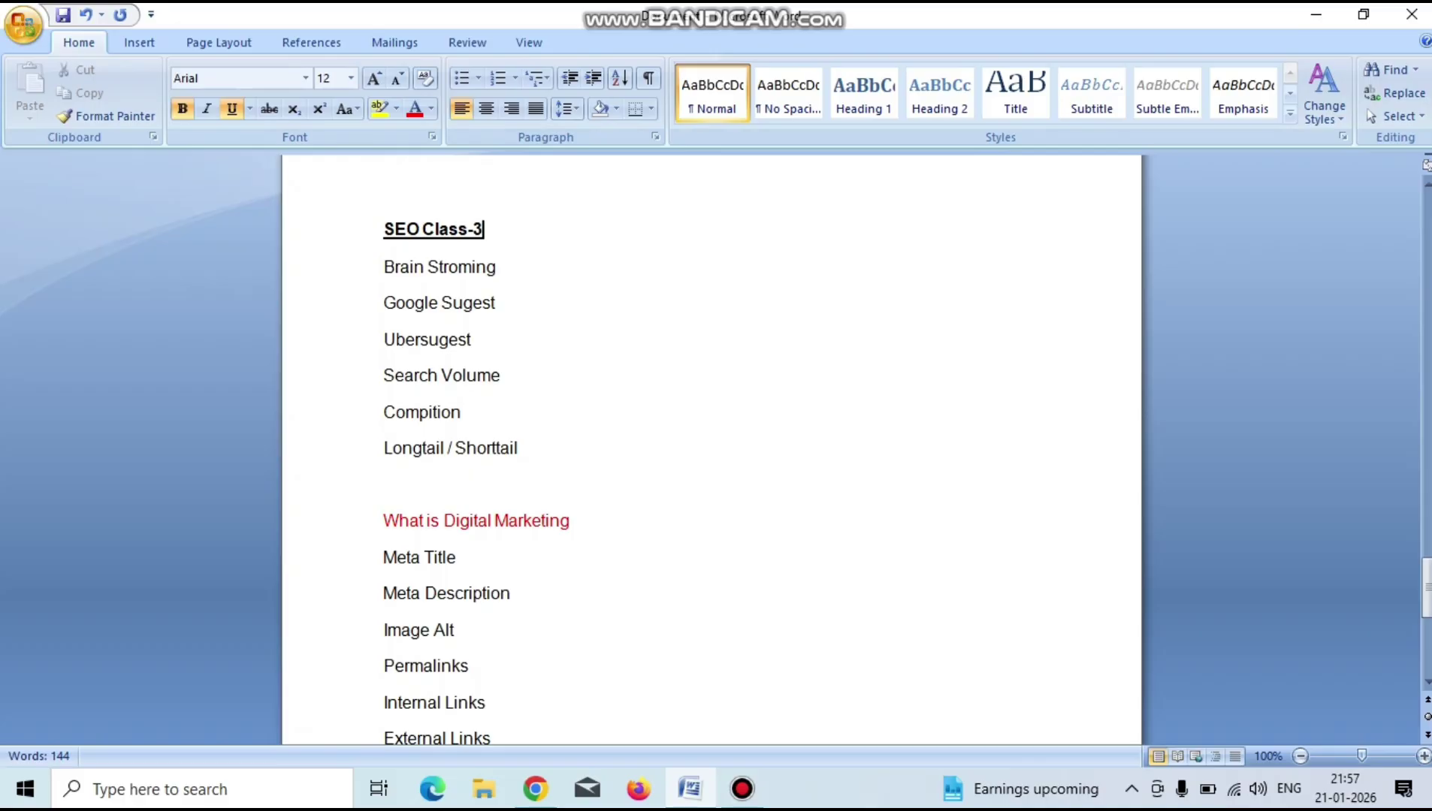
# Read through the SEO Class-3 notes, from the keyword research topics down to the list of SEO plugins.
pyautogui.scroll(-2, 711, 451)
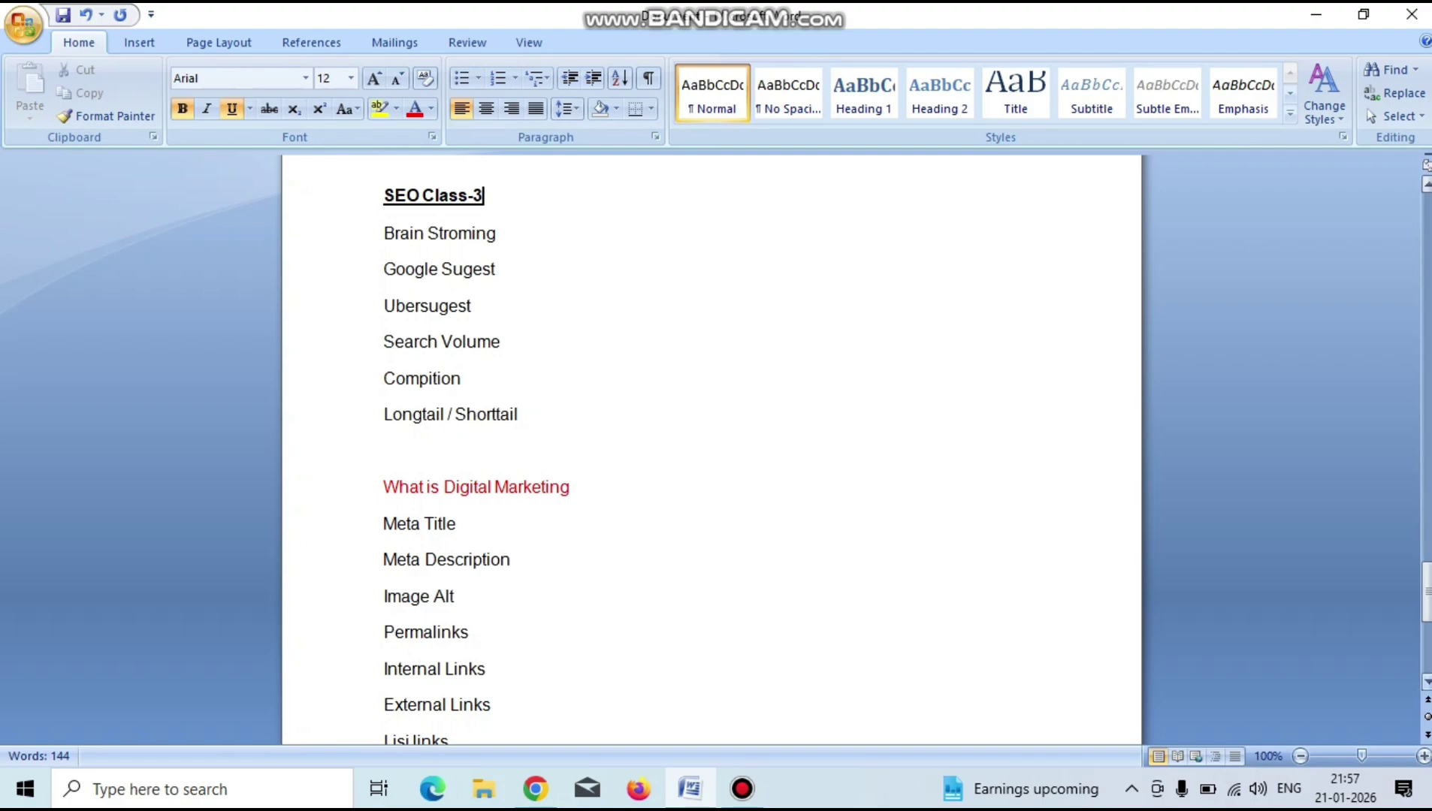
pyautogui.scroll(-1, 711, 451)
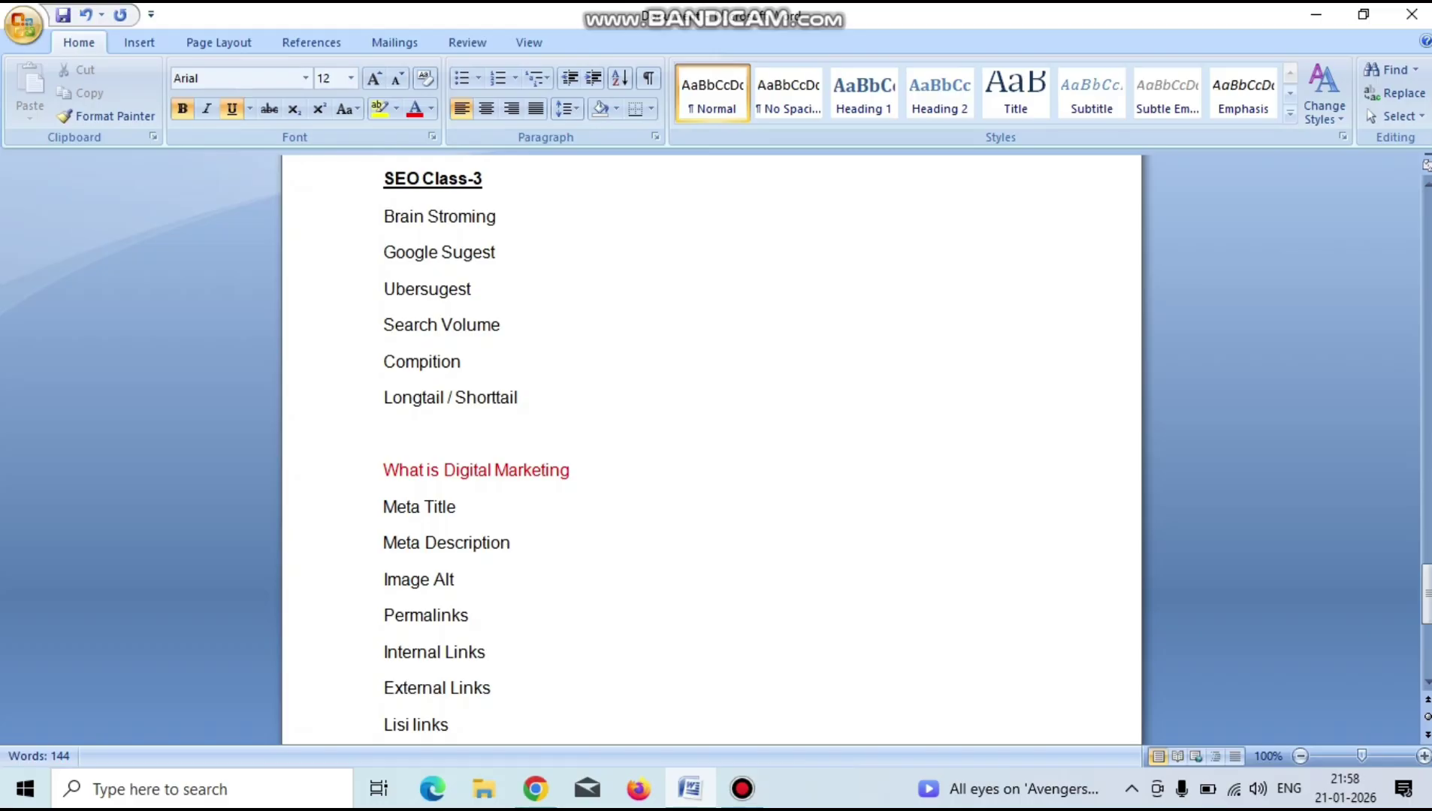
pyautogui.scroll(-1, 711, 444)
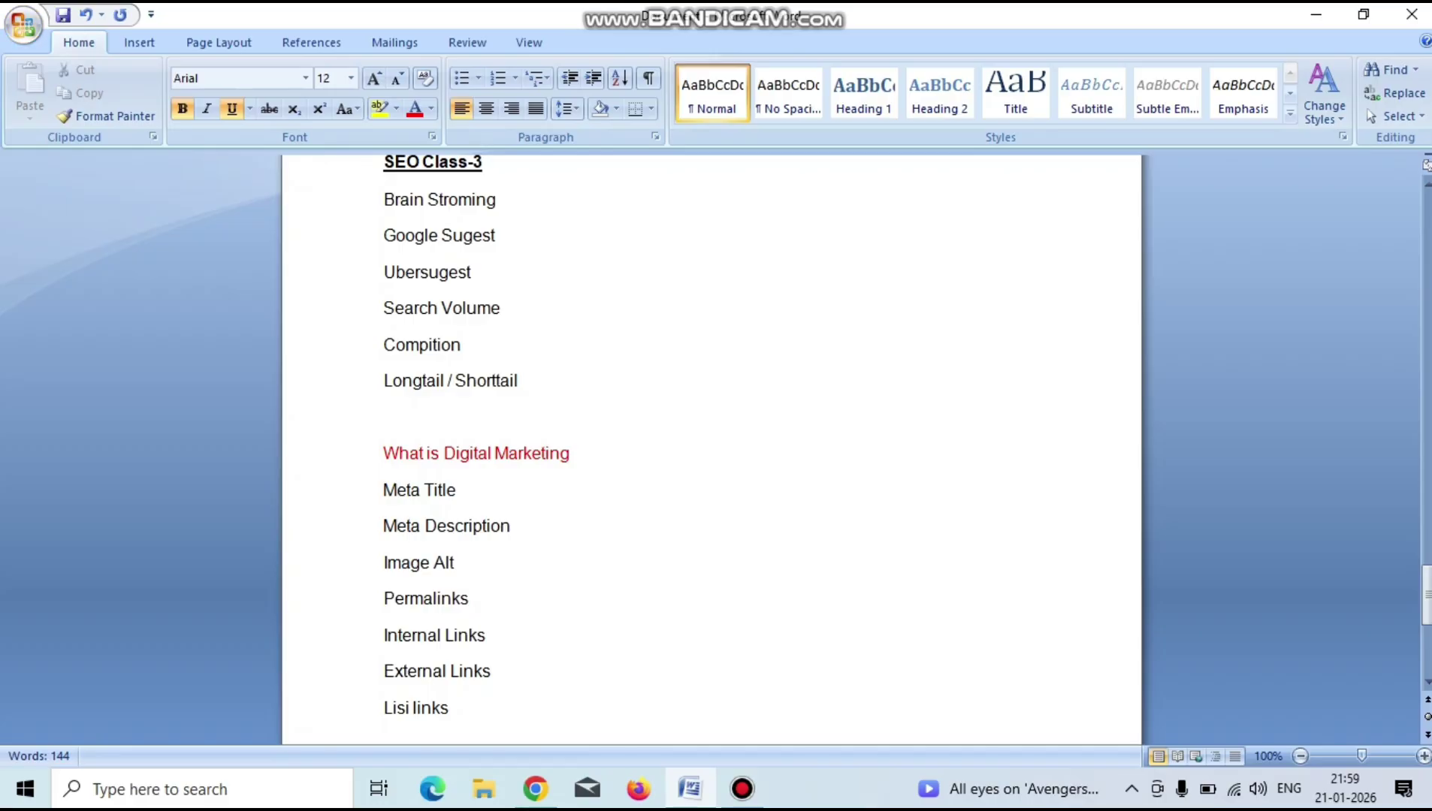
pyautogui.scroll(-1, 711, 451)
pyautogui.scroll(-4, 710, 451)
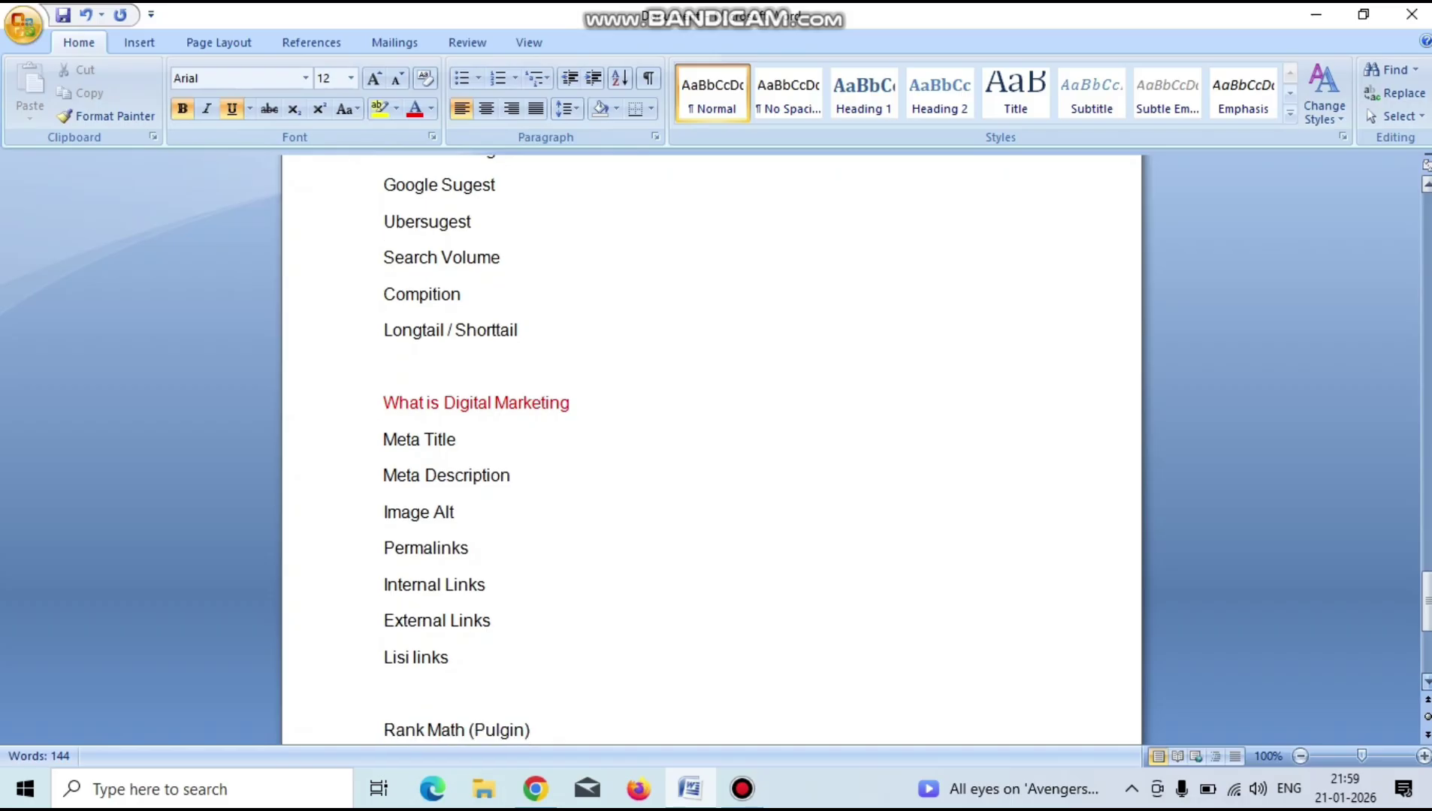
pyautogui.scroll(-1, 710, 451)
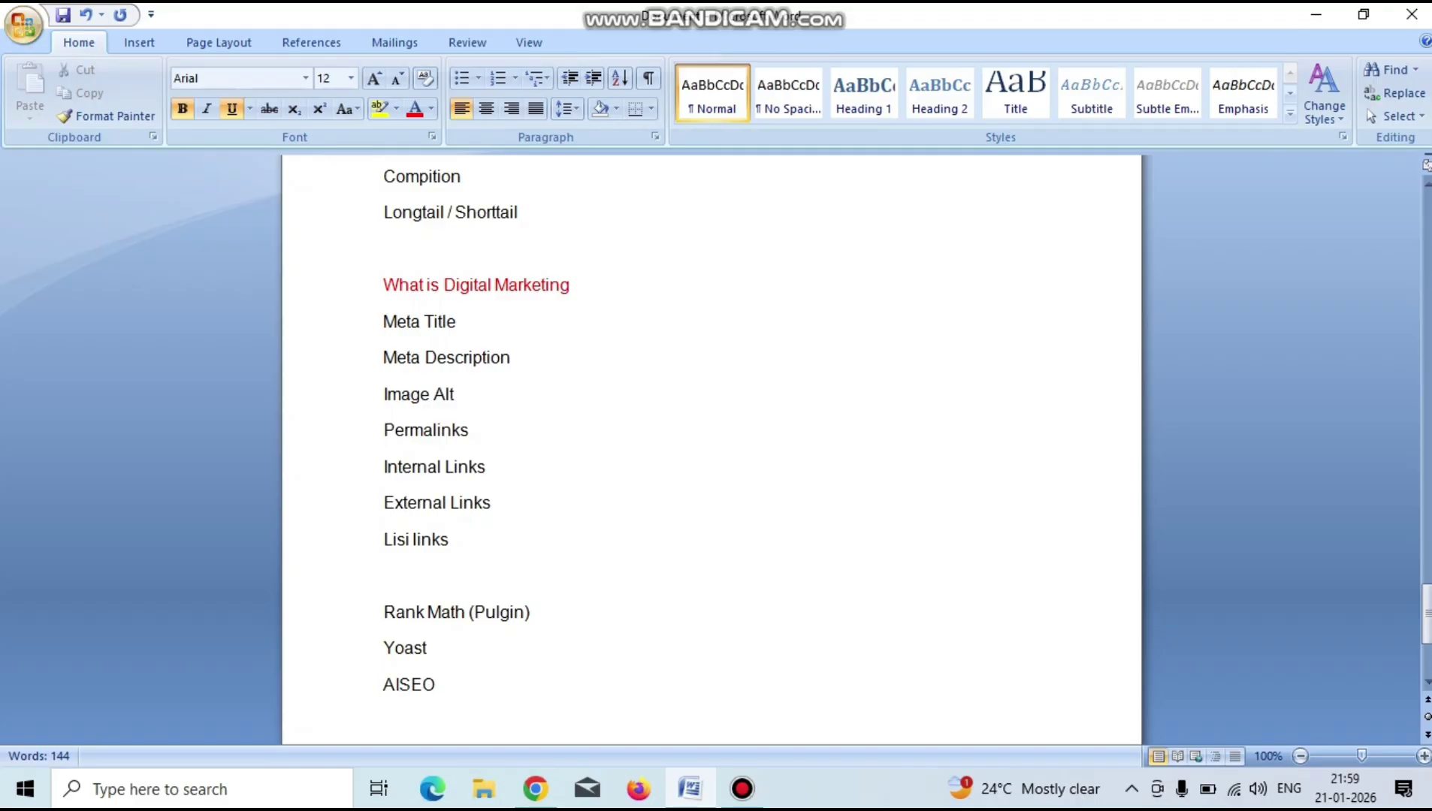
# Switch to the WordPress dashboard in Chrome and look over the admin sections such as Posts, Pages and Products.
pyautogui.click(535, 789)
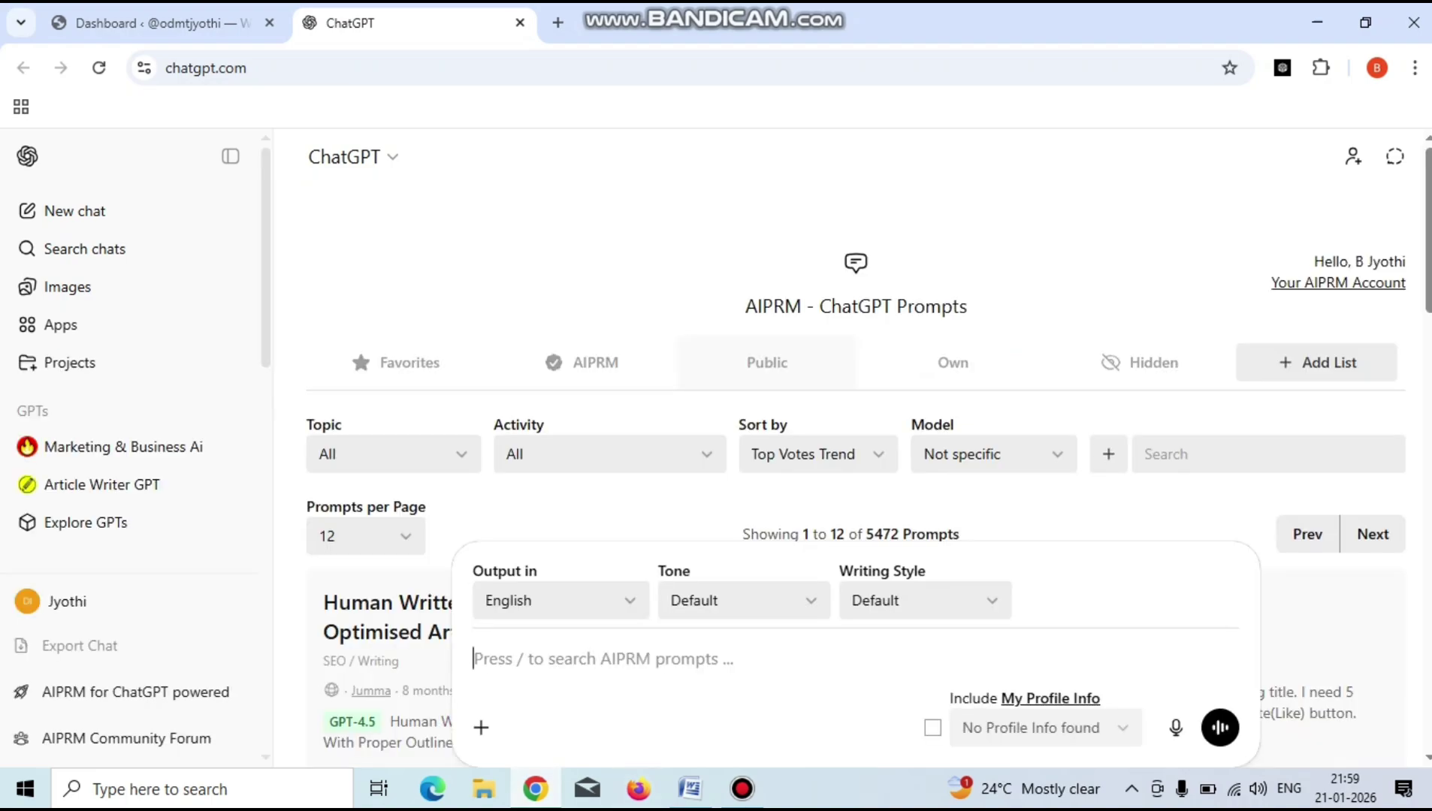
pyautogui.click(151, 22)
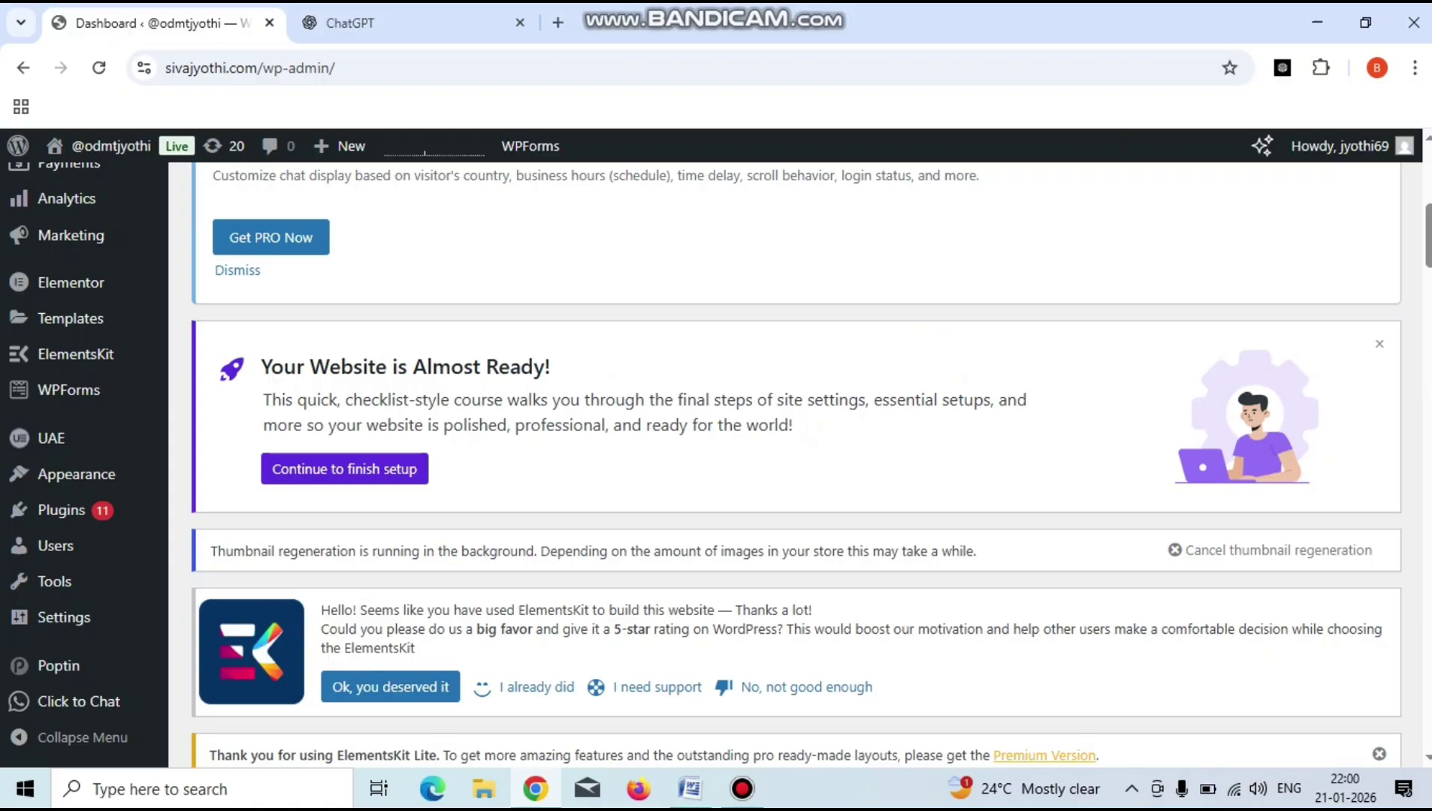
pyautogui.moveTo(71, 319)
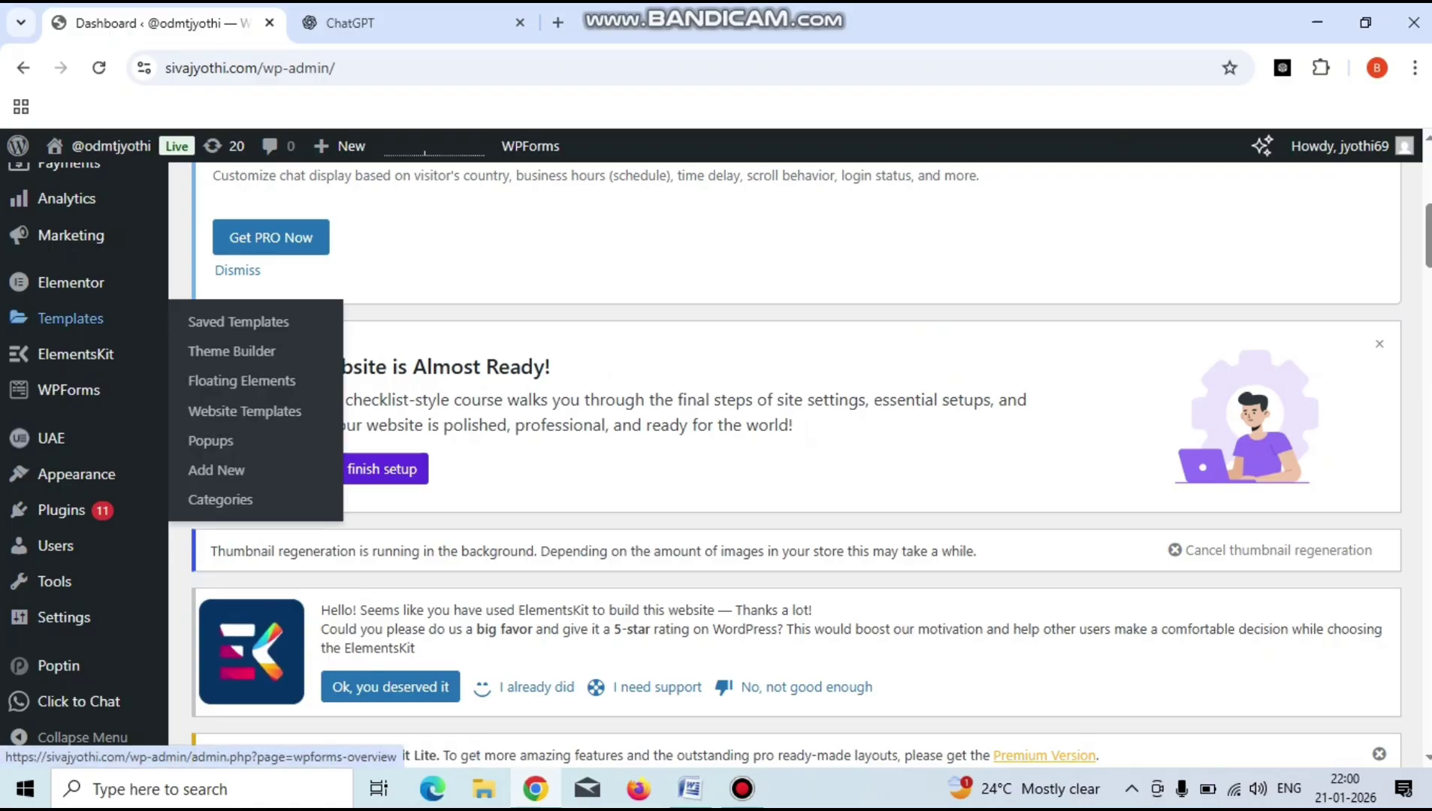
pyautogui.scroll(6, 796, 451)
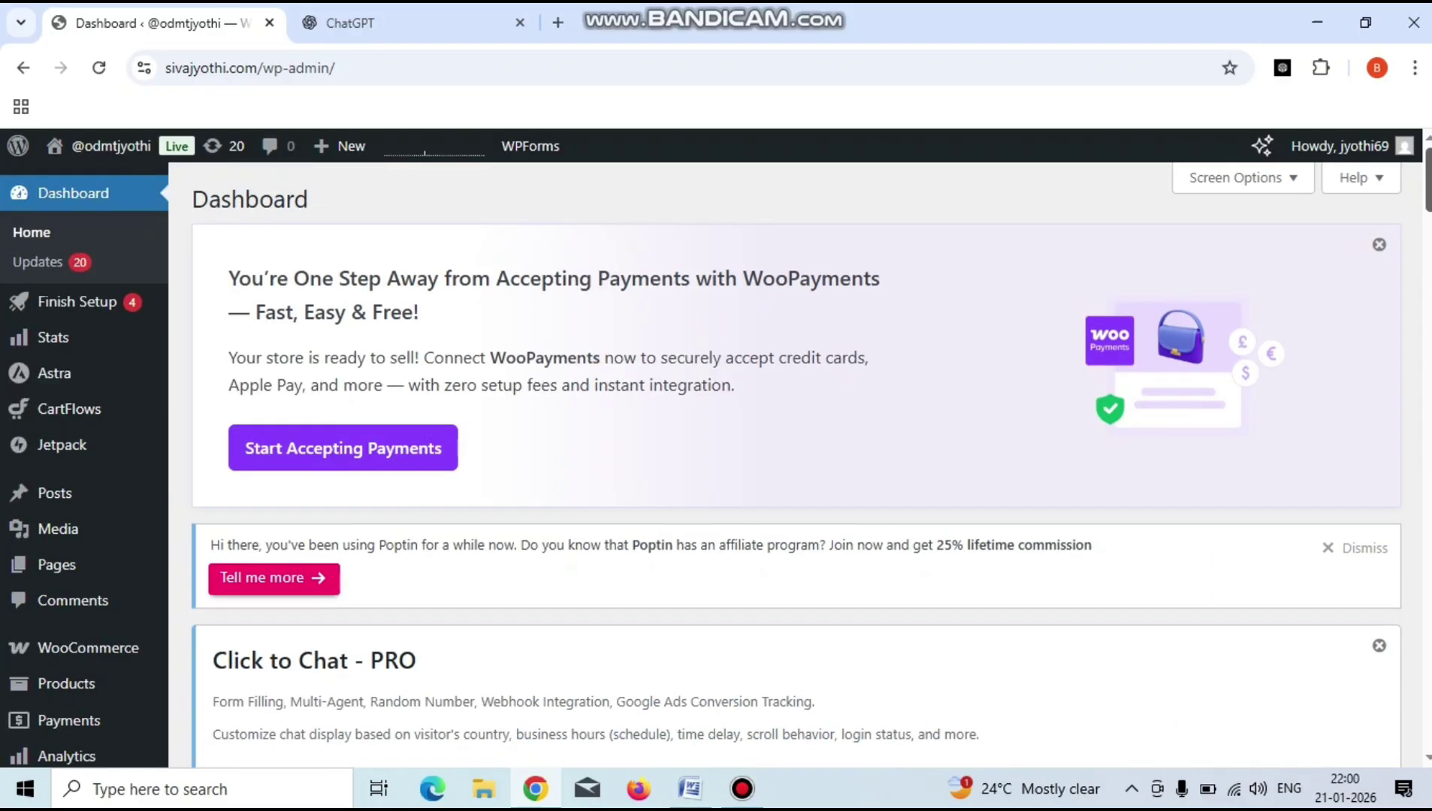
pyautogui.moveTo(54, 493)
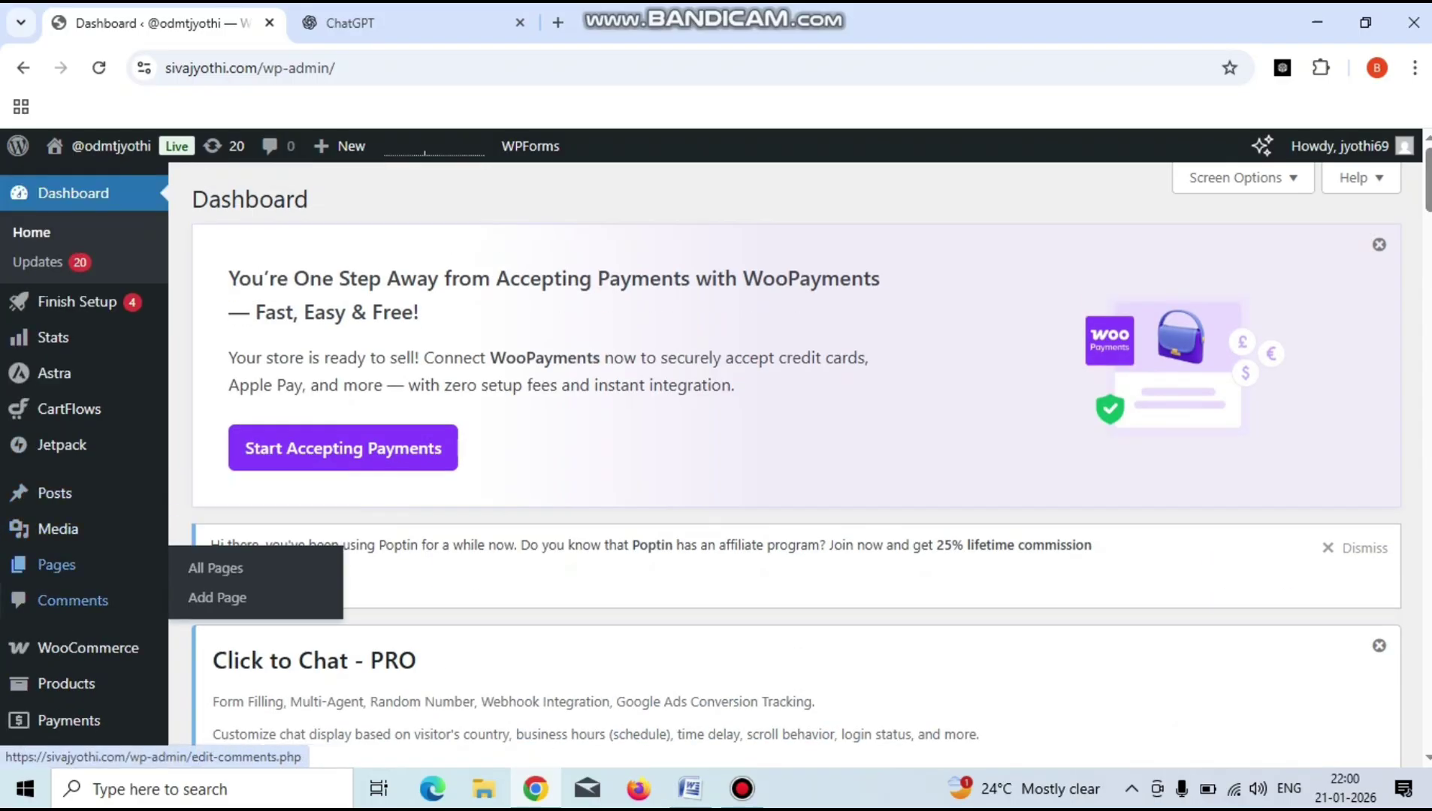
pyautogui.moveTo(82, 647)
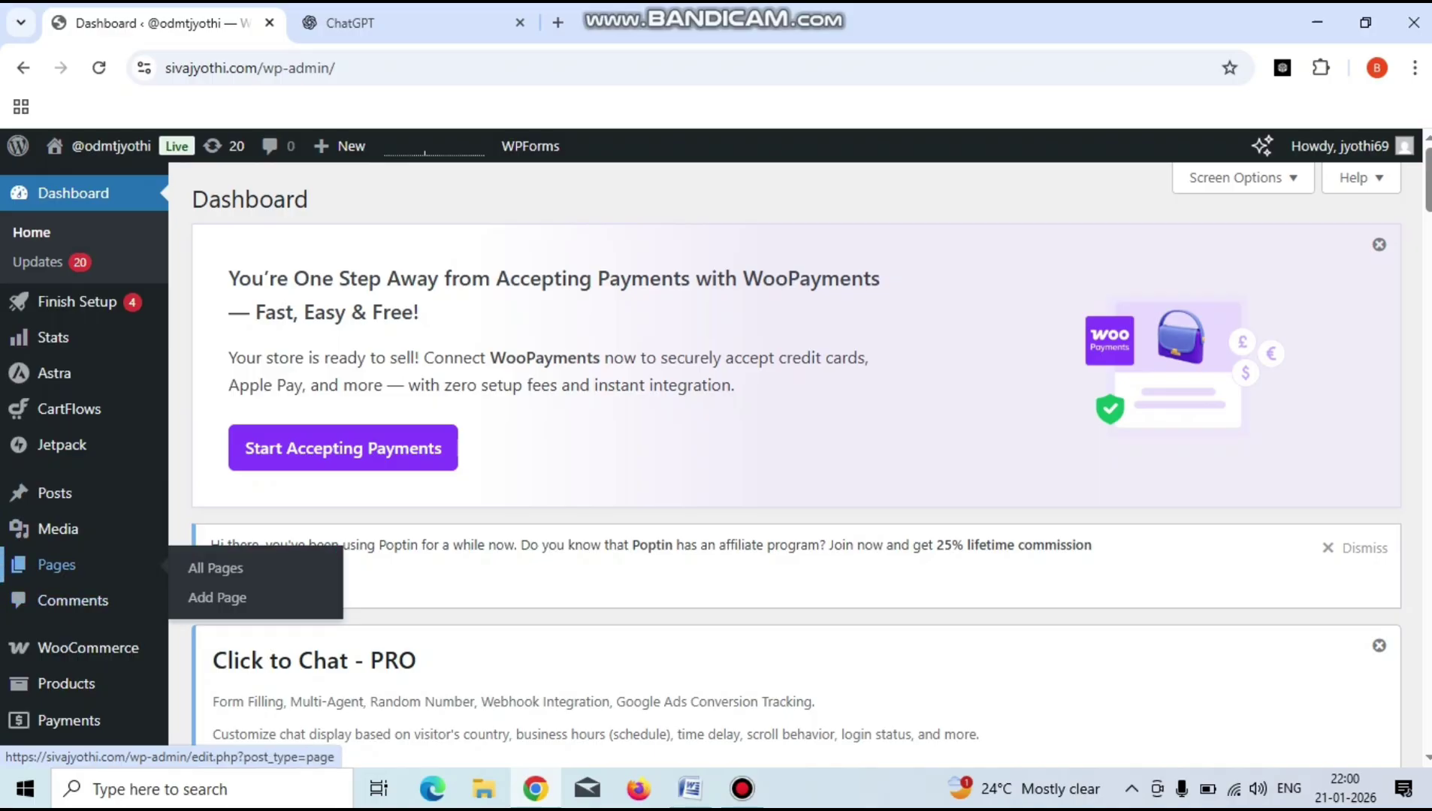
pyautogui.moveTo(66, 684)
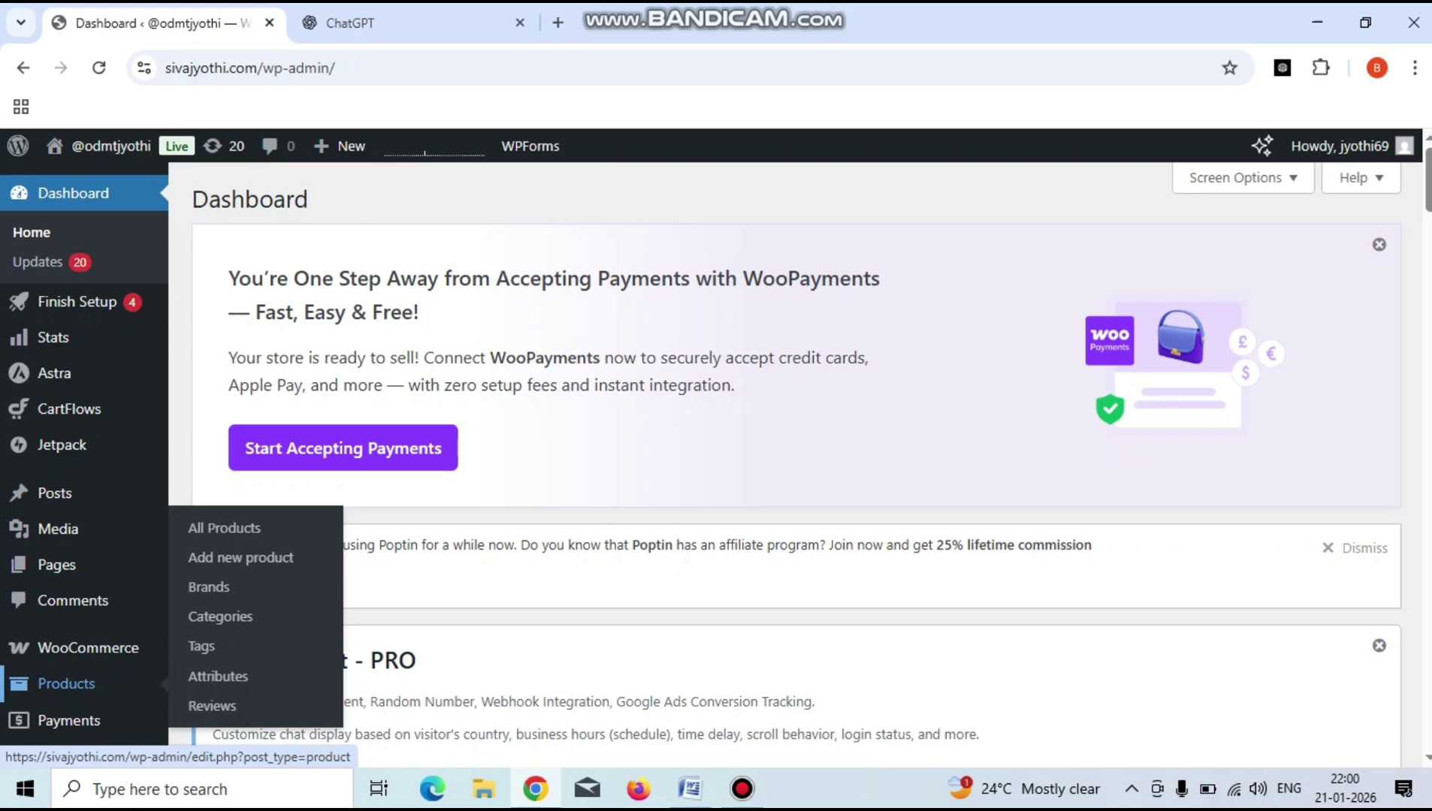
pyautogui.moveTo(57, 565)
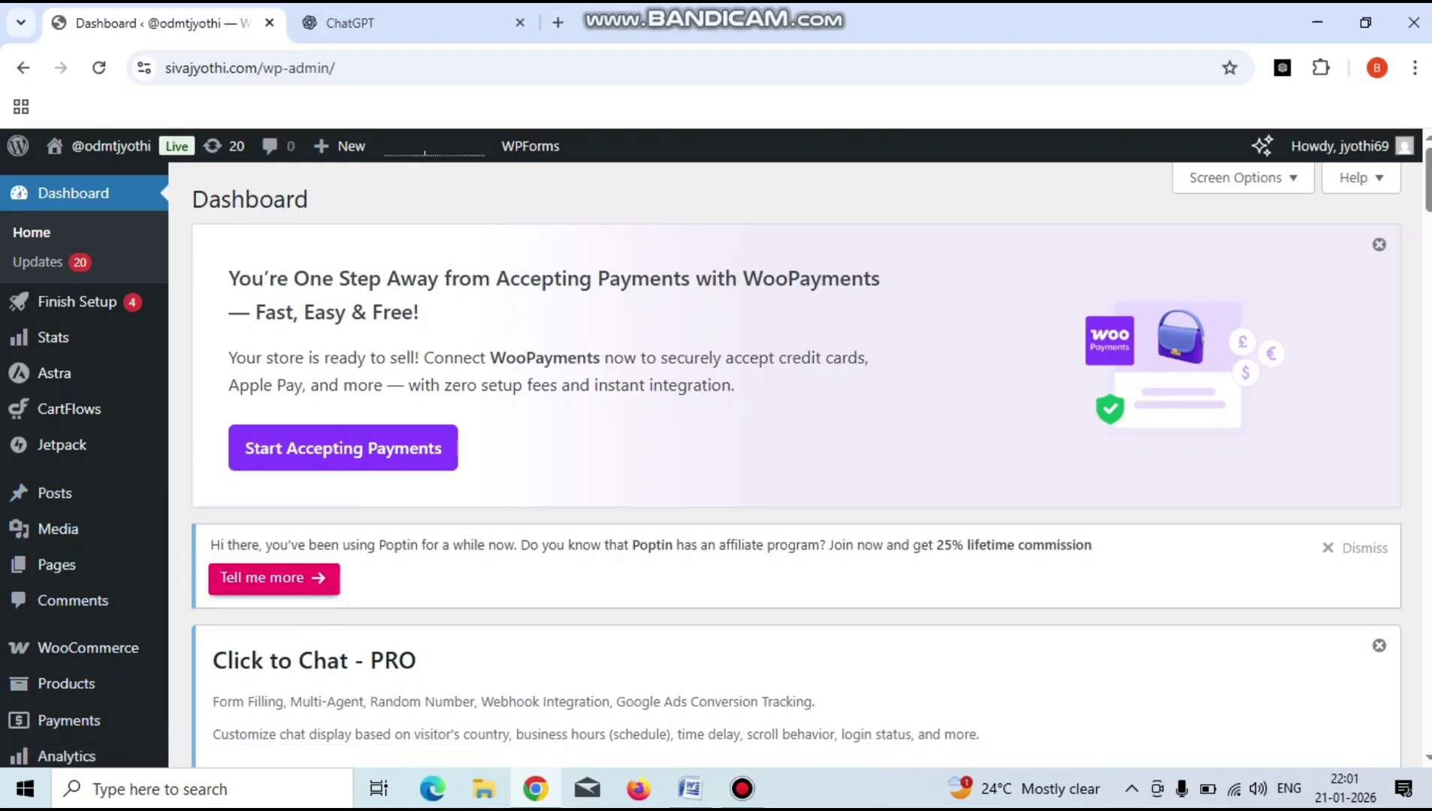
pyautogui.scroll(-3, 701, 465)
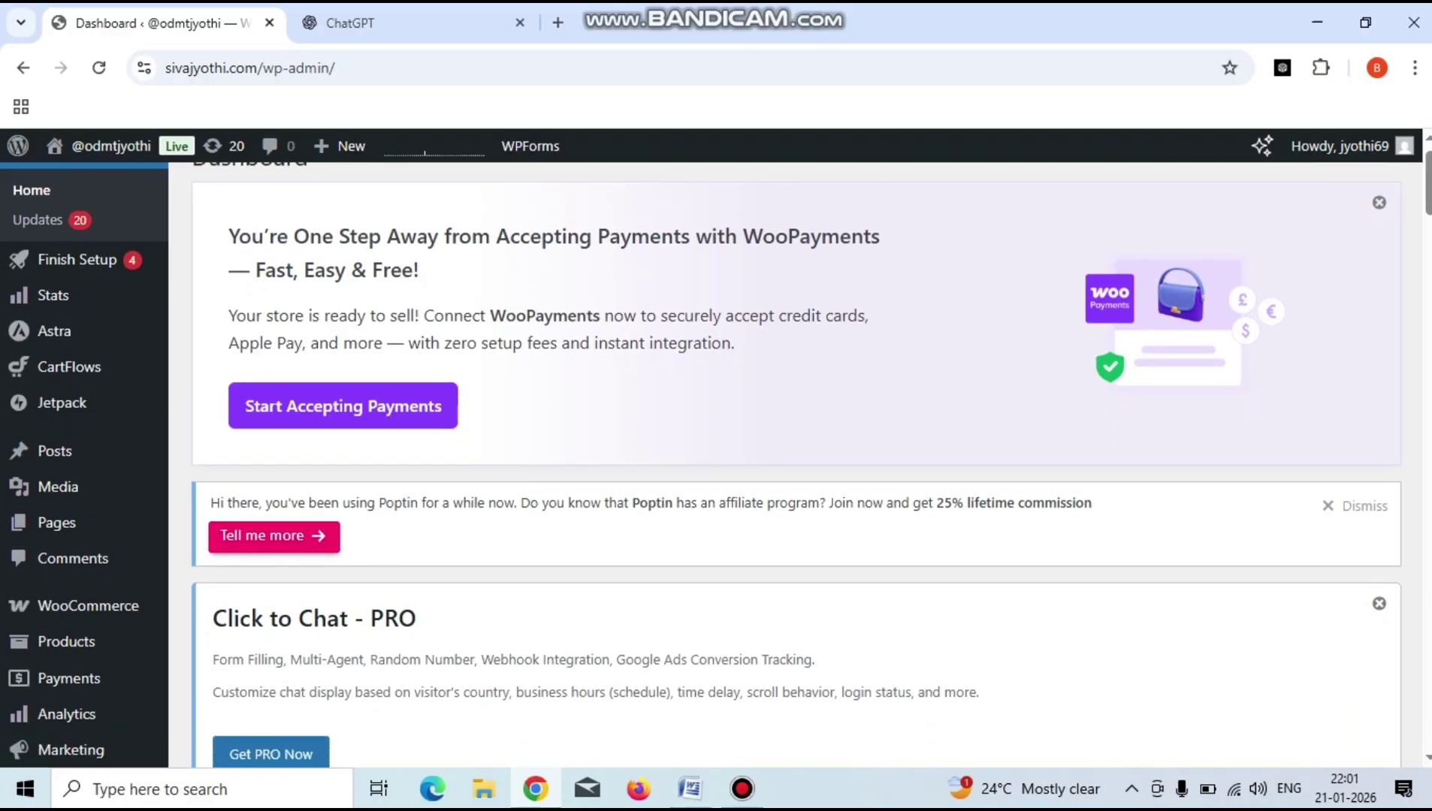
pyautogui.scroll(-1, 701, 465)
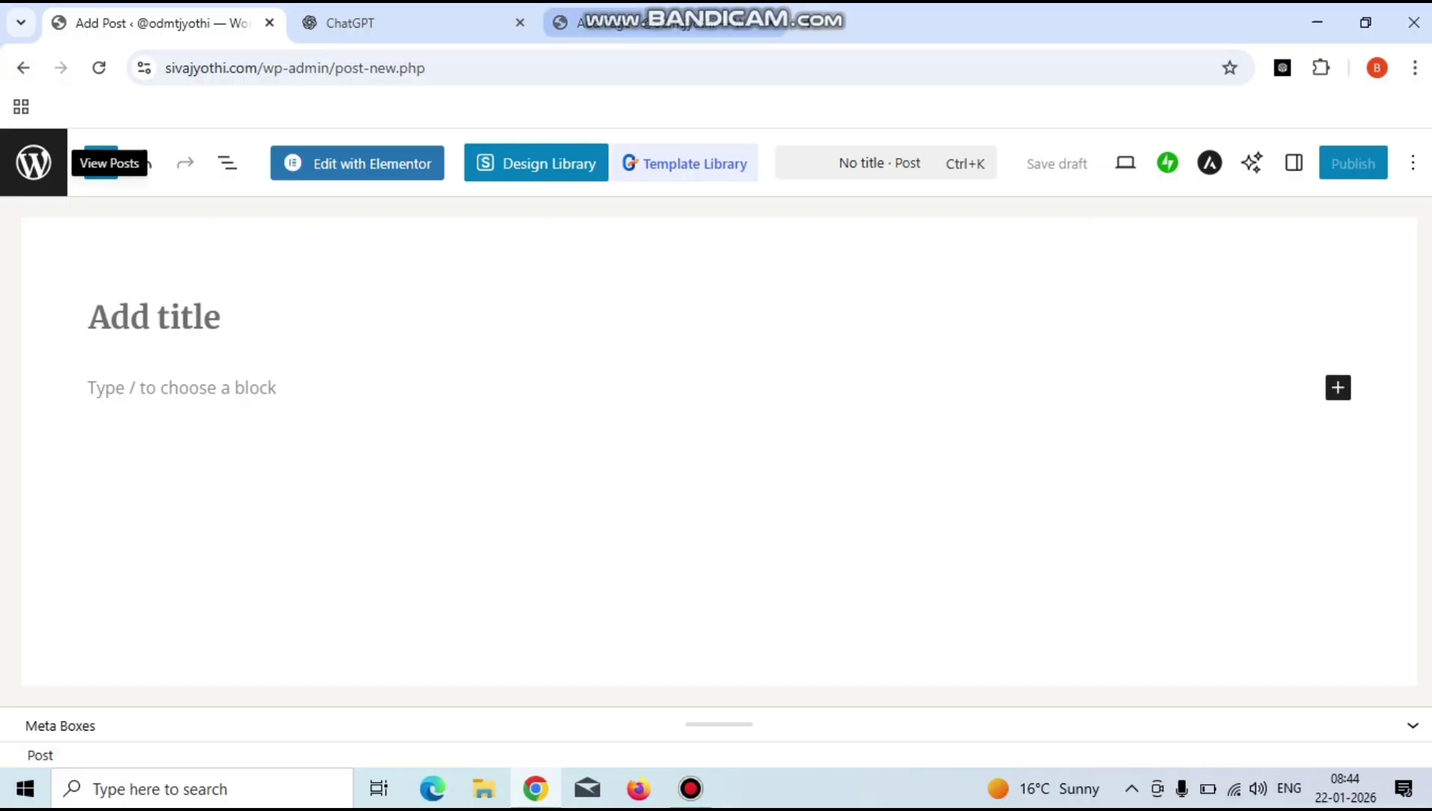
# Go to the blank new page editor and leave it without saving to return to the WordPress dashboard.
pyautogui.hotkey('ctrl', '3')
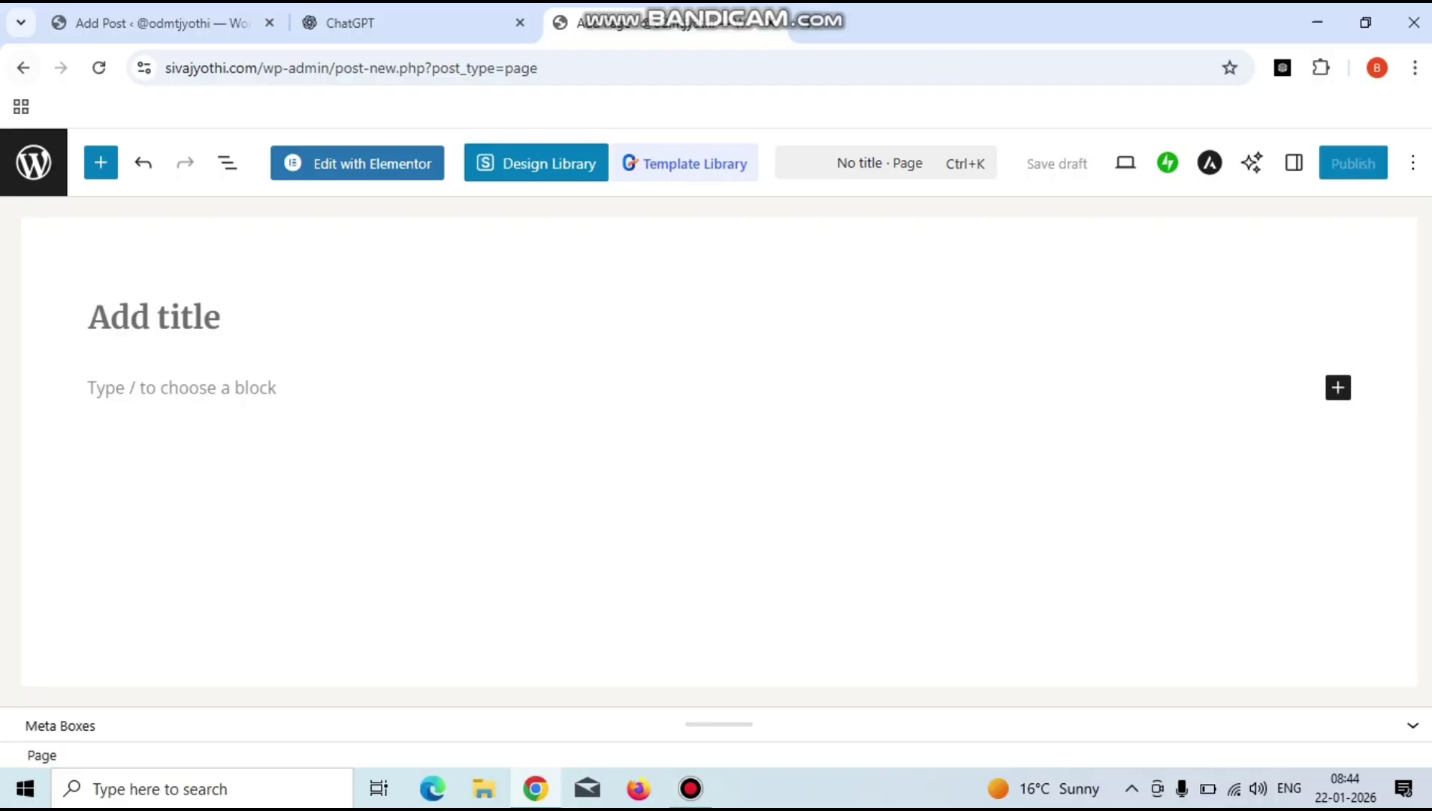
pyautogui.click(24, 67)
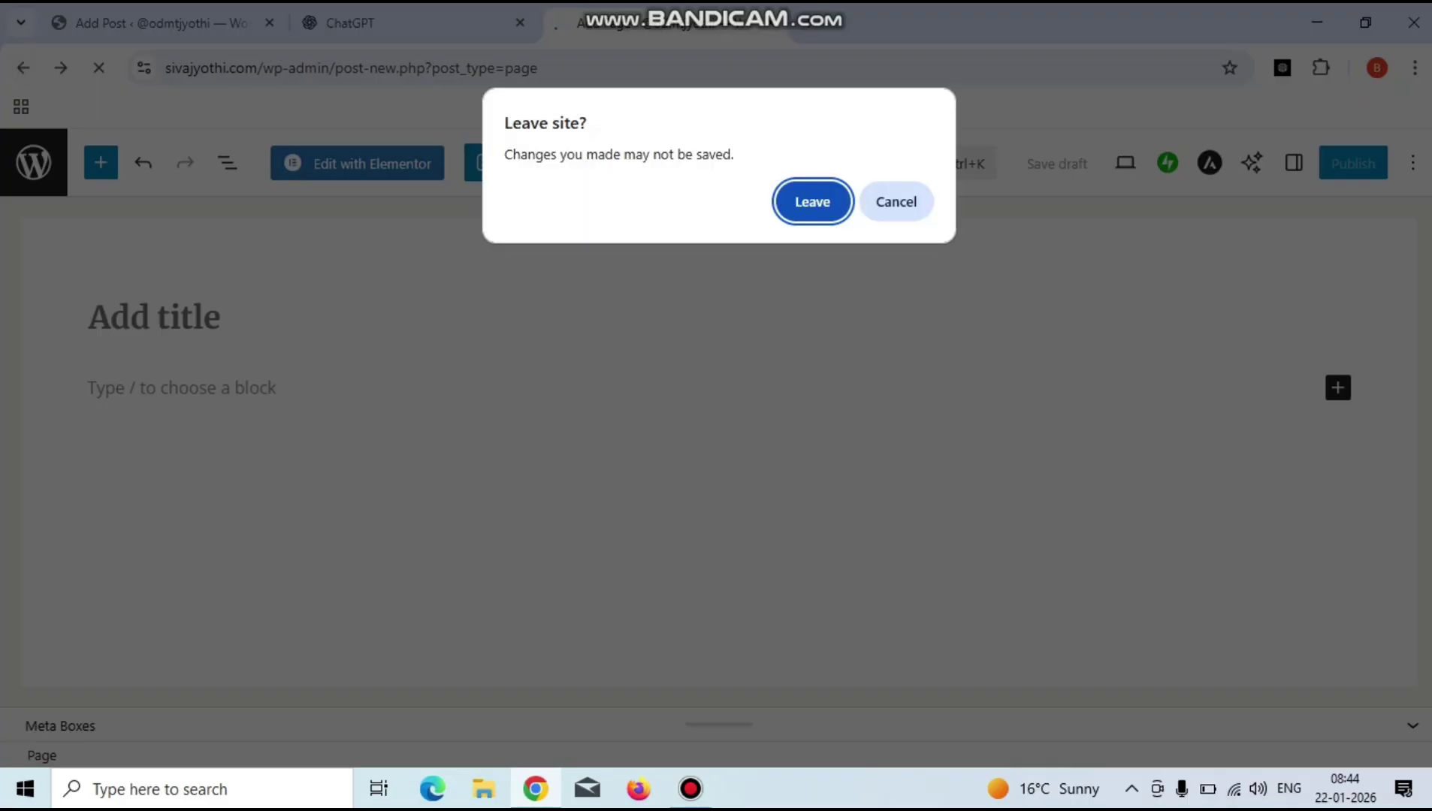
pyautogui.press('Return')
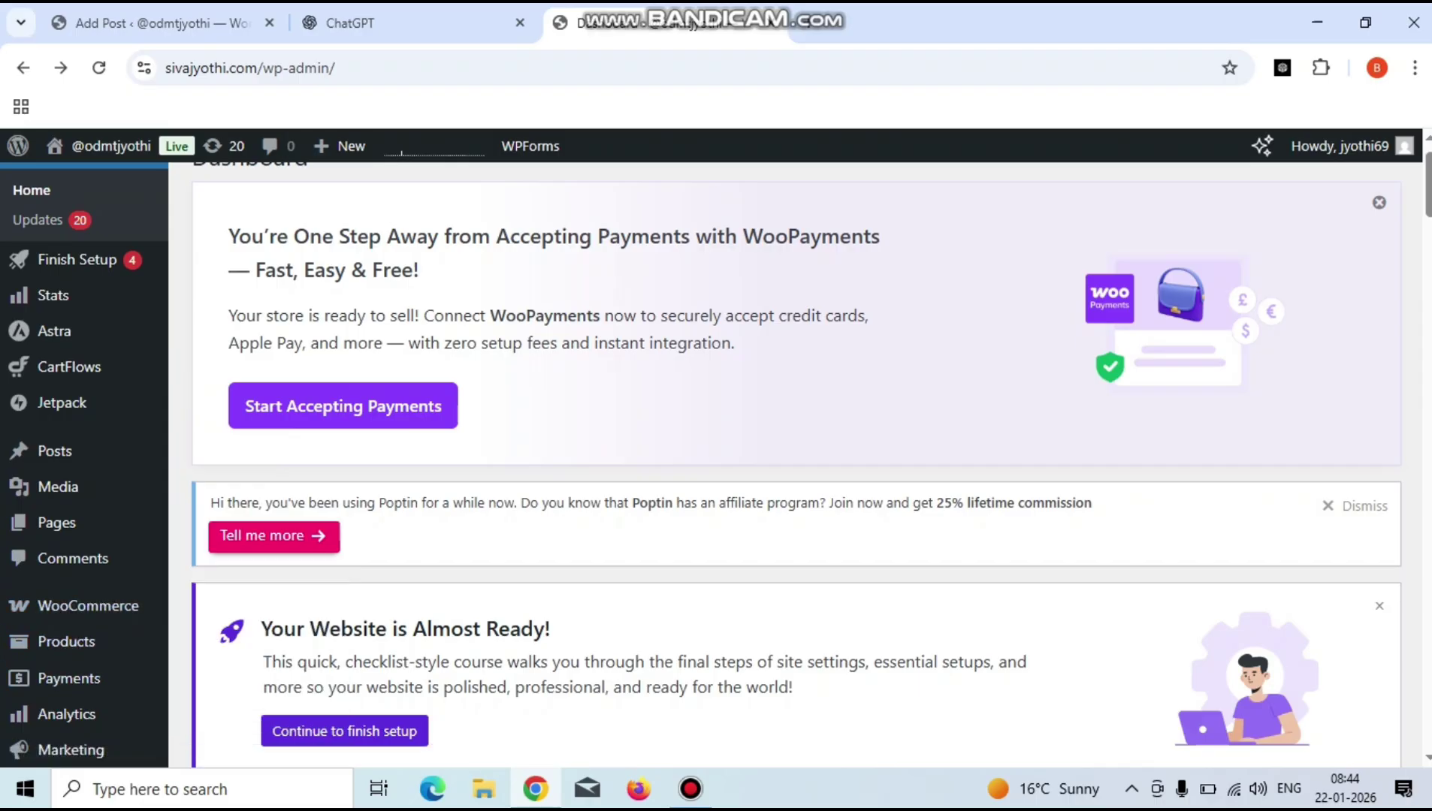
# Look over the Elementor, Templates and Appearance options, and open the page for adding a new plugin.
pyautogui.scroll(-3, 796, 466)
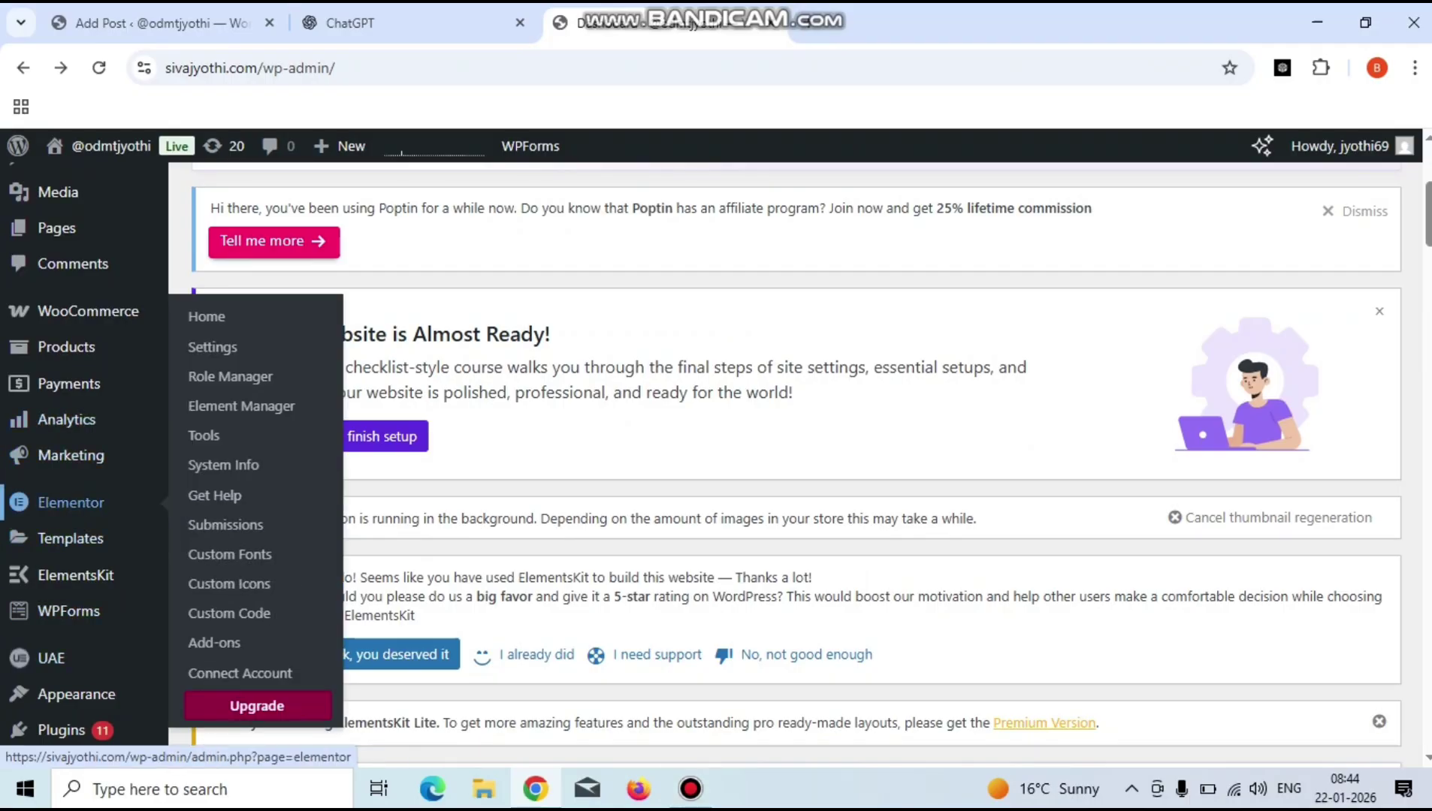
pyautogui.moveTo(75, 575)
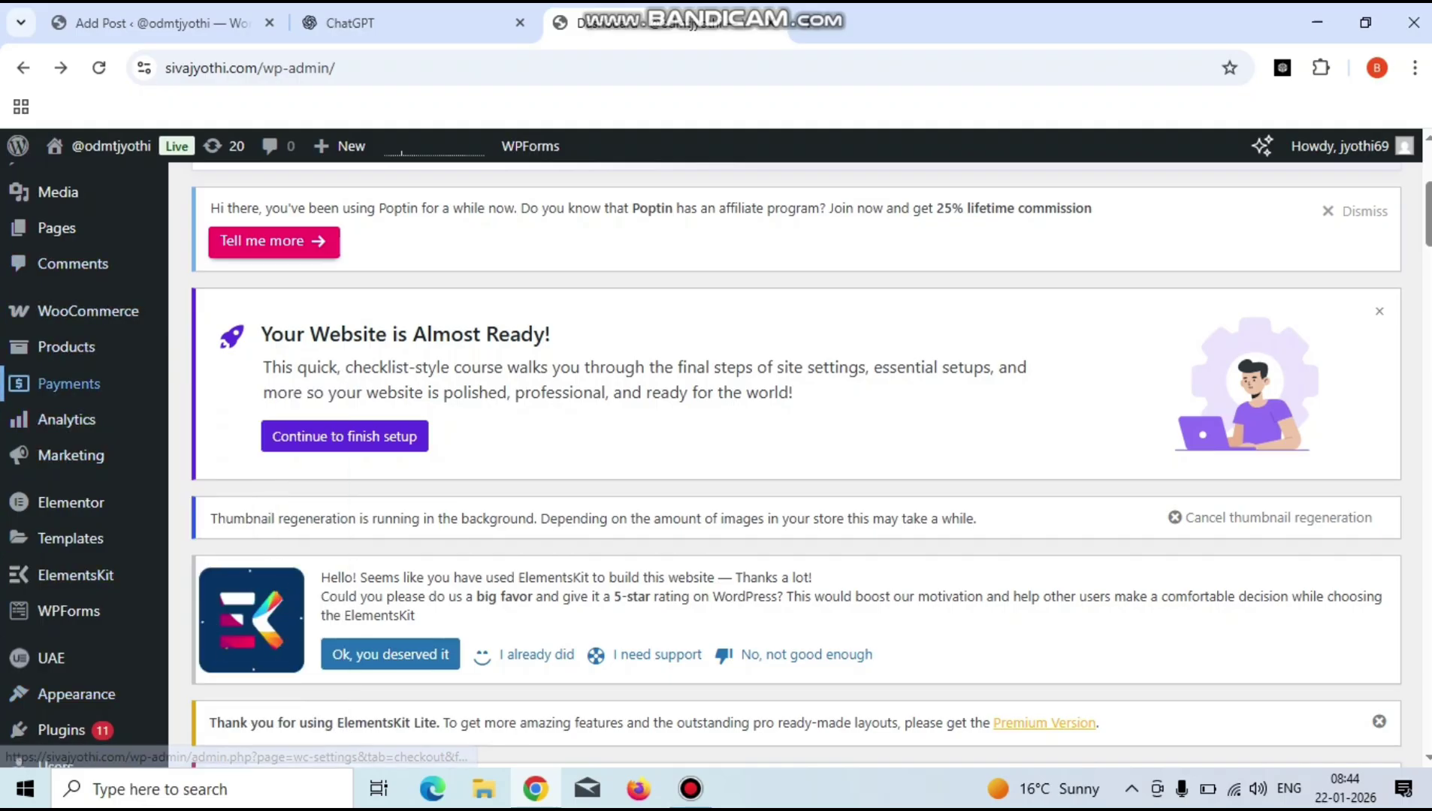
pyautogui.moveTo(75, 502)
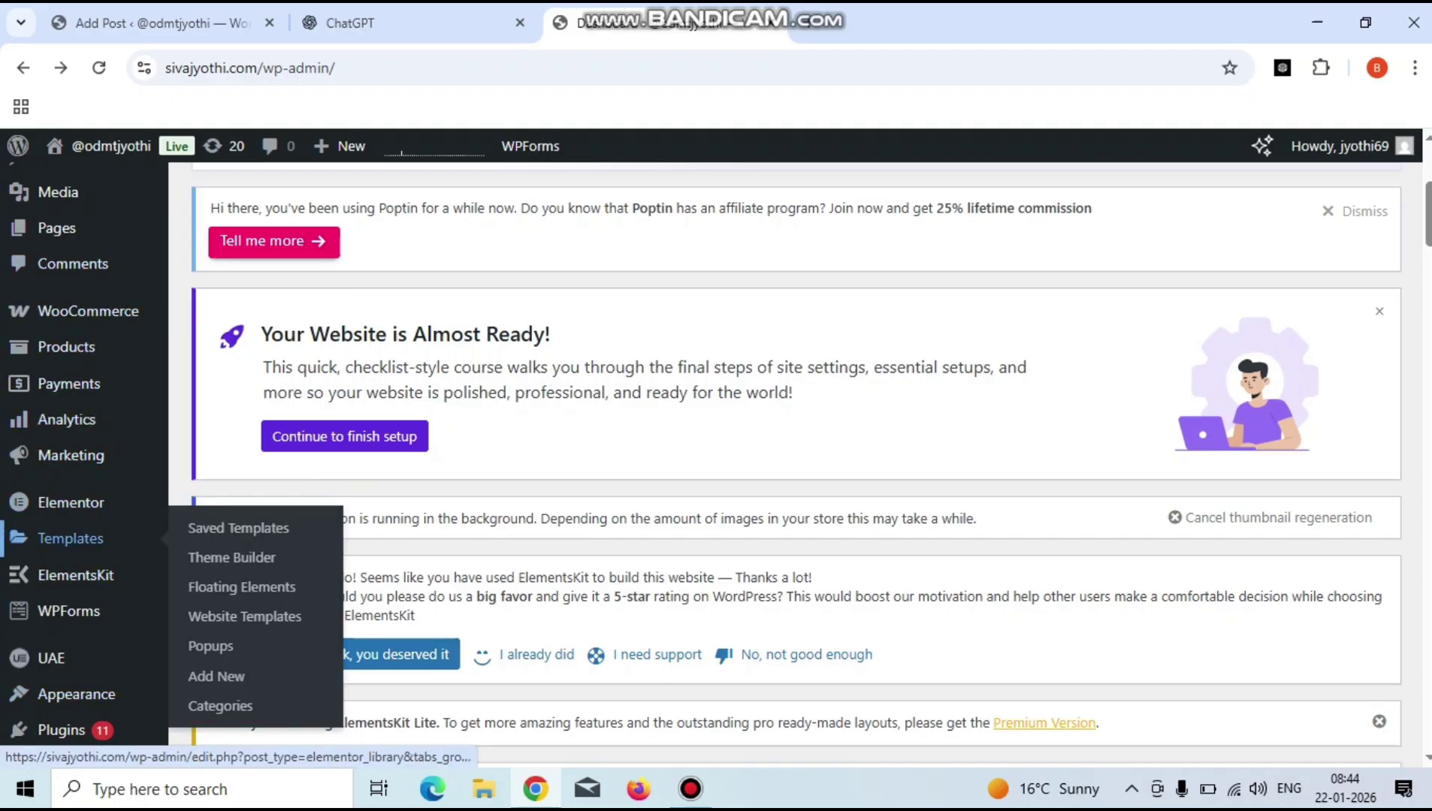
pyautogui.moveTo(75, 694)
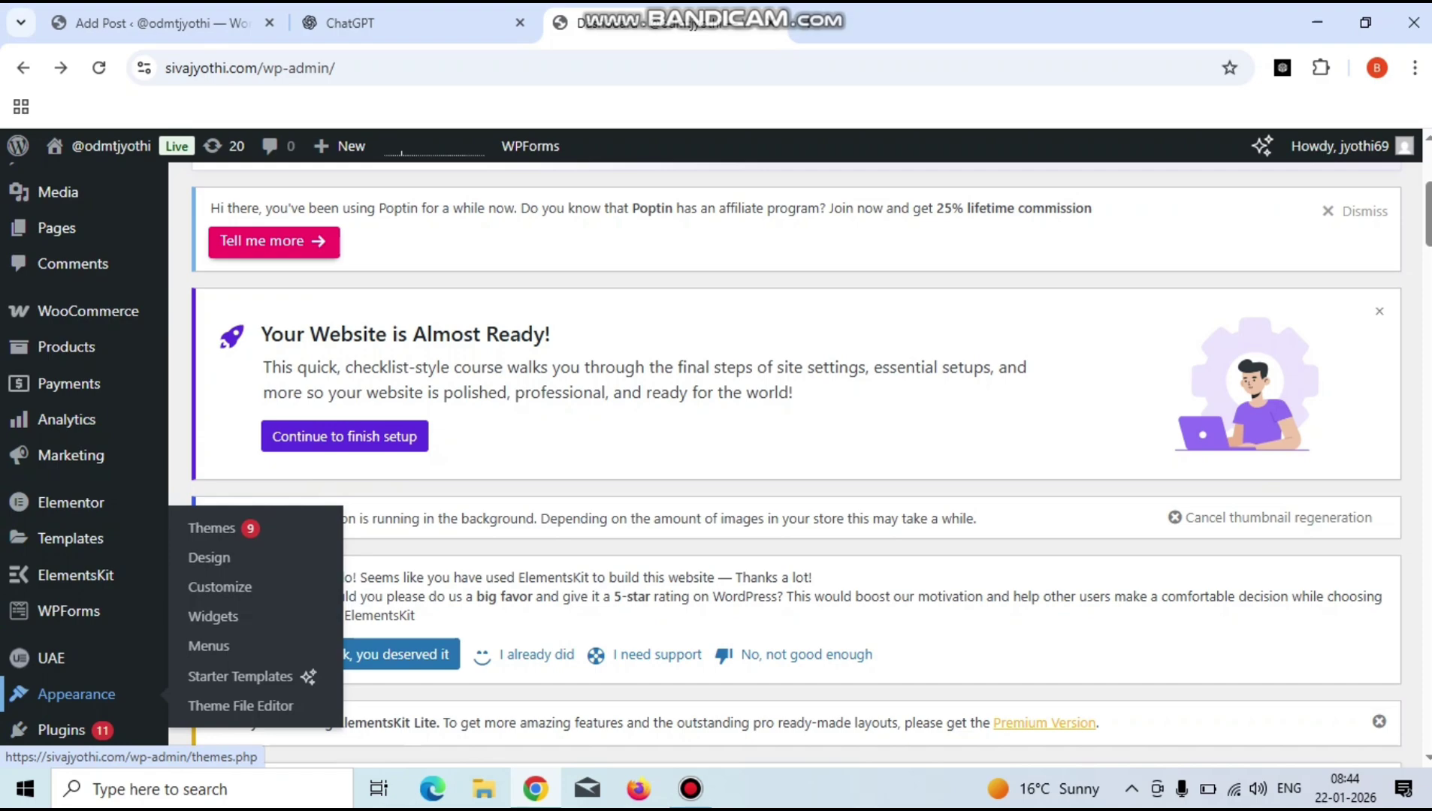
pyautogui.moveTo(60, 730)
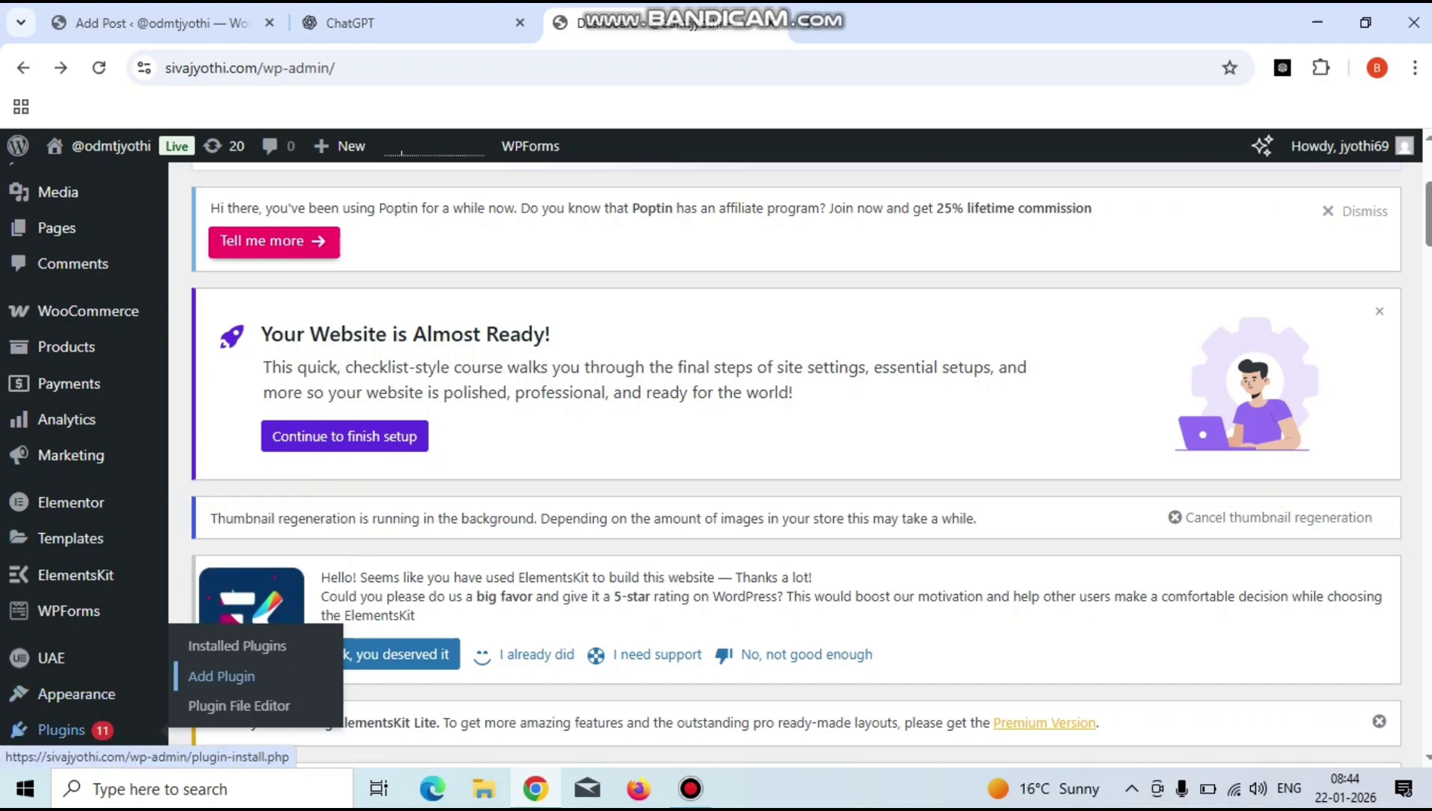
pyautogui.click(221, 676)
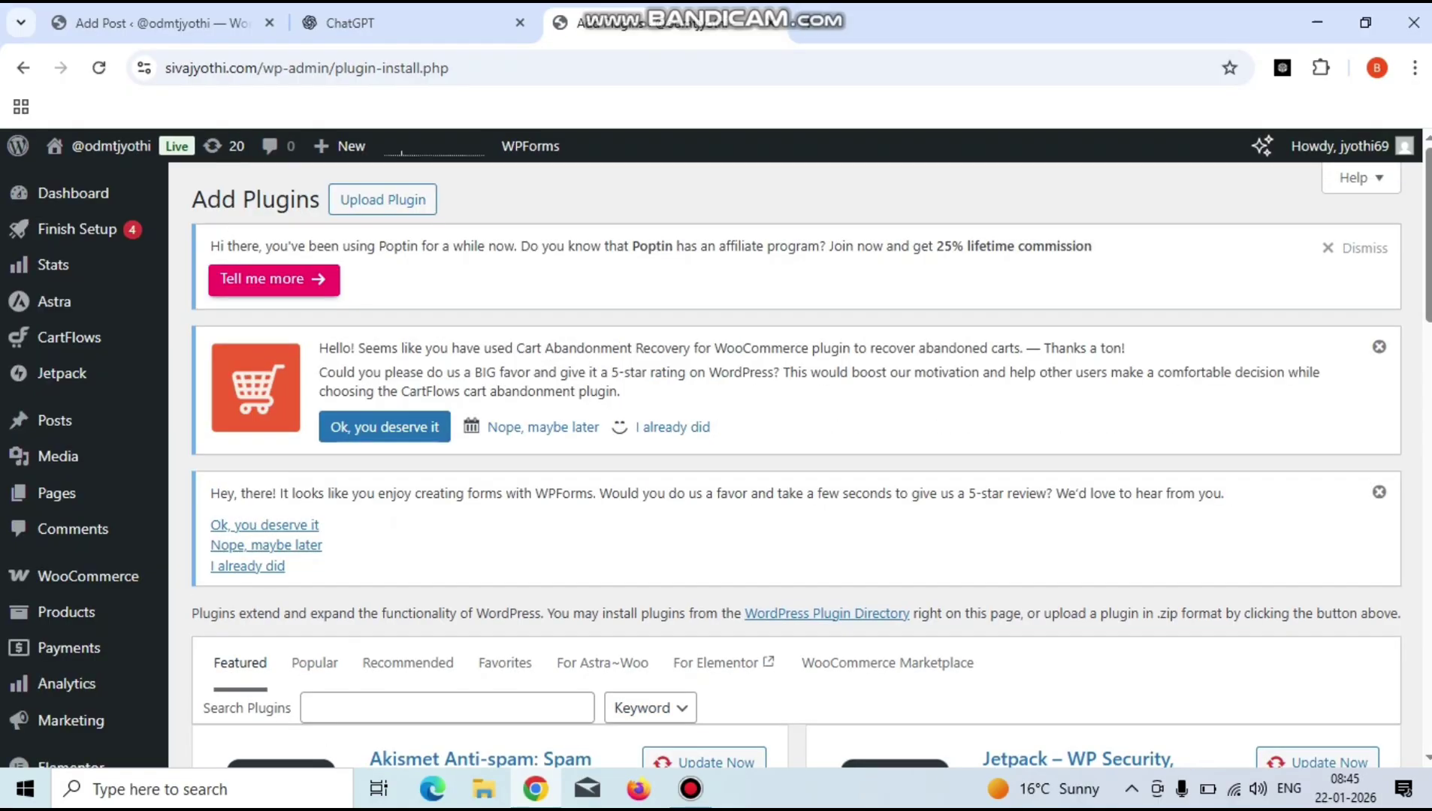
# Search the plugin directory for "rankmath".
pyautogui.scroll(-4, 796, 466)
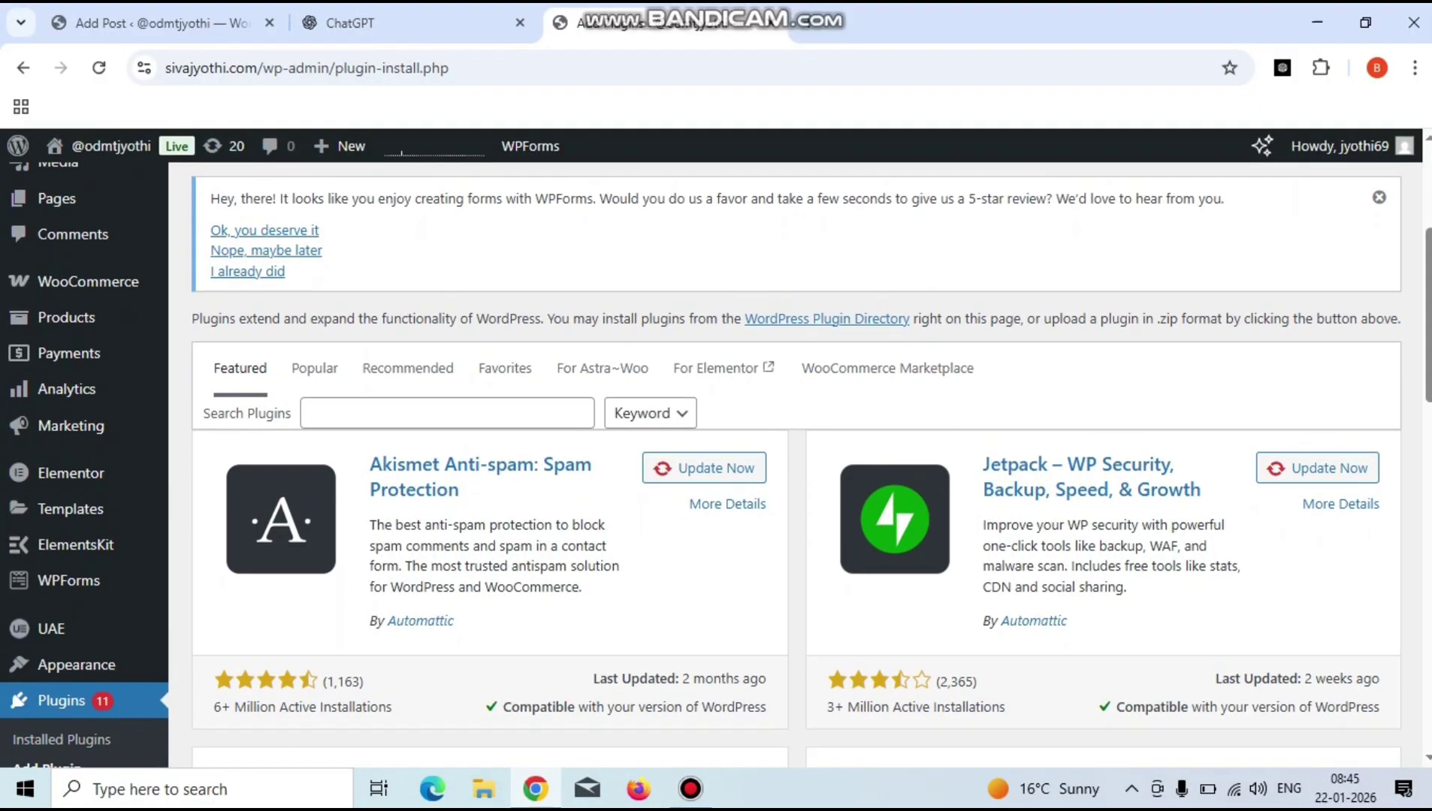
pyautogui.click(310, 413)
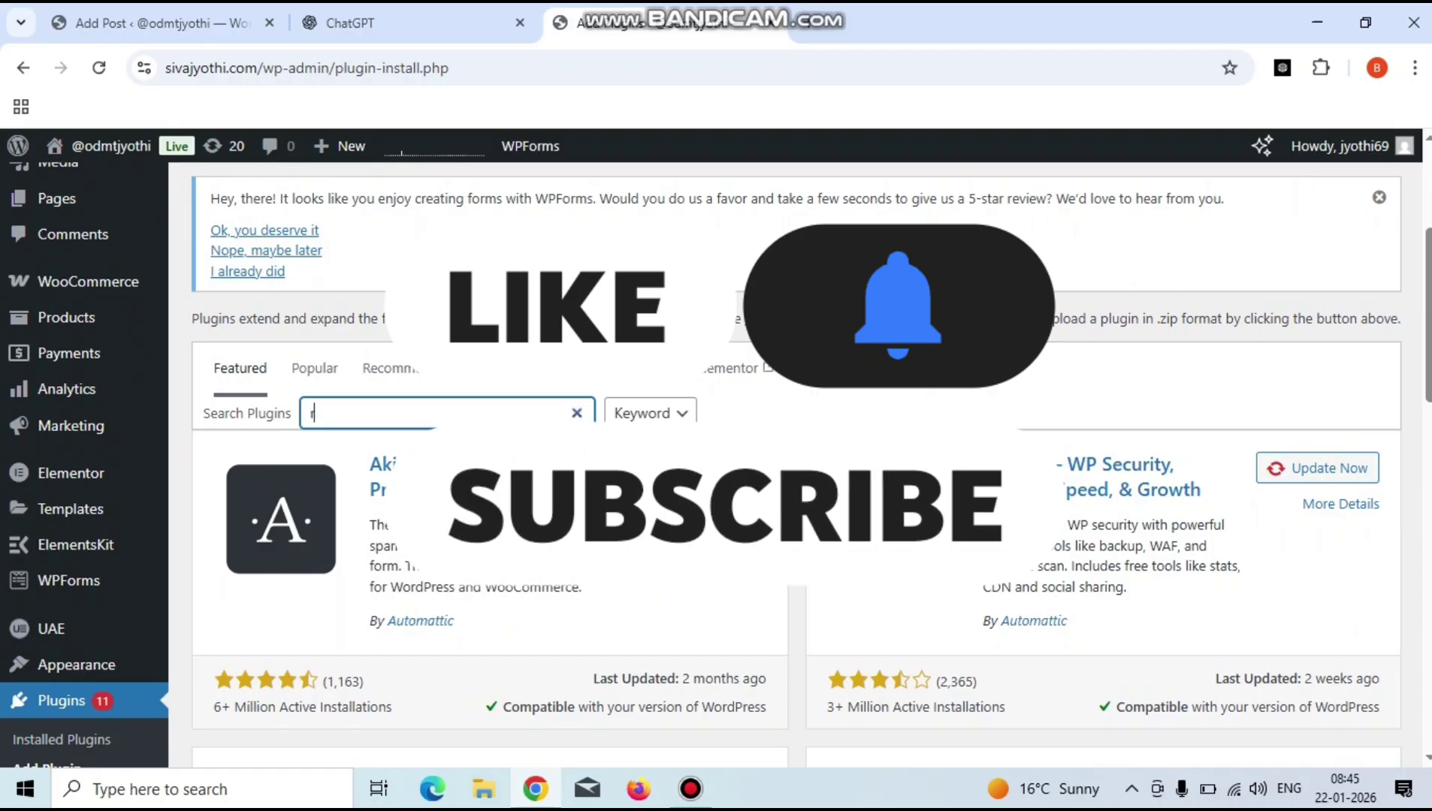
pyautogui.write('rankma')
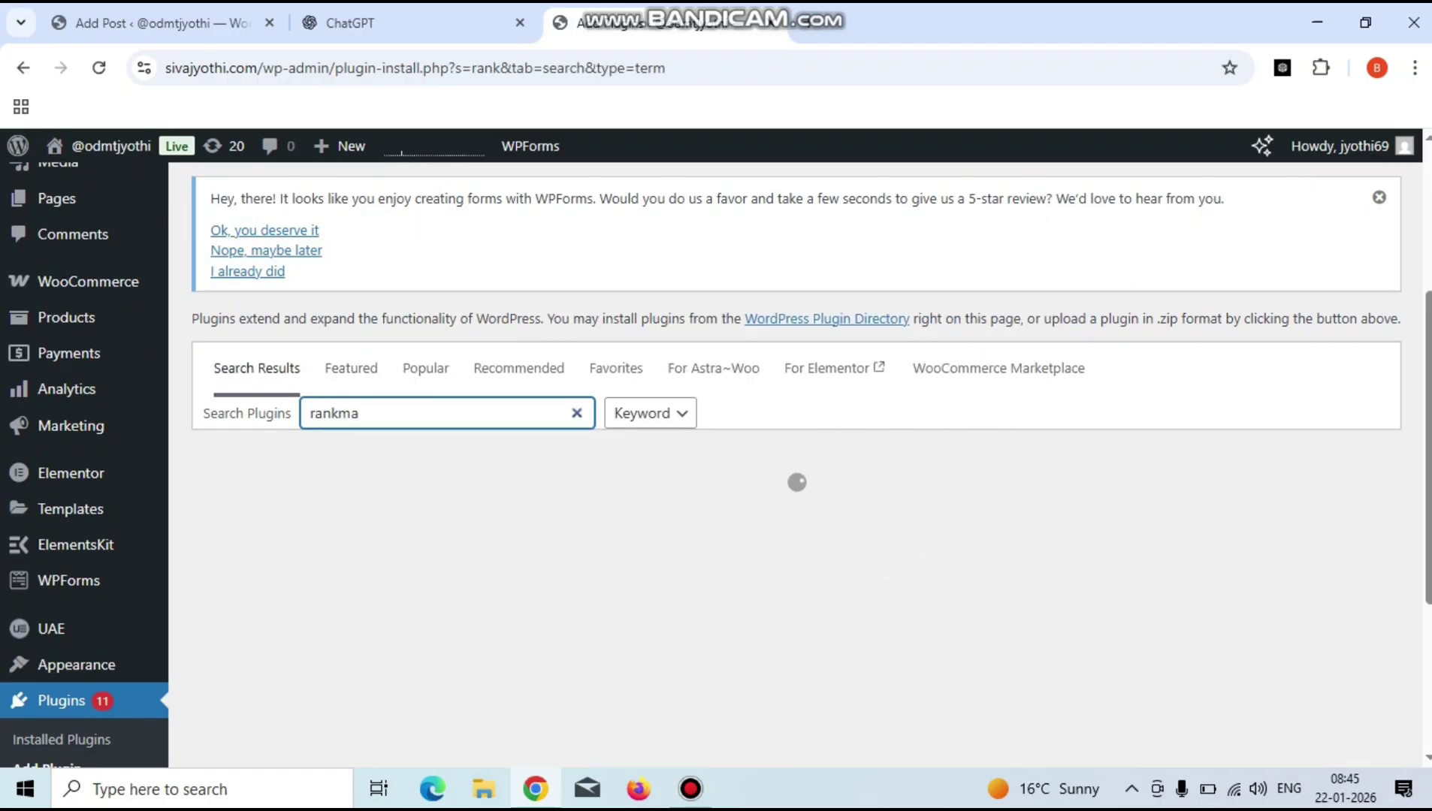
pyautogui.write('th')
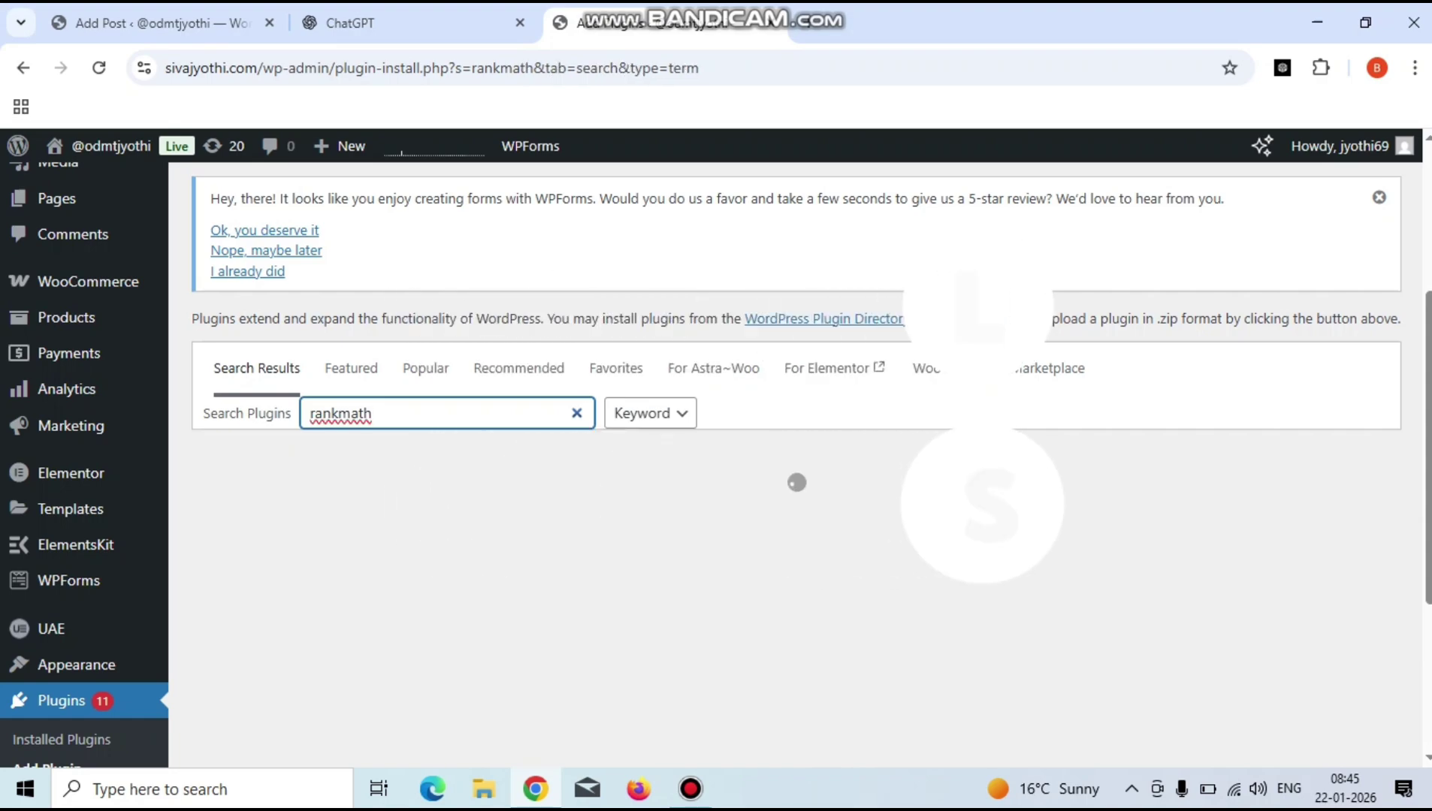
# Install and activate the plugin "Rank Math SEO – AI SEO Tools to Dominate SEO Rankings".
pyautogui.scroll(-1, 701, 465)
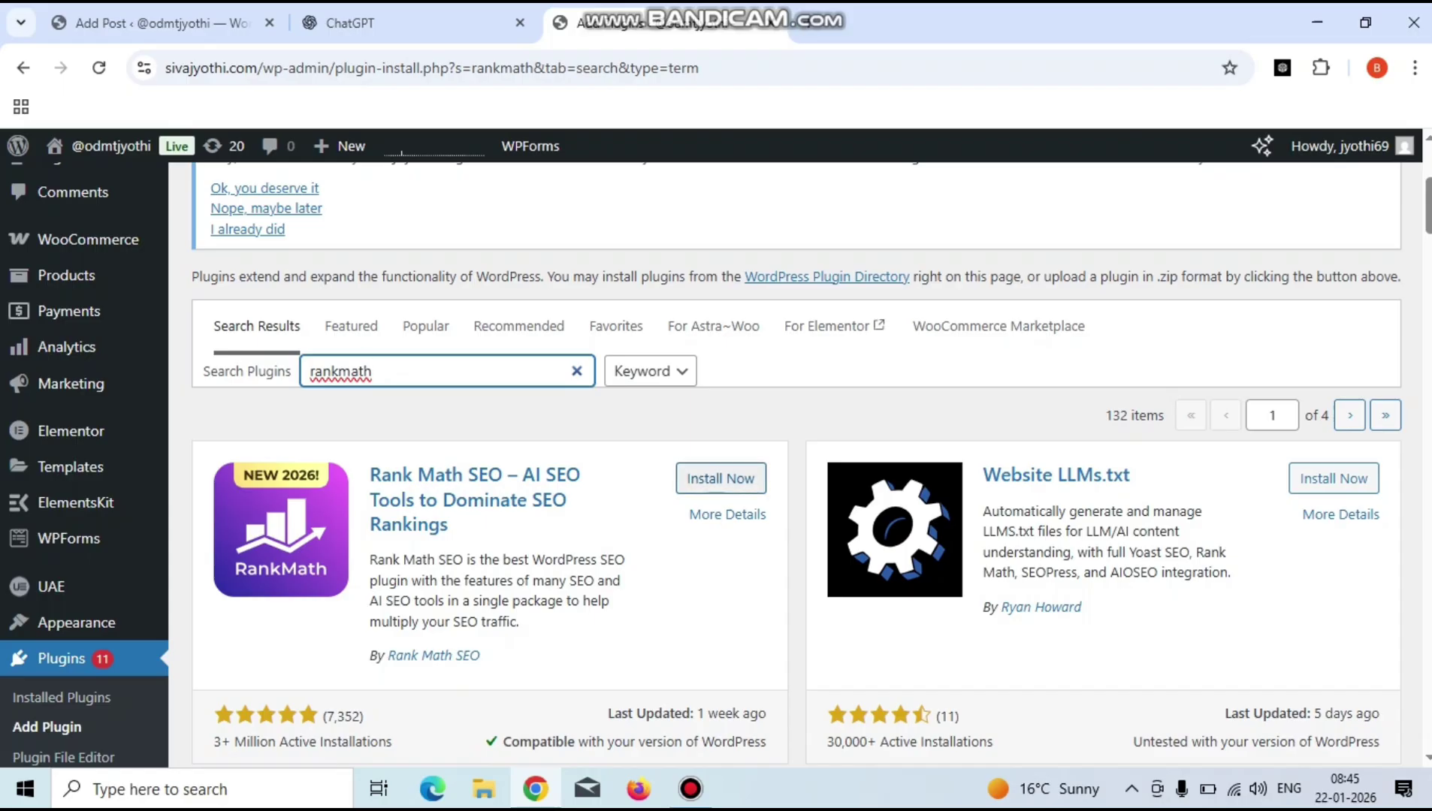
pyautogui.click(721, 478)
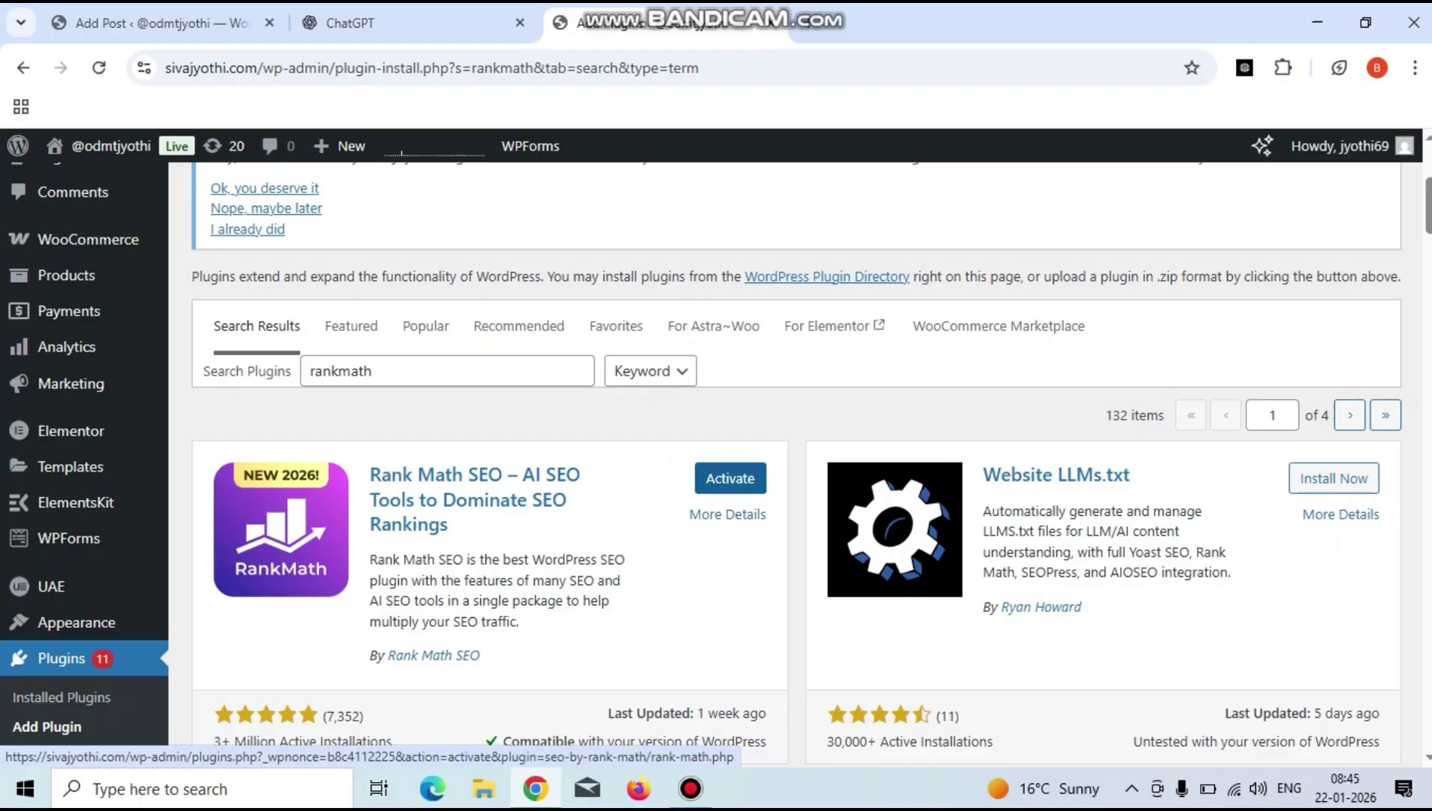
pyautogui.click(730, 478)
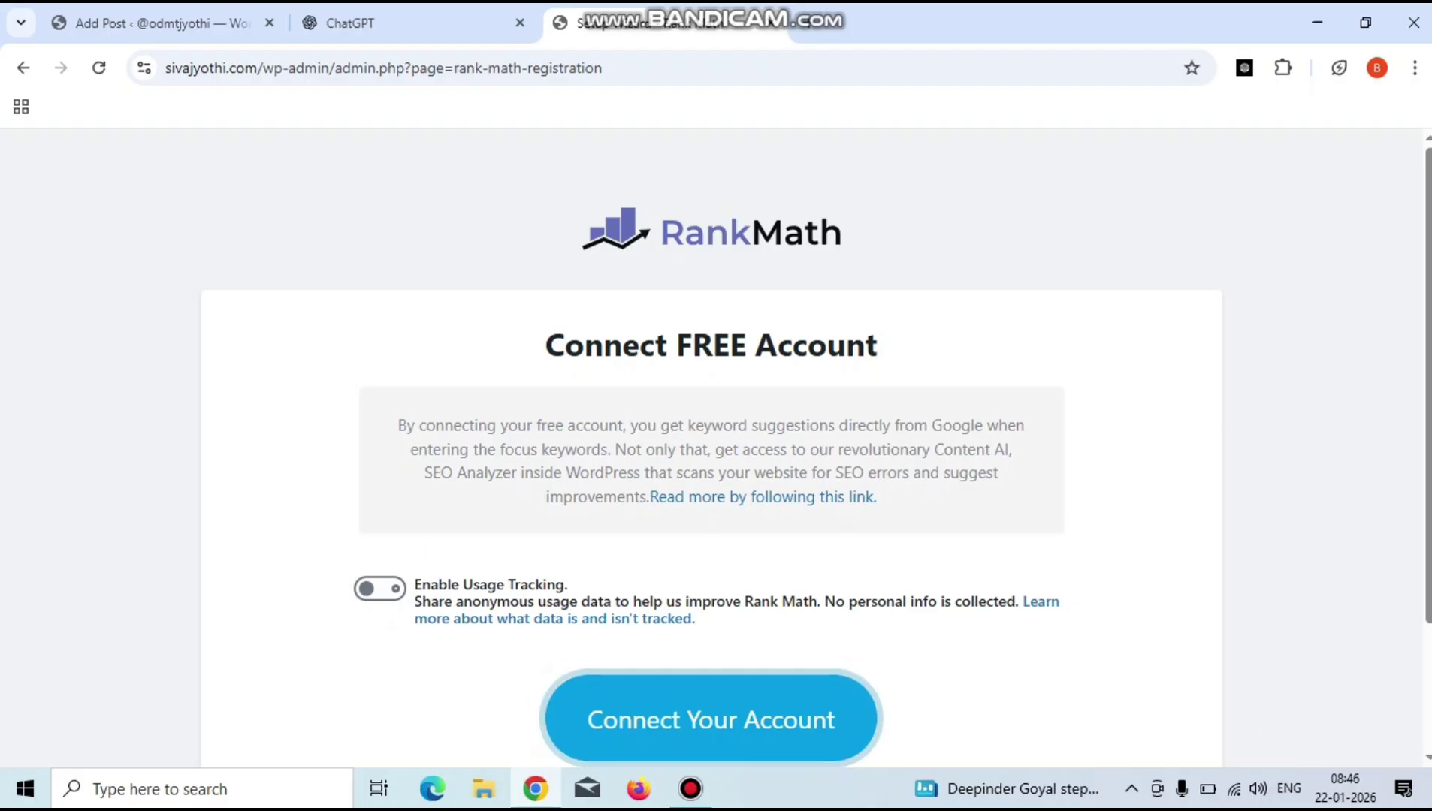
# Skip connecting a free Rank Math account and, from the wizard's Ready stage, start the advanced options setup.
pyautogui.scroll(-2, 711, 458)
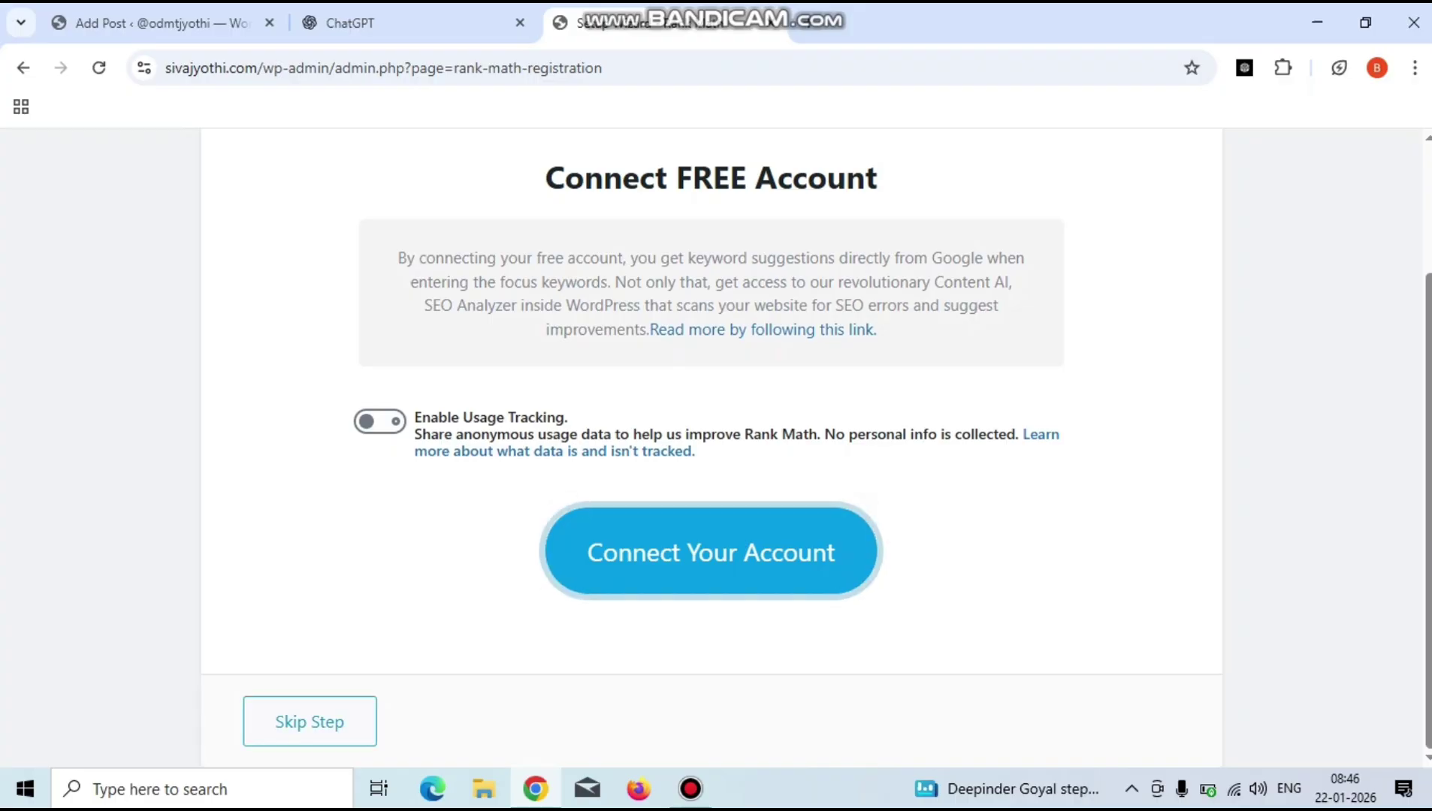
pyautogui.click(310, 722)
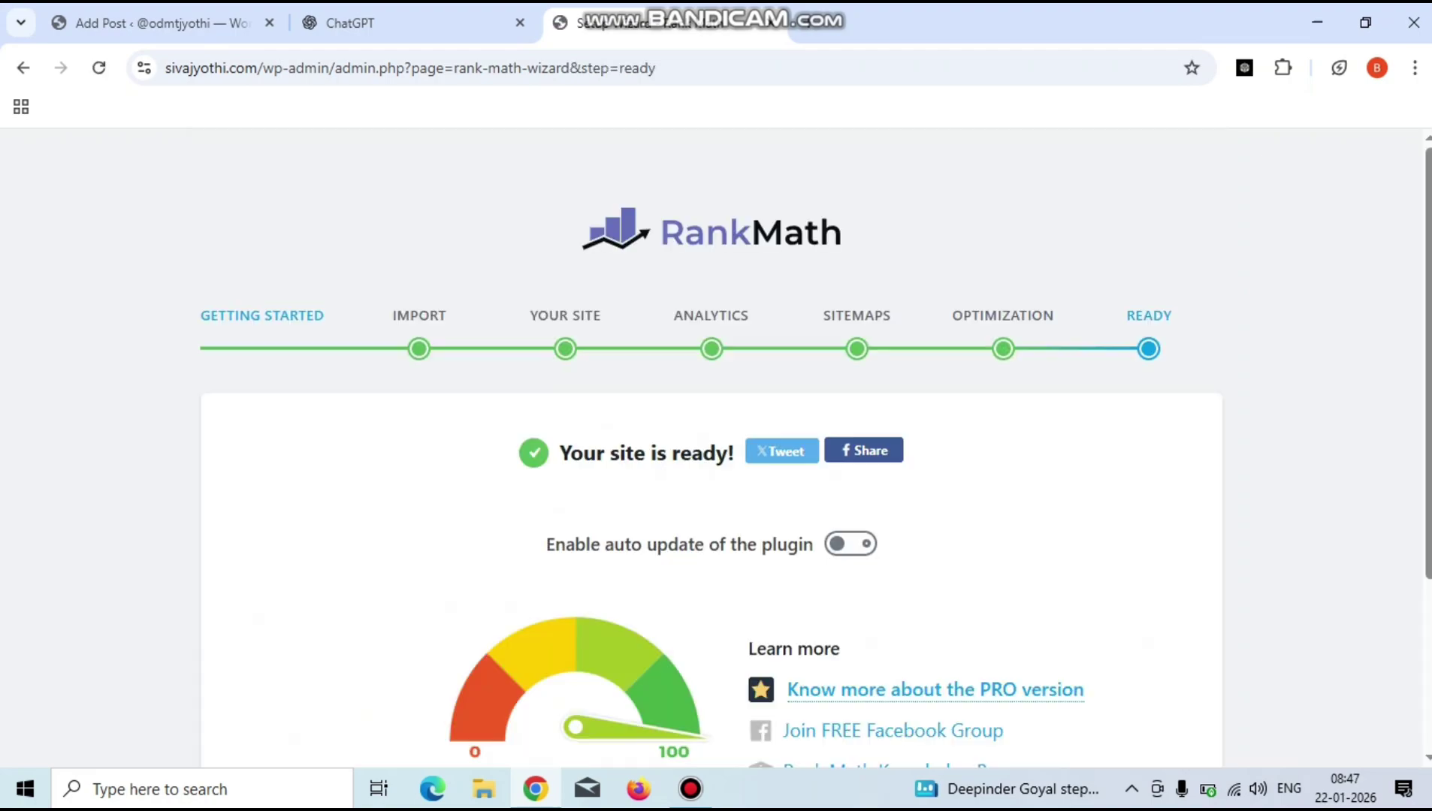
pyautogui.scroll(-3, 710, 450)
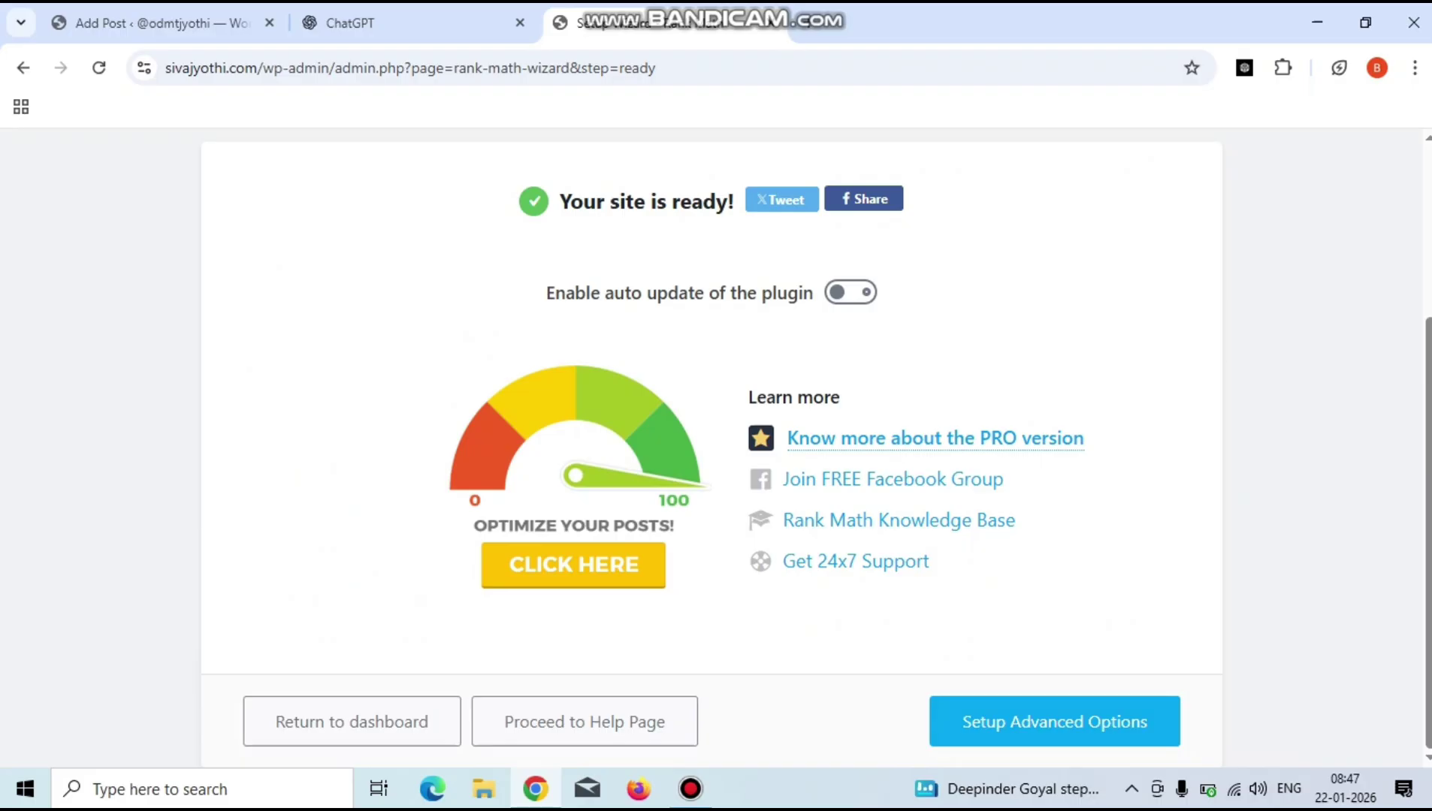
pyautogui.click(1054, 721)
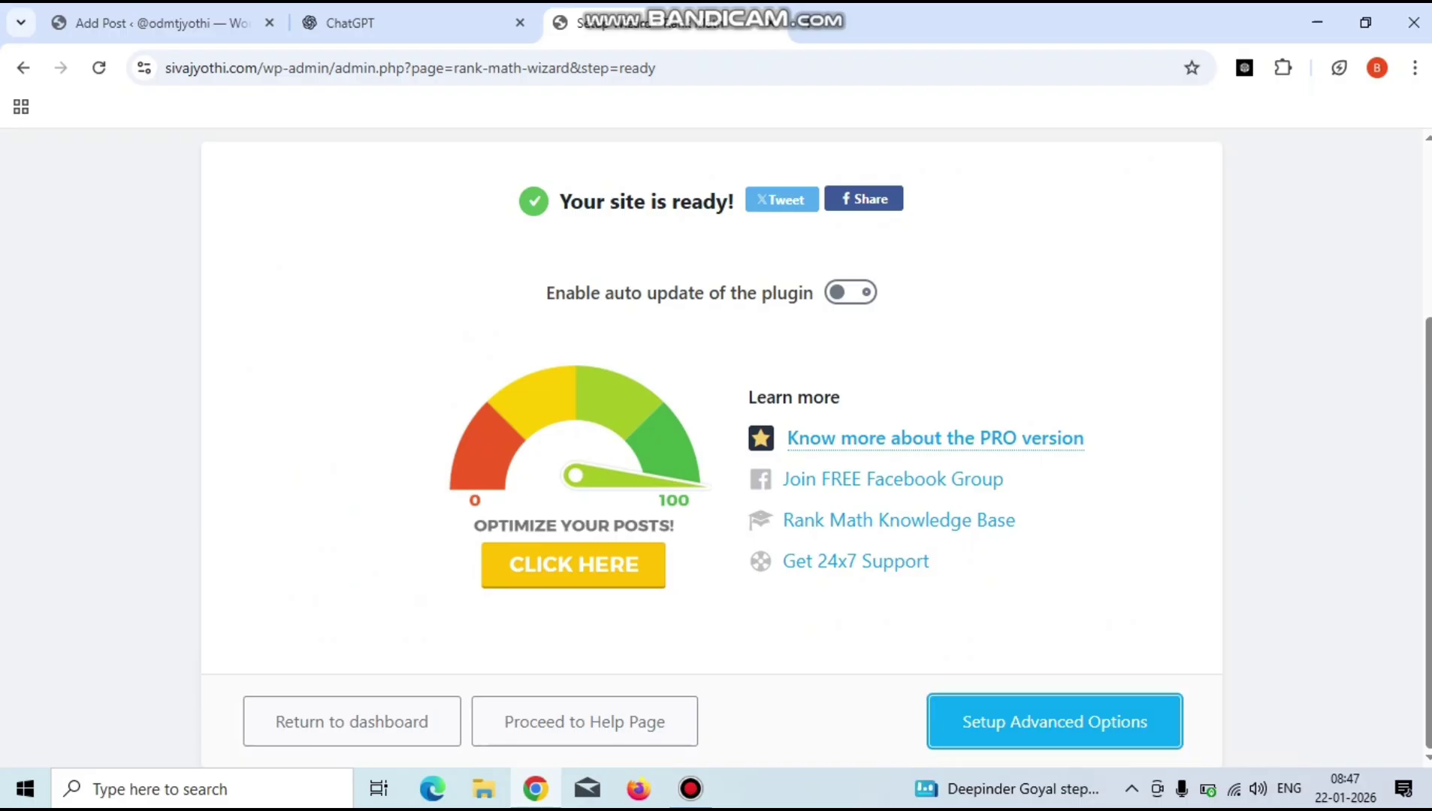
# Save the Role Manager and 404 + Redirection stages of the setup wizard with their options left switched off.
pyautogui.scroll(-1, 711, 451)
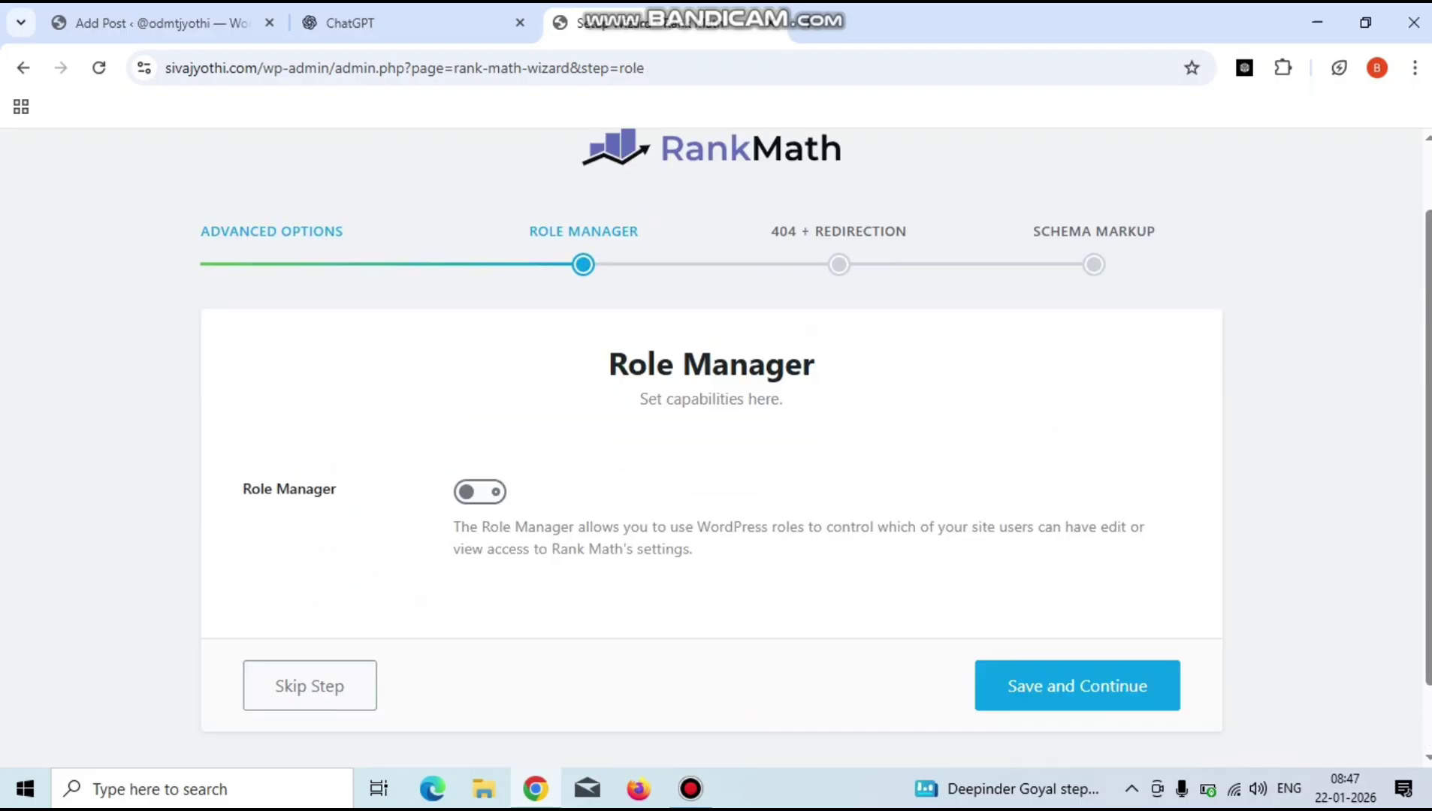
pyautogui.click(1077, 685)
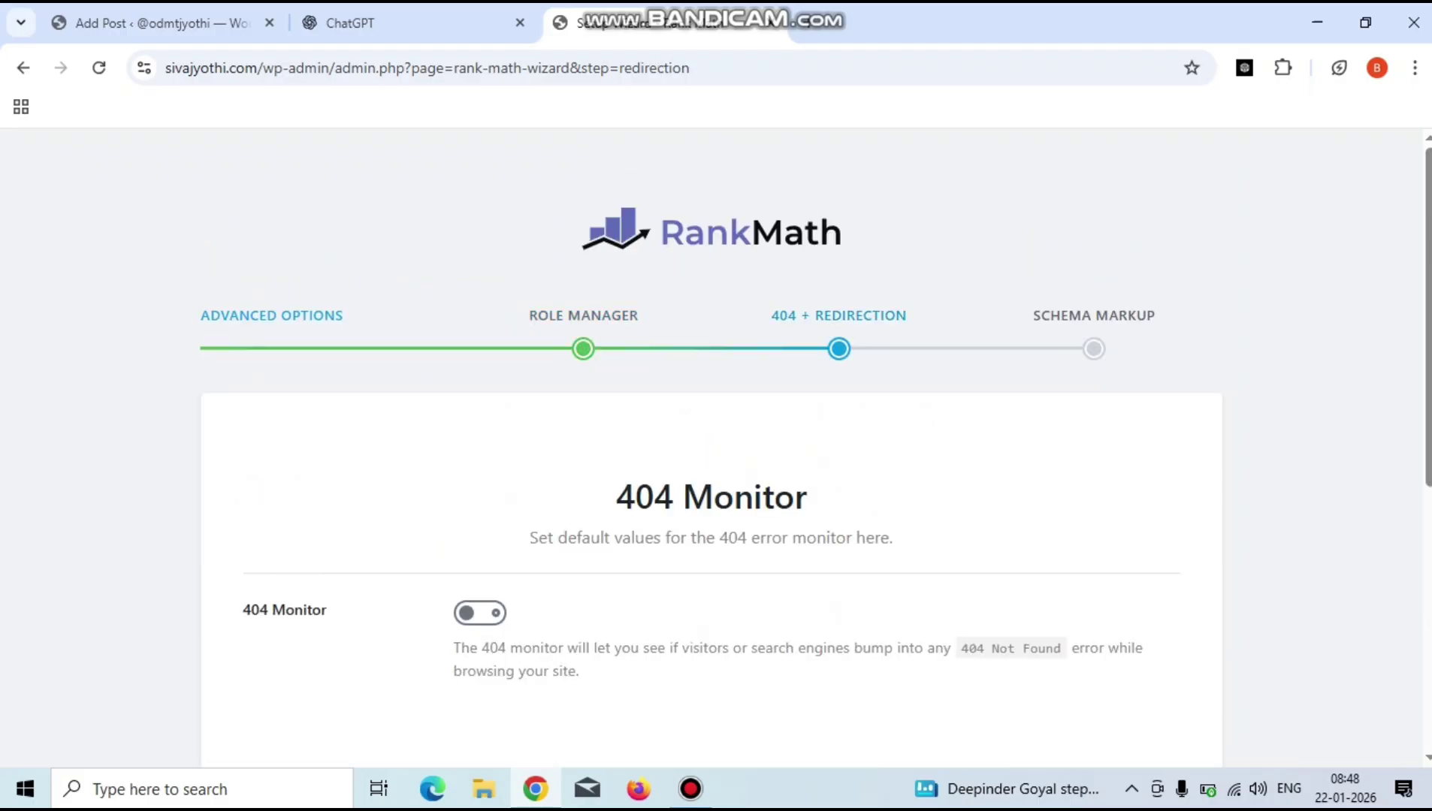
pyautogui.scroll(-6, 711, 450)
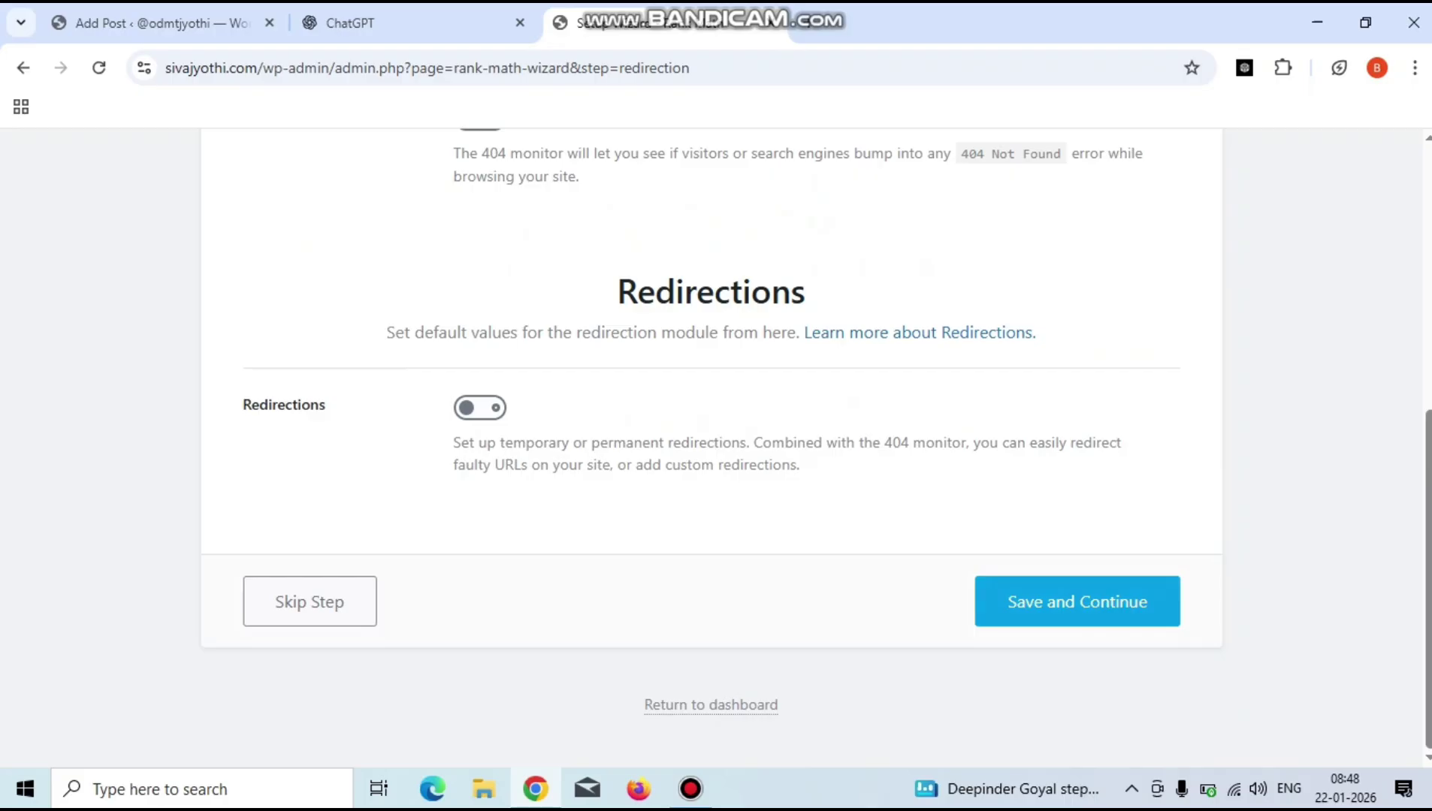
pyautogui.click(1077, 601)
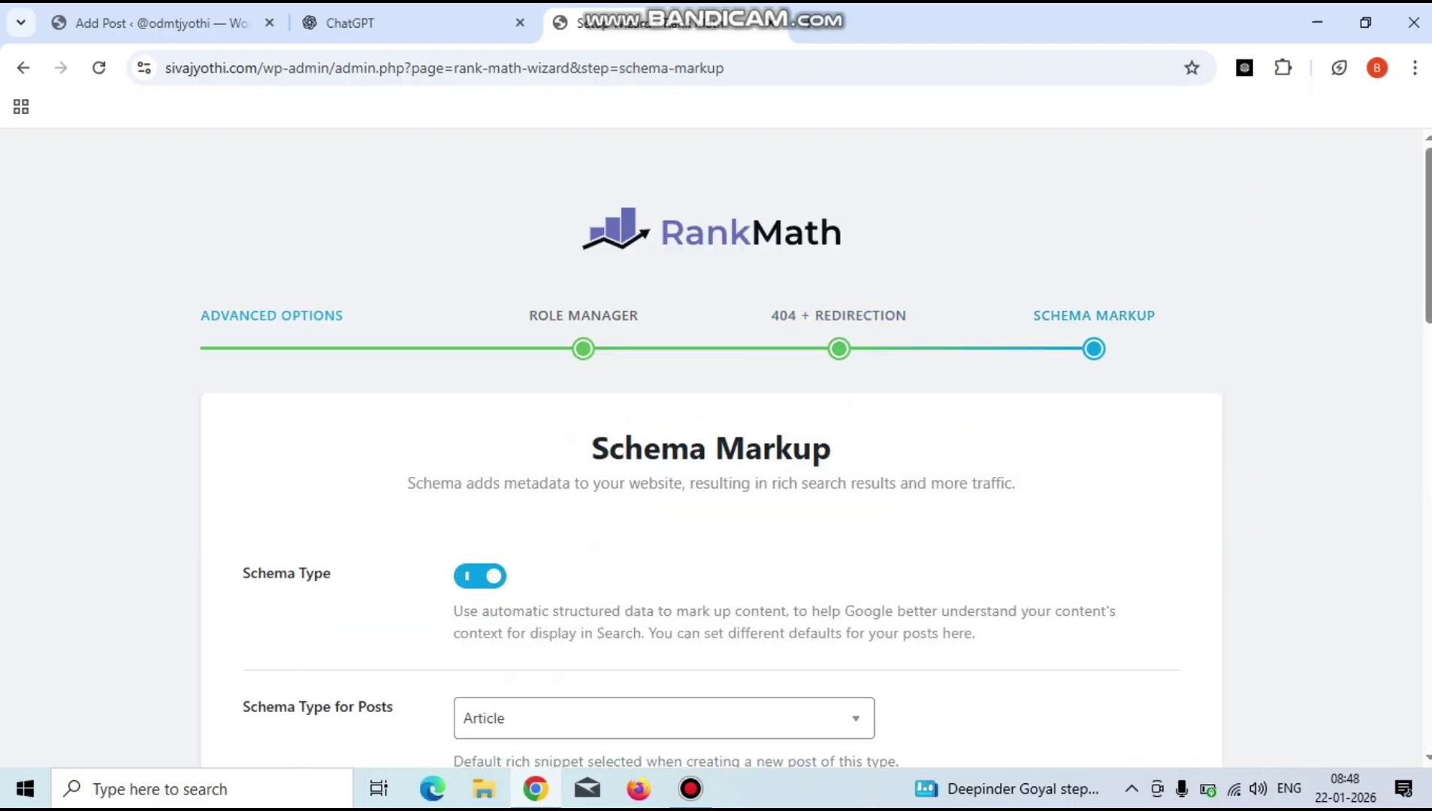
# Keep the Schema Markup defaults, with Article for posts and pages and article type Blog Post, and finish the setup wizard.
pyautogui.scroll(-15, 711, 451)
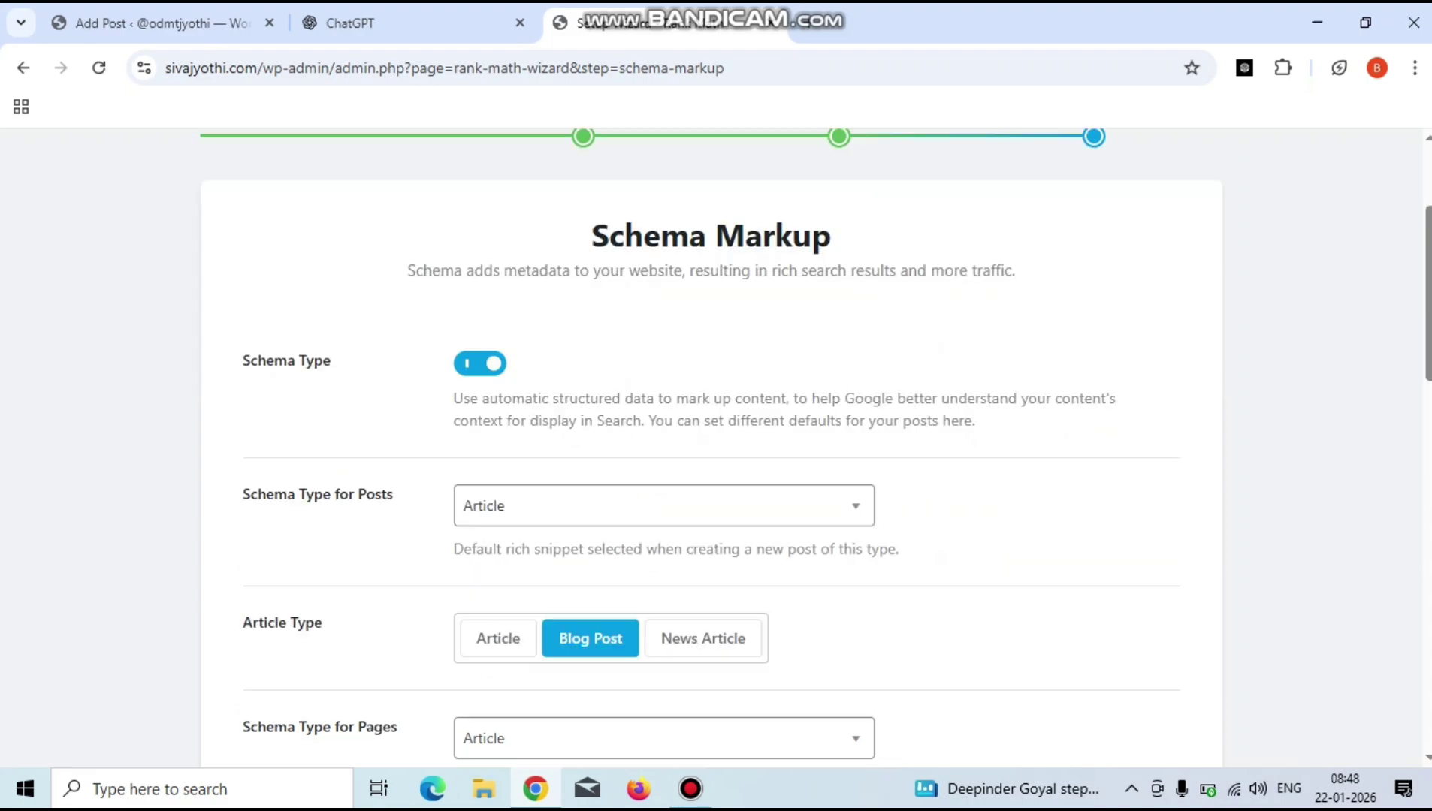
pyautogui.scroll(-5, 711, 451)
pyautogui.click(719, 703)
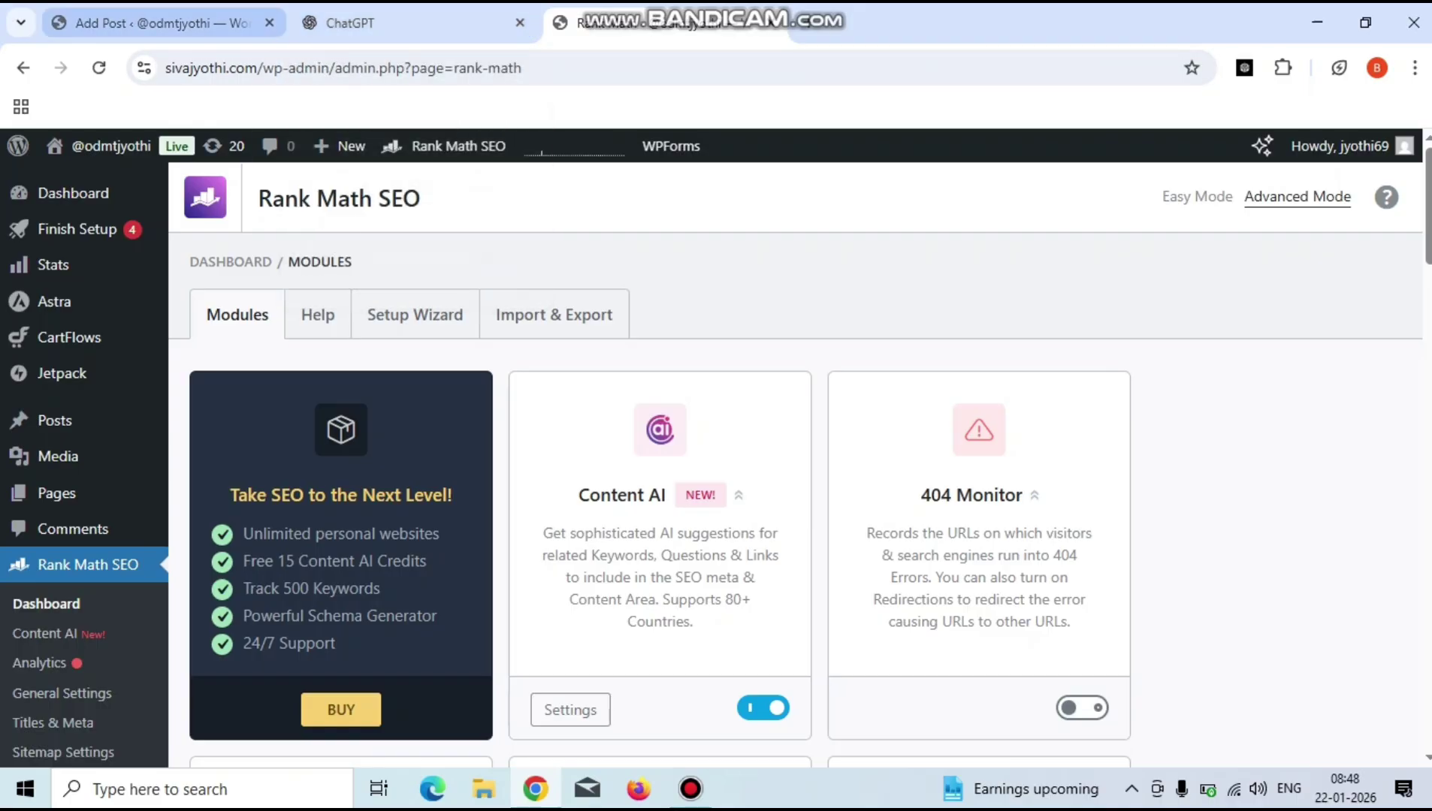
# Reload the open new-post editor page so it loads with the Rank Math plugin active.
pyautogui.click(154, 23)
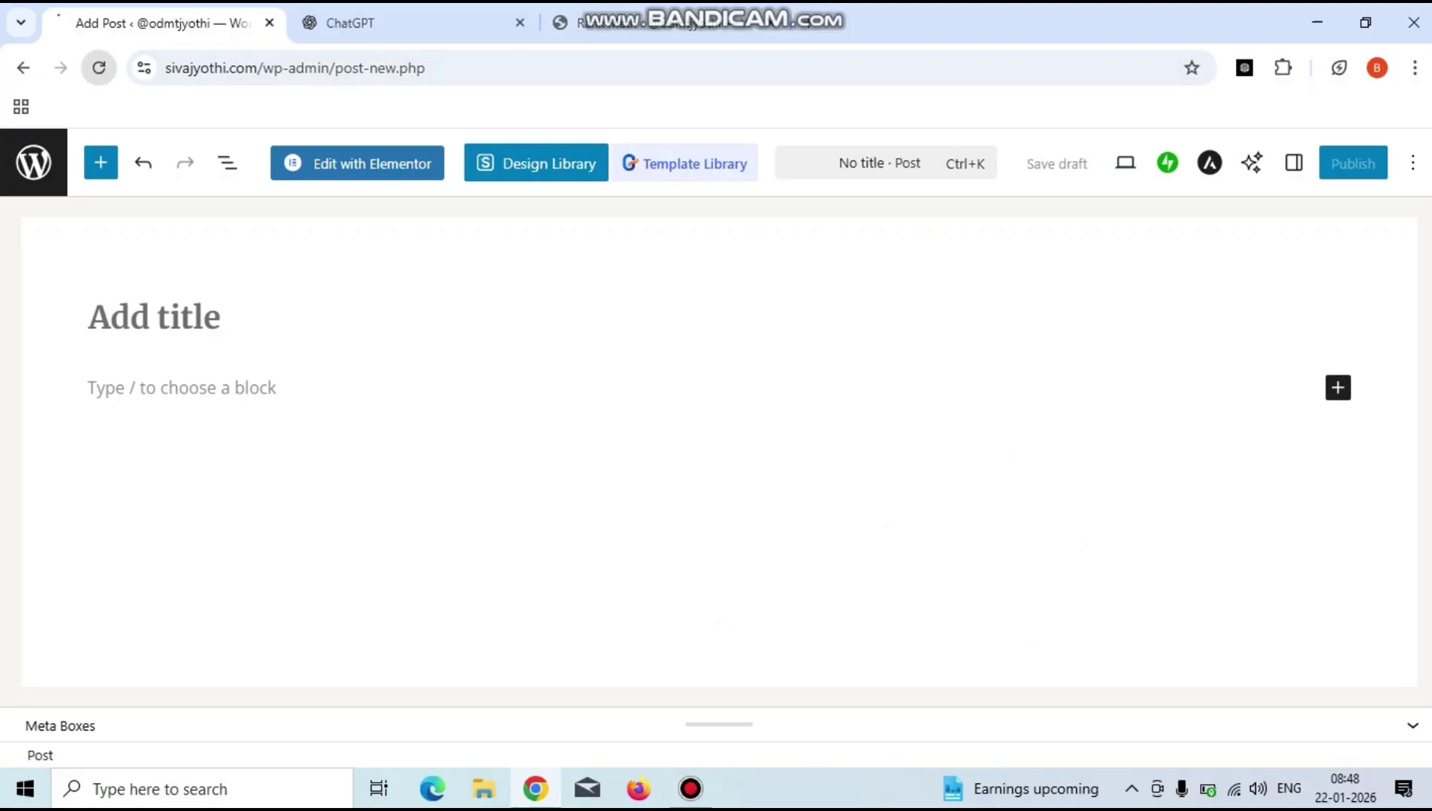
pyautogui.click(99, 68)
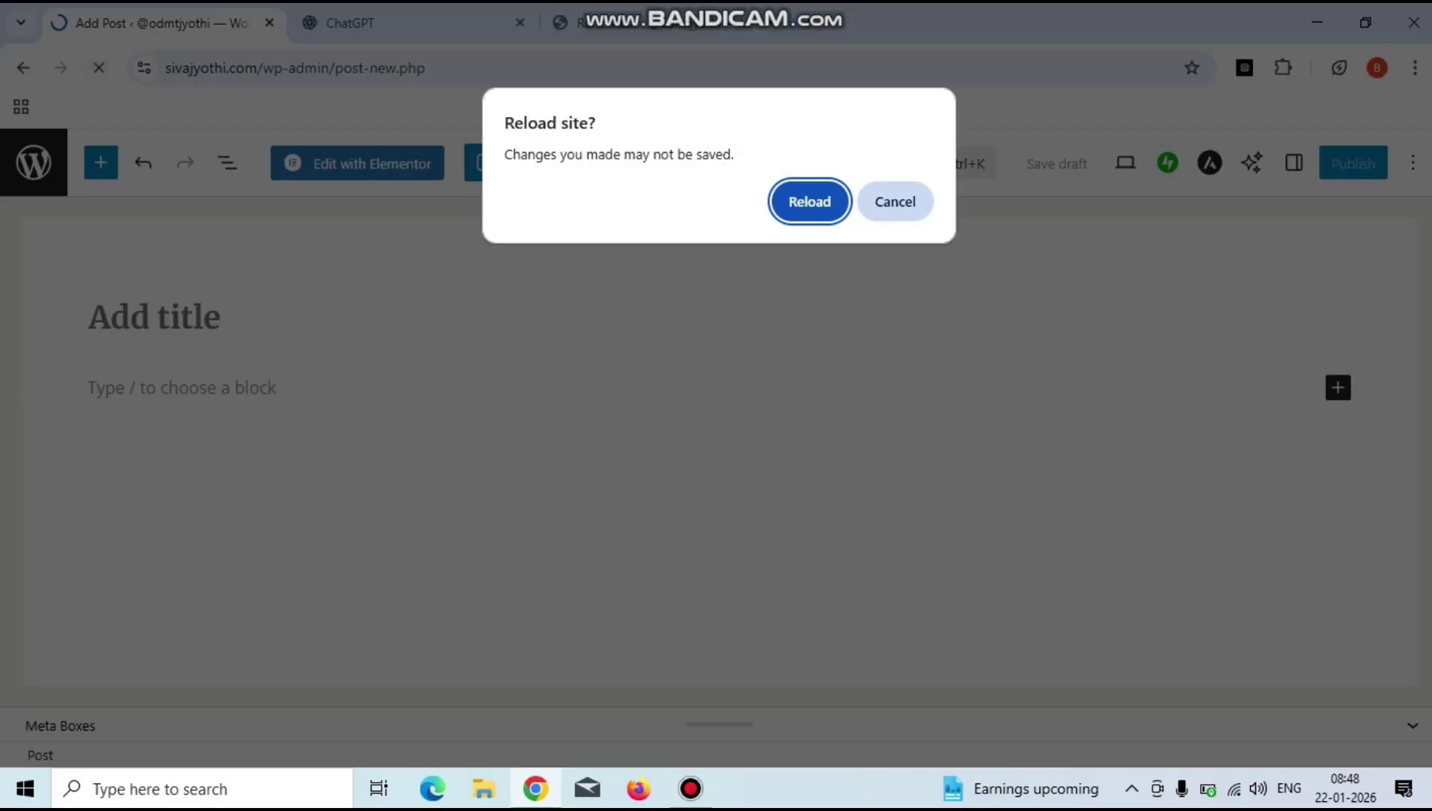
pyautogui.press('Return')
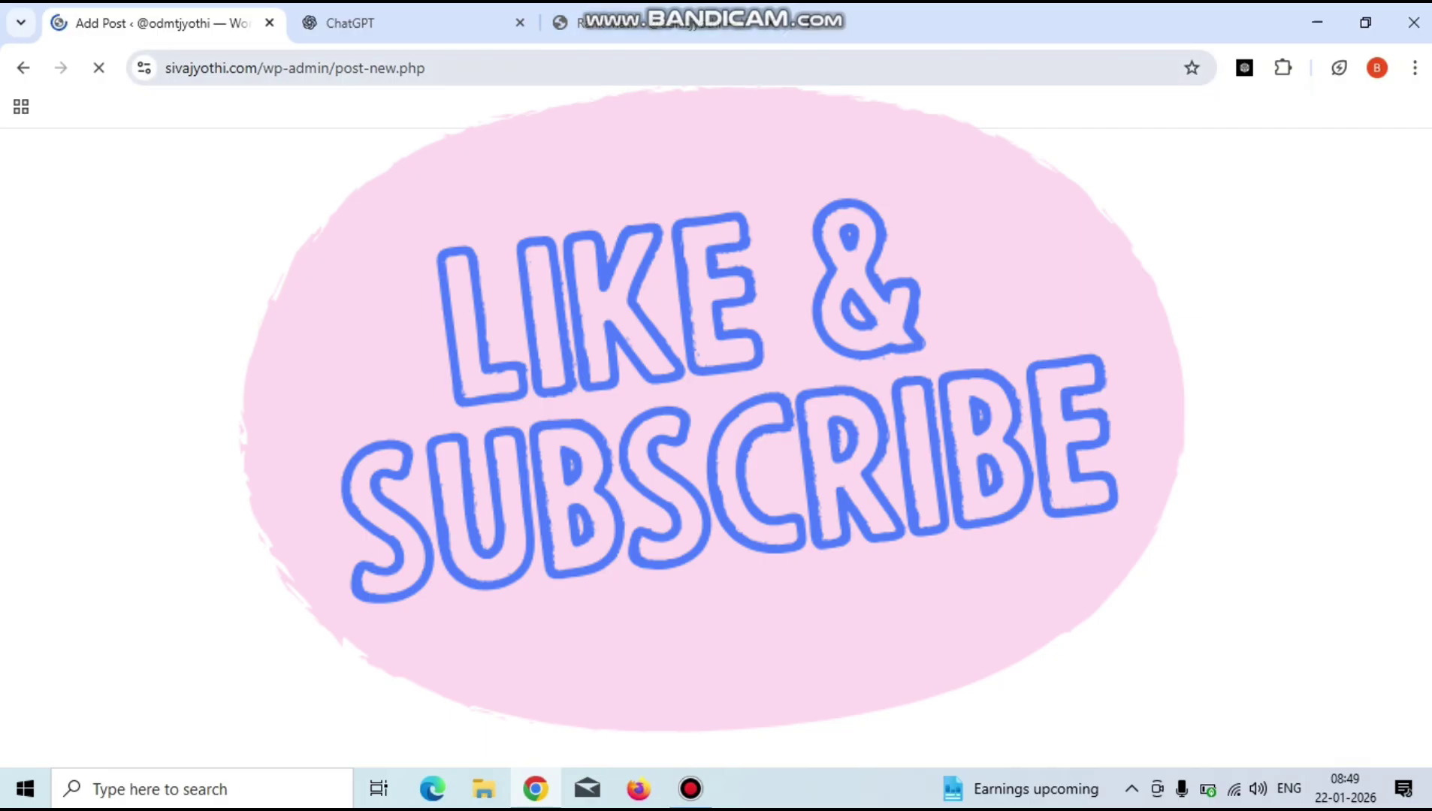
pyautogui.hotkey('ctrl', '3')
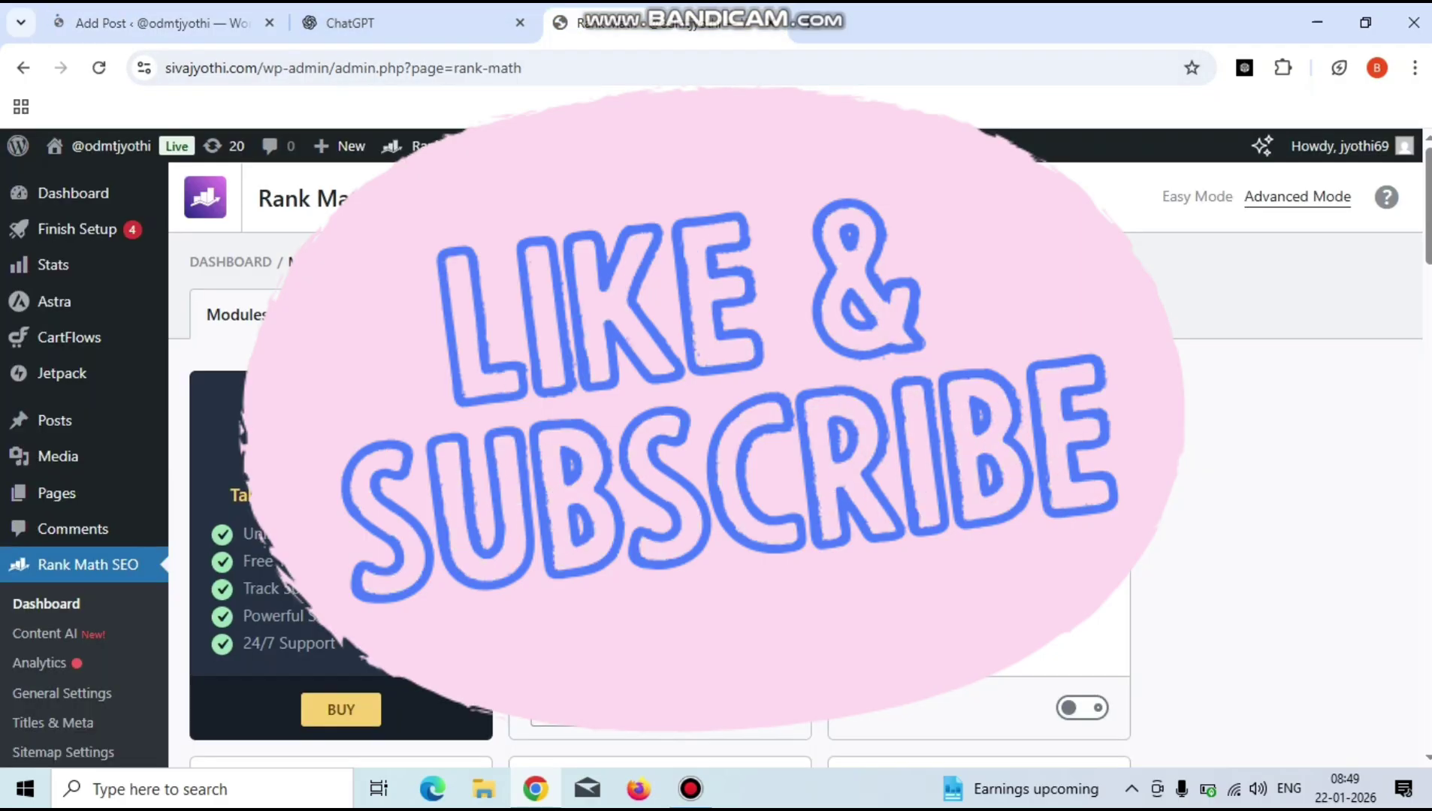
pyautogui.hotkey('ctrl', '1')
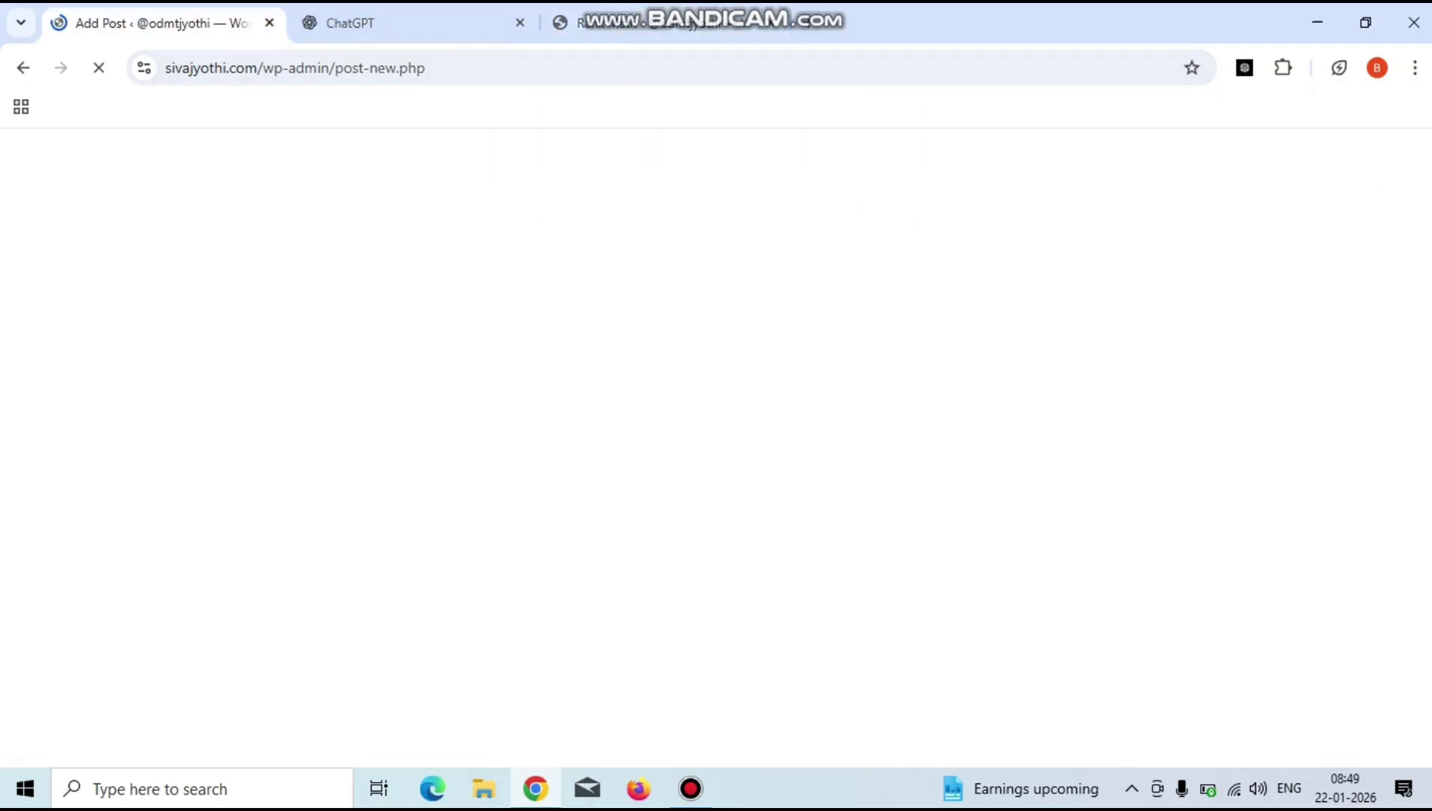
# Open another Add Post page from the Rank Math dashboard.
pyautogui.hotkey('ctrl', '3')
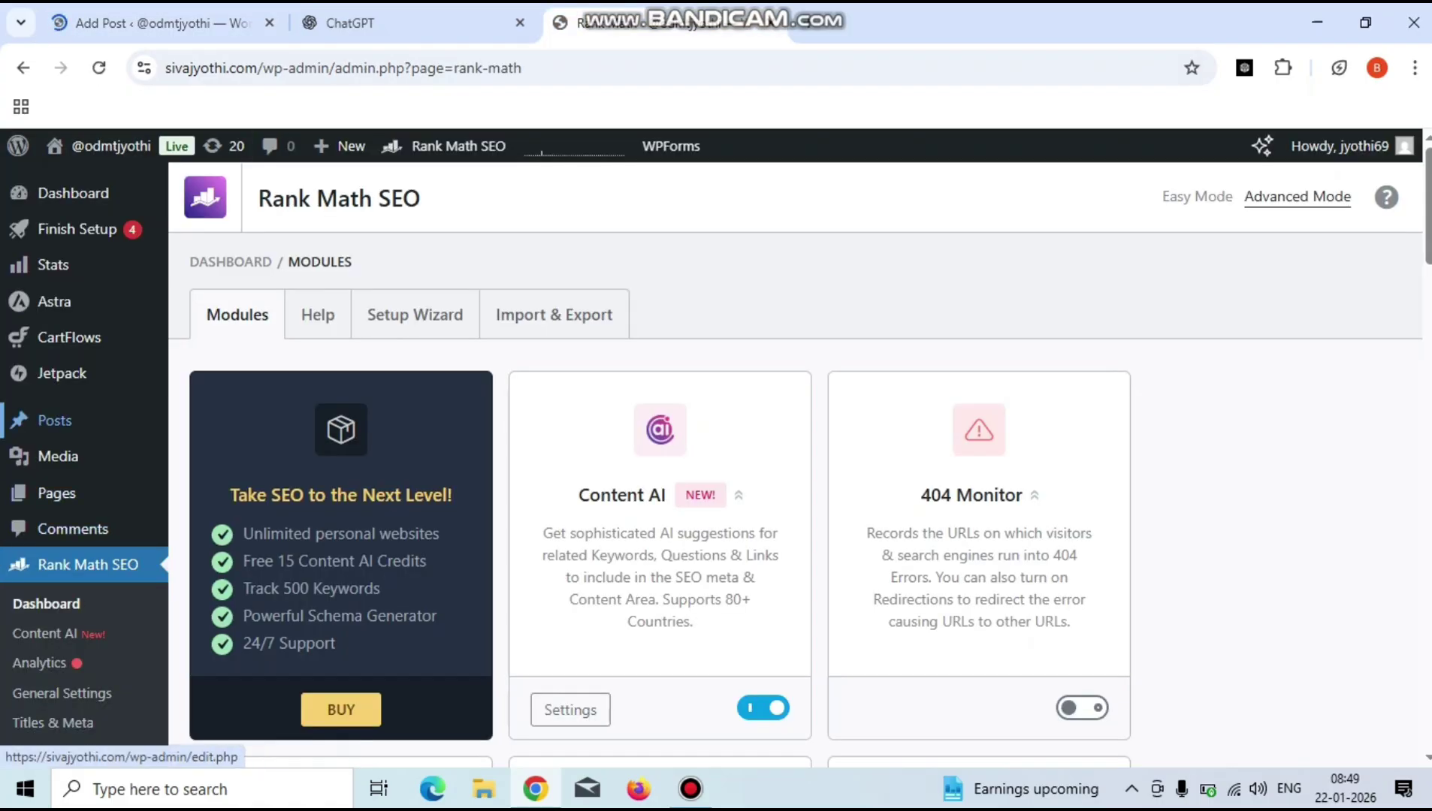
pyautogui.moveTo(54, 421)
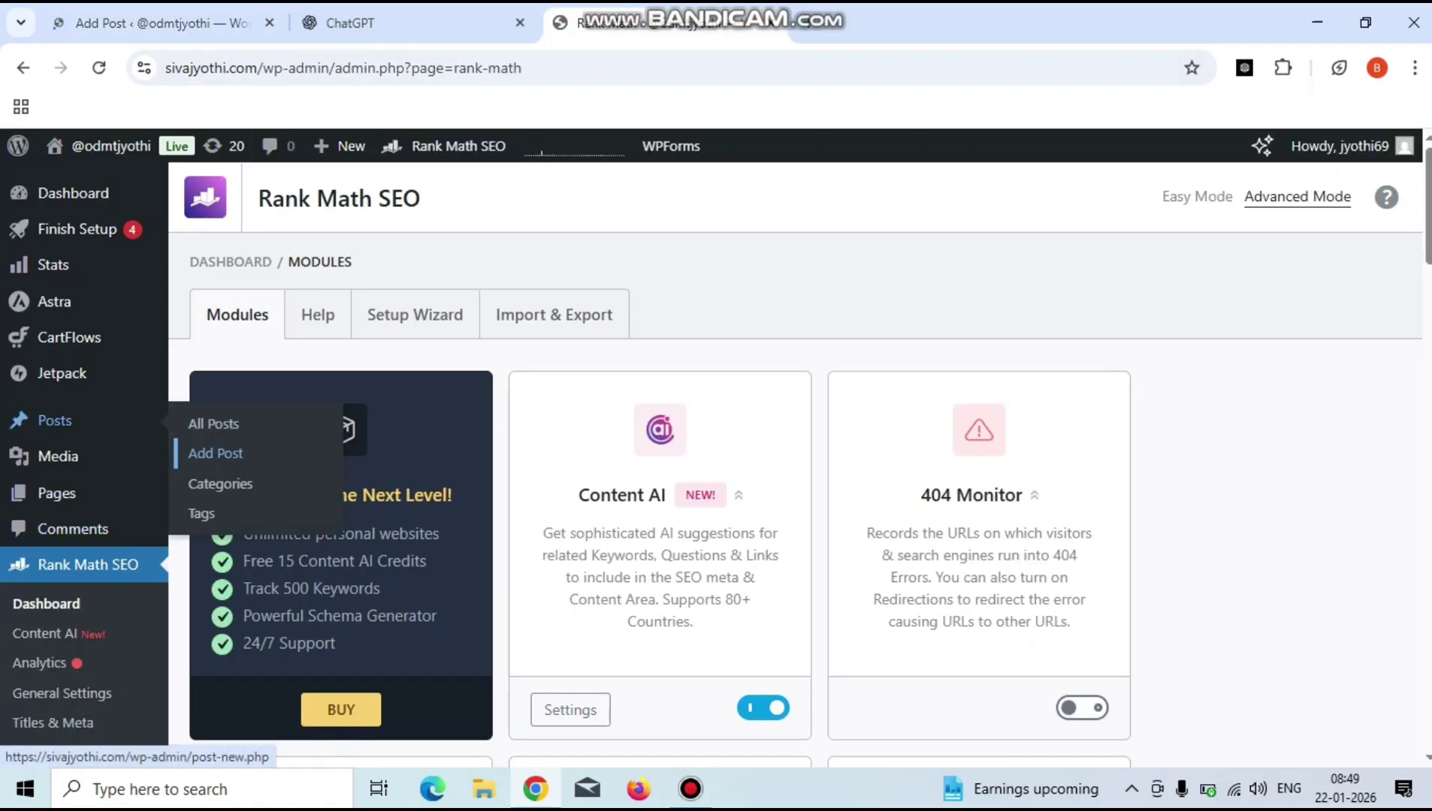
pyautogui.click(215, 452)
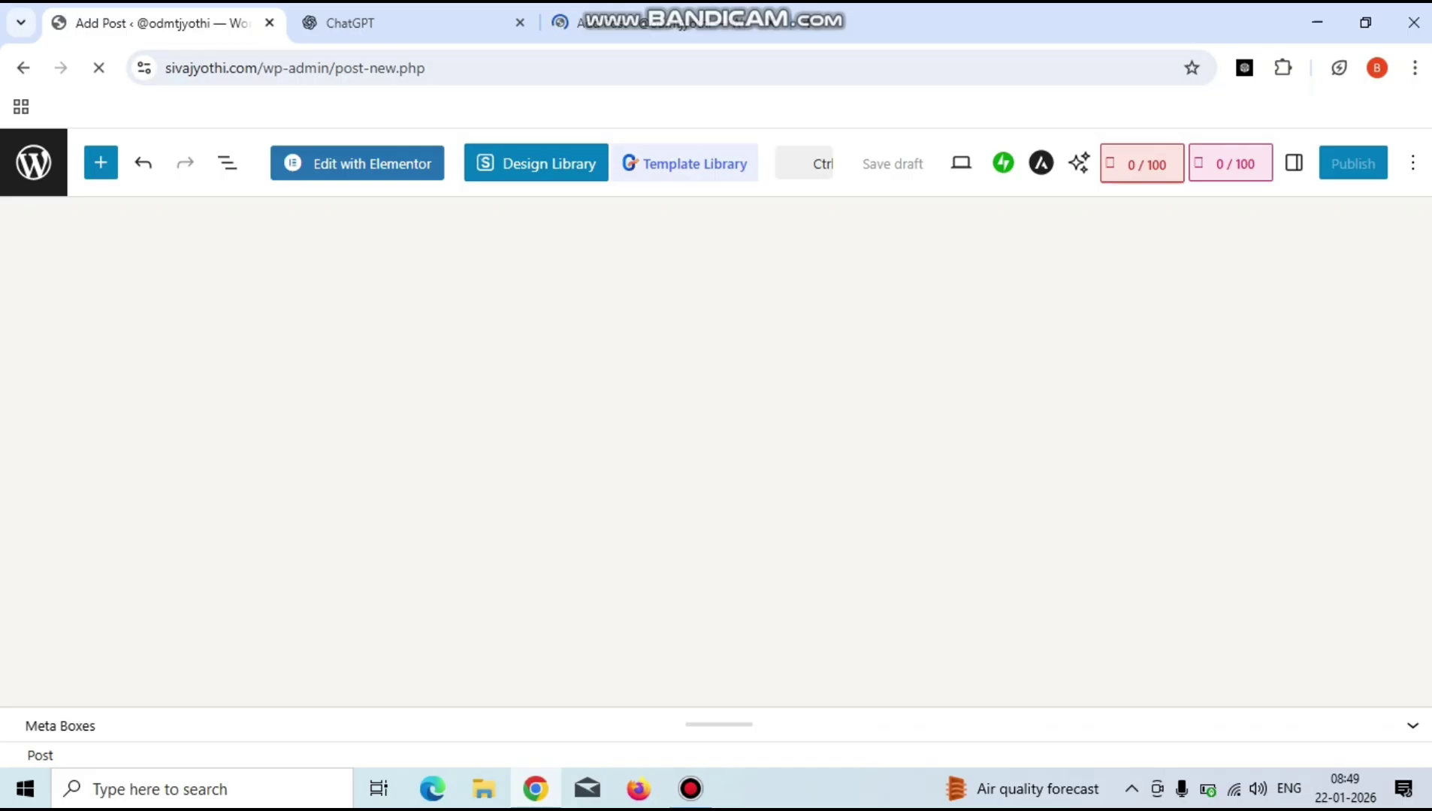
# Open the Word file "Document" from the desktop and look through its SEO class notes.
pyautogui.click(1316, 23)
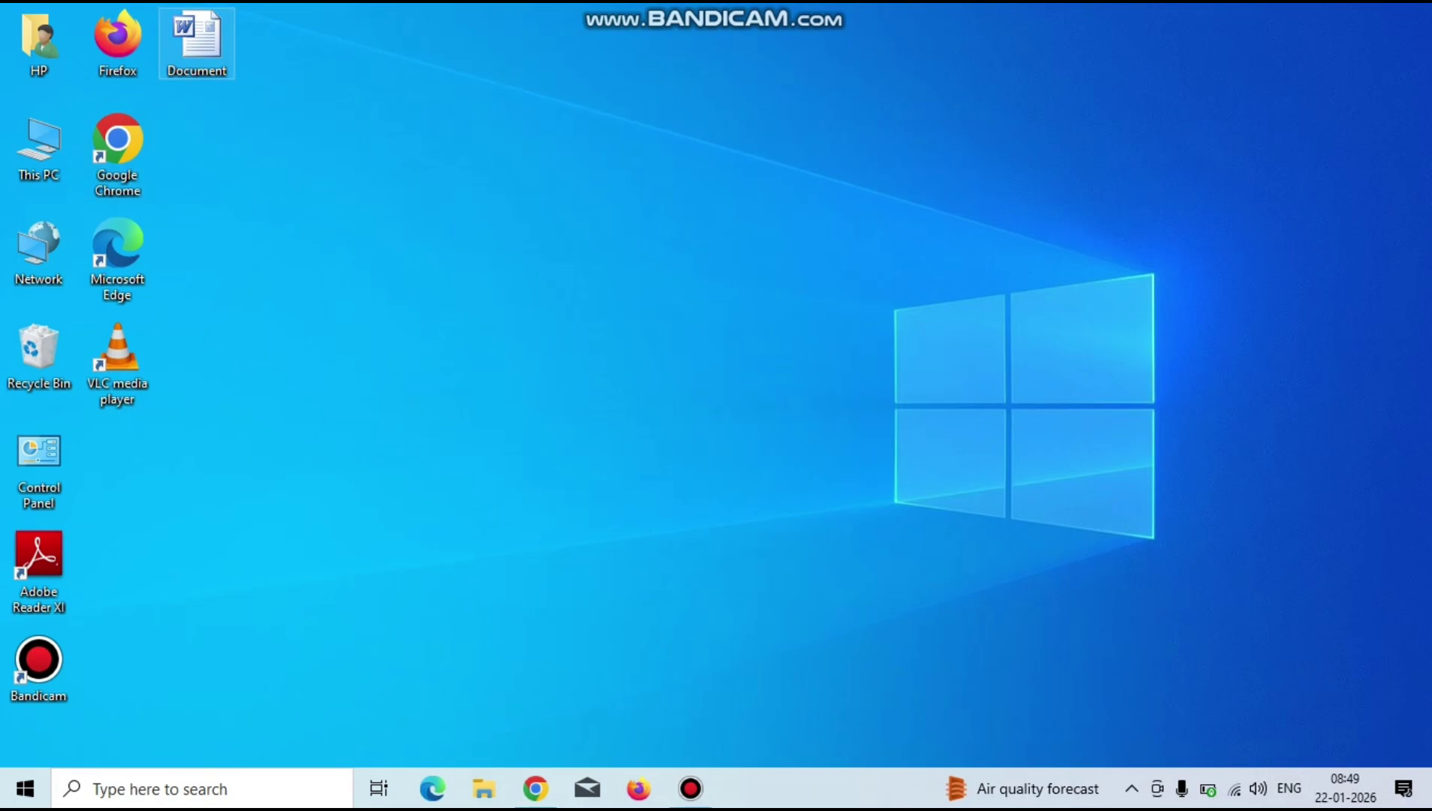
pyautogui.doubleClick(196, 41)
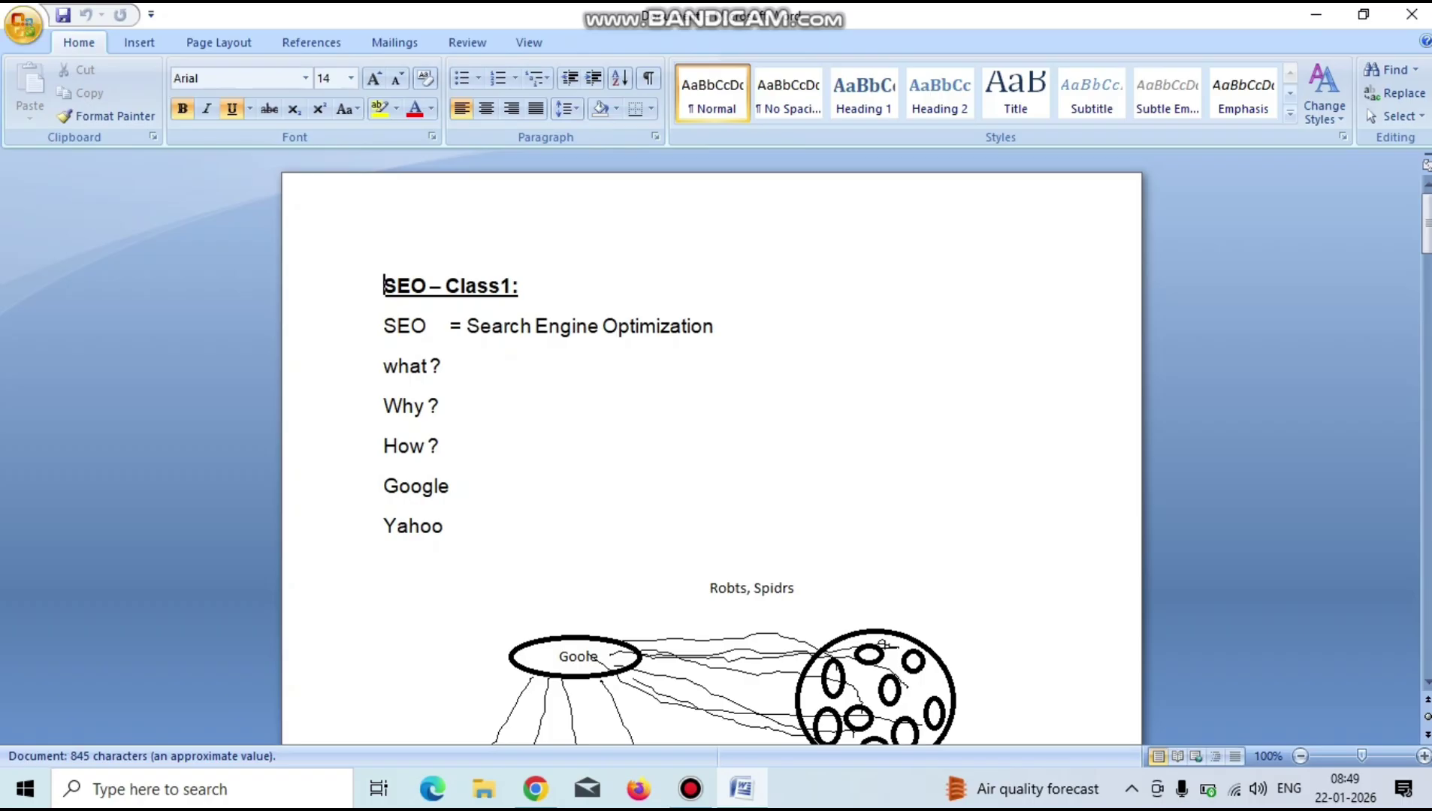
pyautogui.scroll(-20, 711, 451)
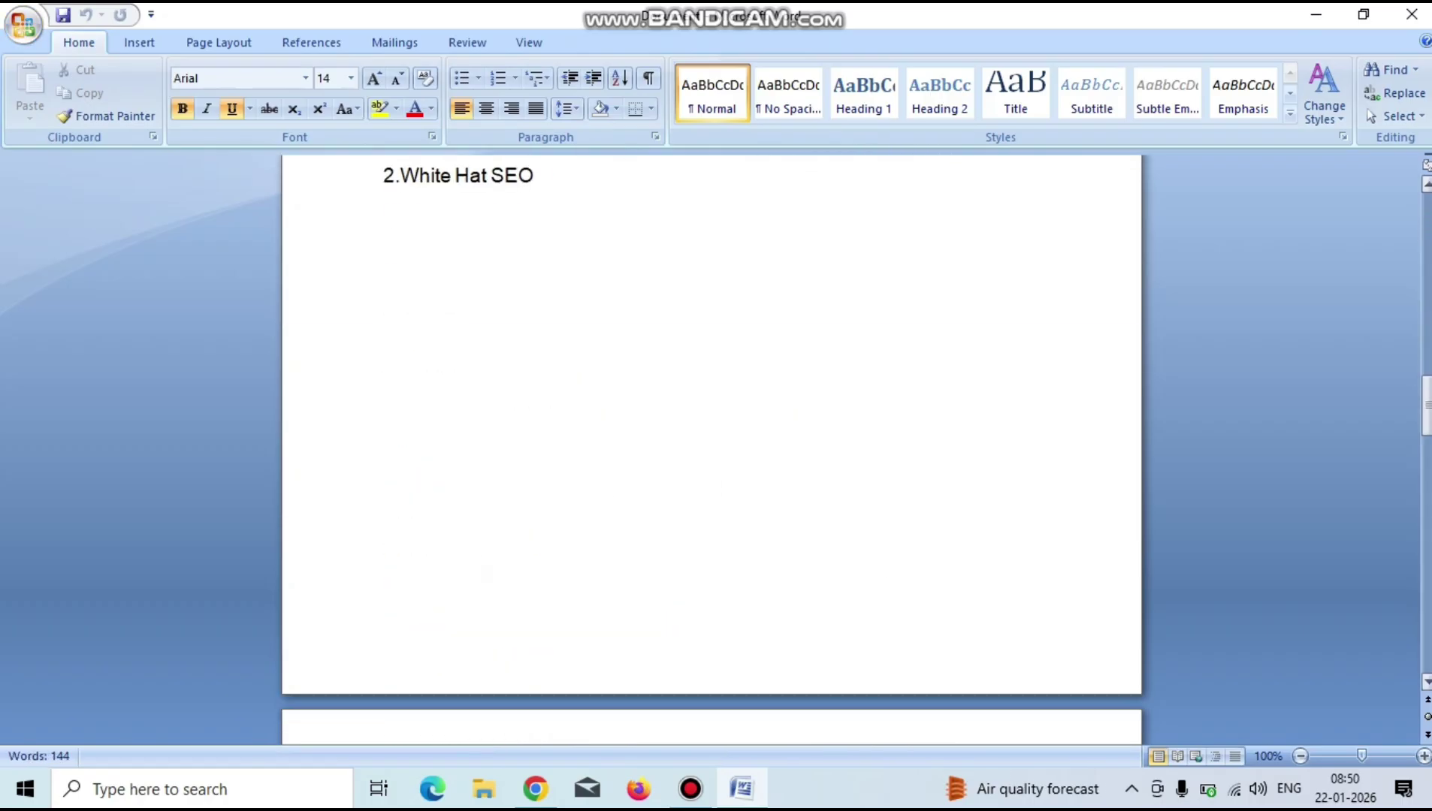
pyautogui.scroll(-20, 711, 450)
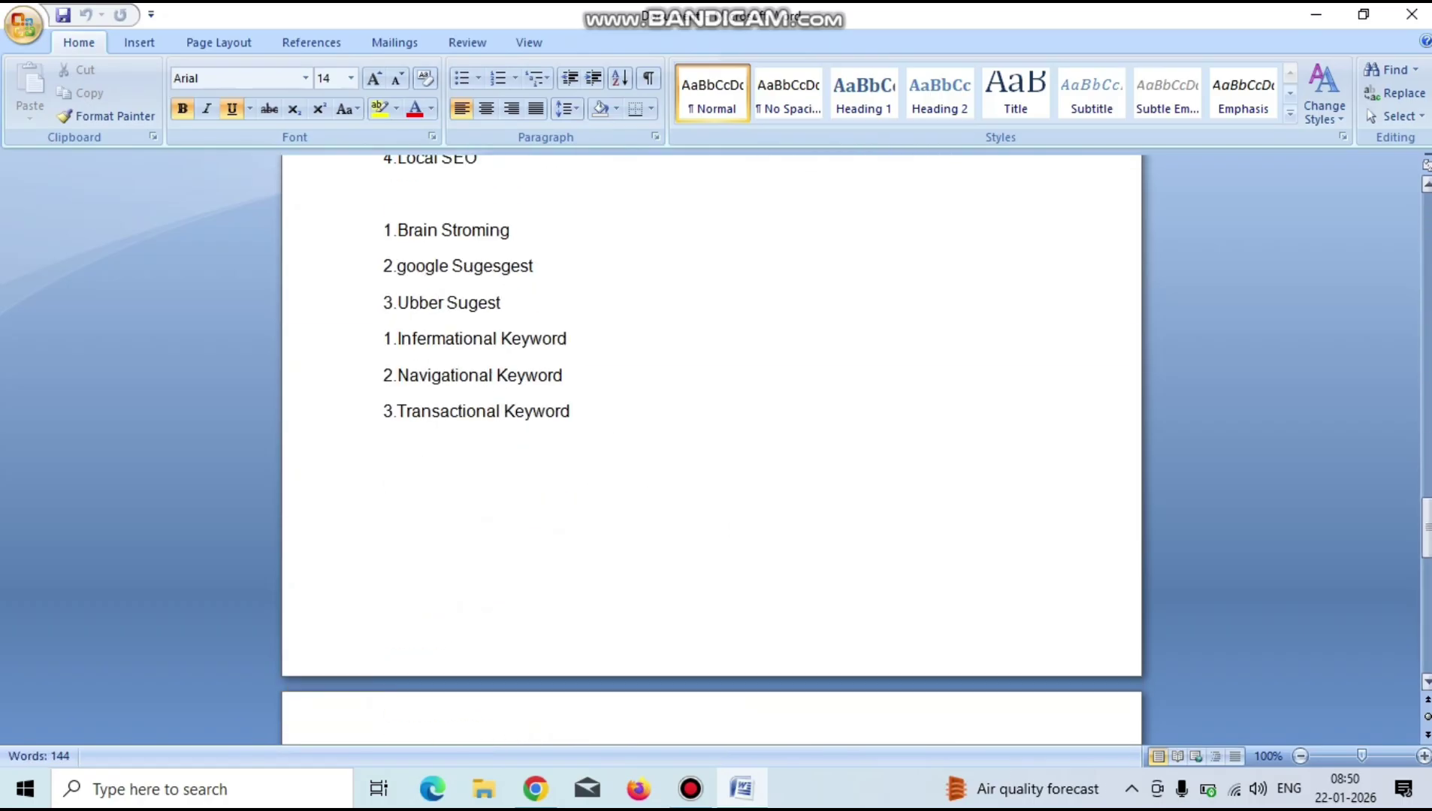
pyautogui.scroll(5, 711, 451)
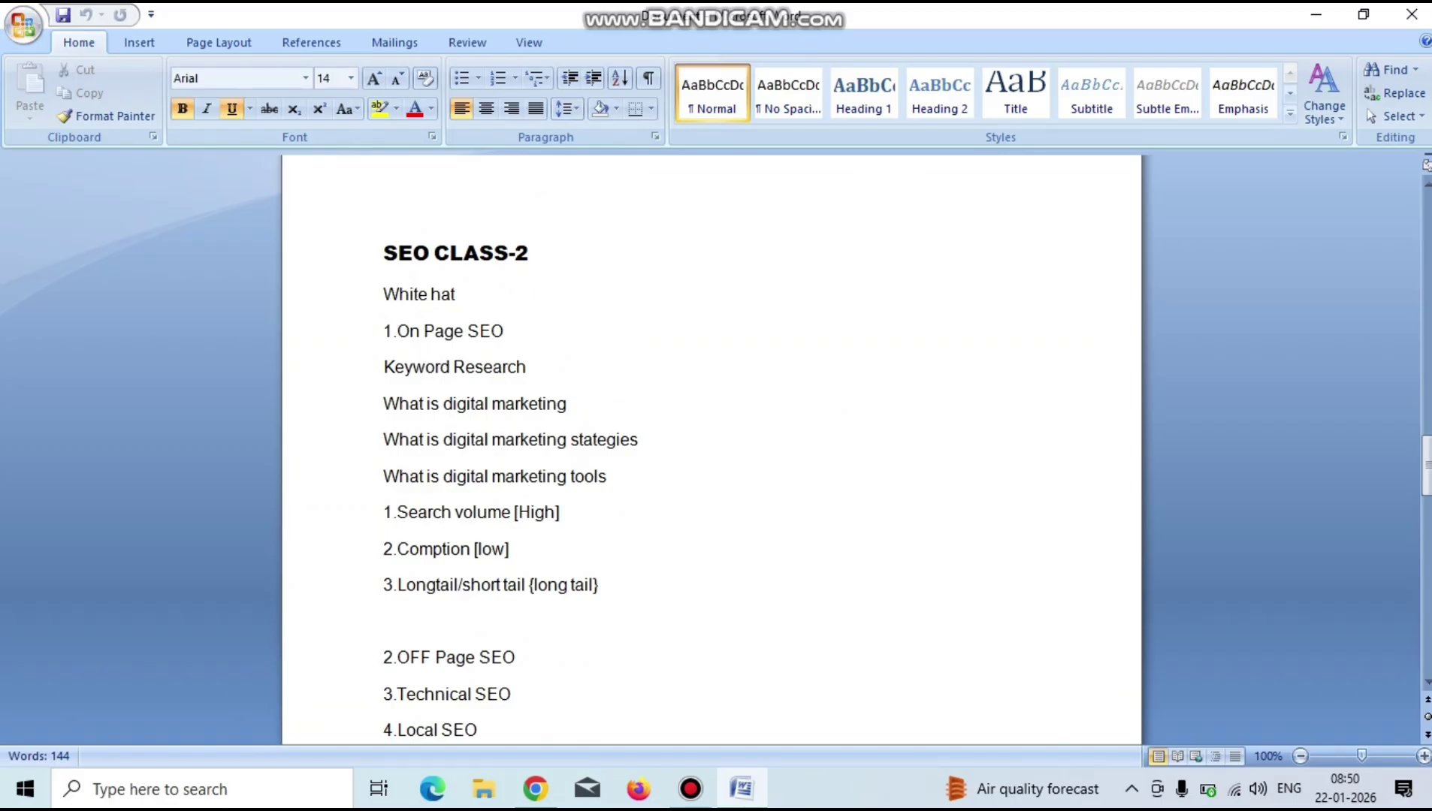
pyautogui.scroll(-2, 710, 451)
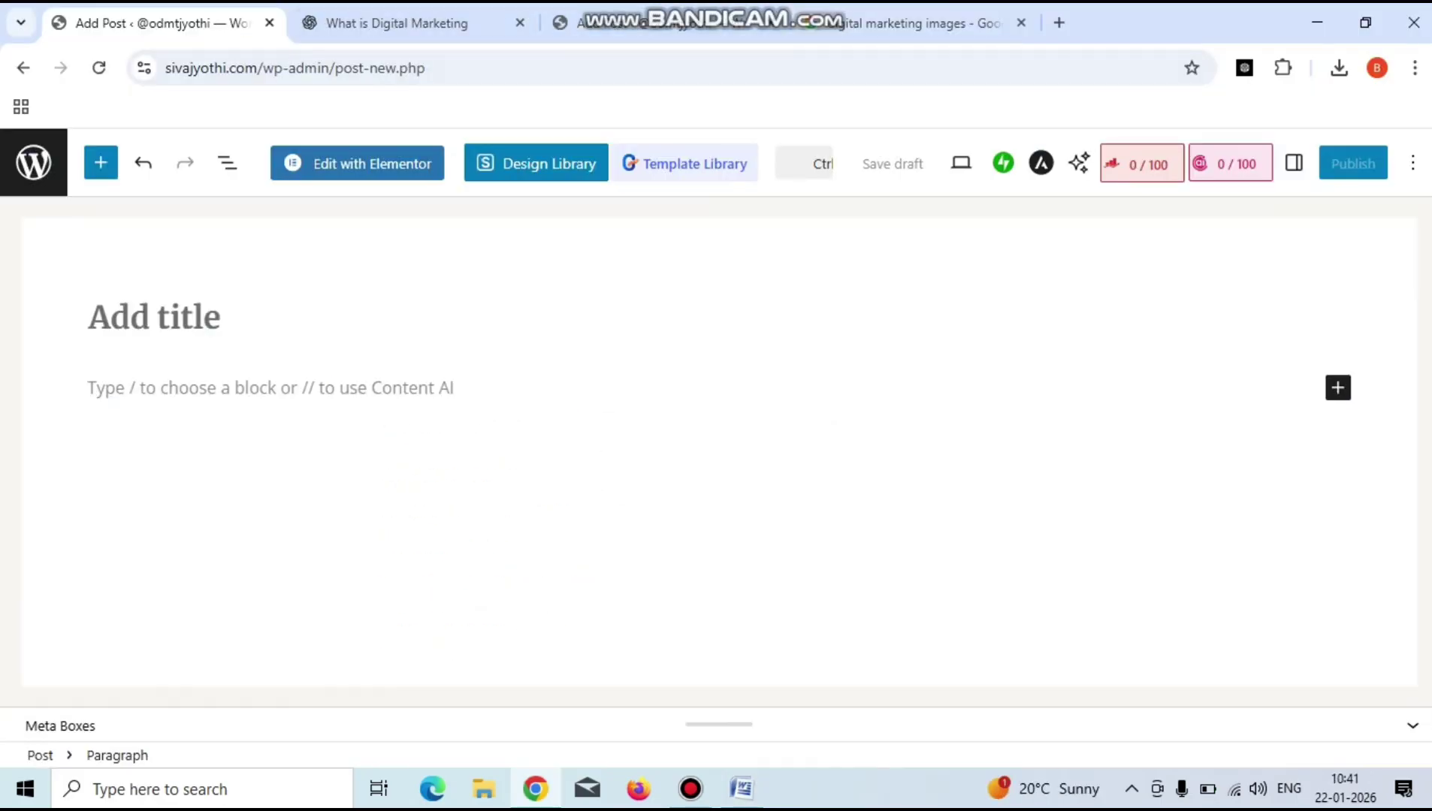
# Return to the Word notes and examine the SEO Class-3 section, marking the red line "What is Digital Marketing".
pyautogui.click(741, 789)
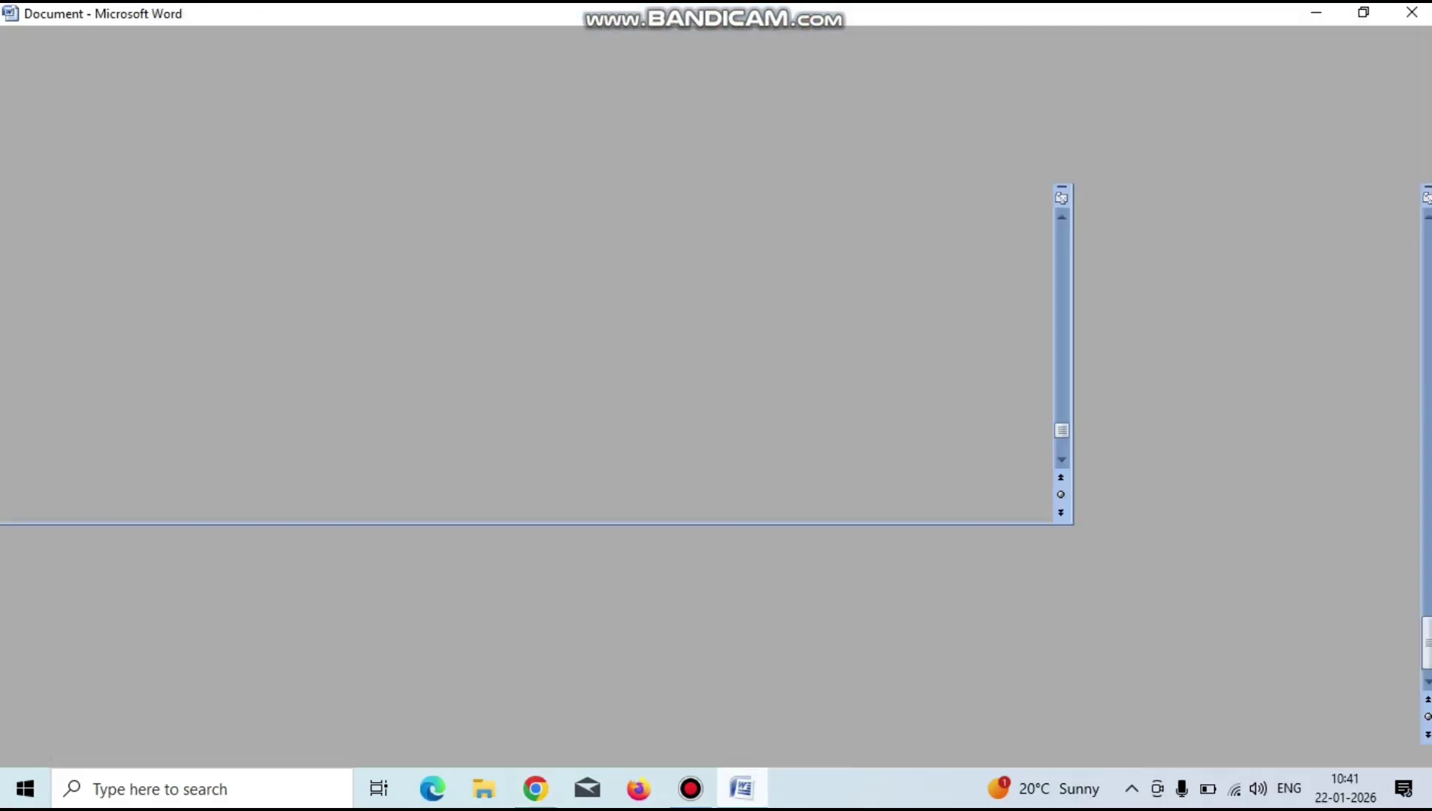
pyautogui.scroll(5, 710, 450)
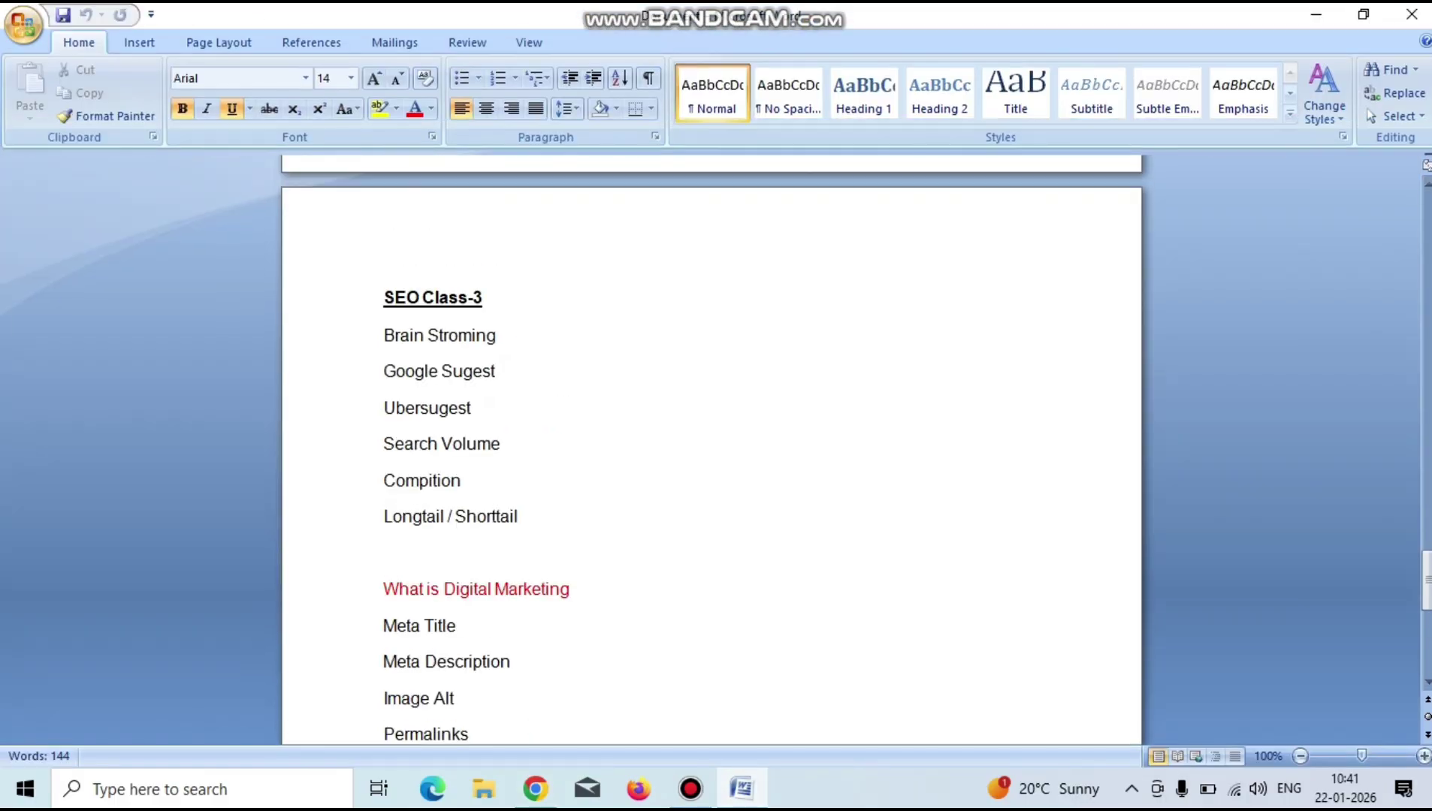
pyautogui.click(384, 554)
pyautogui.click(571, 589)
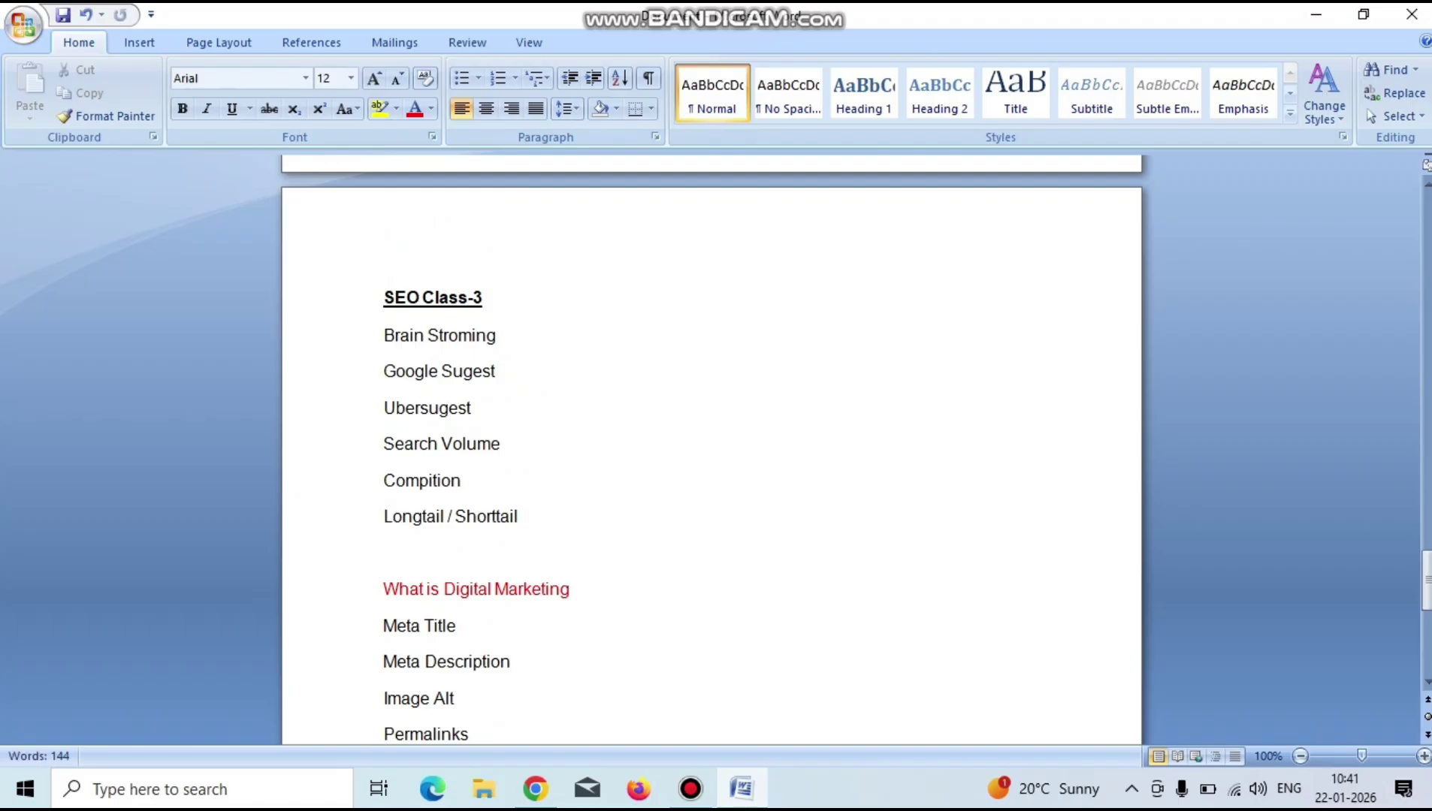
pyautogui.moveTo(411, 593); pyautogui.dragTo(579, 594)
pyautogui.click(458, 626)
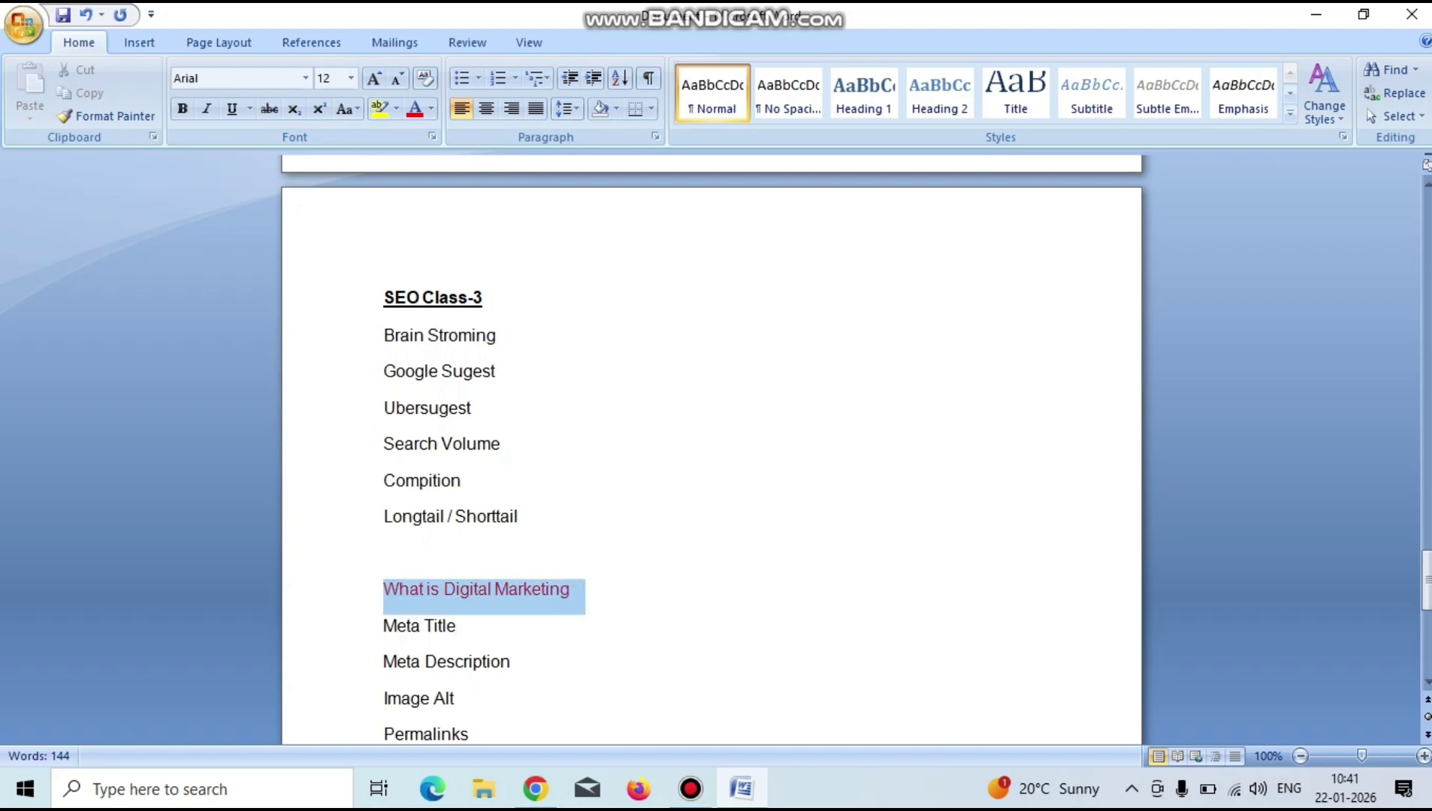
pyautogui.click(577, 590)
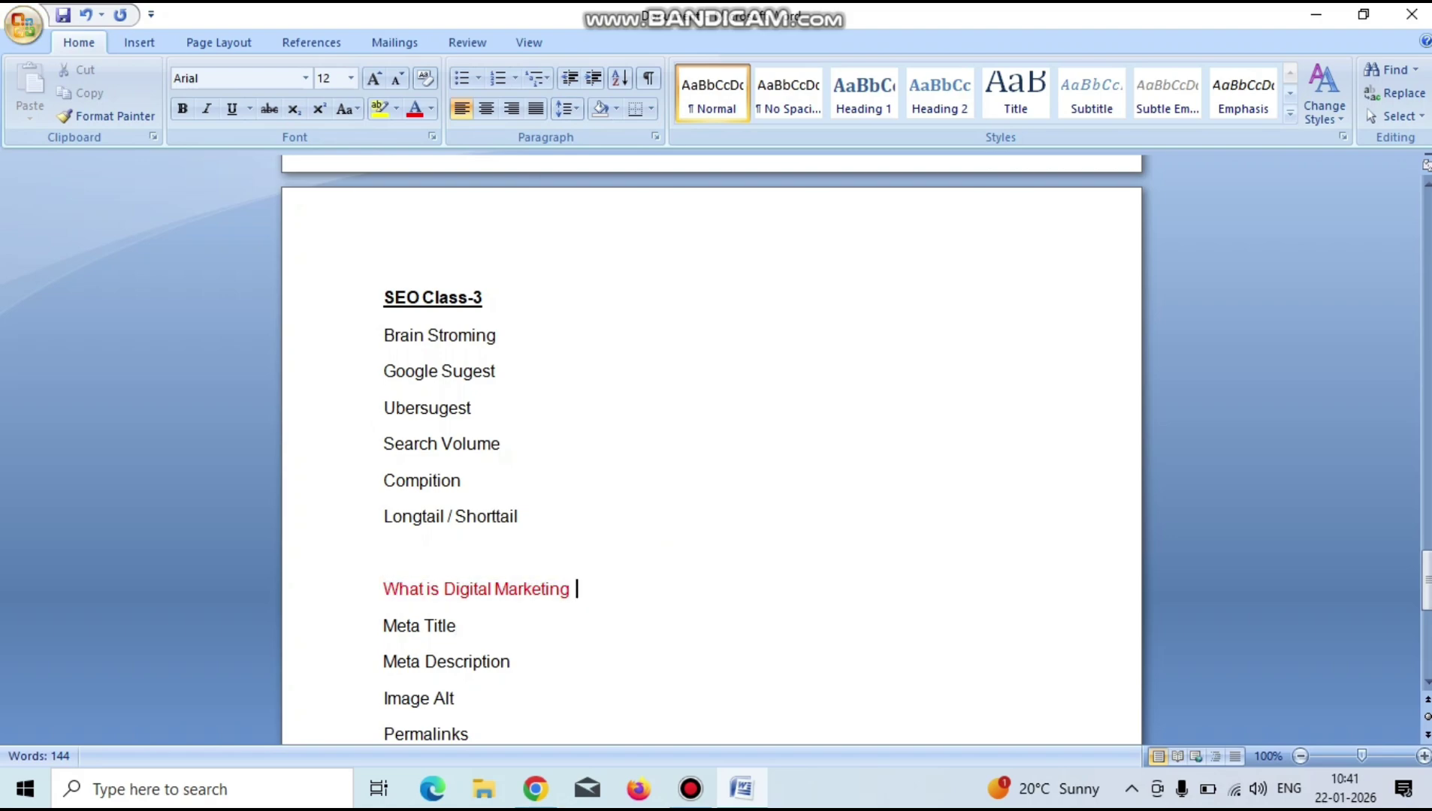
# Switch to the post editor in Chrome, show the Rank Math settings and enter the focus keyword "What is digital marketing".
pyautogui.click(535, 789)
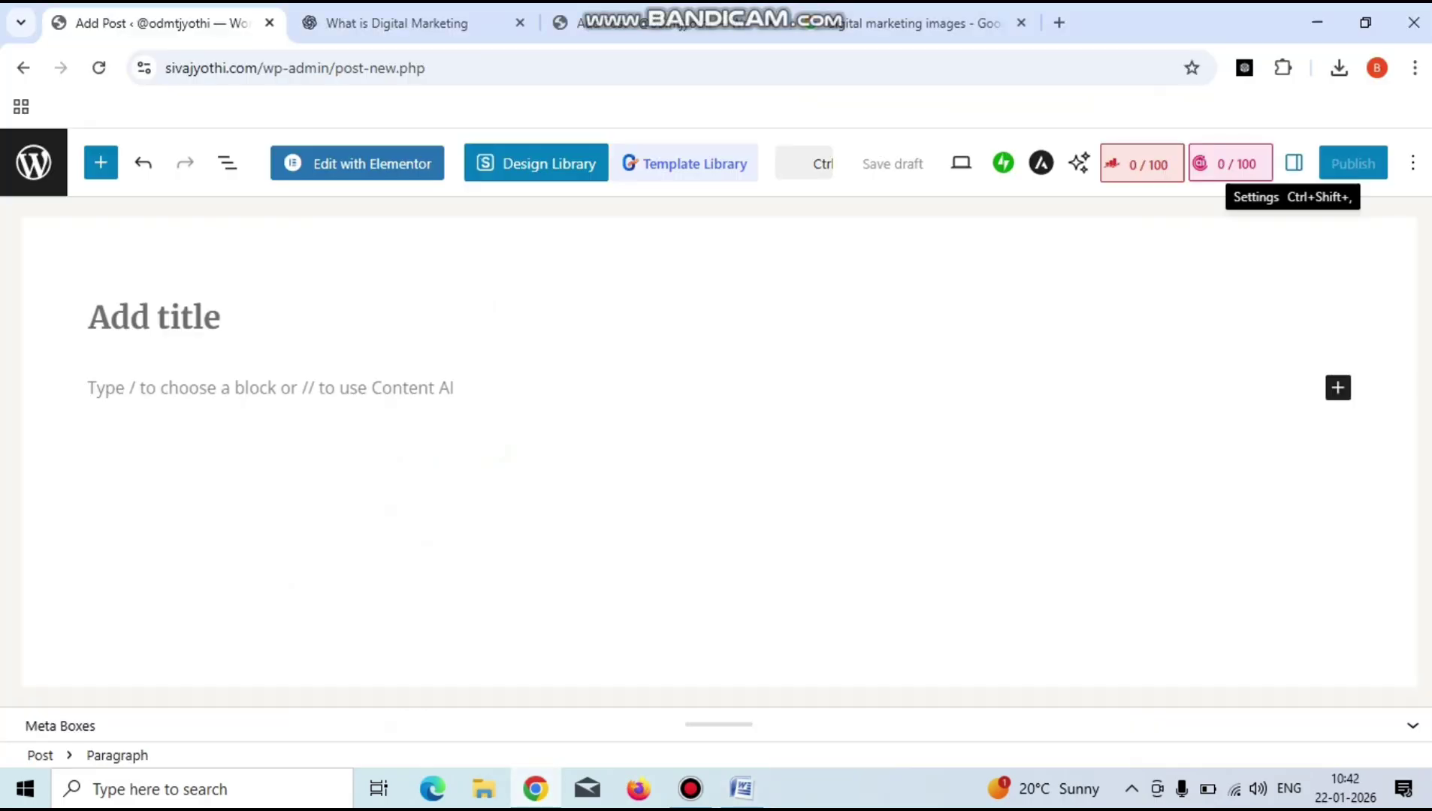
pyautogui.click(1141, 164)
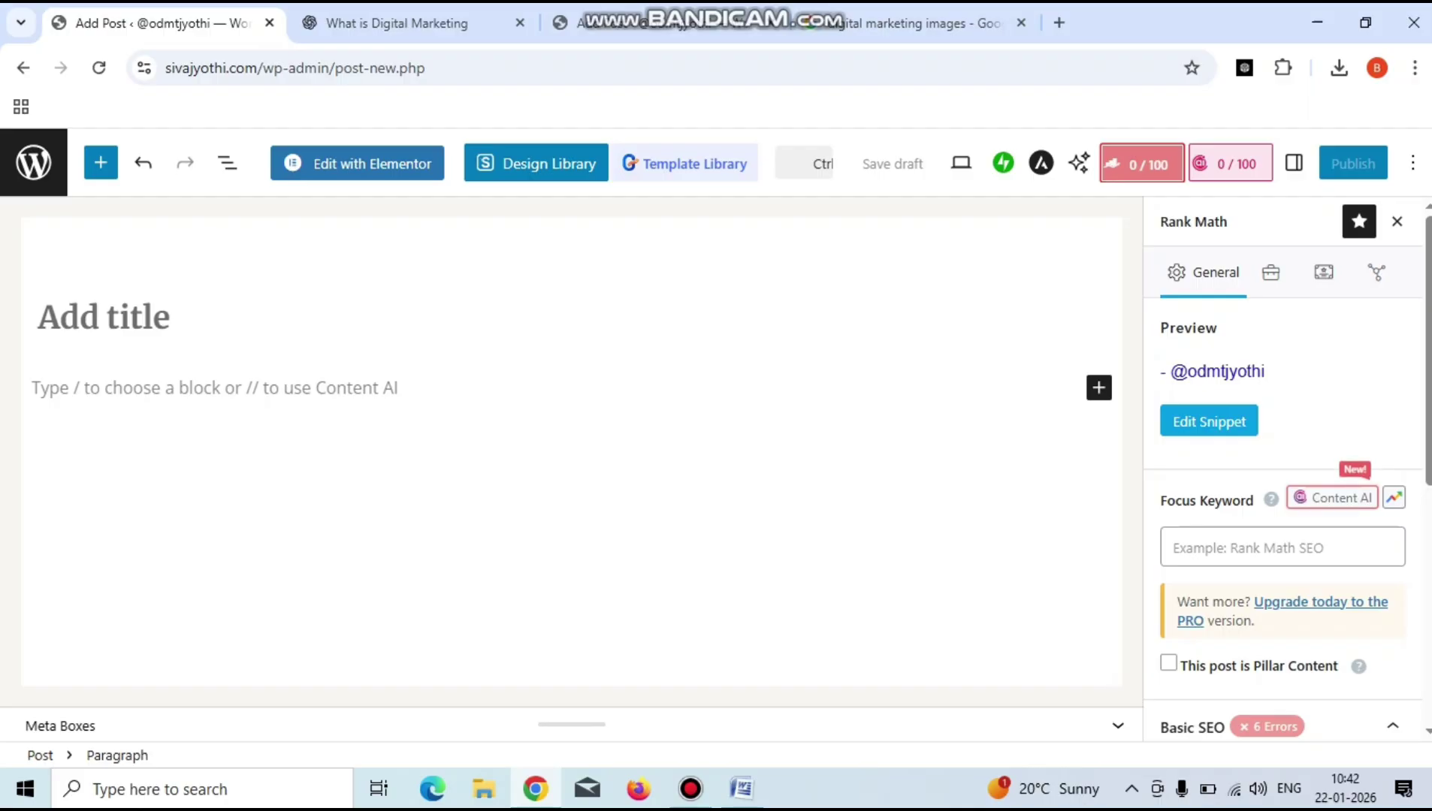
pyautogui.click(1283, 547)
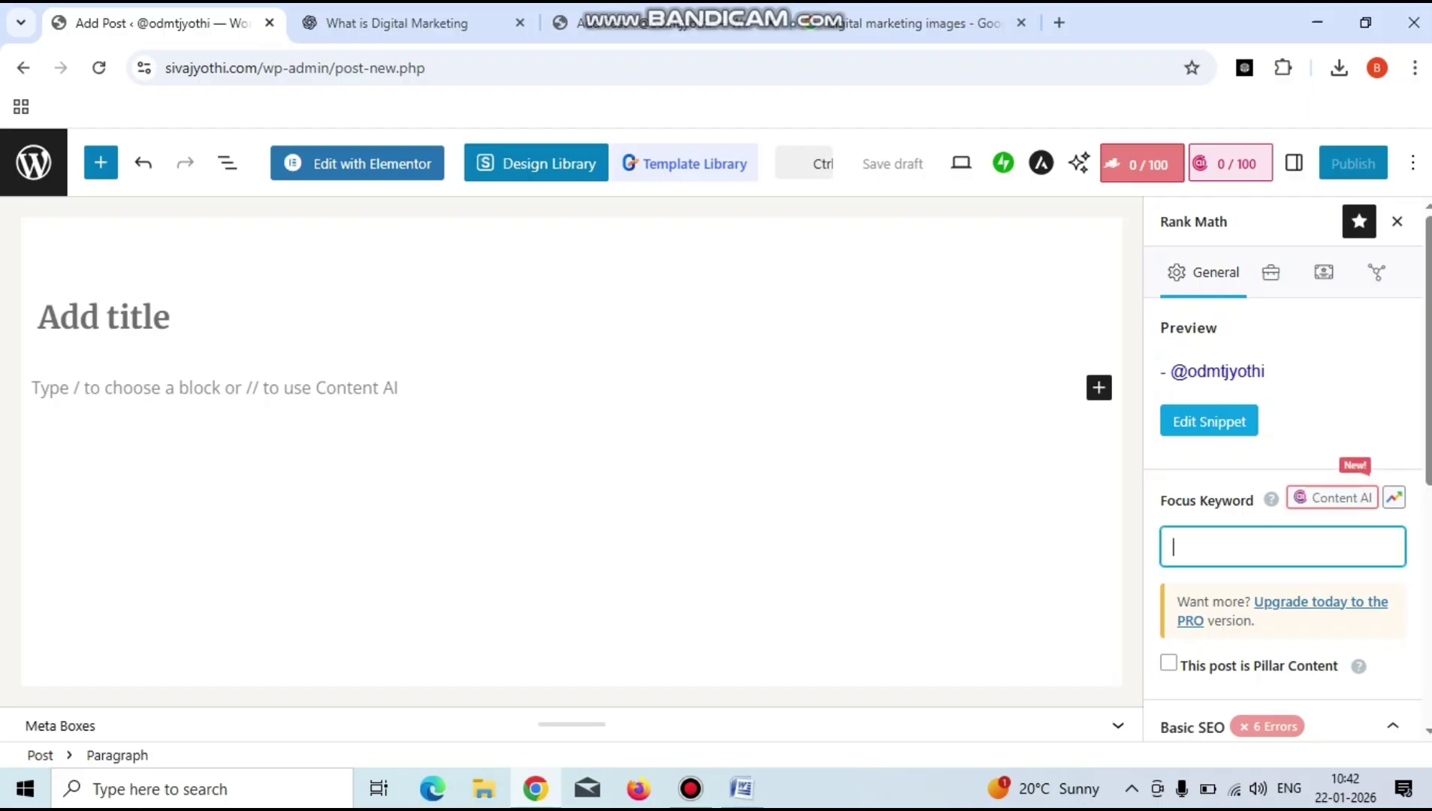
pyautogui.write('What is digital ma')
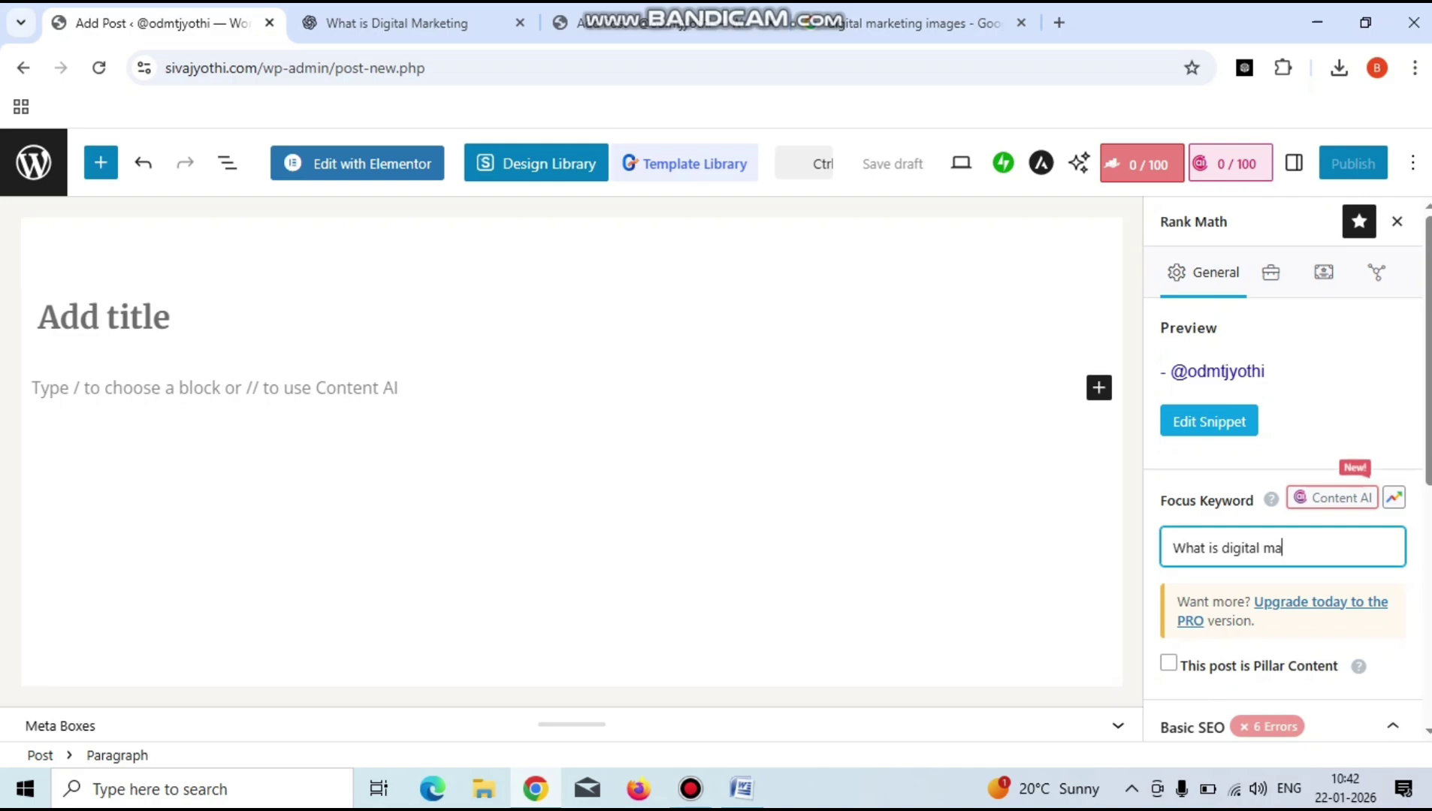
pyautogui.write('rketing')
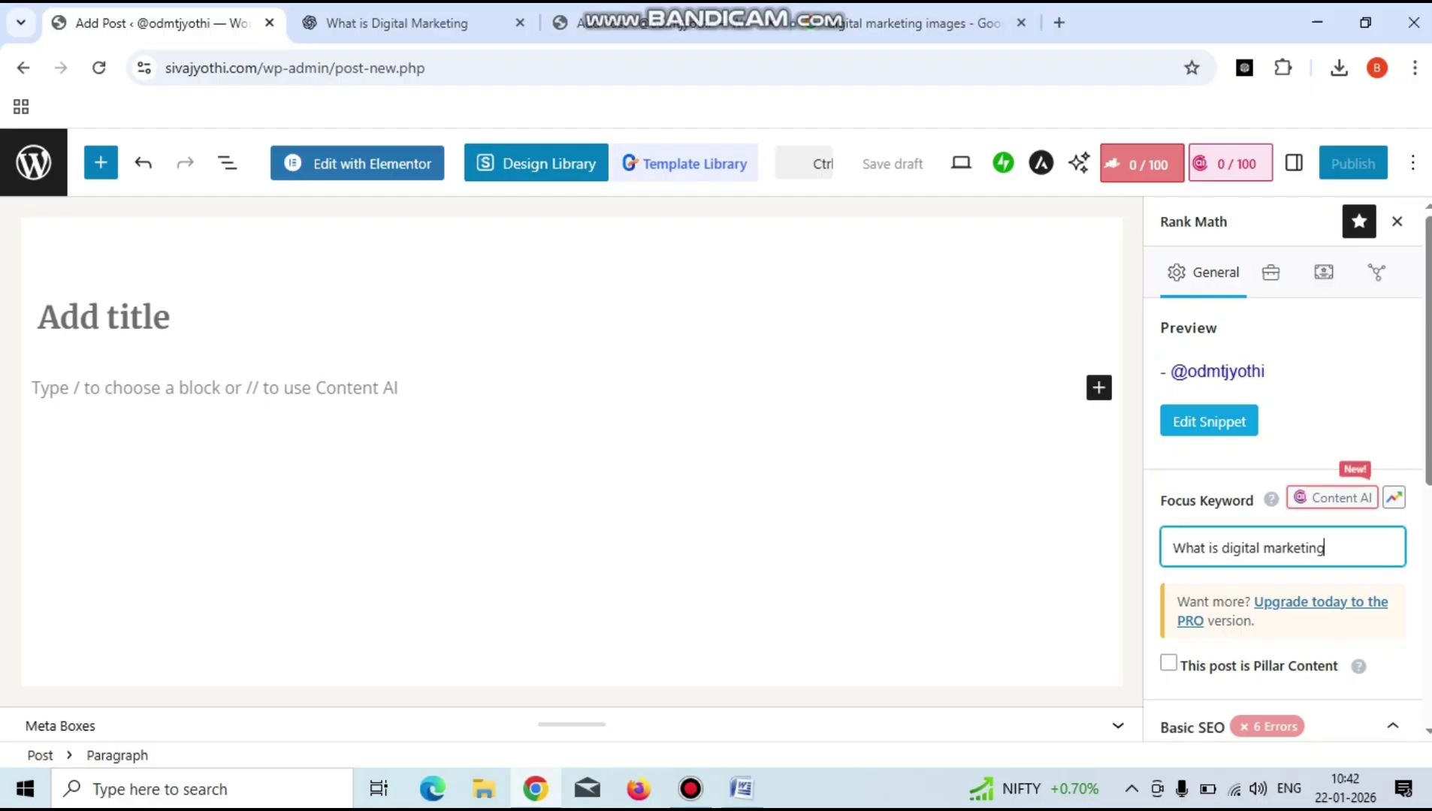
# Check the Basic SEO items for the focus keyword "What is digital marketing", and remove that keyword.
pyautogui.scroll(-5, 1283, 496)
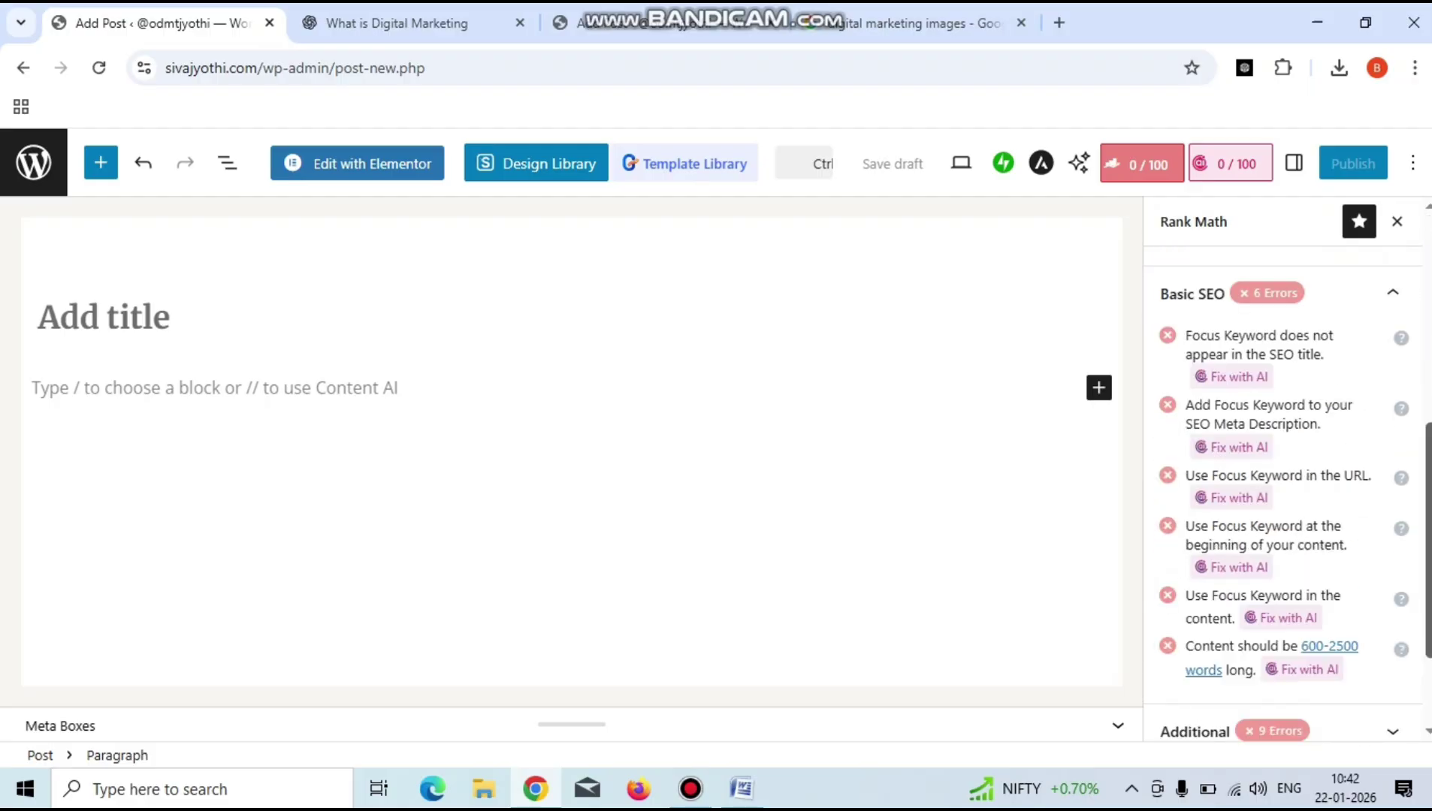
pyautogui.scroll(5, 1283, 481)
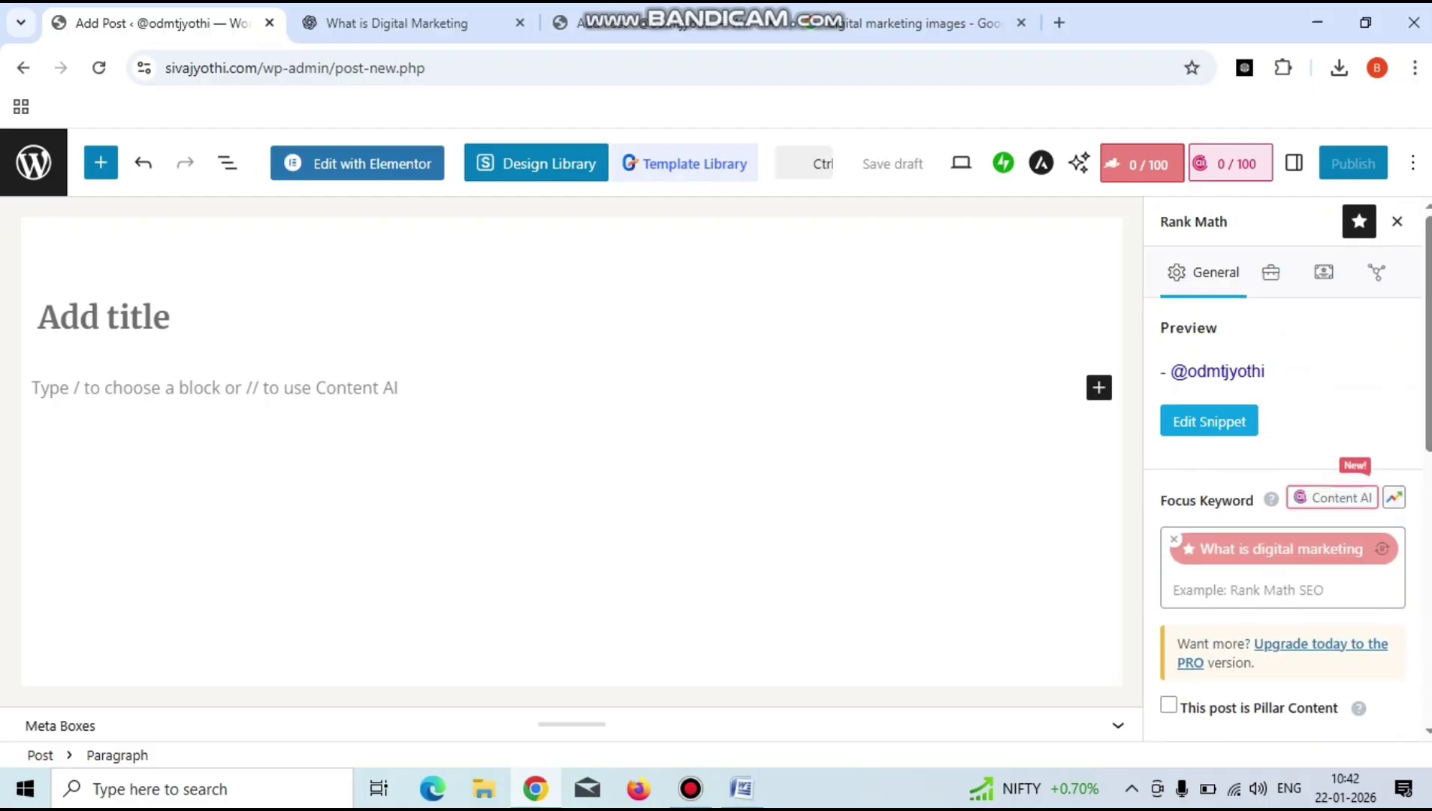
pyautogui.scroll(-5, 1283, 480)
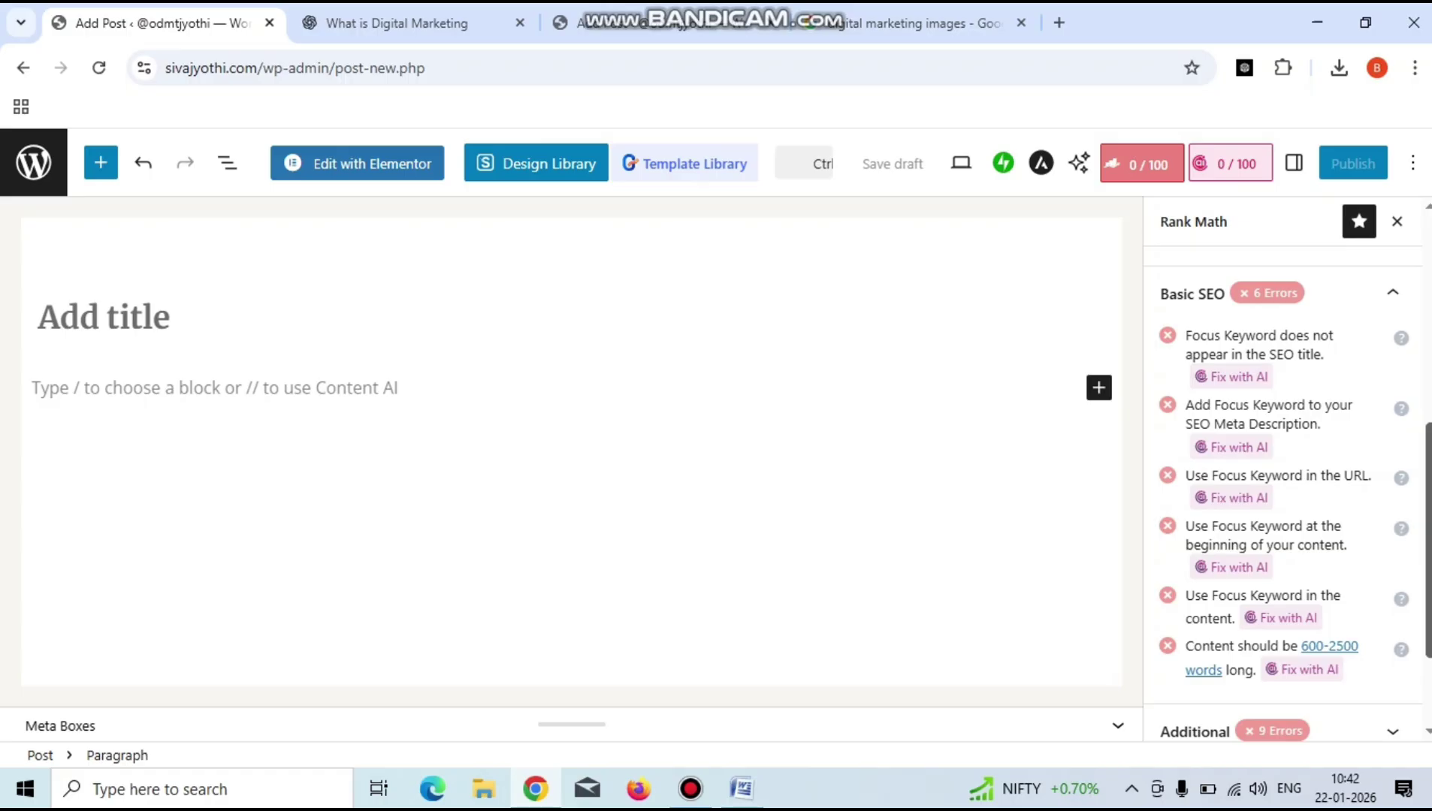
pyautogui.scroll(5, 1283, 480)
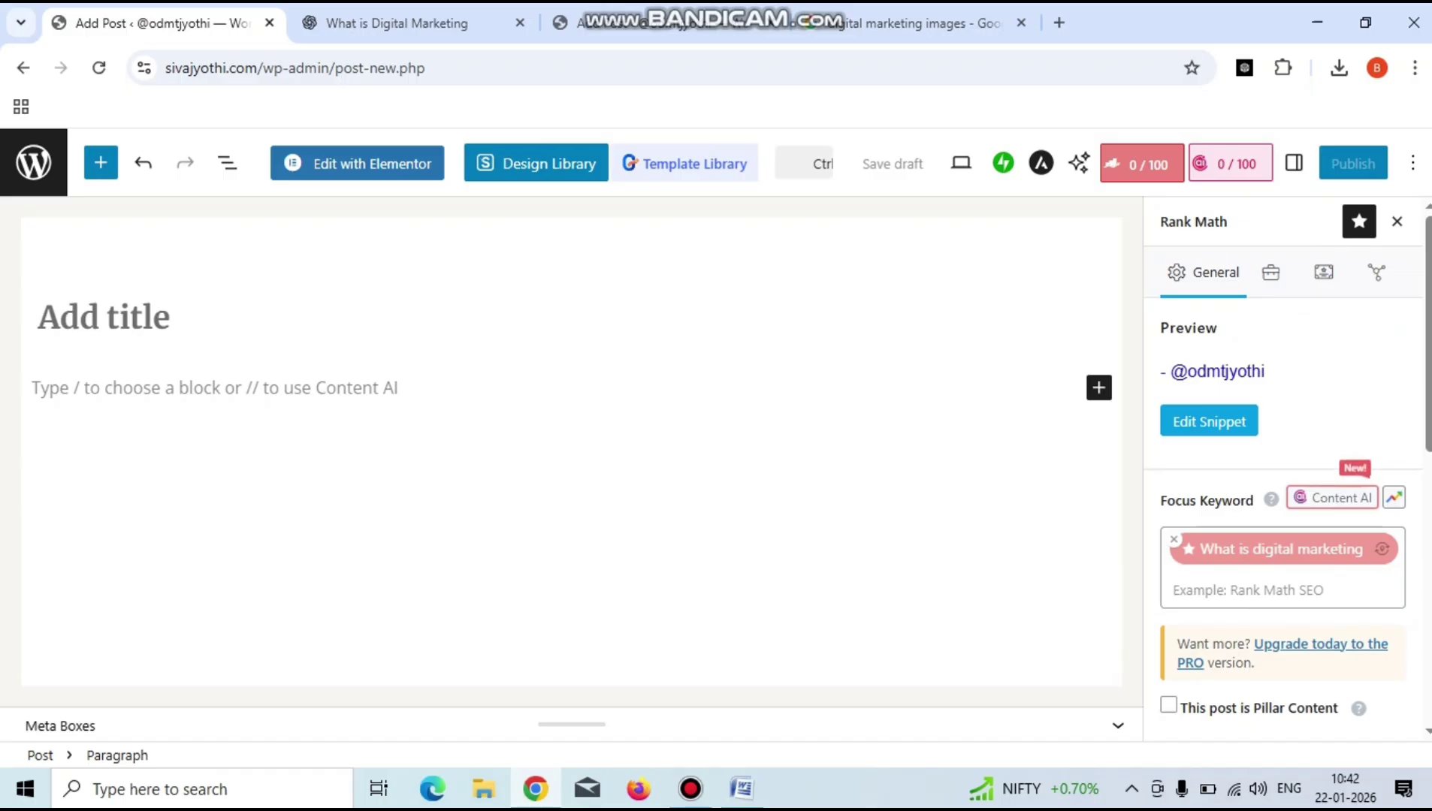
pyautogui.click(1173, 539)
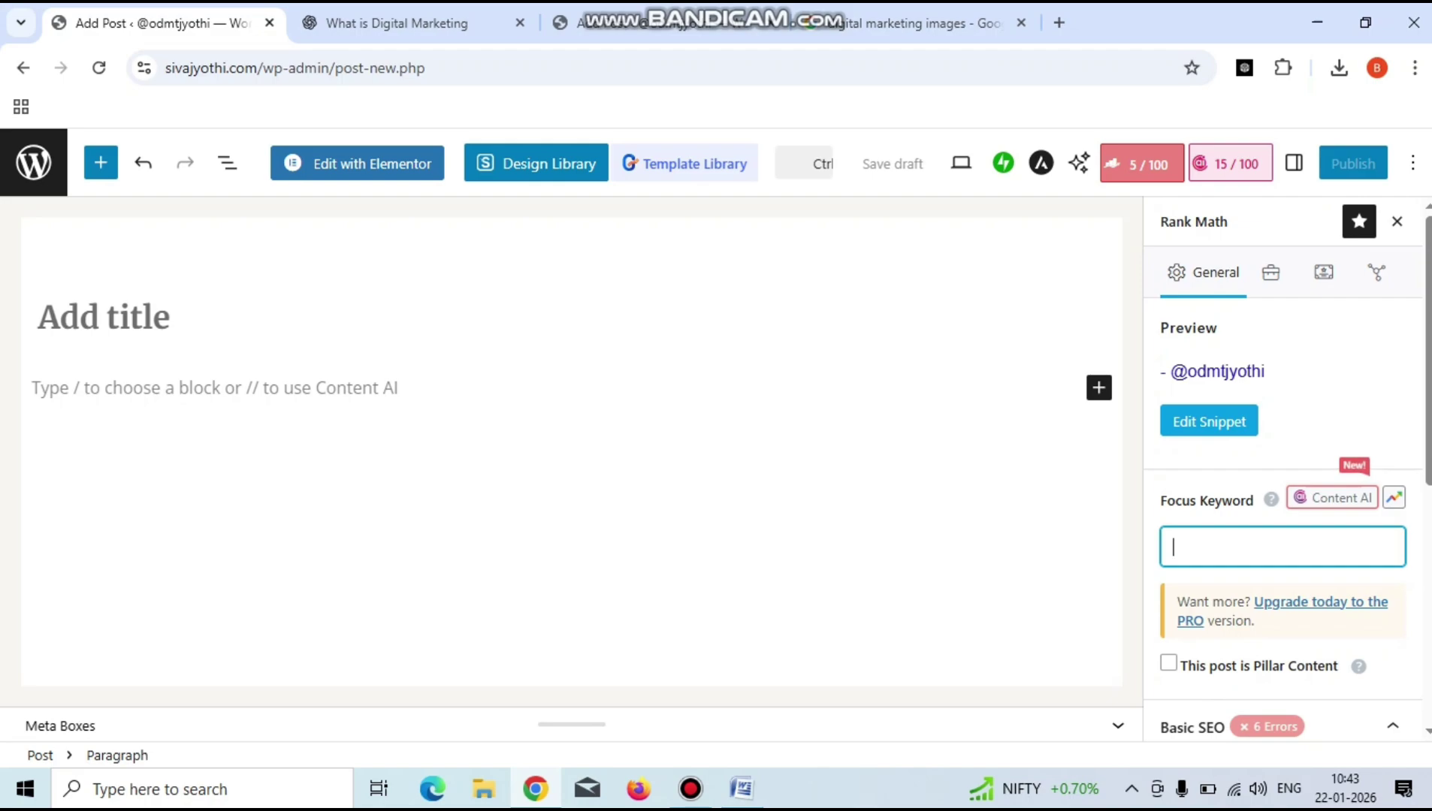
# Fill in "What is digital marketing" as the Rank Math focus keyword.
pyautogui.write('What id')
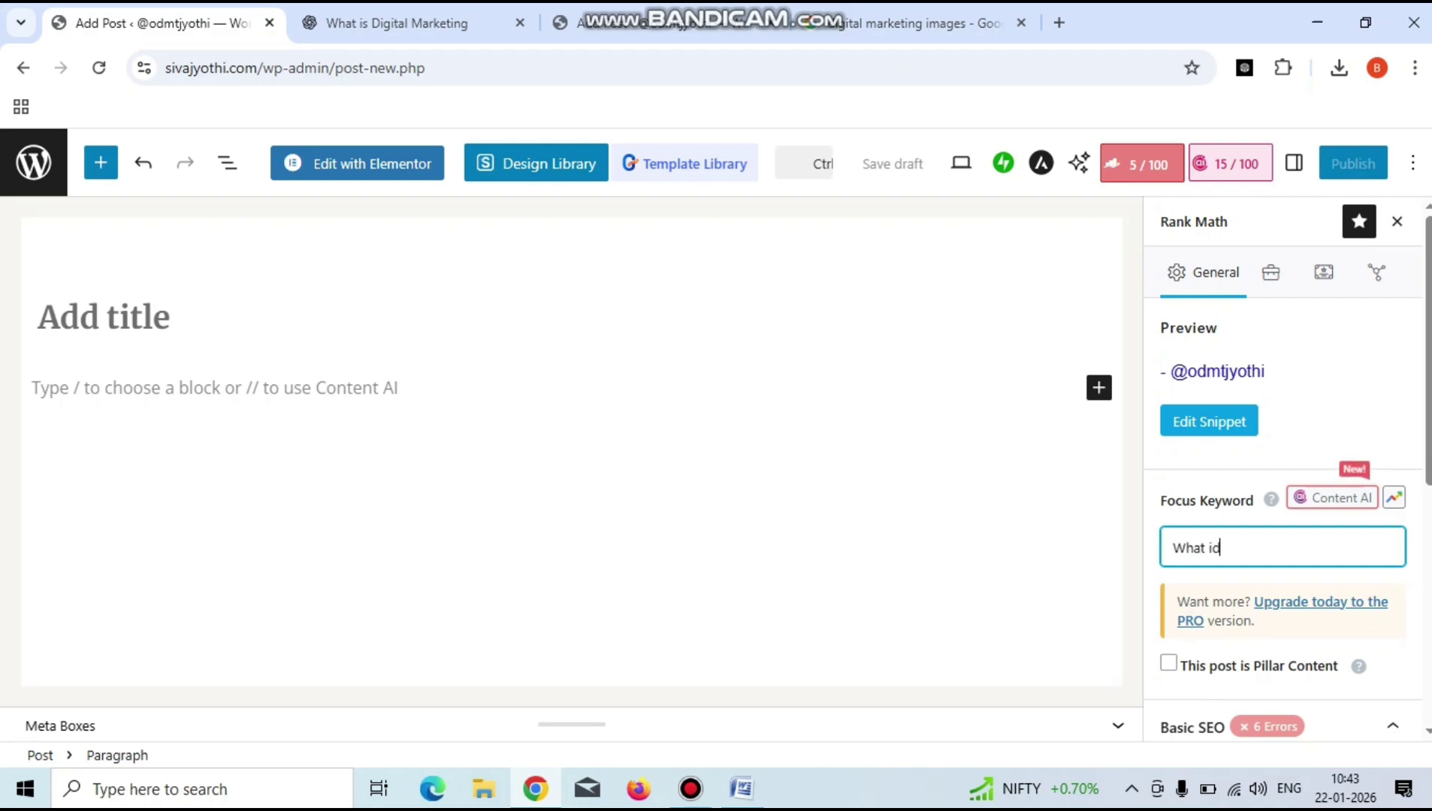
pyautogui.press('BackSpace')
pyautogui.write('s digital marketing')
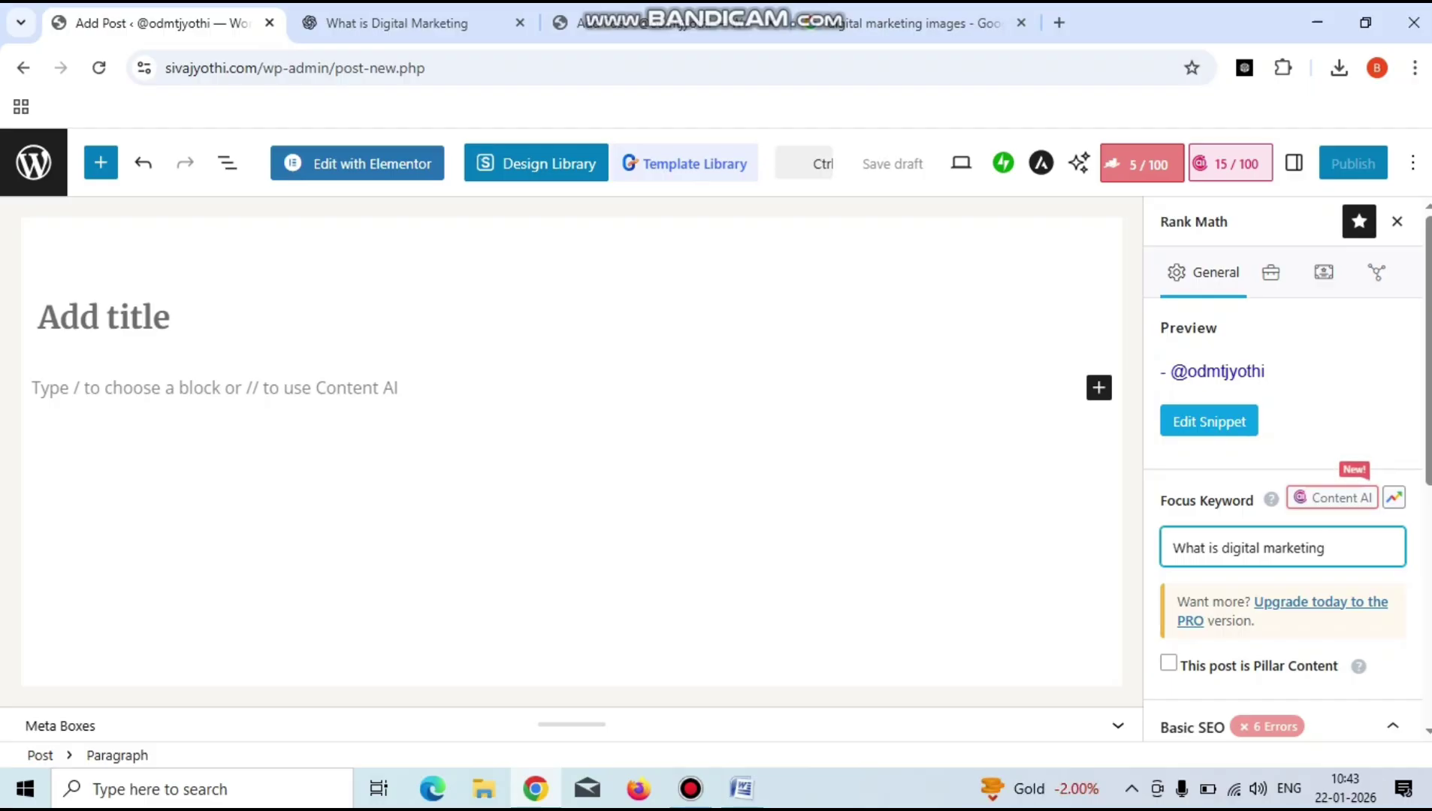
# Switch to the Word notes and examine the on-page items under "What is Digital Marketing", marking Meta Title through Permalinks.
pyautogui.click(741, 788)
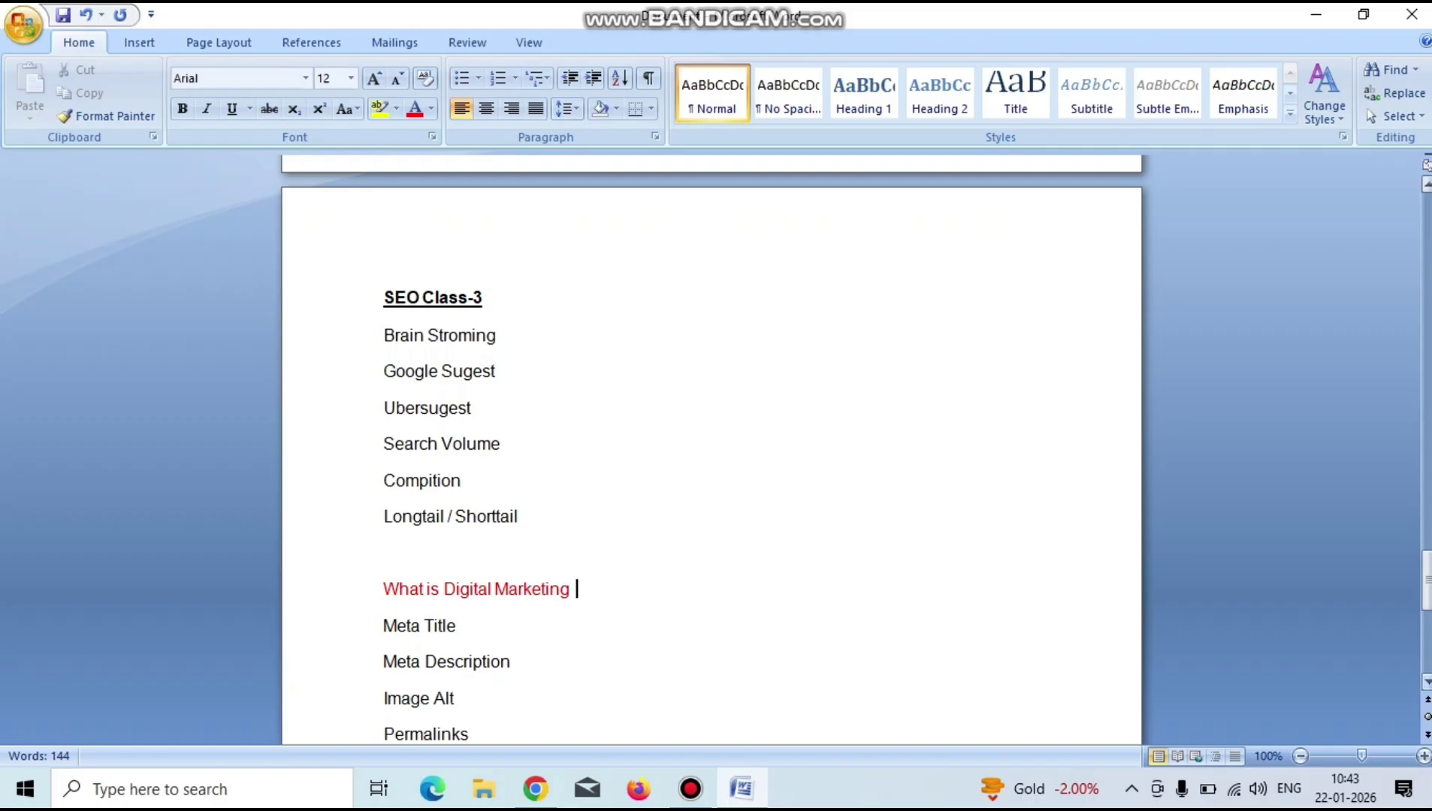
pyautogui.scroll(-2, 711, 451)
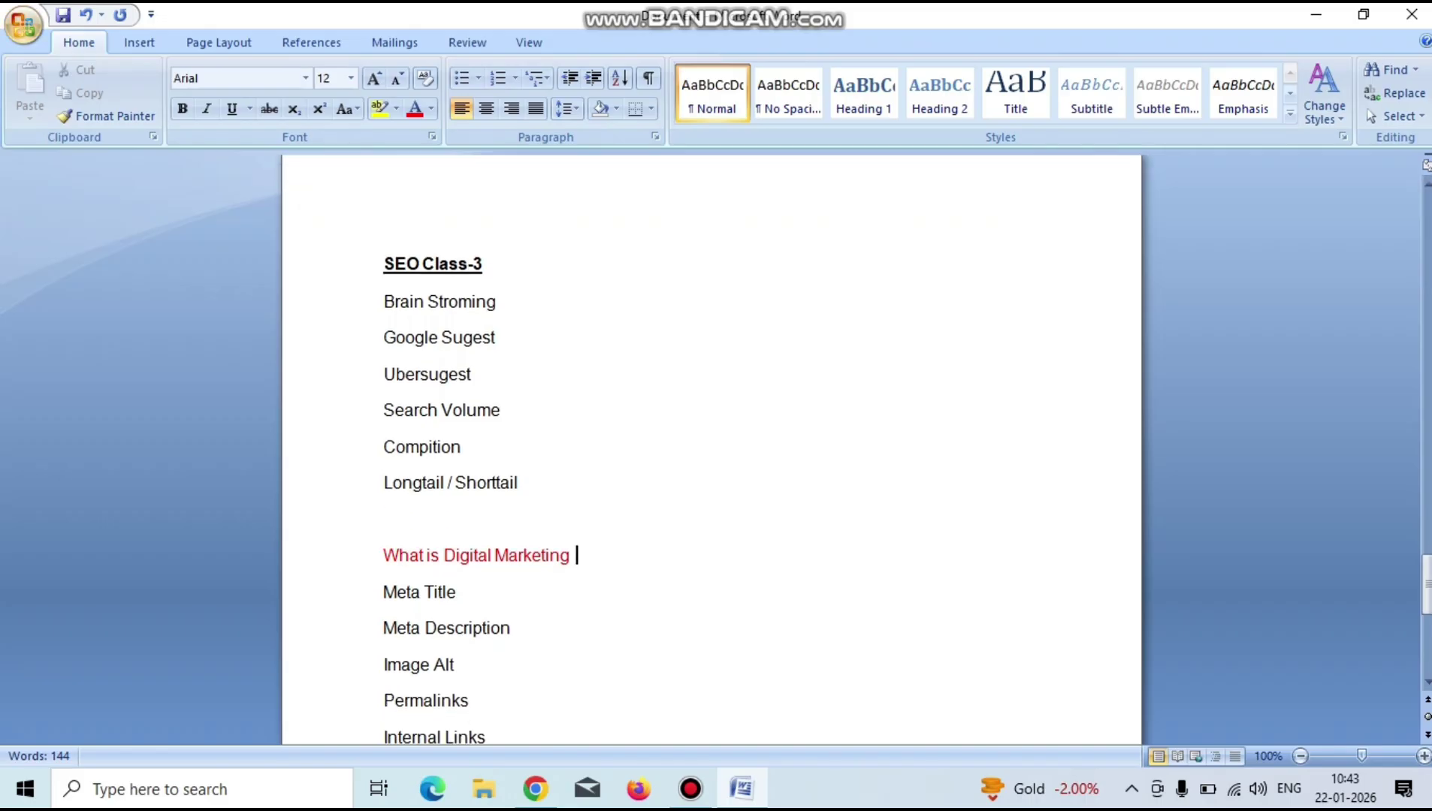
pyautogui.scroll(-1, 711, 451)
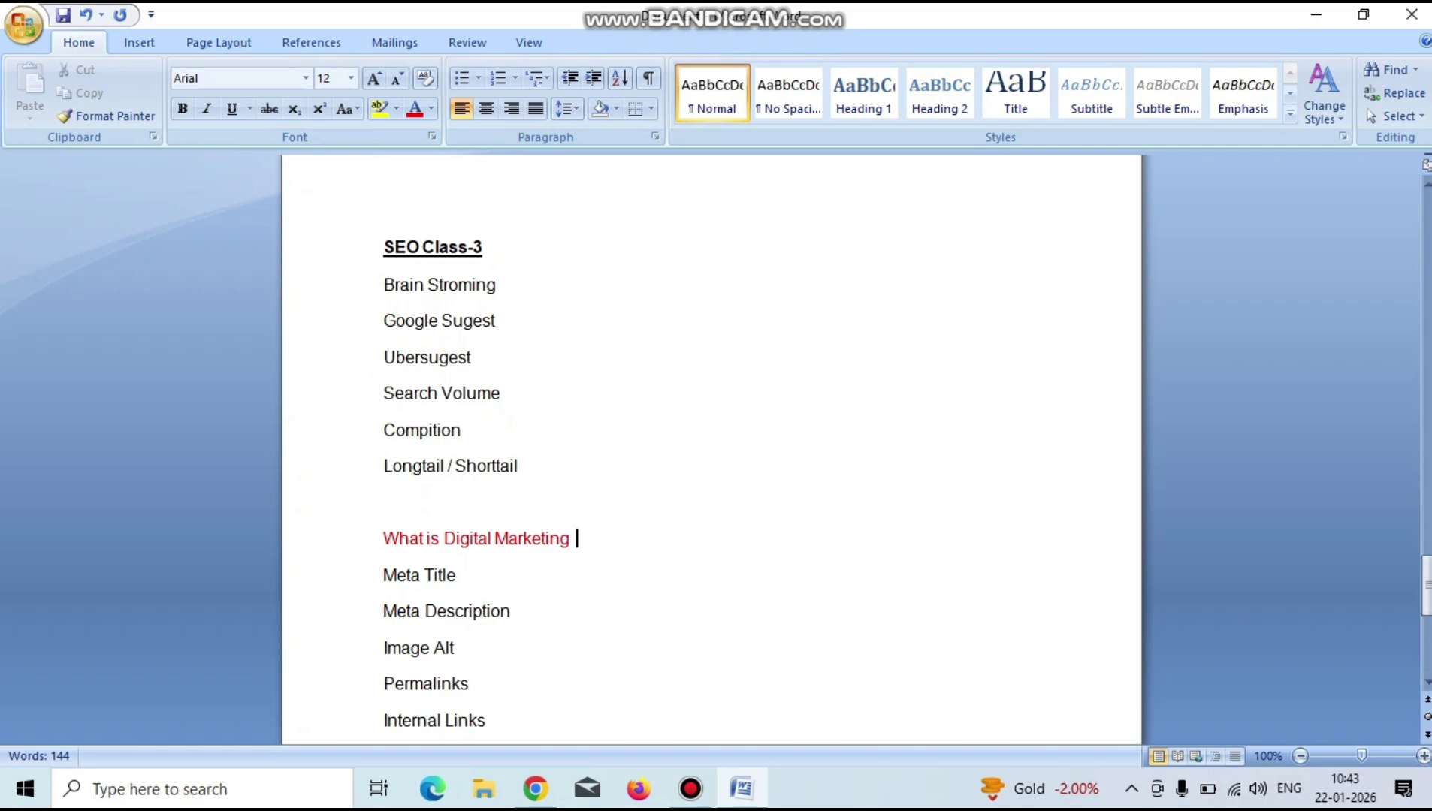
pyautogui.scroll(-1, 712, 451)
pyautogui.scroll(-3, 711, 450)
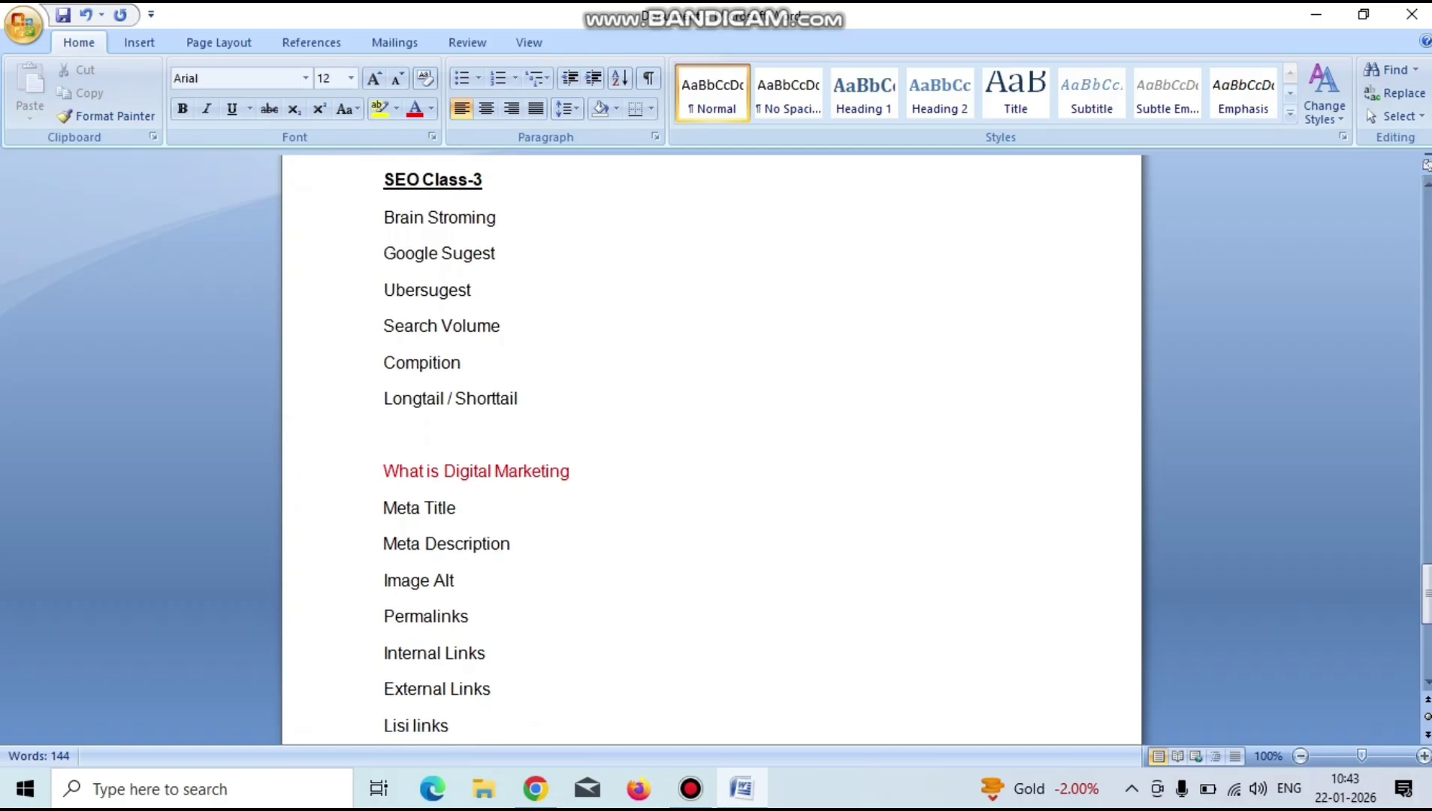
pyautogui.moveTo(412, 581); pyautogui.dragTo(478, 619)
pyautogui.moveTo(383, 471); pyautogui.dragTo(586, 471)
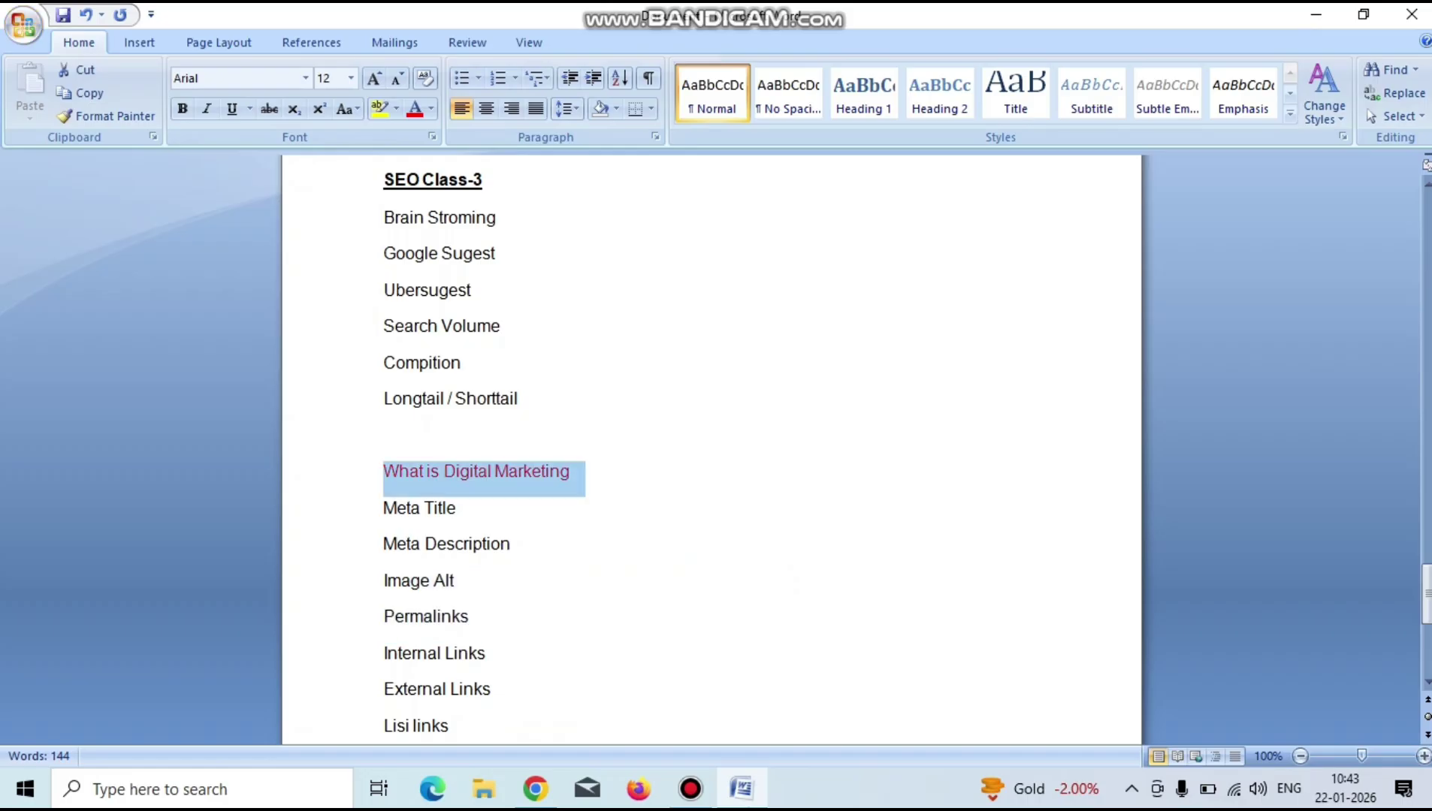
pyautogui.click(512, 544)
pyautogui.moveTo(383, 508); pyautogui.dragTo(470, 616)
pyautogui.doubleClick(441, 508)
pyautogui.click(469, 616)
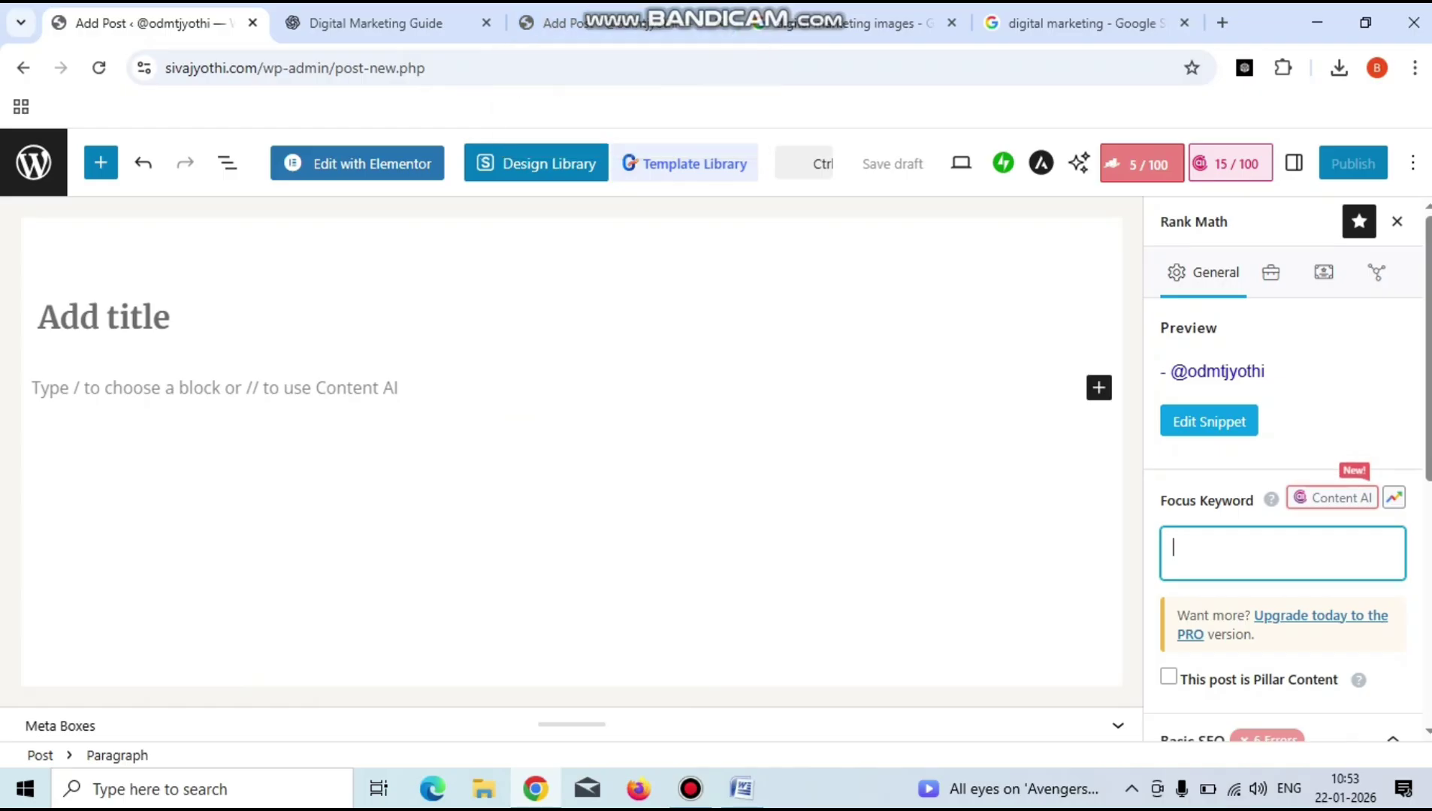
# Add the focus keyword "what is digital marketing" in Rank Math and open the snippet editor.
pyautogui.write('what')
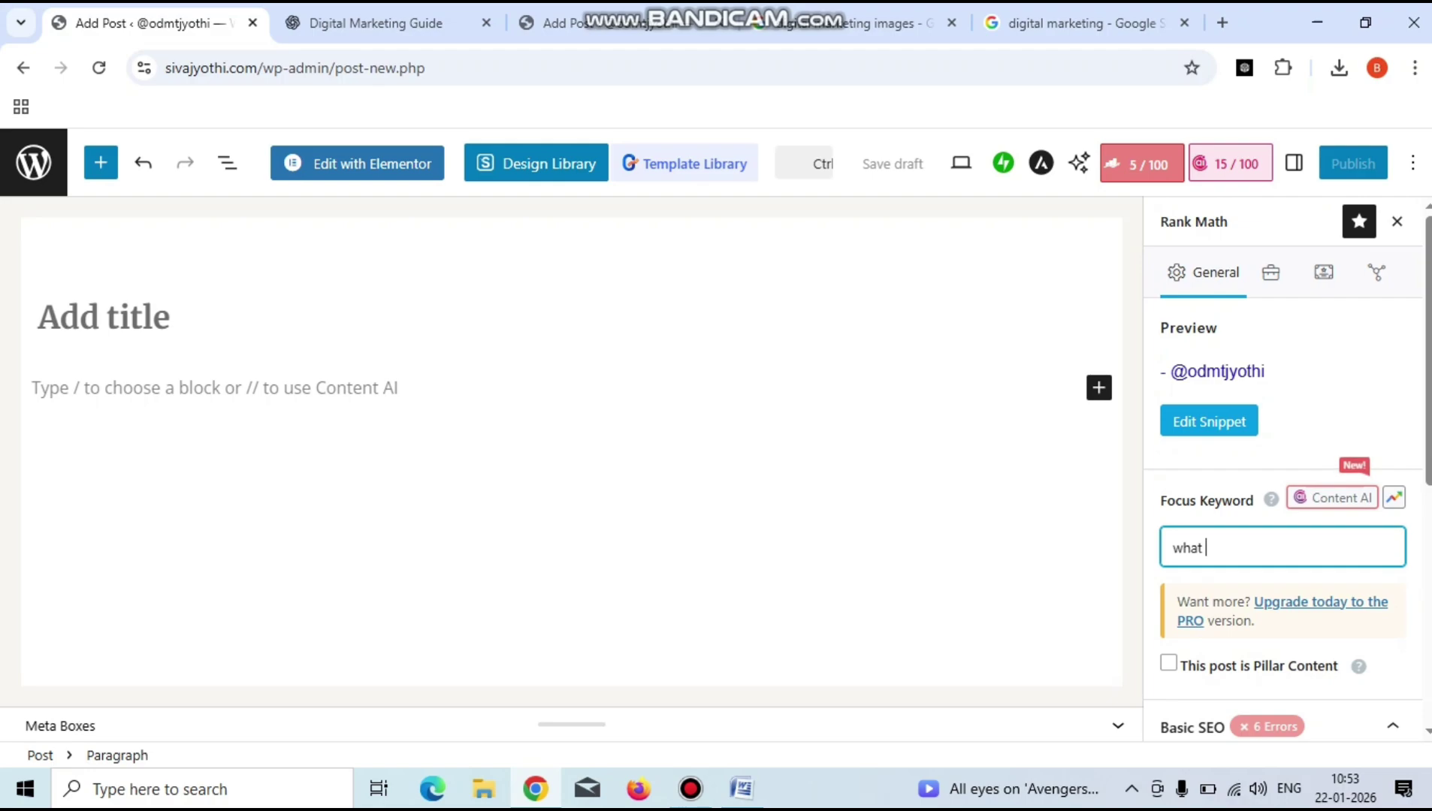
pyautogui.write(' is digital marketing')
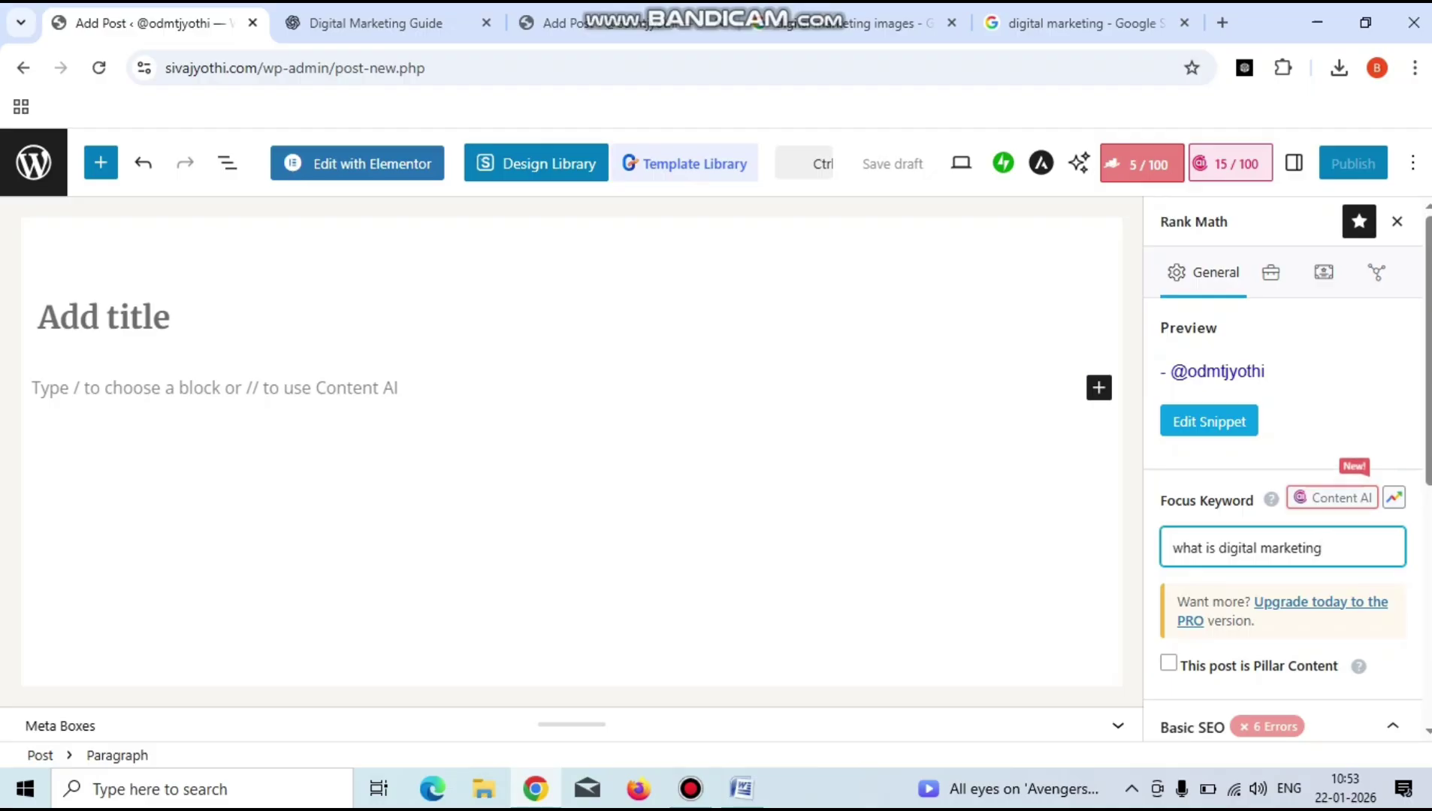
pyautogui.press('Return')
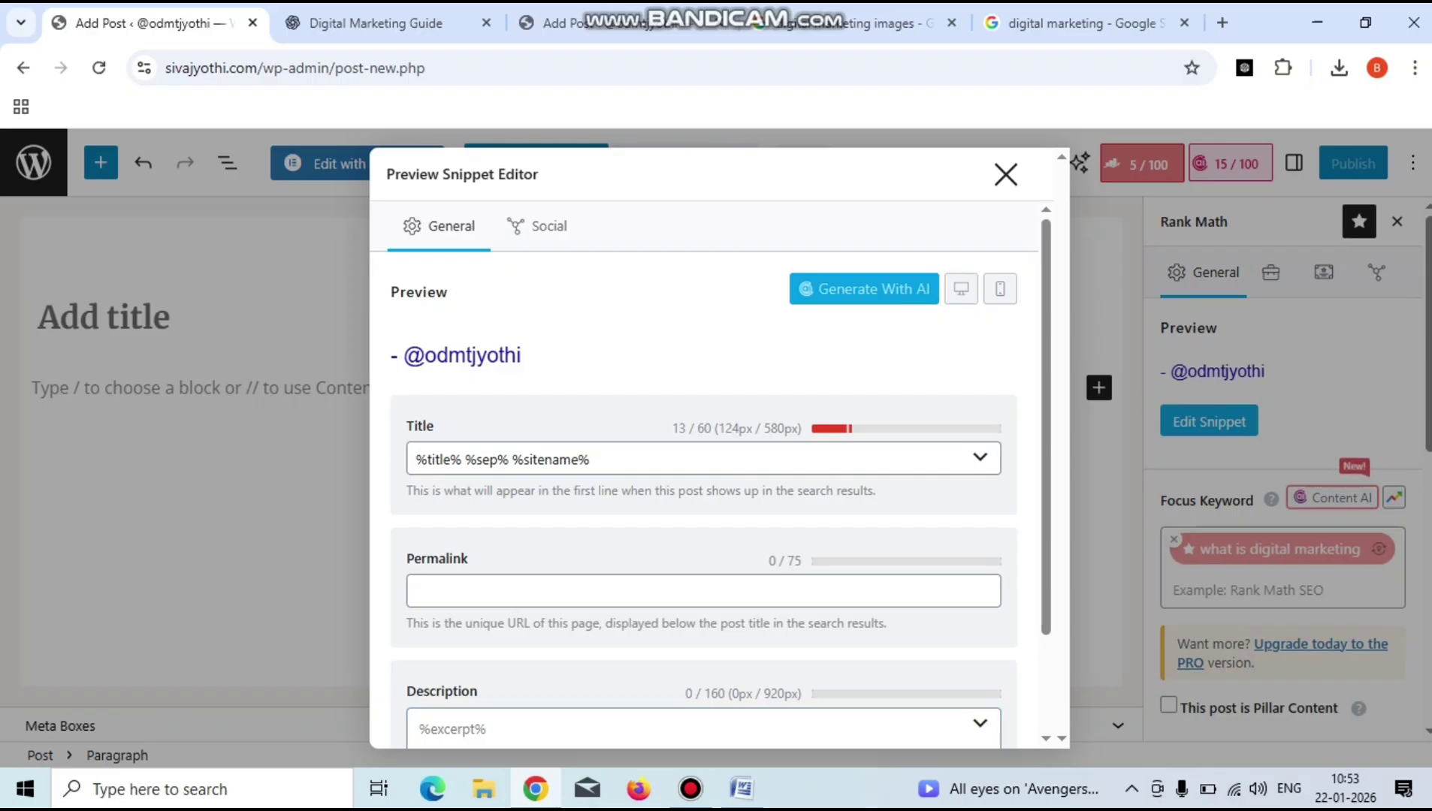
# Replace the snippet title with the meta title from ChatGPT, "What Is Digital Marketing? Complete Guide to Online Marketing Strategies".
pyautogui.click(368, 22)
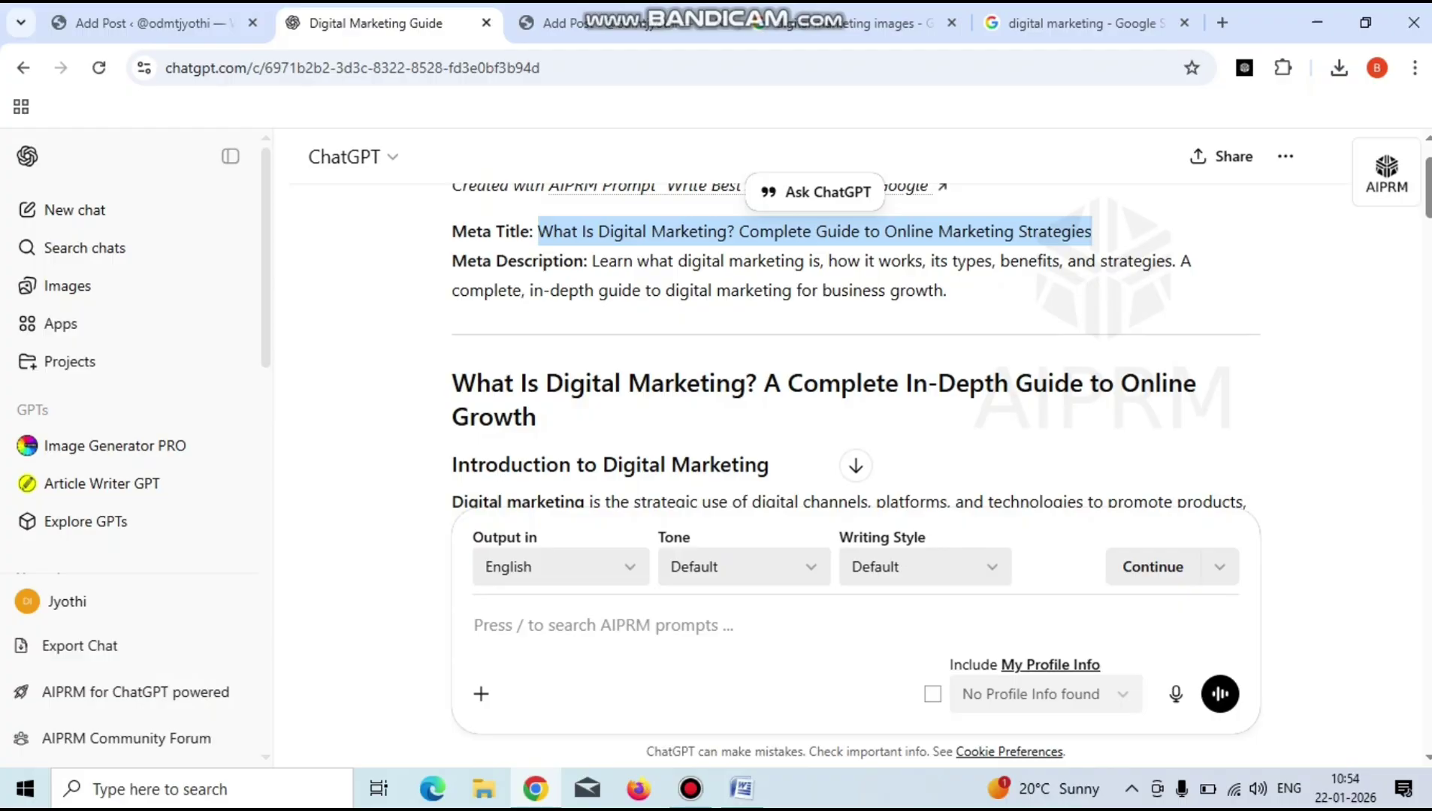
pyautogui.scroll(2, 855, 353)
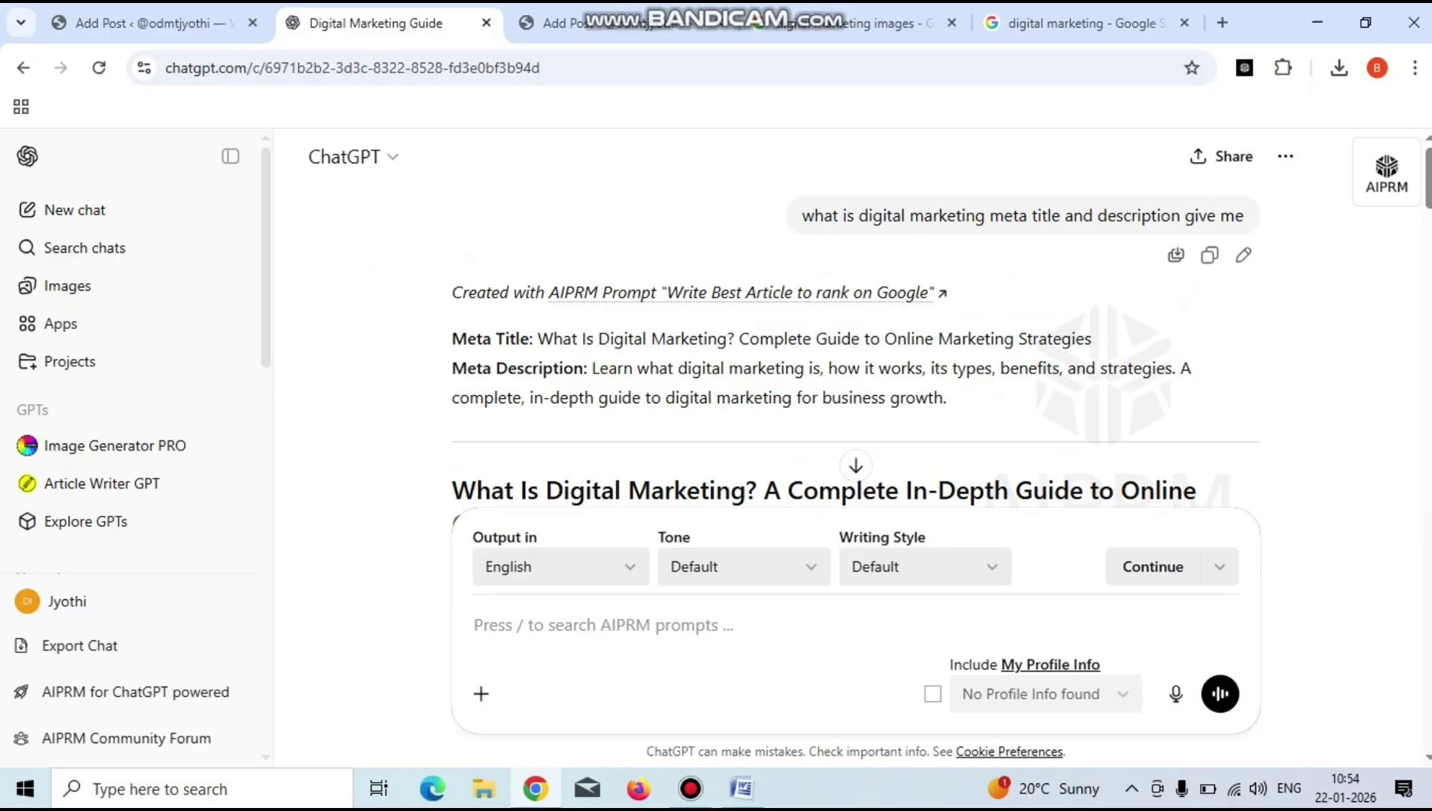
pyautogui.moveTo(537, 339); pyautogui.dragTo(1091, 339)
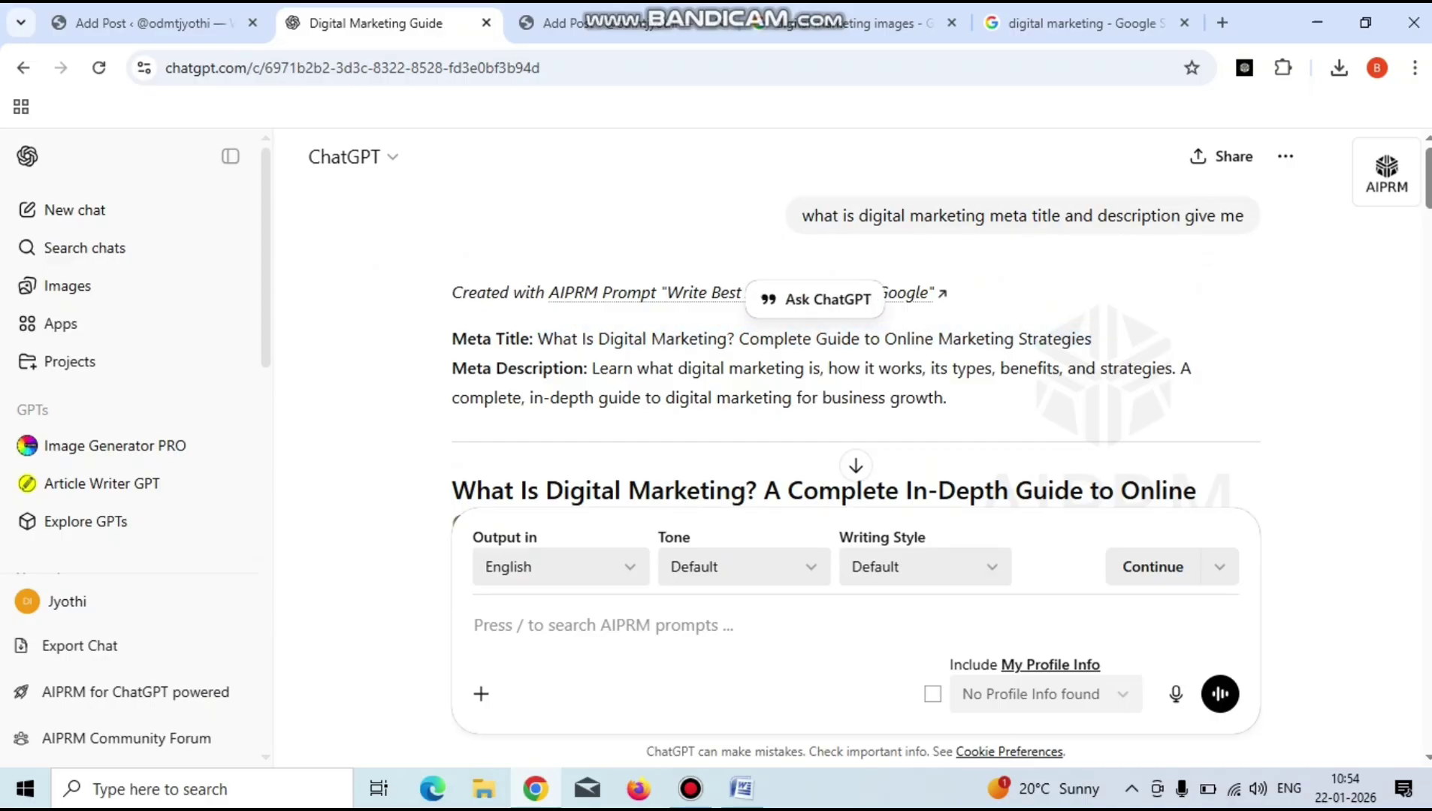
pyautogui.hotkey('ctrl', 'c')
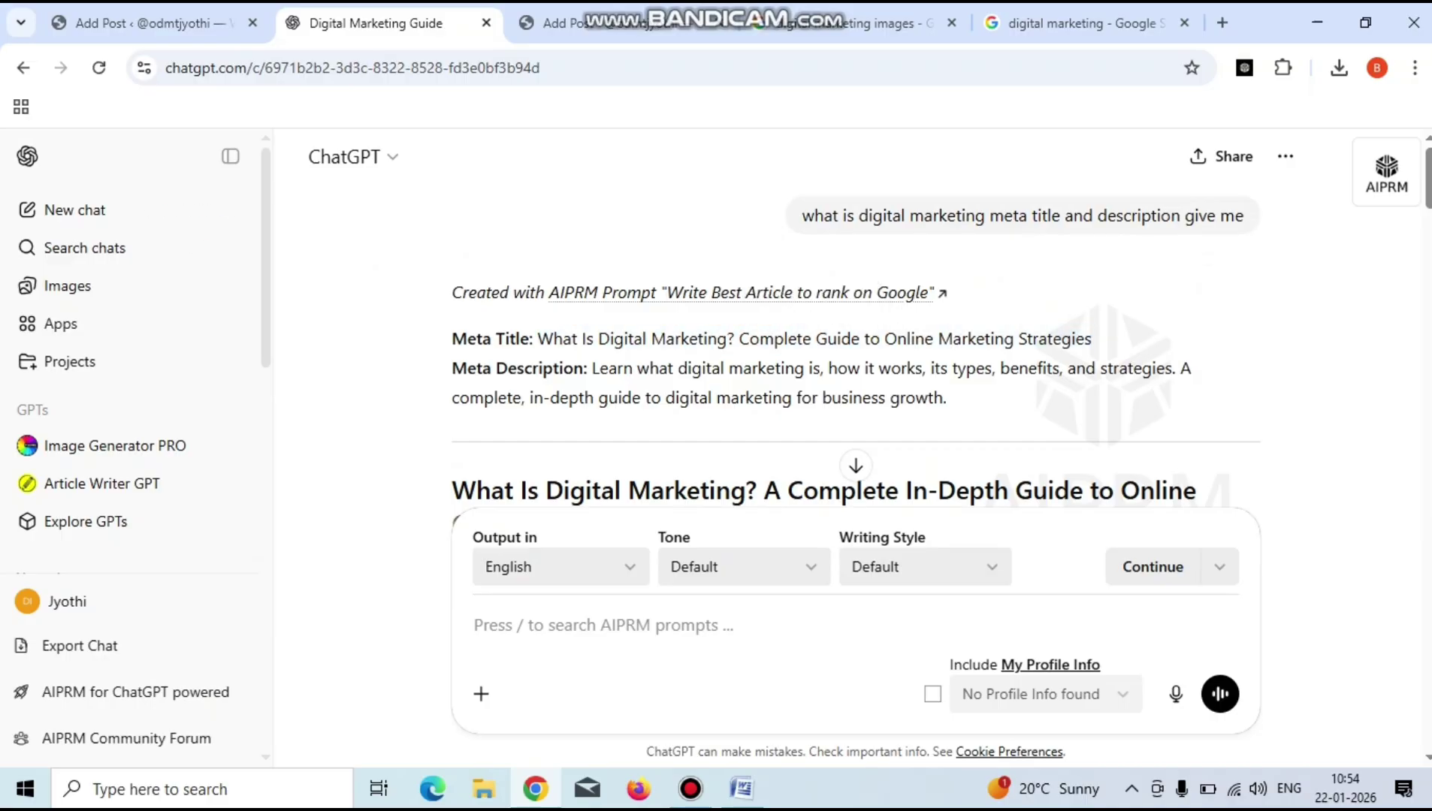
pyautogui.moveTo(537, 339); pyautogui.dragTo(1092, 339)
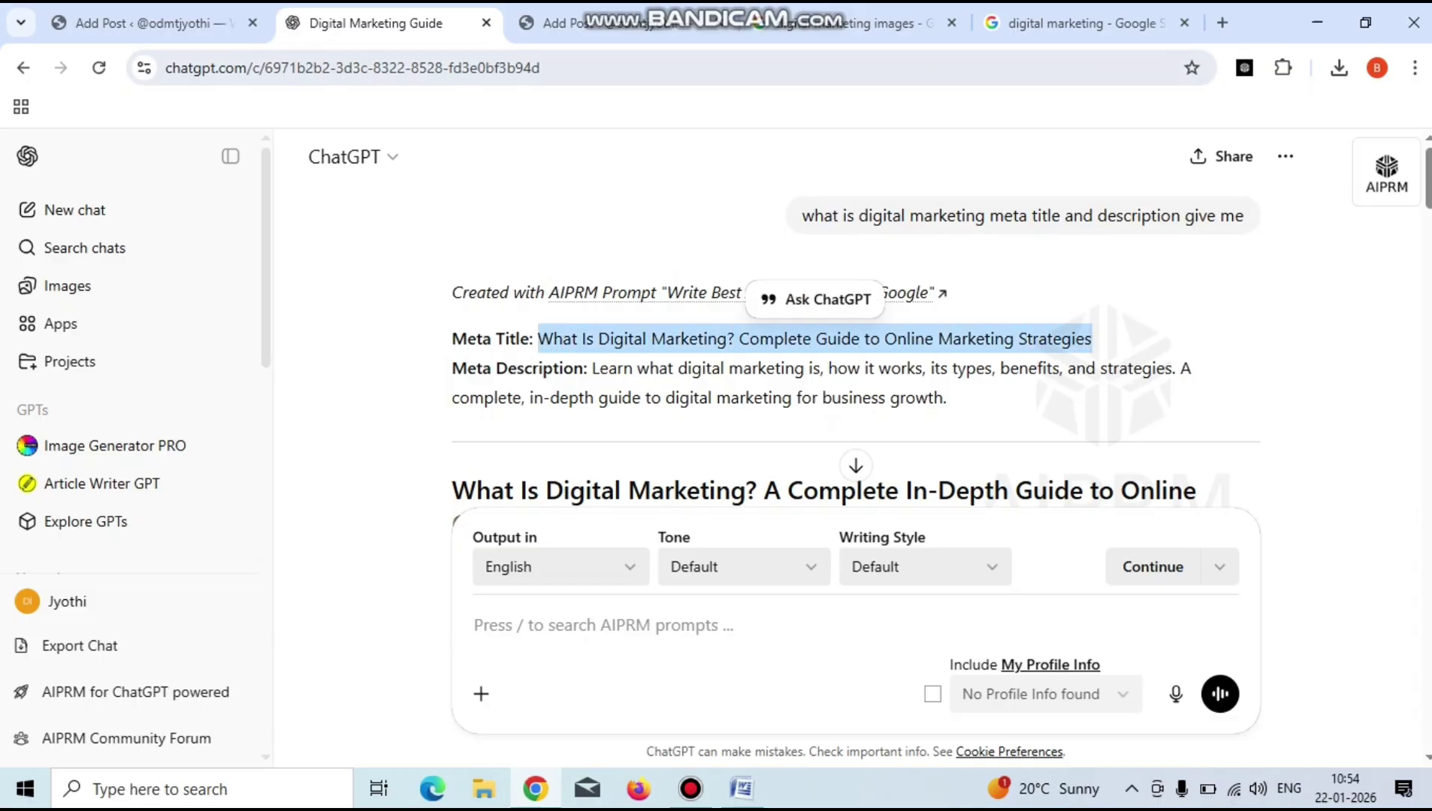
pyautogui.click(151, 22)
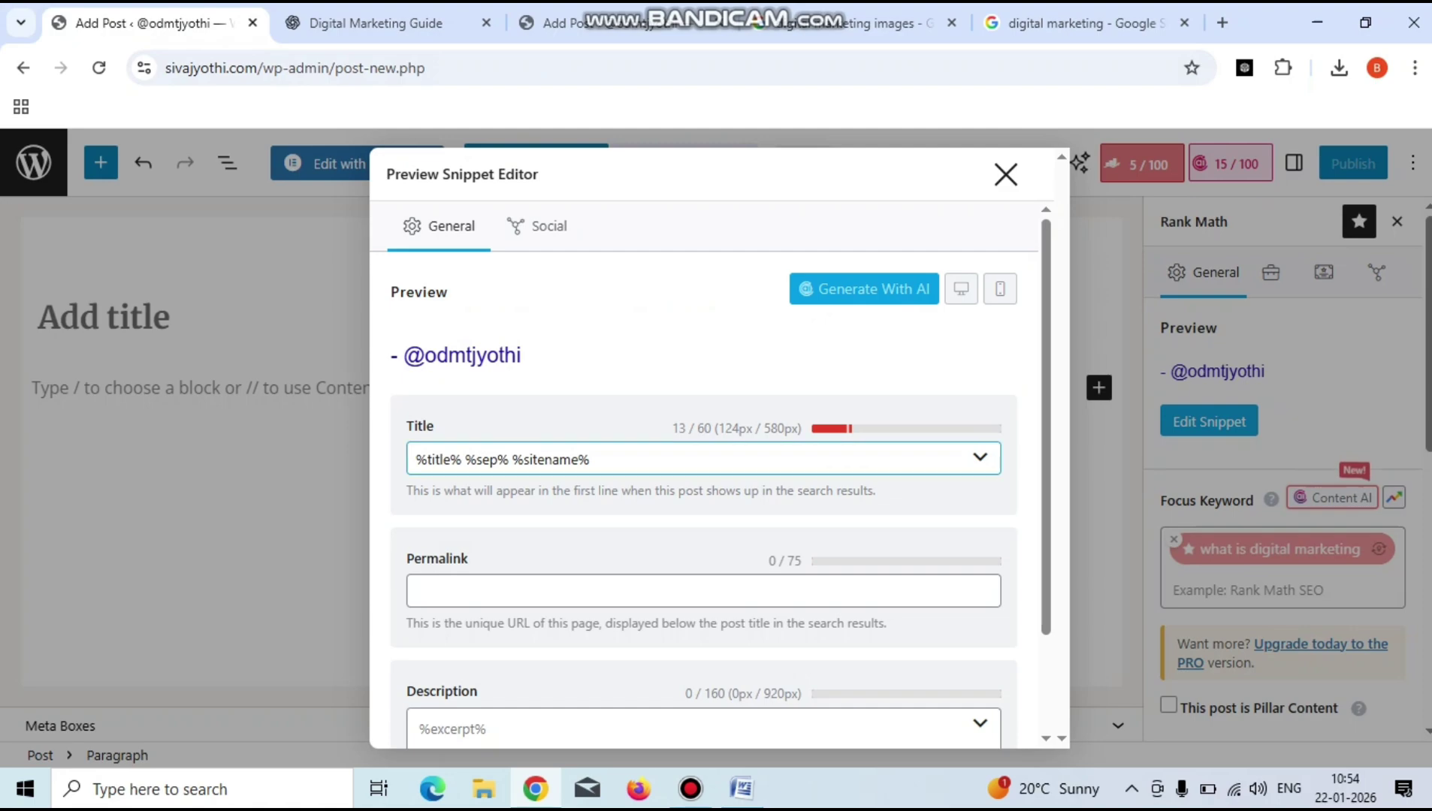
pyautogui.moveTo(590, 459); pyautogui.dragTo(579, 459)
pyautogui.hotkey('shift', 'Home')
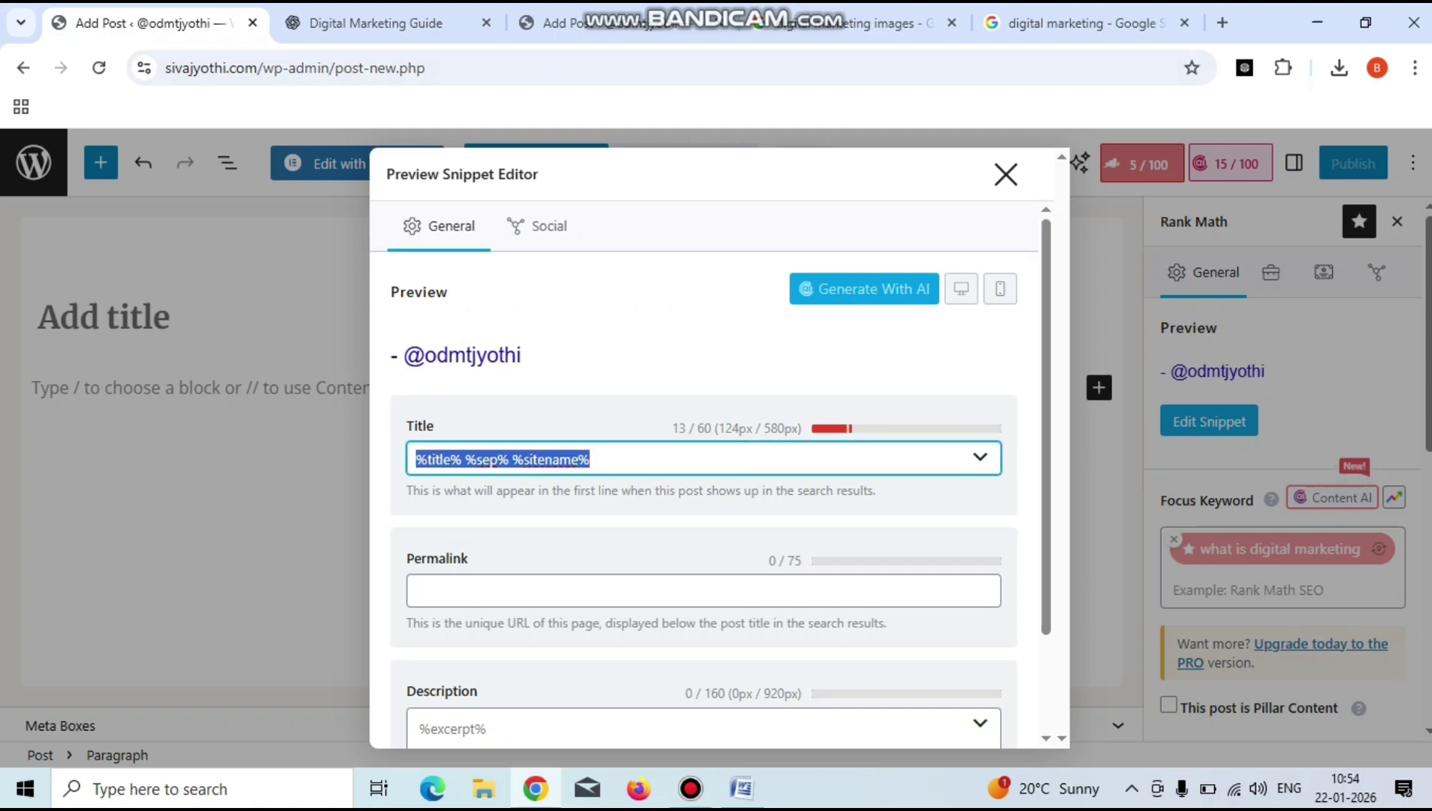
pyautogui.hotkey('ctrl', 'v')
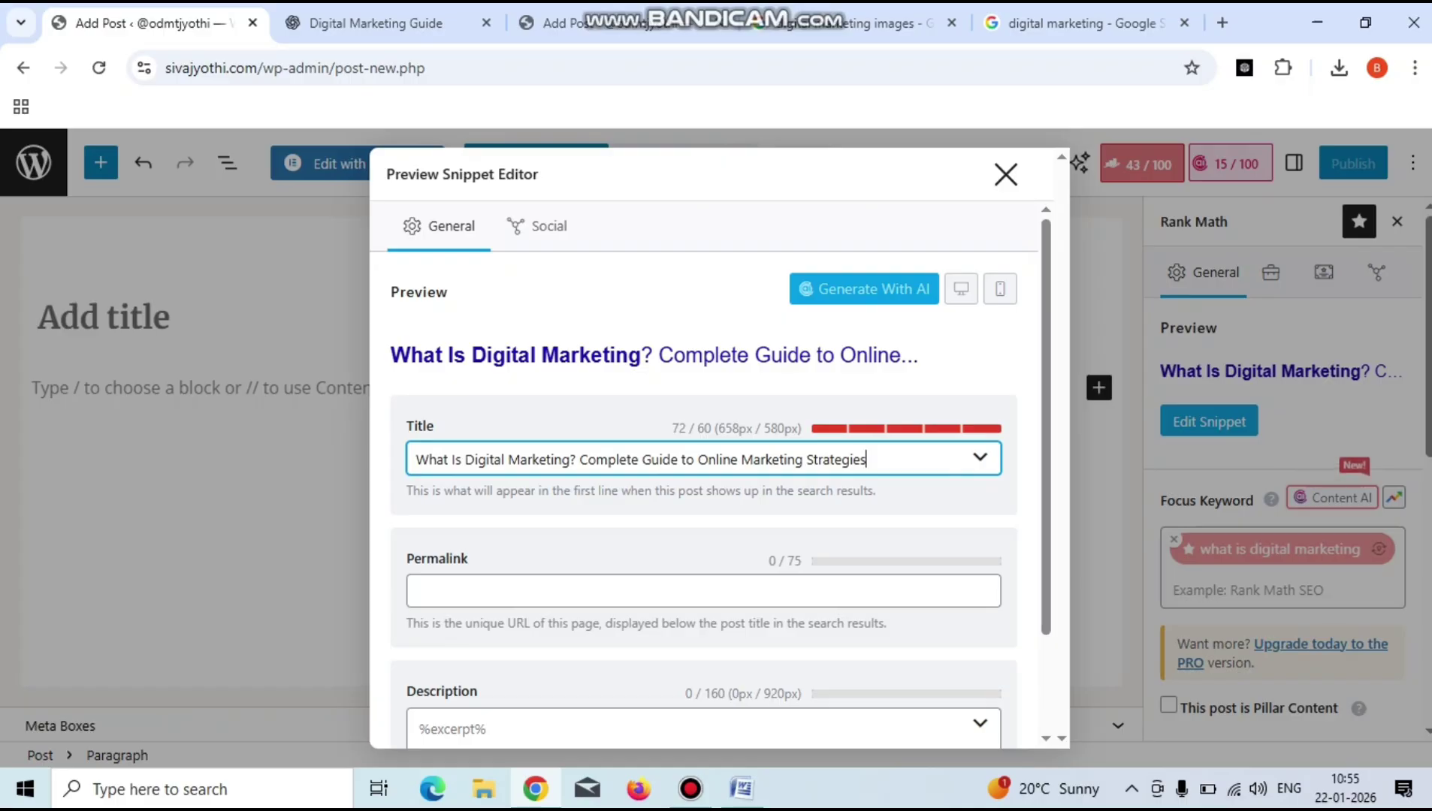
# Shorten the snippet title from its end to "What Is Digital Marketing? Complete Guide to Online Marketin".
pyautogui.press('BackSpace')
pyautogui.press('BackSpace')
pyautogui.press('BackSpace')
pyautogui.press('BackSpace')
pyautogui.press('BackSpace')
pyautogui.press('BackSpace')
pyautogui.press('BackSpace')
pyautogui.press('BackSpace')
pyautogui.press('BackSpace')
pyautogui.press('BackSpace')
pyautogui.press('BackSpace')
pyautogui.press('BackSpace')
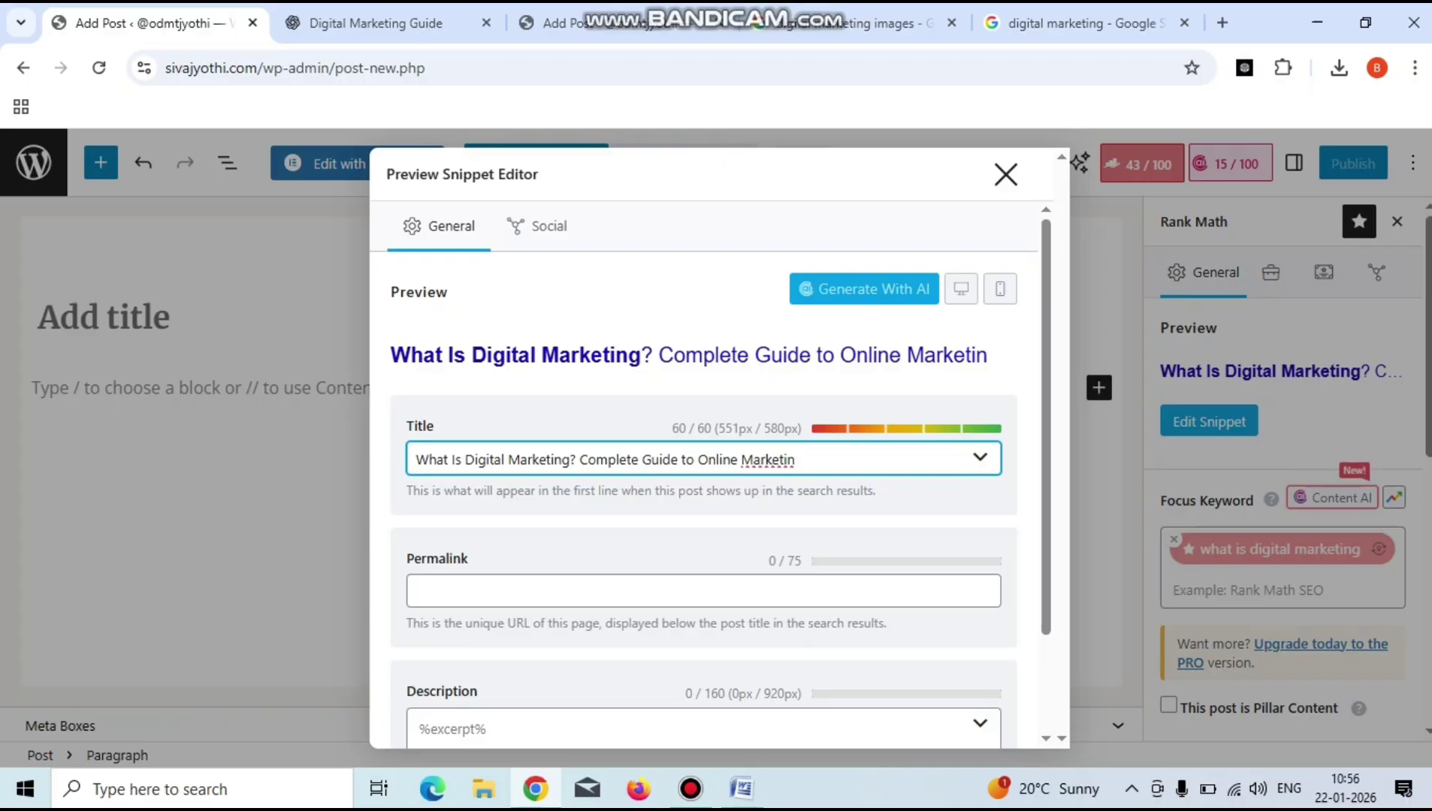
# Copy "Marketing Strategies" from the ChatGPT meta title and append it to the snippet title.
pyautogui.hotkey('ctrl', 'Tab')
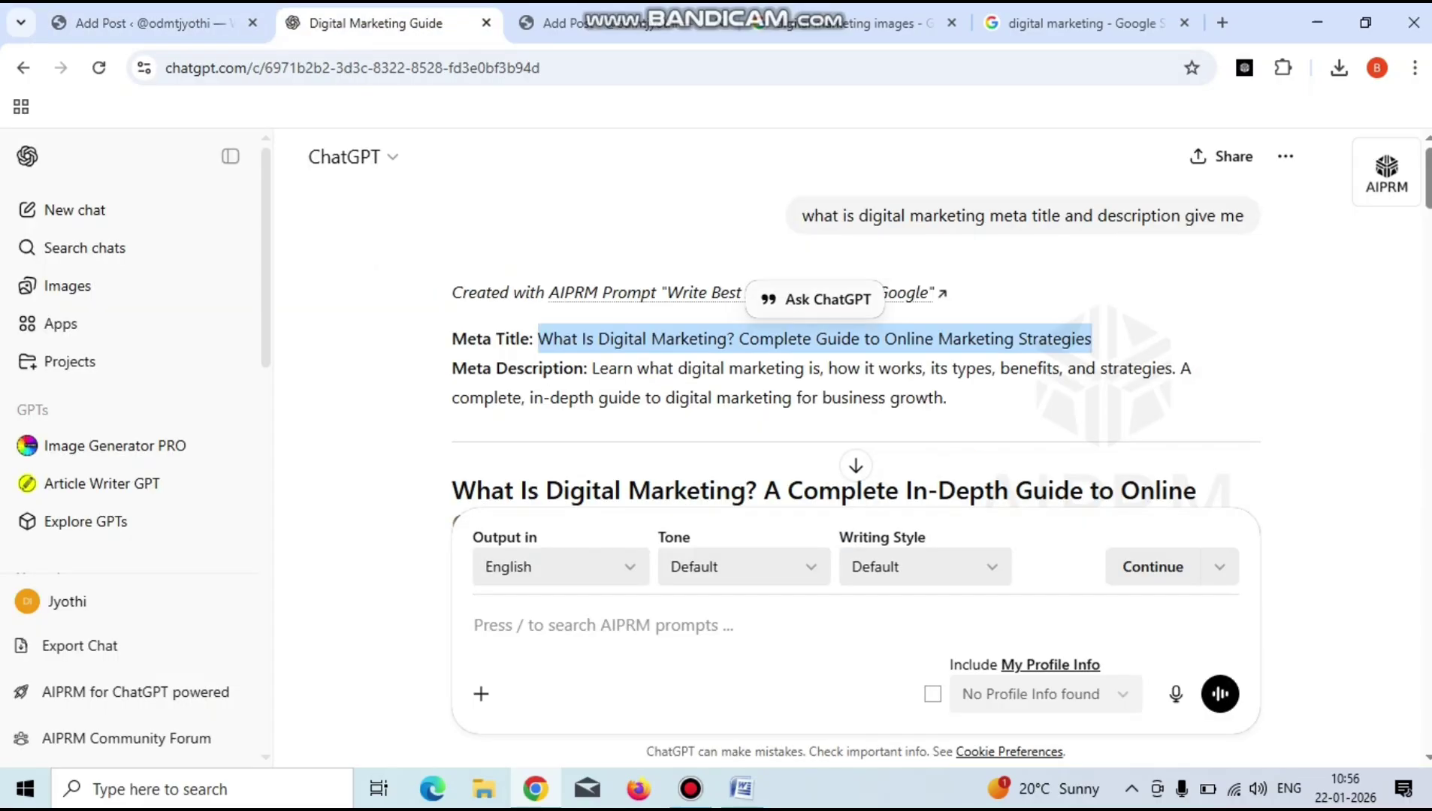
pyautogui.click(1094, 339)
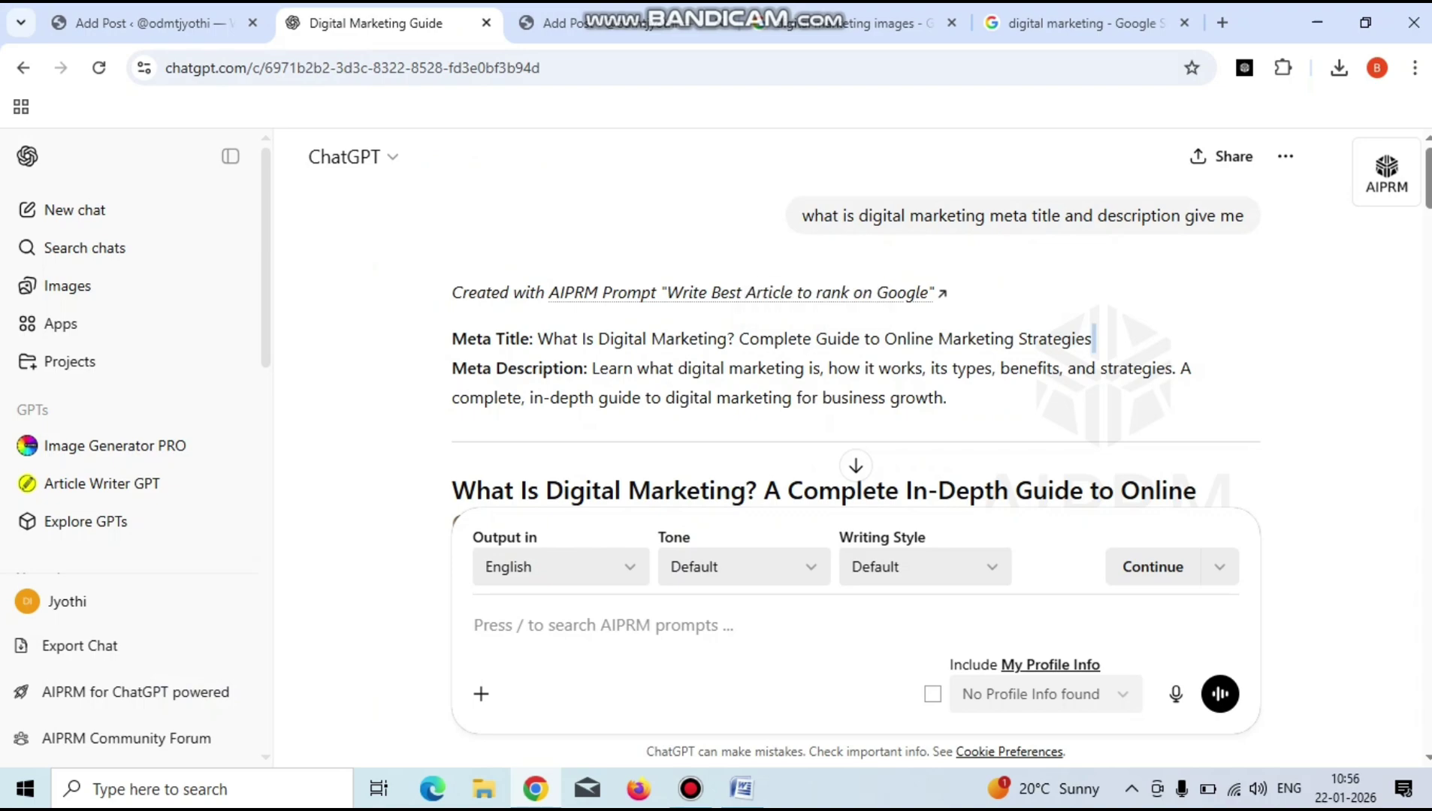
pyautogui.moveTo(934, 338); pyautogui.dragTo(1092, 339)
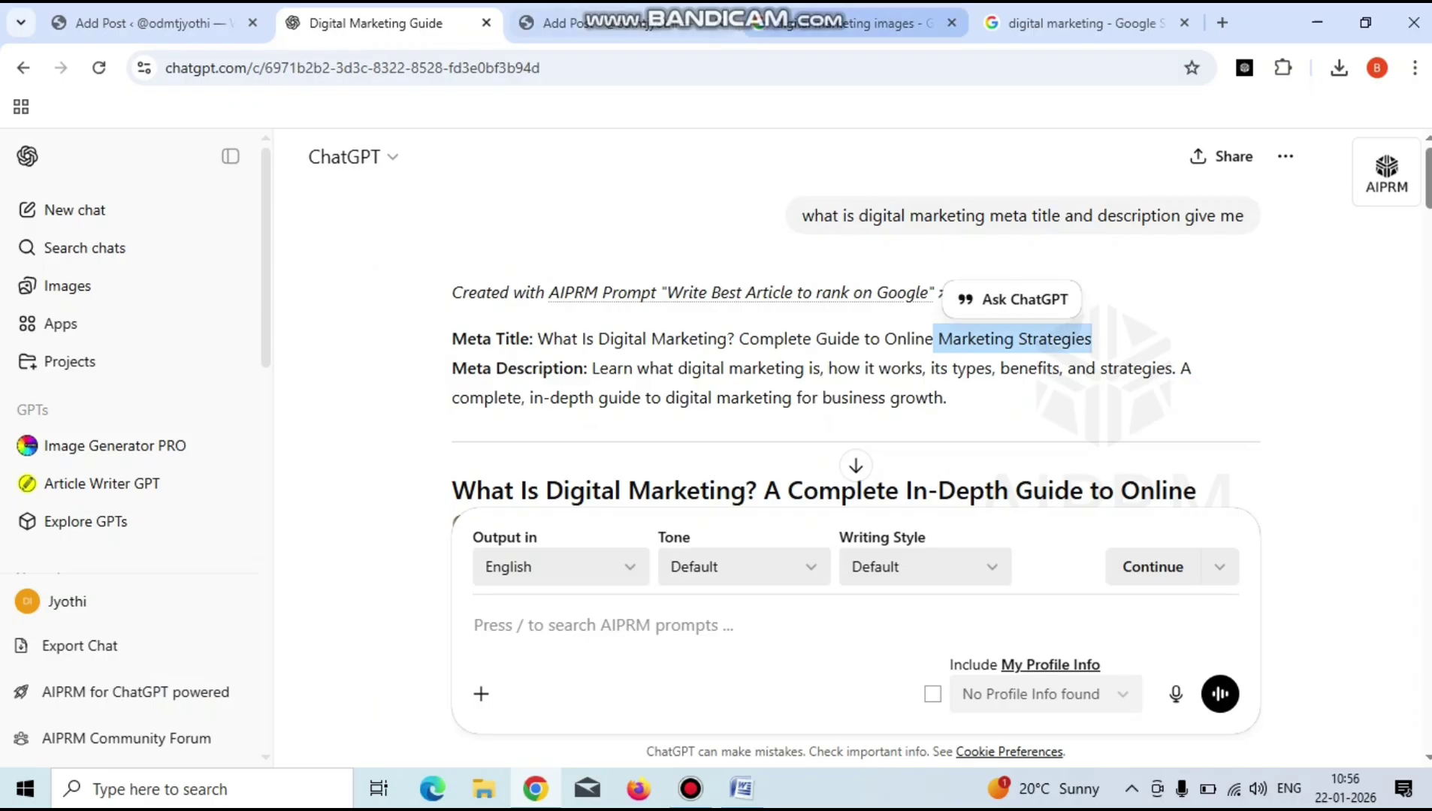
pyautogui.click(142, 23)
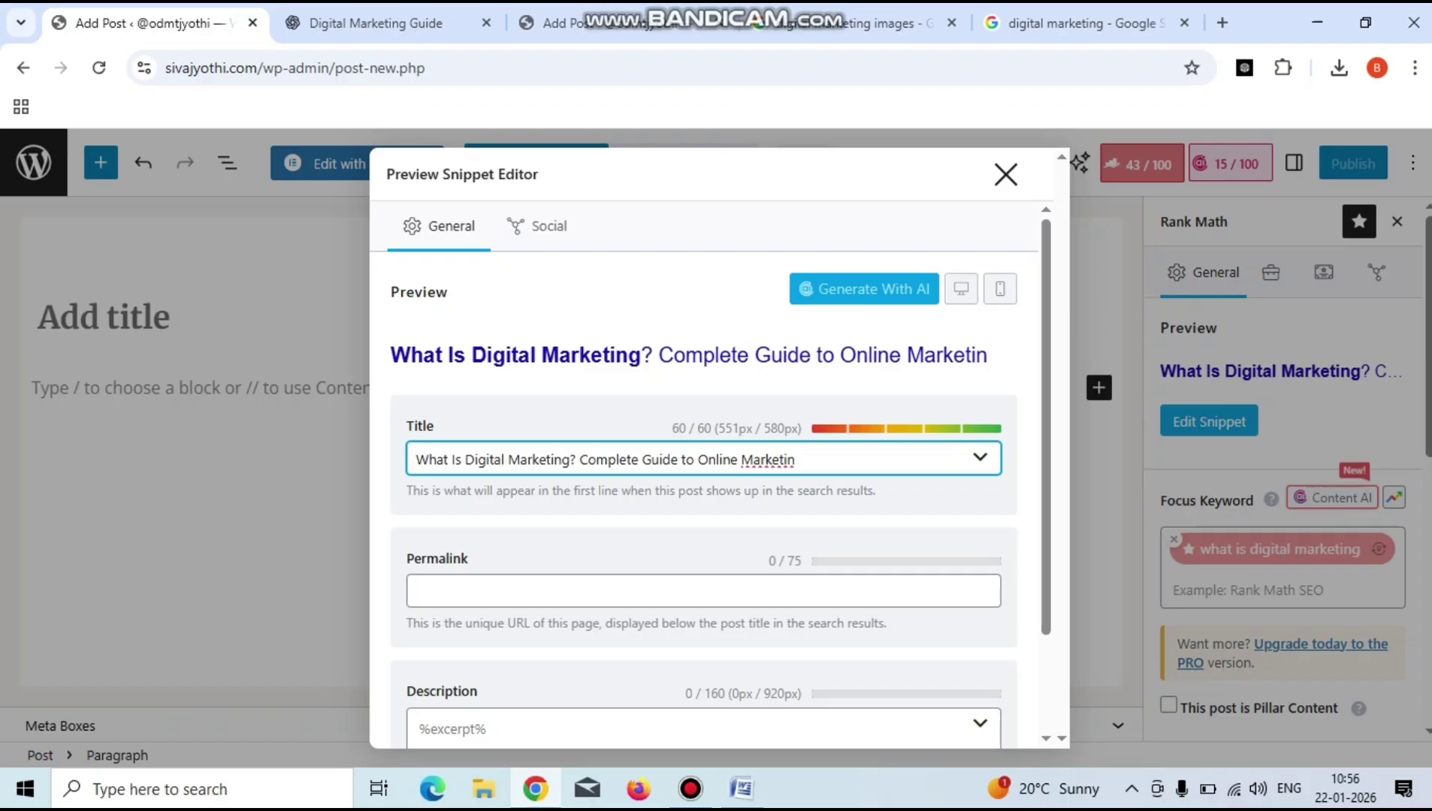
pyautogui.hotkey('ctrl', 'v')
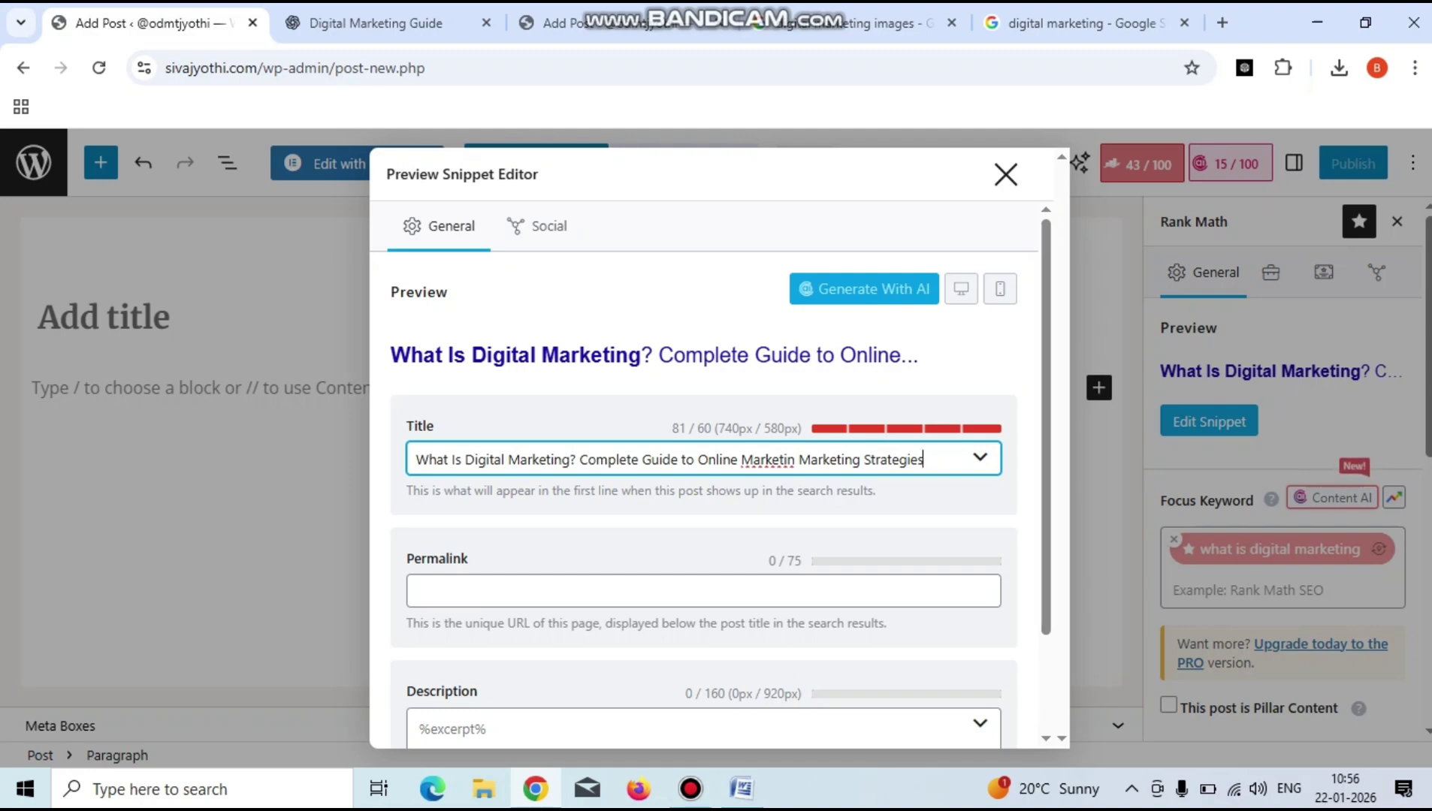
# Delete the leftover fragment "Marketin" before "Marketing Strategies" in the snippet title.
pyautogui.click(795, 459)
pyautogui.press('BackSpace')
pyautogui.press('BackSpace')
pyautogui.press('BackSpace')
pyautogui.press('BackSpace')
pyautogui.press('BackSpace')
pyautogui.press('BackSpace')
pyautogui.press('BackSpace')
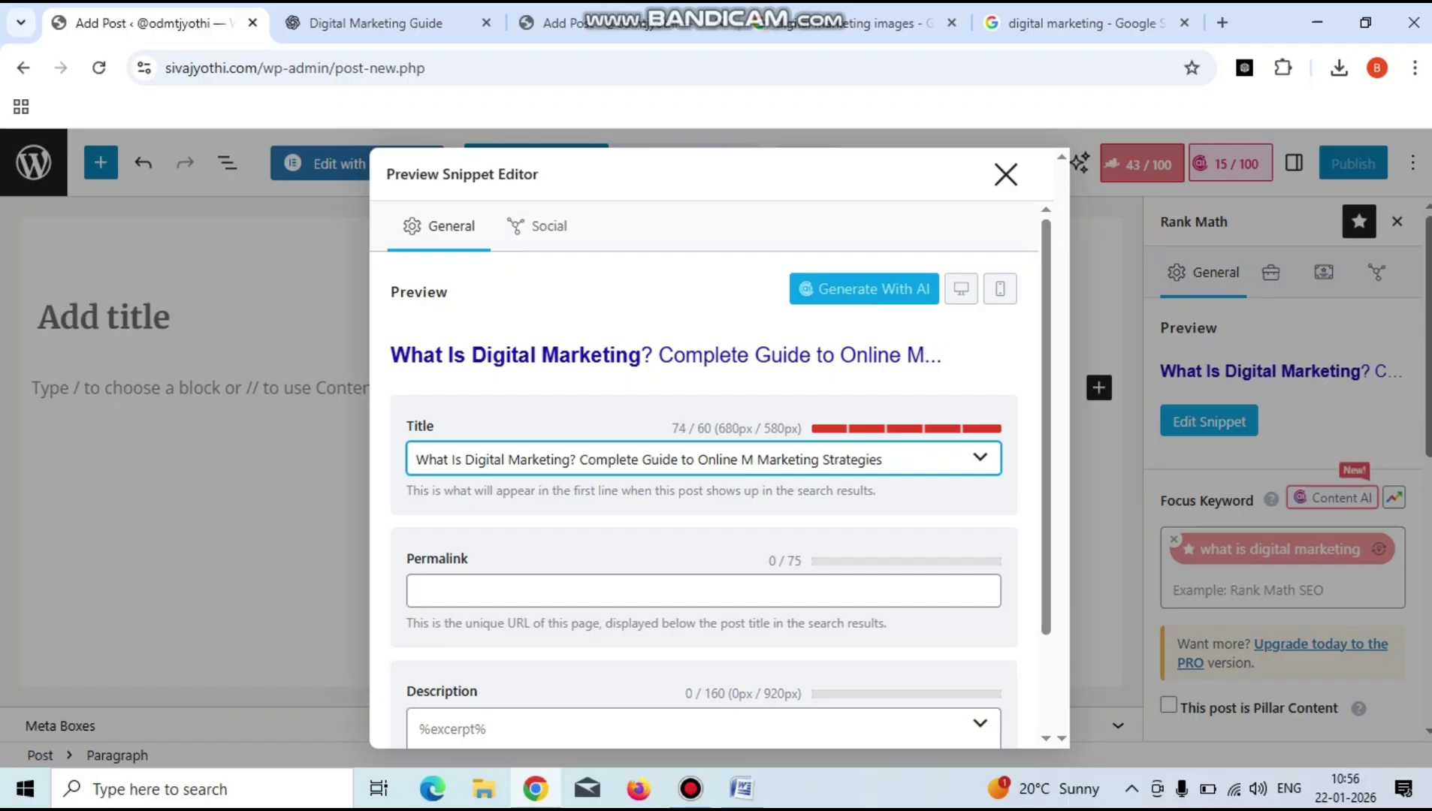
pyautogui.press('BackSpace')
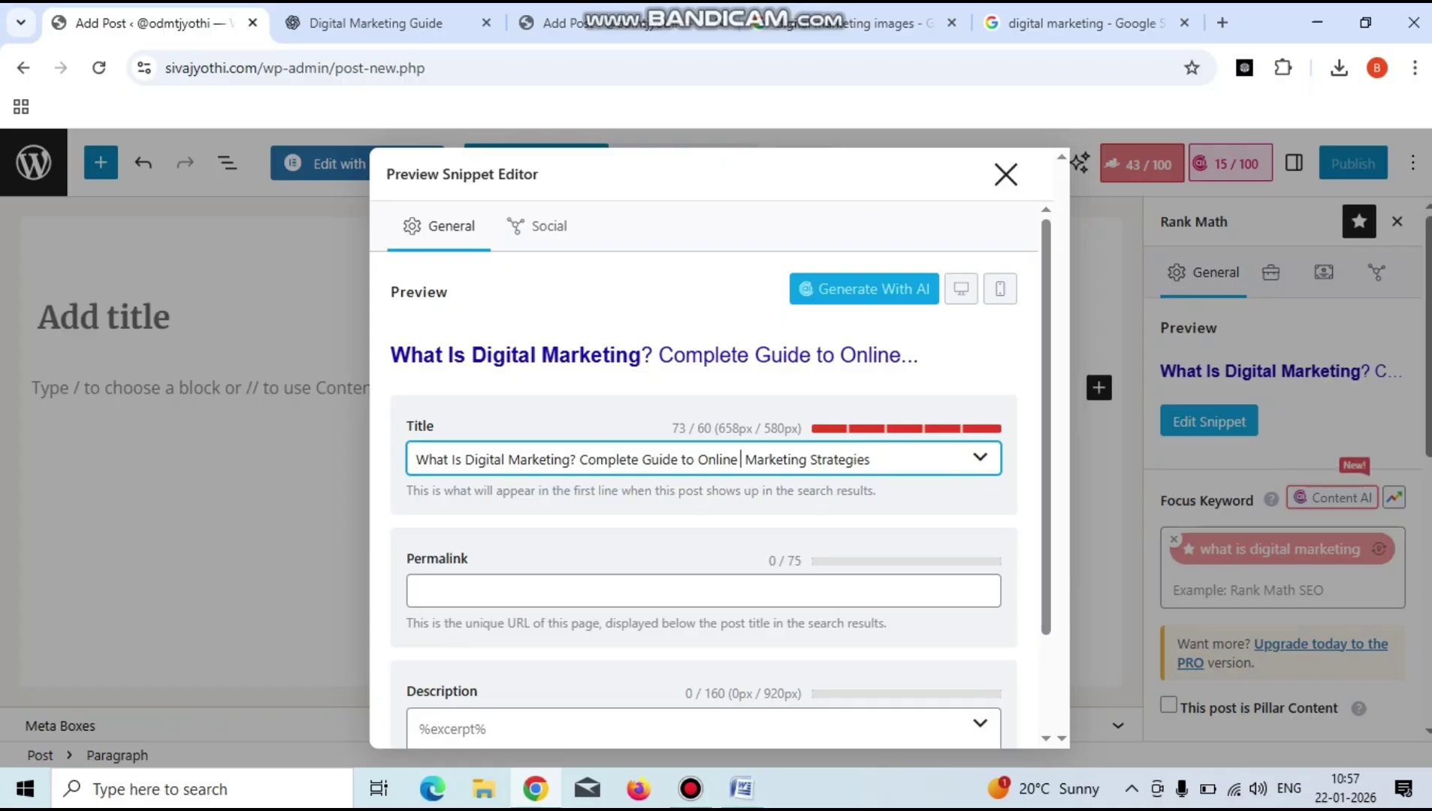
# Examine the descriptions under the Google results for "digital marketing", marking the Digital Marketing Institute one.
pyautogui.click(1082, 23)
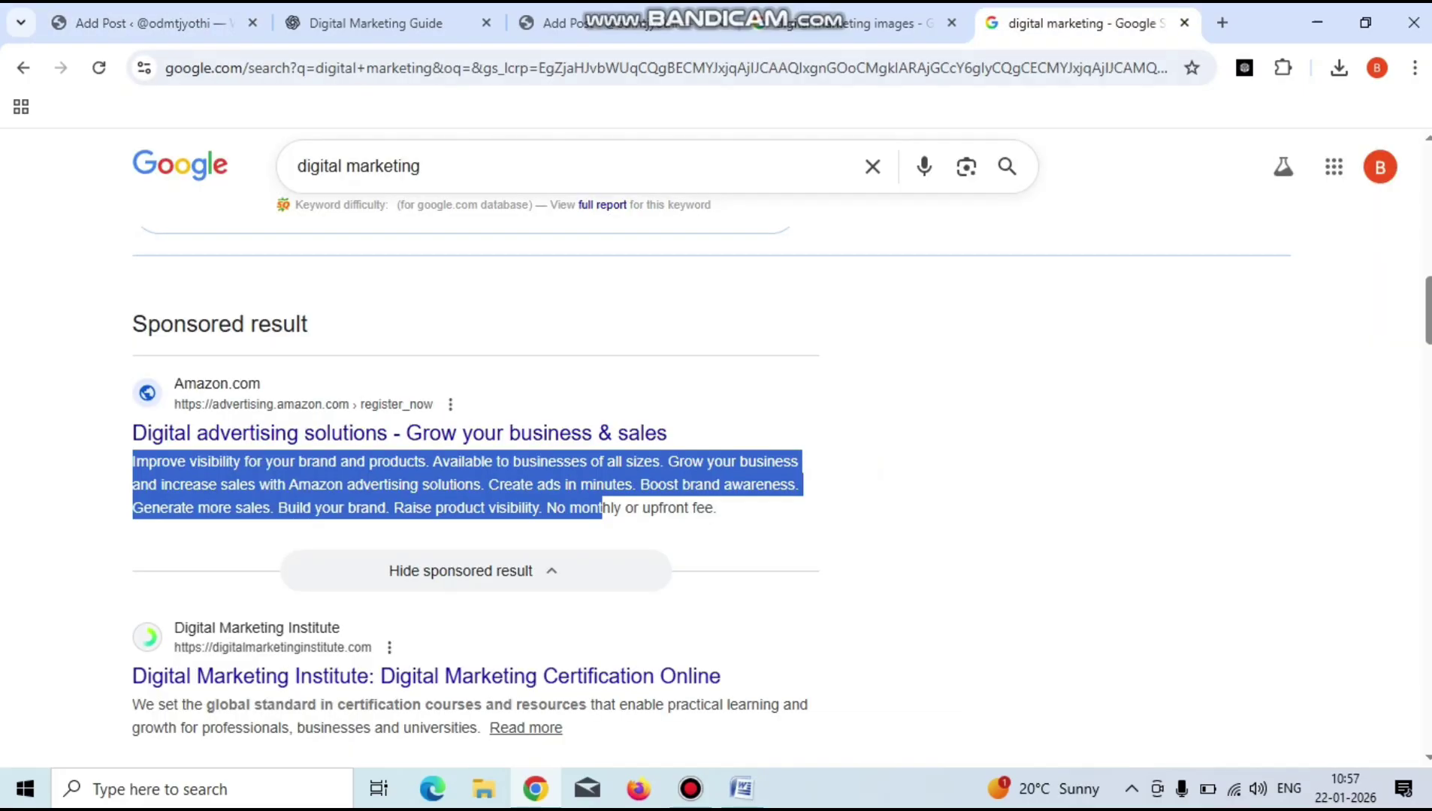
pyautogui.scroll(-3, 711, 496)
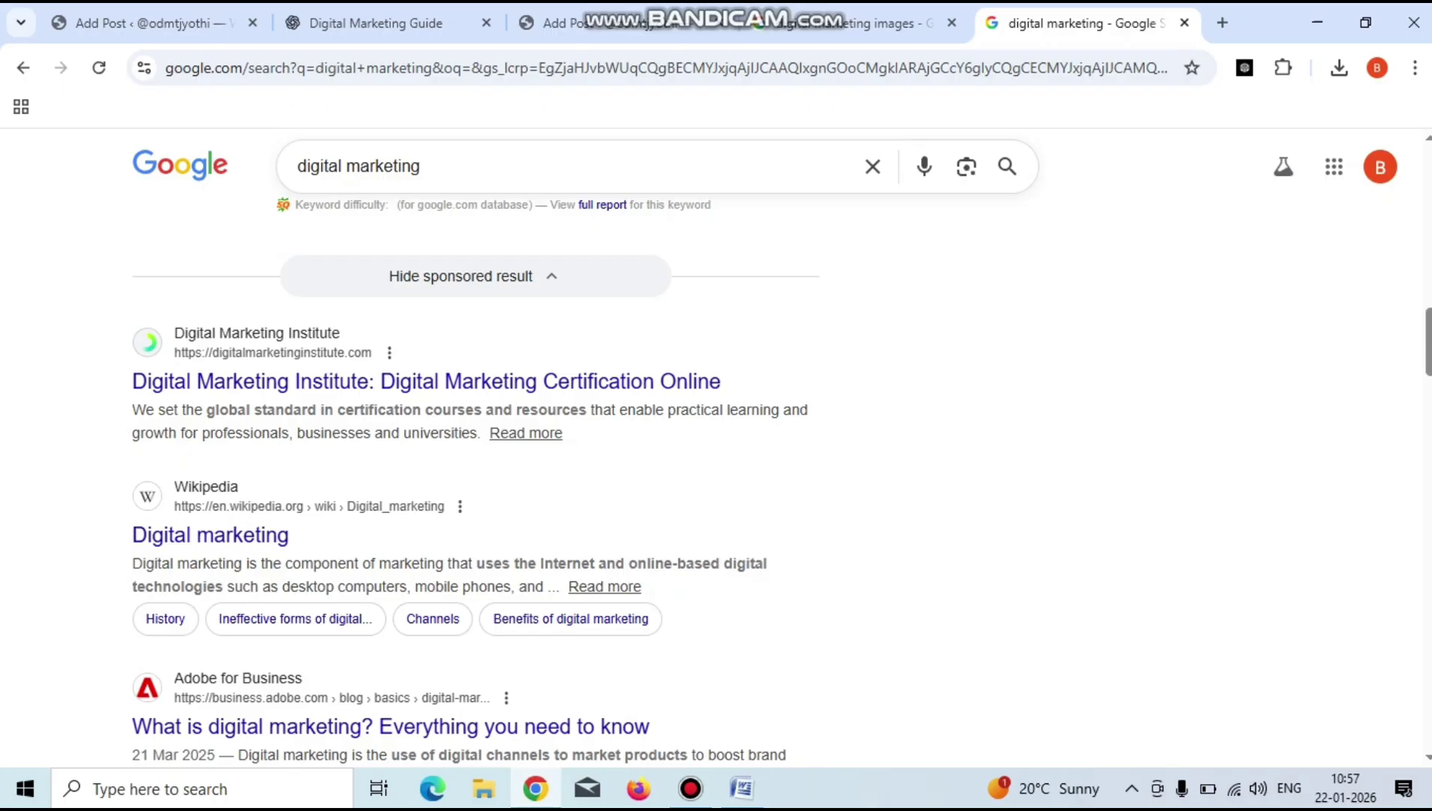
pyautogui.moveTo(132, 409); pyautogui.dragTo(541, 434)
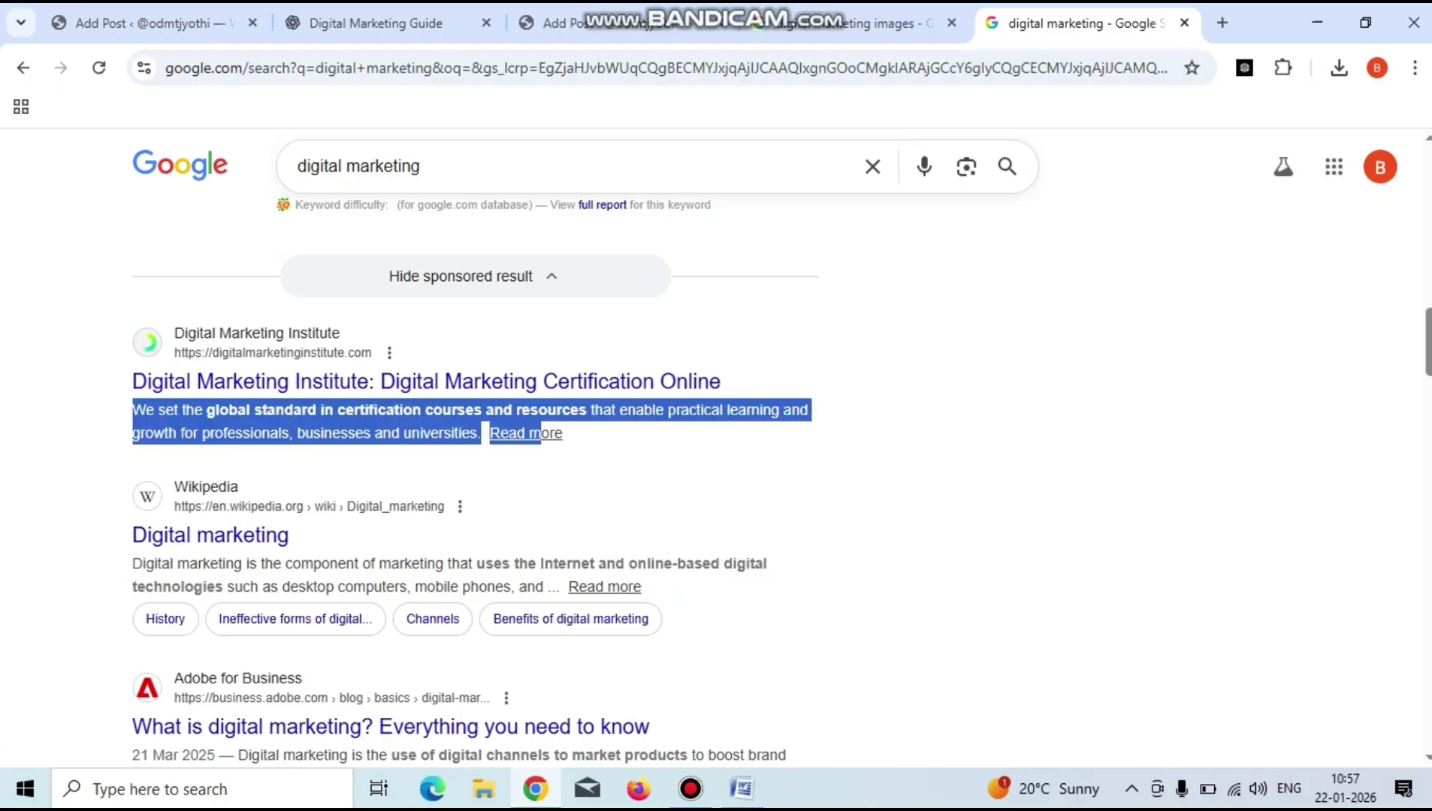
pyautogui.click(540, 434)
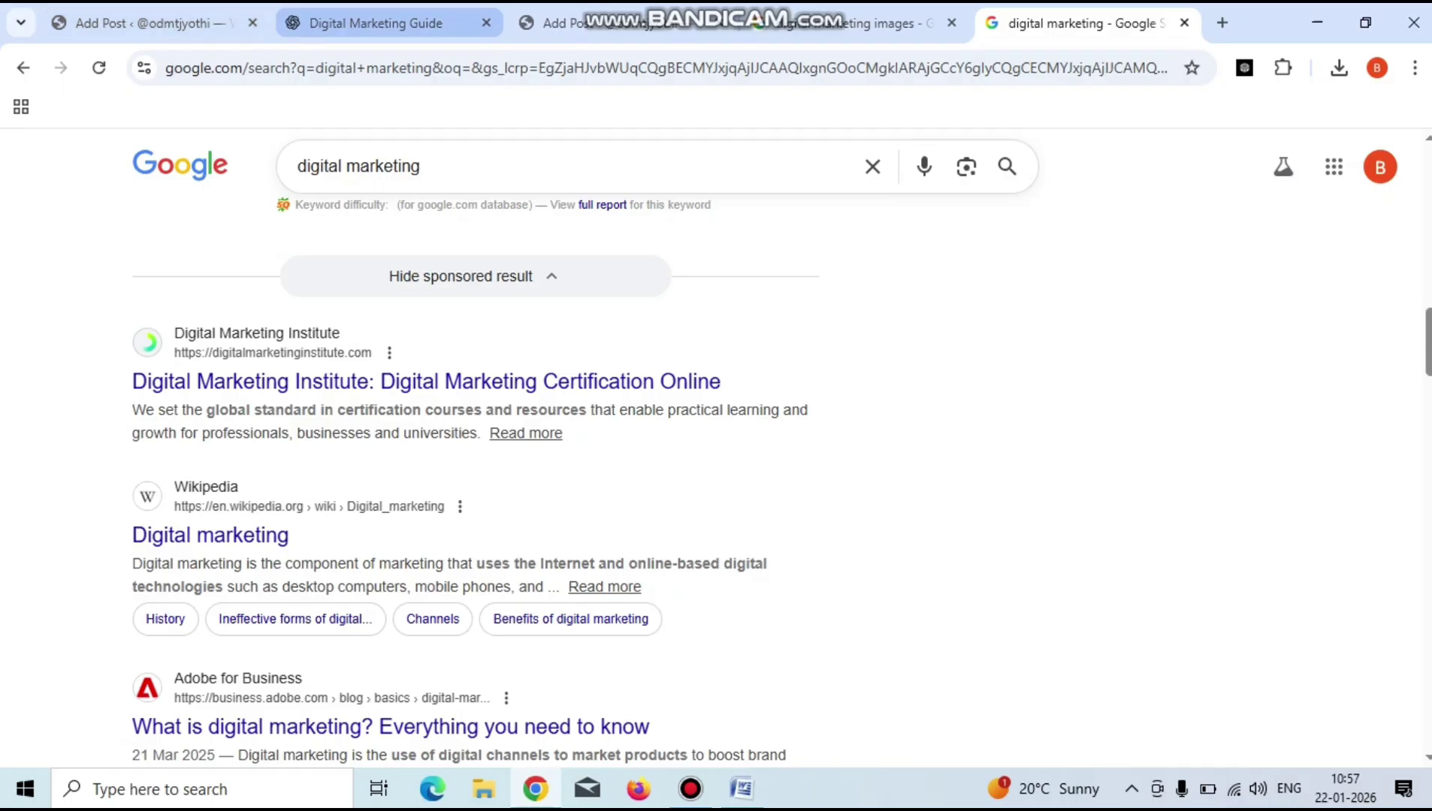
# Copy the full meta description from the ChatGPT answer and paste it as the description in the post's Rank Math snippet.
pyautogui.click(142, 22)
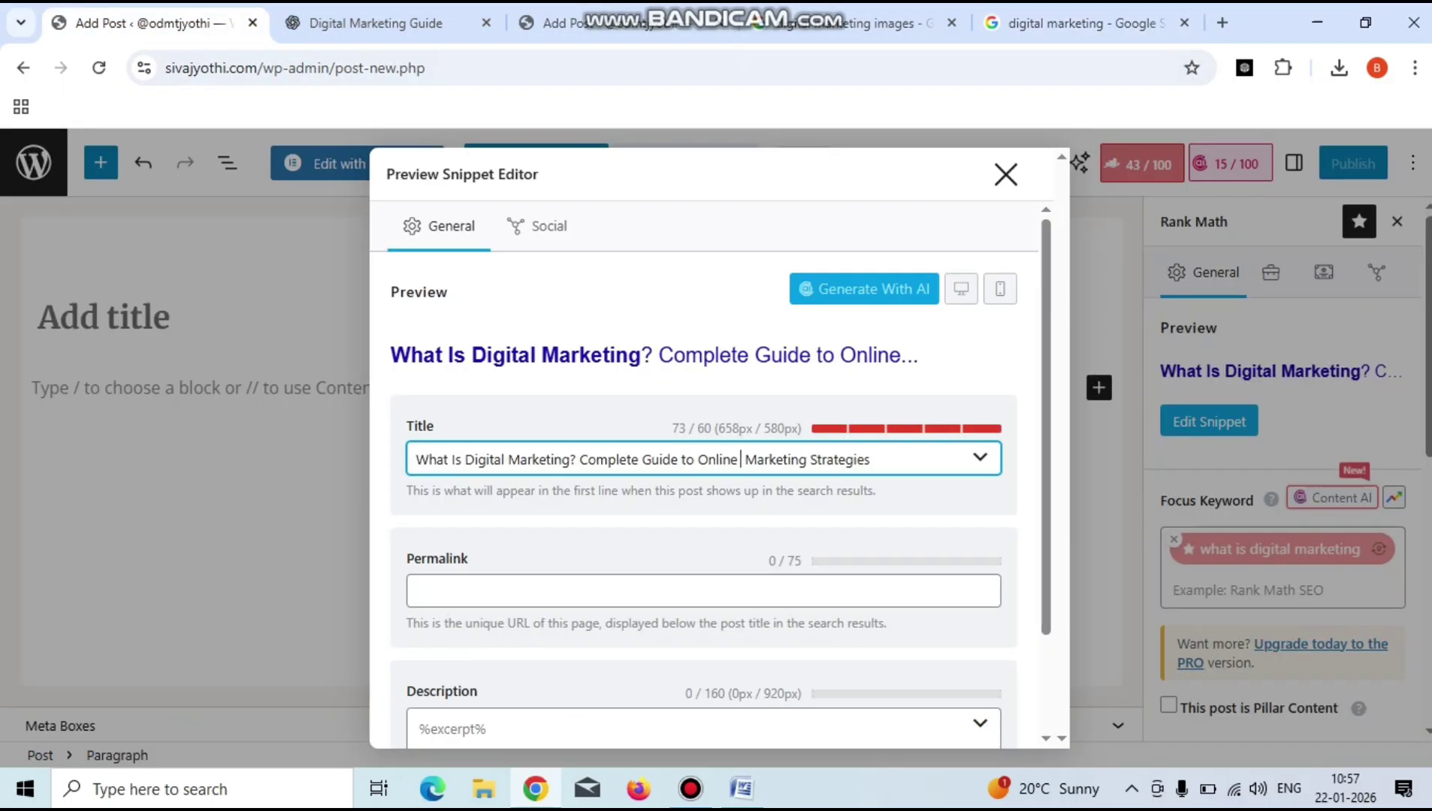
pyautogui.scroll(-1, 704, 451)
pyautogui.scroll(-2, 704, 450)
pyautogui.click(704, 634)
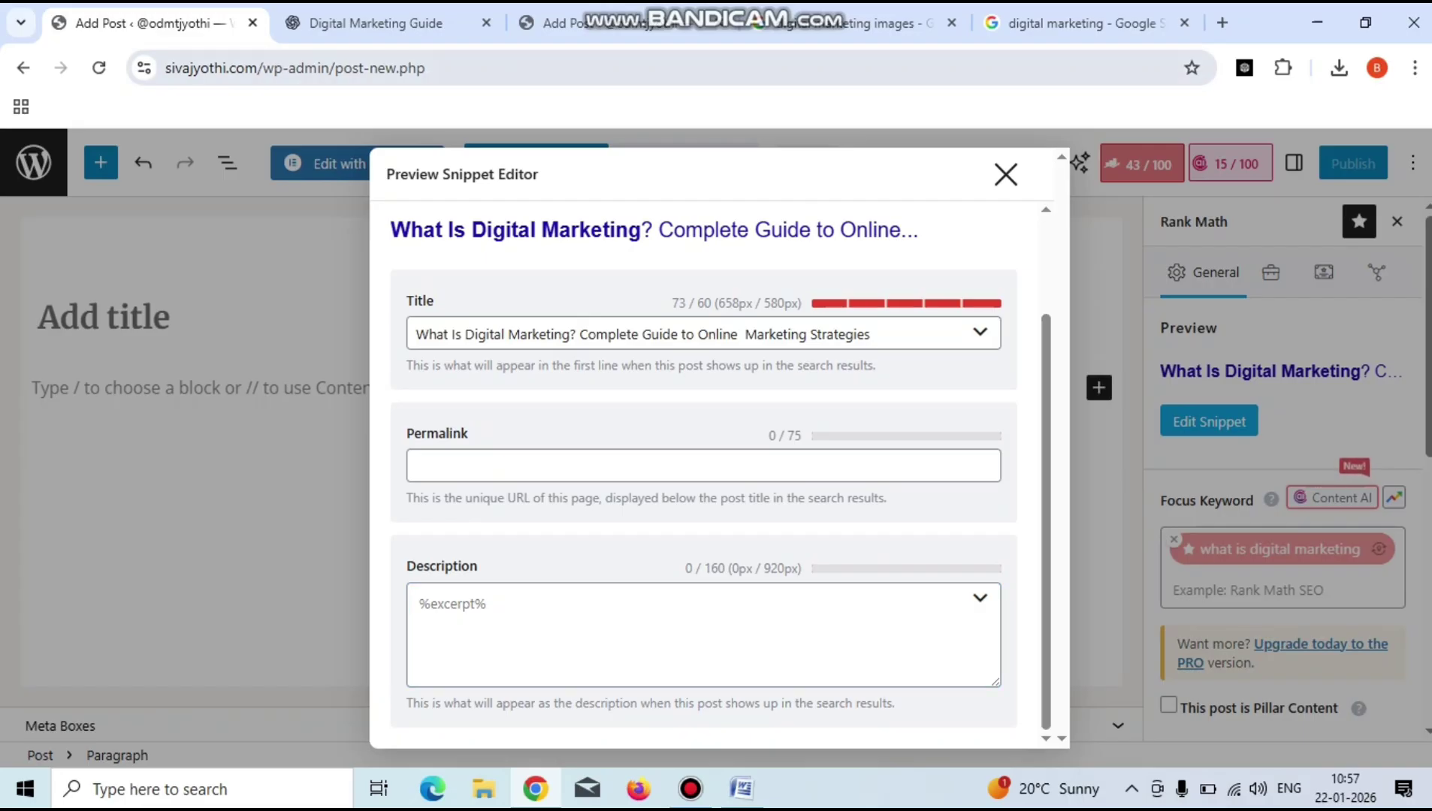
pyautogui.click(848, 24)
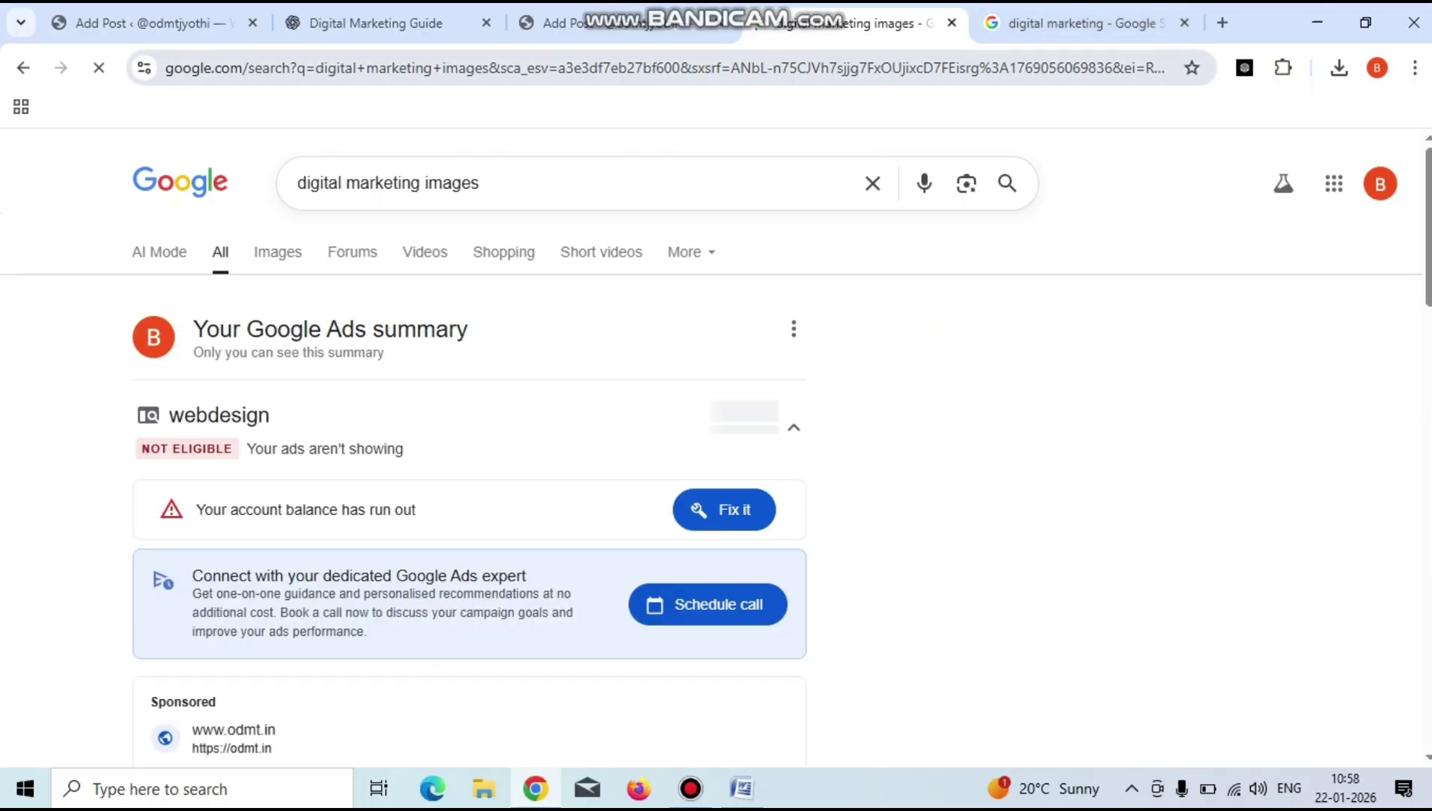
pyautogui.click(376, 23)
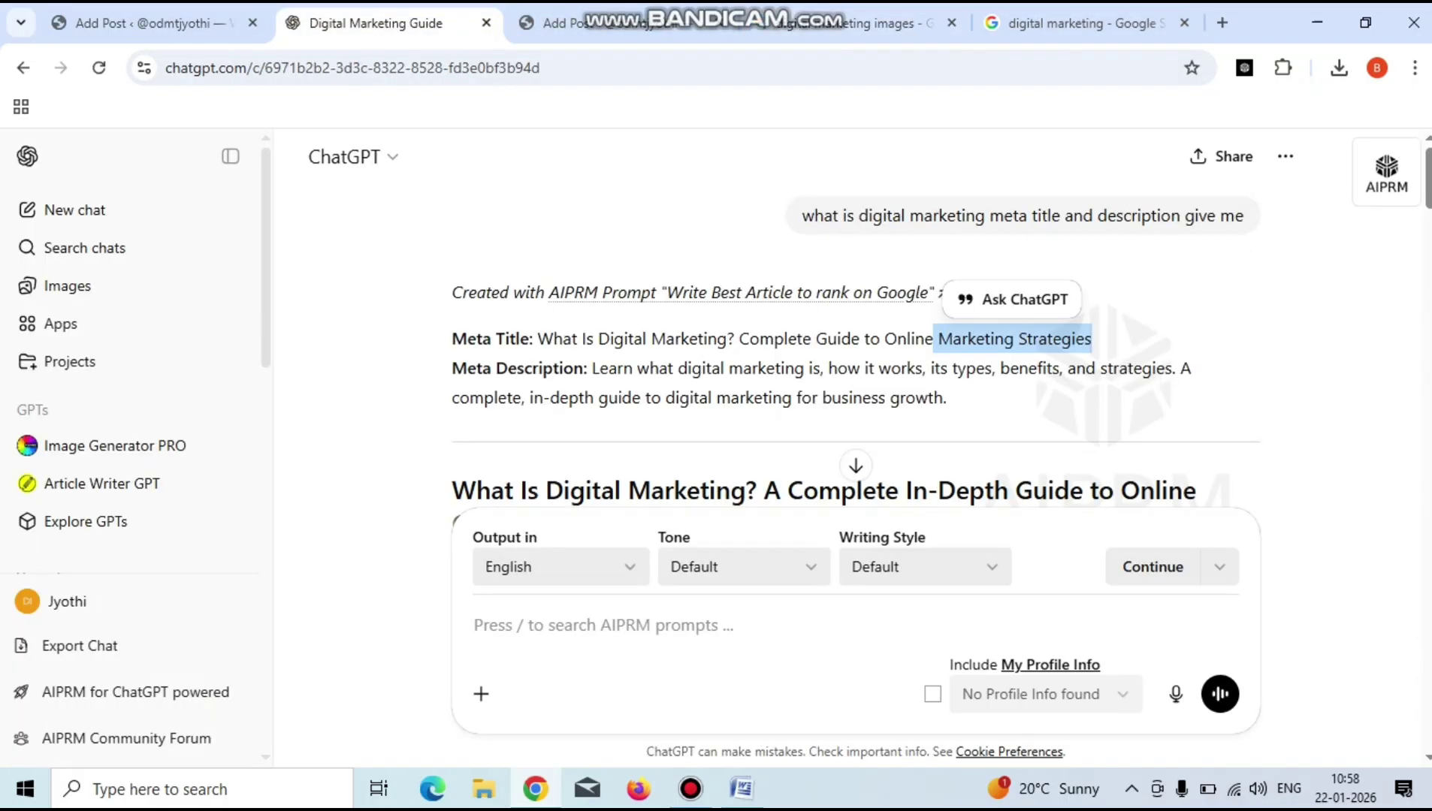
pyautogui.moveTo(593, 368); pyautogui.dragTo(946, 398)
pyautogui.hotkey('ctrl', 'c')
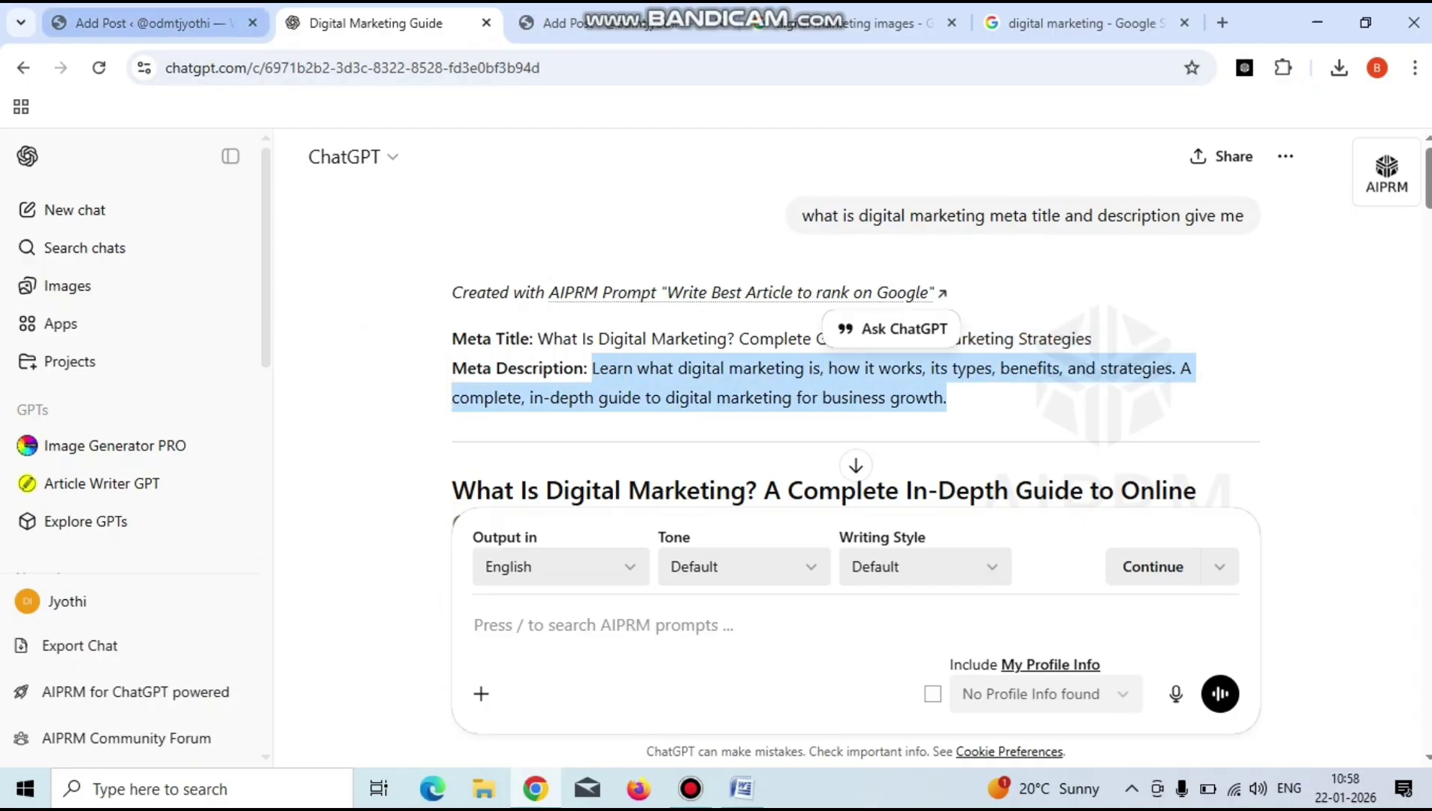
pyautogui.click(150, 23)
pyautogui.click(526, 623)
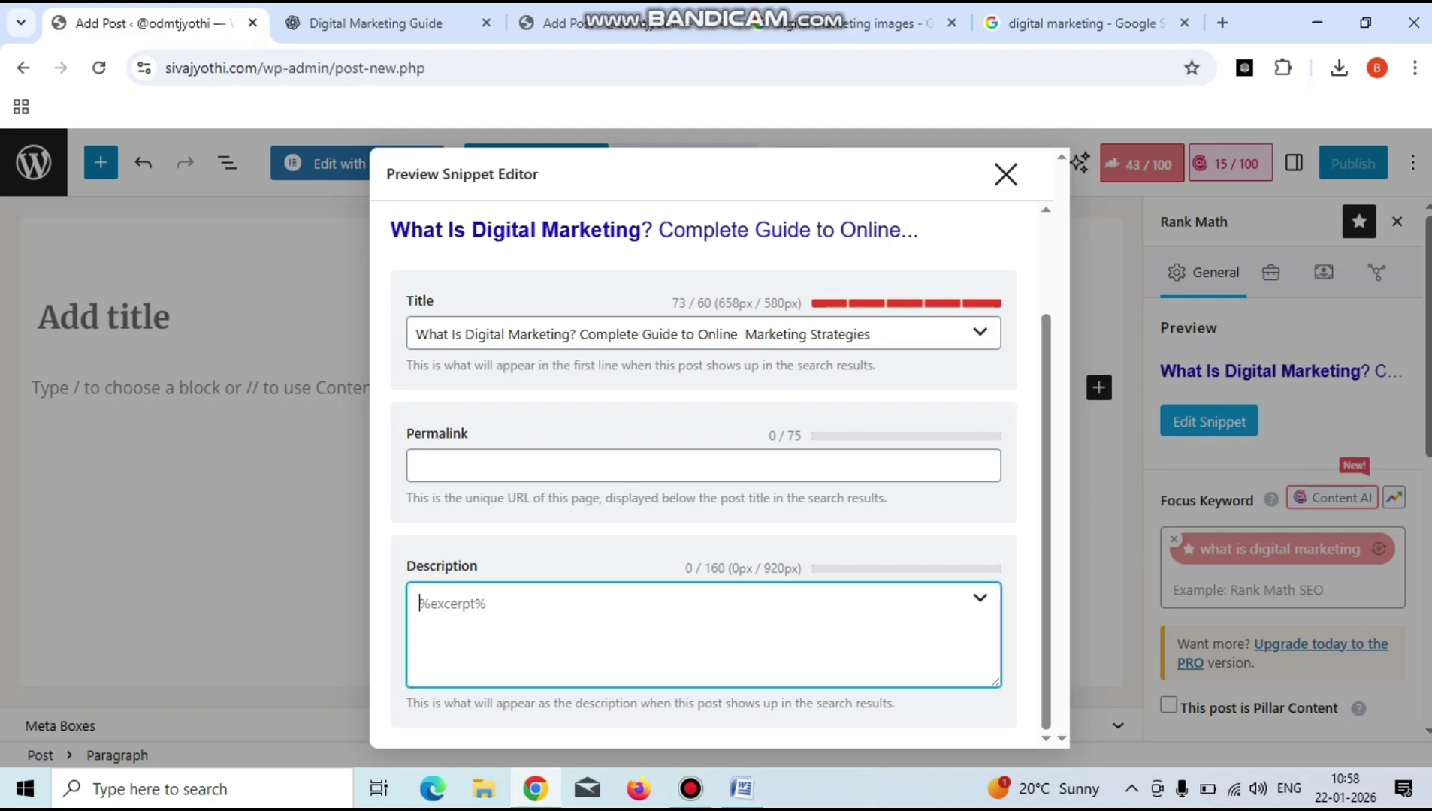
pyautogui.hotkey('ctrl', 'v')
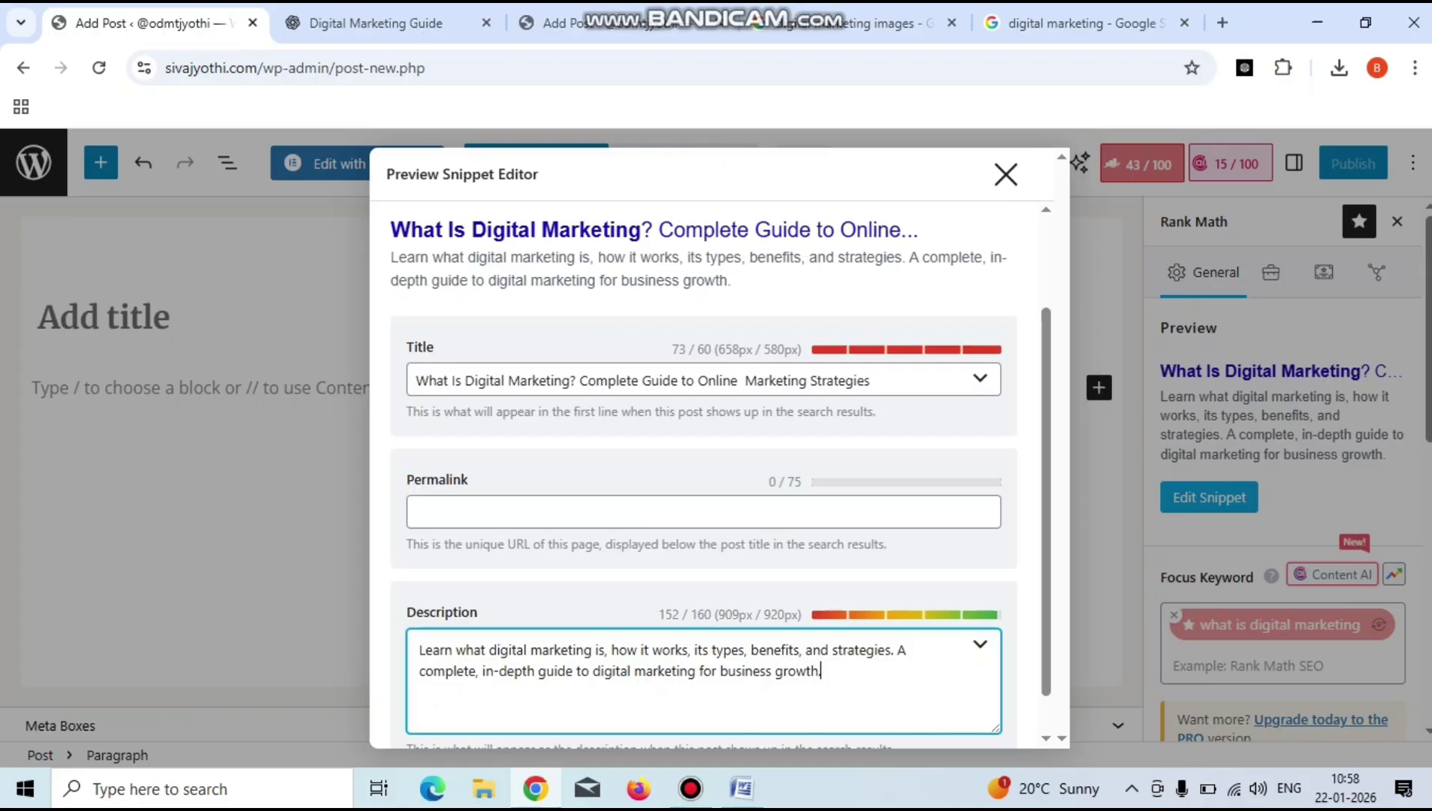
# Preview the search snippet in its desktop and mobile versions and close the snippet editor.
pyautogui.scroll(-1, 721, 480)
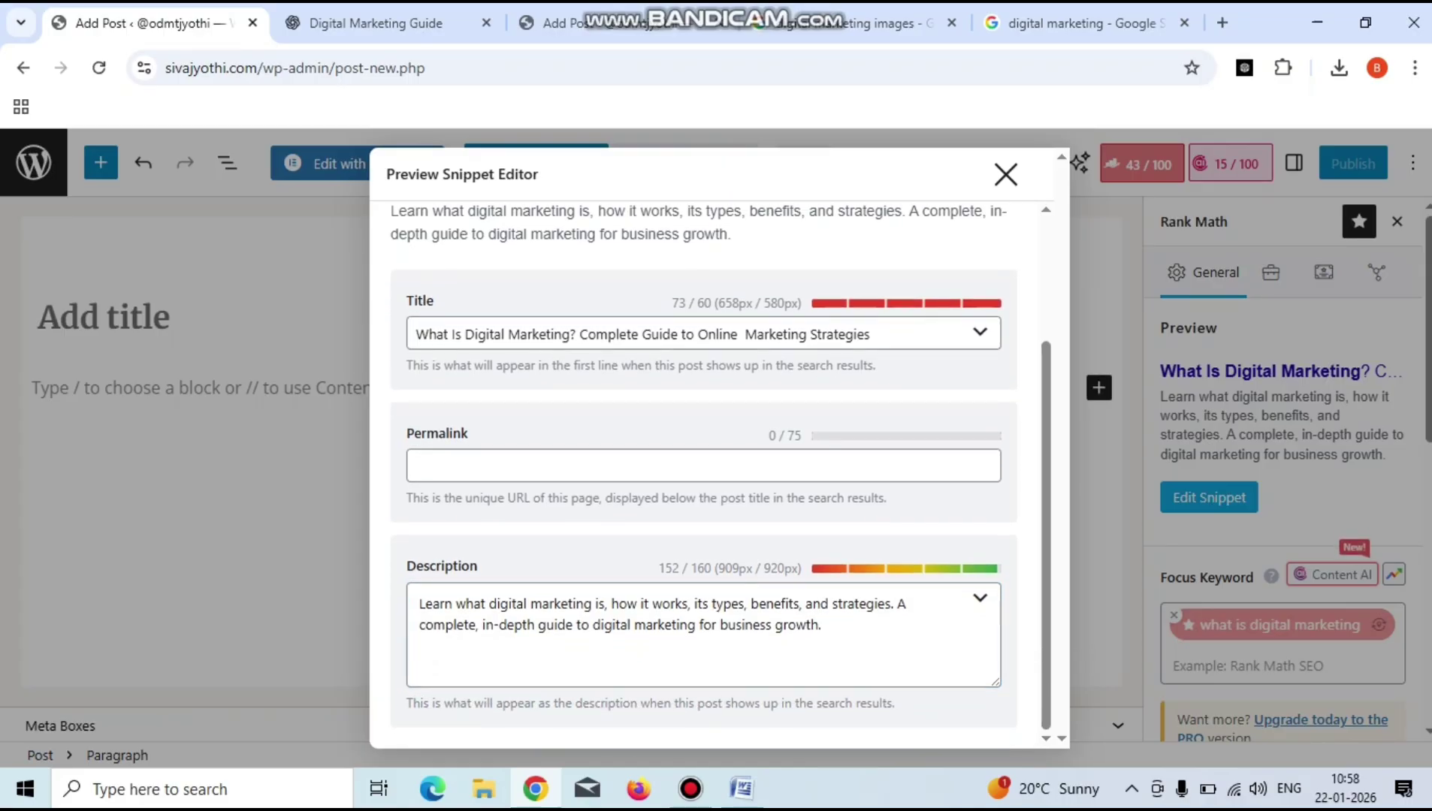
pyautogui.scroll(4, 721, 478)
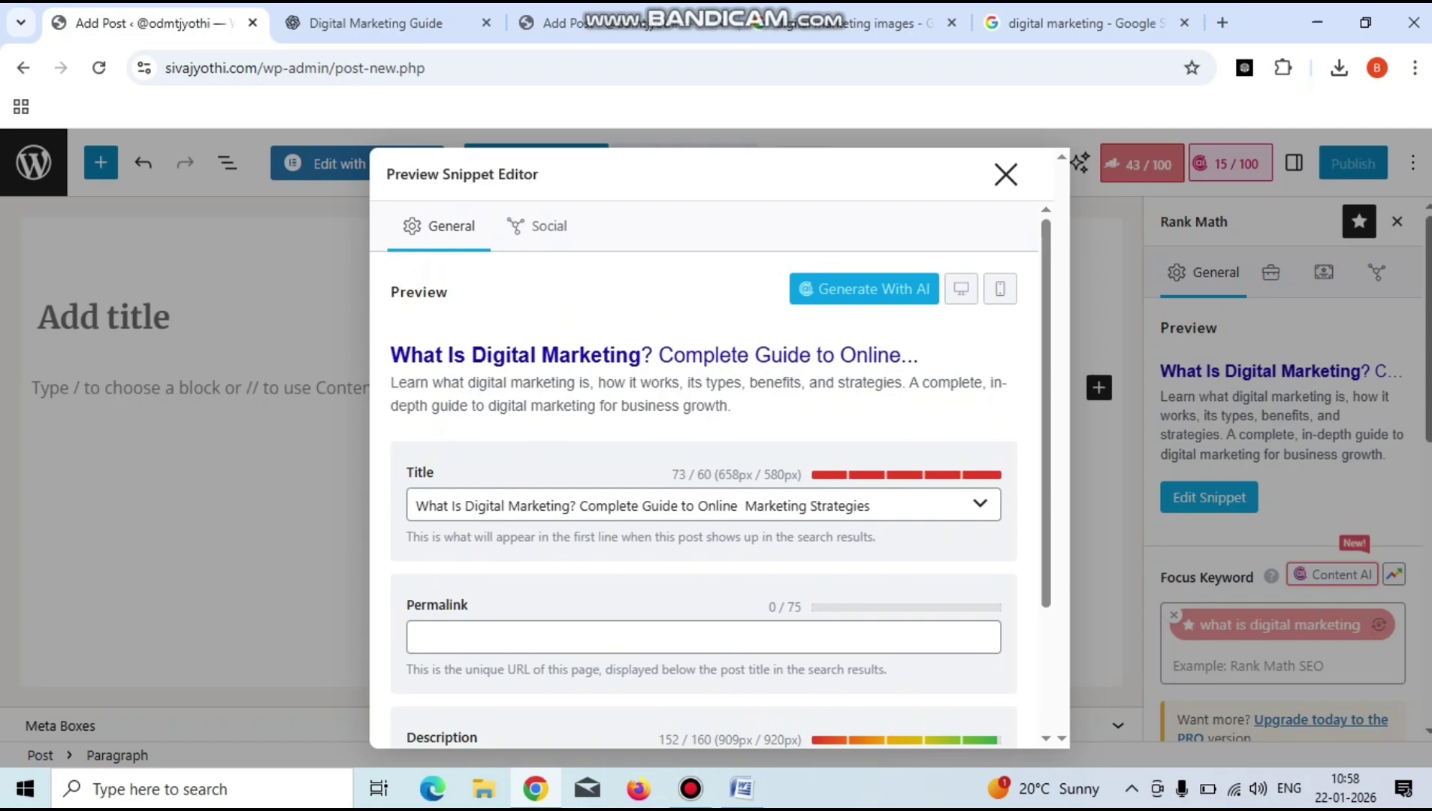
pyautogui.click(961, 289)
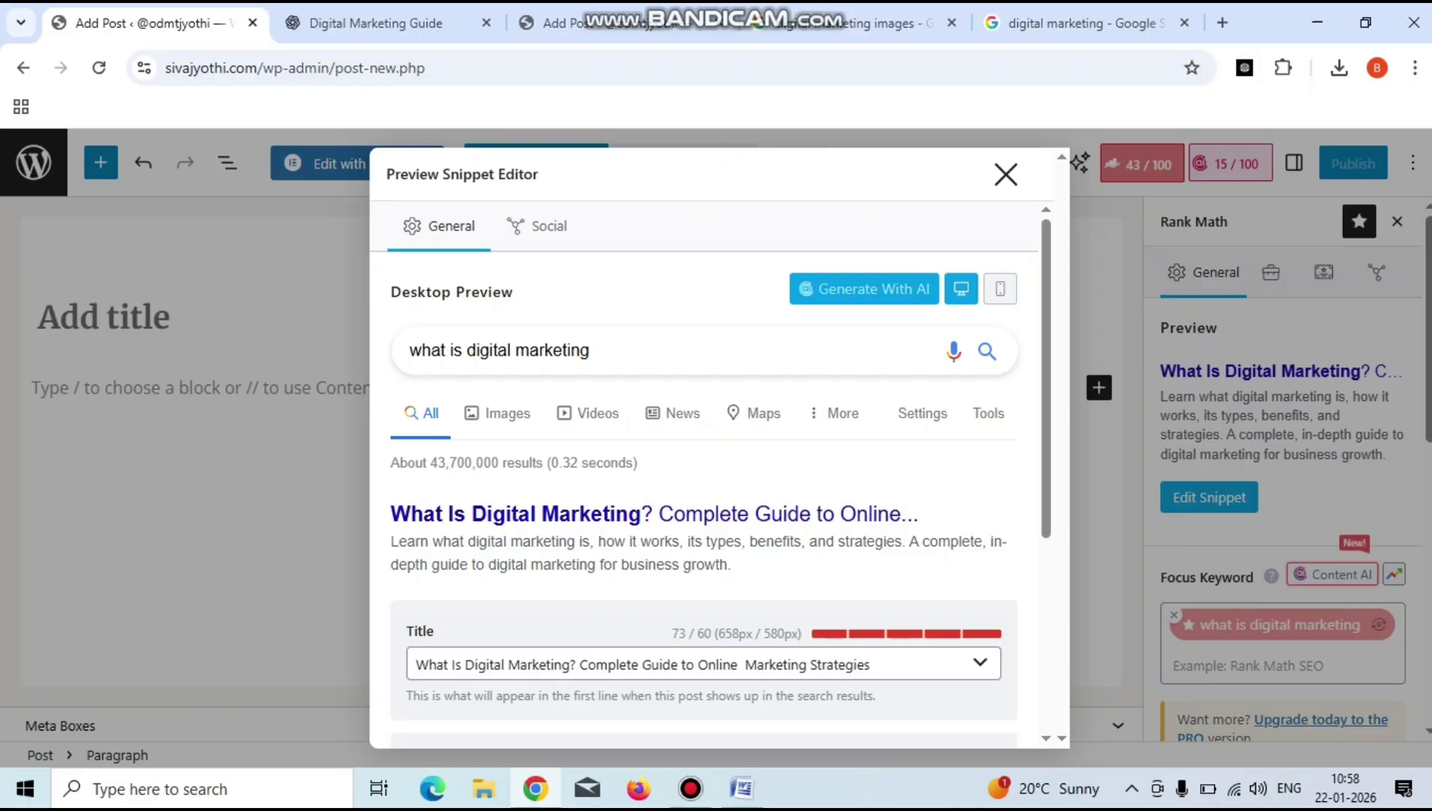
pyautogui.click(1000, 288)
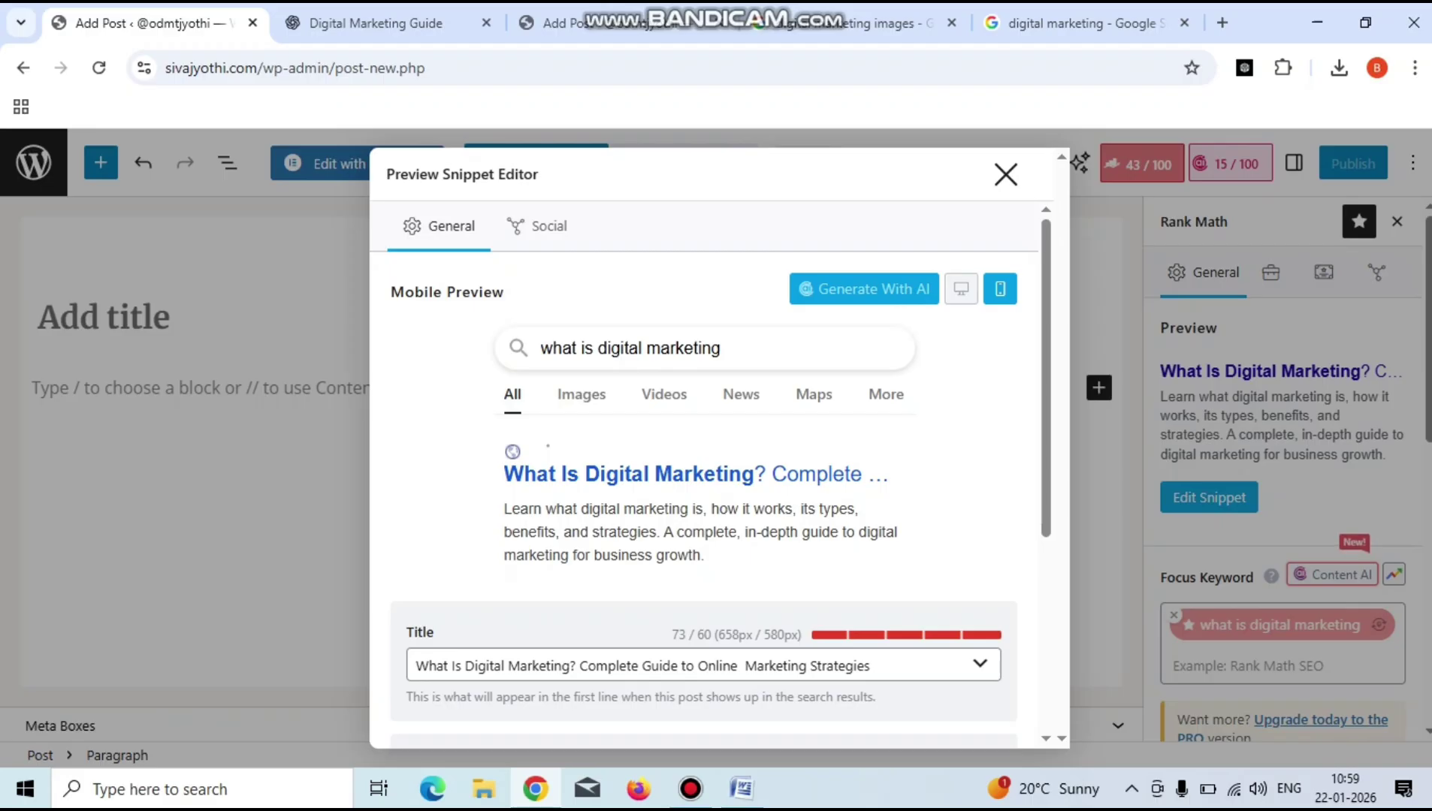
pyautogui.click(1005, 174)
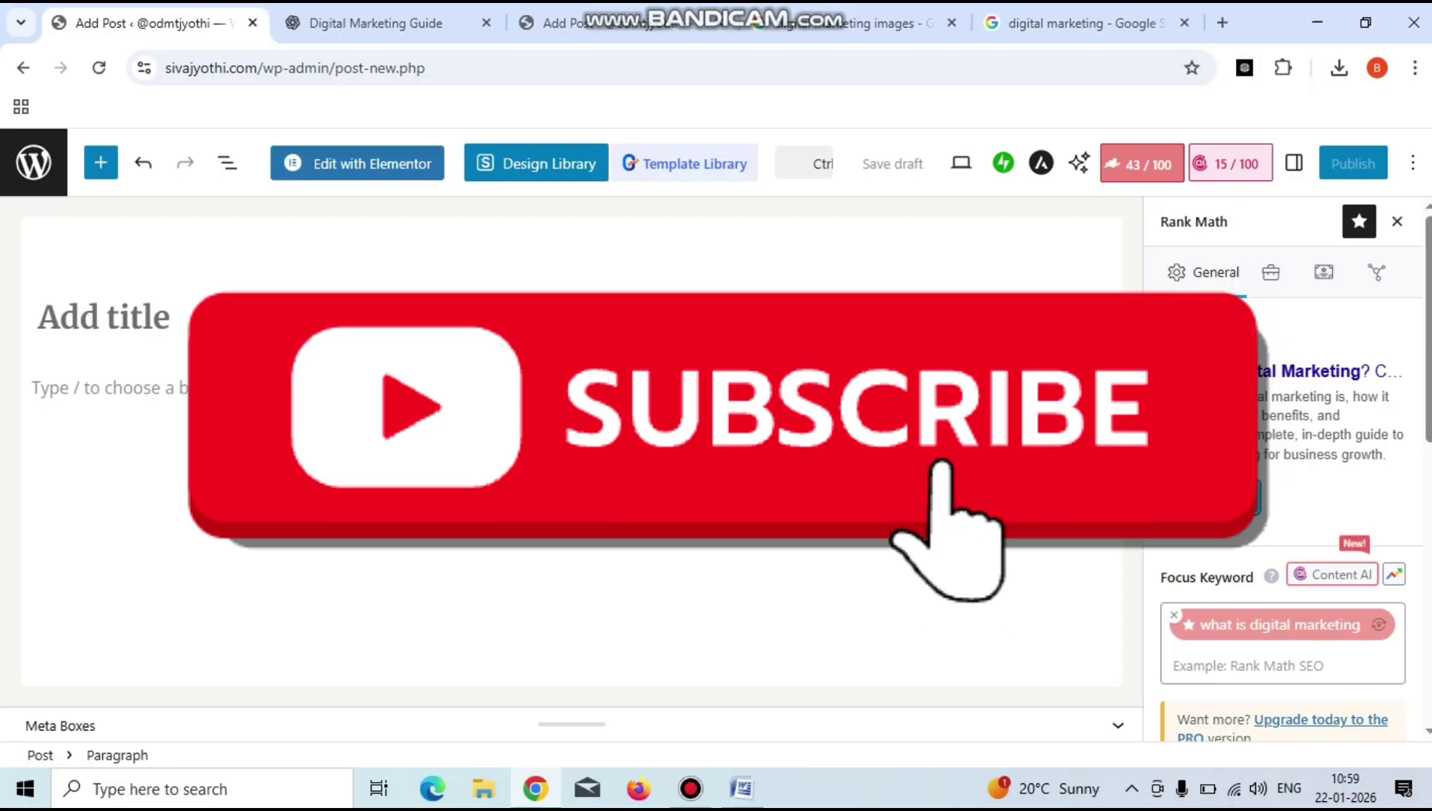
pyautogui.scroll(-5, 1282, 488)
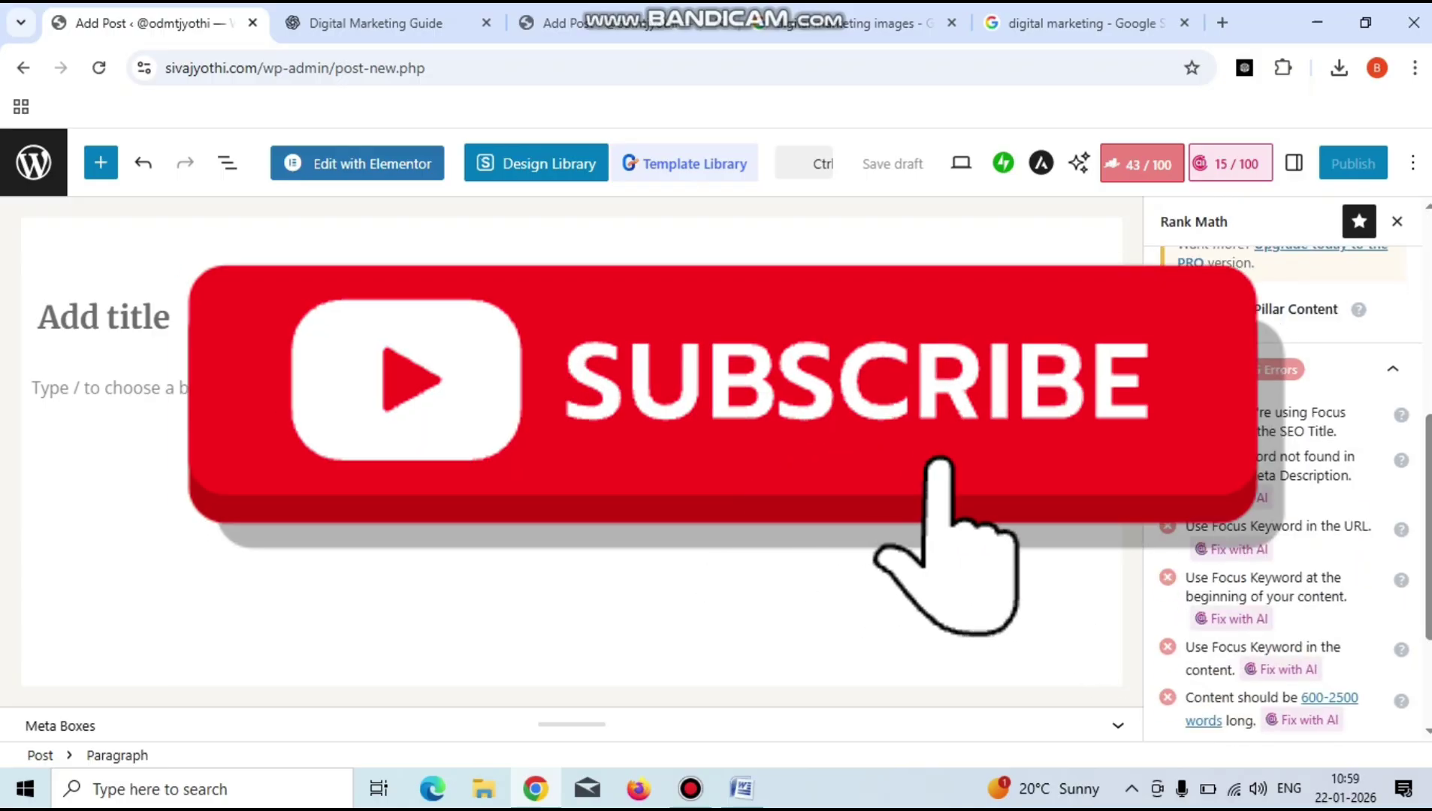
# Examine the ChatGPT article's title, headings and sections from the introduction through email marketing as source content for the untitled post.
pyautogui.click(300, 318)
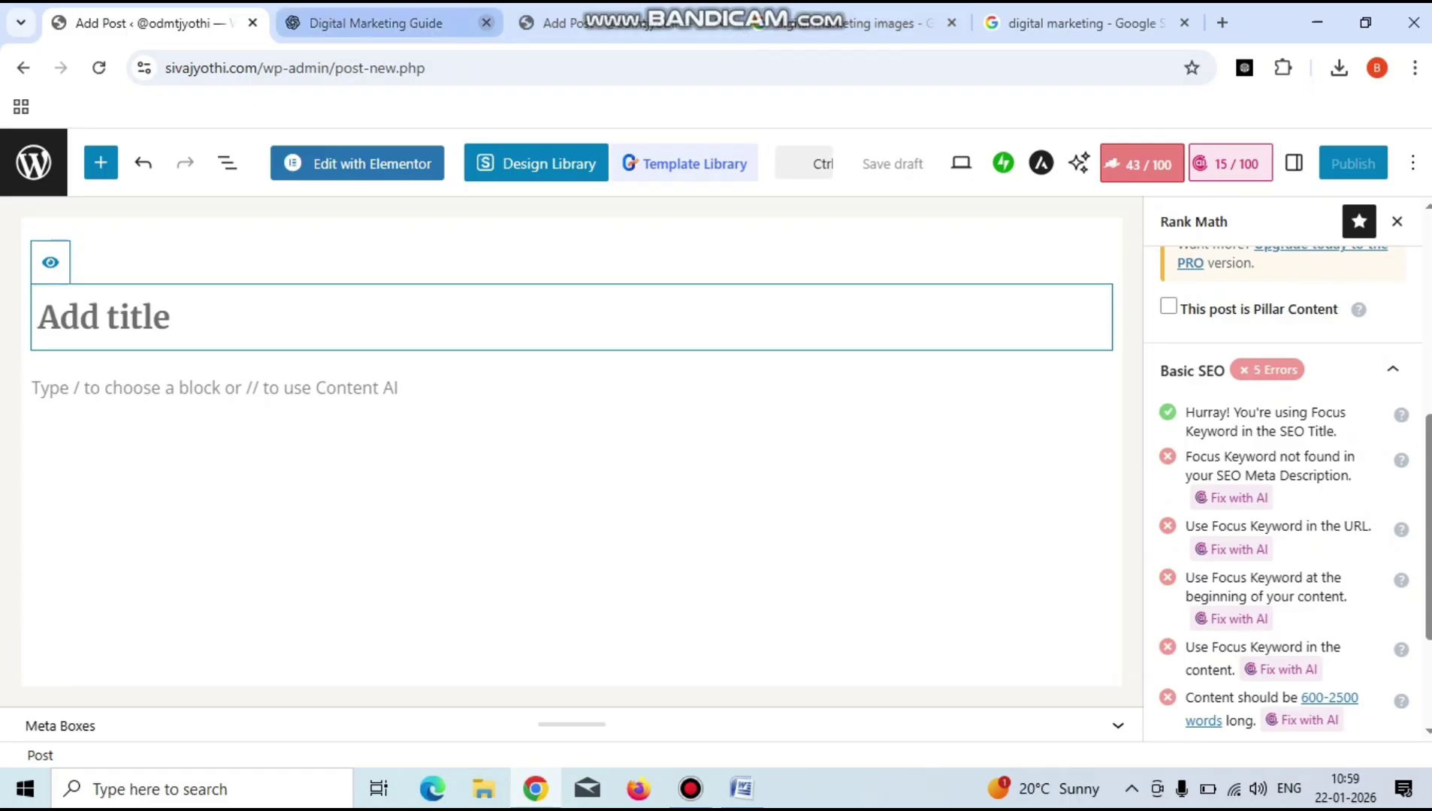
pyautogui.click(375, 22)
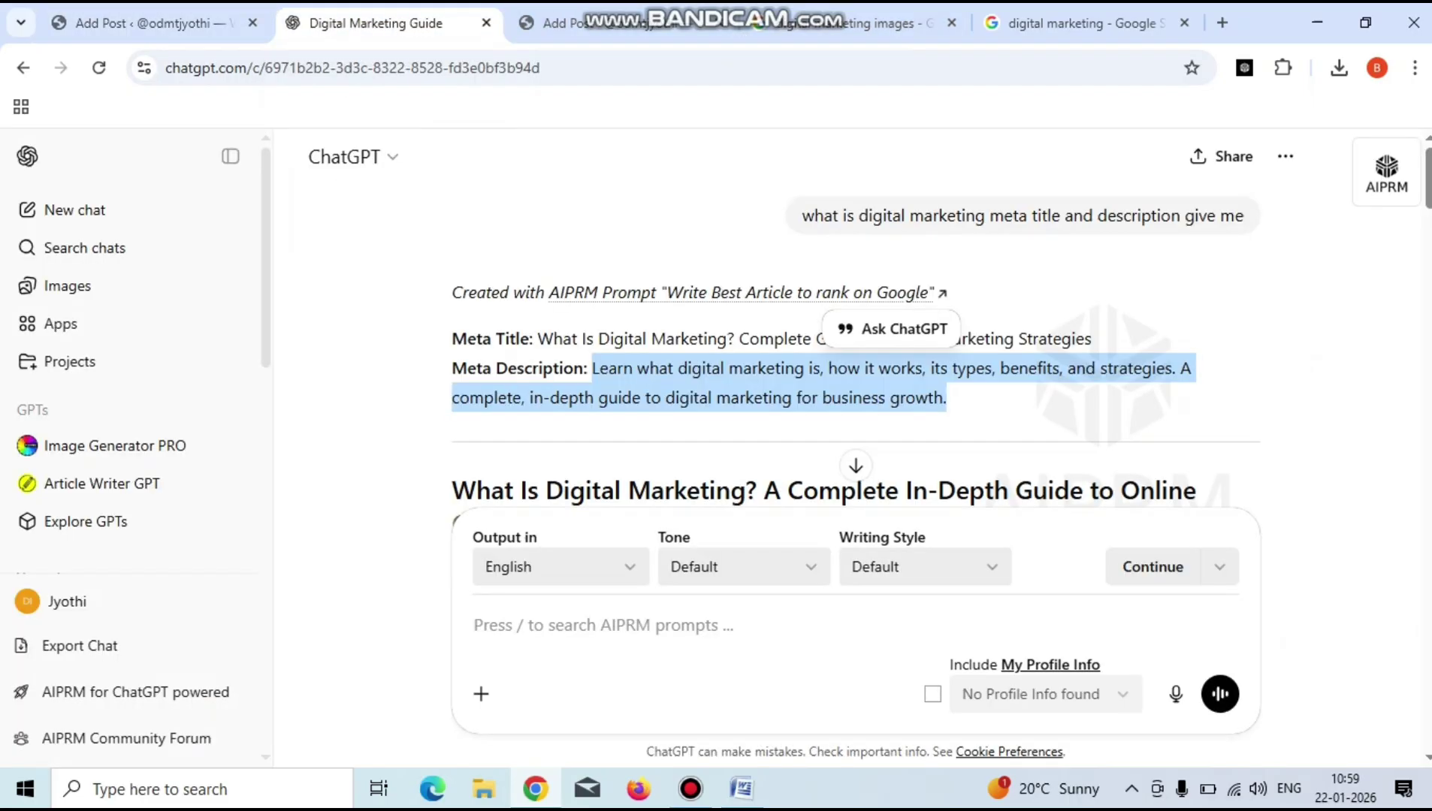
pyautogui.scroll(-5, 855, 338)
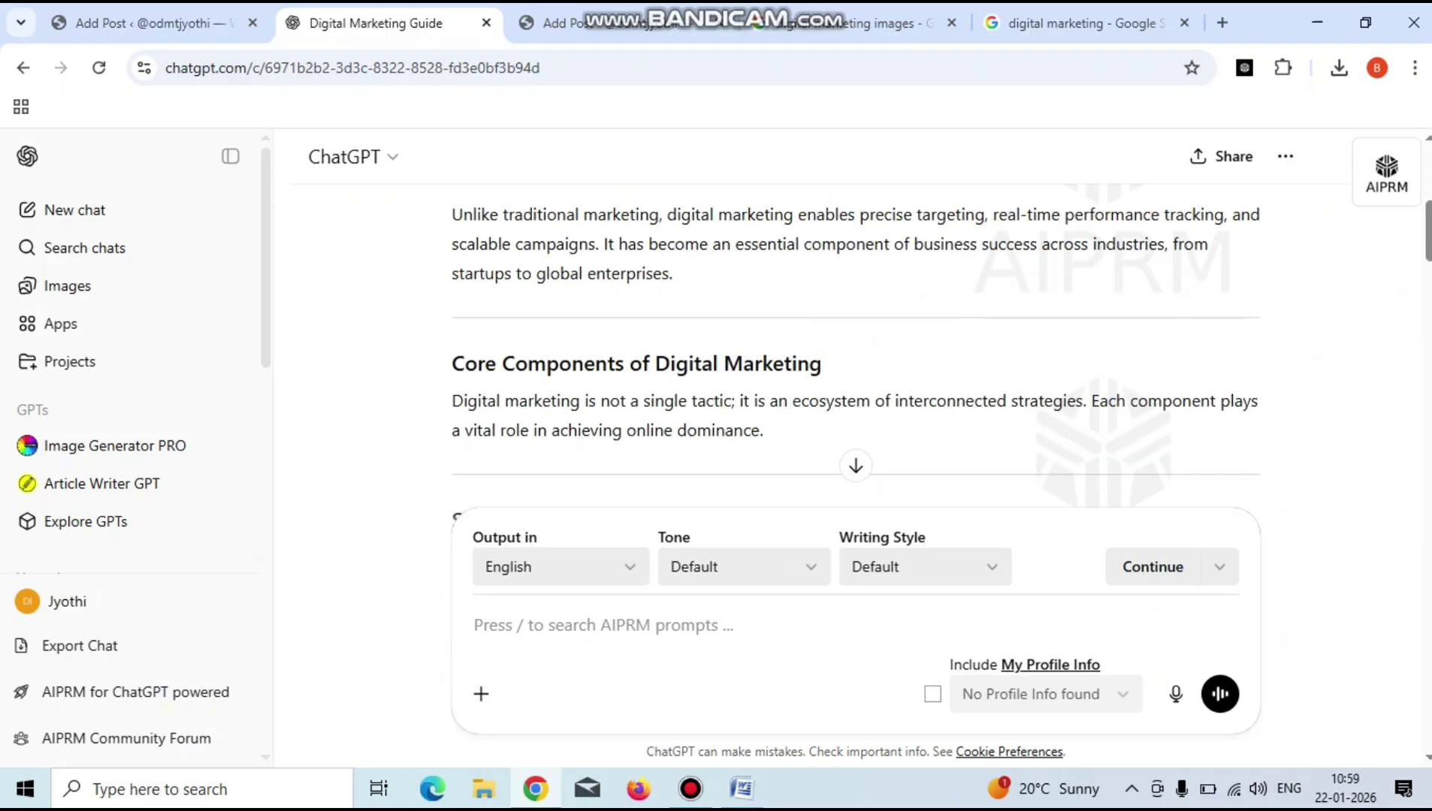
pyautogui.scroll(-3, 855, 338)
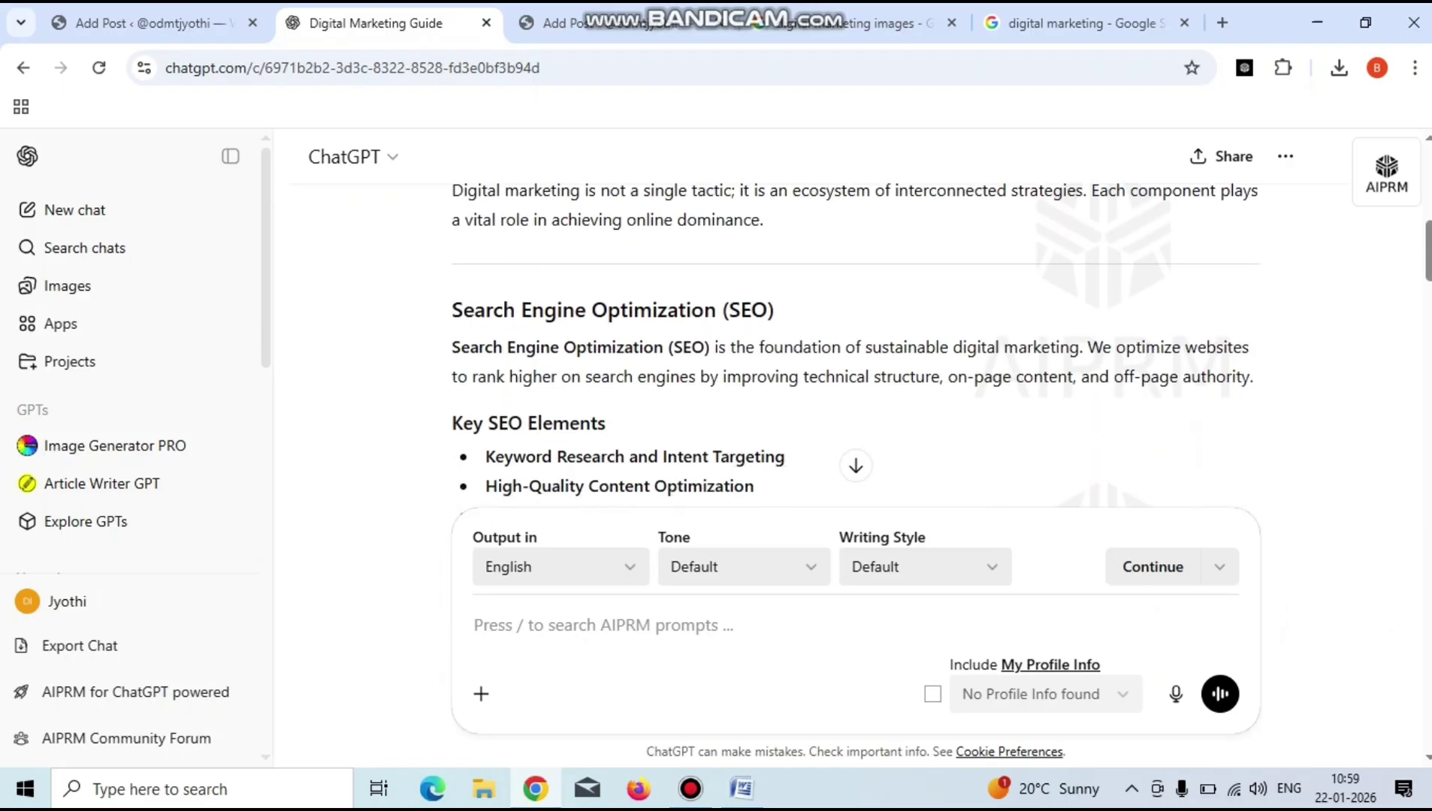
pyautogui.scroll(-1, 856, 345)
pyautogui.scroll(-3, 856, 346)
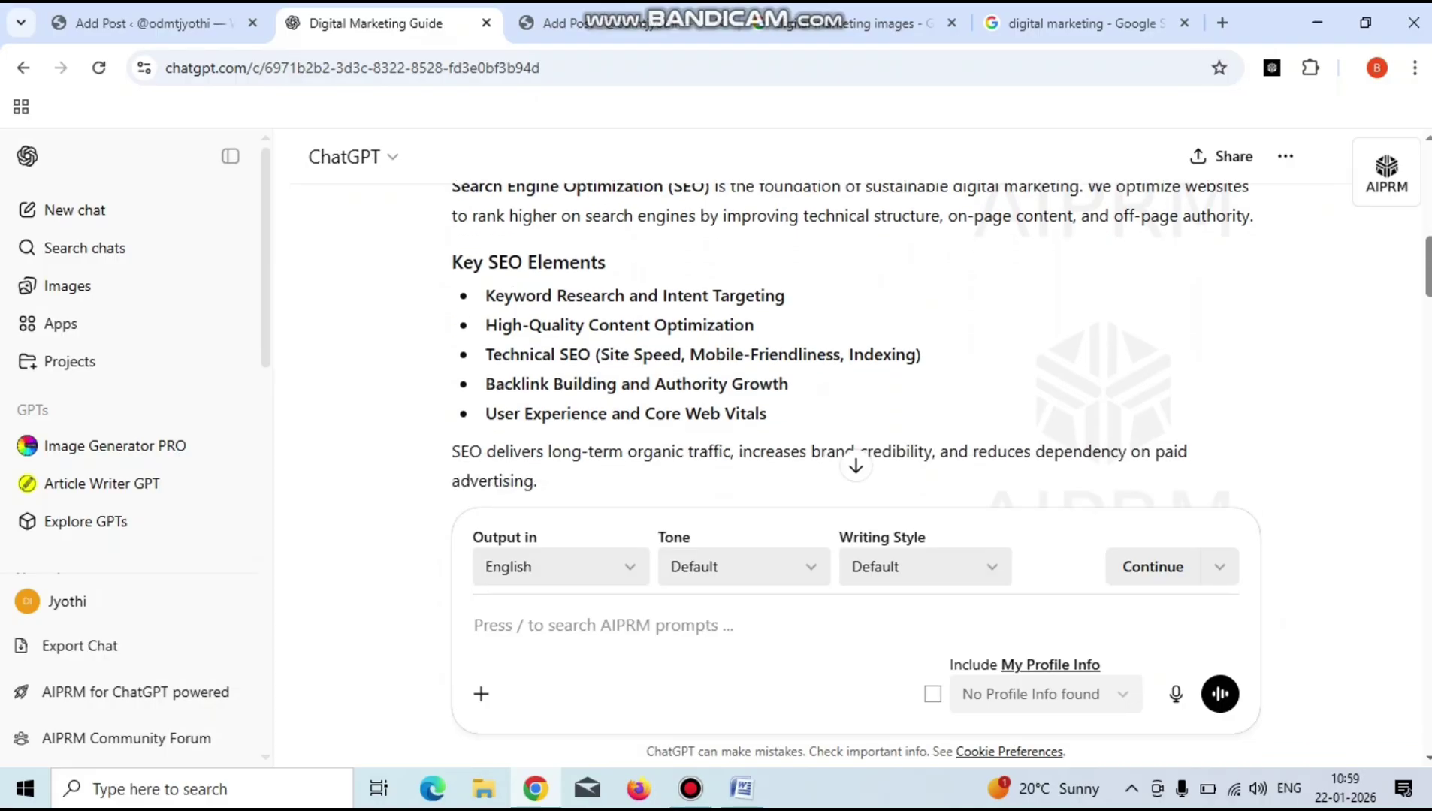
pyautogui.scroll(-3, 855, 345)
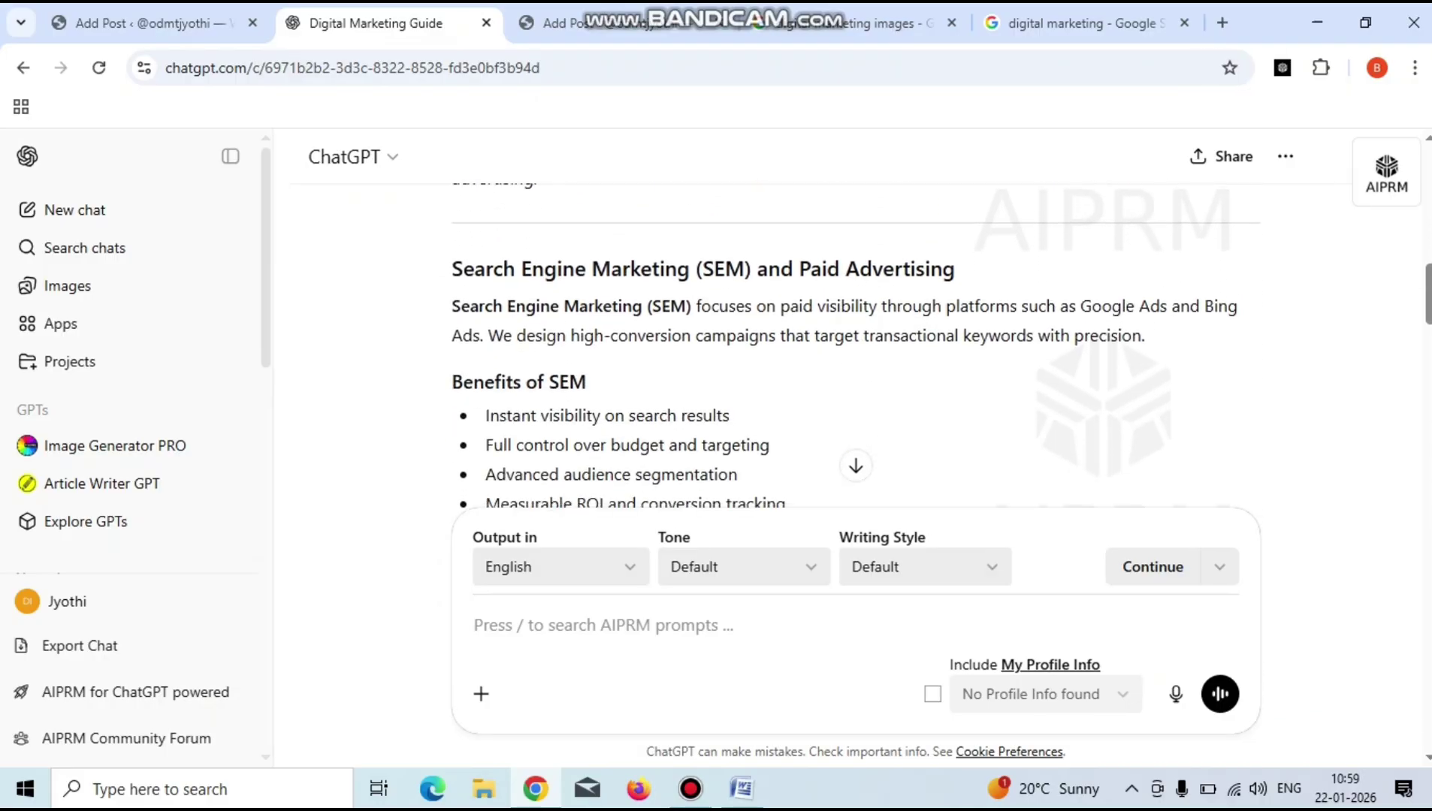
pyautogui.scroll(-2, 856, 345)
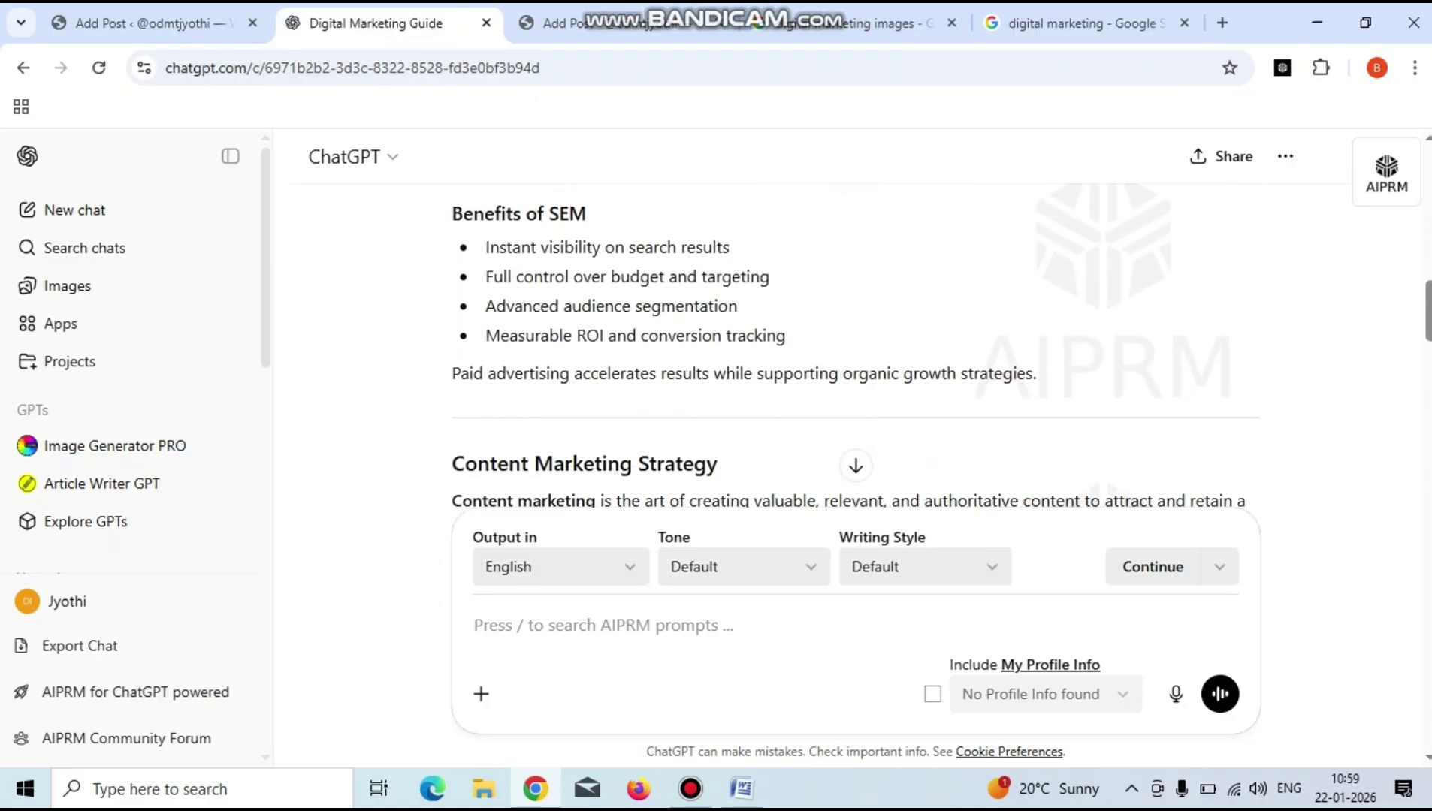
pyautogui.scroll(-10, 856, 345)
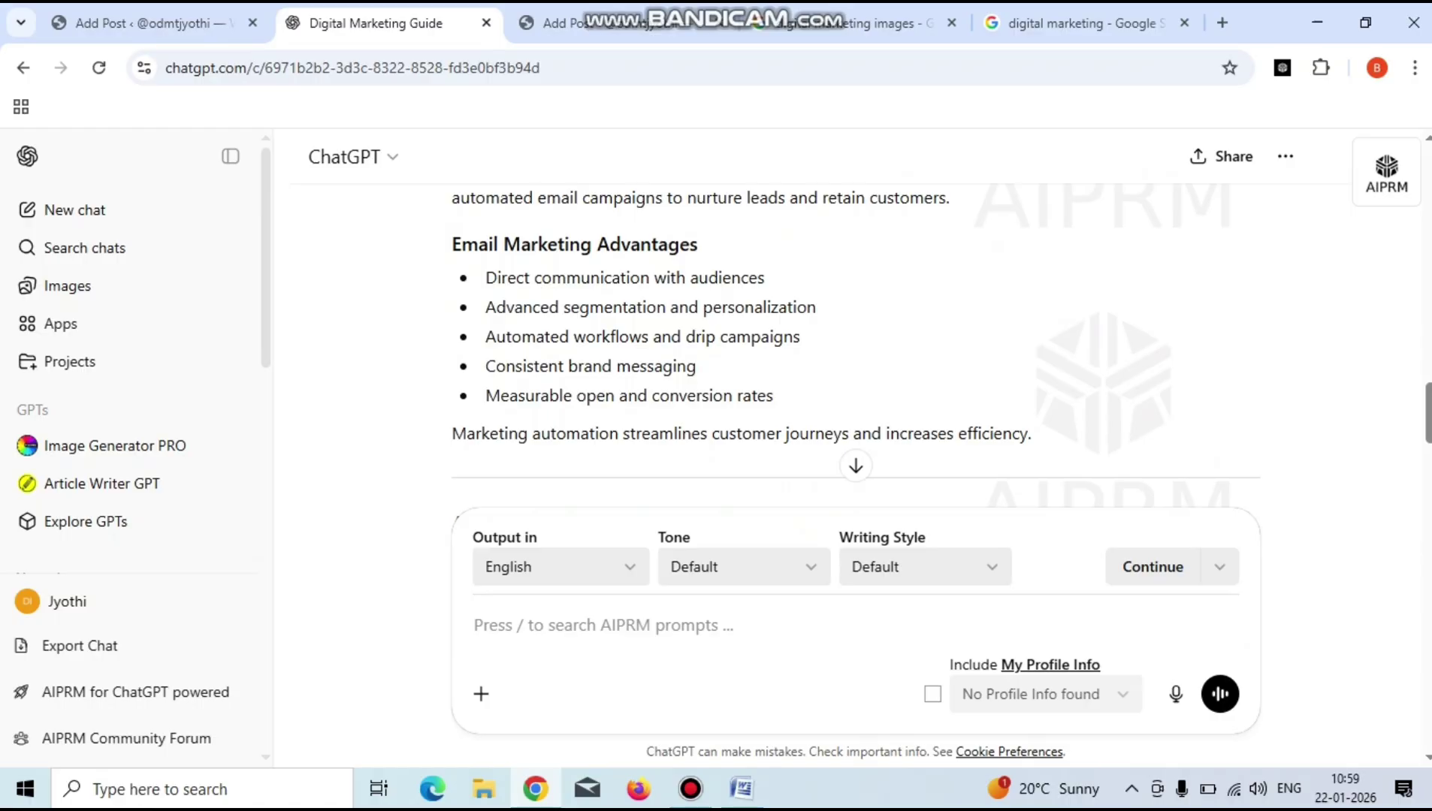
pyautogui.scroll(15, 856, 345)
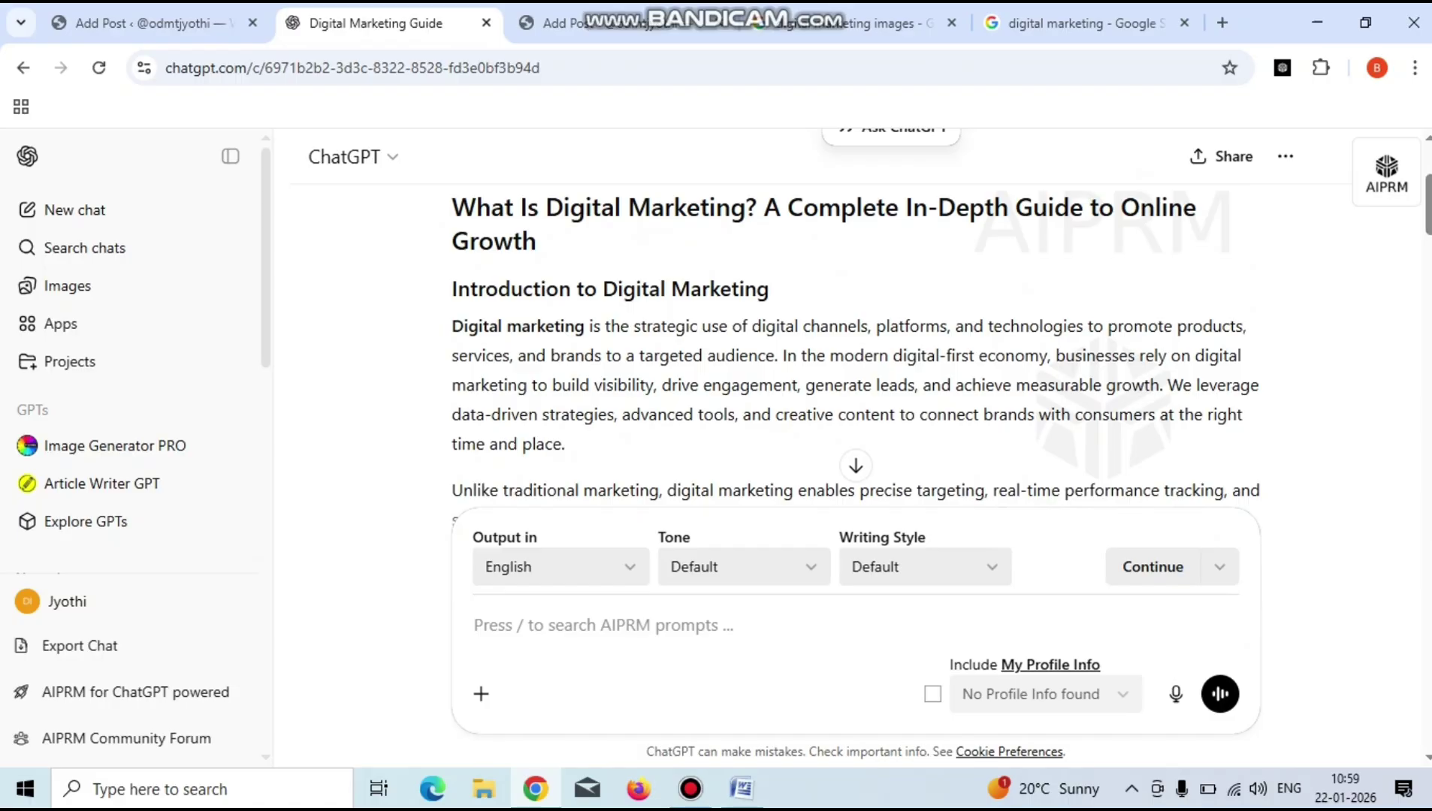
pyautogui.scroll(3, 855, 317)
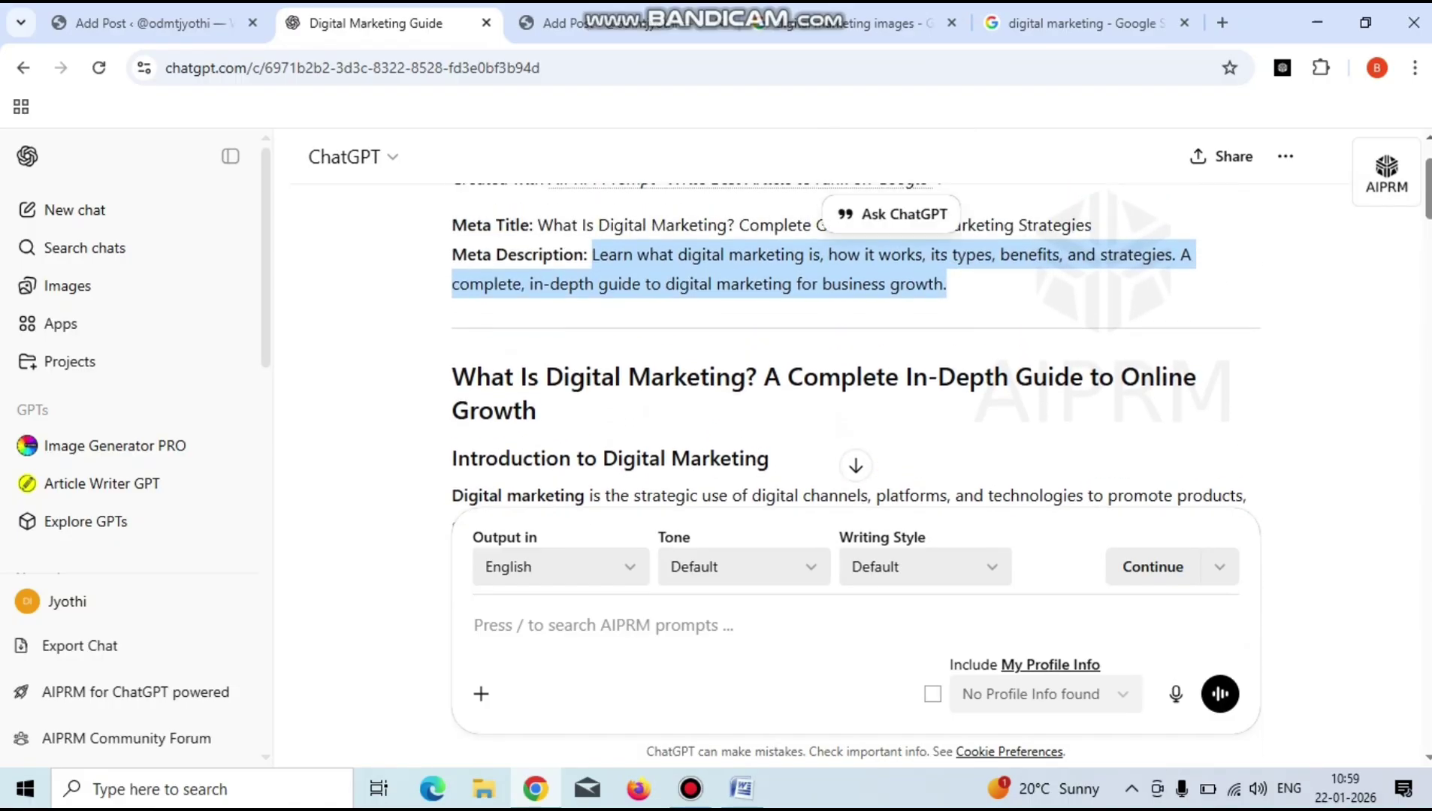
pyautogui.scroll(1, 854, 338)
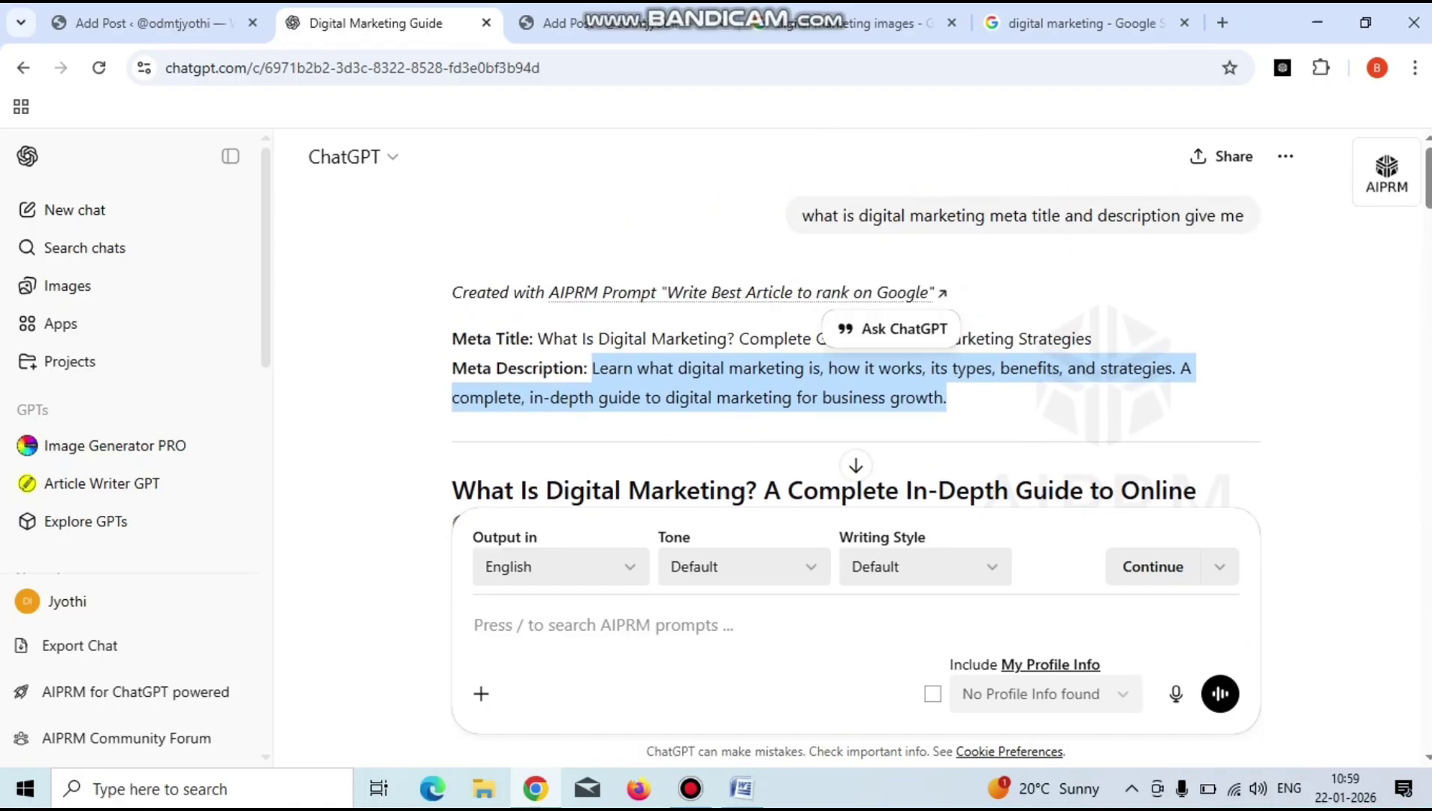
pyautogui.scroll(-6, 855, 338)
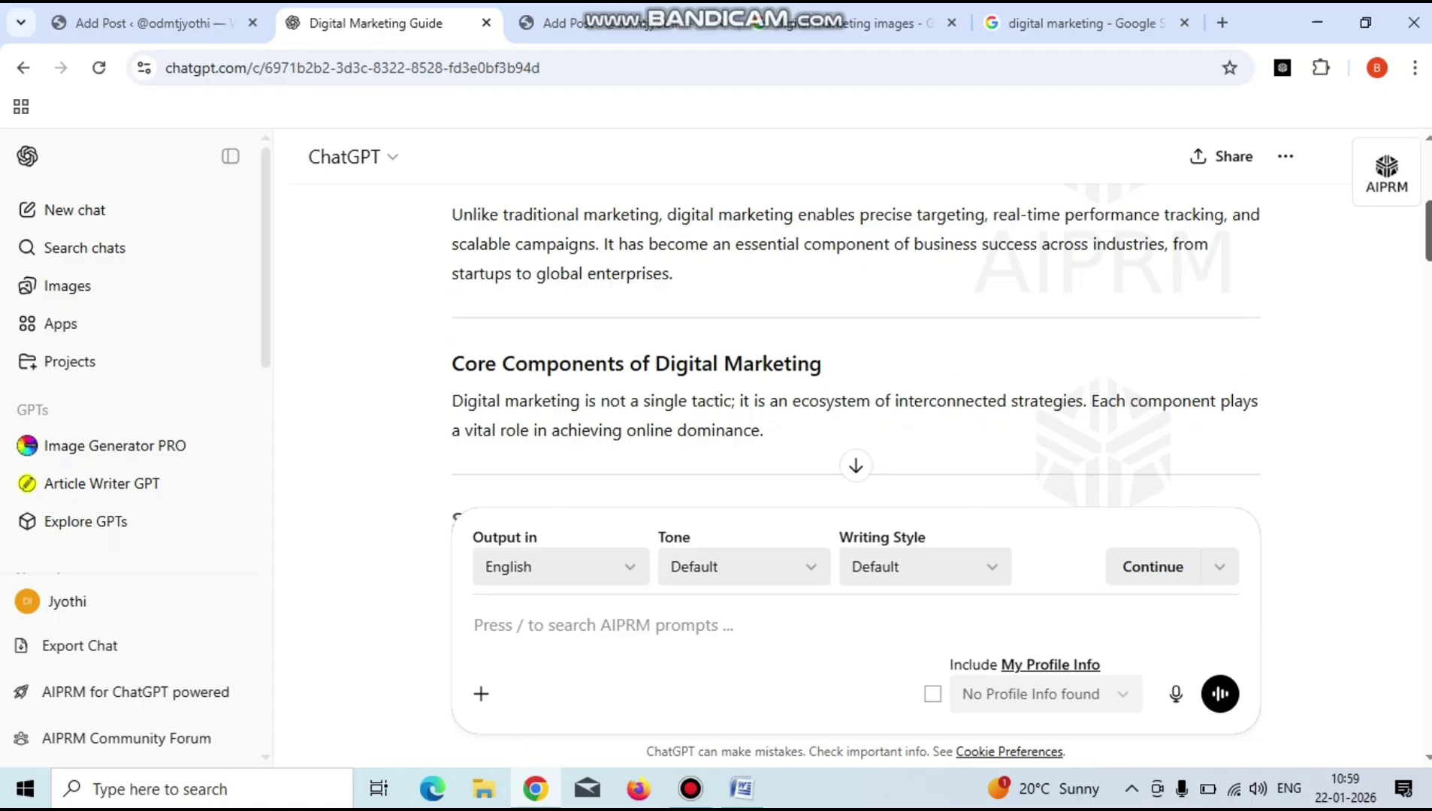
pyautogui.scroll(2, 855, 338)
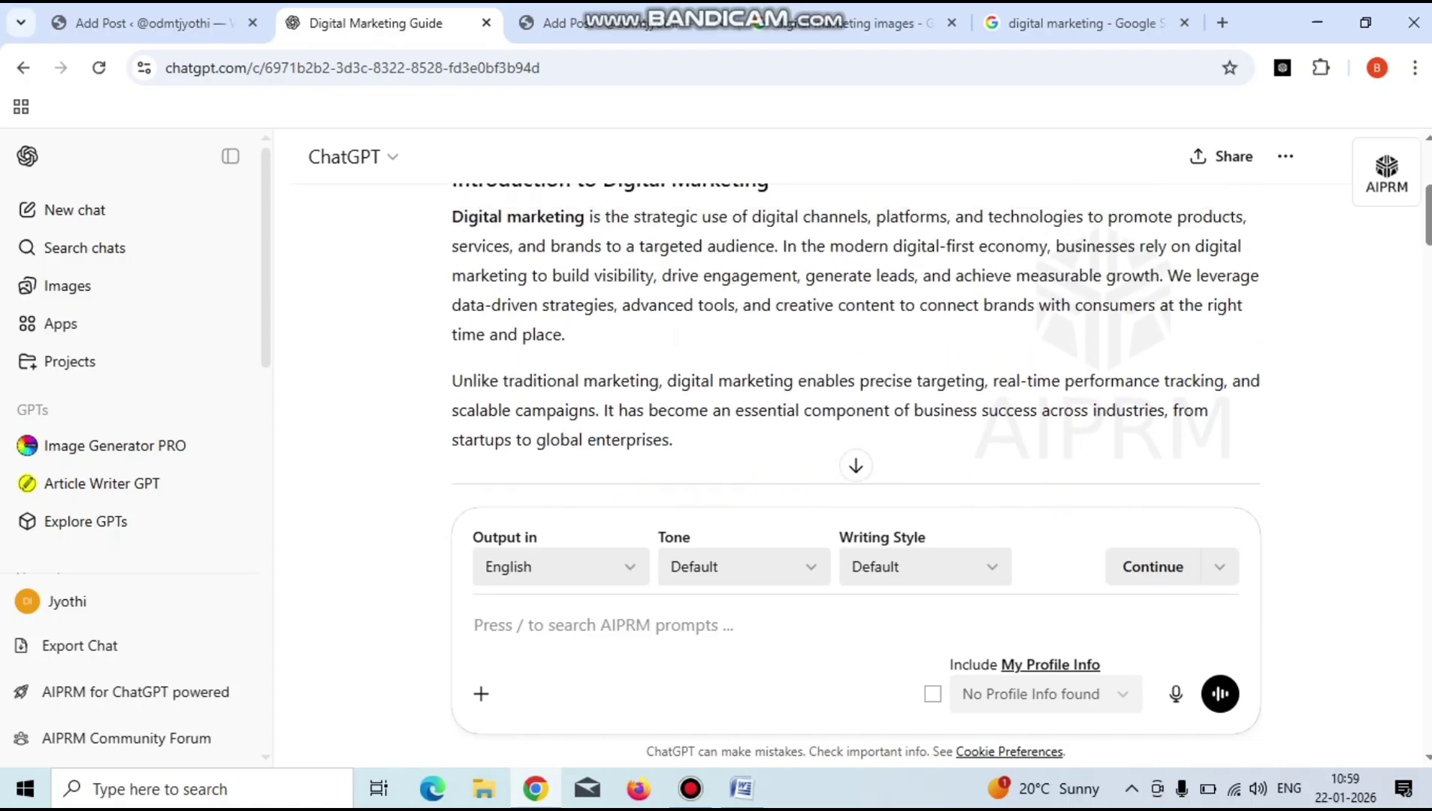
pyautogui.scroll(6, 855, 338)
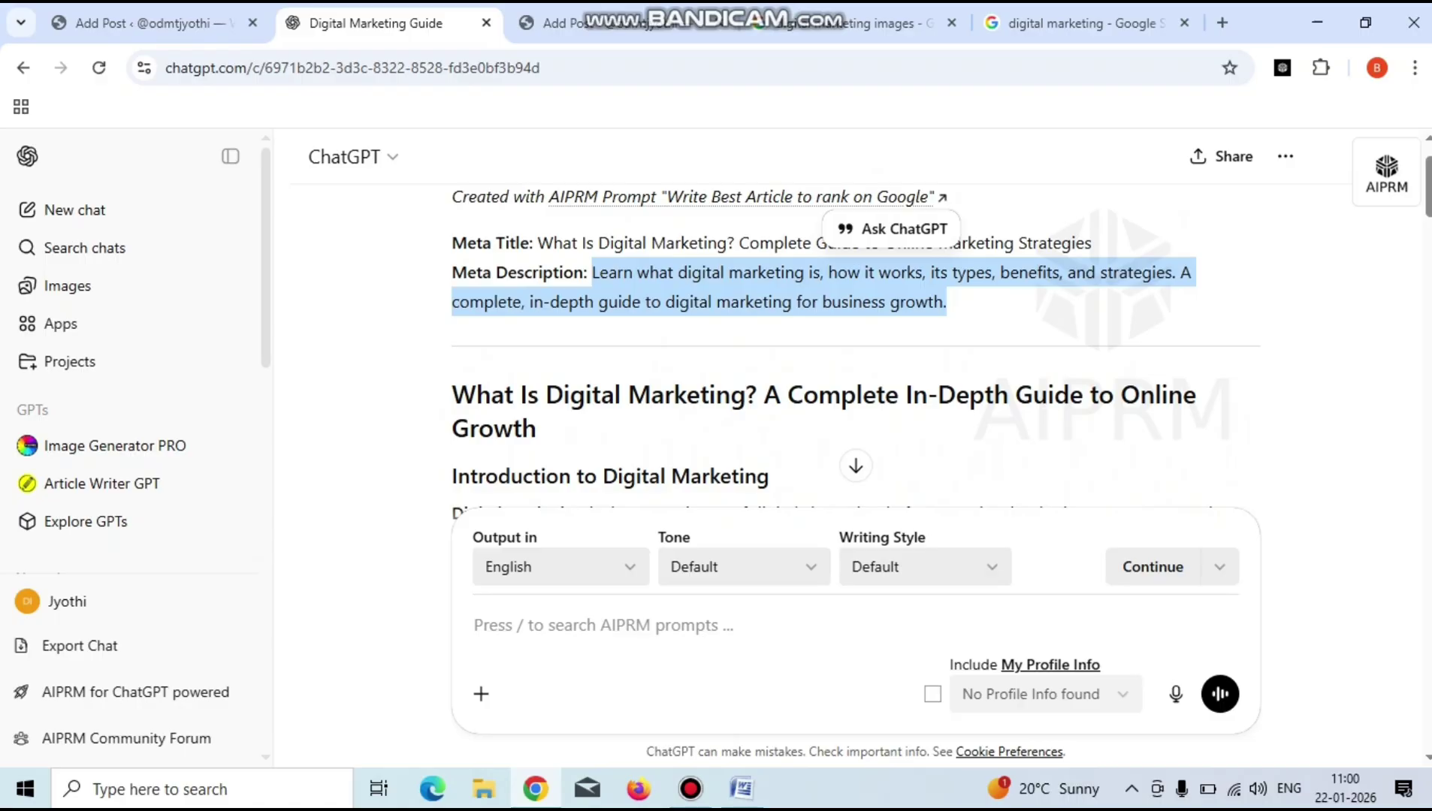
pyautogui.press('Escape')
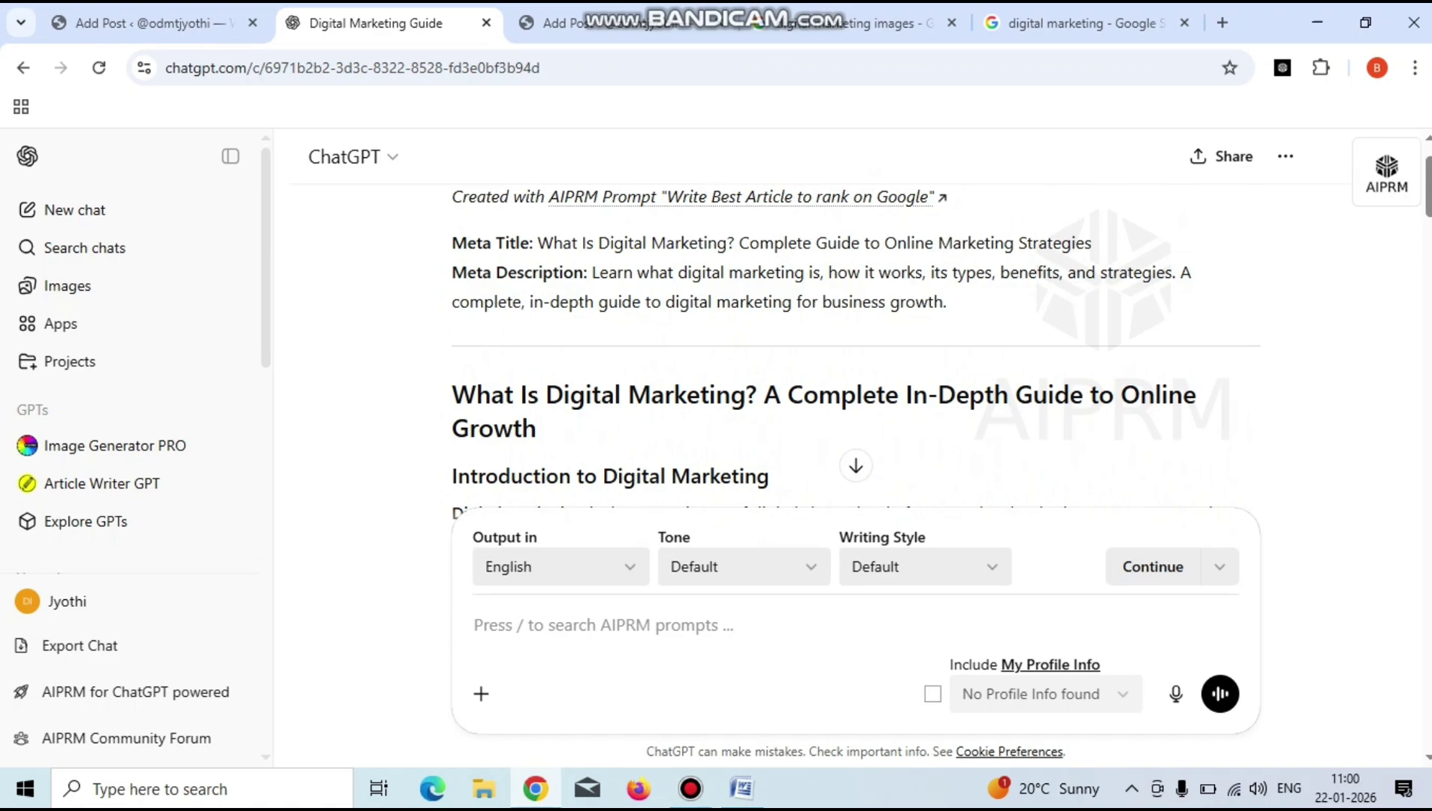
pyautogui.scroll(-5, 856, 338)
pyautogui.scroll(-5, 856, 338)
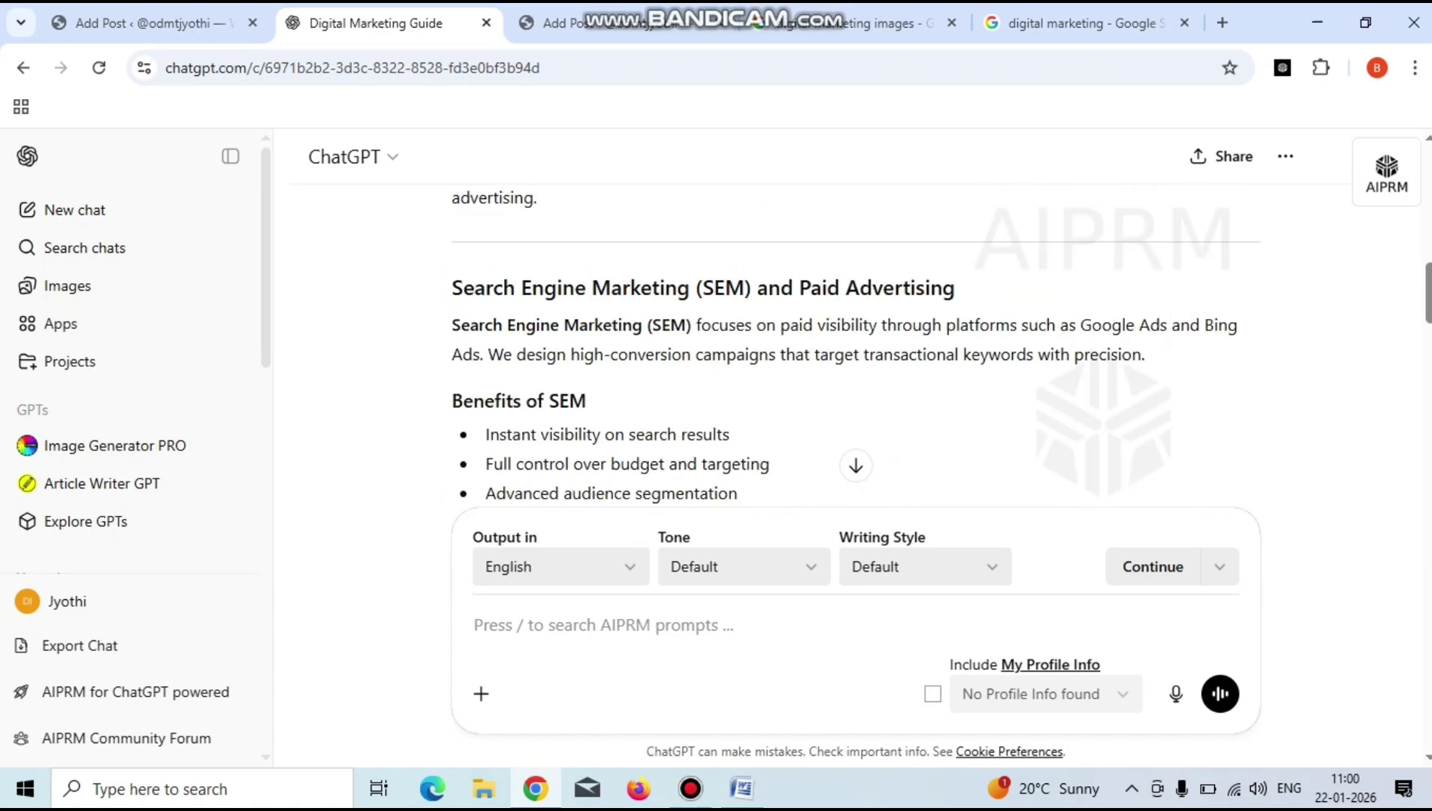
pyautogui.scroll(-10, 855, 338)
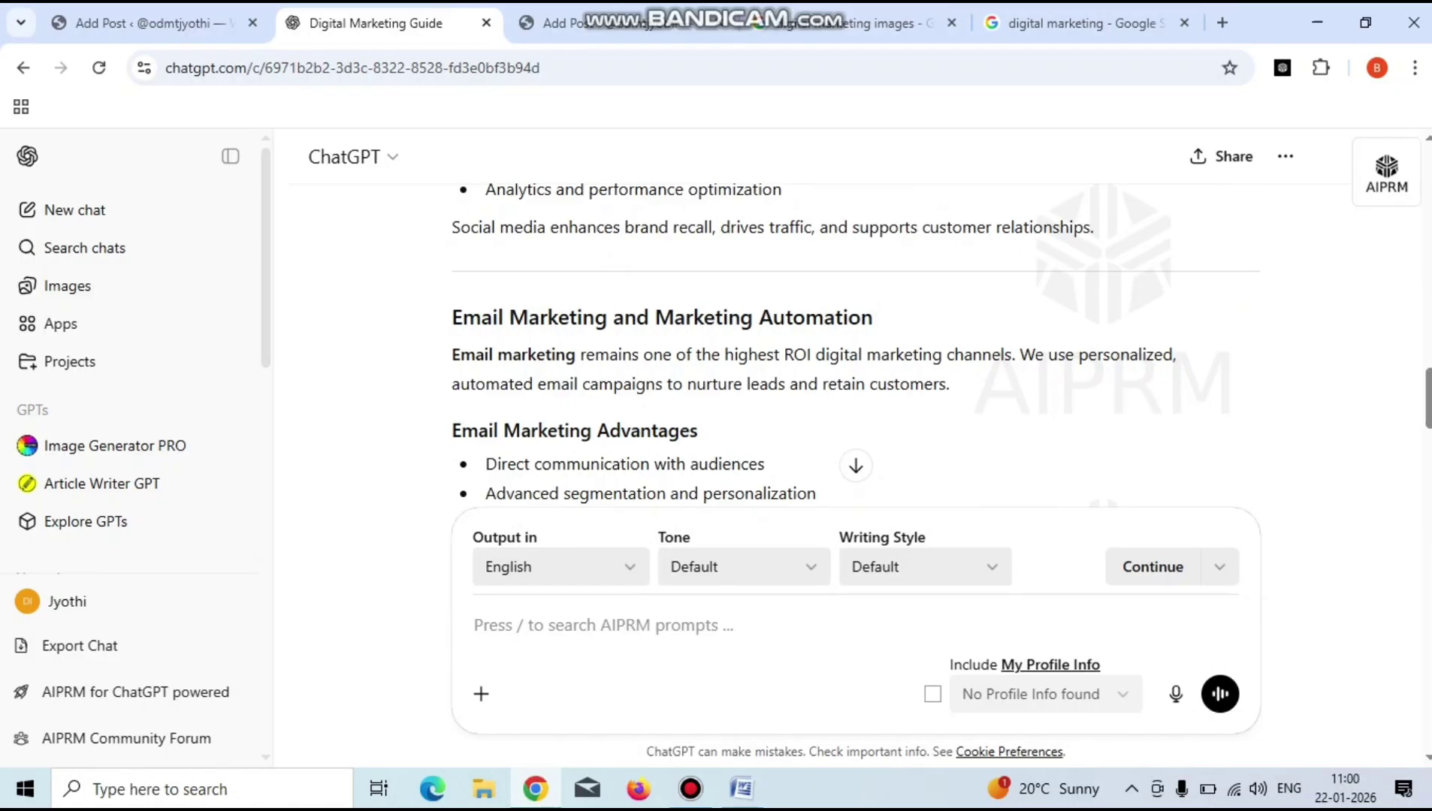
pyautogui.scroll(7, 855, 338)
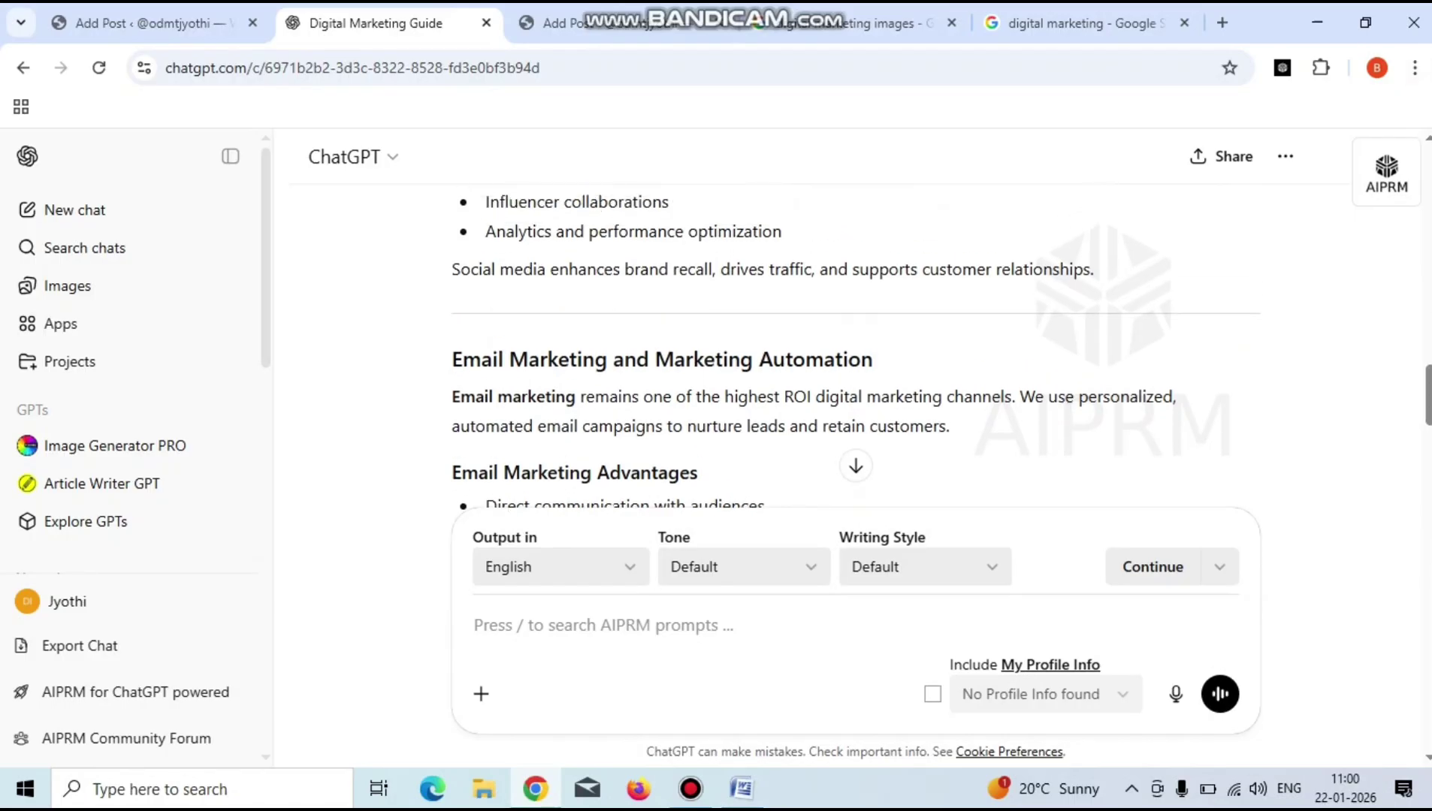
pyautogui.scroll(5, 855, 338)
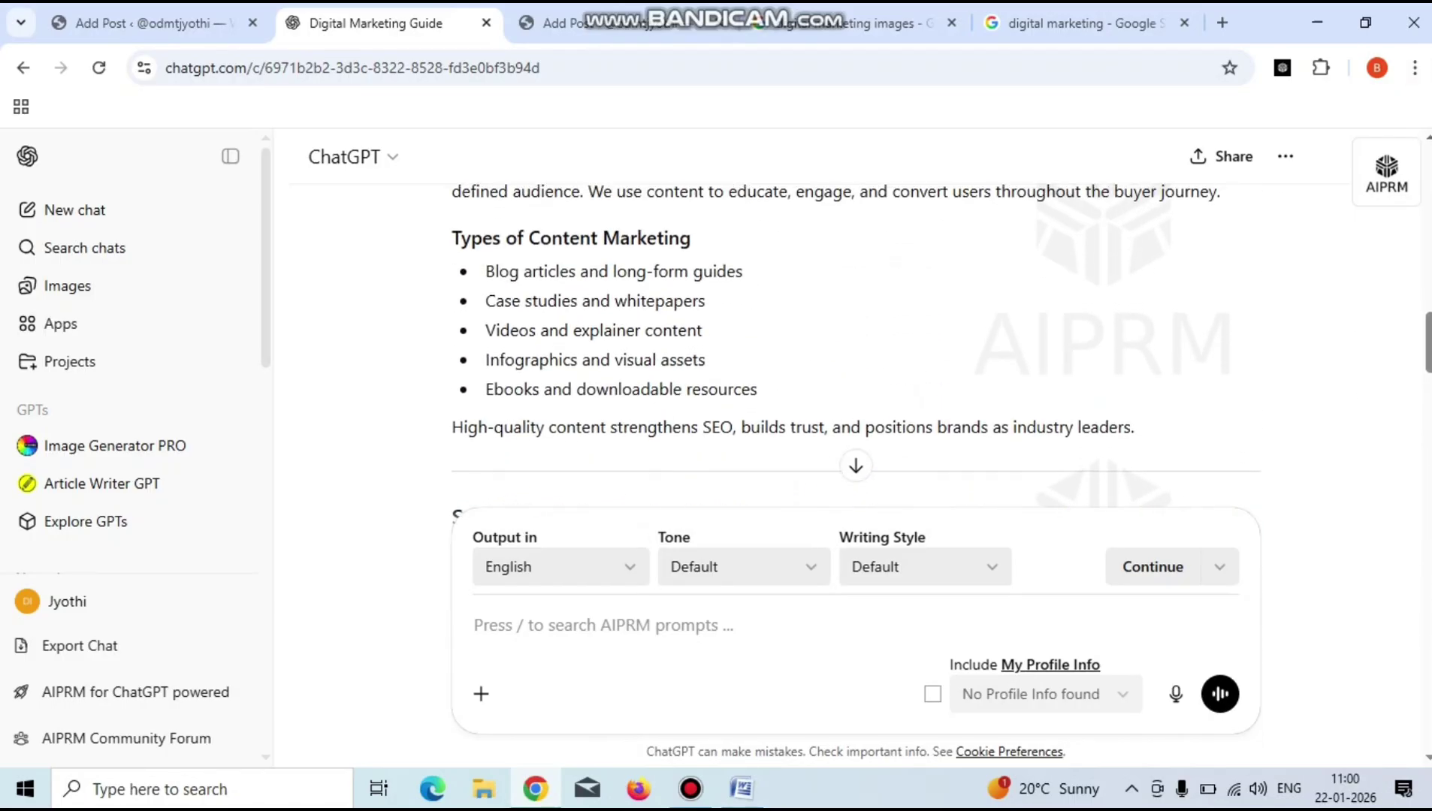
pyautogui.scroll(6, 856, 344)
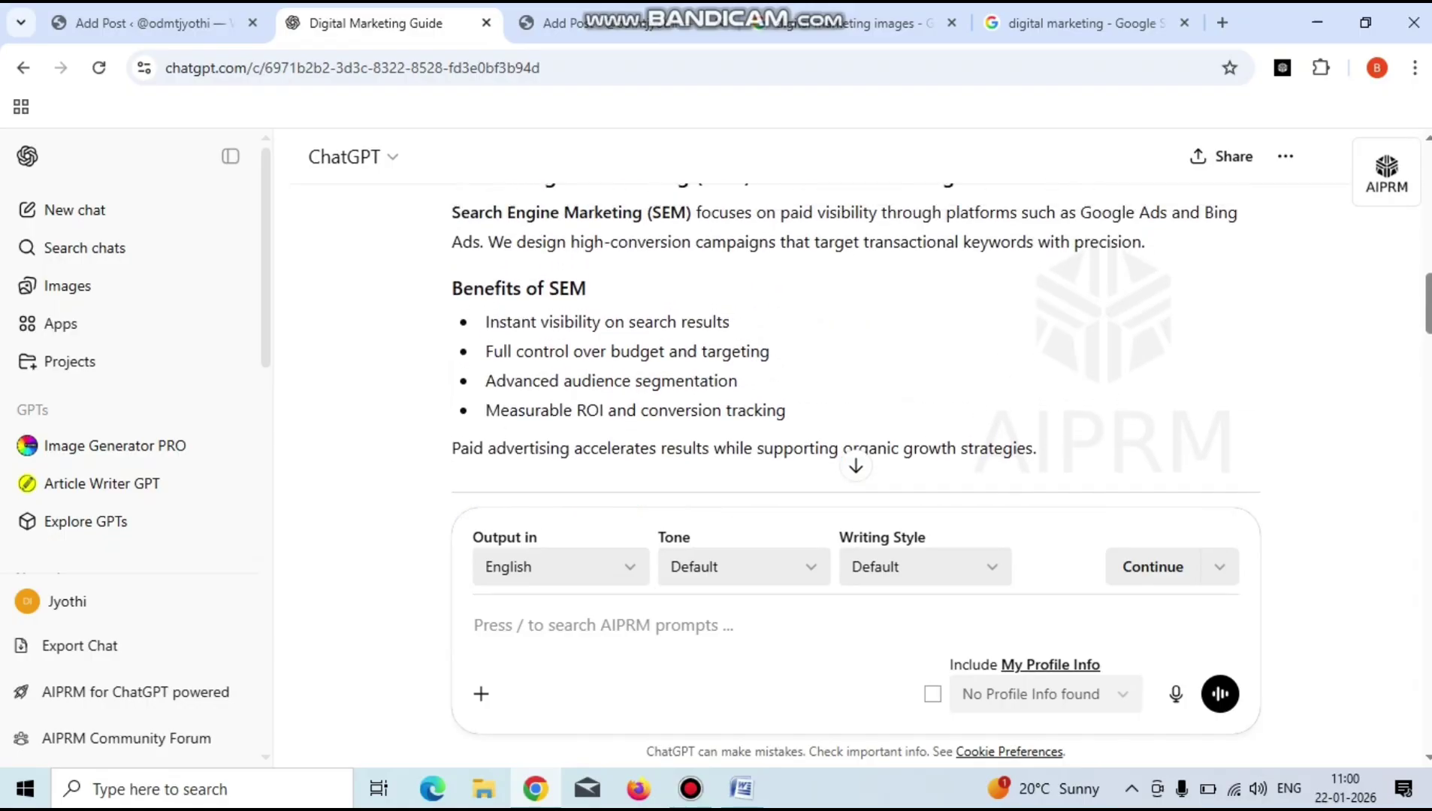
pyautogui.scroll(6, 856, 344)
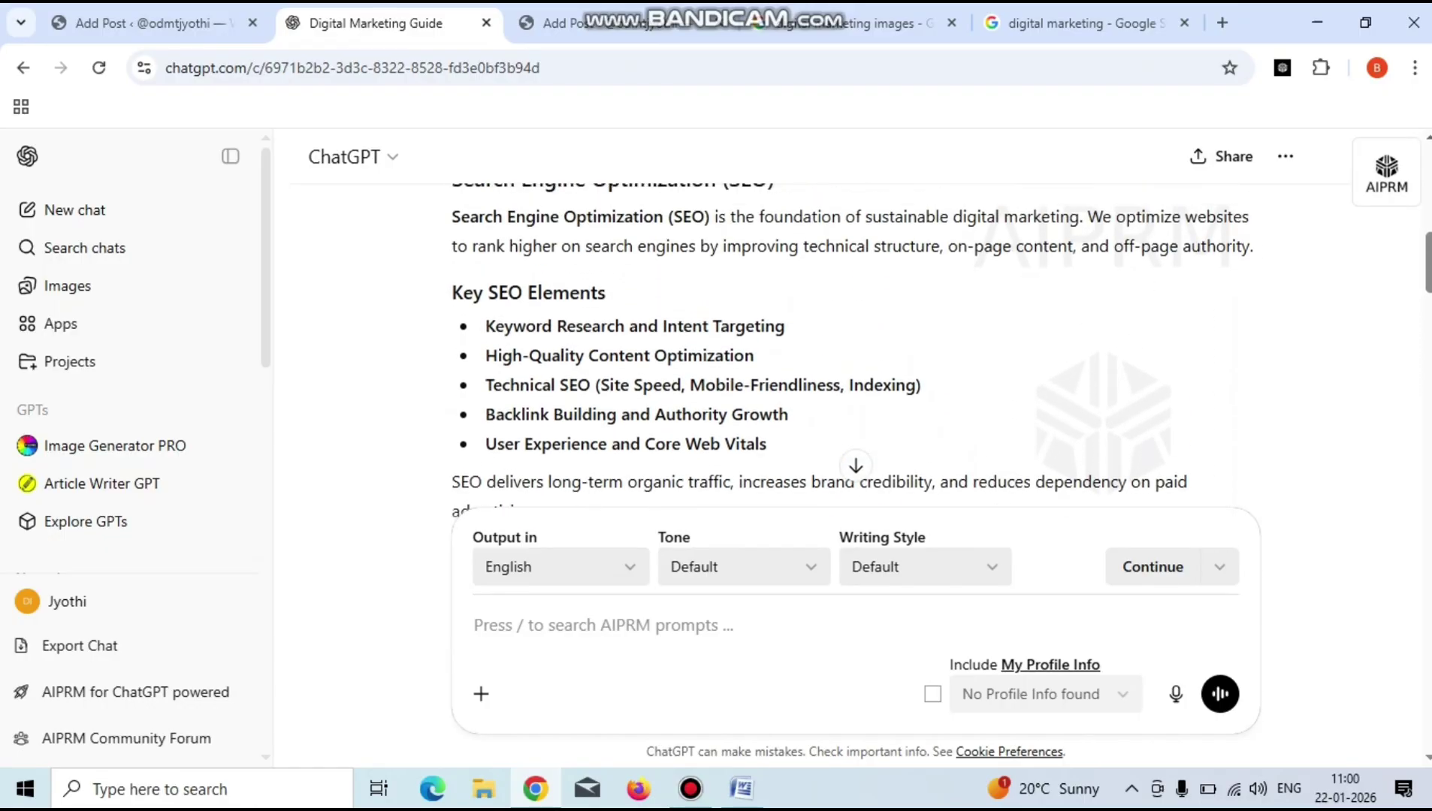
pyautogui.scroll(2, 856, 344)
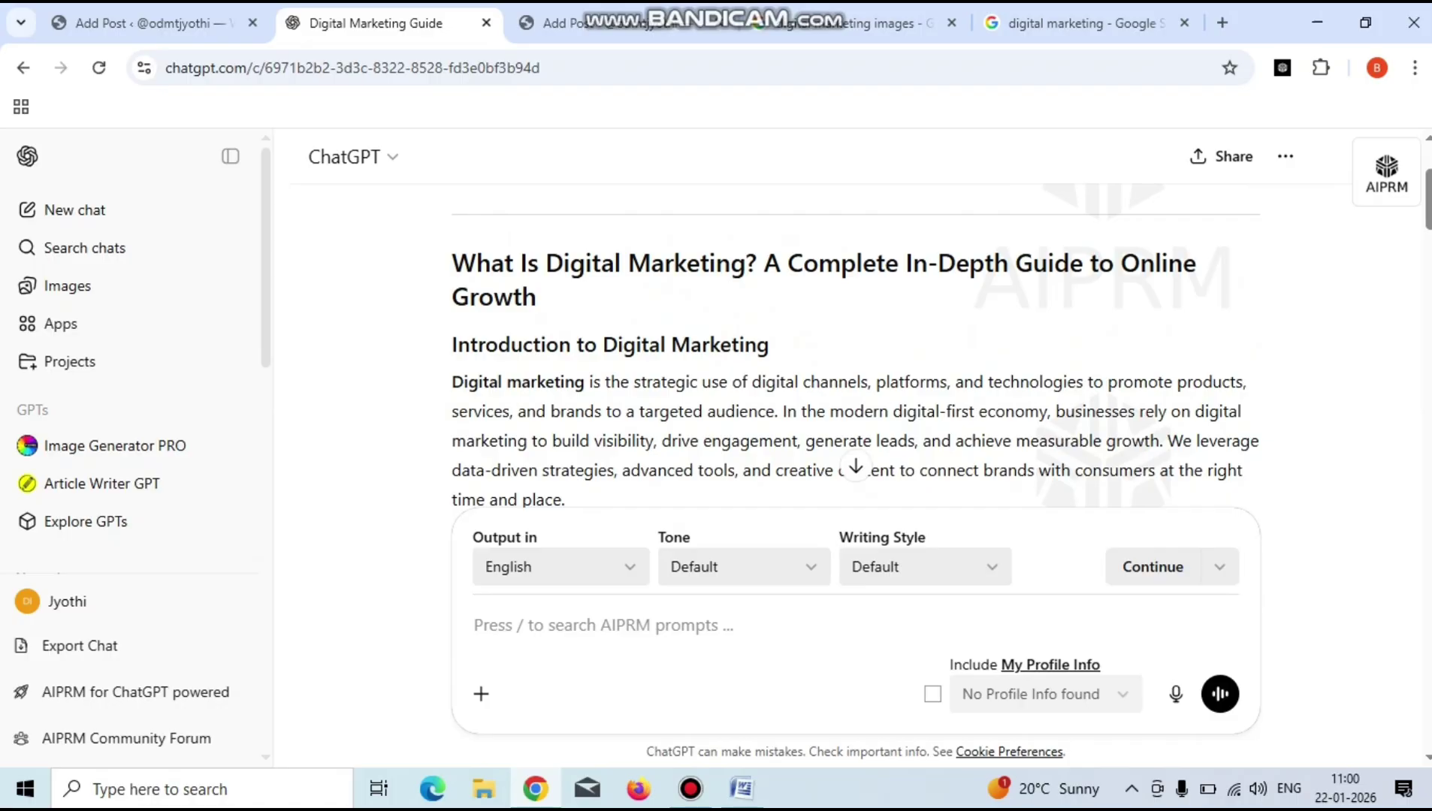
# Copy the ChatGPT article's title "What Is Digital Marketing? A Complete In-Depth Guide to Online Growth" and paste it as the post's title.
pyautogui.tripleClick(511, 297)
pyautogui.hotkey('ctrl', 'c')
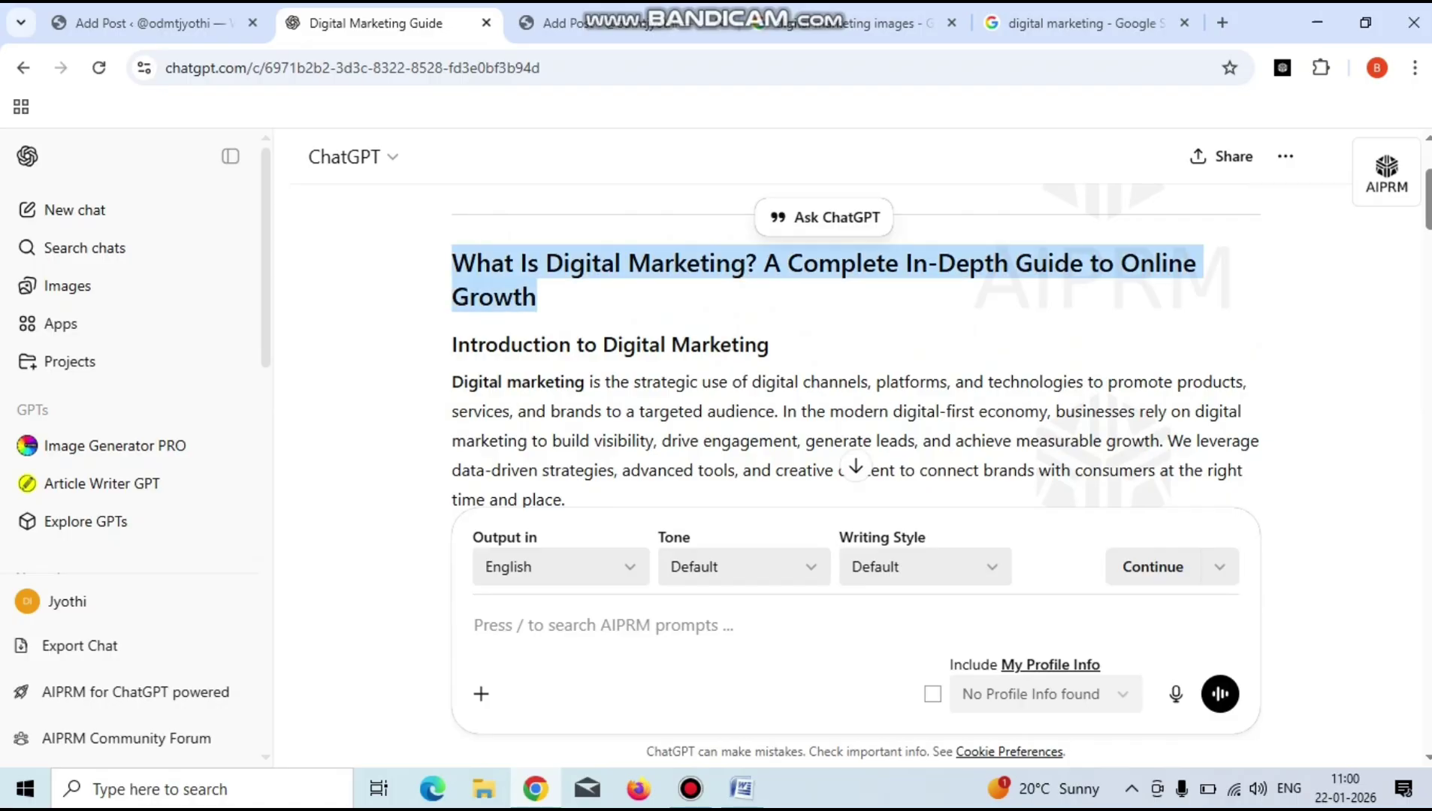
pyautogui.hotkey('ctrl', 'pageup')
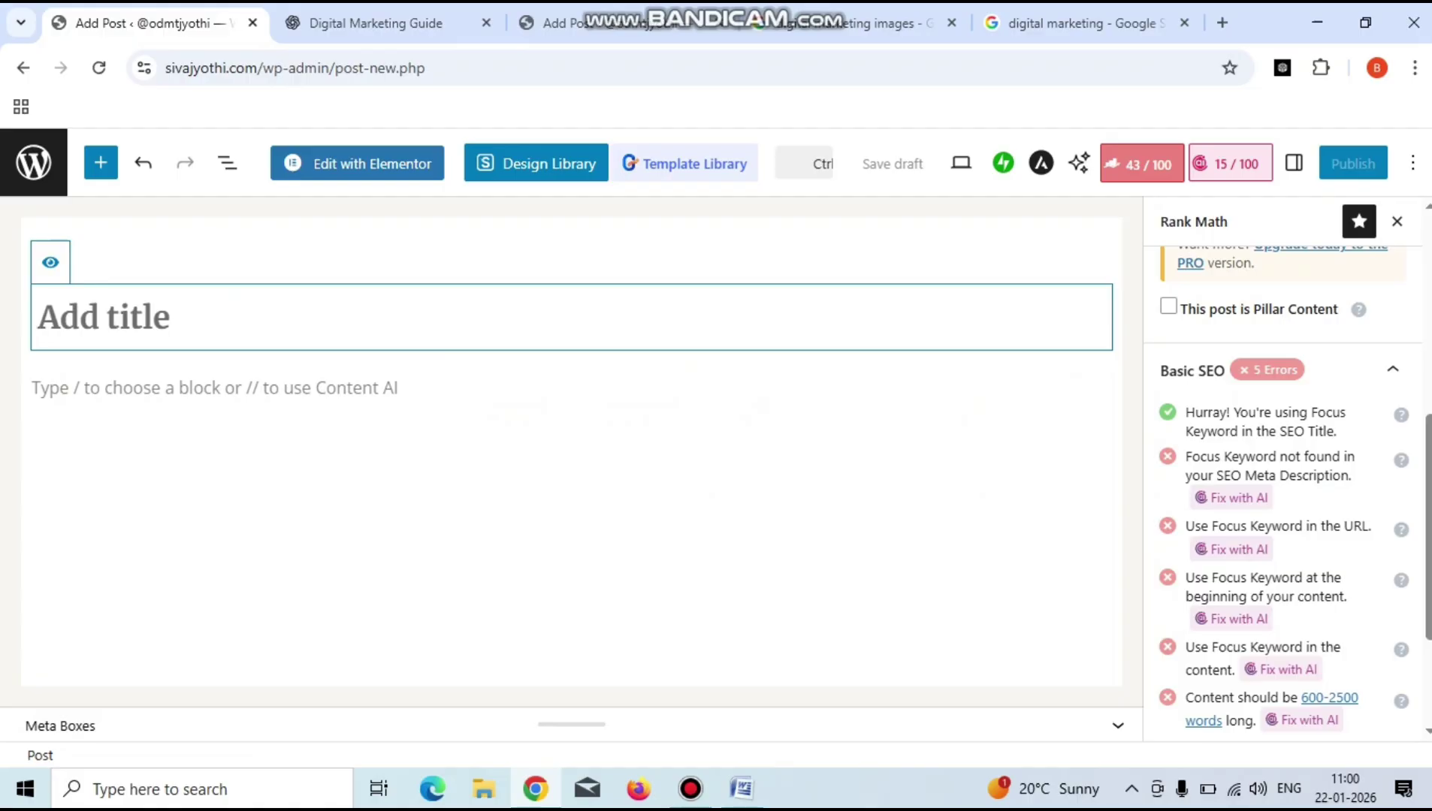
pyautogui.hotkey('ctrl', 'v')
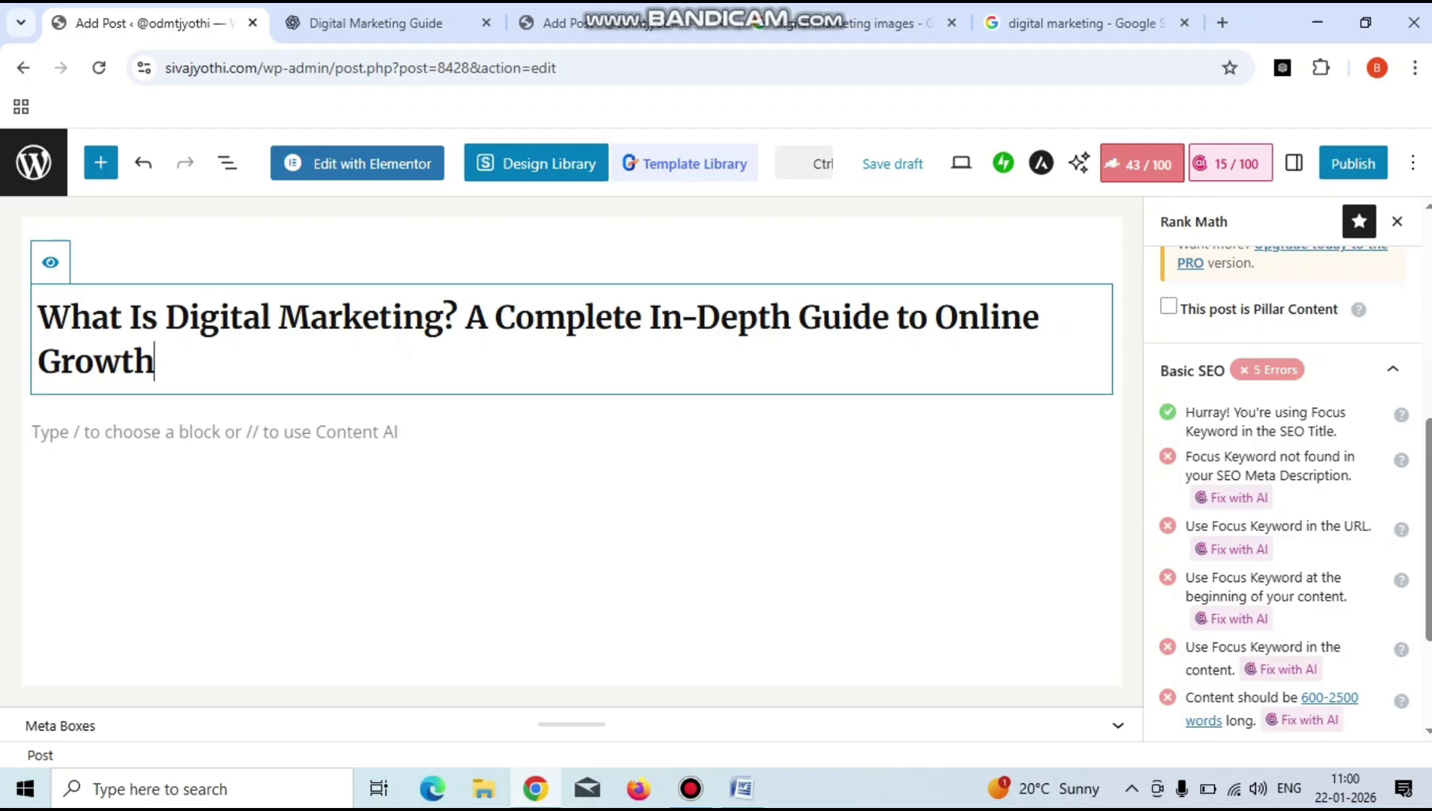
pyautogui.scroll(3, 1287, 488)
pyautogui.scroll(2, 1288, 489)
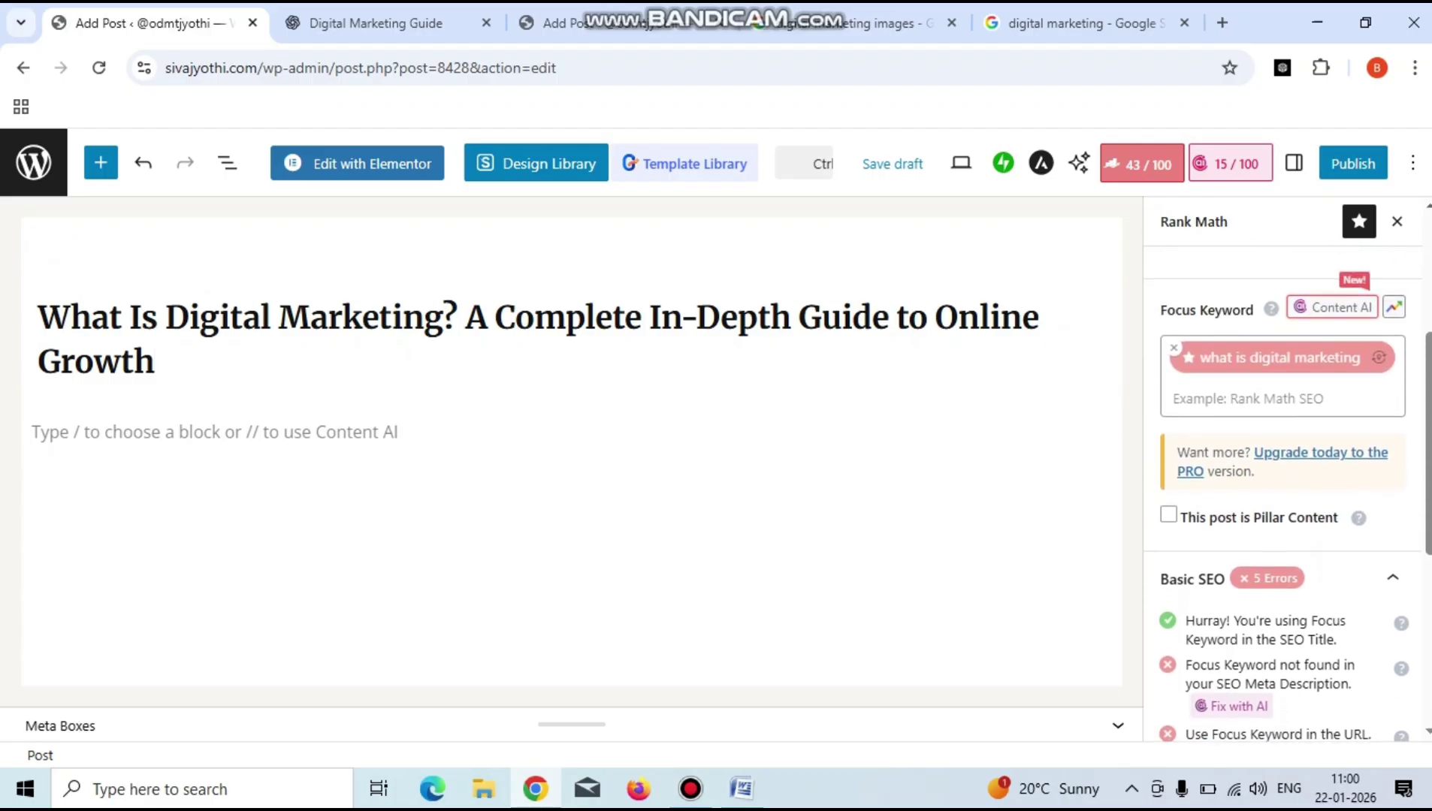
pyautogui.scroll(2, 1287, 489)
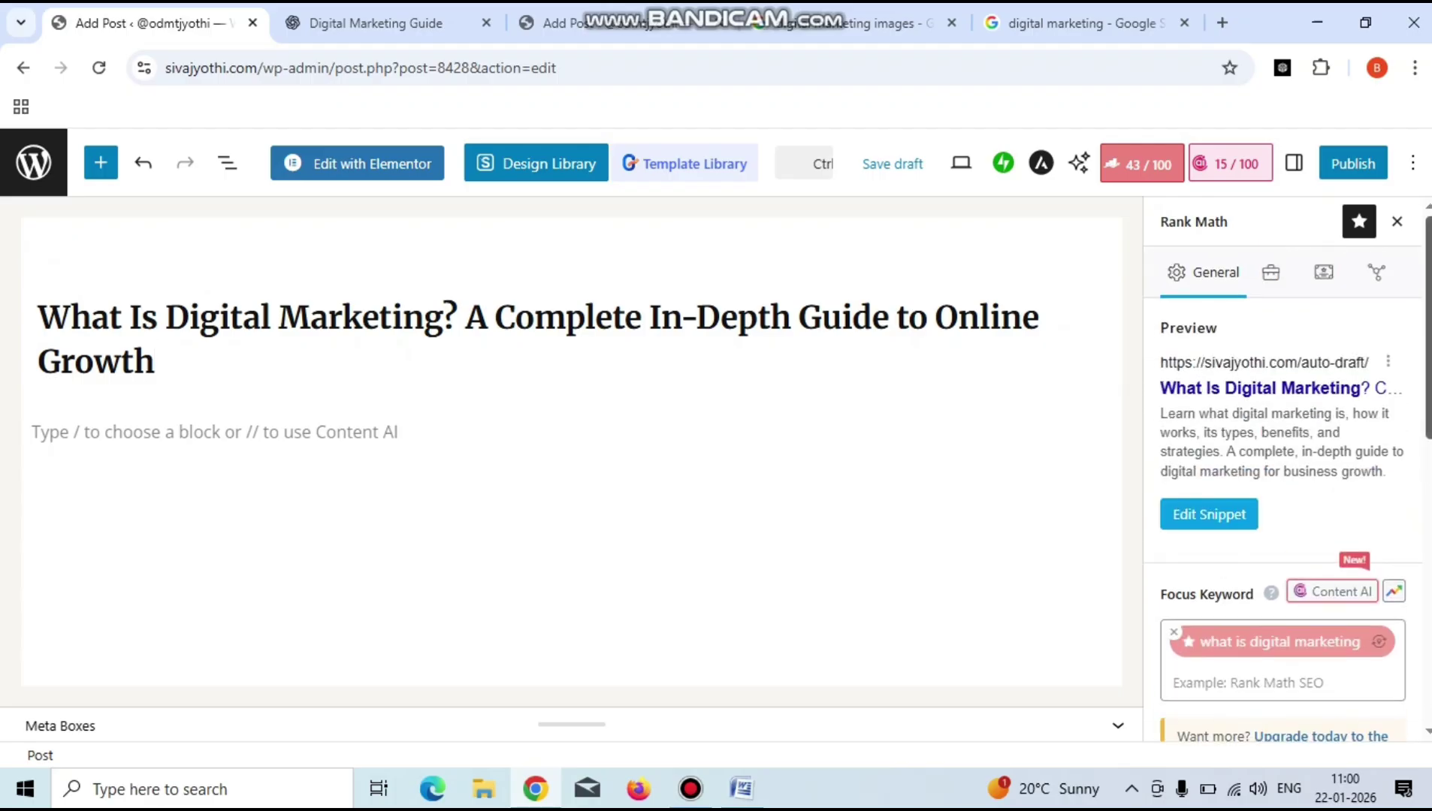
# Open the Digital Marketing Institute site from the Google results and view it alternately with the WordPress post.
pyautogui.click(1085, 22)
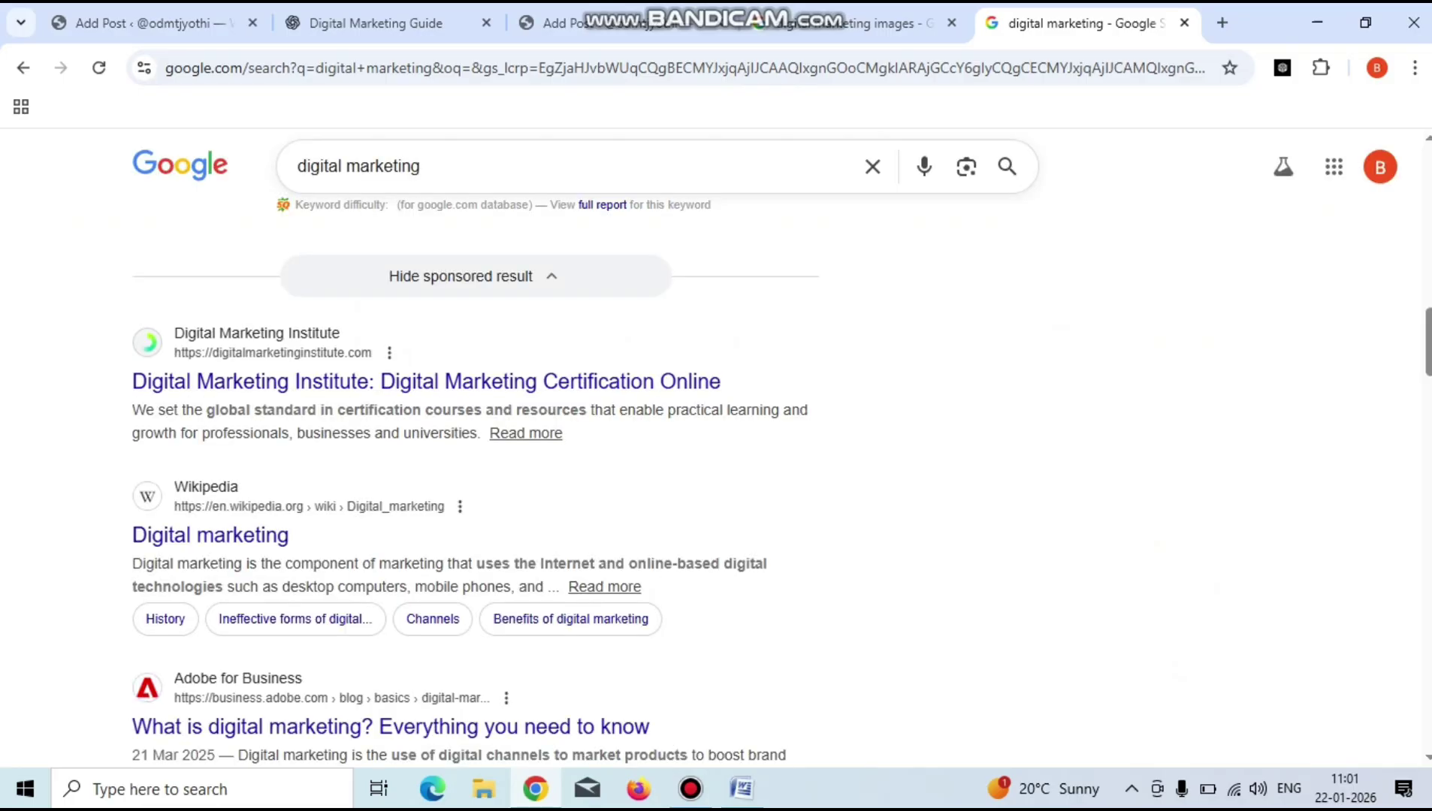
pyautogui.click(376, 23)
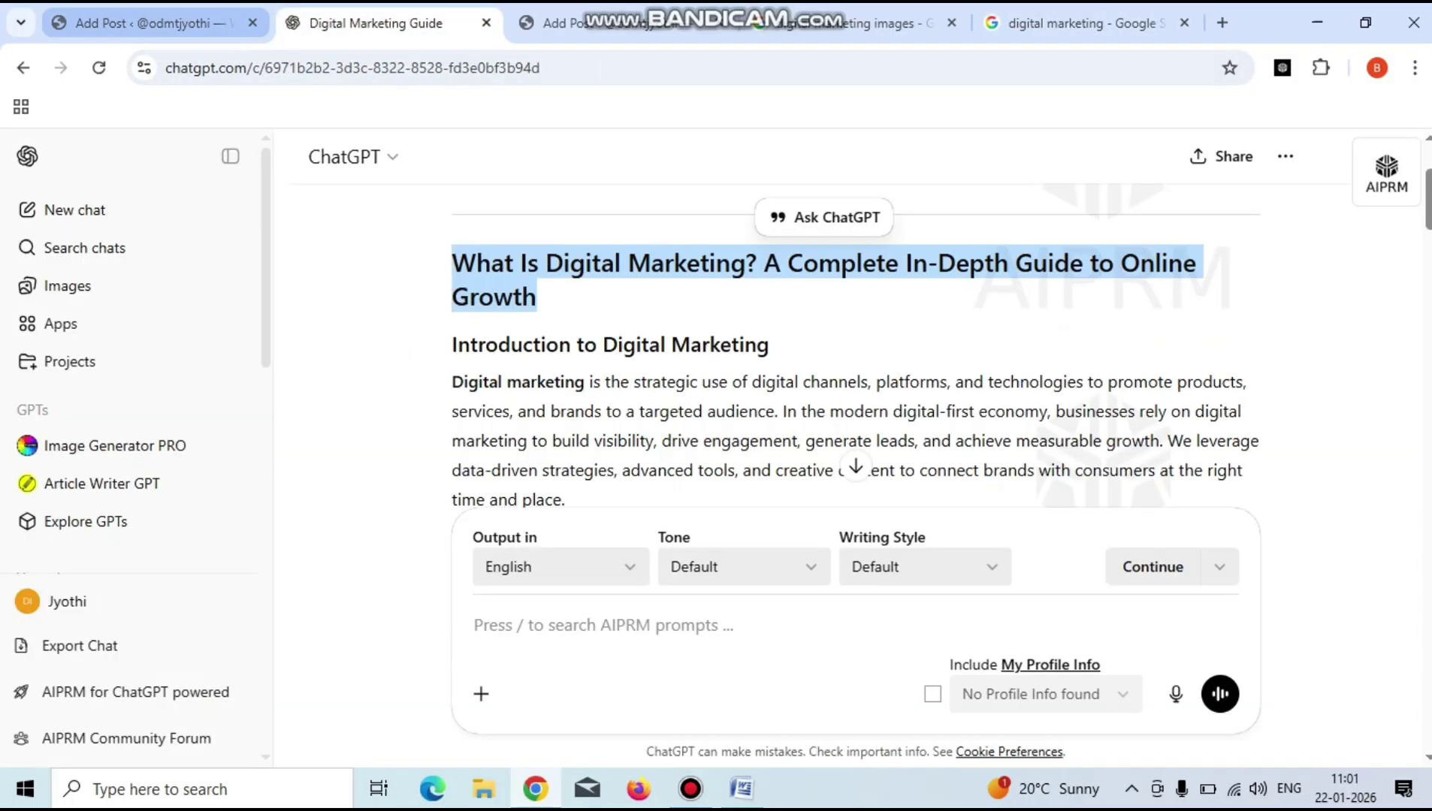
pyautogui.click(143, 23)
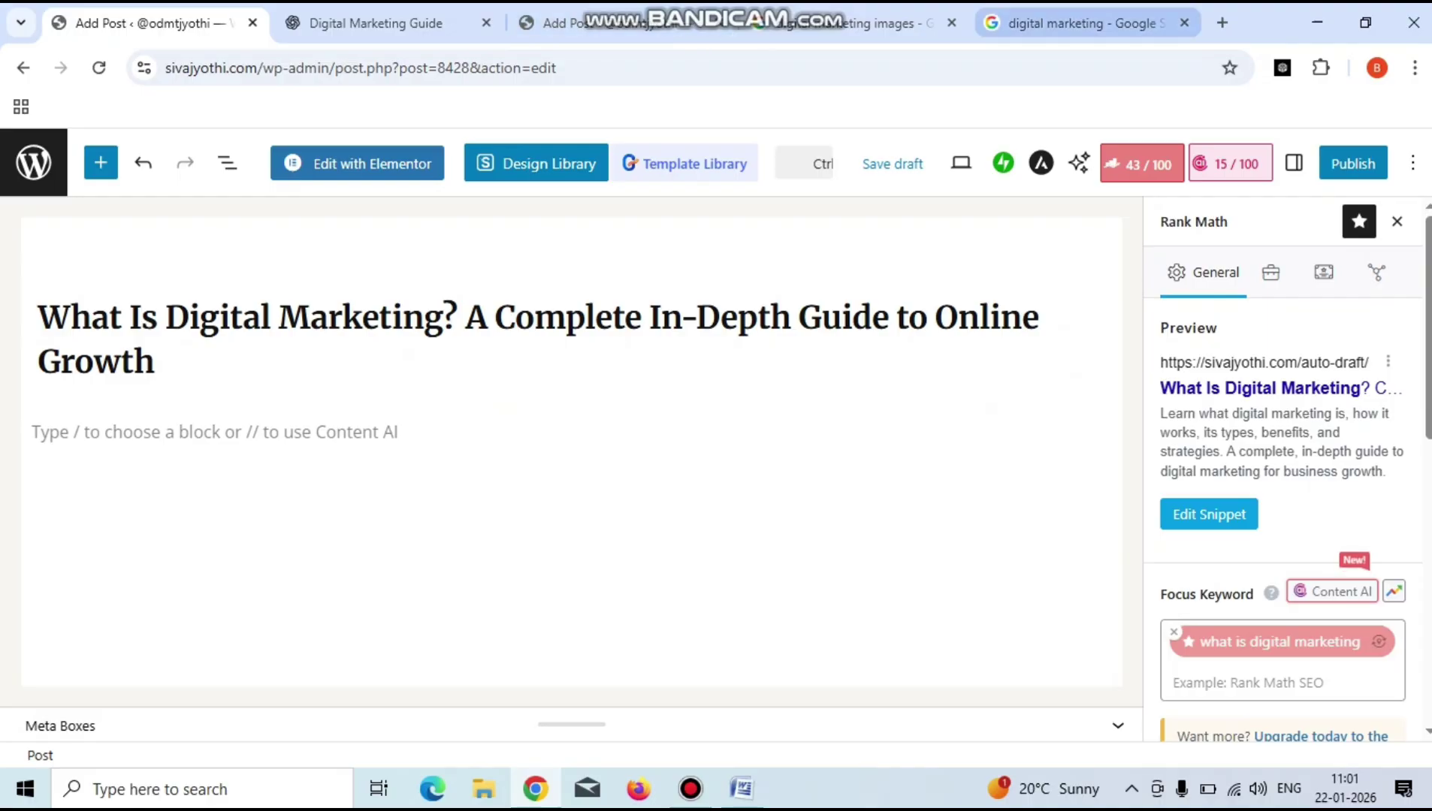
pyautogui.hotkey('ctrl', '9')
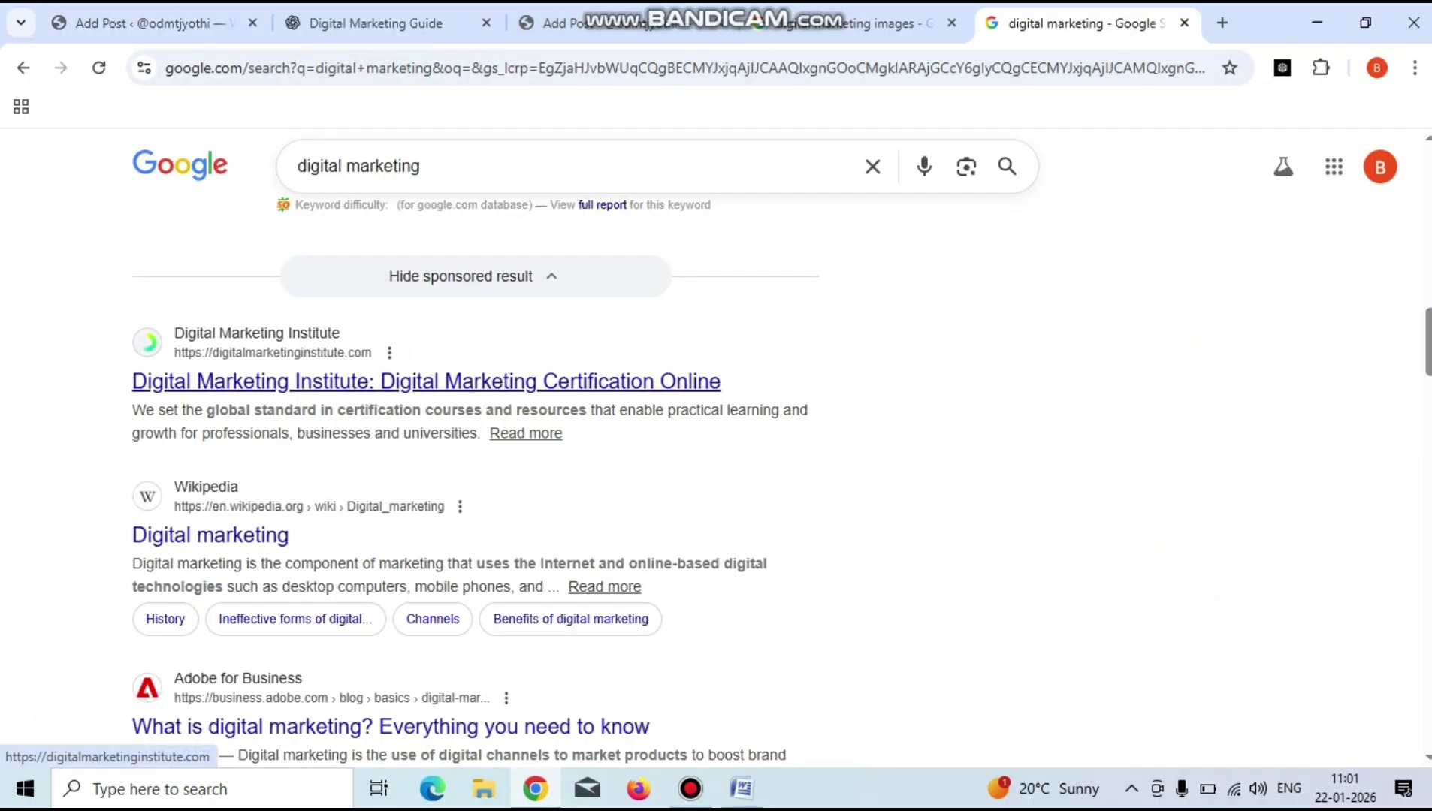
pyautogui.click(426, 382)
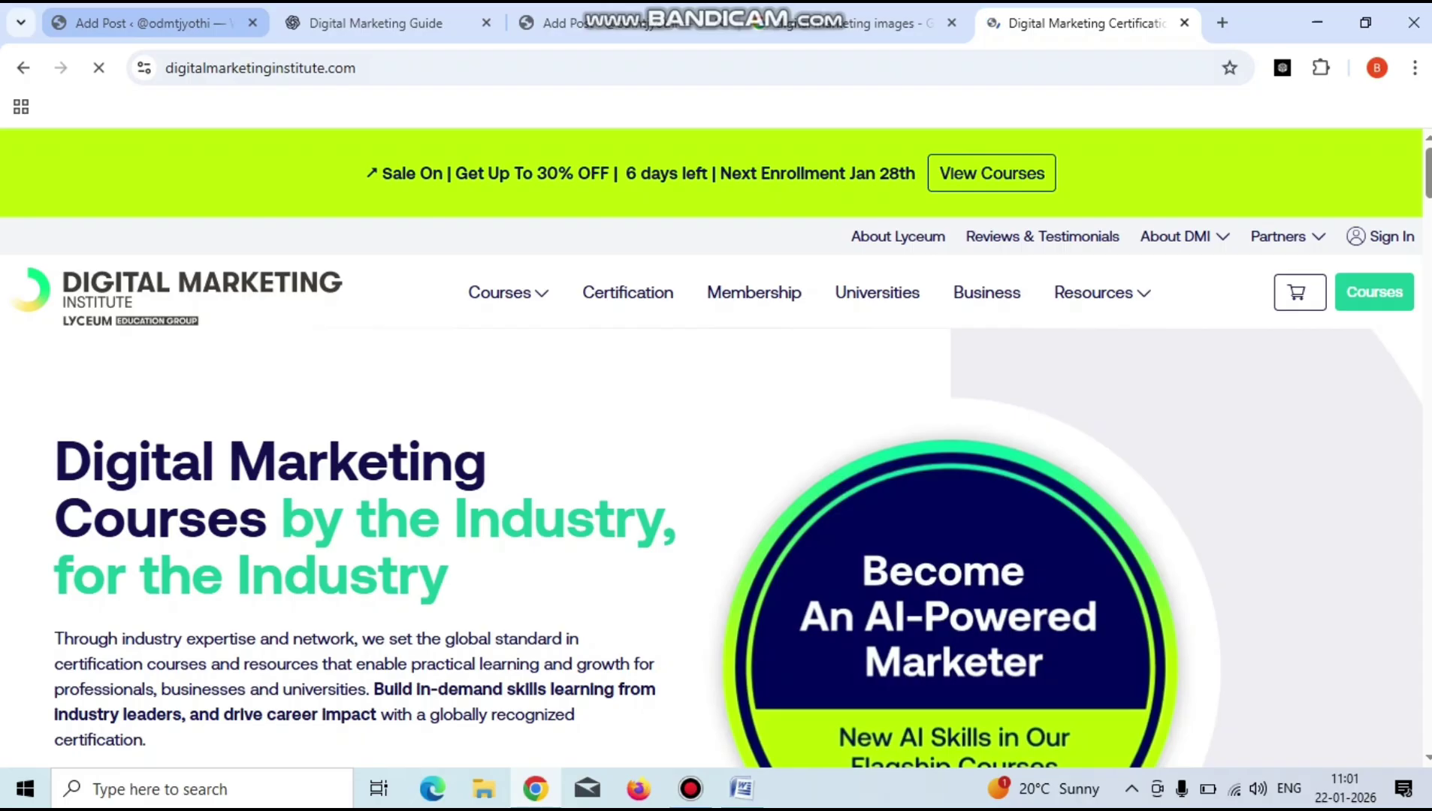
pyautogui.click(150, 23)
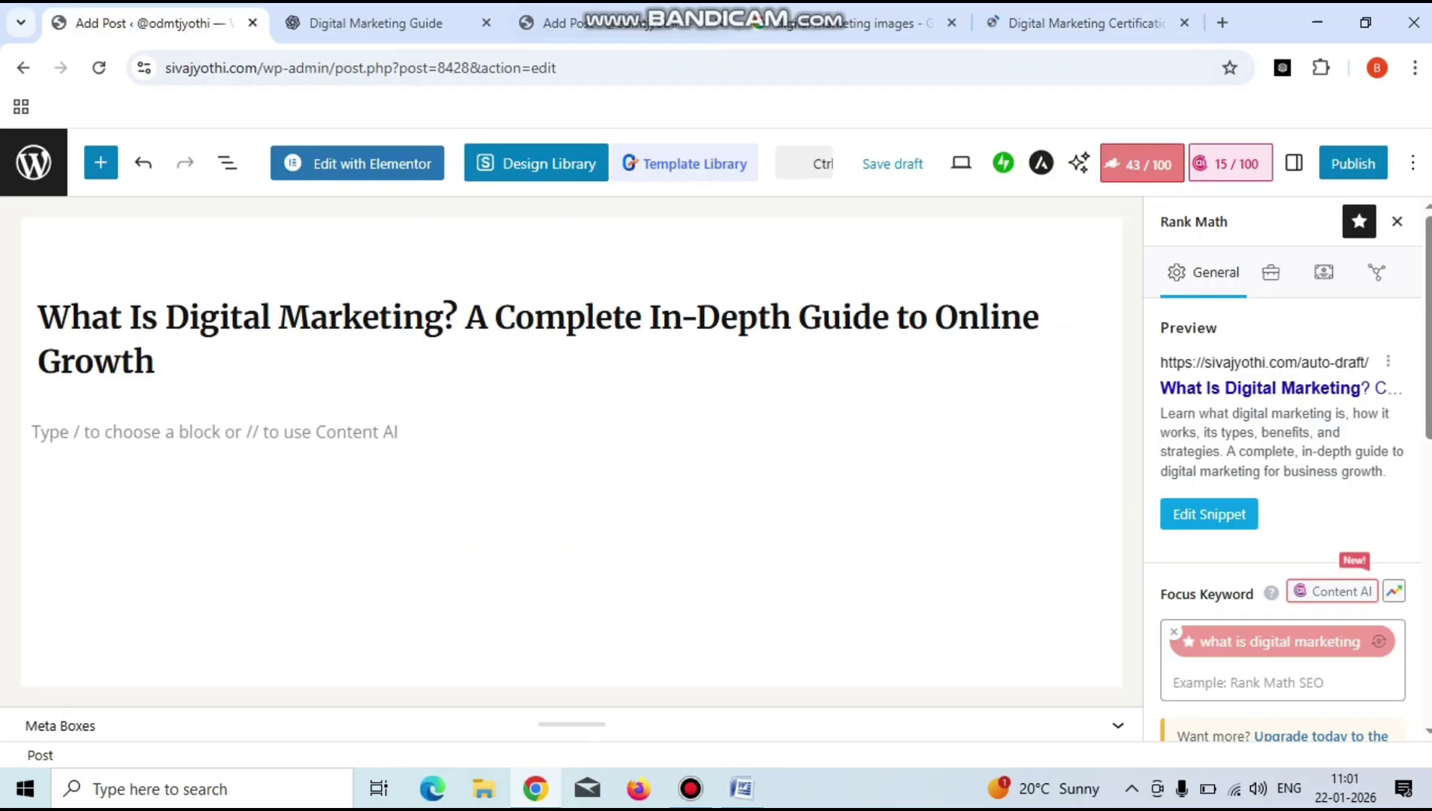
pyautogui.click(1082, 22)
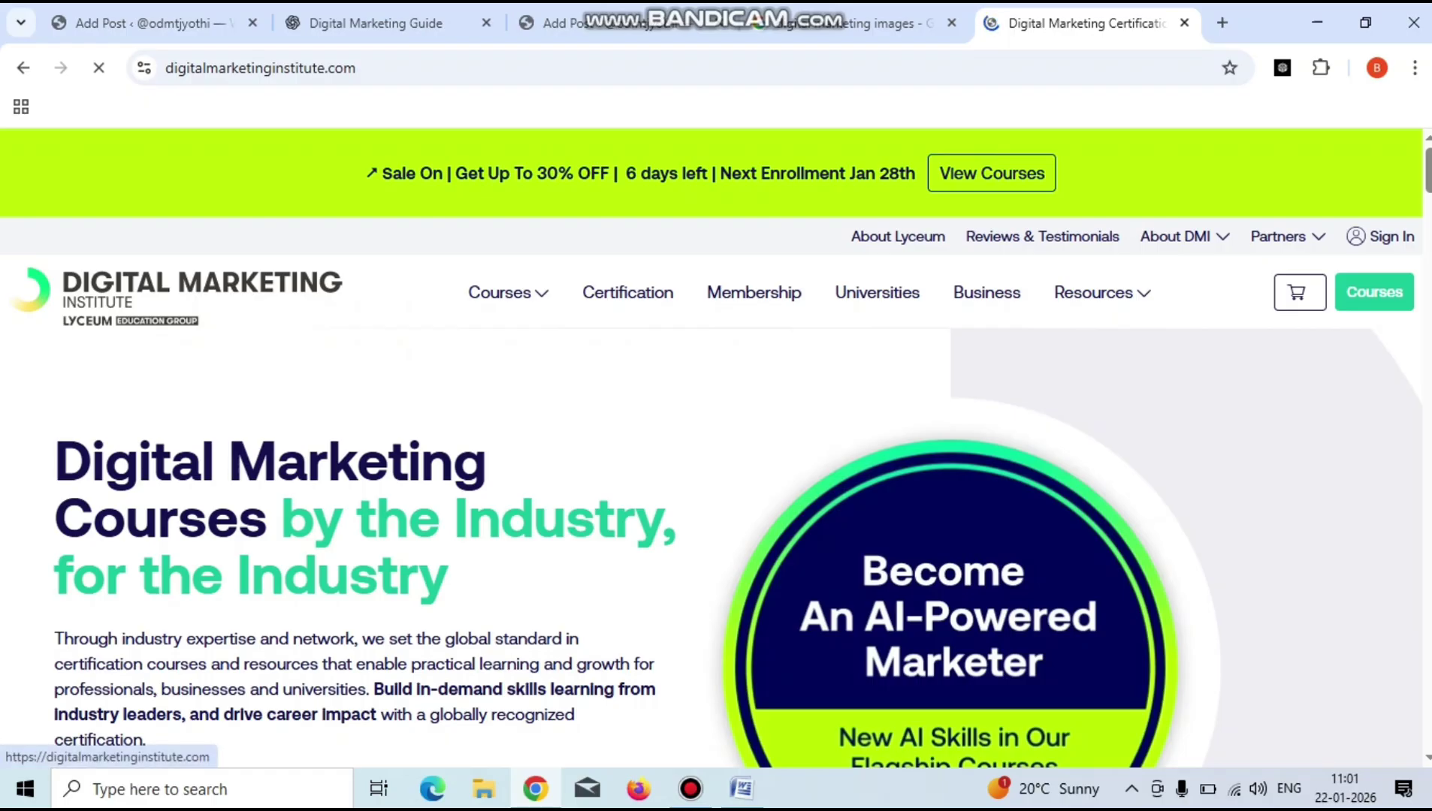
pyautogui.click(143, 22)
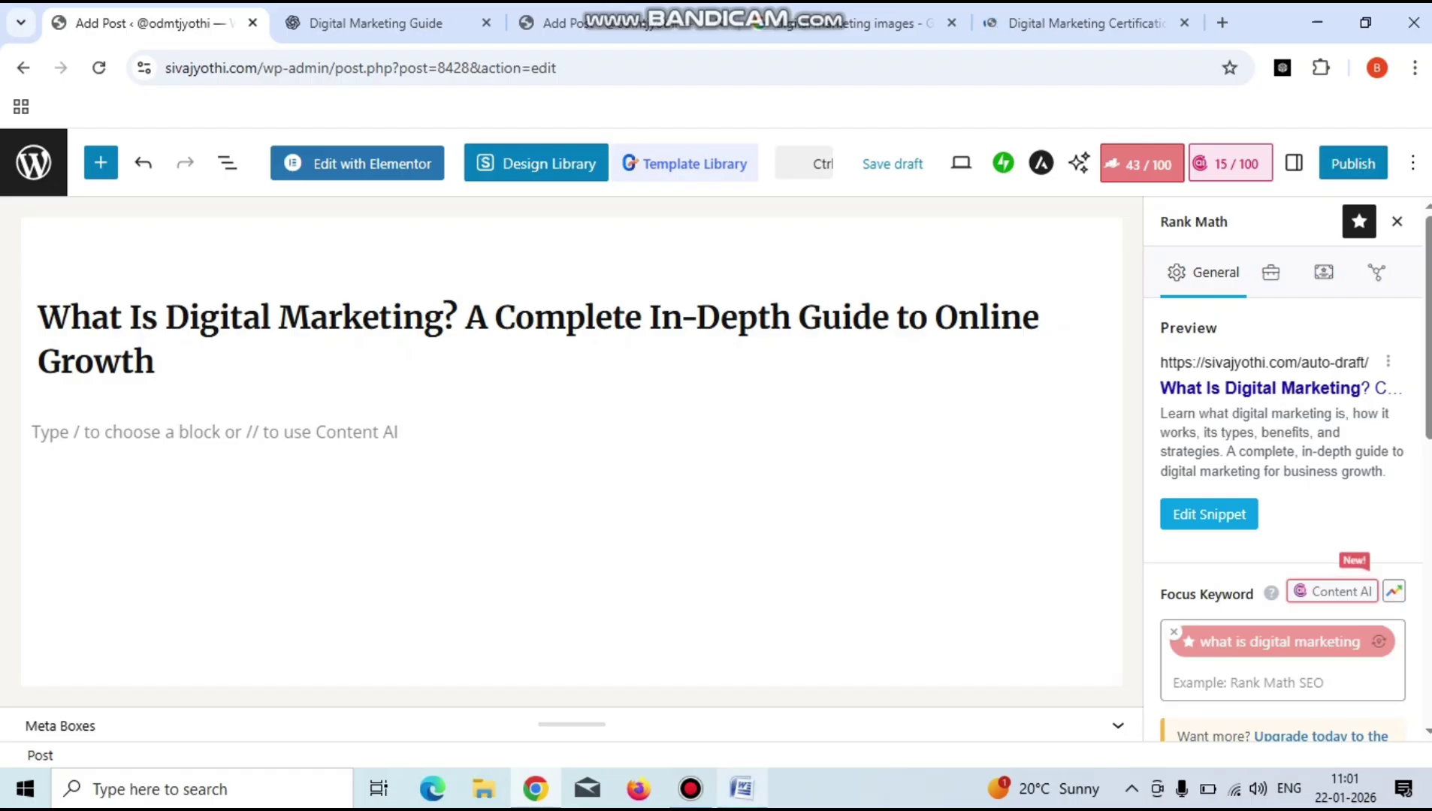
# Switch to the Word class notes and add "H1 to H6" on the Meta Title line, spaced out from the existing text.
pyautogui.hotkey('alt', 'Tab')
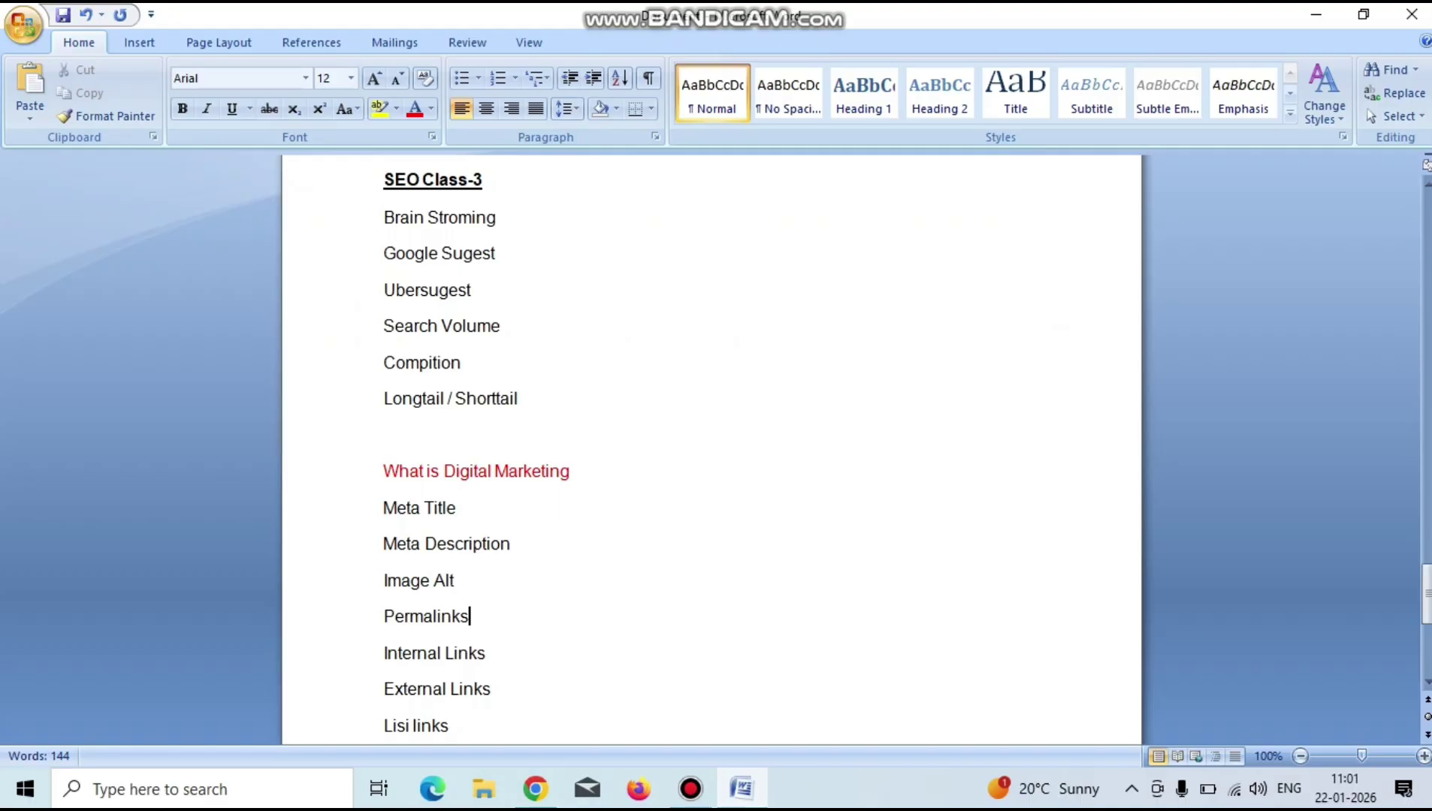
pyautogui.click(457, 508)
pyautogui.write('H!')
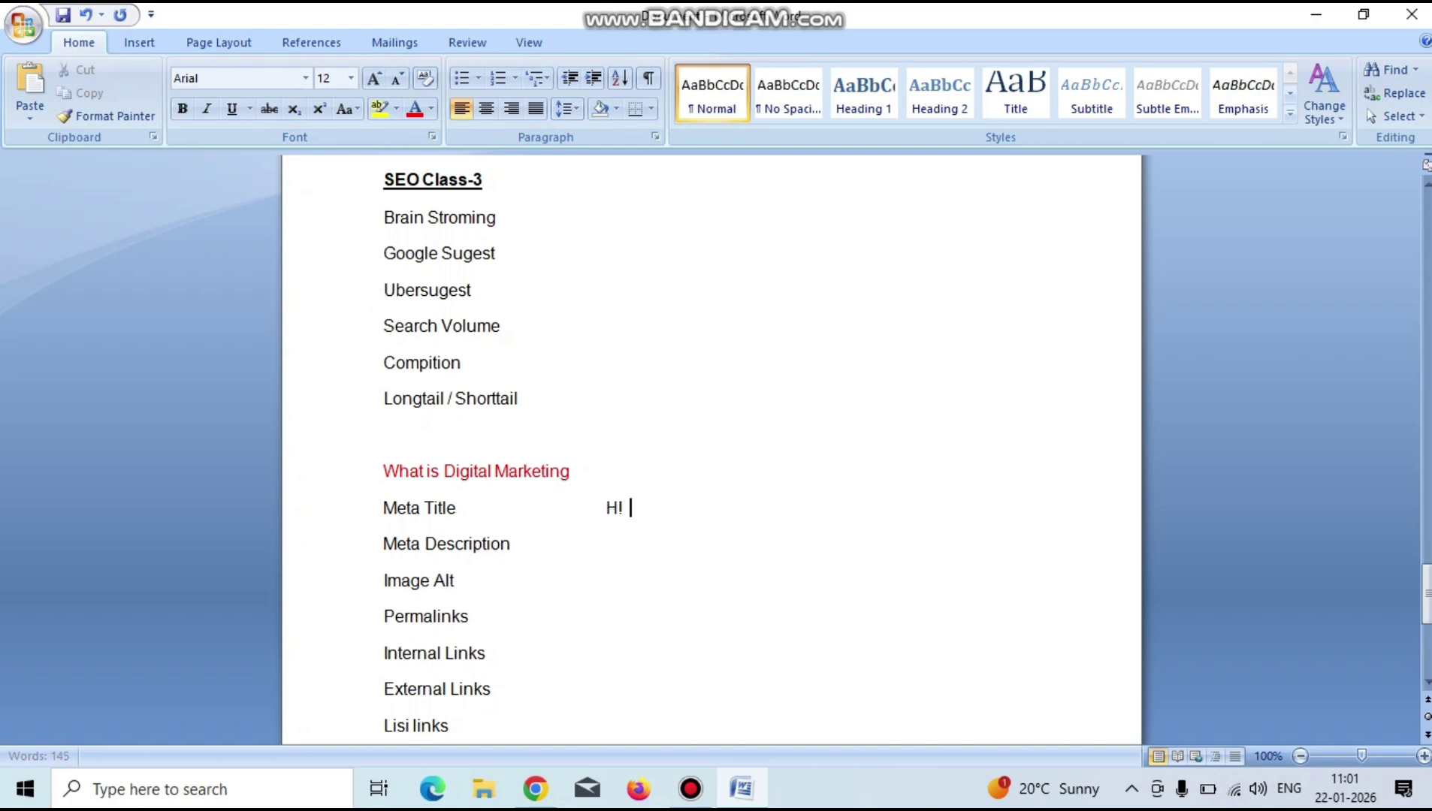
pyautogui.press('BackSpace')
pyautogui.write('1')
pyautogui.press('BackSpace')
pyautogui.press('BackSpace')
pyautogui.write('1 H^')
pyautogui.press('BackSpace')
pyautogui.write('6')
pyautogui.click(633, 508)
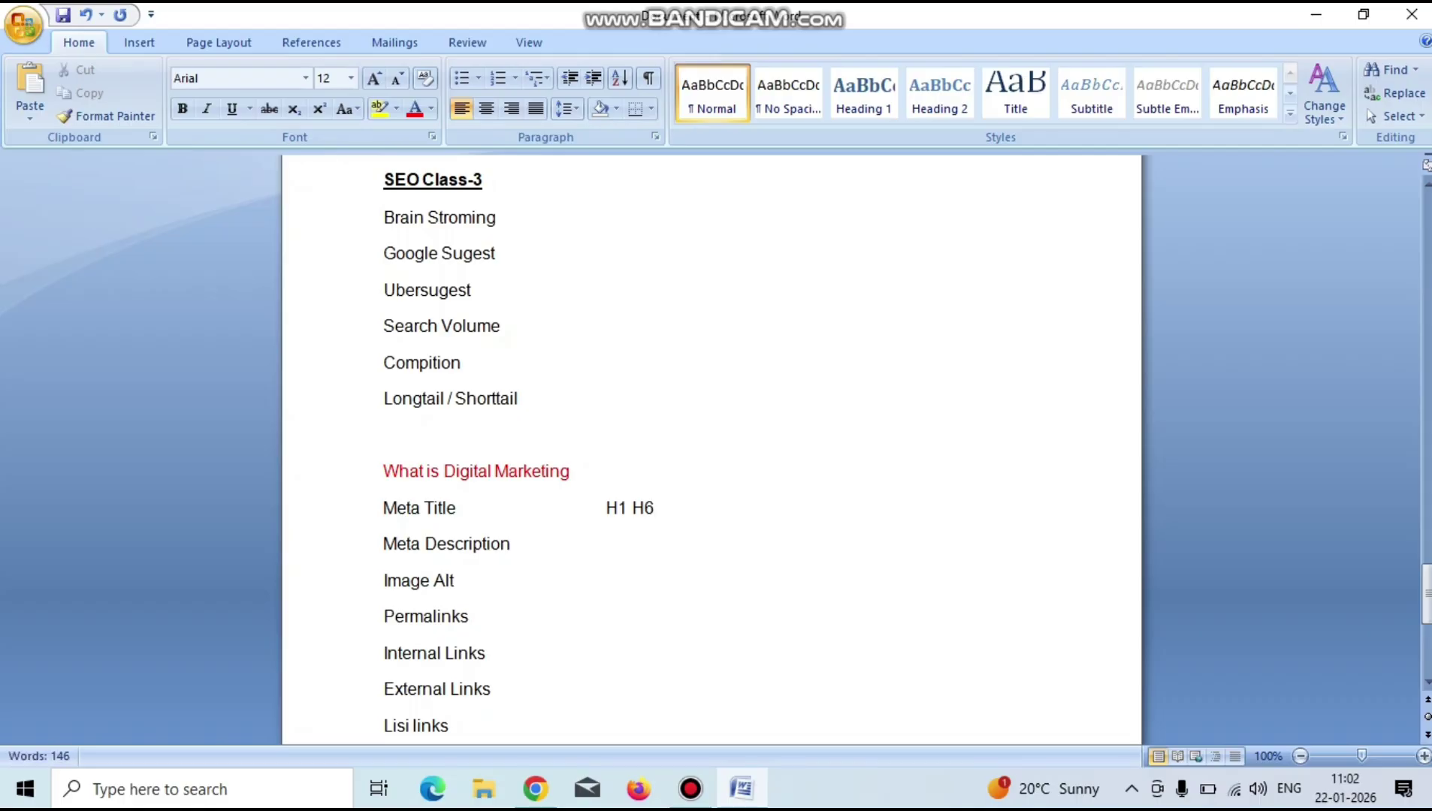
pyautogui.write('to')
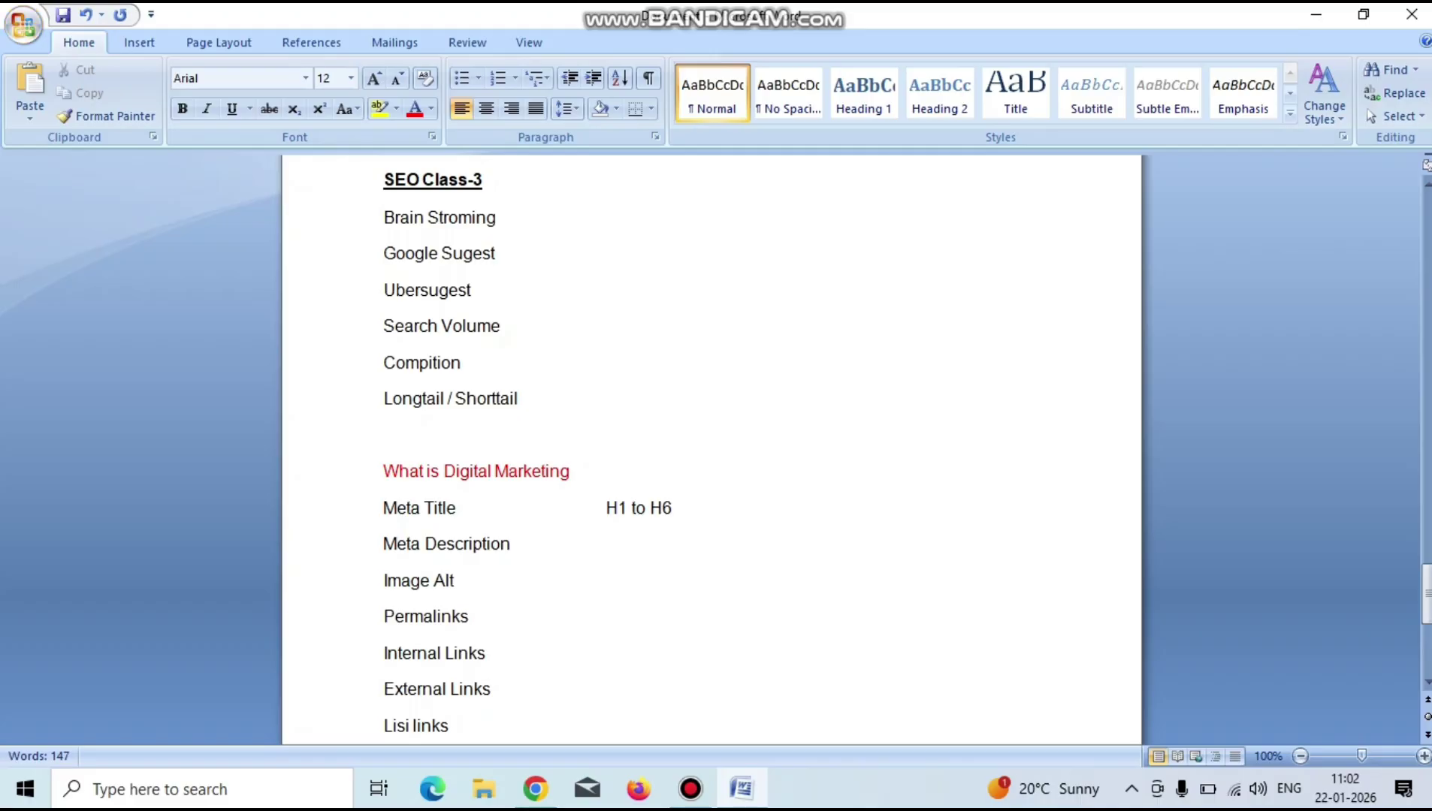
# Add the word "Headings" after "H1 to H6" in the notes and mark "H1".
pyautogui.click(673, 508)
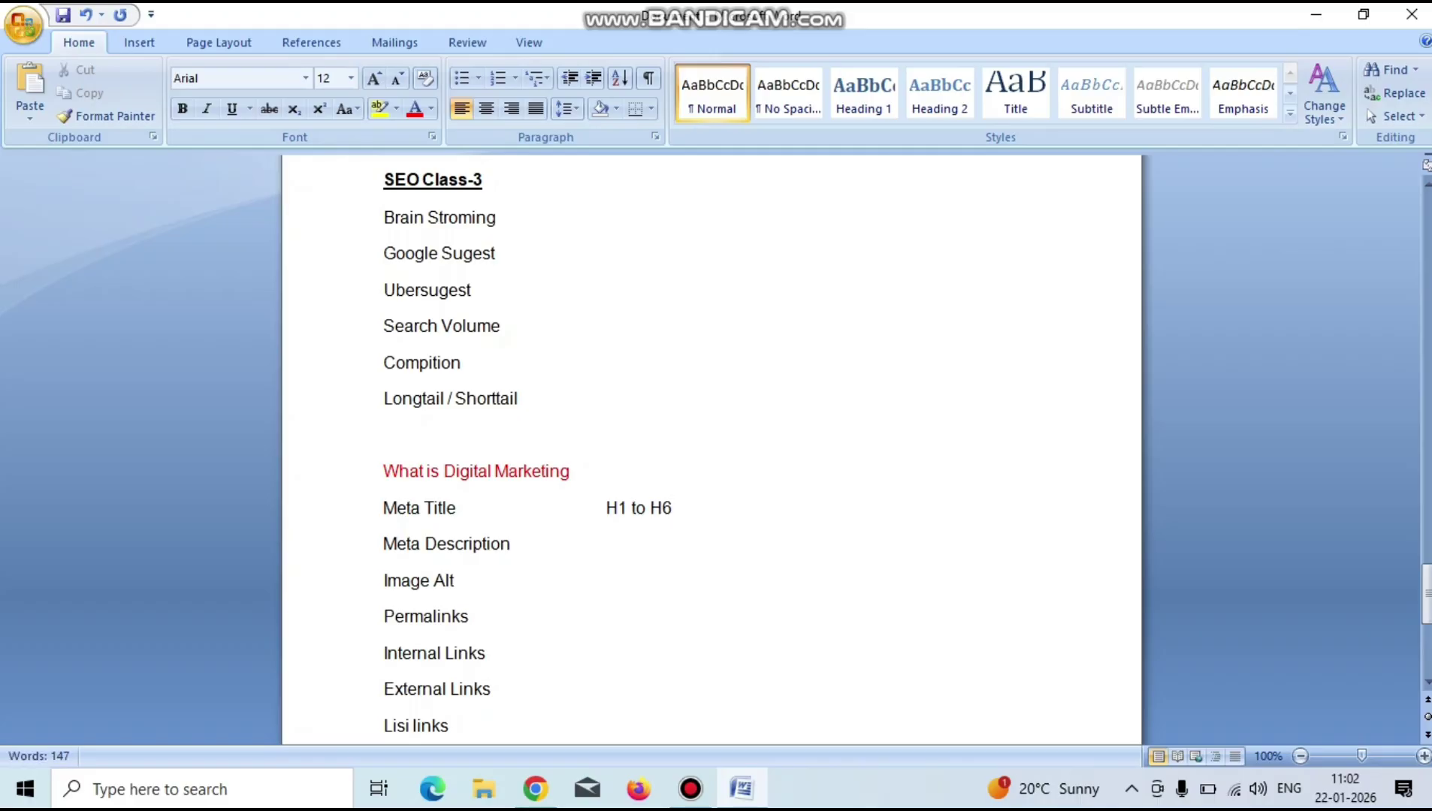
pyautogui.press('Tab')
pyautogui.write('H1')
pyautogui.press('BackSpace')
pyautogui.write('eadin')
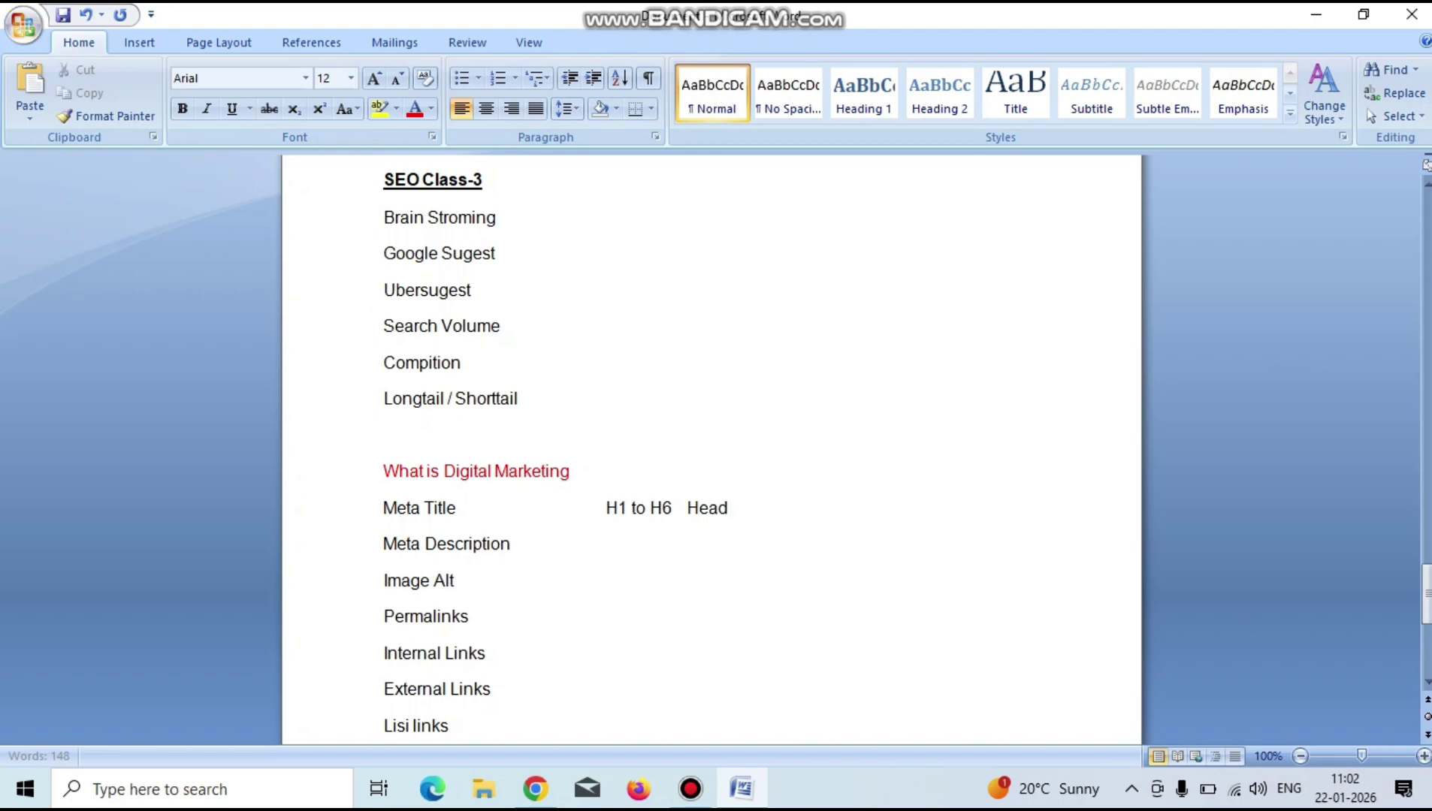
pyautogui.write('gs')
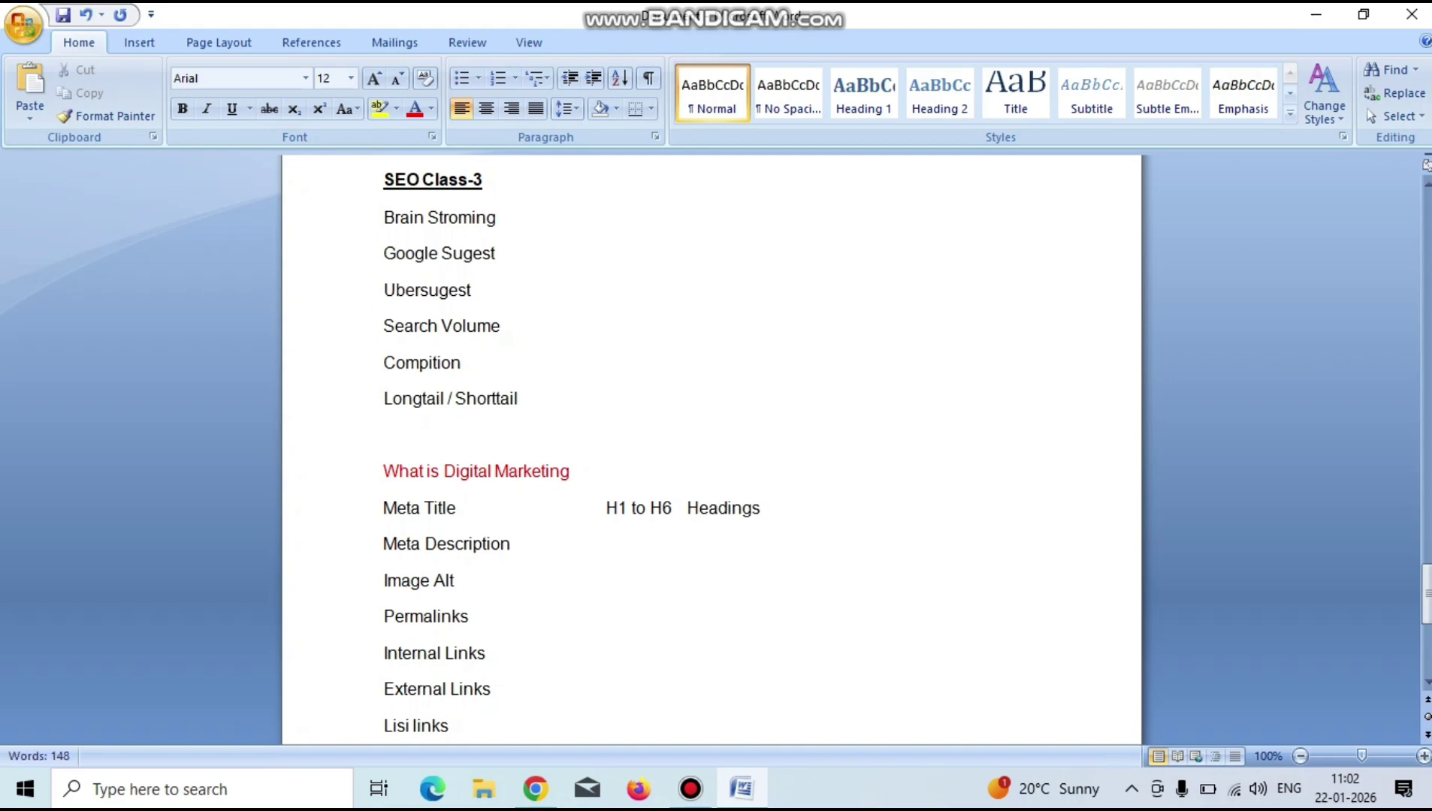
pyautogui.doubleClick(617, 508)
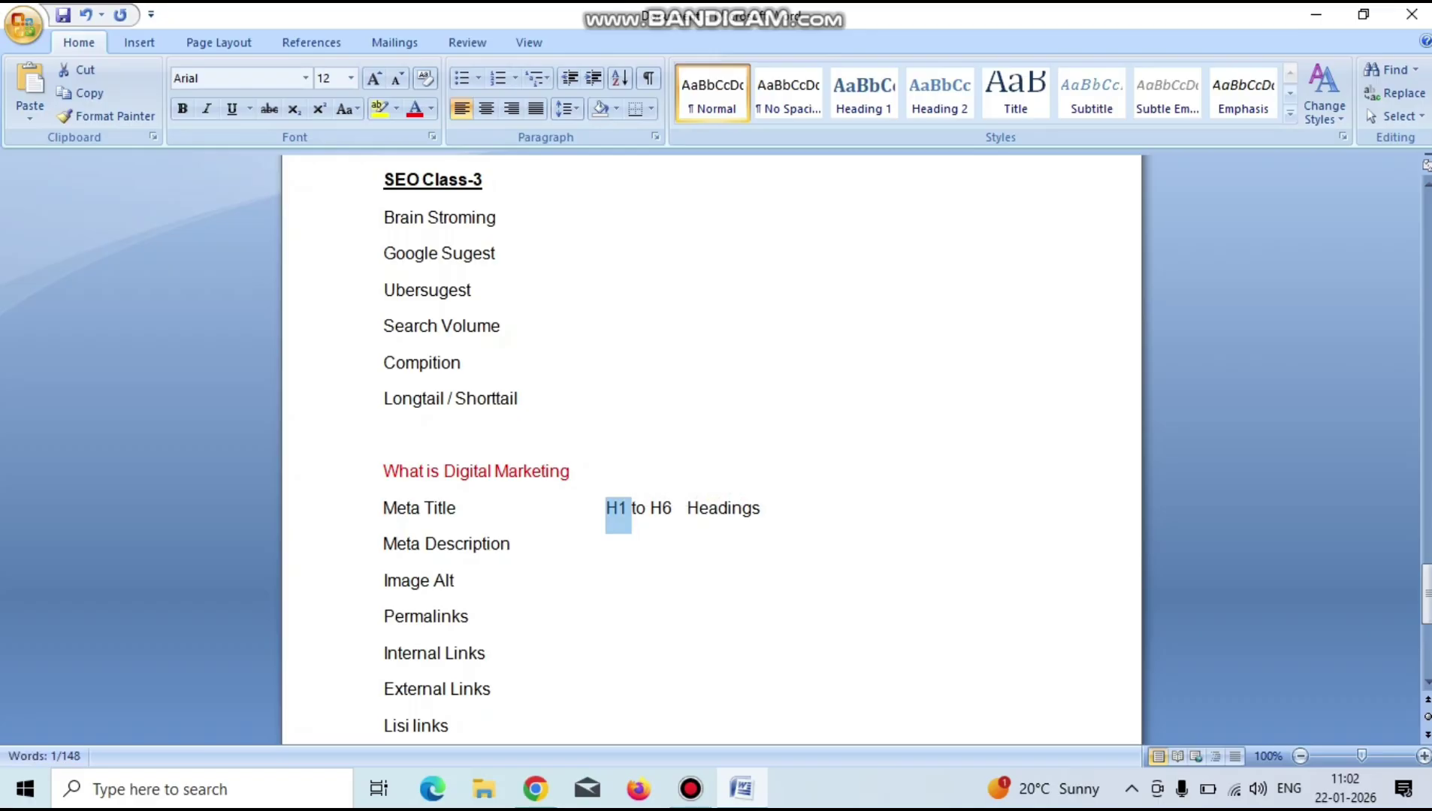
# Switch back to Chrome and compare the post's title with the main headline on the Digital Marketing Institute homepage, marking each.
pyautogui.click(534, 788)
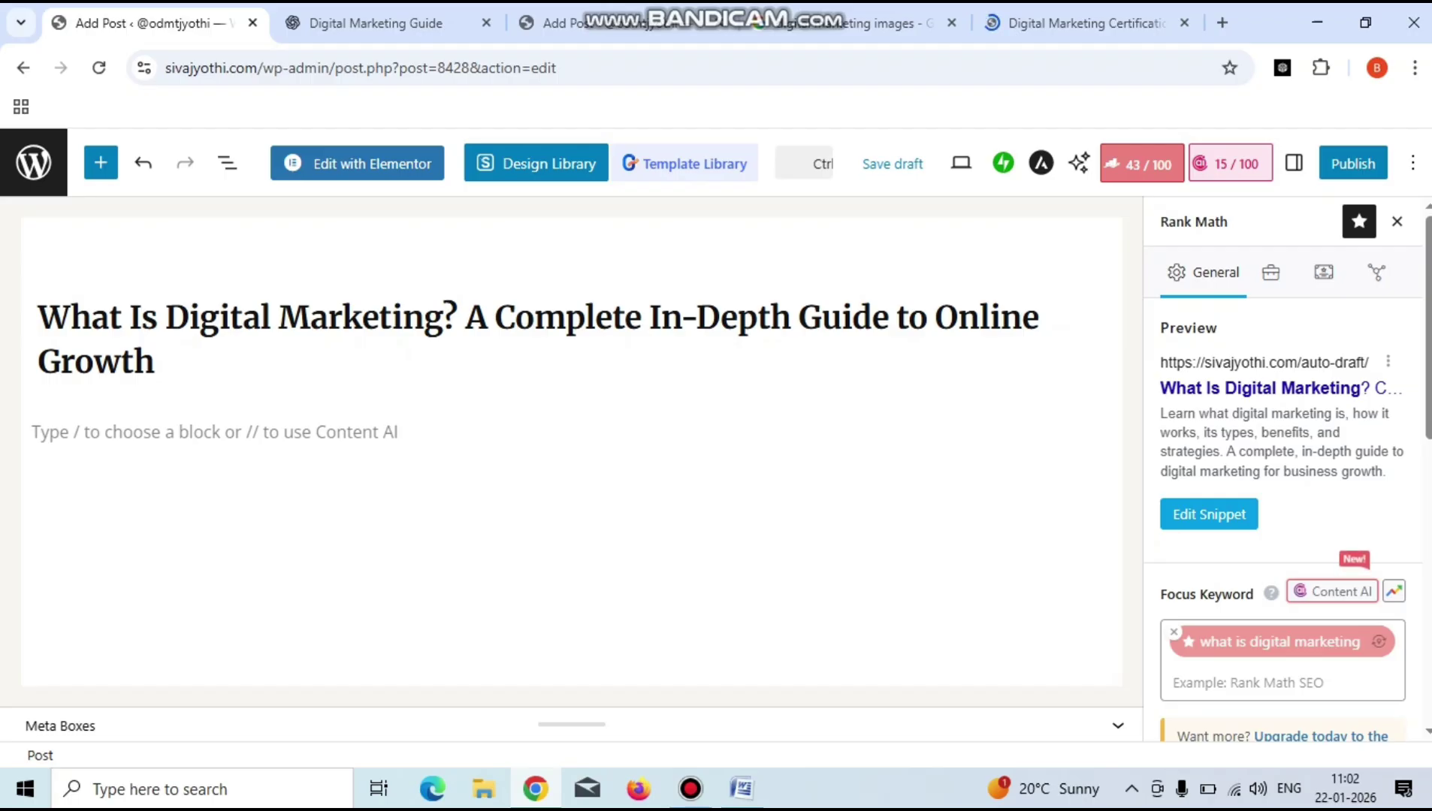
pyautogui.moveTo(39, 319); pyautogui.dragTo(155, 362)
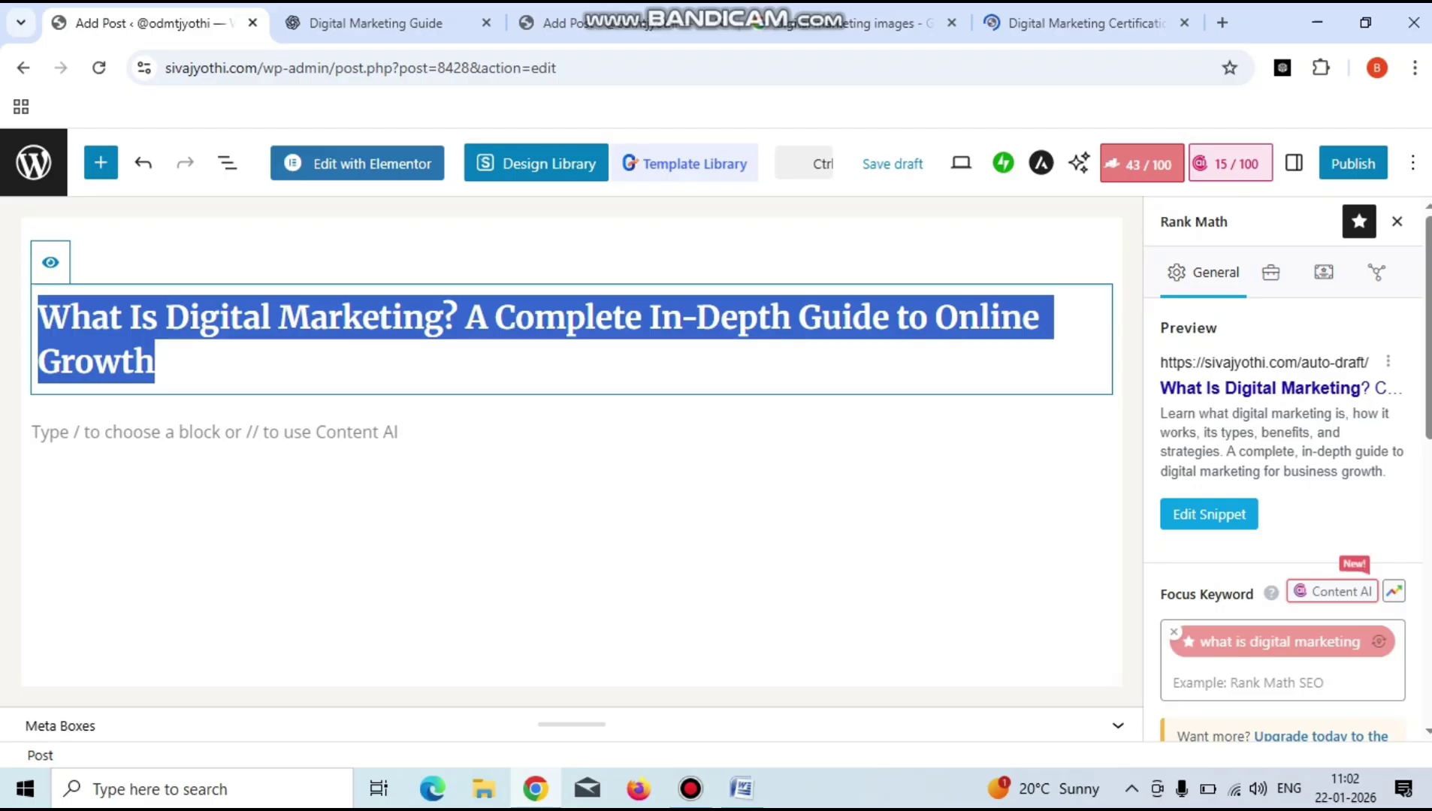
pyautogui.click(215, 432)
pyautogui.click(1082, 23)
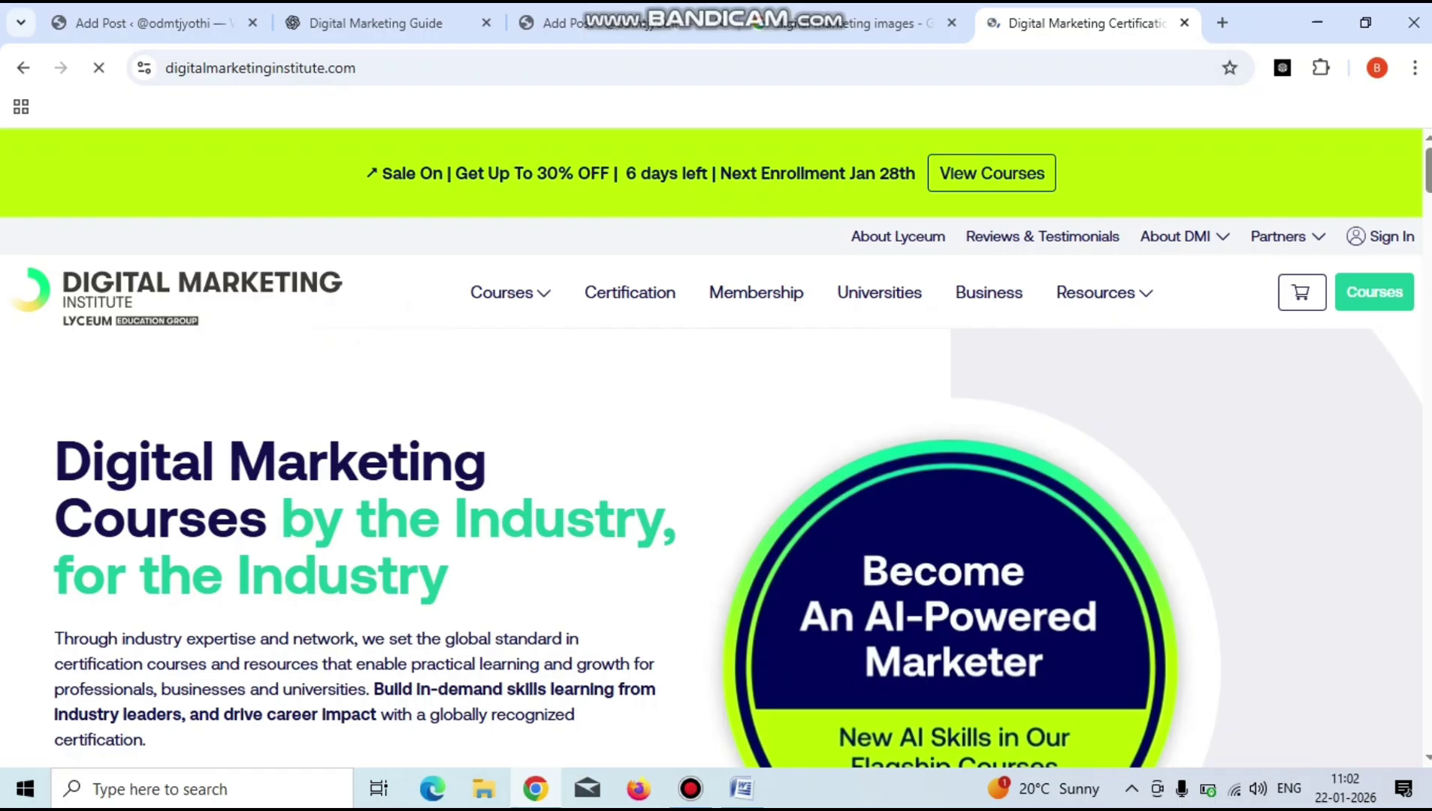
pyautogui.moveTo(55, 447); pyautogui.dragTo(448, 590)
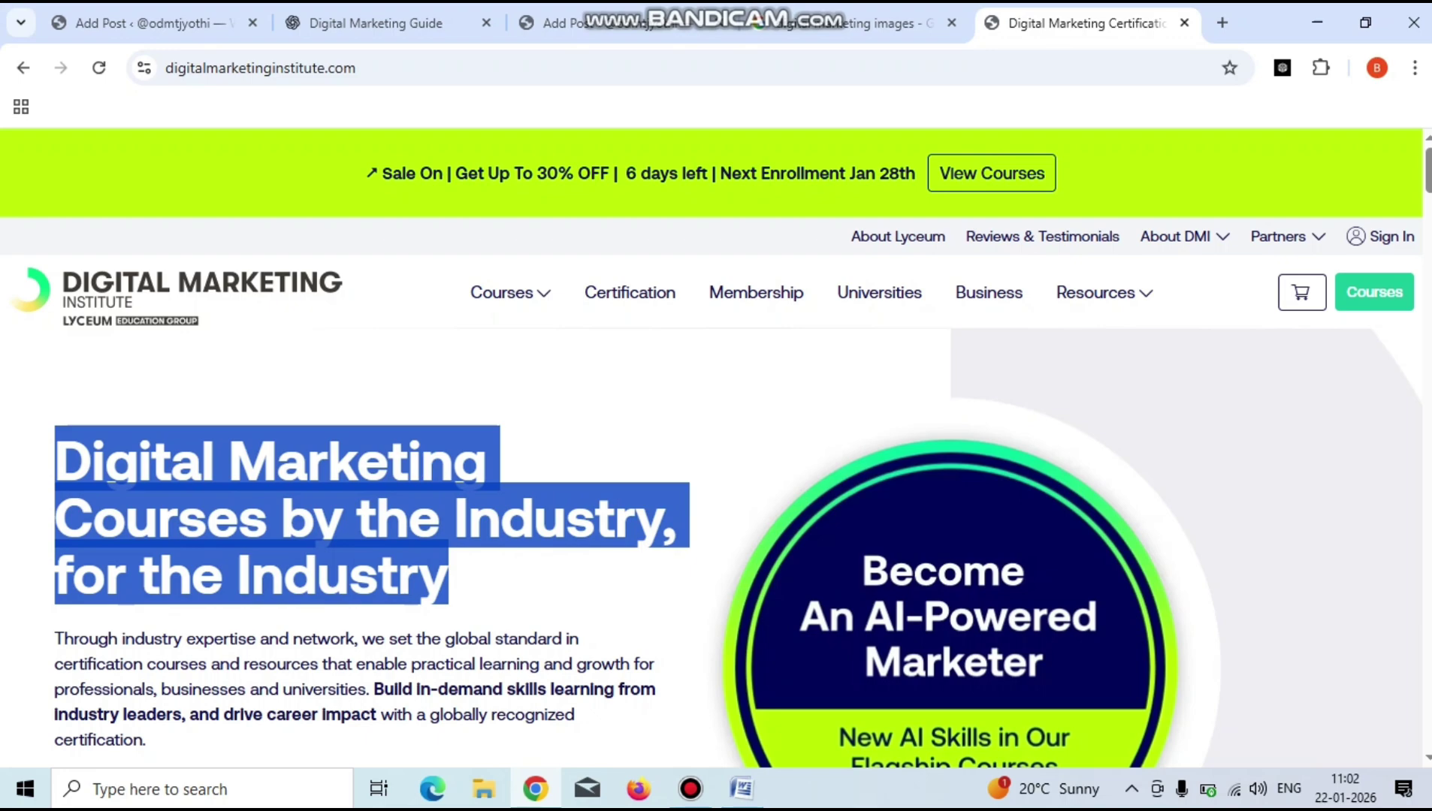
pyautogui.click(446, 577)
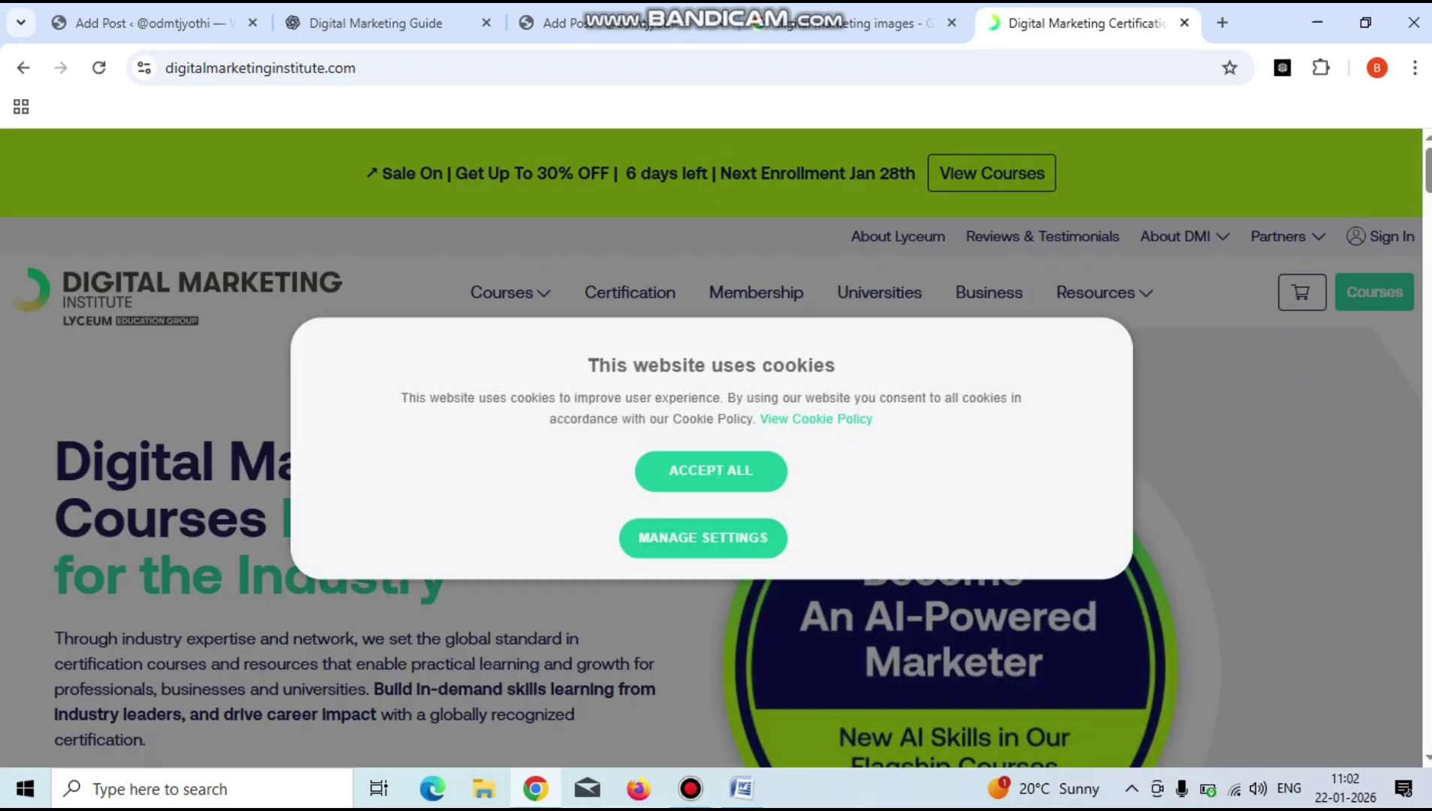
# Accept all cookies on the Digital Marketing Institute site and examine the section headings down its homepage.
pyautogui.moveTo(587, 366); pyautogui.dragTo(673, 366)
pyautogui.click(711, 471)
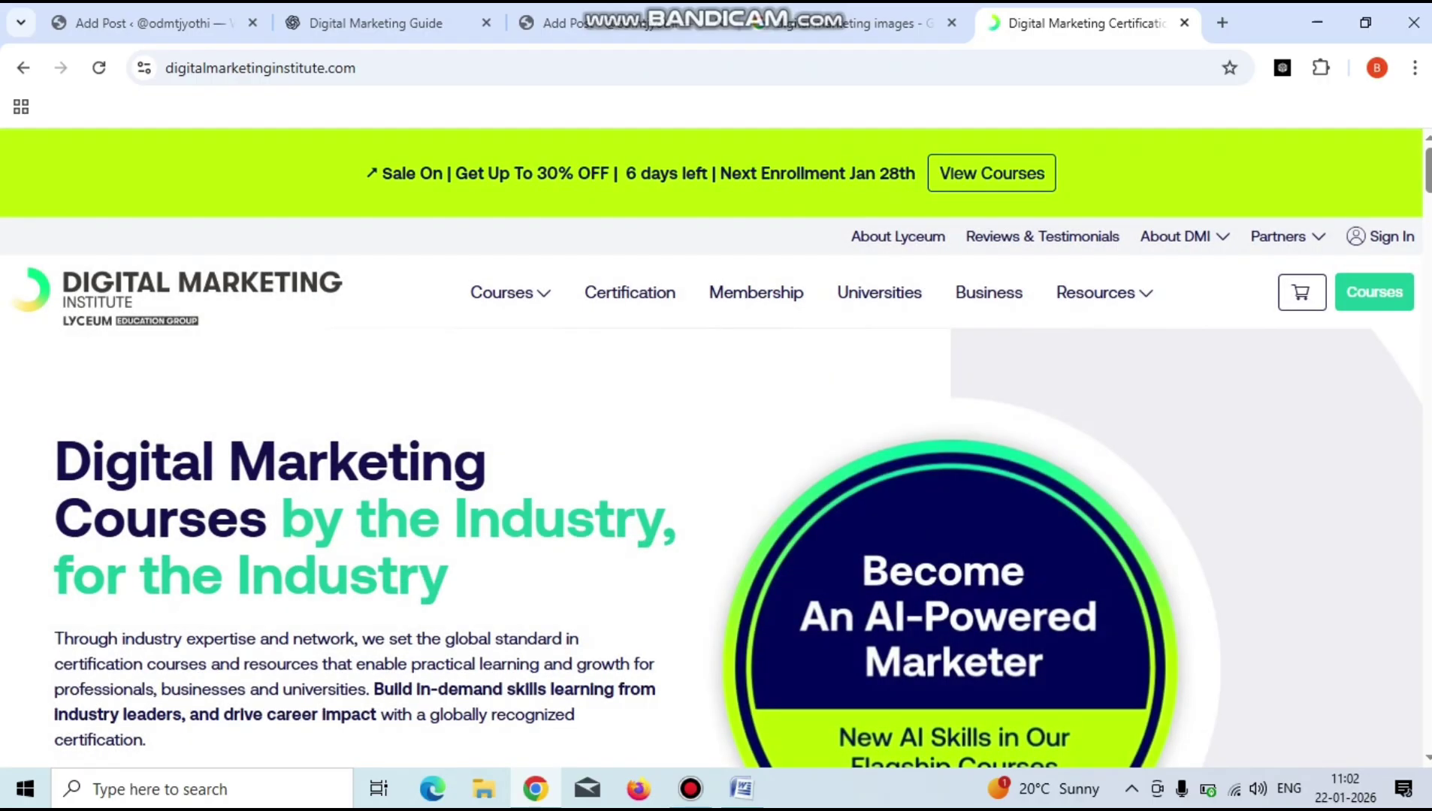
pyautogui.scroll(-3, 712, 448)
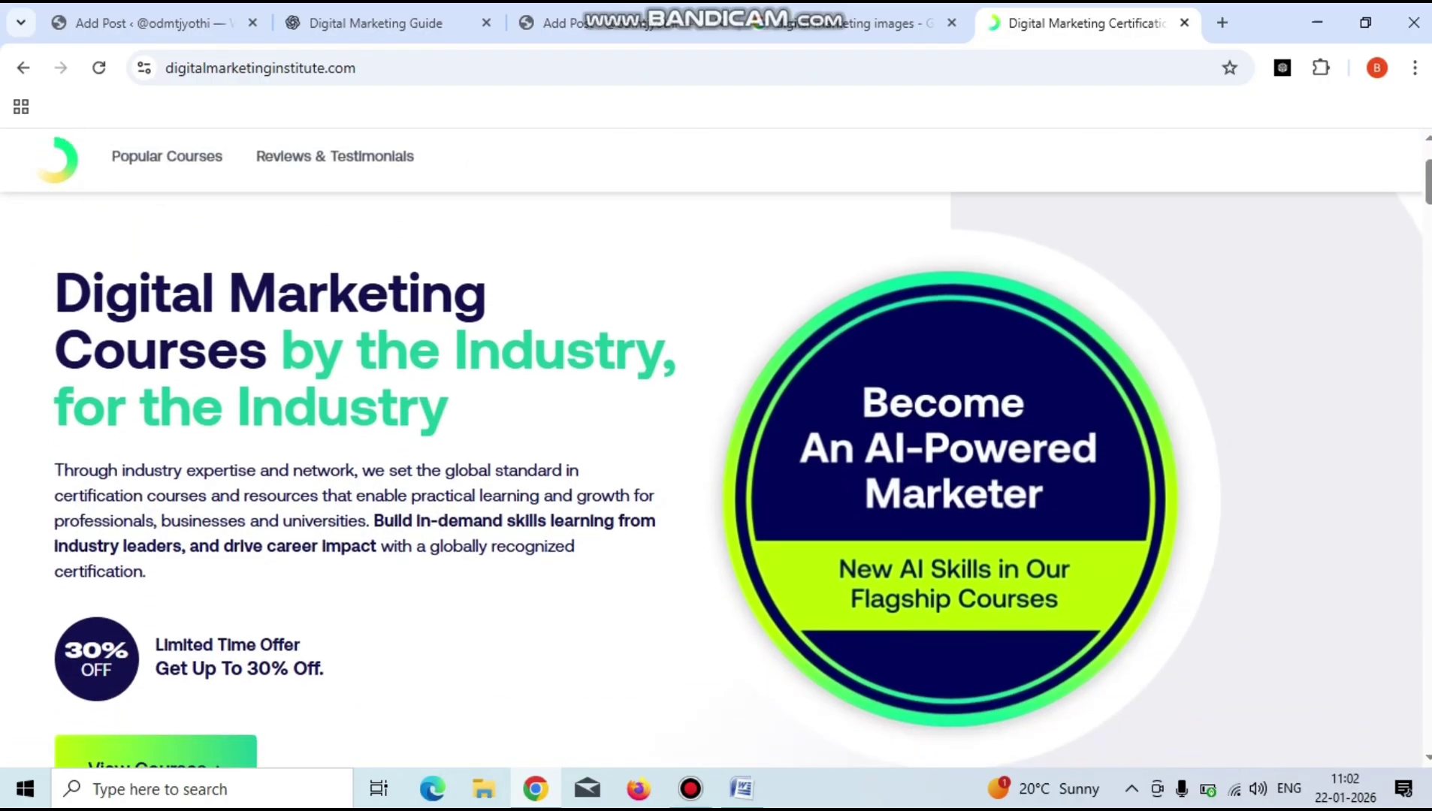
pyautogui.scroll(-8, 711, 481)
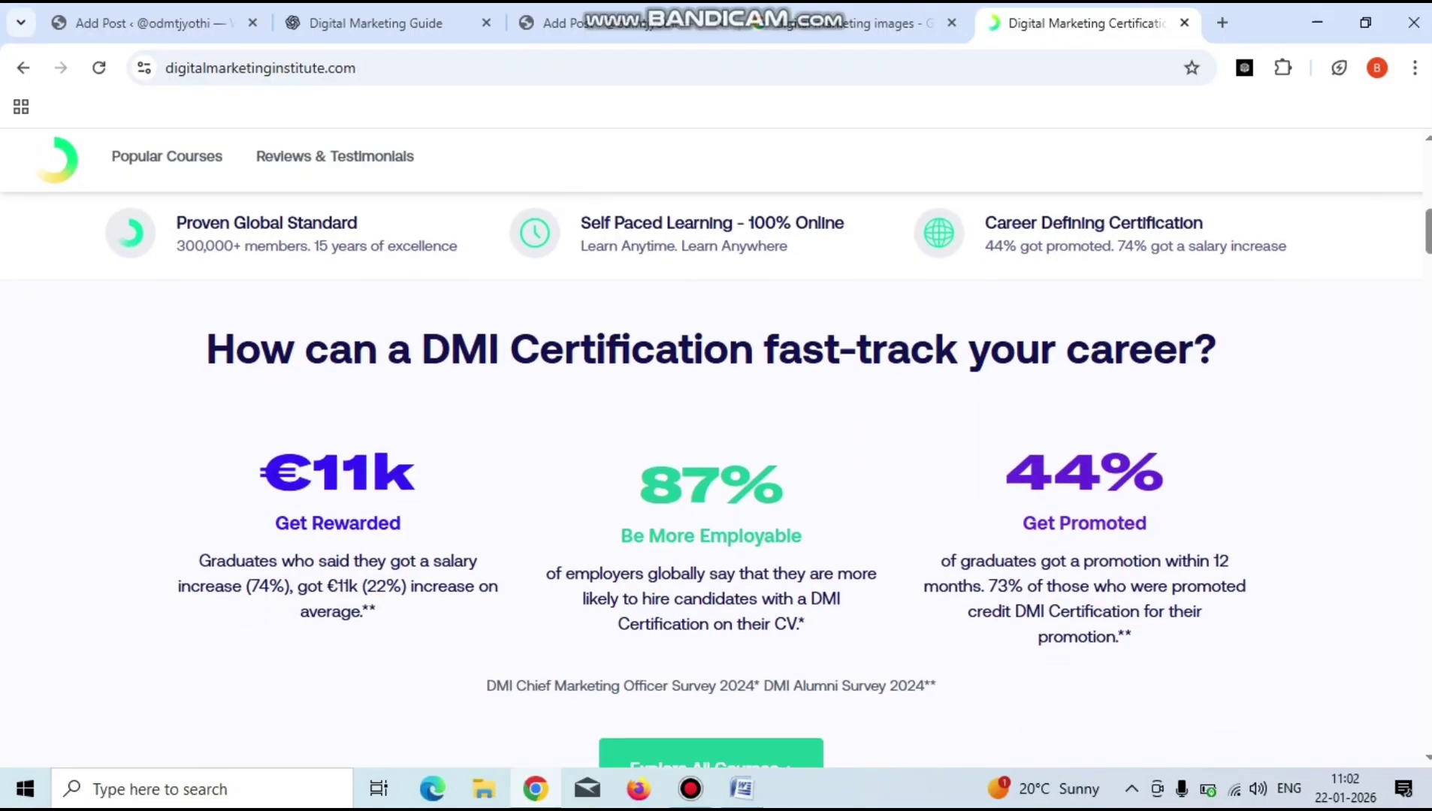
pyautogui.scroll(-9, 711, 480)
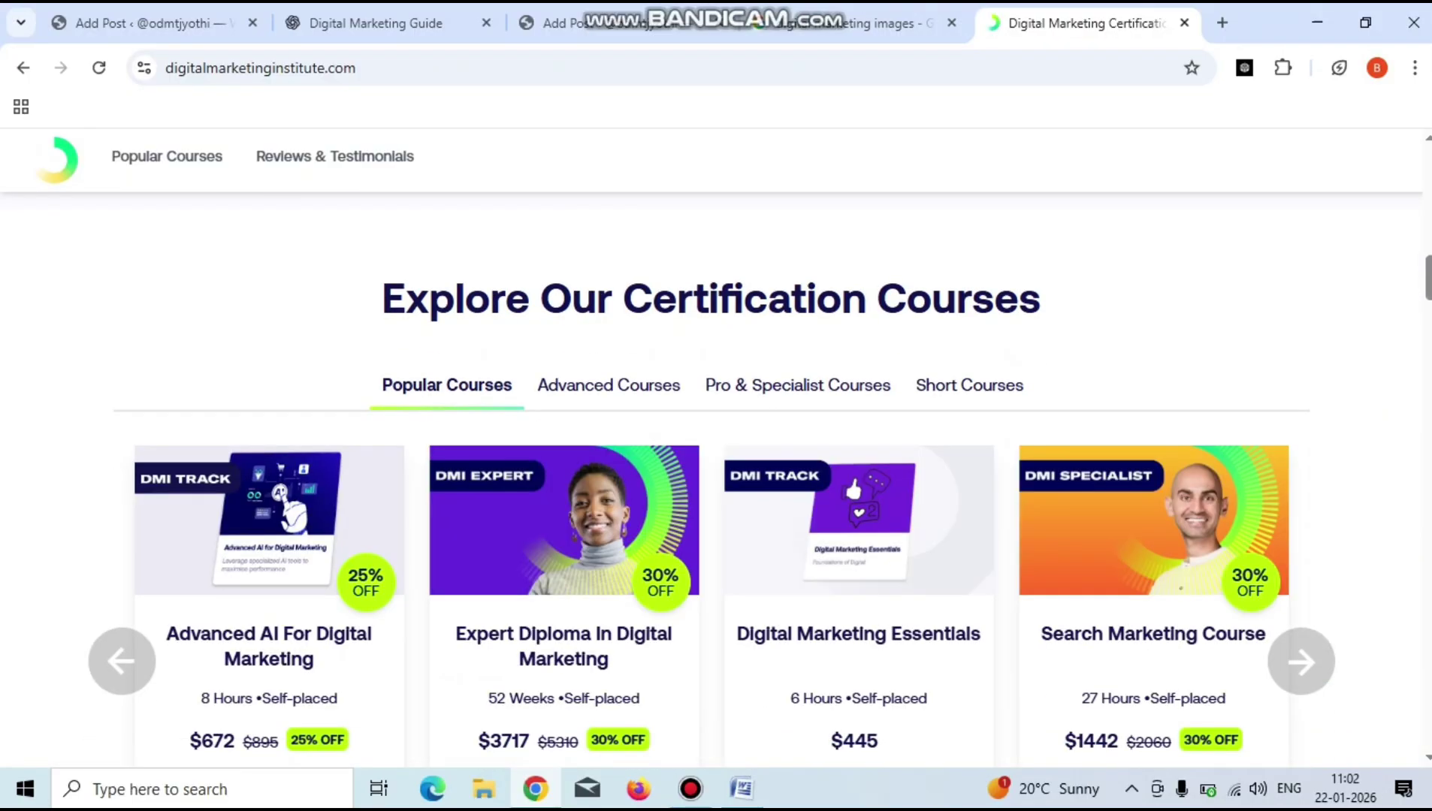
pyautogui.scroll(-9, 711, 481)
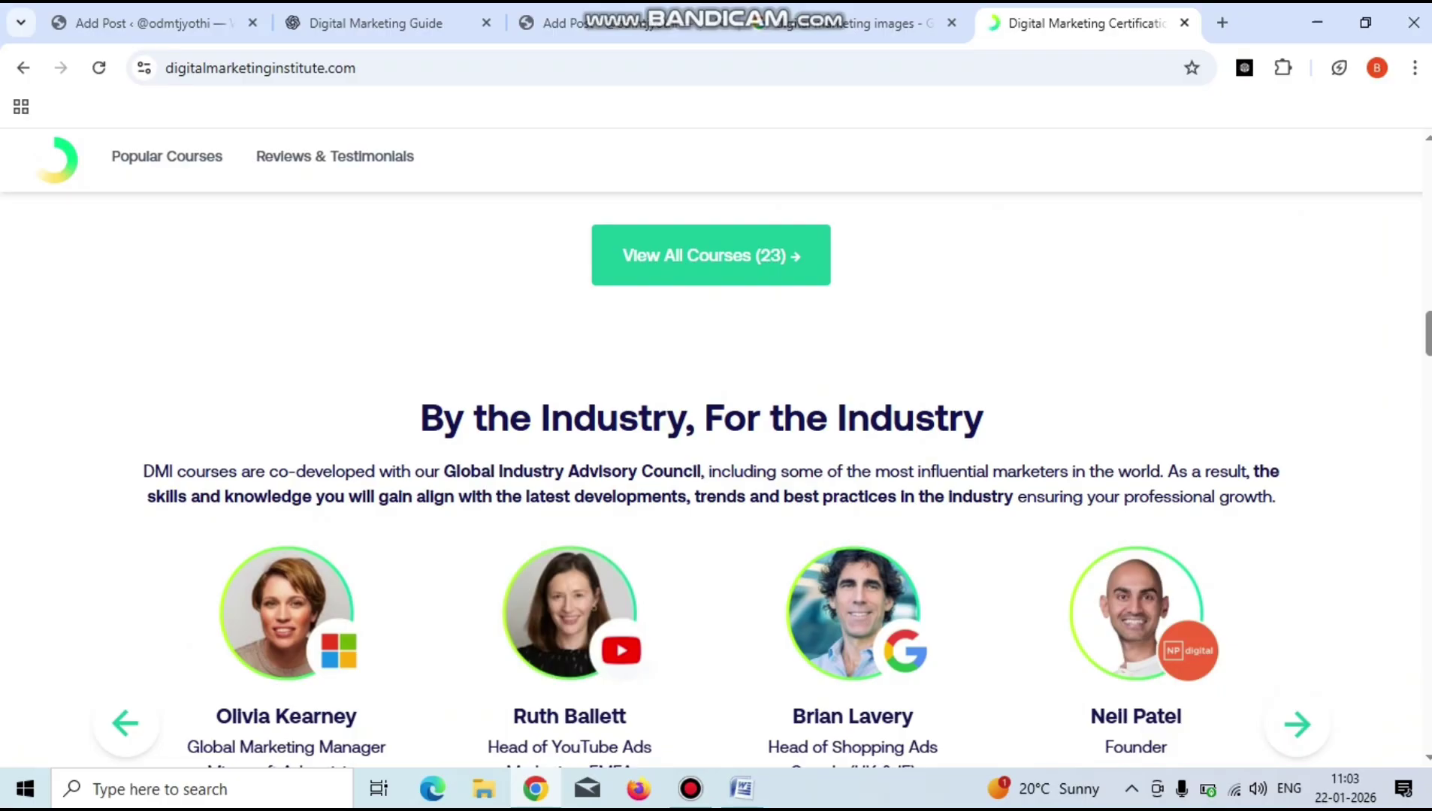
pyautogui.scroll(-7, 711, 481)
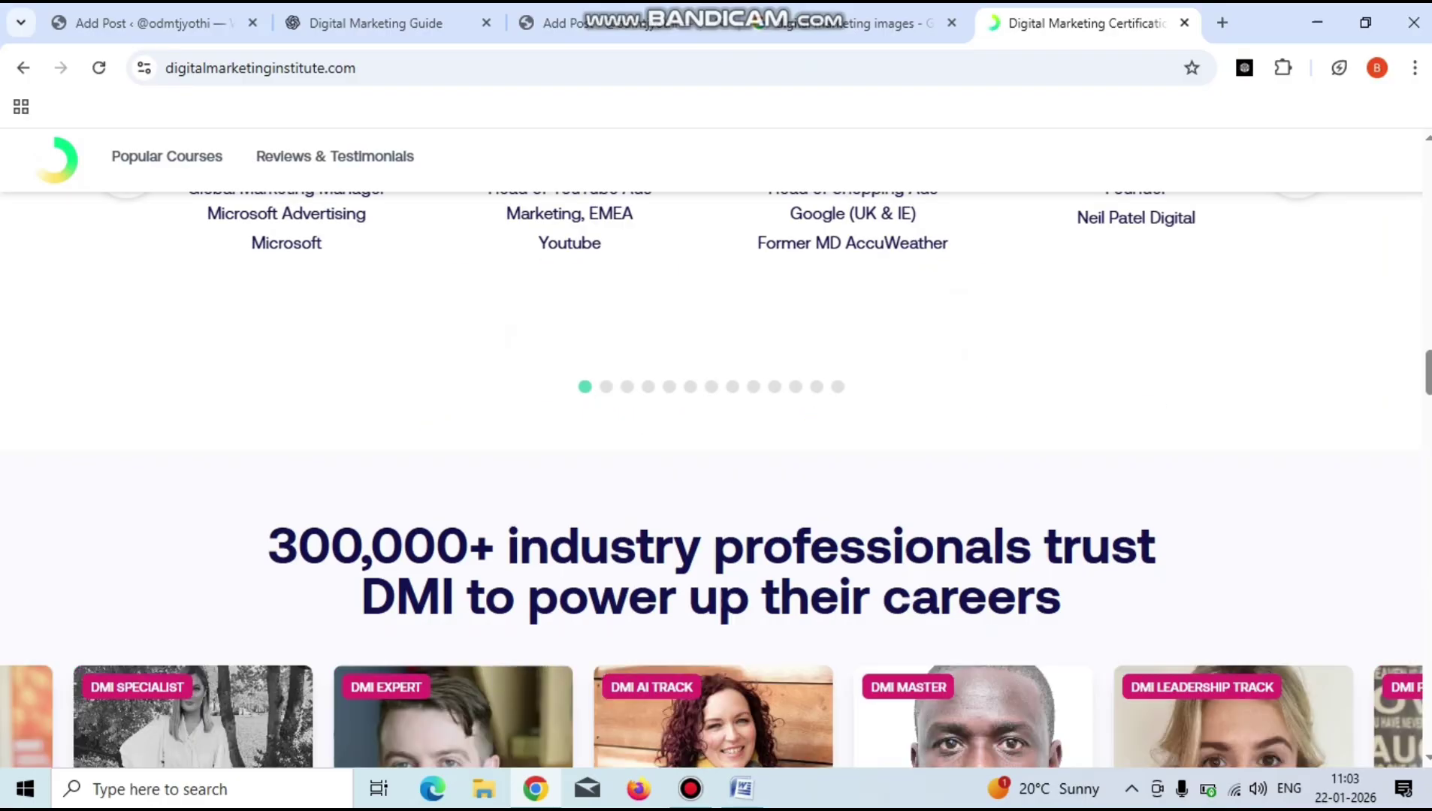
# Compare the WordPress post's empty body with the section headings in the ChatGPT article, ending back in ChatGPT.
pyautogui.click(151, 22)
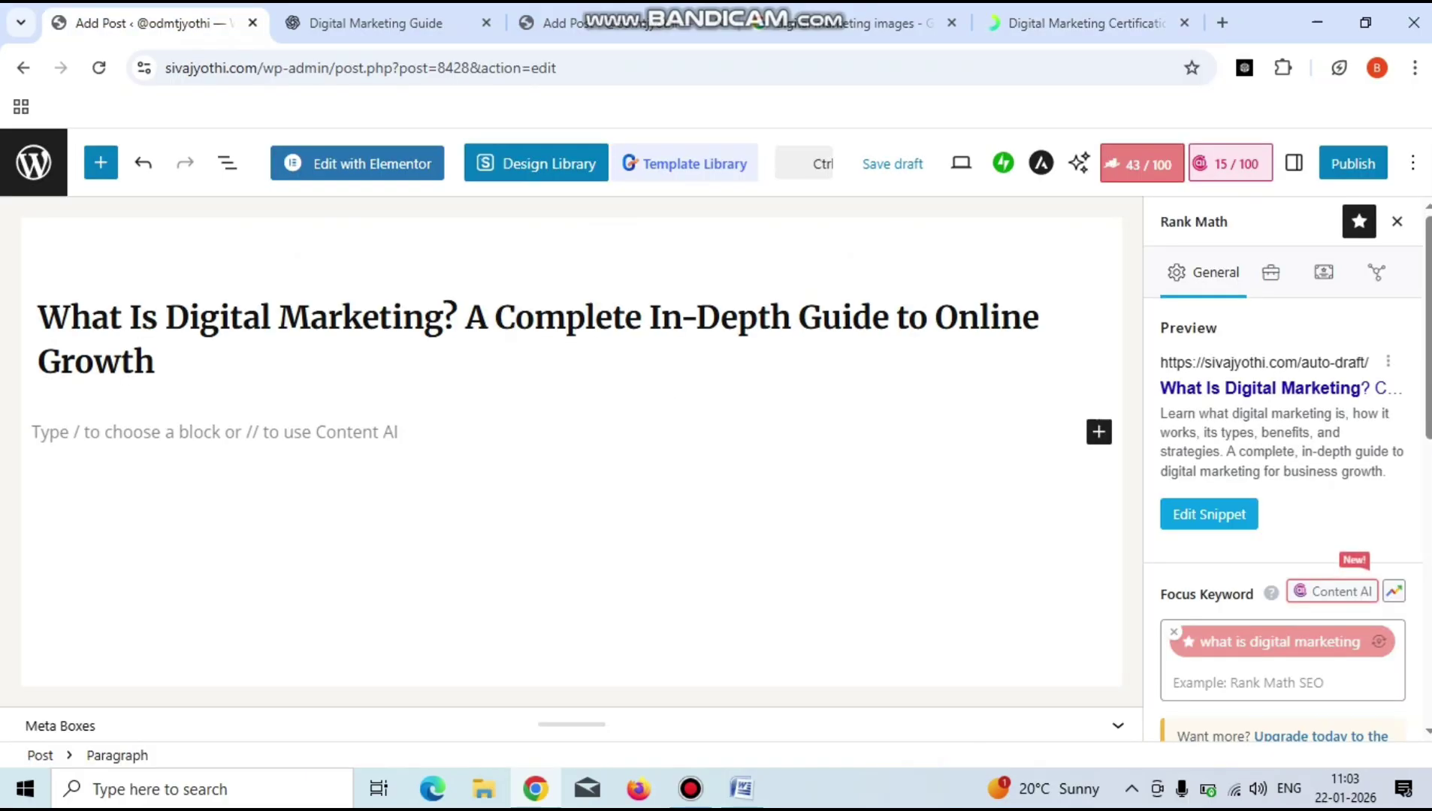
pyautogui.click(376, 23)
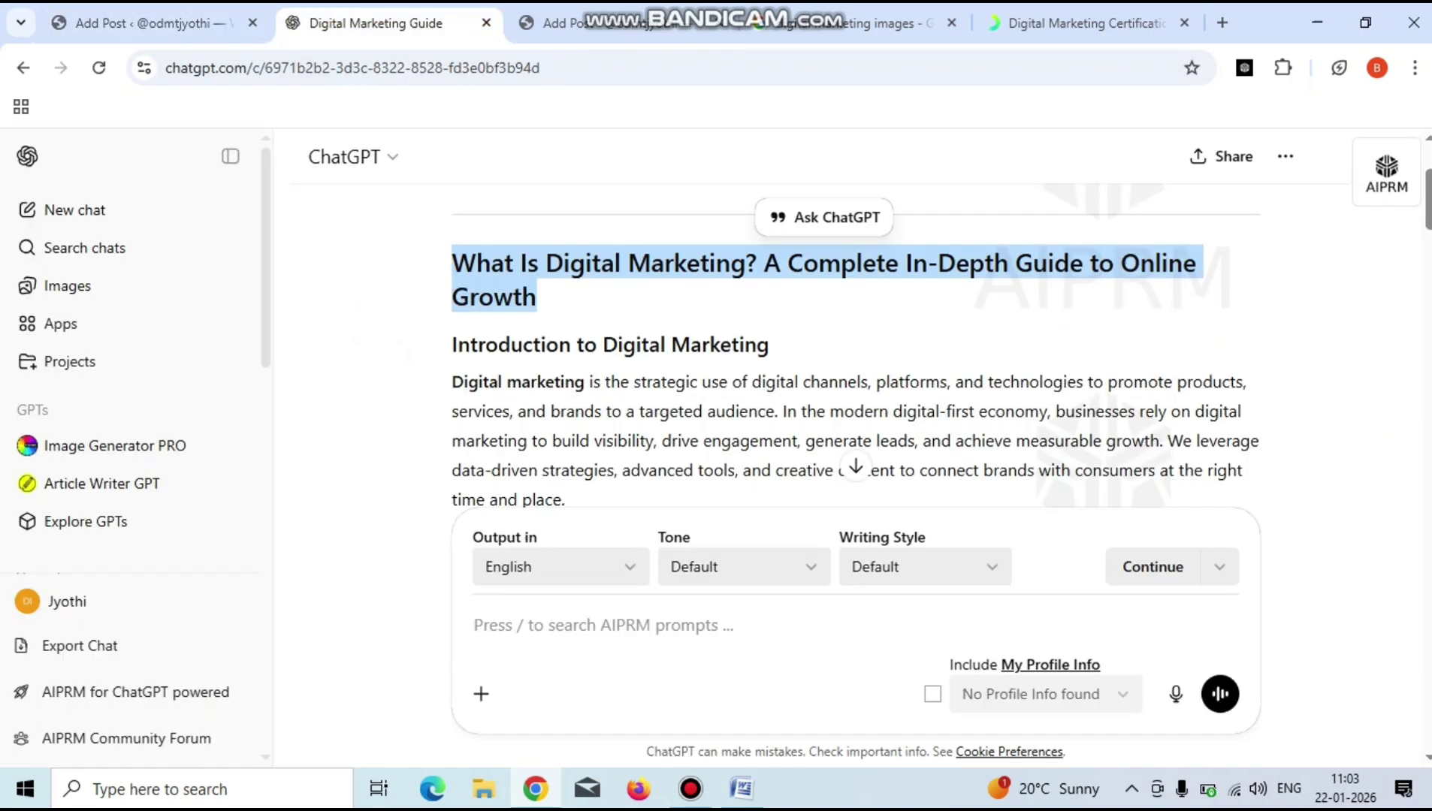
pyautogui.scroll(-5, 855, 346)
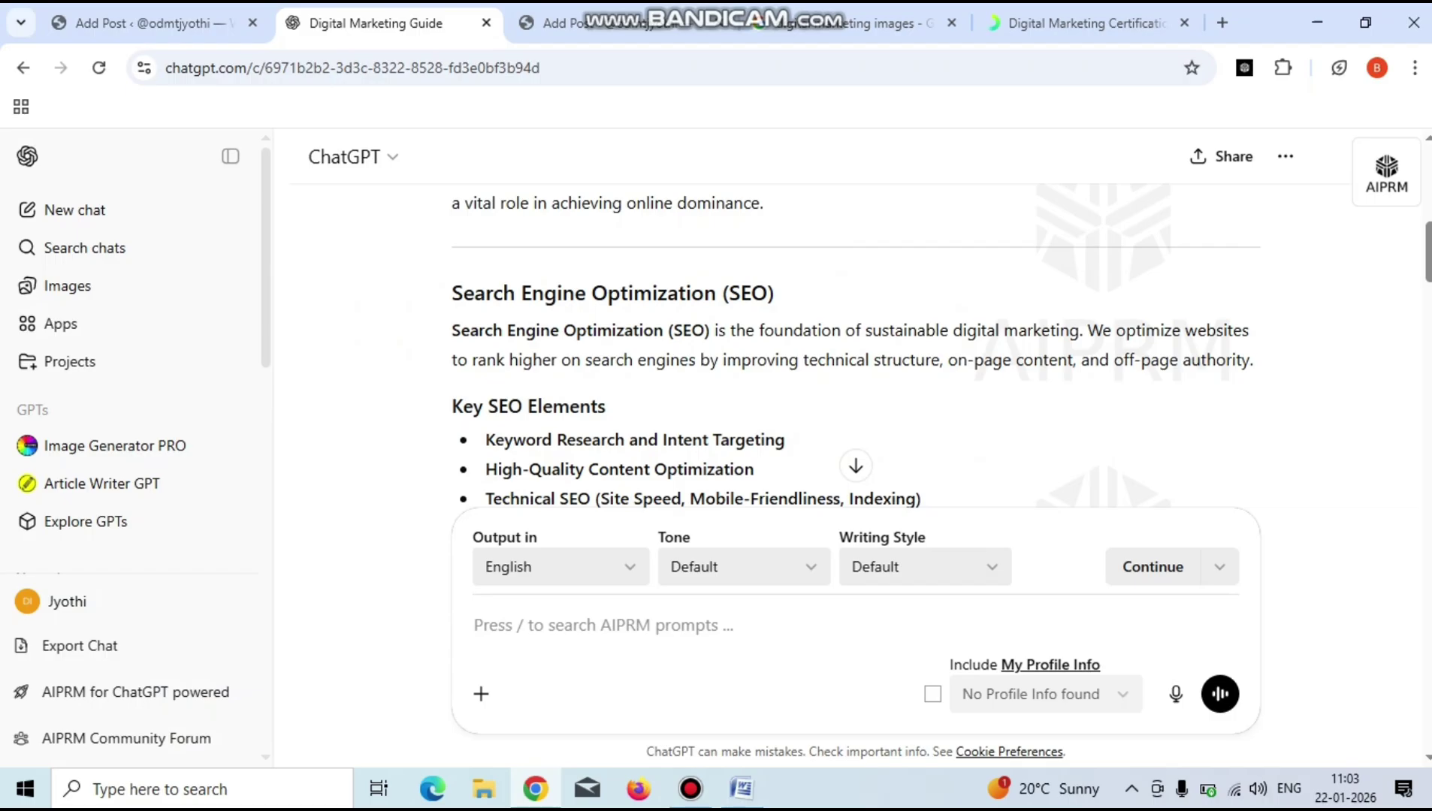
pyautogui.scroll(-15, 855, 345)
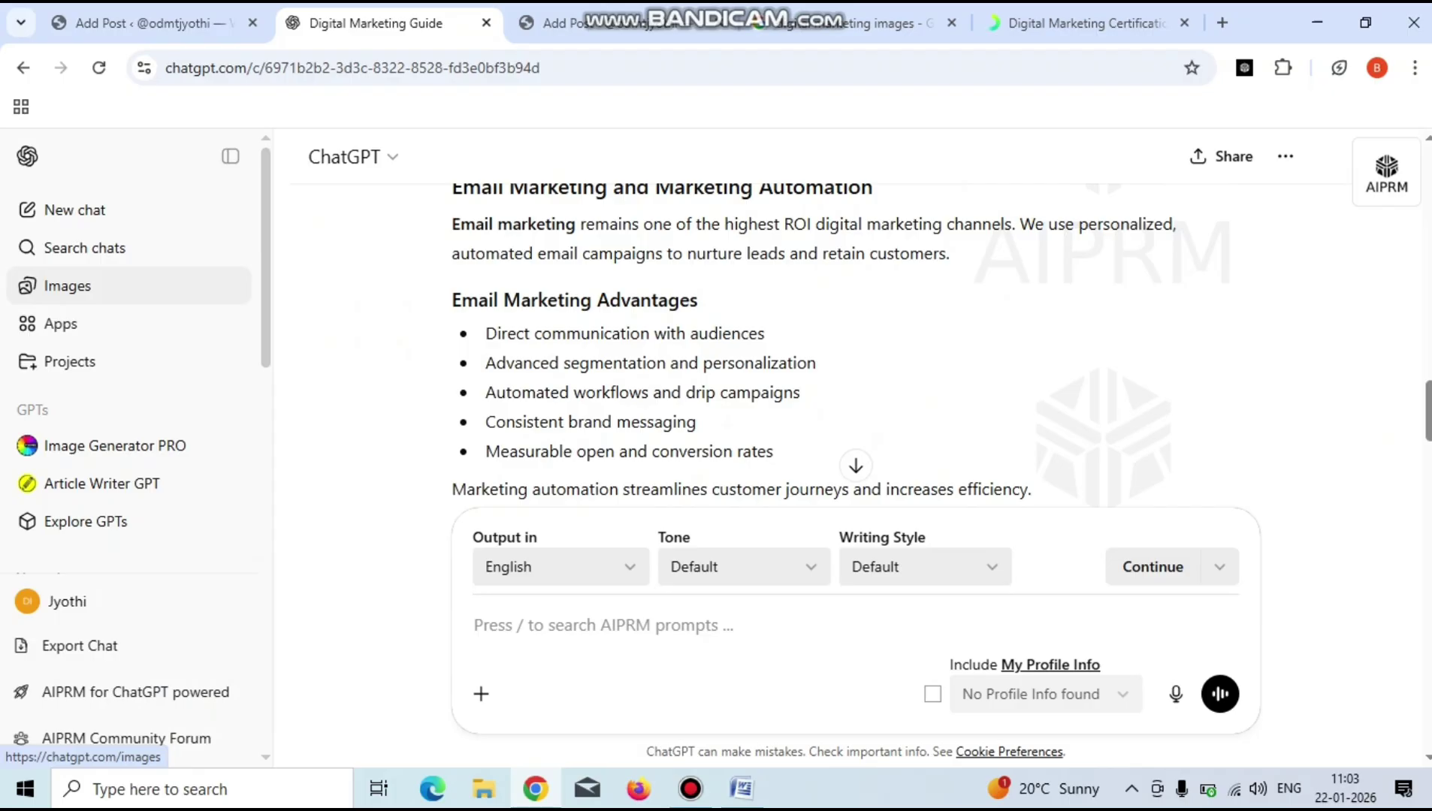
pyautogui.click(143, 22)
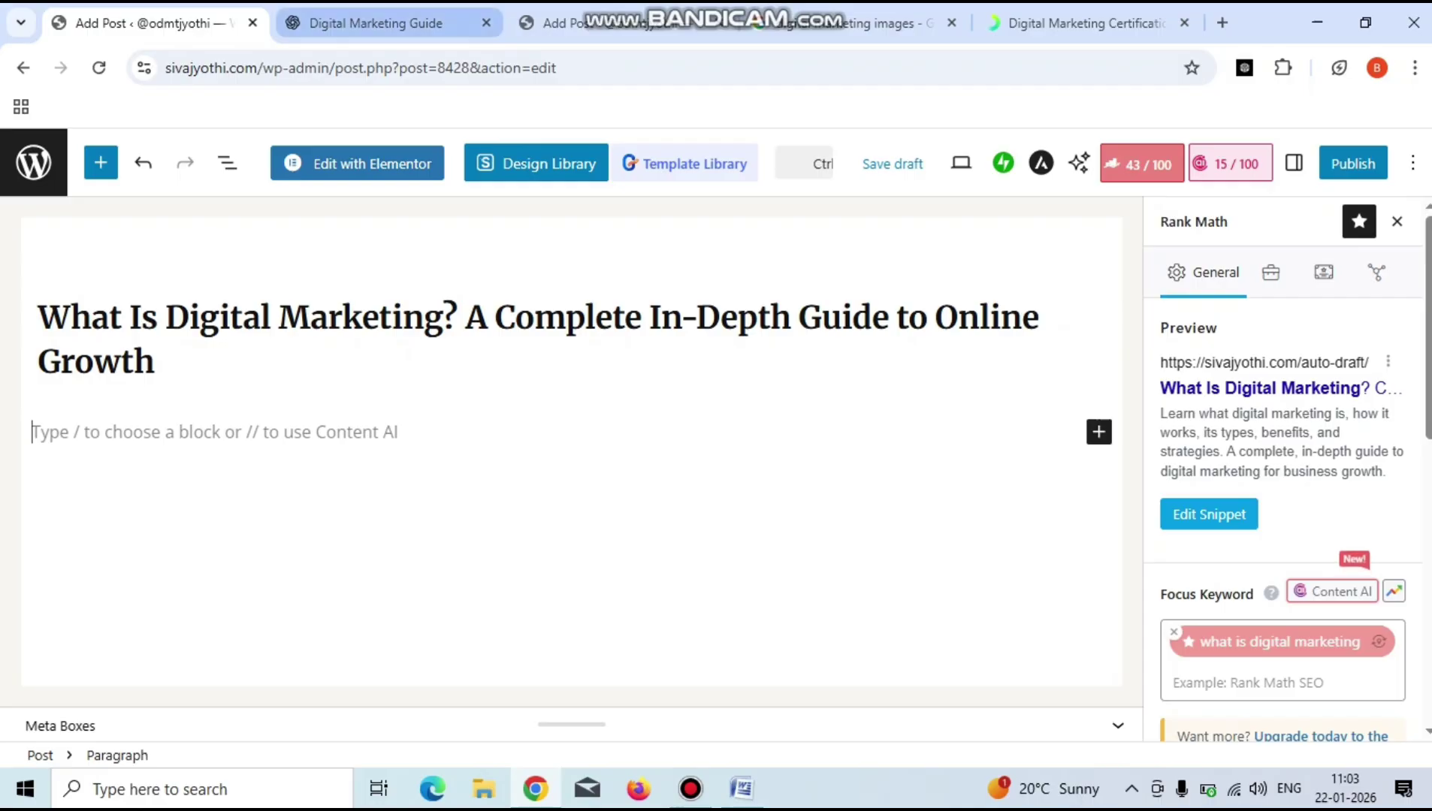
pyautogui.click(376, 23)
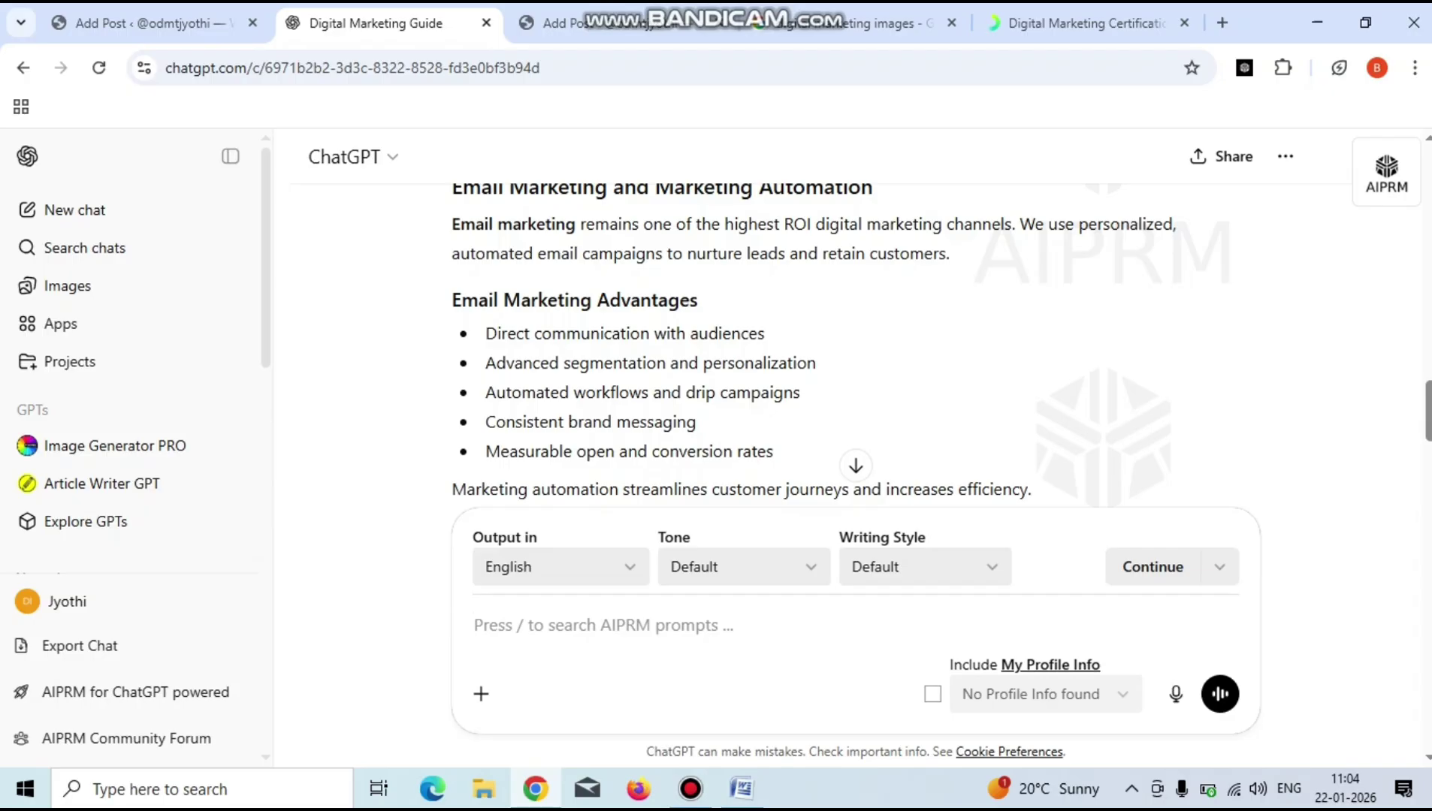
pyautogui.write('Wht')
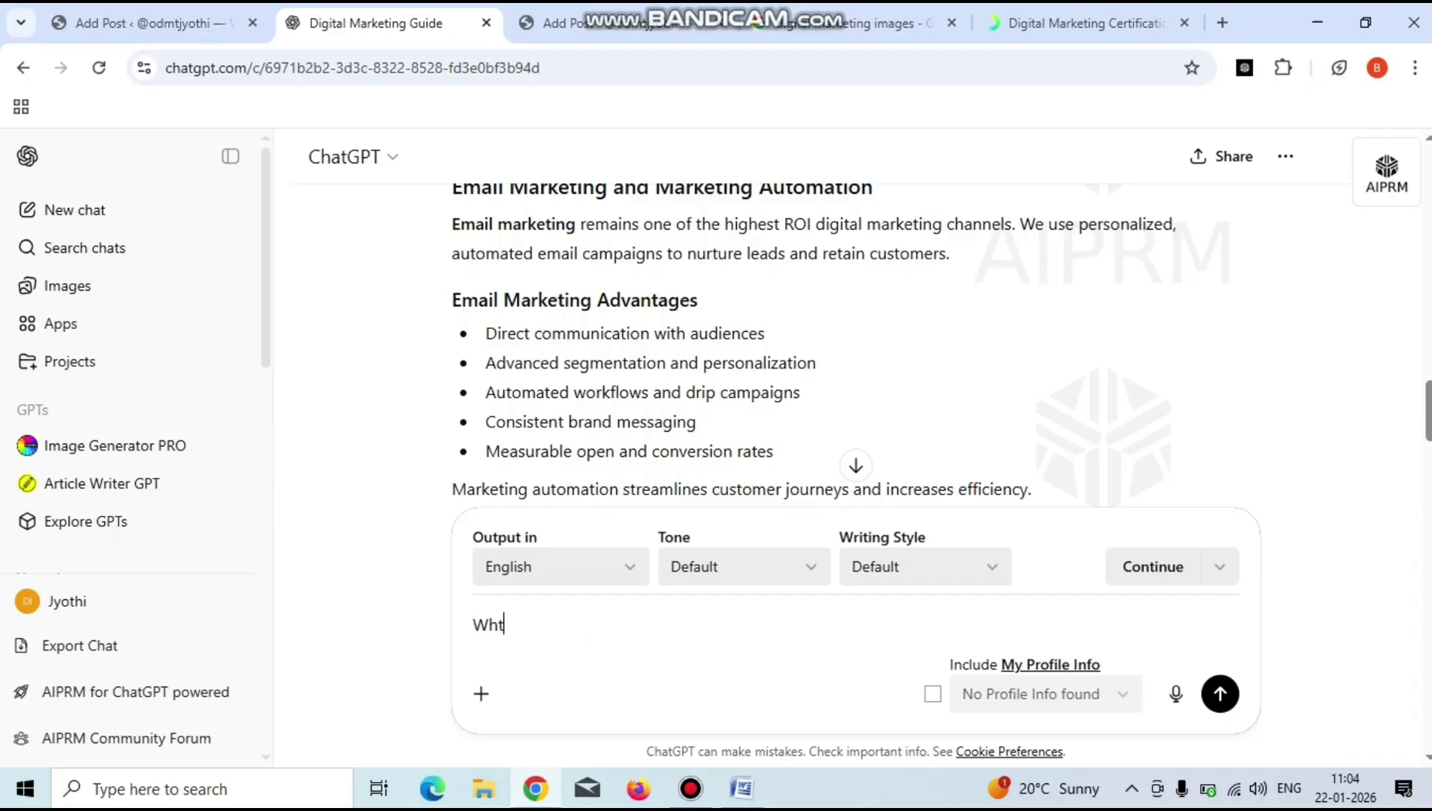
pyautogui.press('BackSpace')
pyautogui.write('at is digital ')
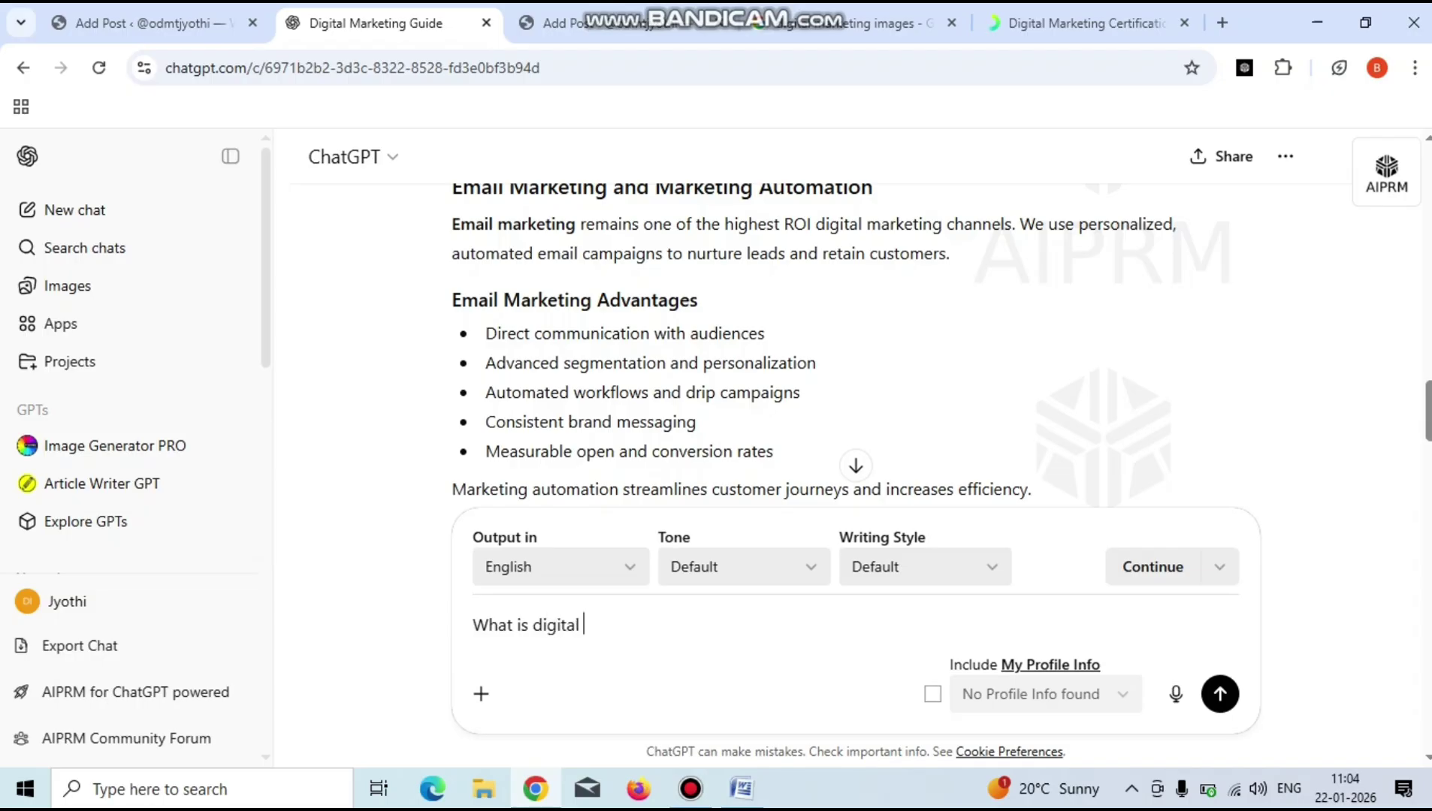
pyautogui.write('m')
# Copy the article's main heading "What Is Digital Marketing? A Complete In-Depth Guide to Online Growth" from the first ChatGPT answer.
pyautogui.scroll(2, 855, 338)
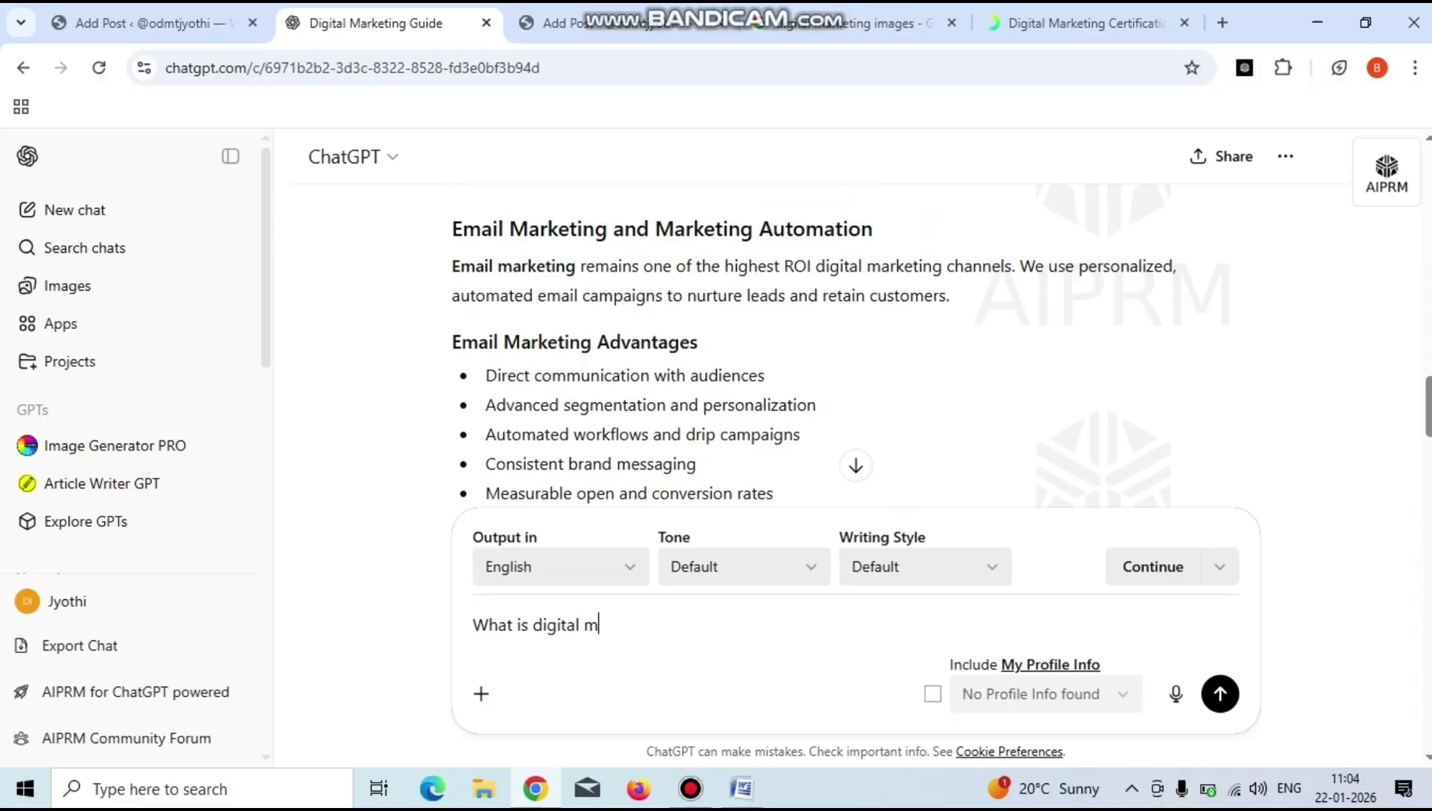
pyautogui.scroll(4, 855, 338)
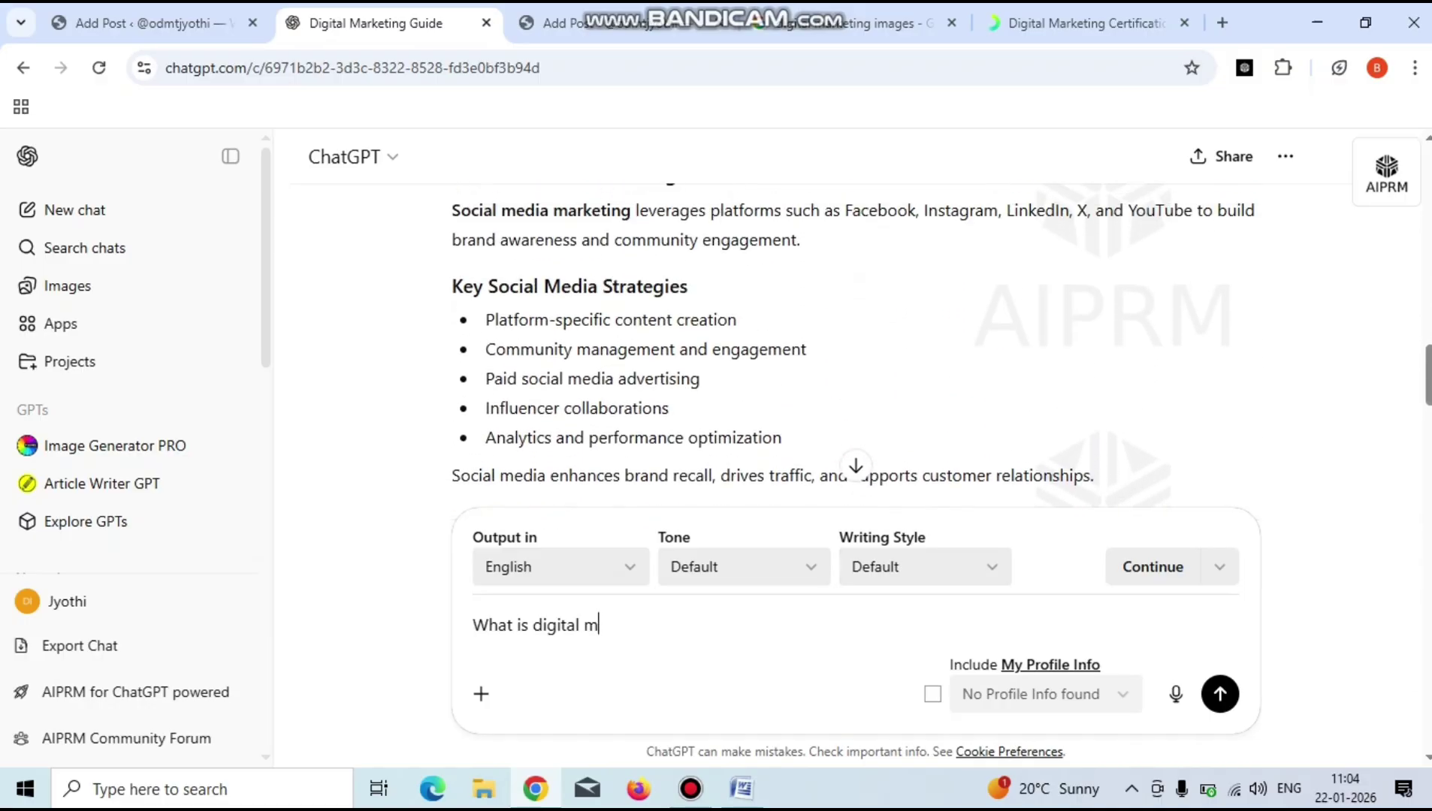
pyautogui.scroll(3, 855, 338)
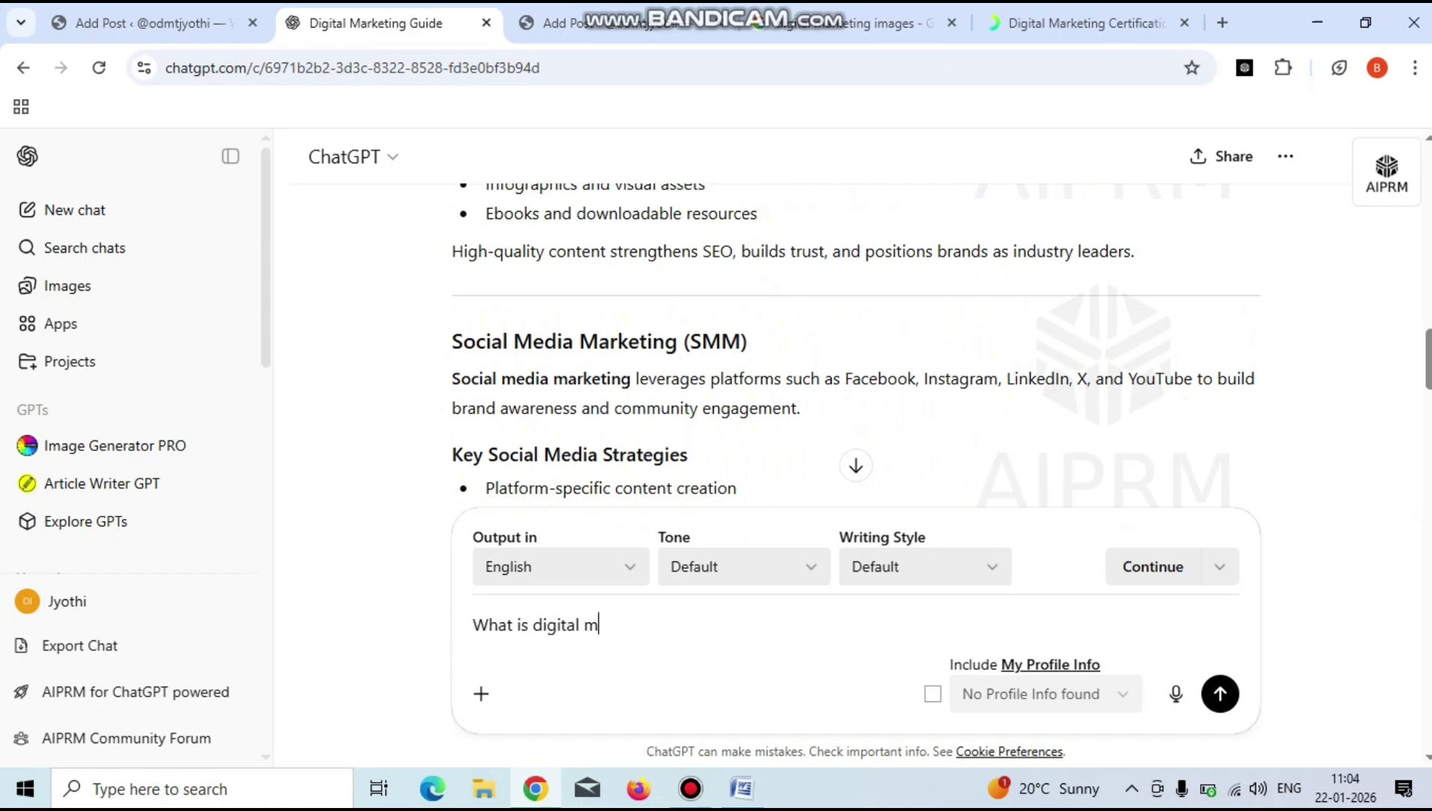
pyautogui.scroll(10, 854, 338)
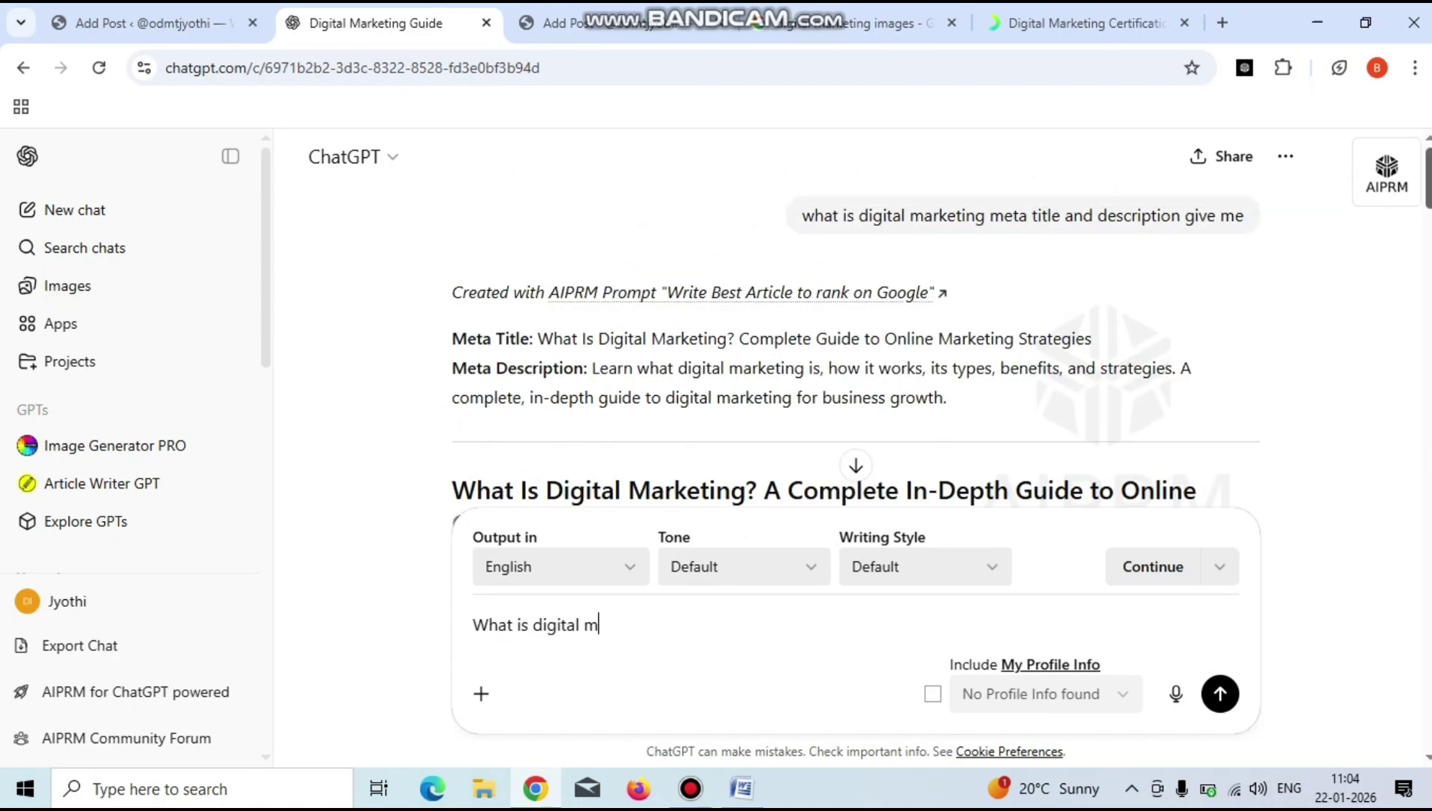
pyautogui.moveTo(451, 490); pyautogui.dragTo(1203, 496)
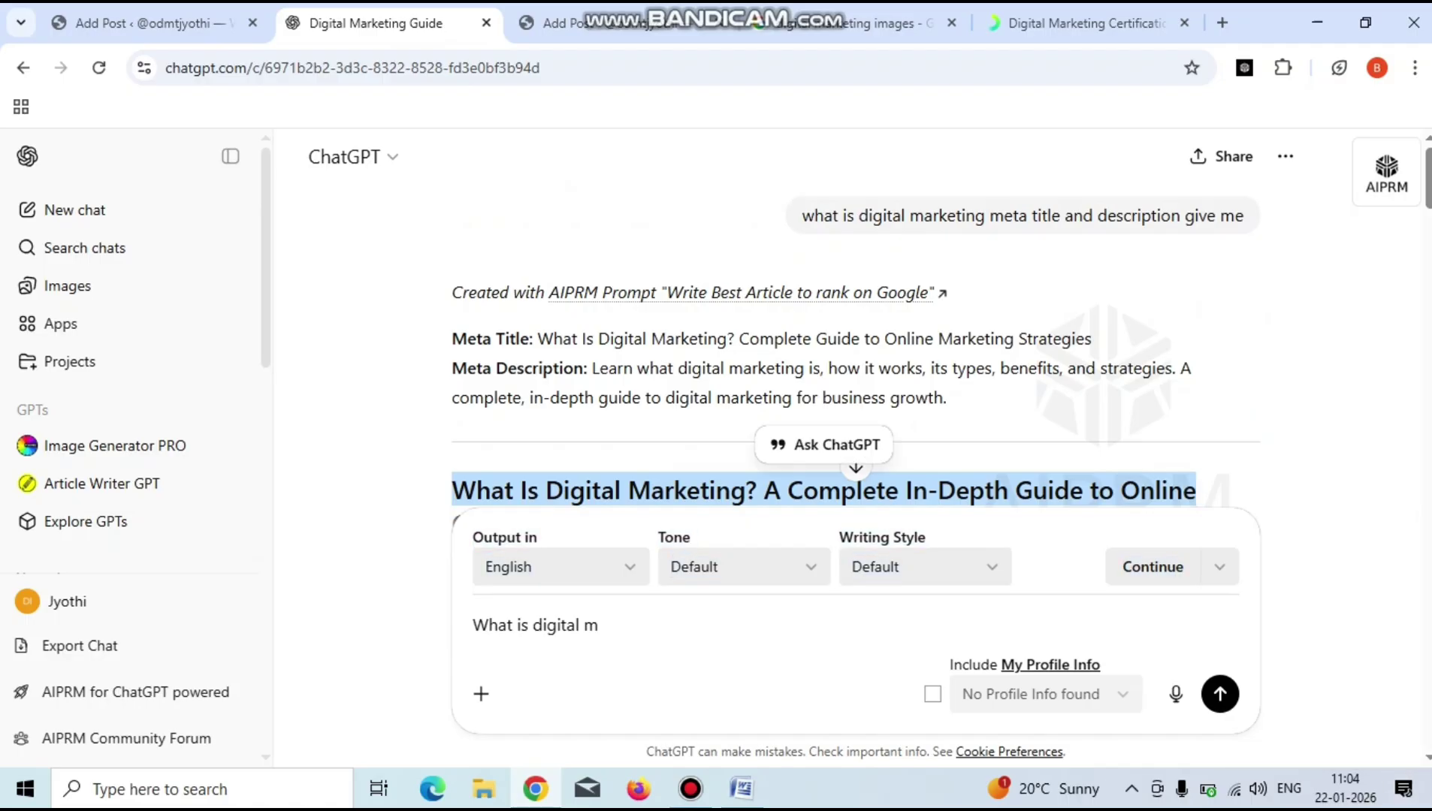
pyautogui.scroll(-5, 855, 338)
pyautogui.scroll(-5, 855, 338)
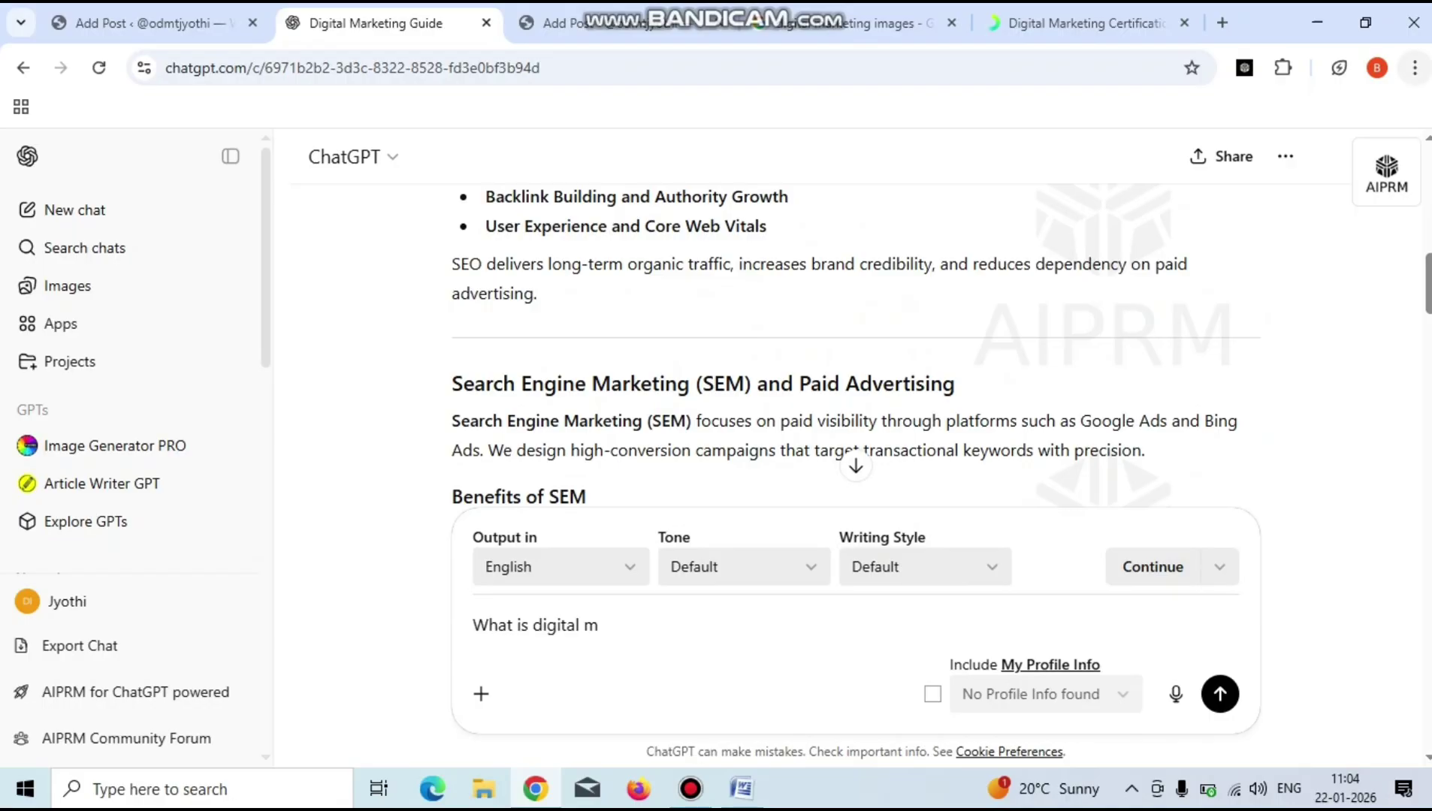
pyautogui.scroll(1, 856, 338)
pyautogui.scroll(6, 856, 338)
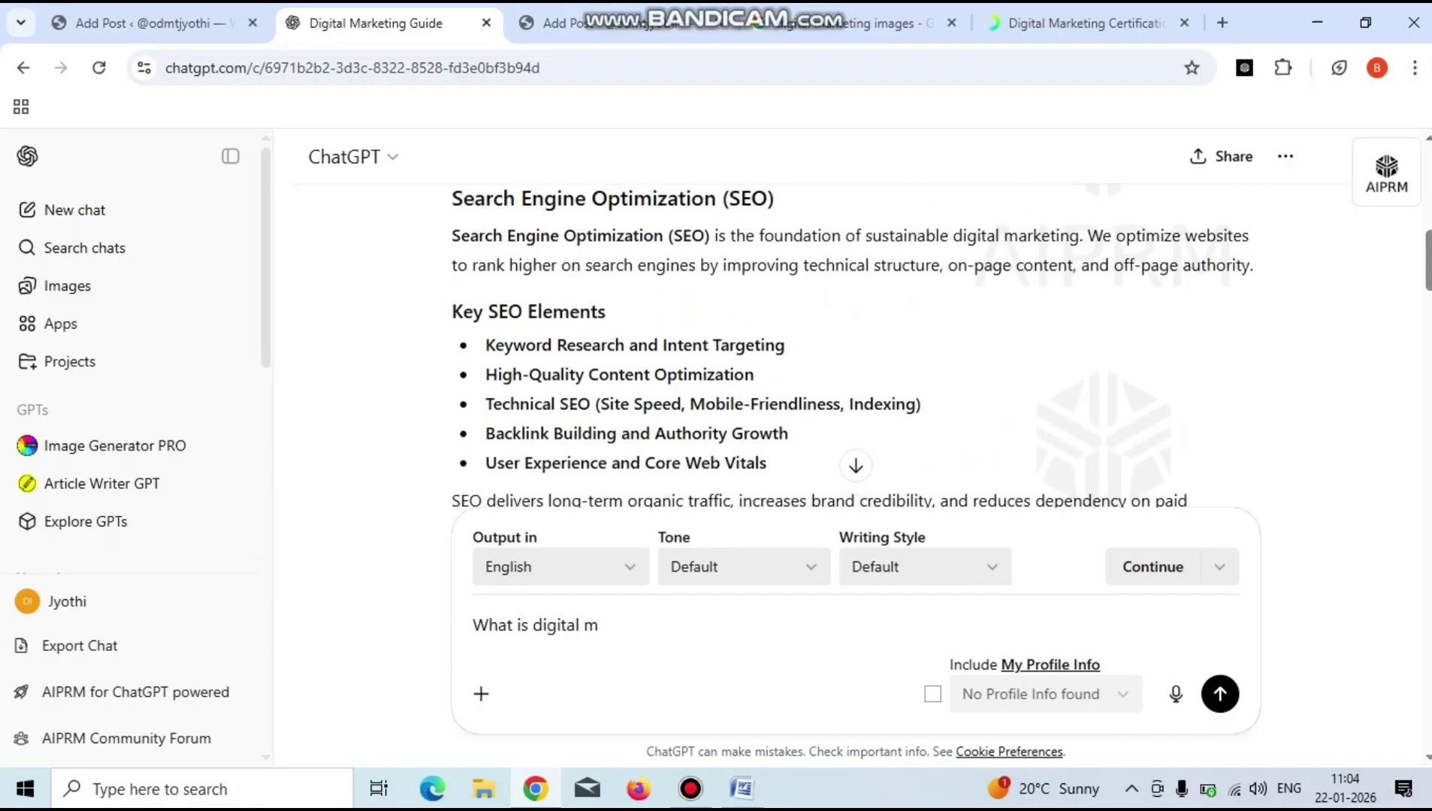
pyautogui.scroll(7, 856, 345)
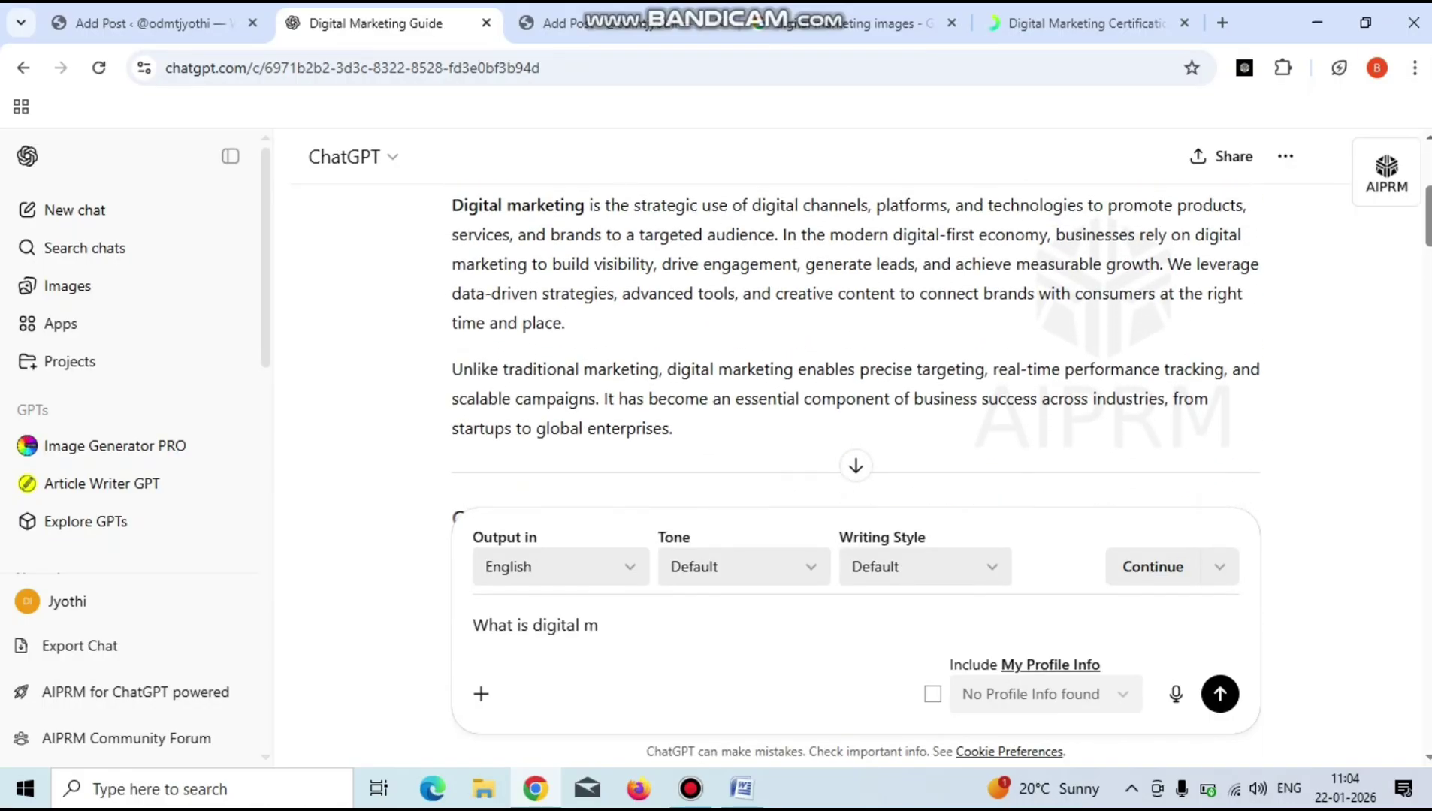
pyautogui.scroll(1, 856, 345)
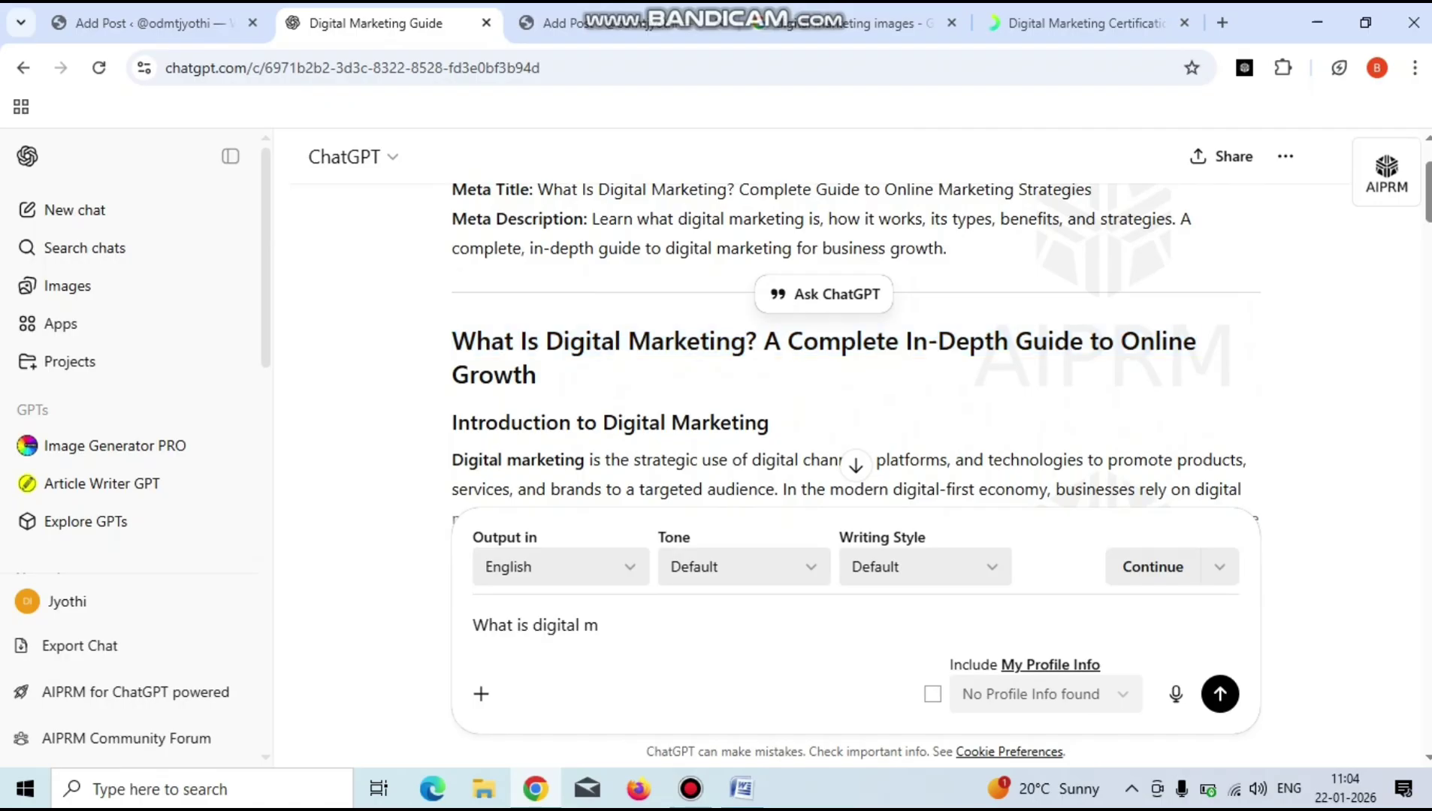
pyautogui.tripleClick(471, 342)
pyautogui.hotkey('ctrl', 'c')
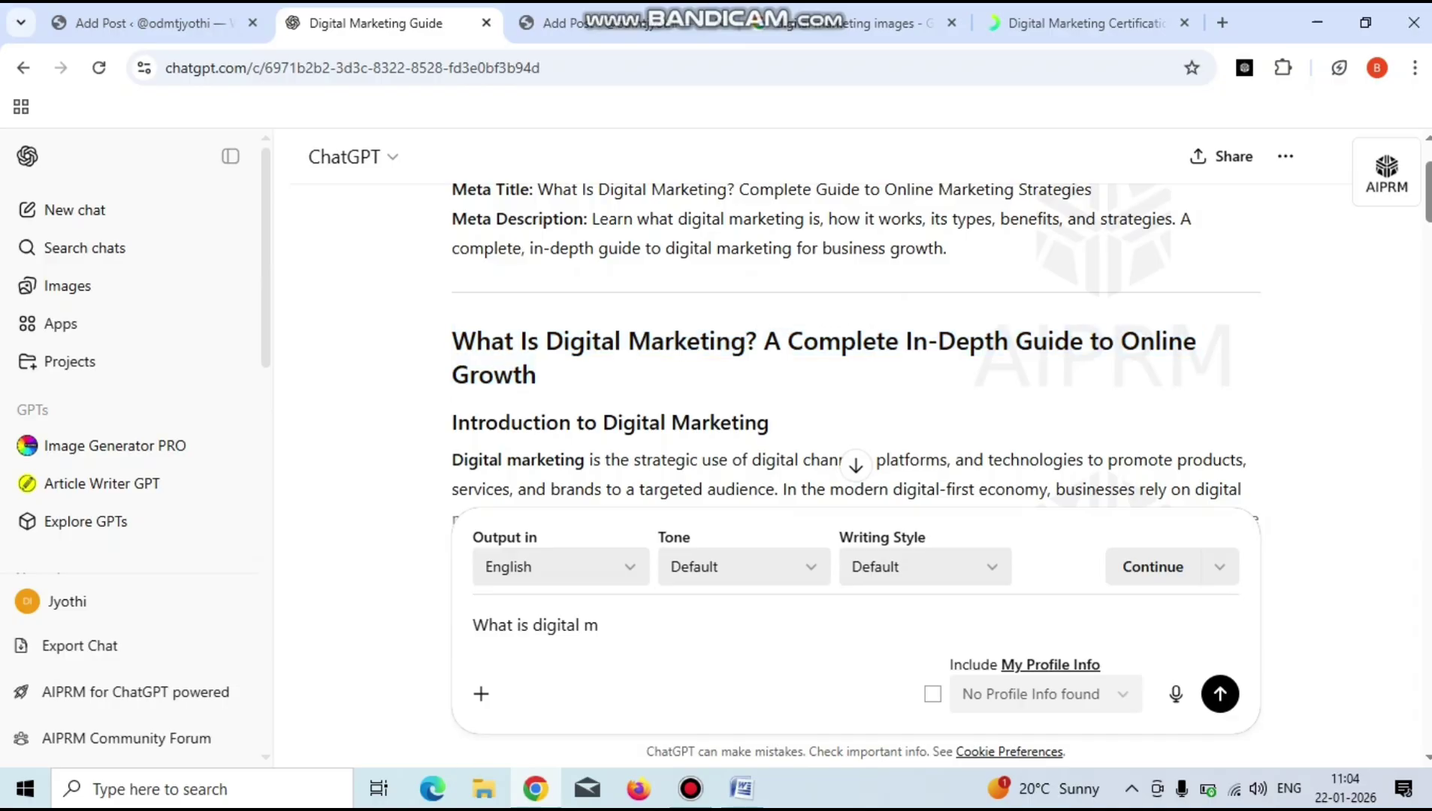
# Replace the draft prompt with the copied heading, add "1600 words give me" after it and send it to ChatGPT.
pyautogui.scroll(-8, 854, 350)
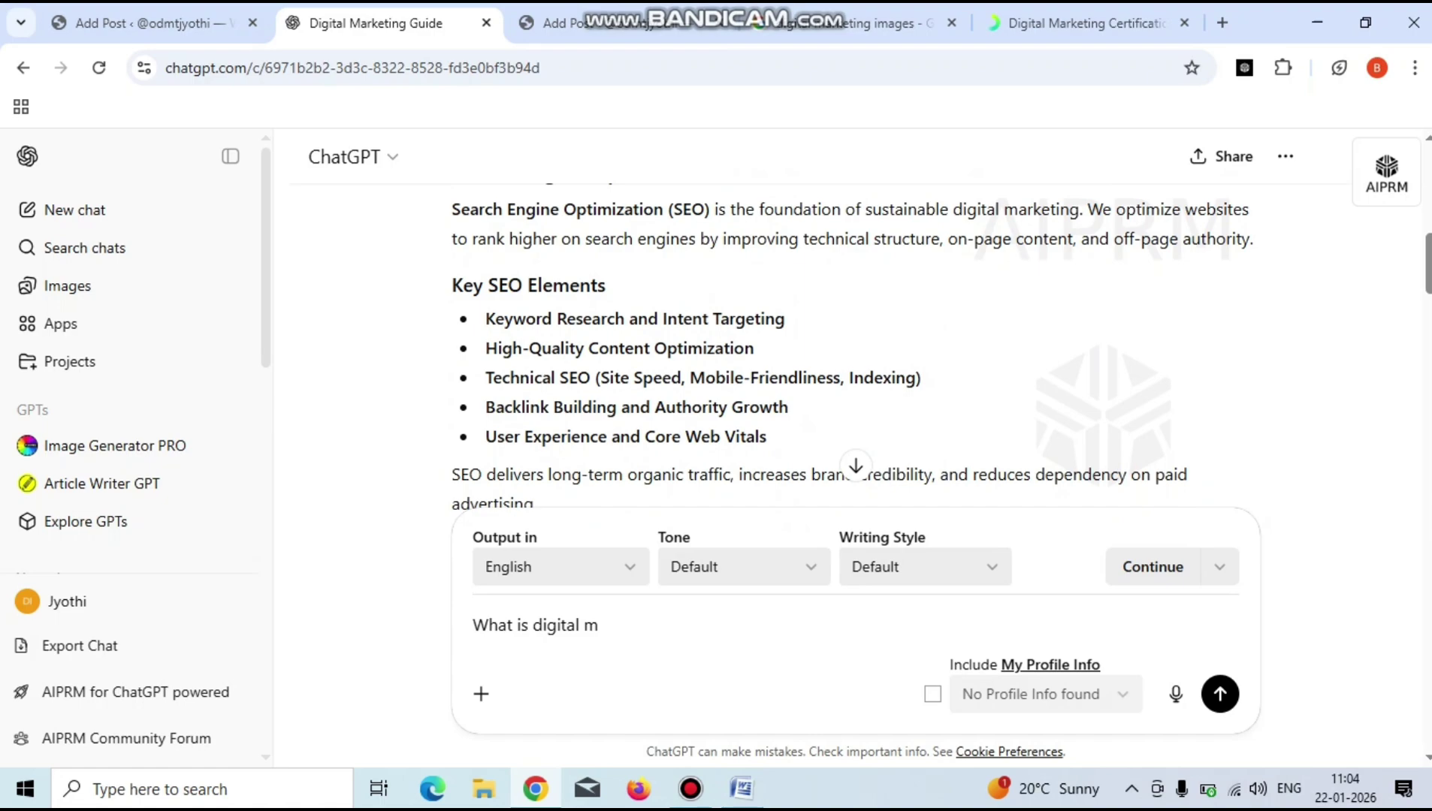
pyautogui.hotkey('ctrl', 'a')
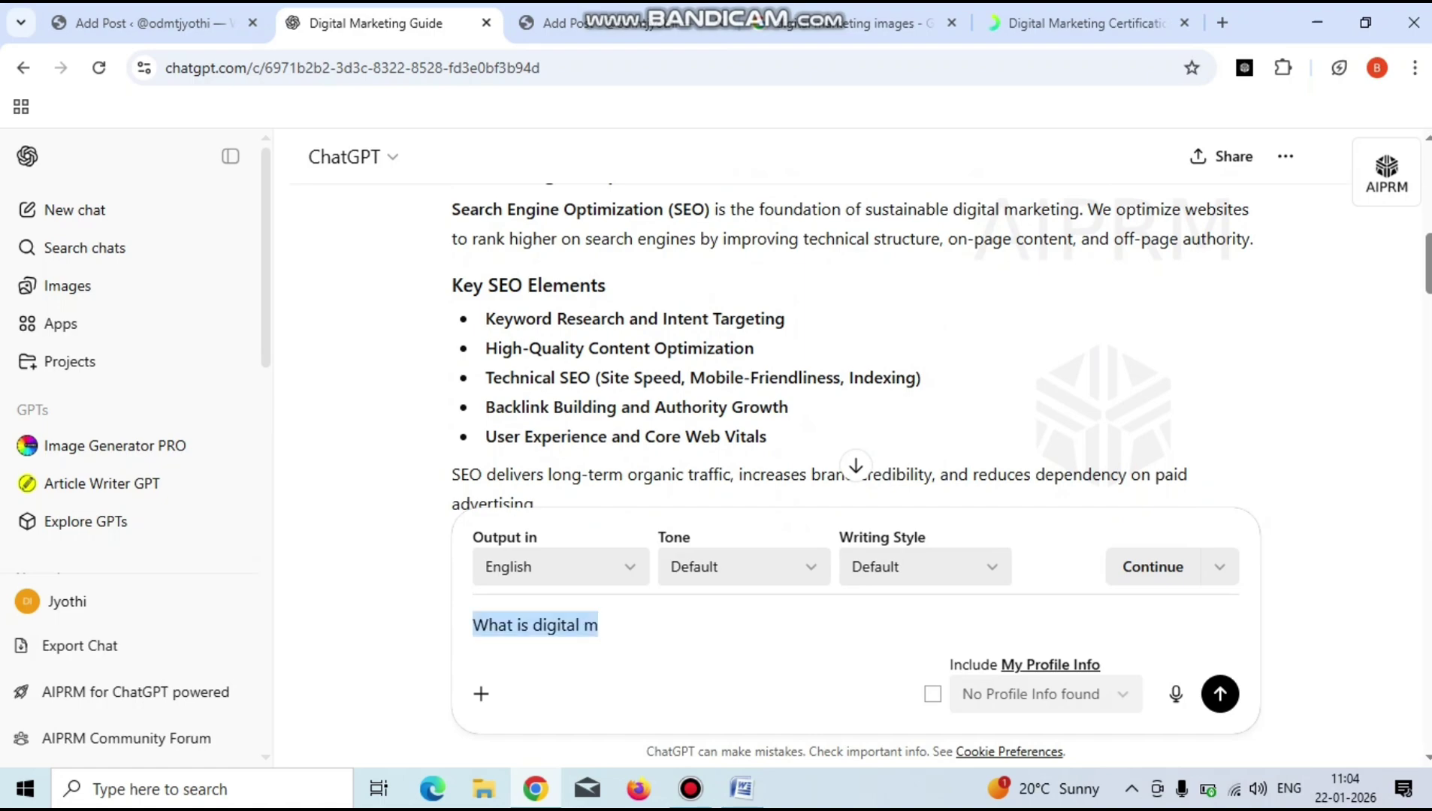
pyautogui.hotkey('ctrl', 'v')
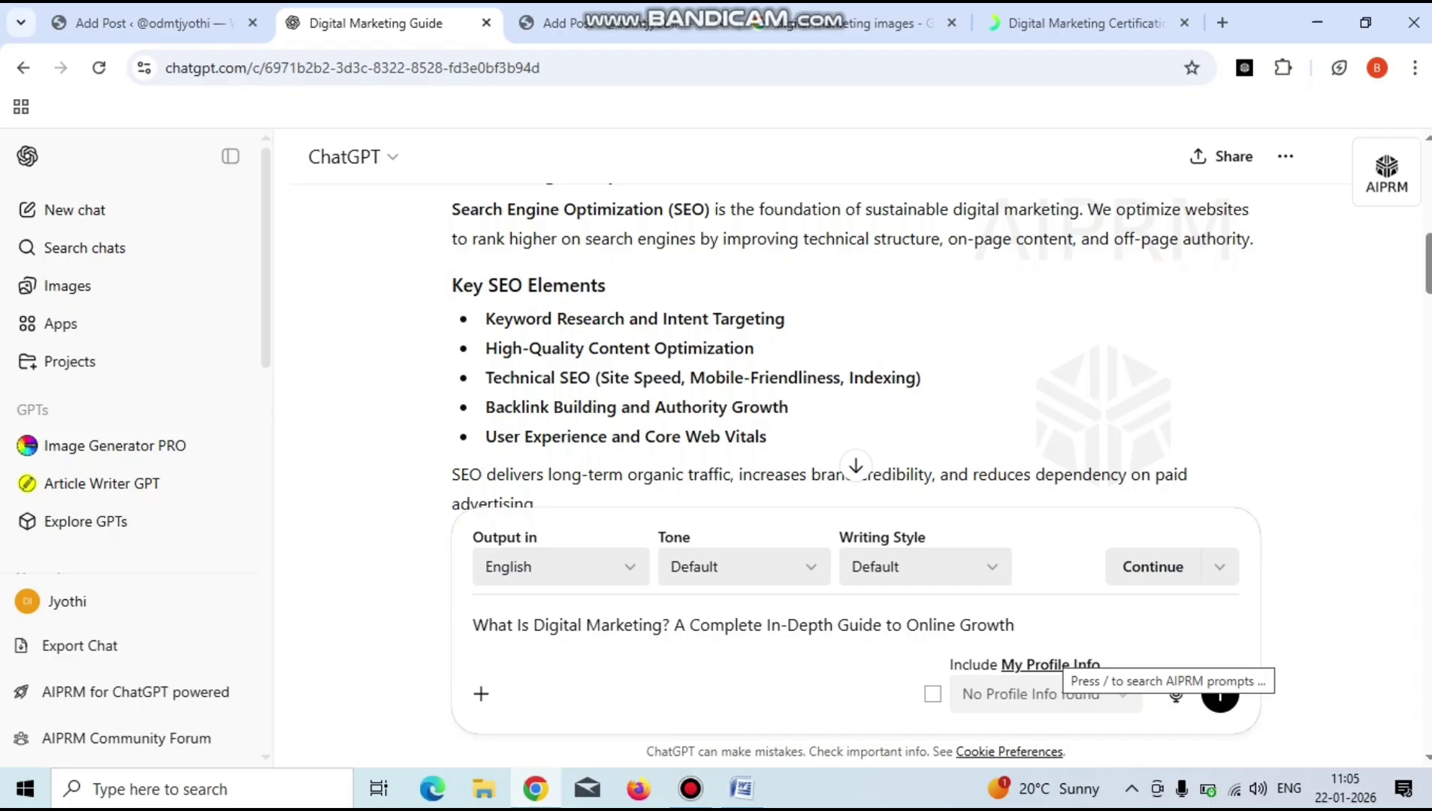
pyautogui.write('10')
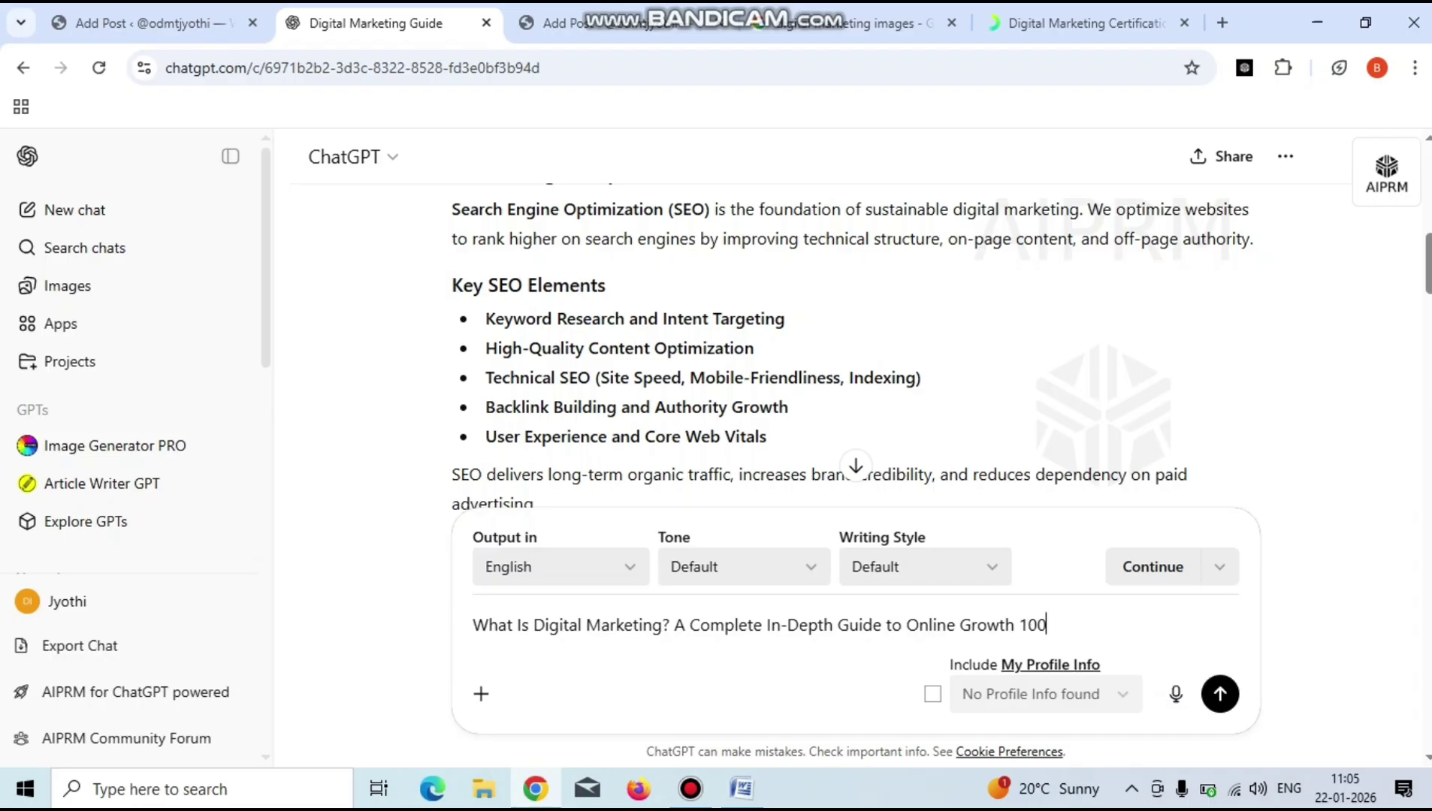
pyautogui.press('BackSpace')
pyautogui.write('600 words give me')
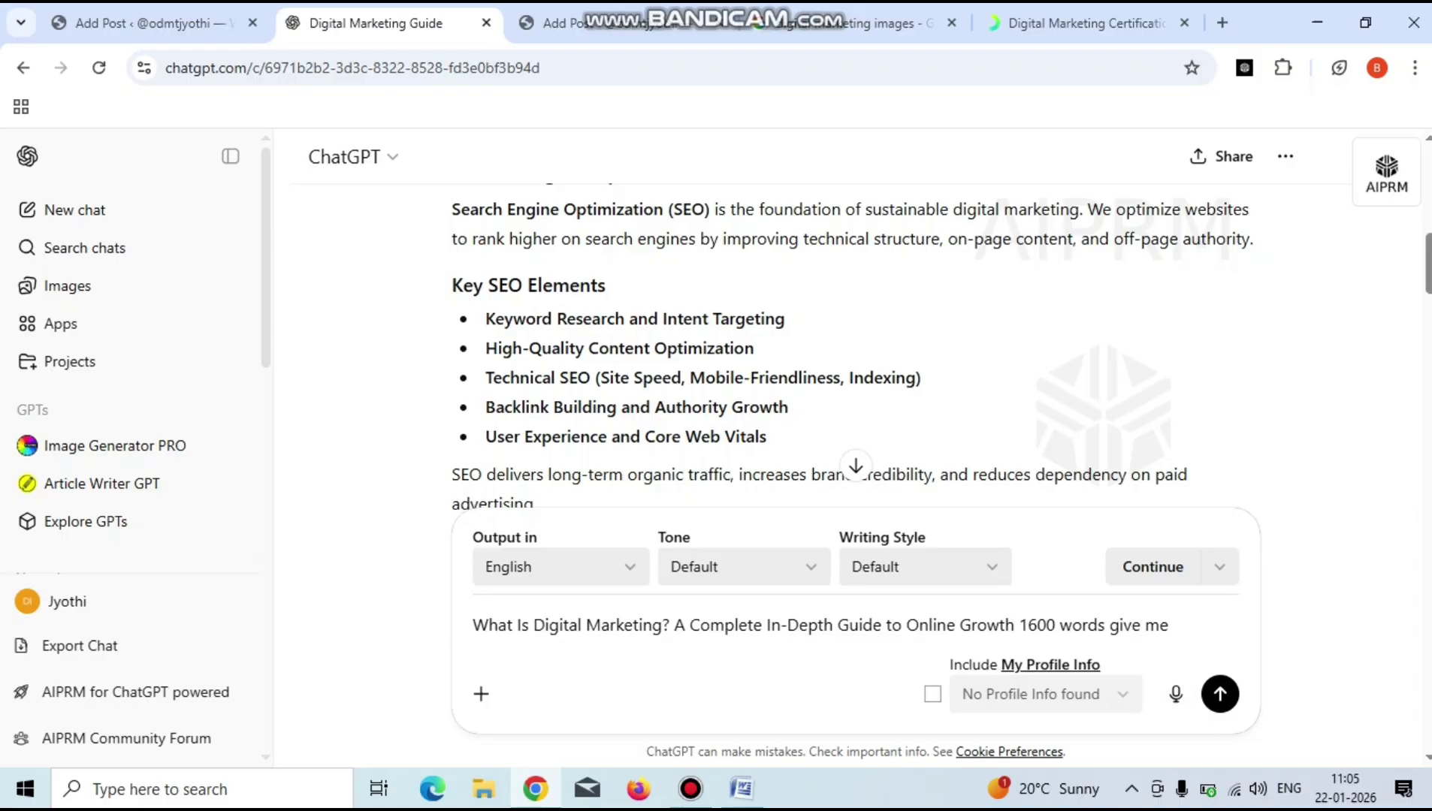
pyautogui.press('Return')
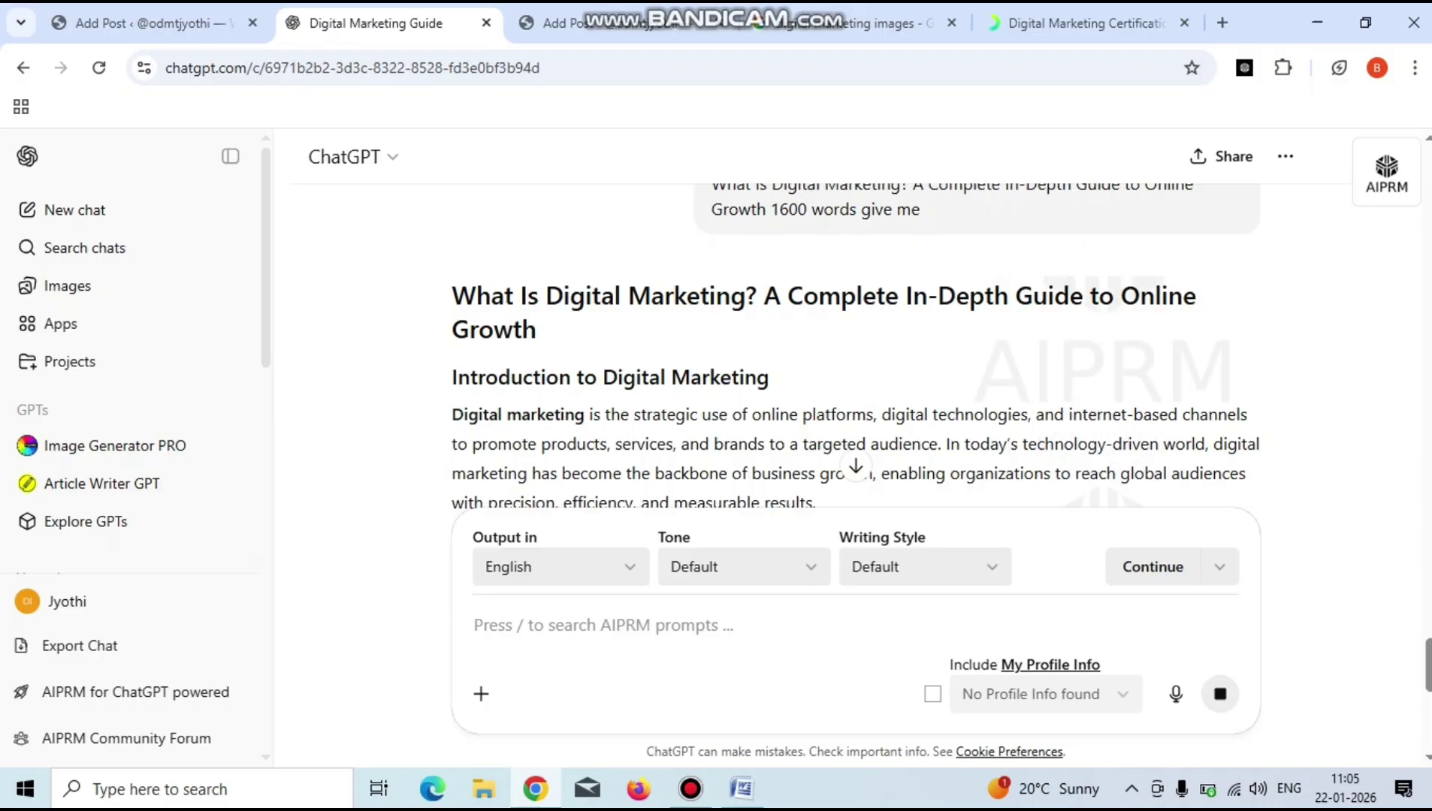
# Switch to the WordPress post and review Rank Math's focus keyword and content length checks.
pyautogui.click(150, 23)
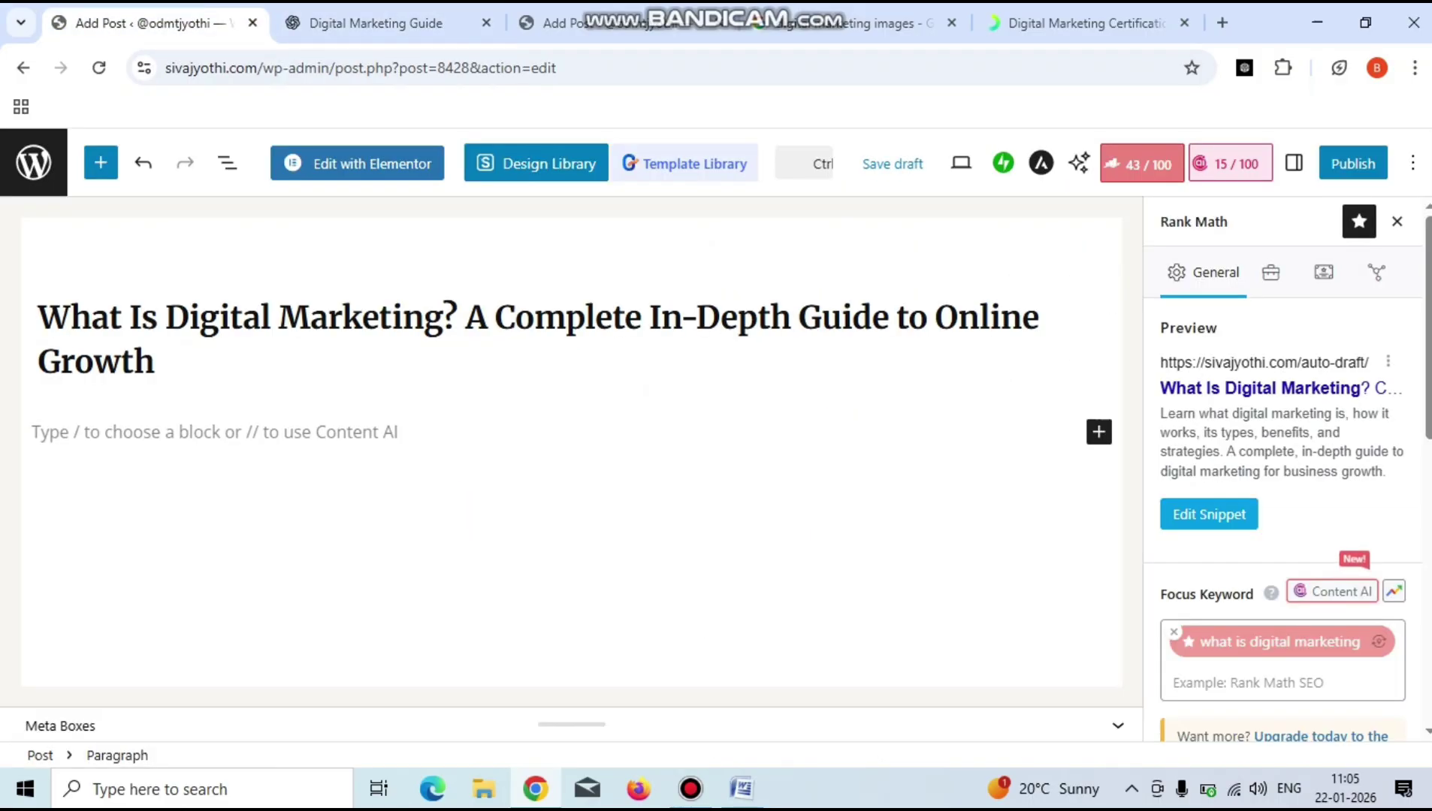
pyautogui.scroll(-4, 1283, 481)
pyautogui.scroll(-5, 1282, 481)
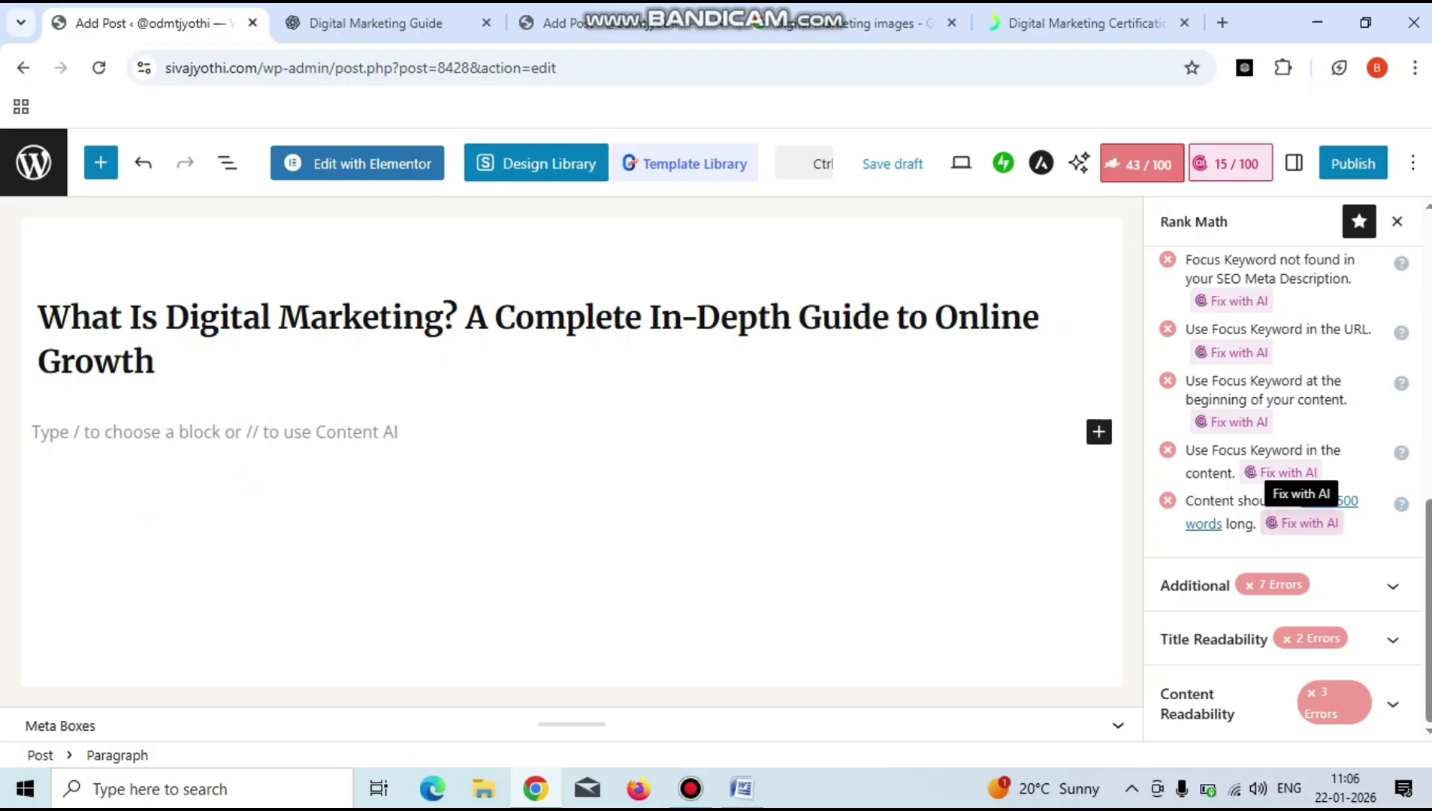
pyautogui.scroll(10, 1284, 451)
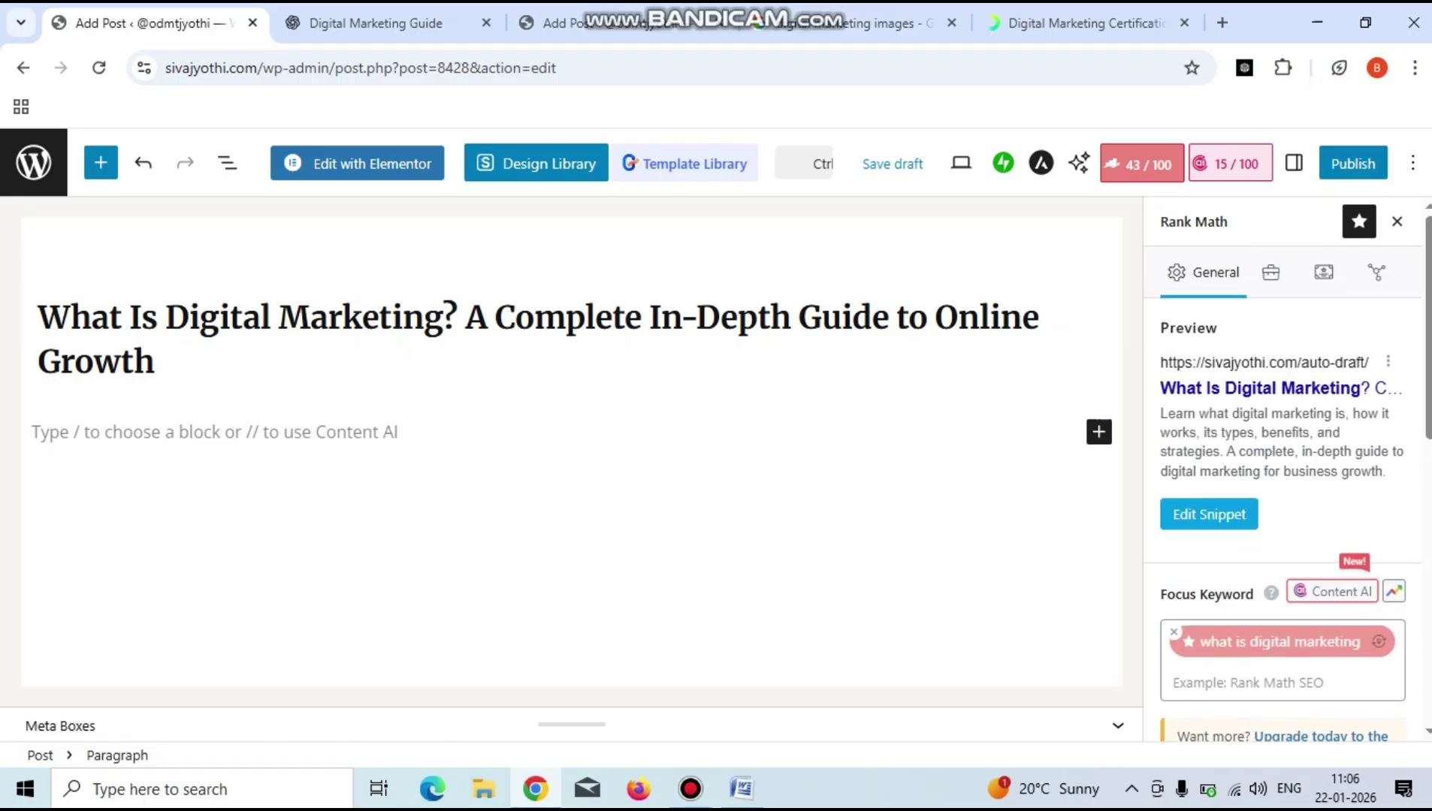
# Return to ChatGPT and read through the newly generated article down to its conclusion.
pyautogui.click(375, 23)
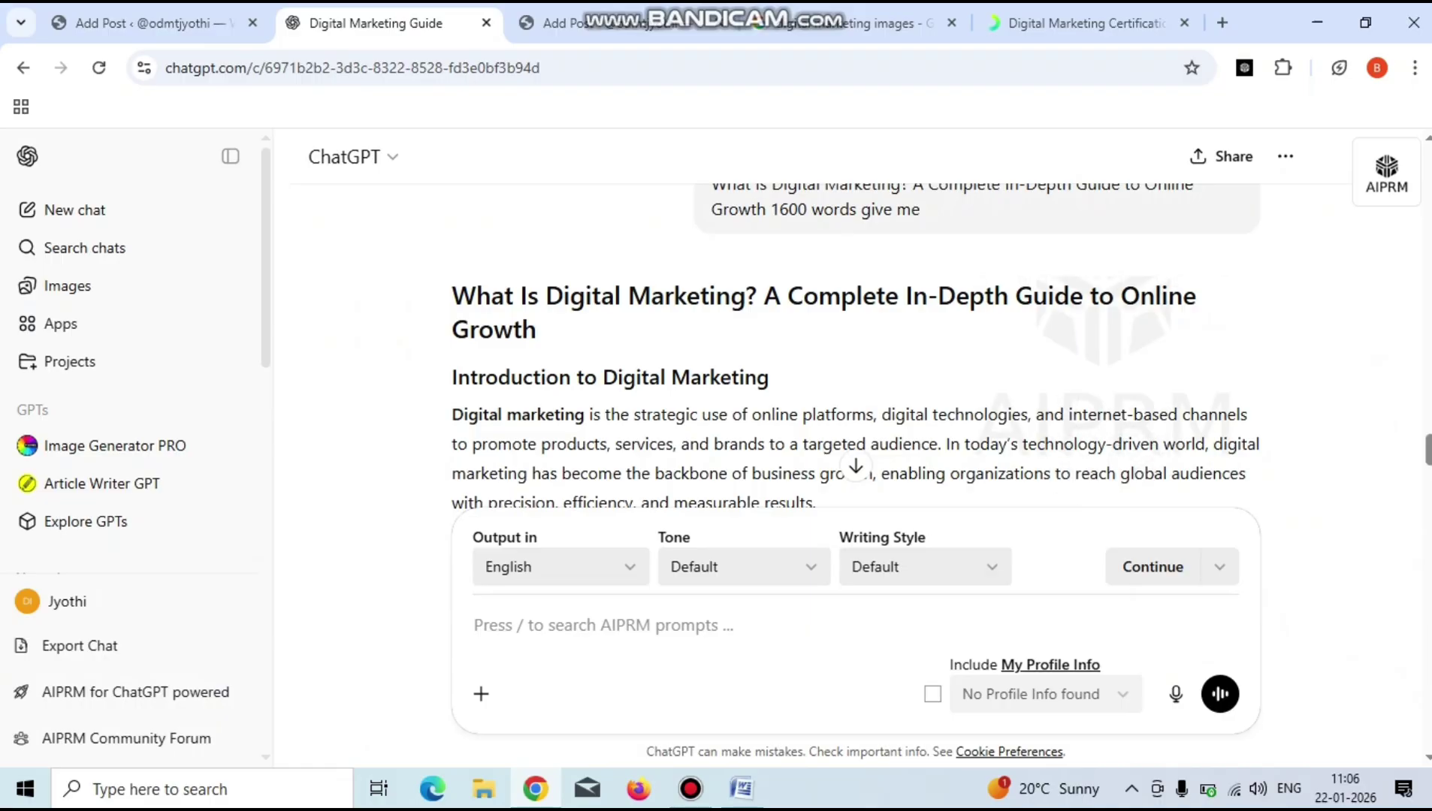
pyautogui.scroll(-2, 855, 348)
pyautogui.scroll(-15, 855, 348)
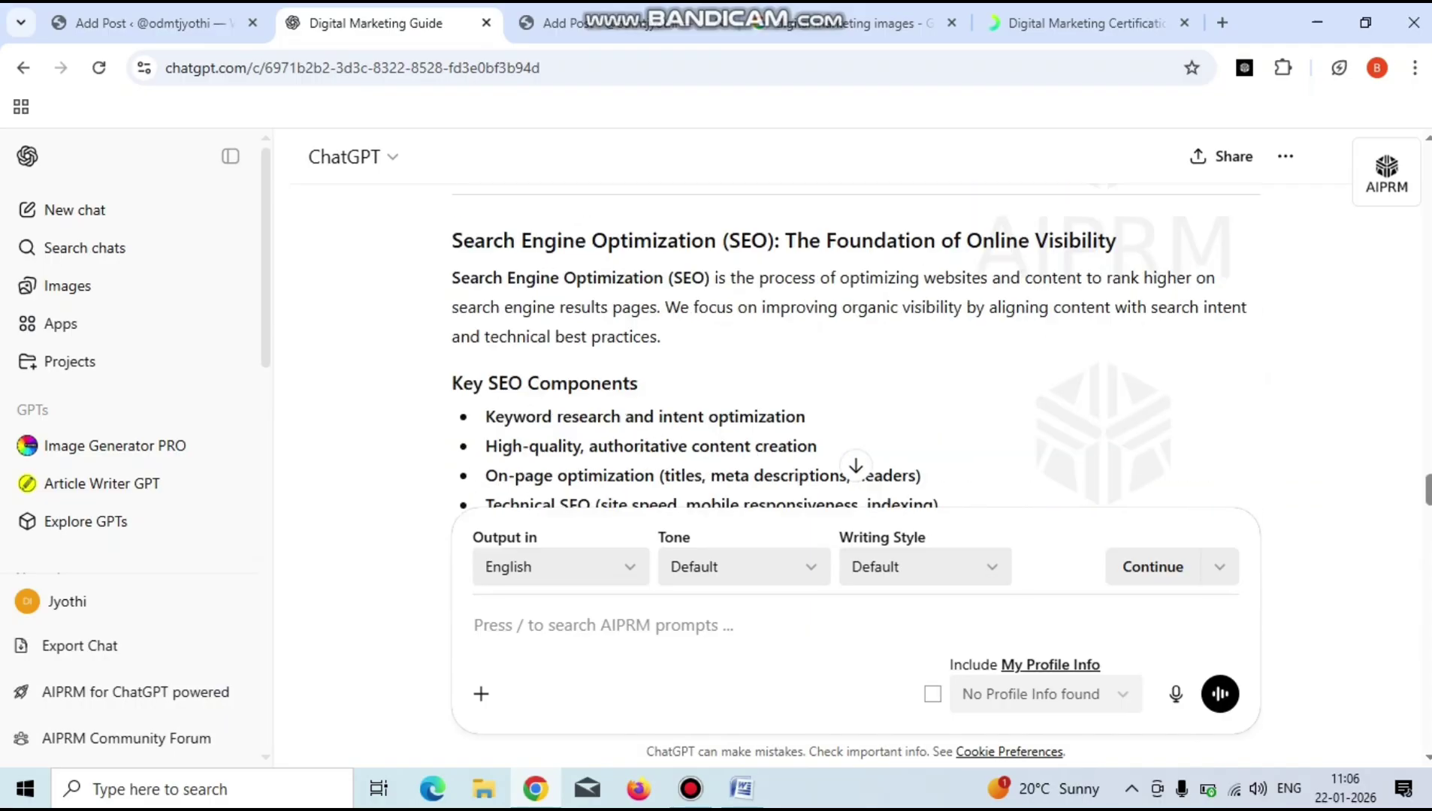
pyautogui.scroll(-8, 855, 349)
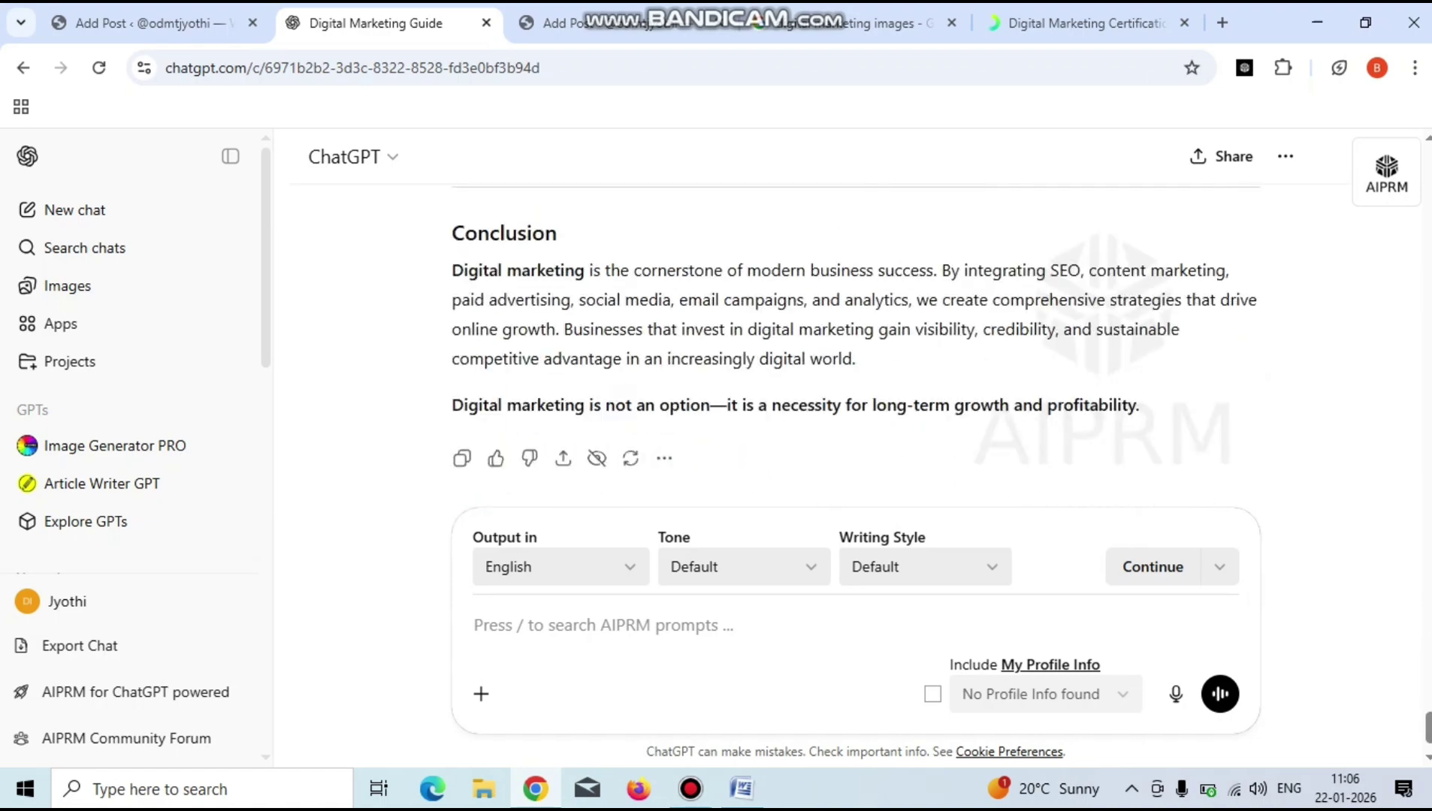
# Select the newly generated ChatGPT article from its main heading through the end of the conclusion.
pyautogui.scroll(10, 855, 349)
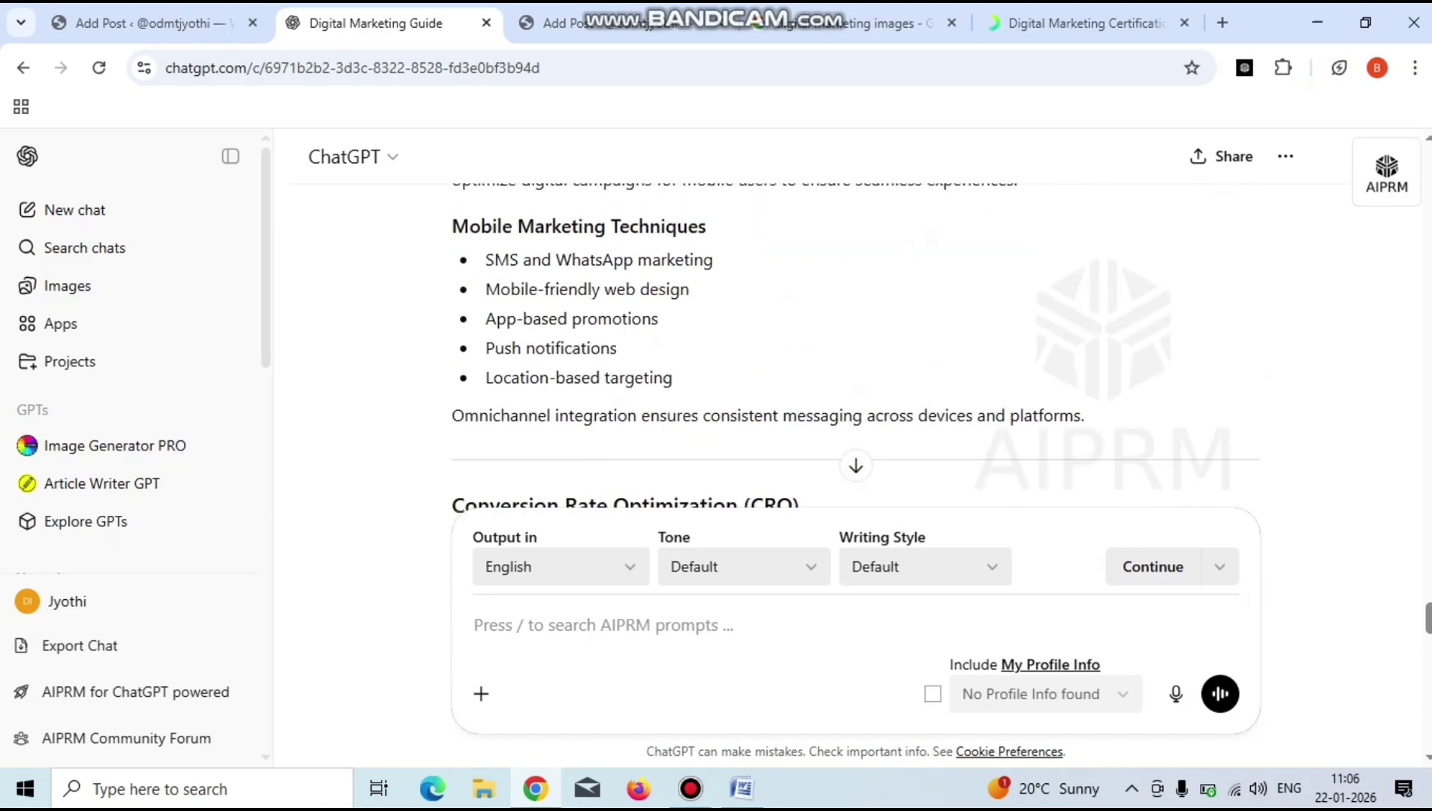
pyautogui.scroll(10, 855, 349)
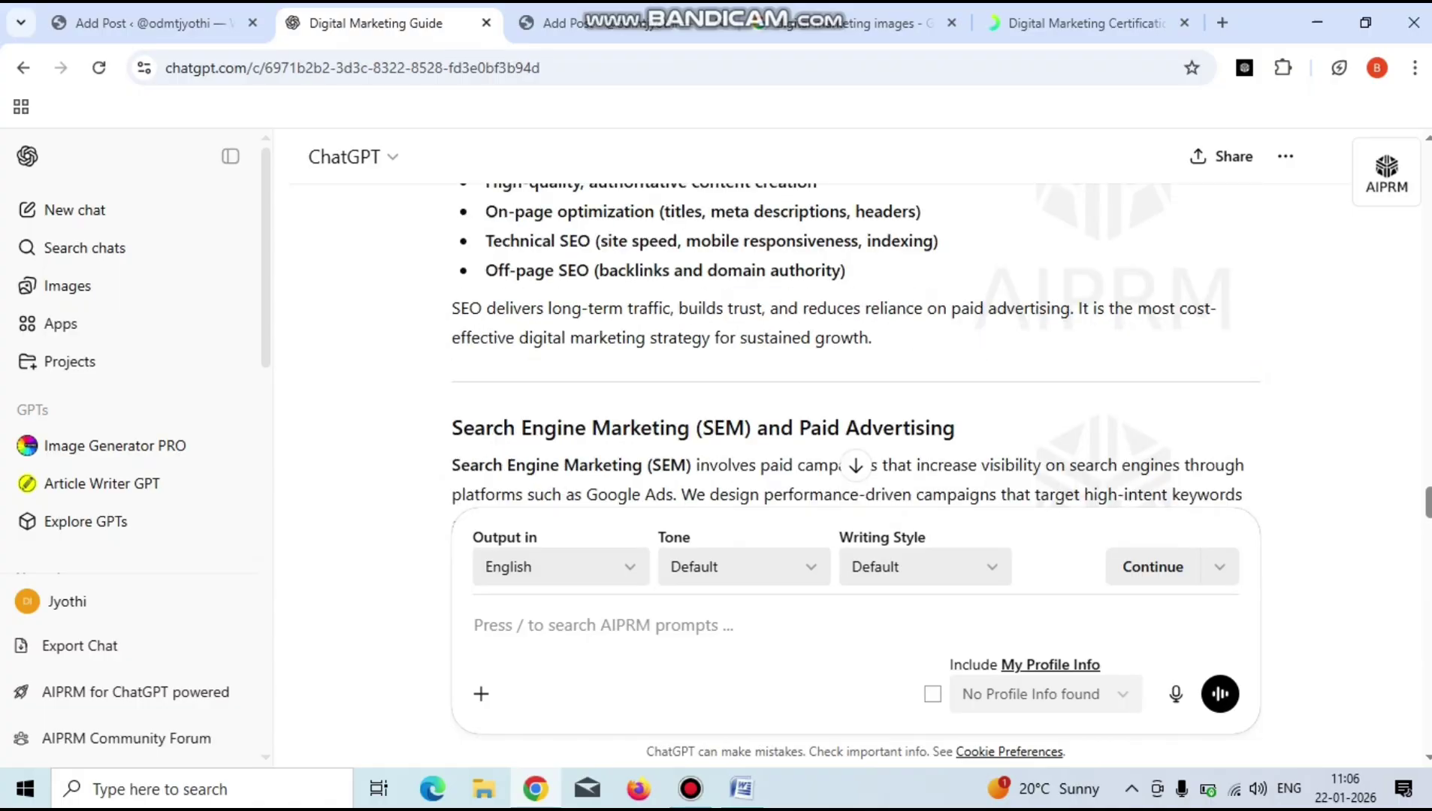
pyautogui.scroll(10, 855, 349)
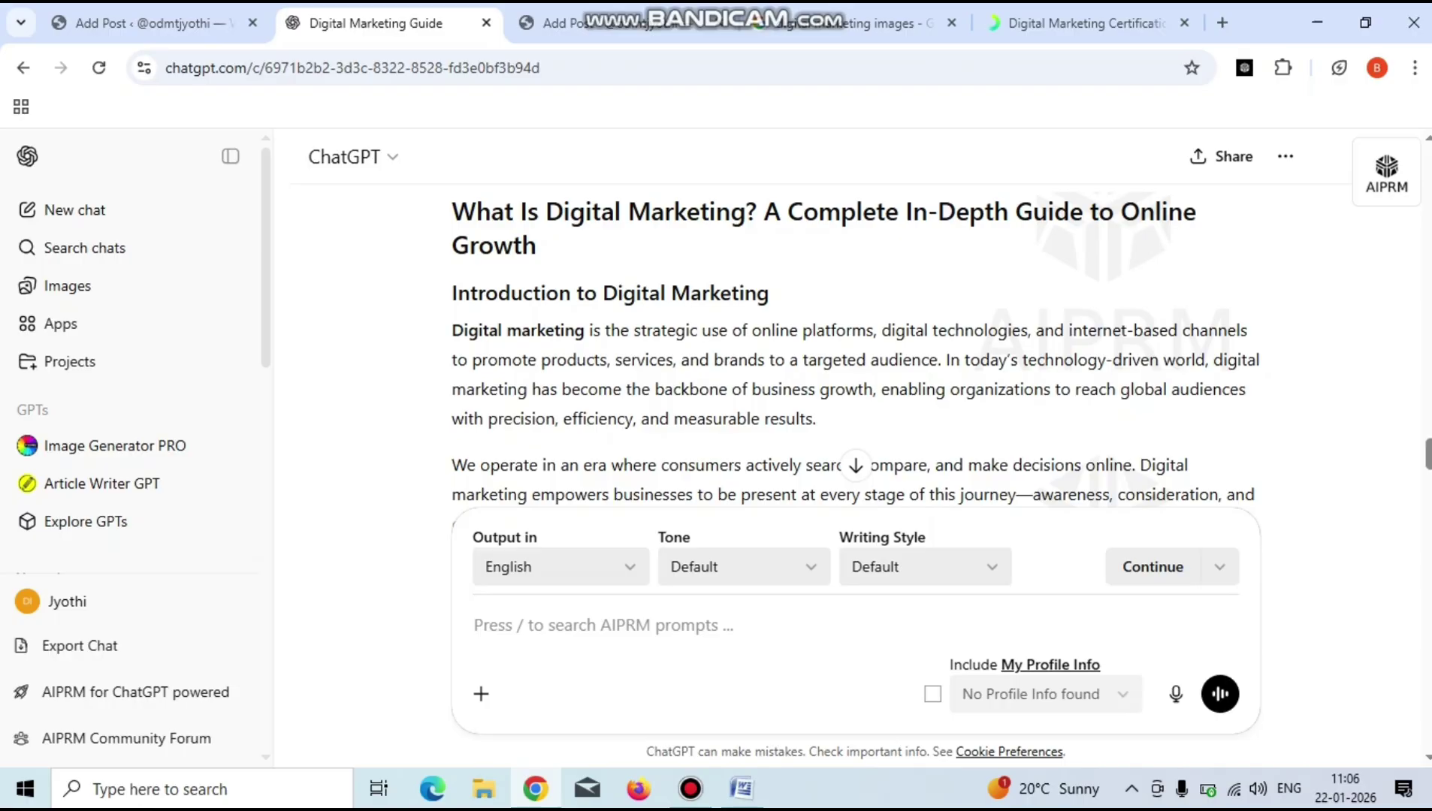
pyautogui.moveTo(769, 293); pyautogui.dragTo(451, 211)
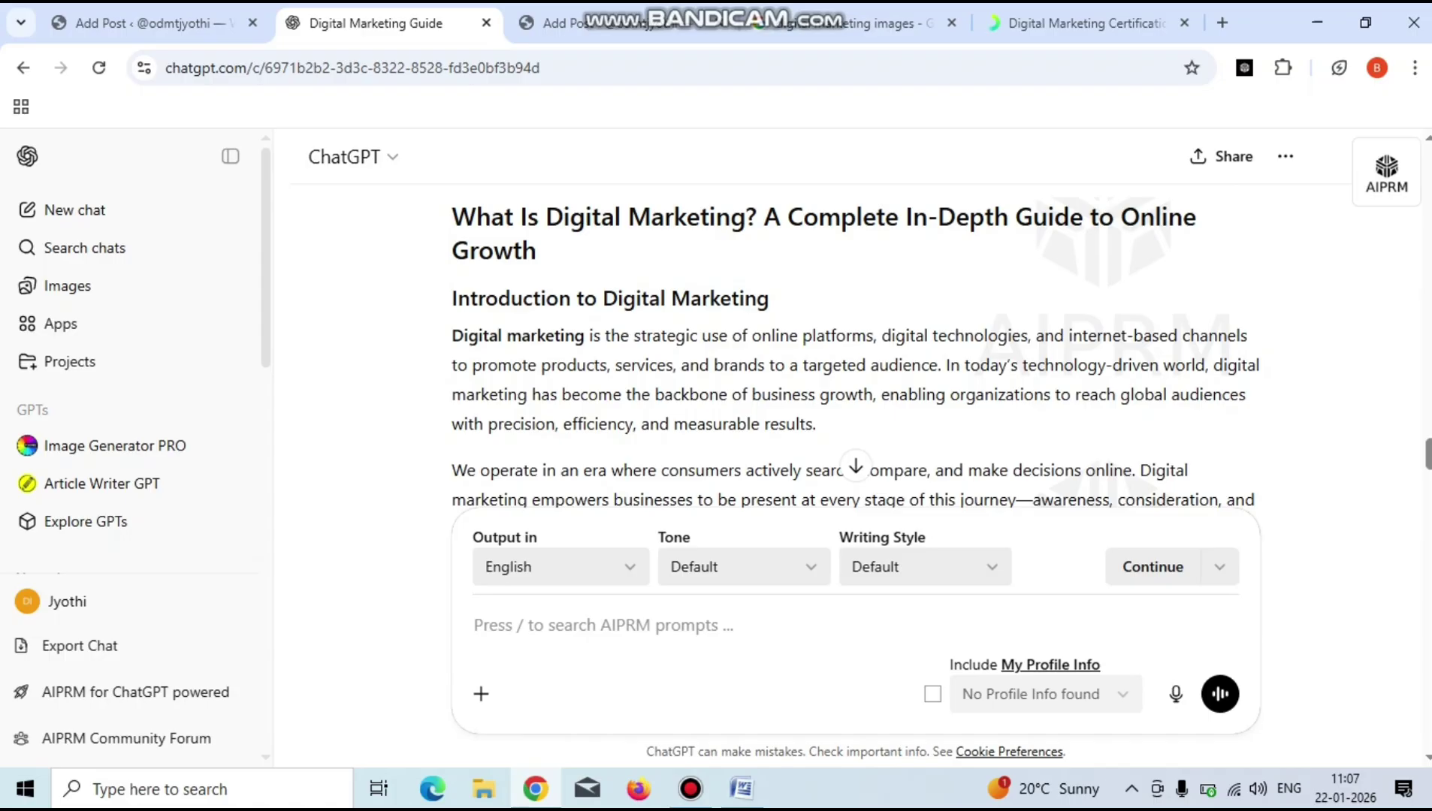
pyautogui.moveTo(452, 214); pyautogui.dragTo(1186, 567)
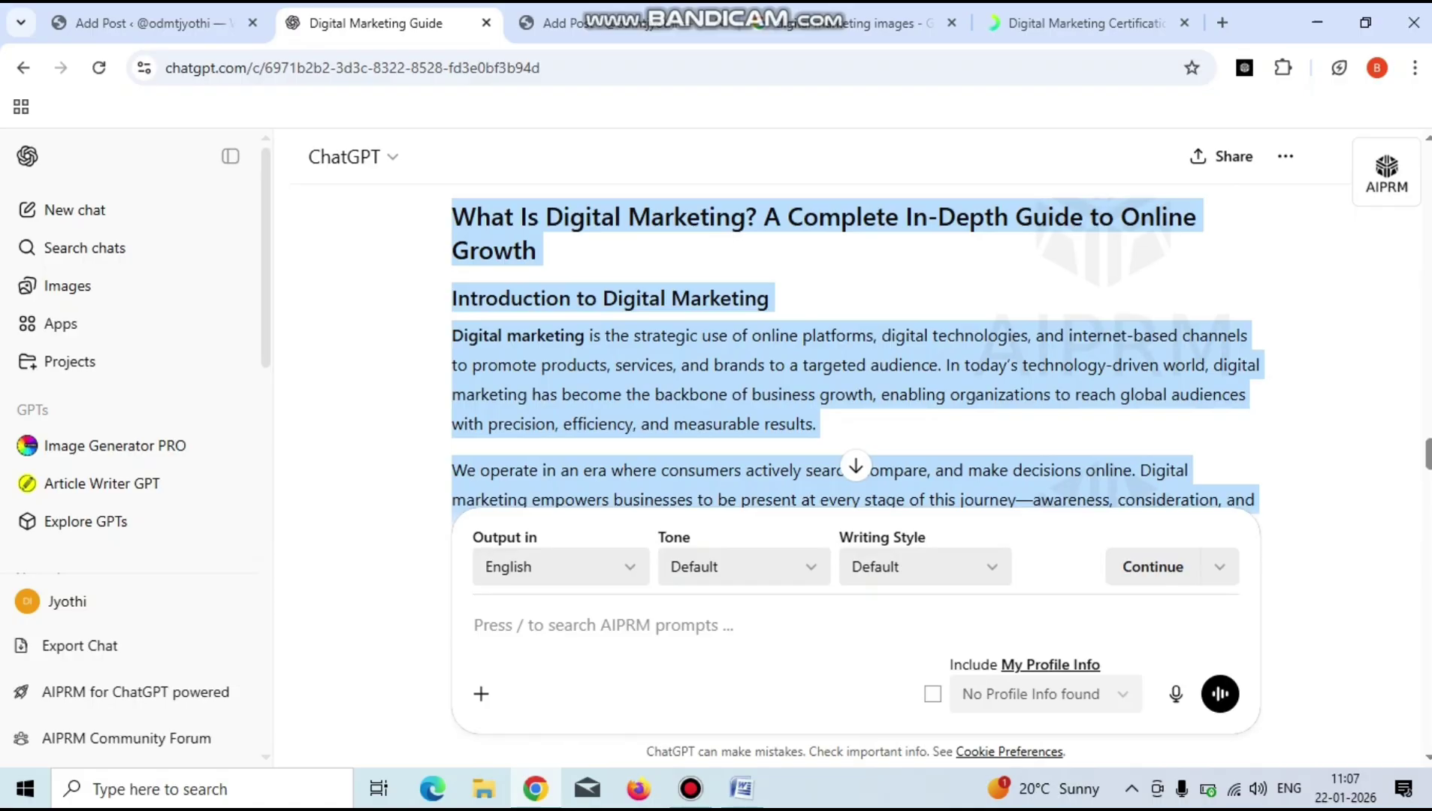
pyautogui.moveTo(1255, 500); pyautogui.dragTo(1051, 518)
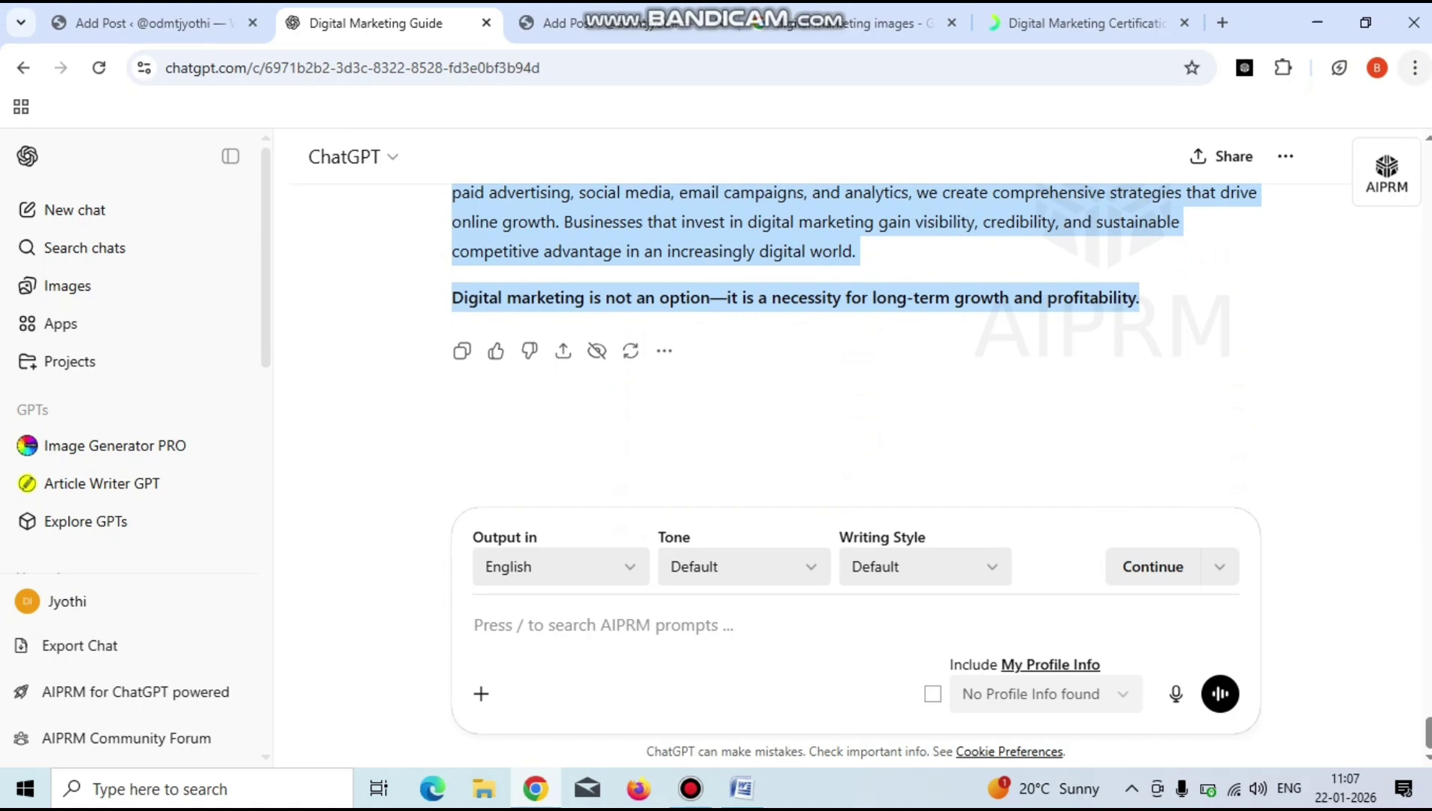
# Search Google for "gramarly" in a new browser tab and open the Grammarly website.
pyautogui.click(1222, 23)
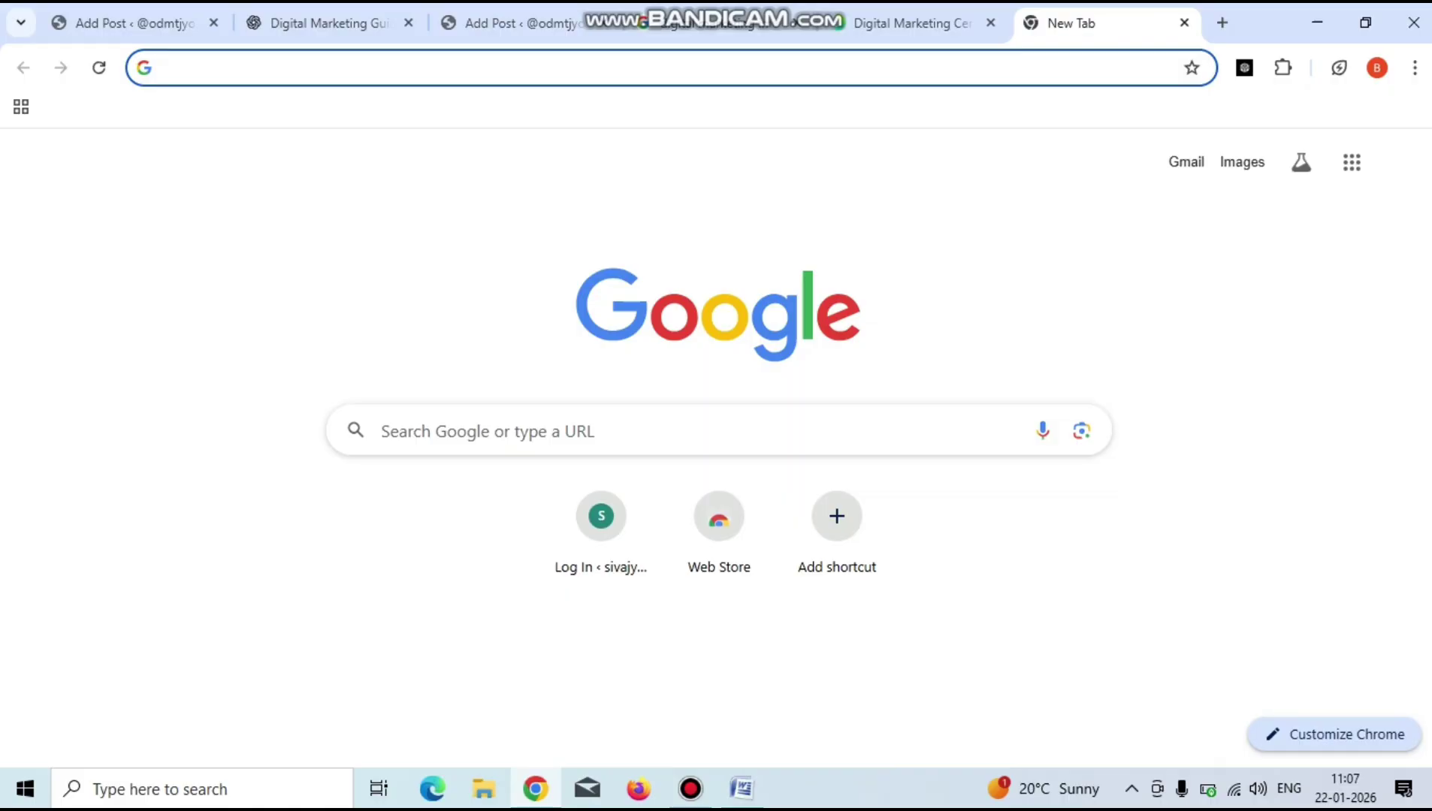
pyautogui.click(374, 429)
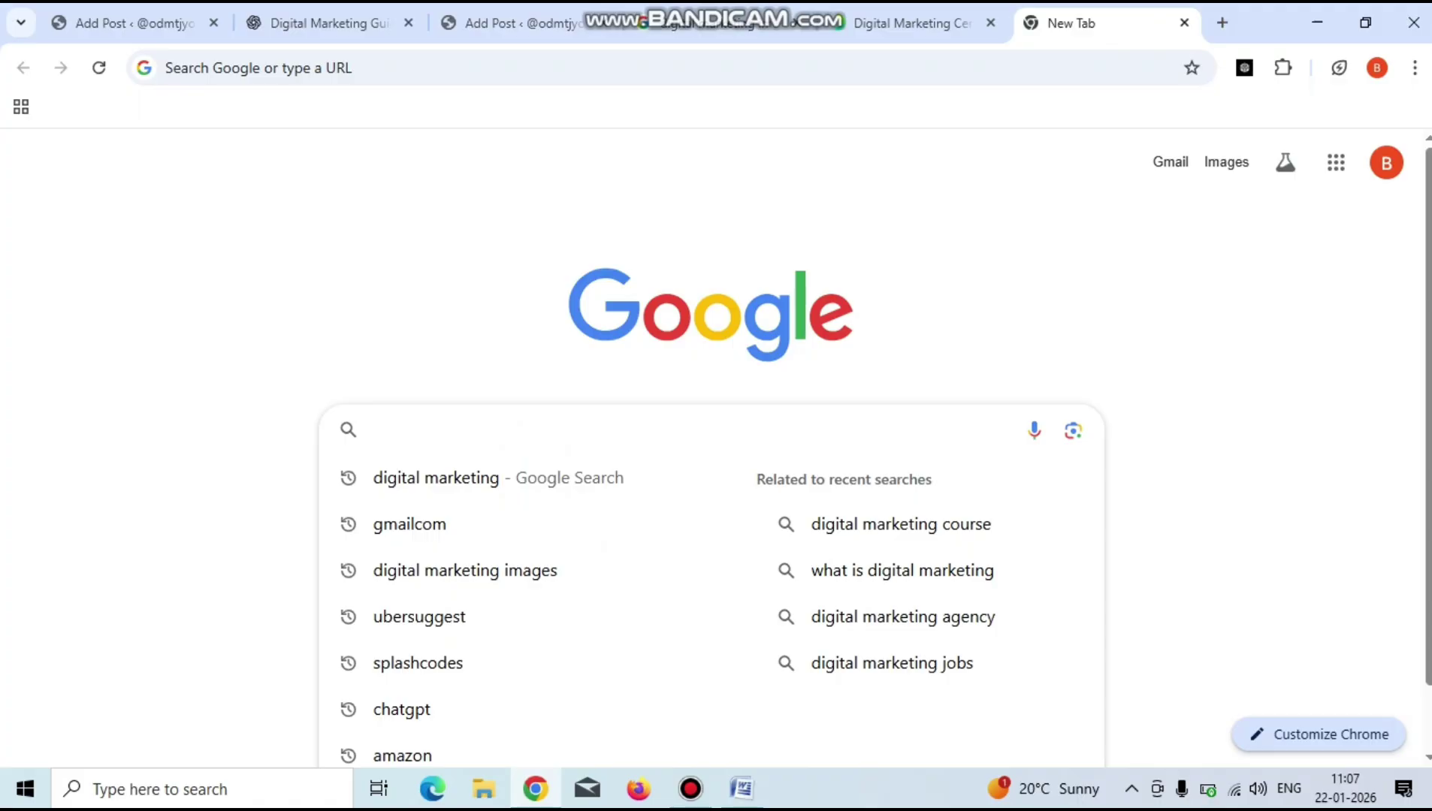
pyautogui.write('gramar')
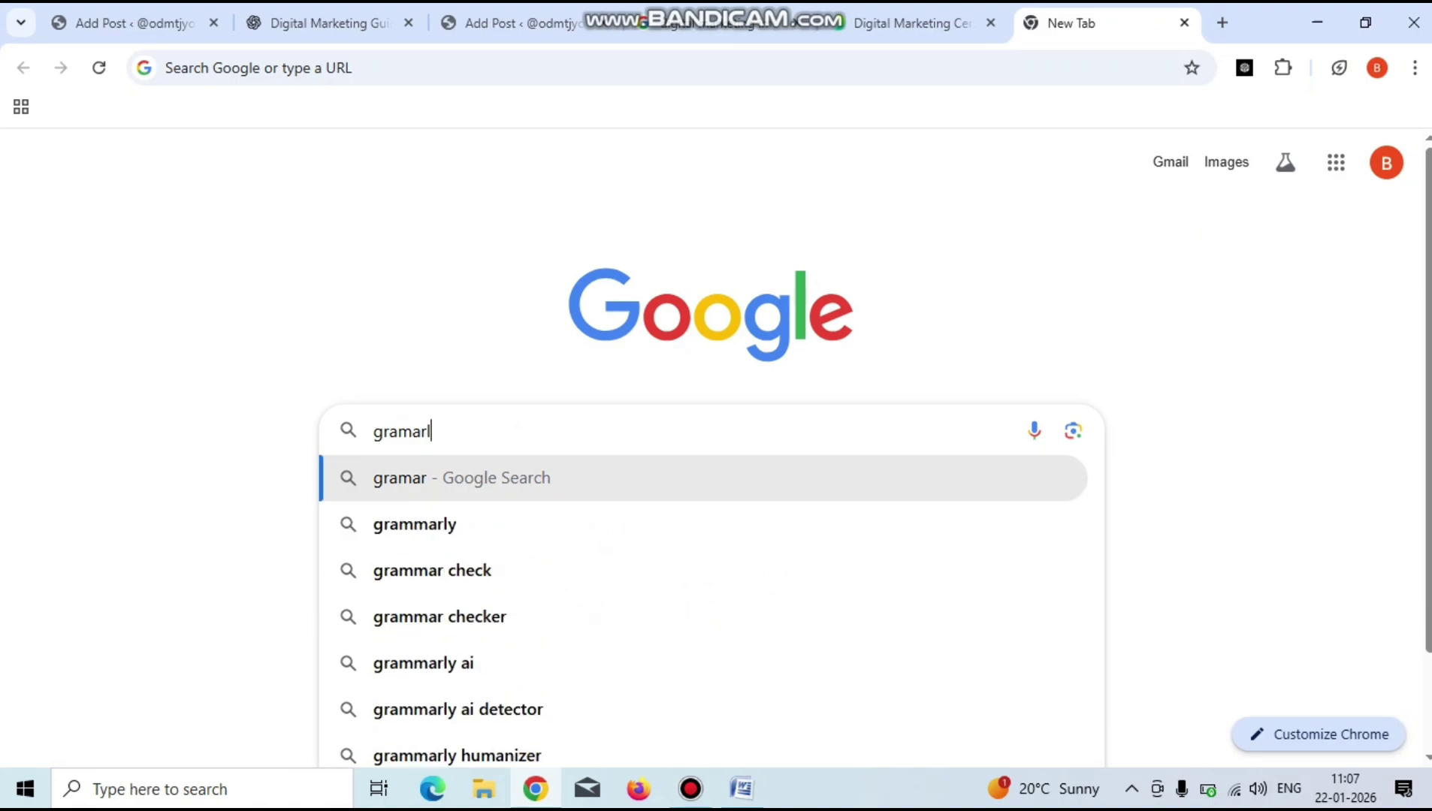
pyautogui.write('ly')
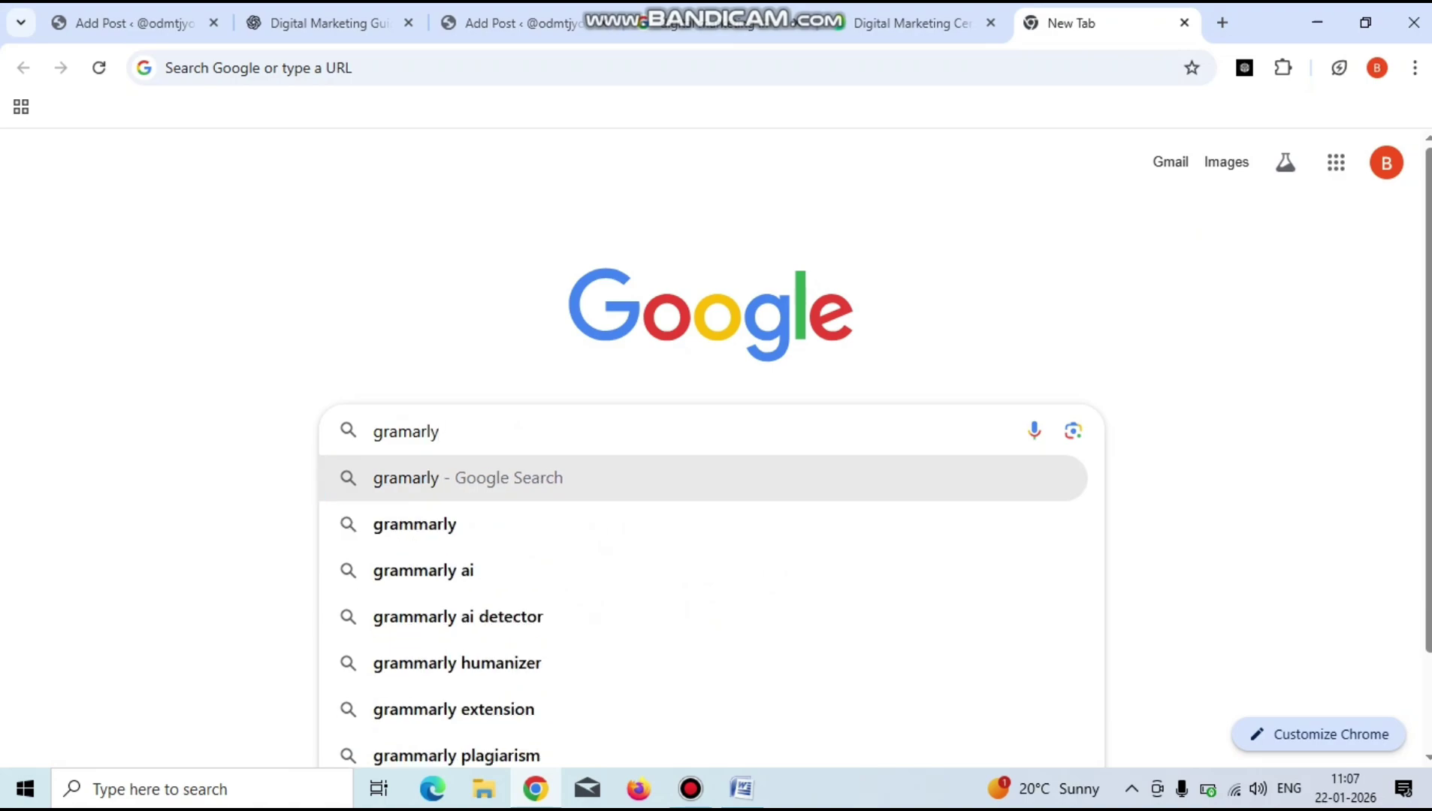
pyautogui.press('Return')
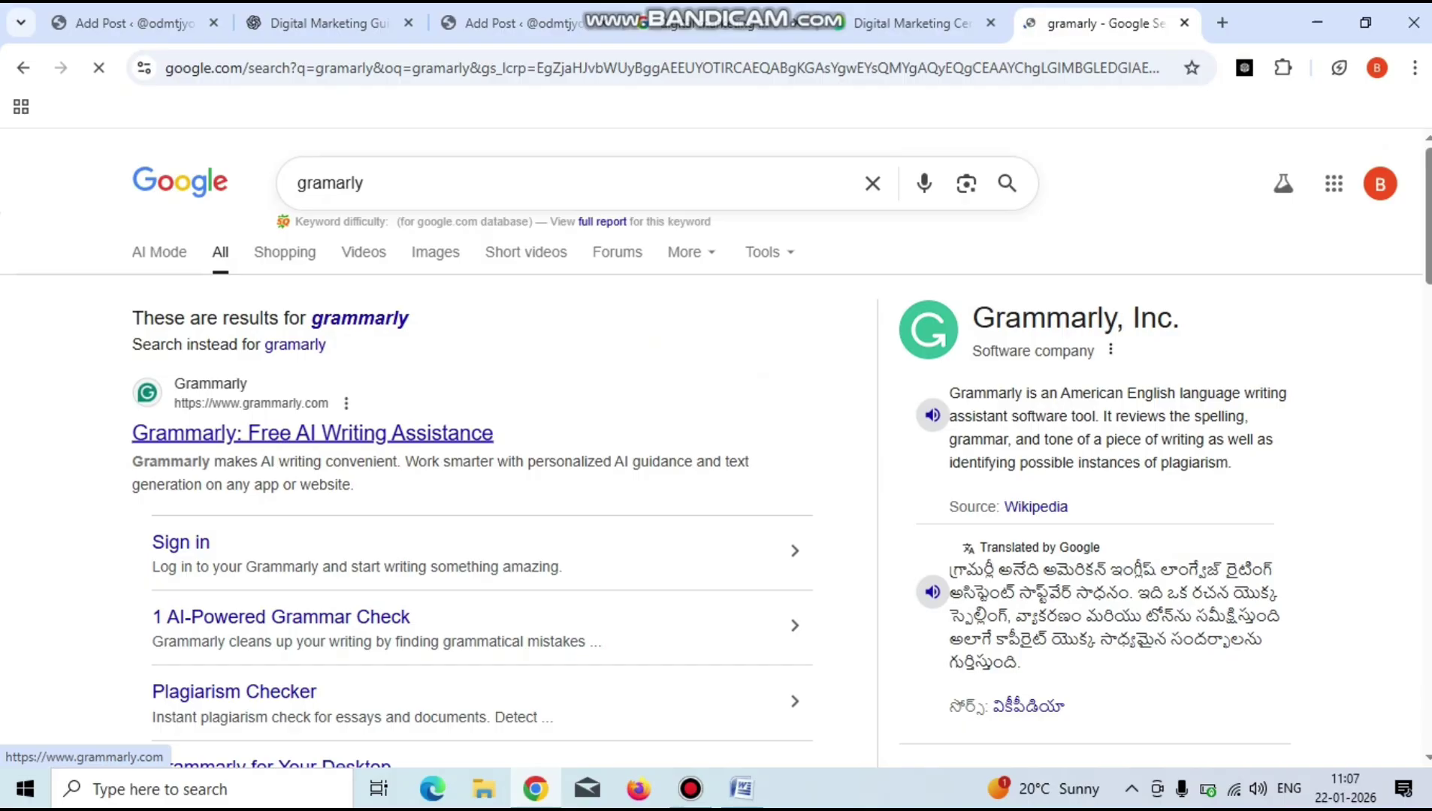
pyautogui.click(312, 433)
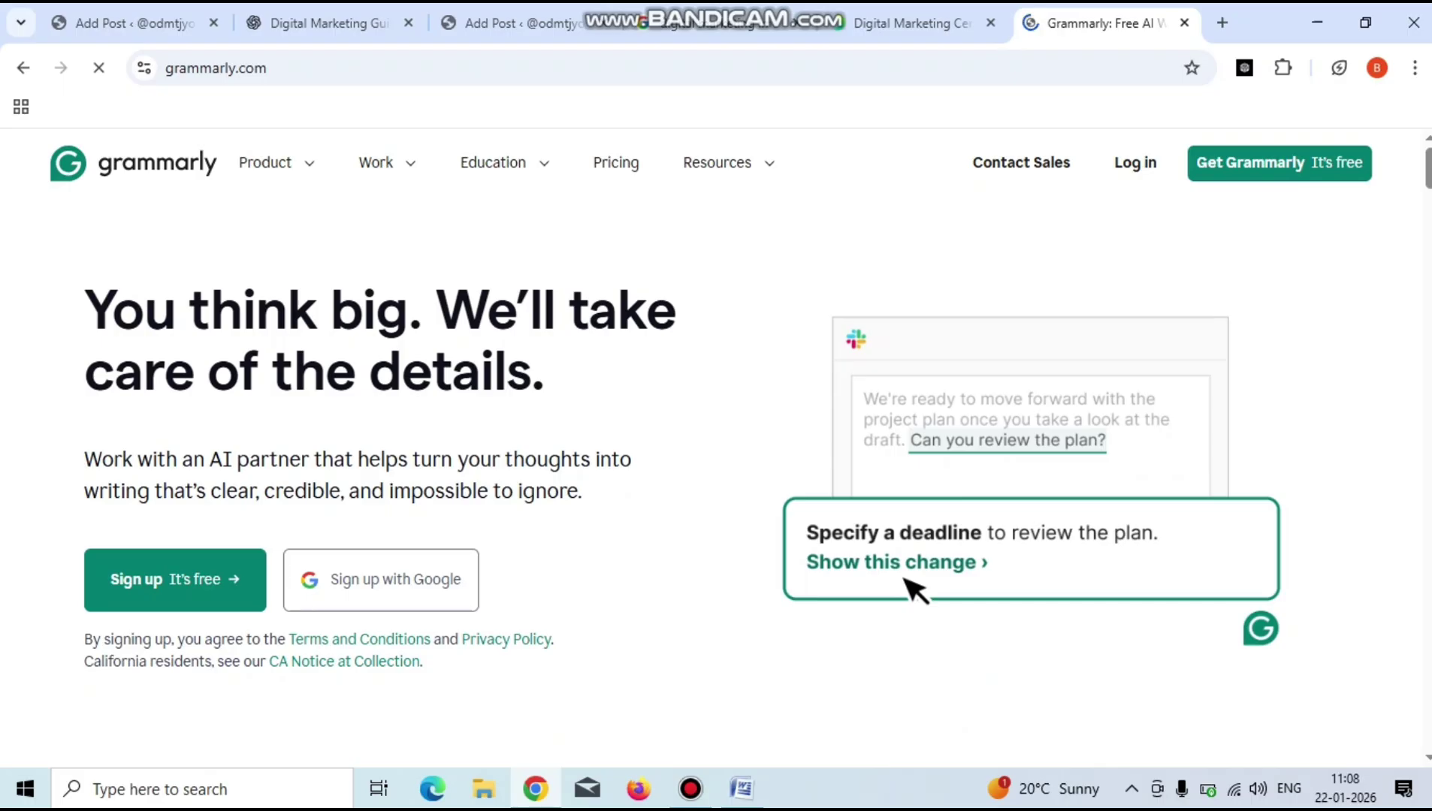
pyautogui.scroll(-6, 911, 590)
pyautogui.scroll(-8, 715, 450)
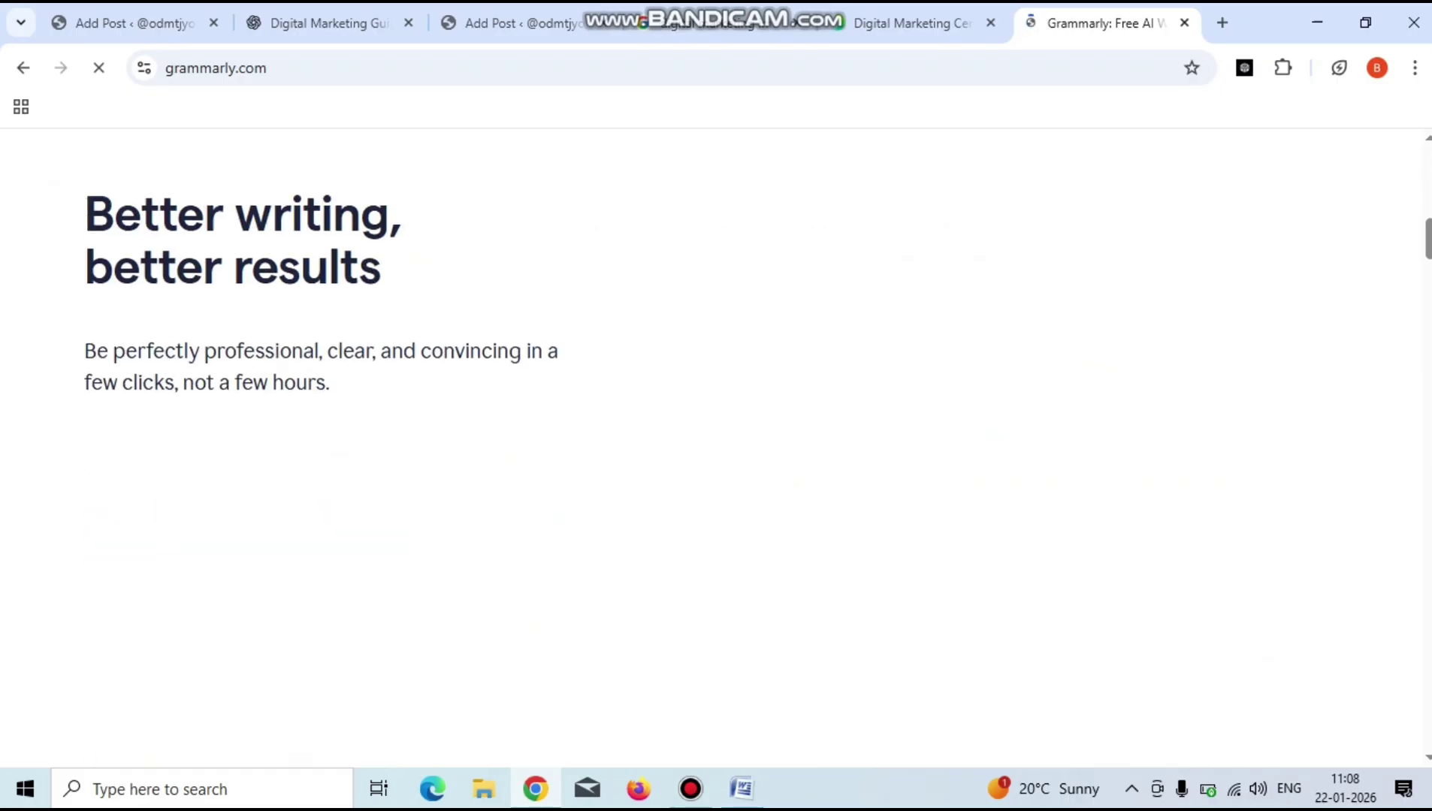
pyautogui.scroll(-10, 716, 450)
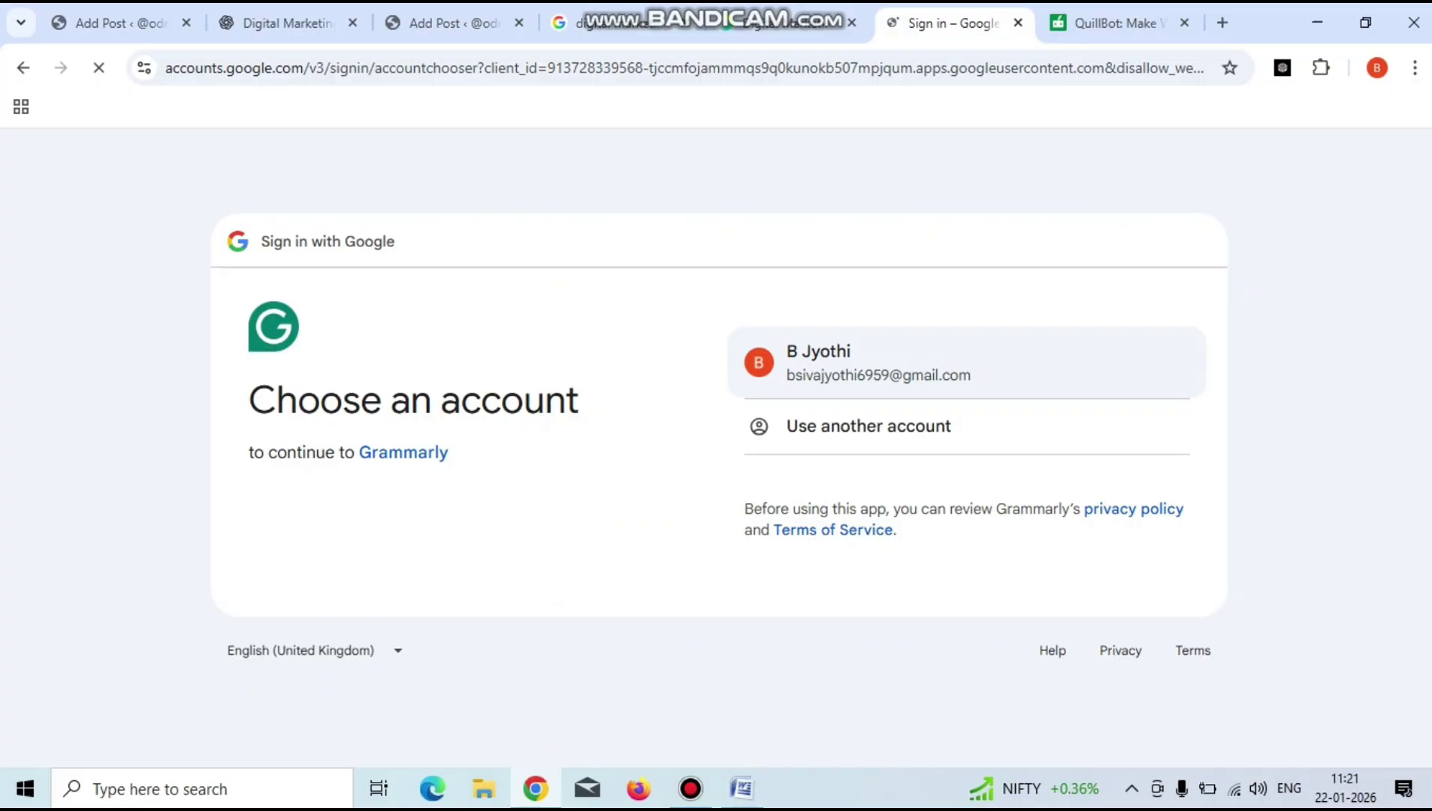
# Sign in to Grammarly with the listed Google account, keep Work as the writing purpose and choose Team member as the role.
pyautogui.click(879, 362)
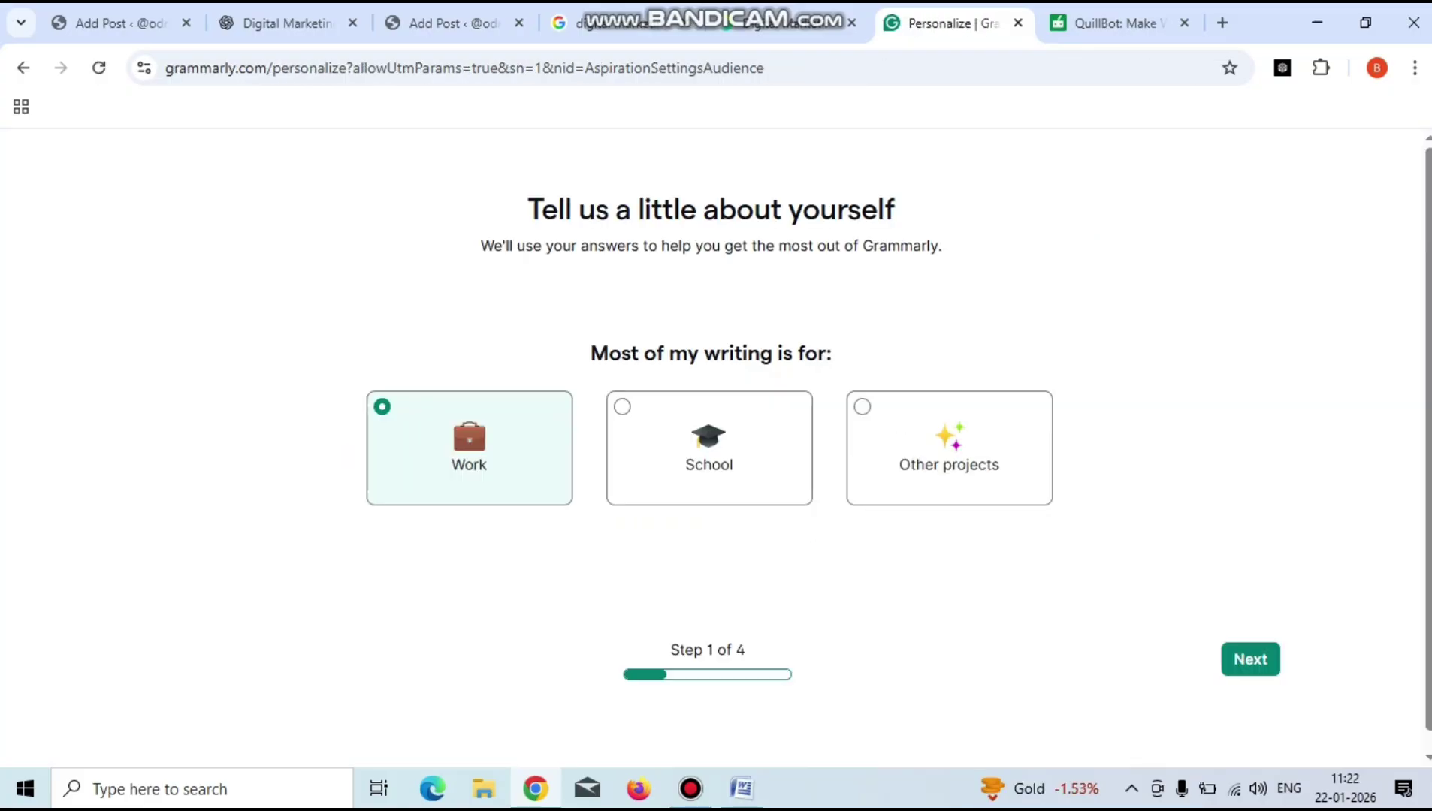
pyautogui.click(1249, 659)
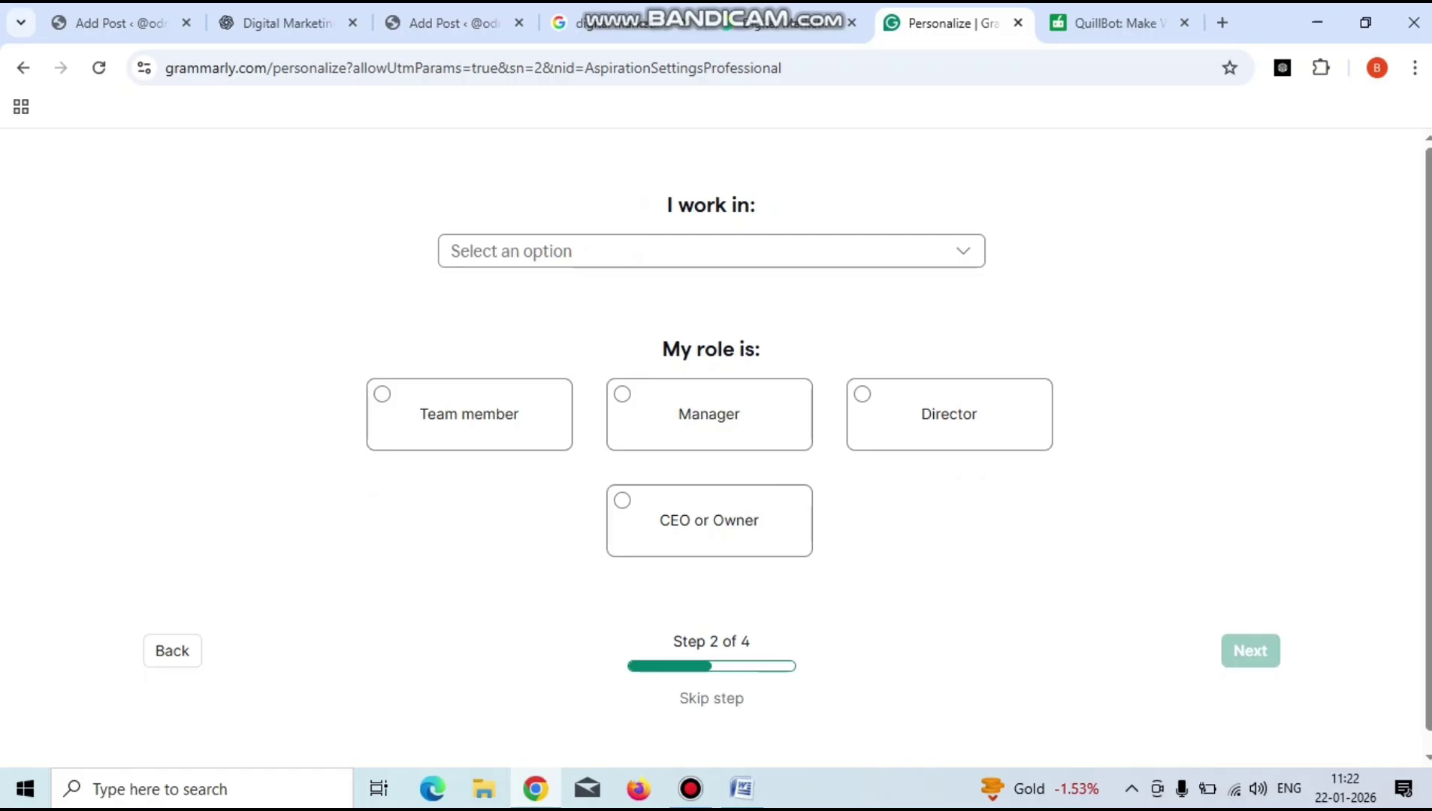
pyautogui.click(469, 414)
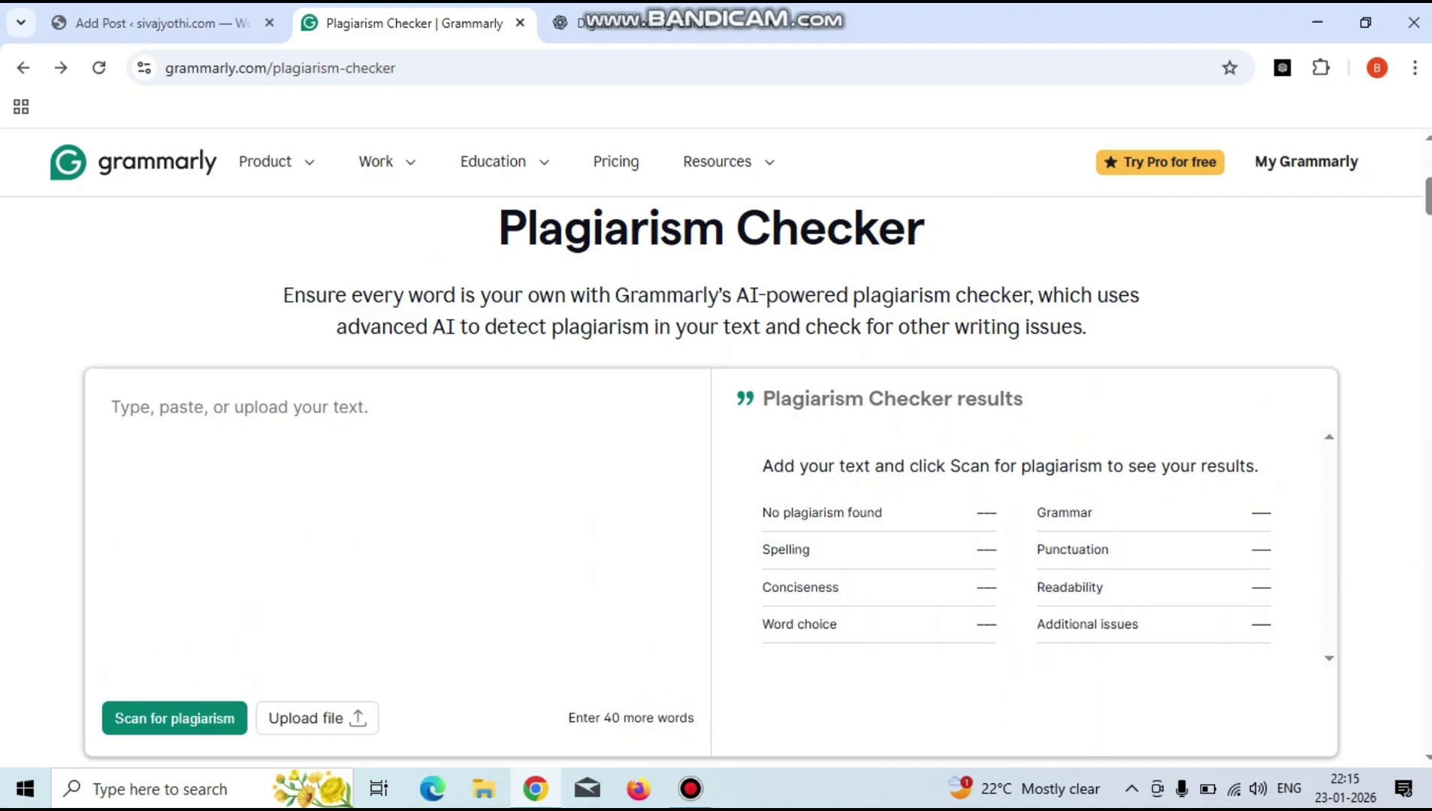
# Return to the ChatGPT conversation and look through the first generated article, from its conclusion back to its meta title and description.
pyautogui.click(639, 23)
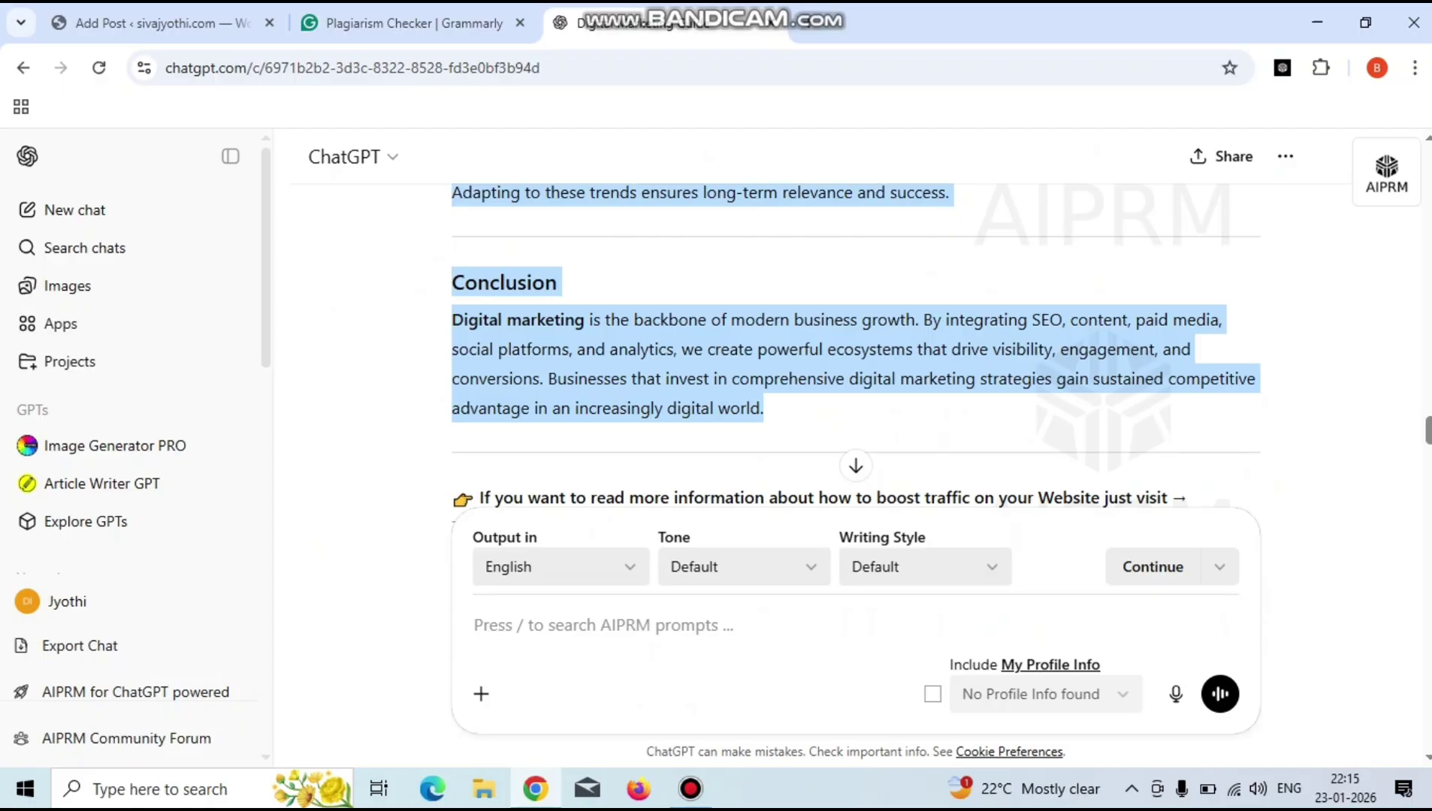
pyautogui.scroll(3, 855, 346)
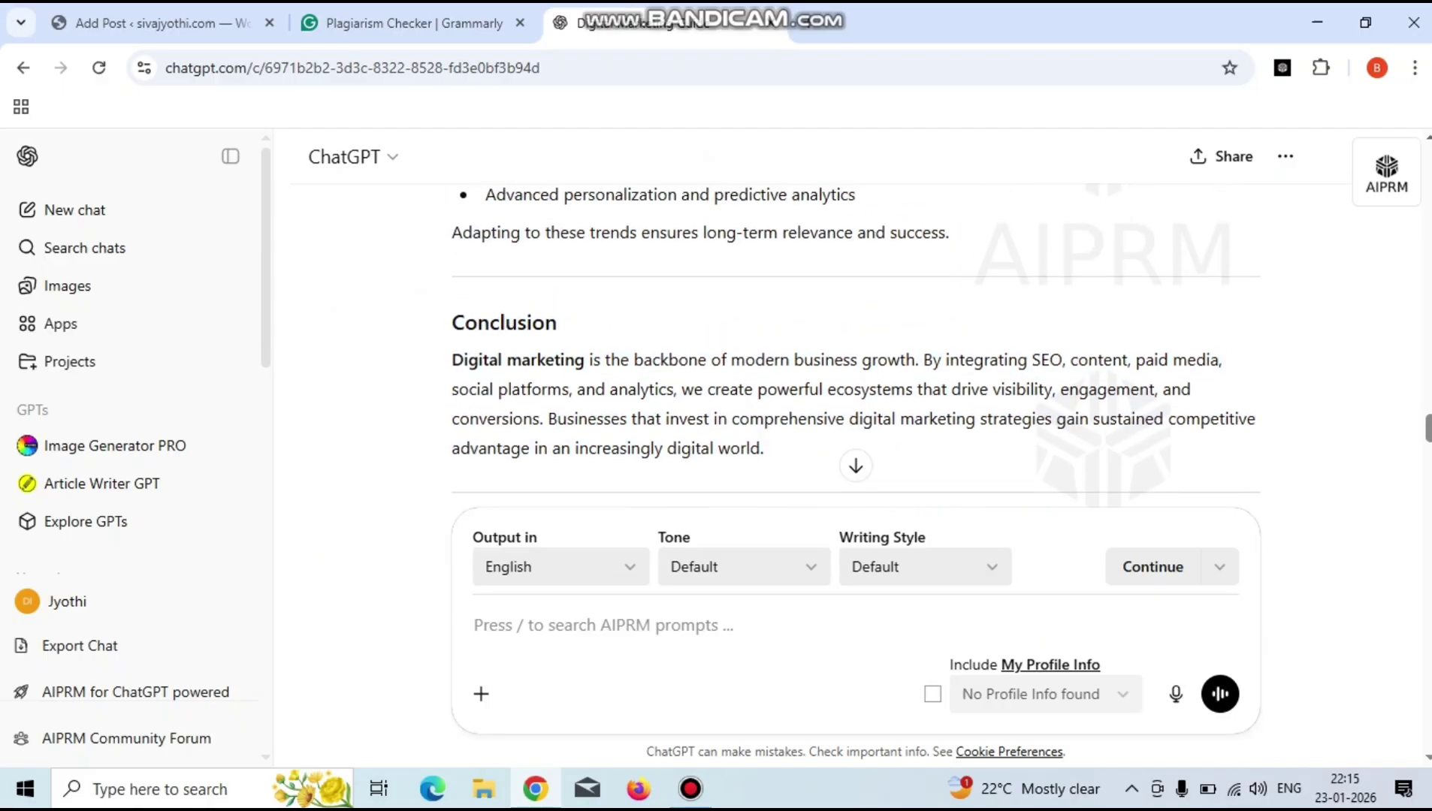
pyautogui.scroll(3, 855, 345)
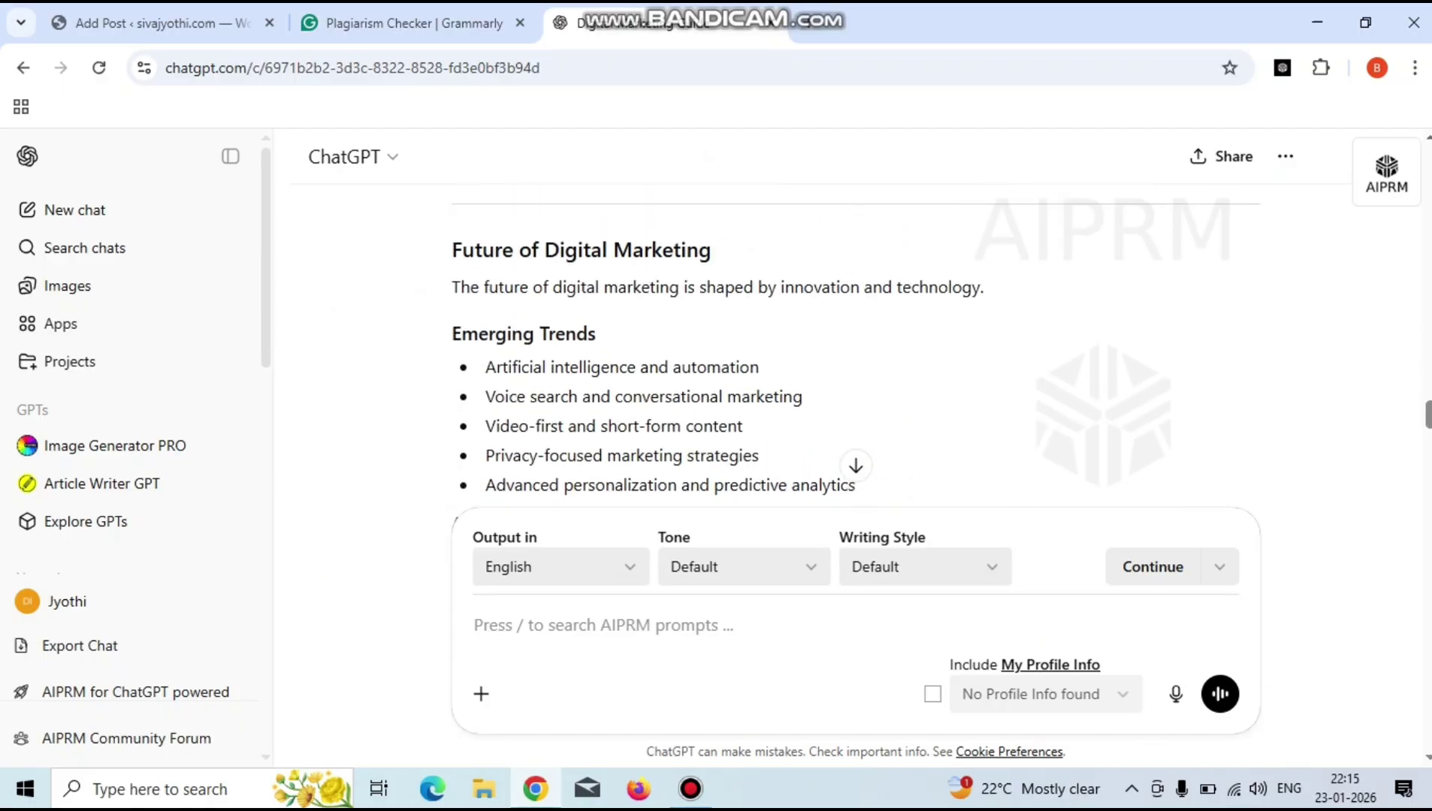
pyautogui.scroll(10, 855, 346)
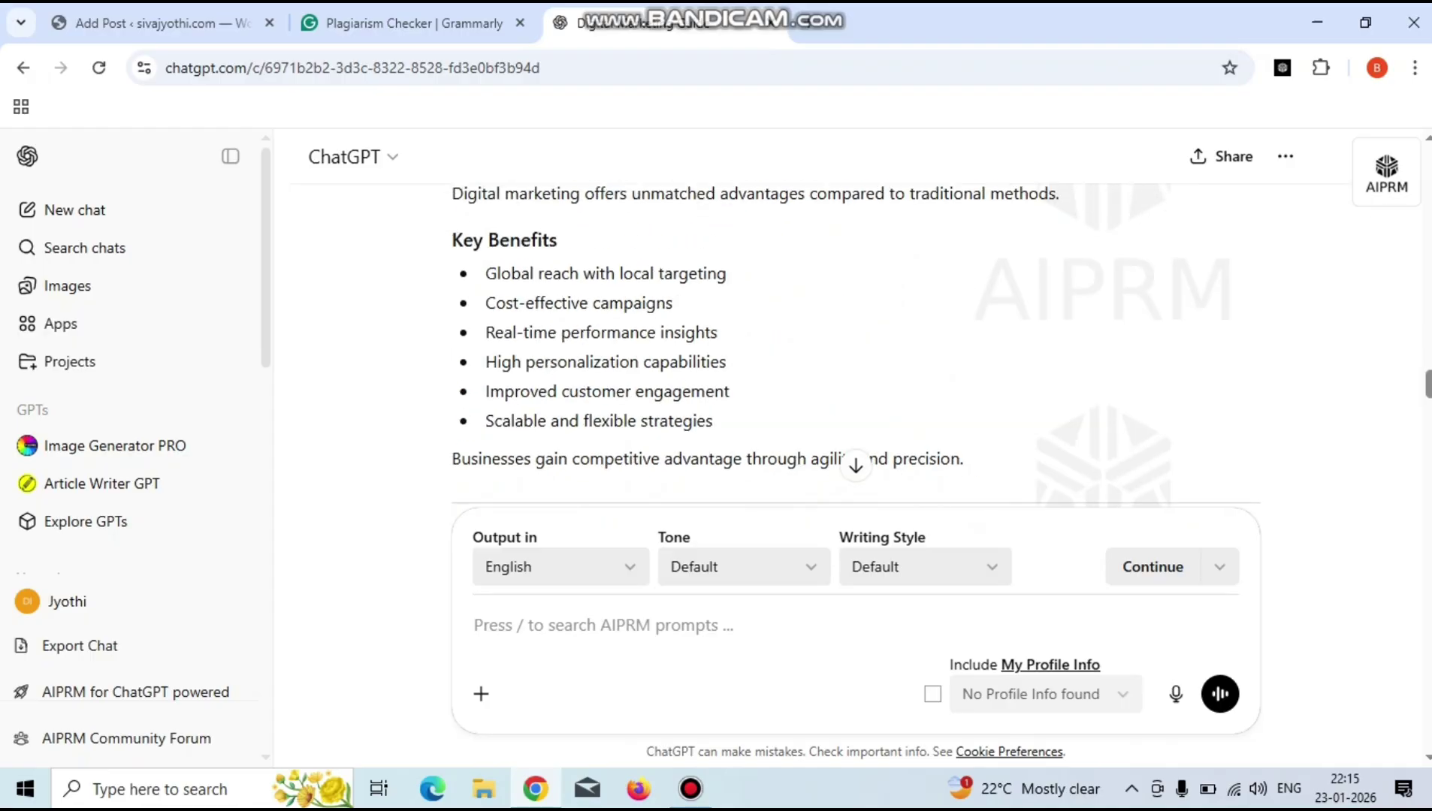
pyautogui.scroll(10, 854, 346)
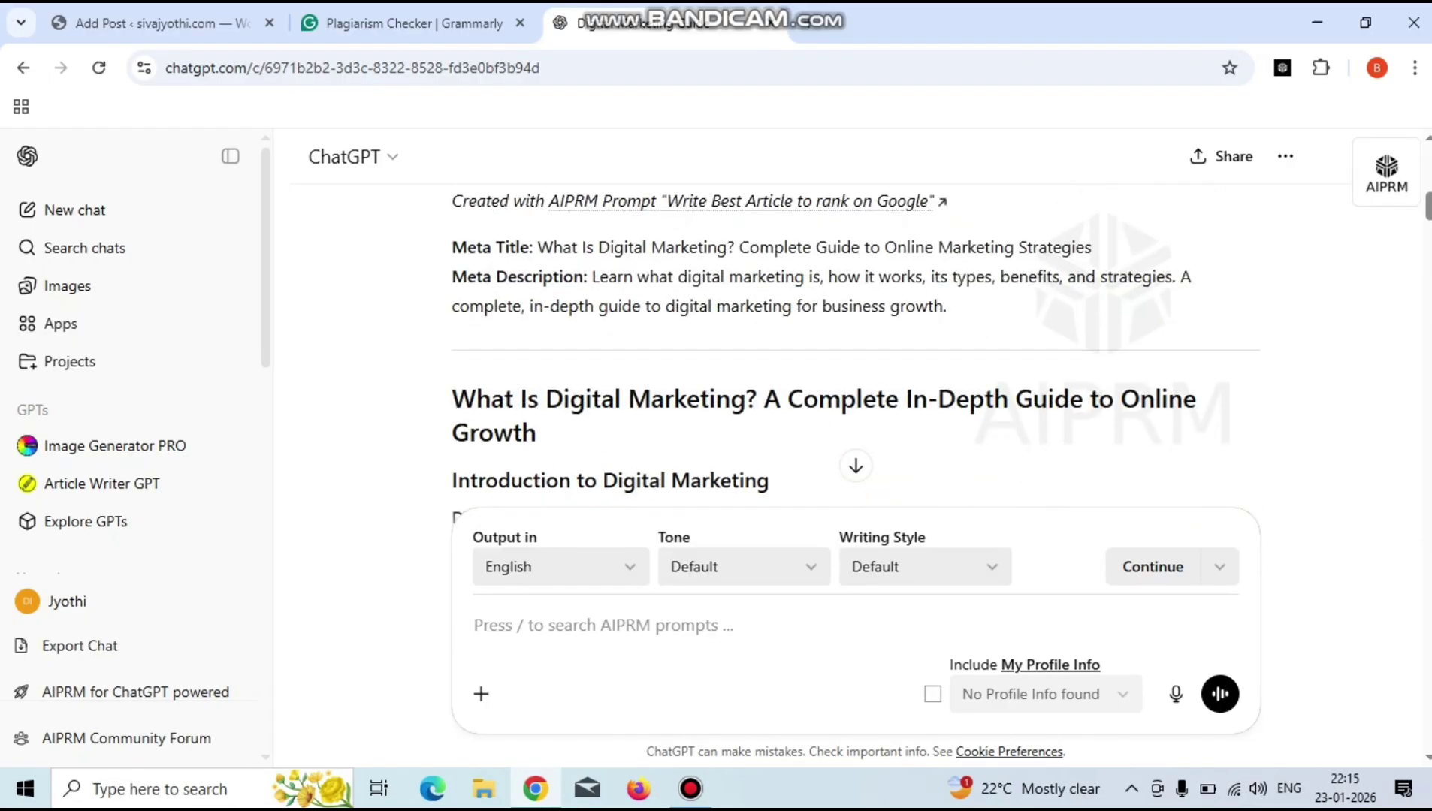
pyautogui.scroll(-5, 855, 346)
pyautogui.scroll(-5, 855, 345)
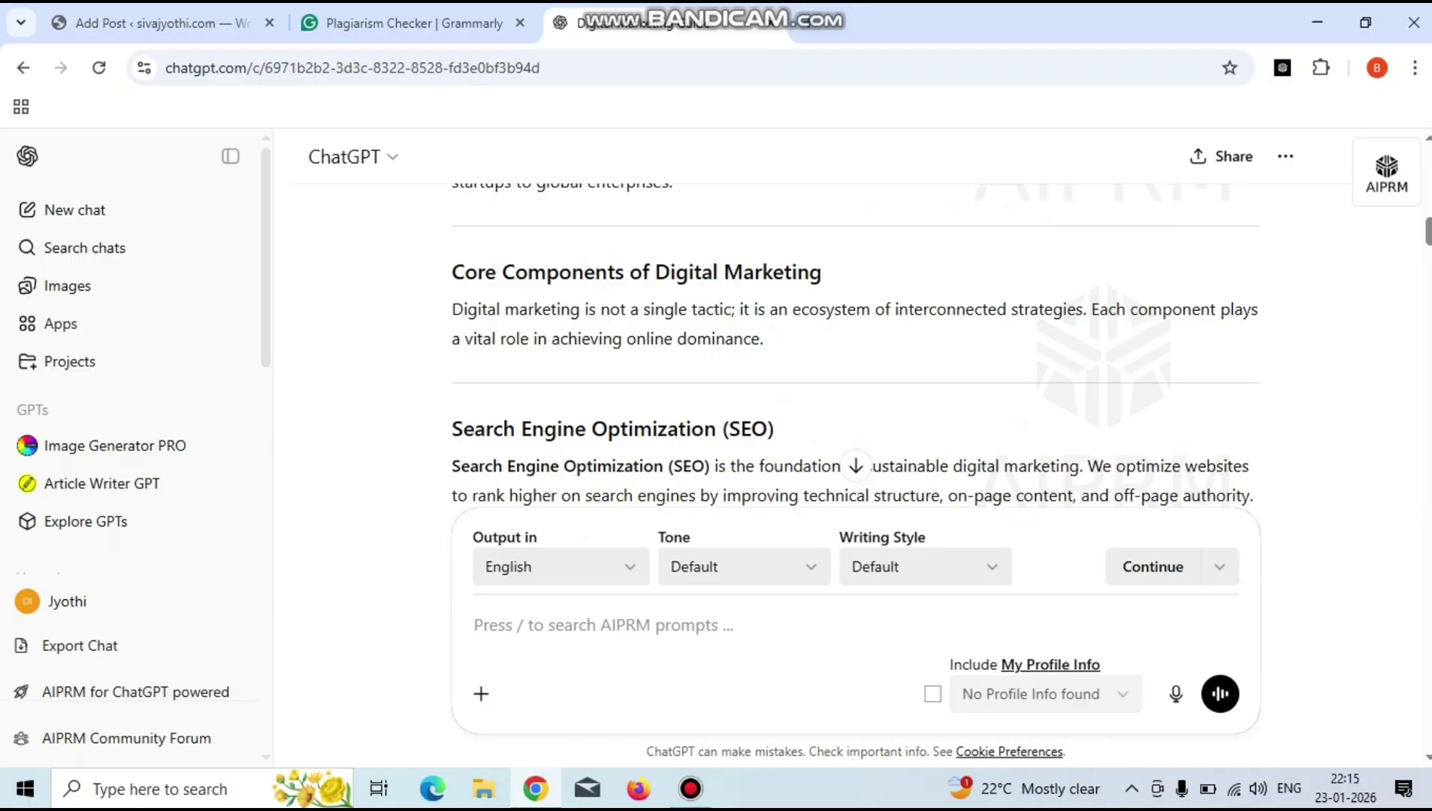
pyautogui.scroll(-4, 855, 345)
pyautogui.scroll(-5, 855, 345)
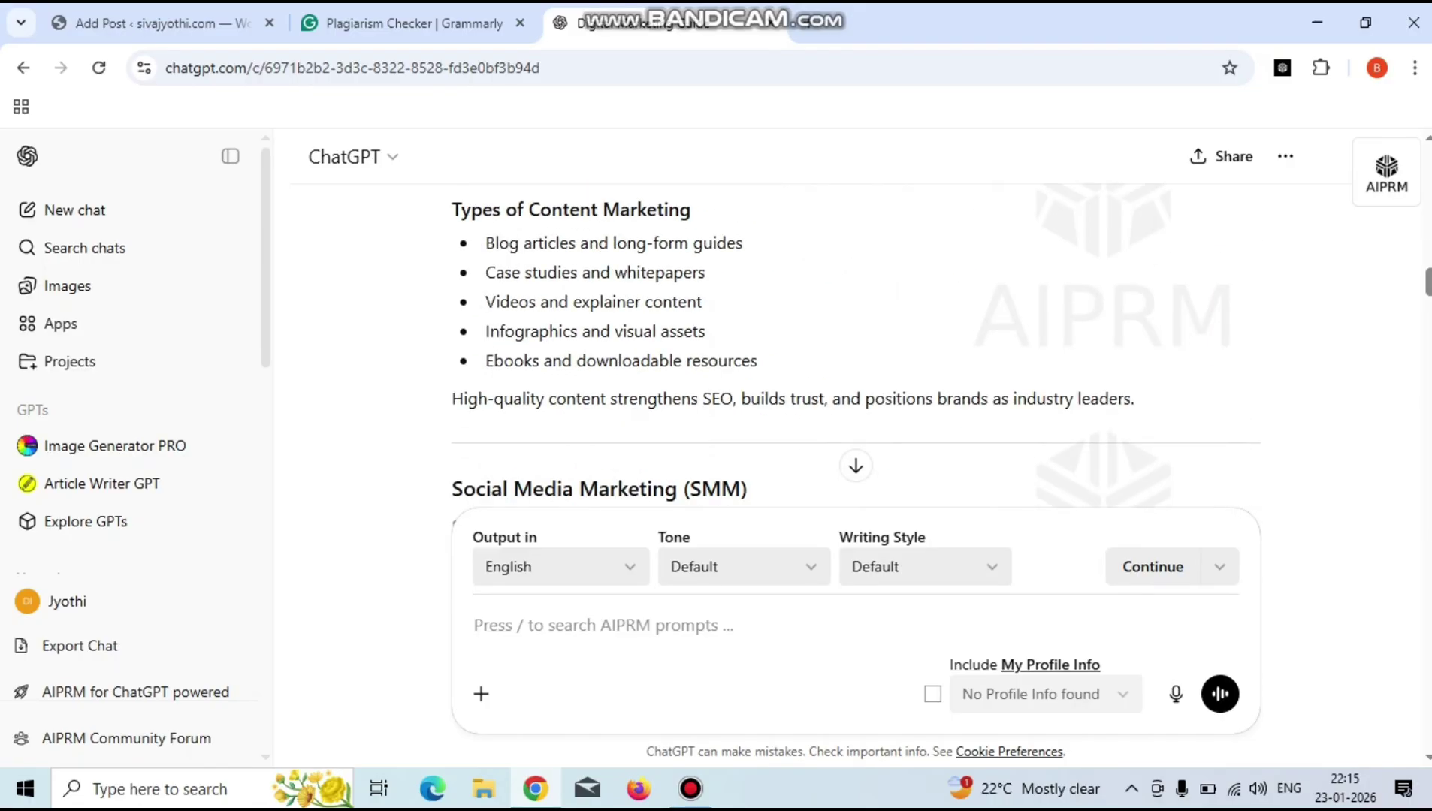
pyautogui.scroll(8, 855, 346)
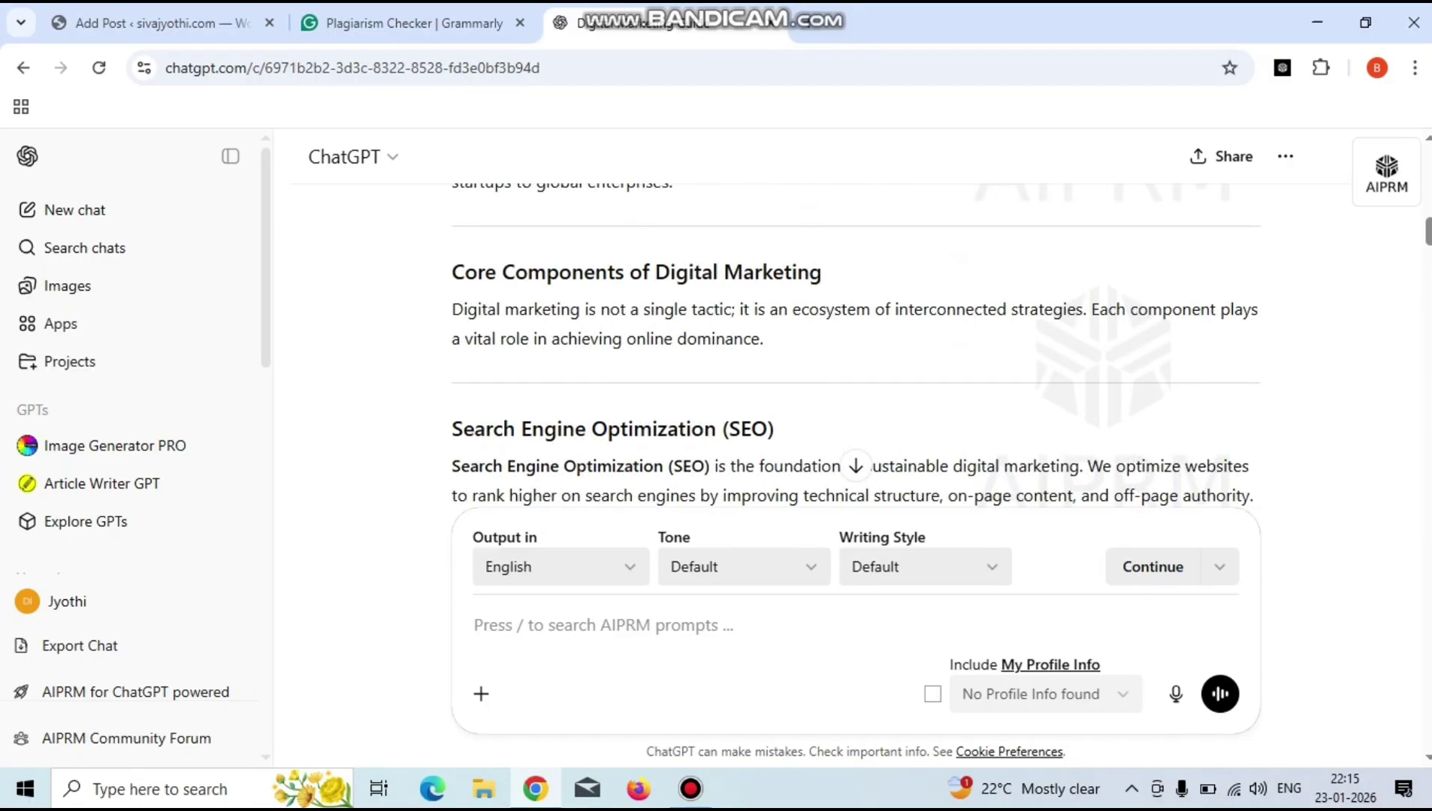
pyautogui.scroll(5, 855, 346)
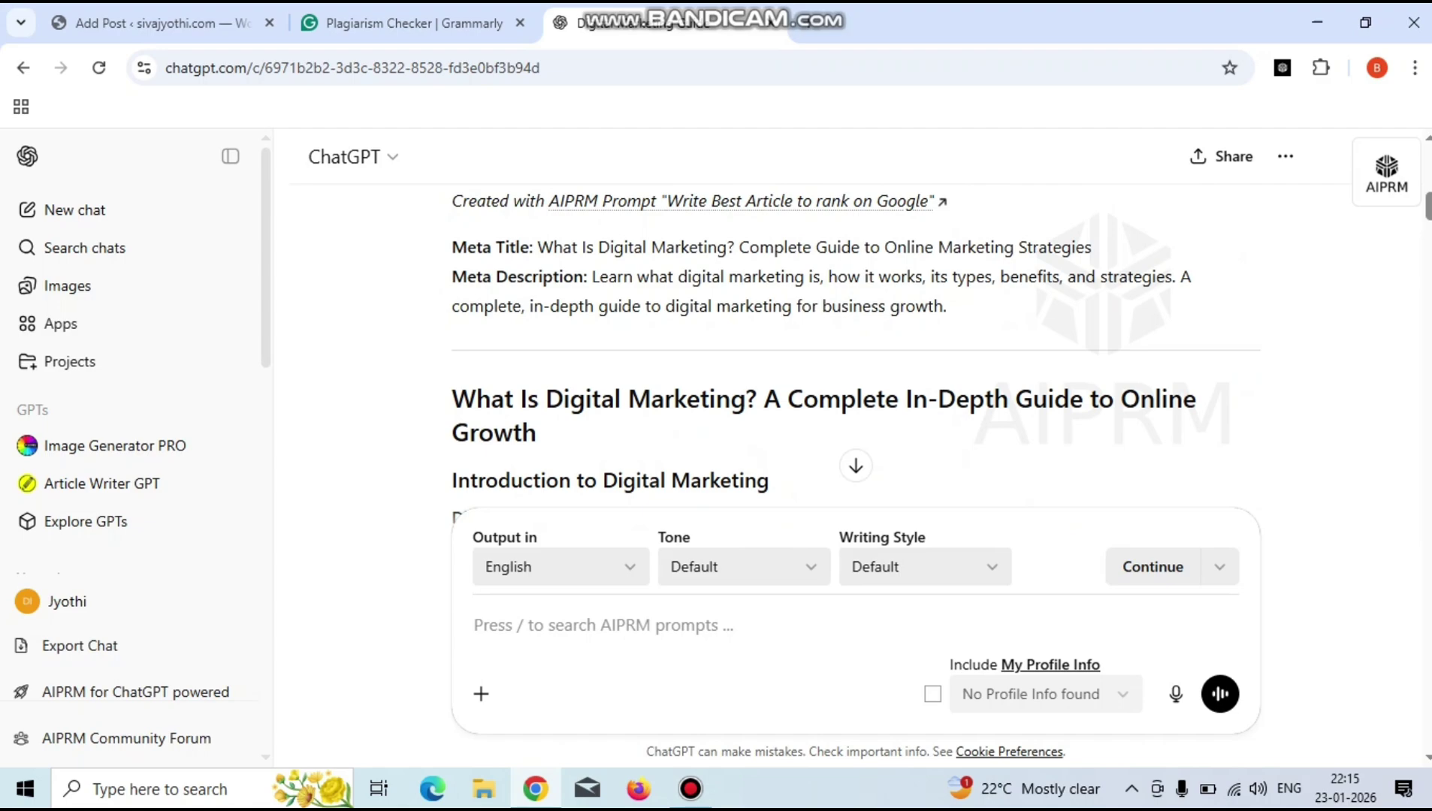
# Select and copy the first article from the heading "What Is Digital Marketing? A Complete In-Depth Guide to Online Growth" through its conclusion.
pyautogui.scroll(-1, 855, 351)
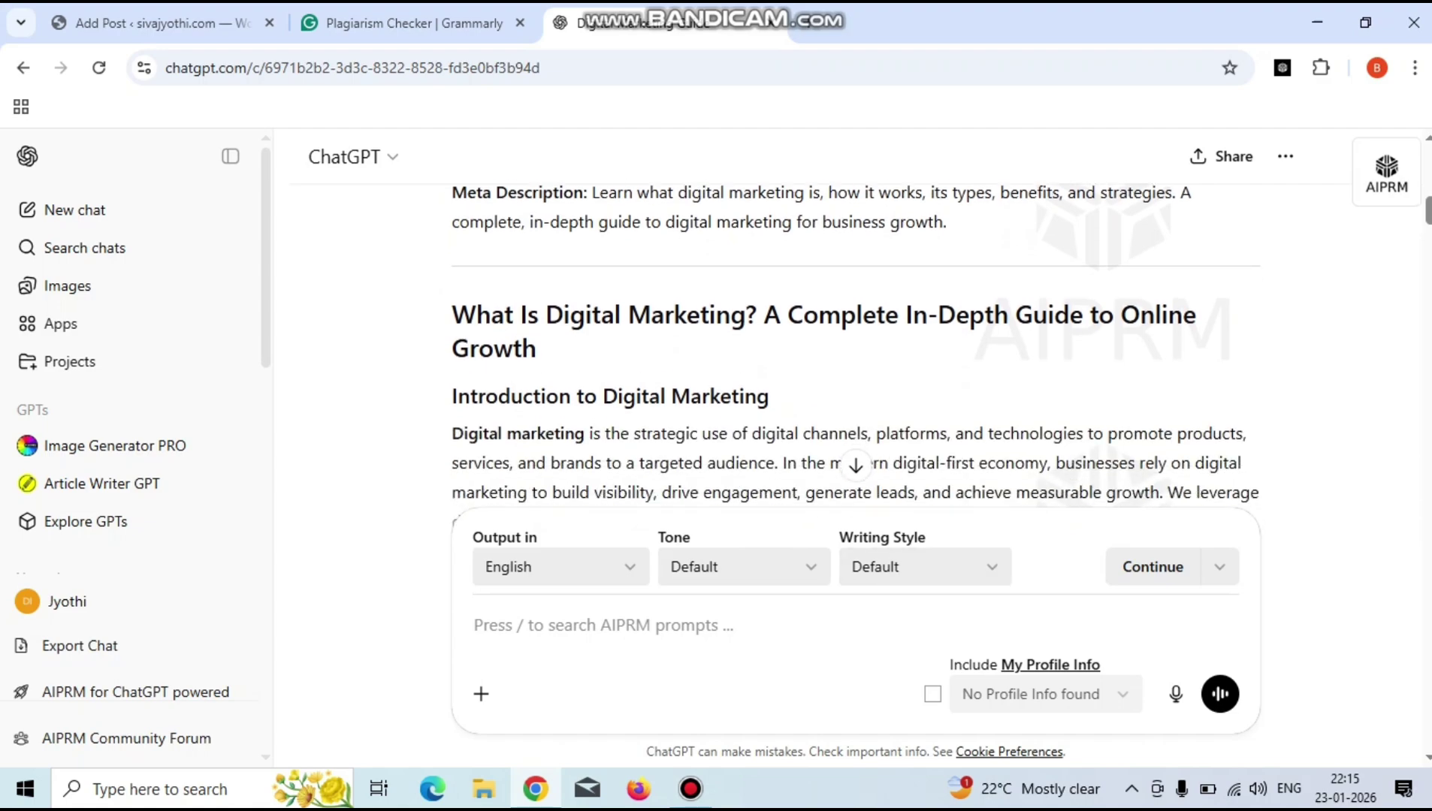
pyautogui.moveTo(451, 315); pyautogui.dragTo(1184, 567)
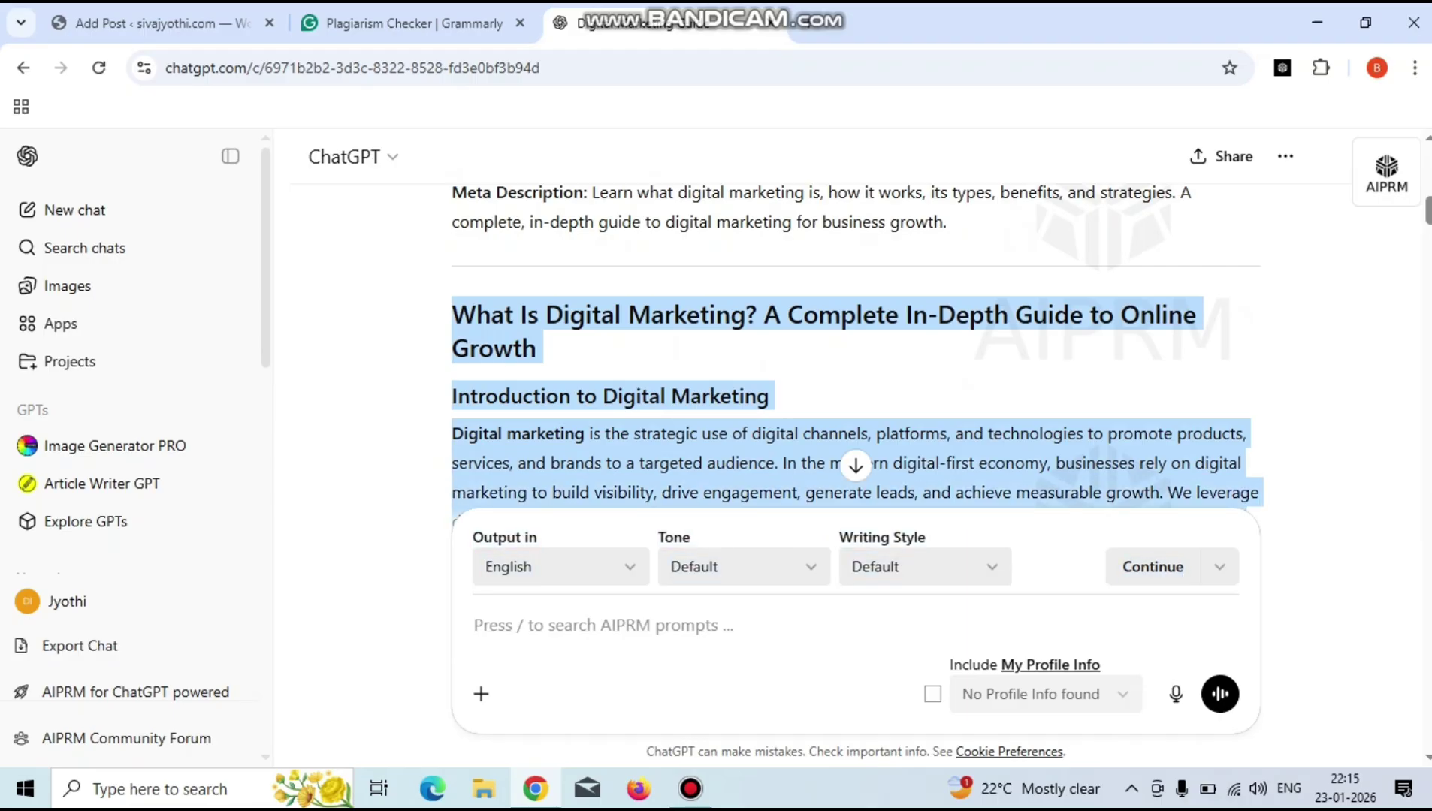
pyautogui.moveTo(1183, 567)
pyautogui.mouseDown()
pyautogui.moveTo(1051, 676)
pyautogui.moveTo(1183, 567)
pyautogui.mouseUp()
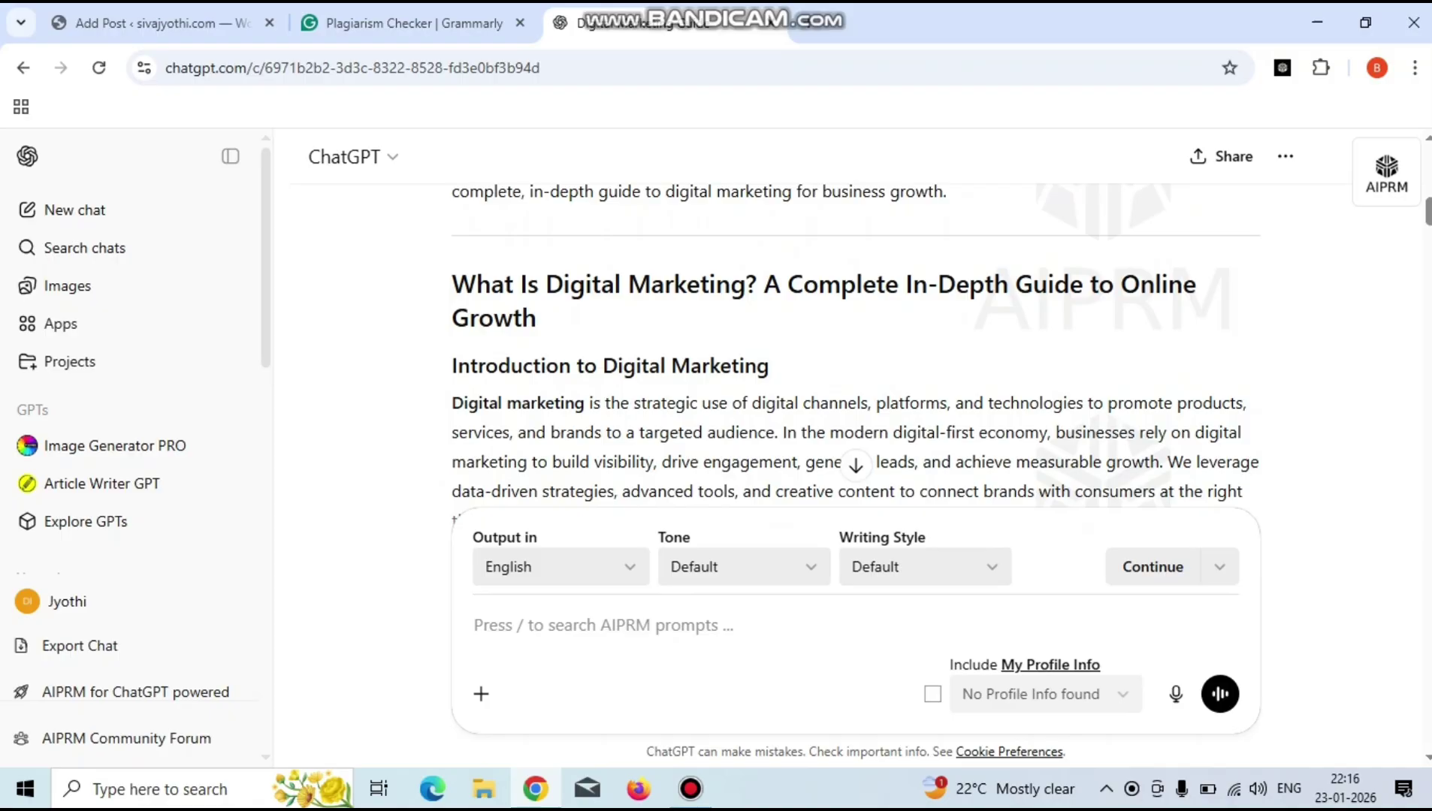
pyautogui.moveTo(451, 284); pyautogui.dragTo(1202, 188)
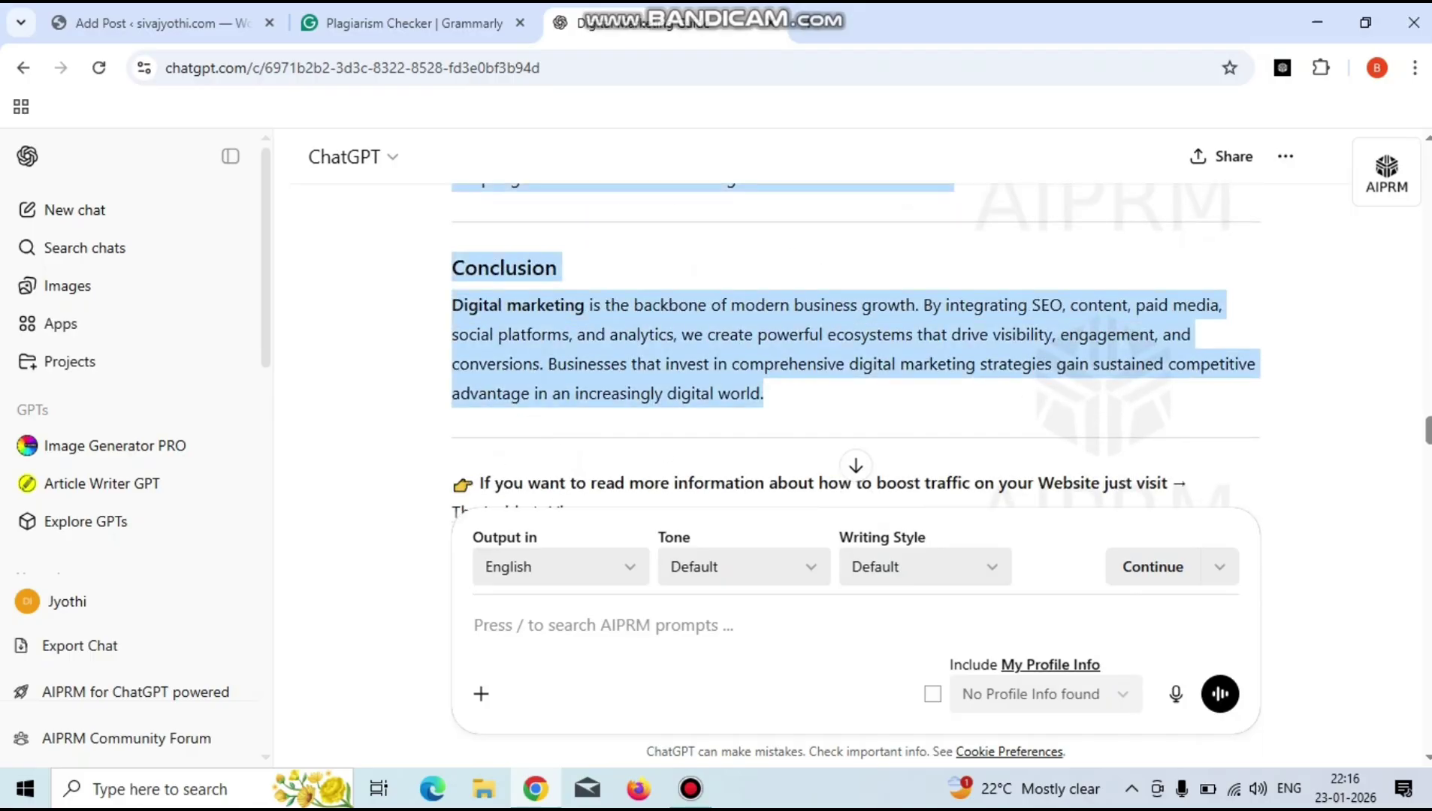
# Paste the copied article into Grammarly's Plagiarism Checker, scan it for plagiarism and review the results.
pyautogui.hotkey('ctrl', '1')
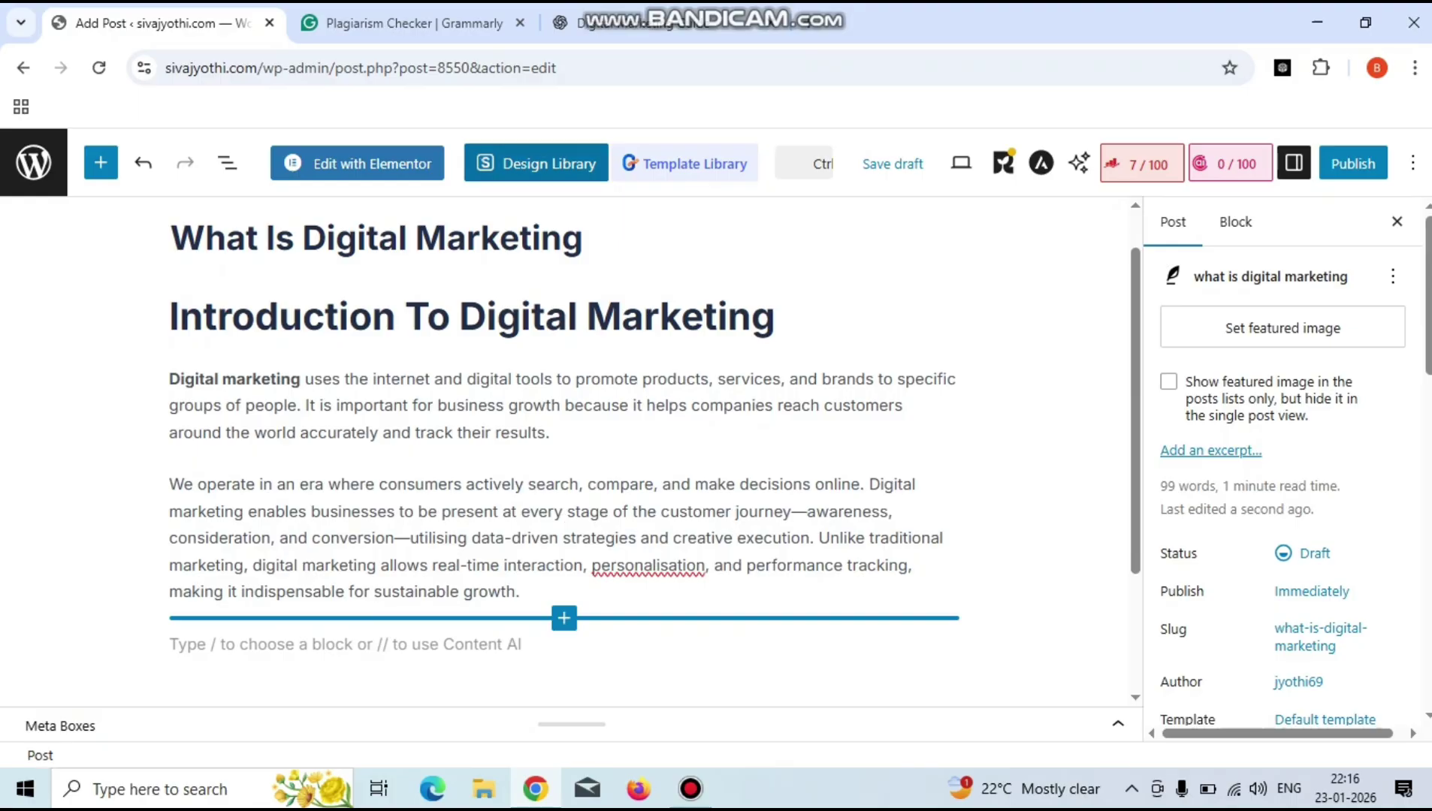
pyautogui.hotkey('ctrl', '2')
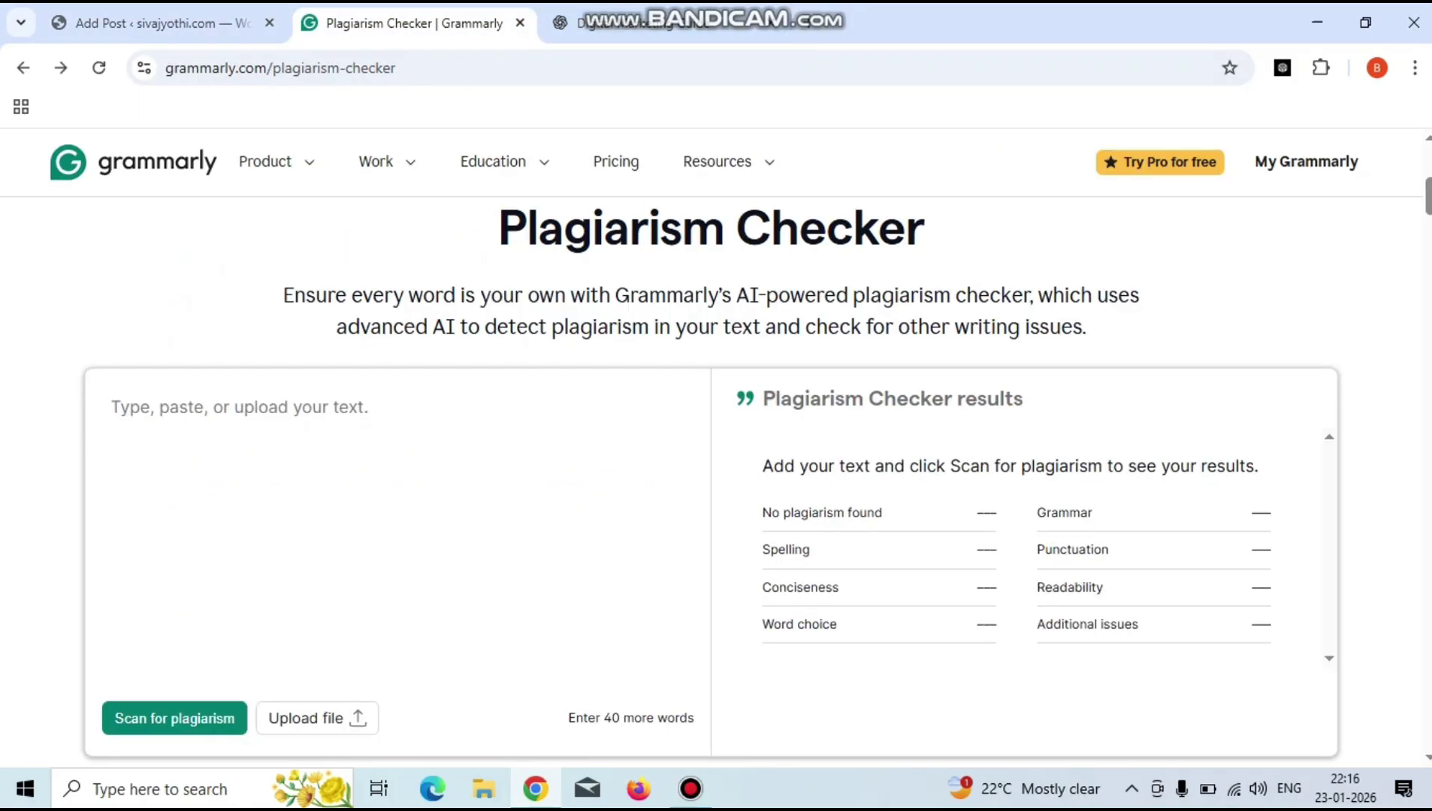
pyautogui.hotkey('ctrl', 'v')
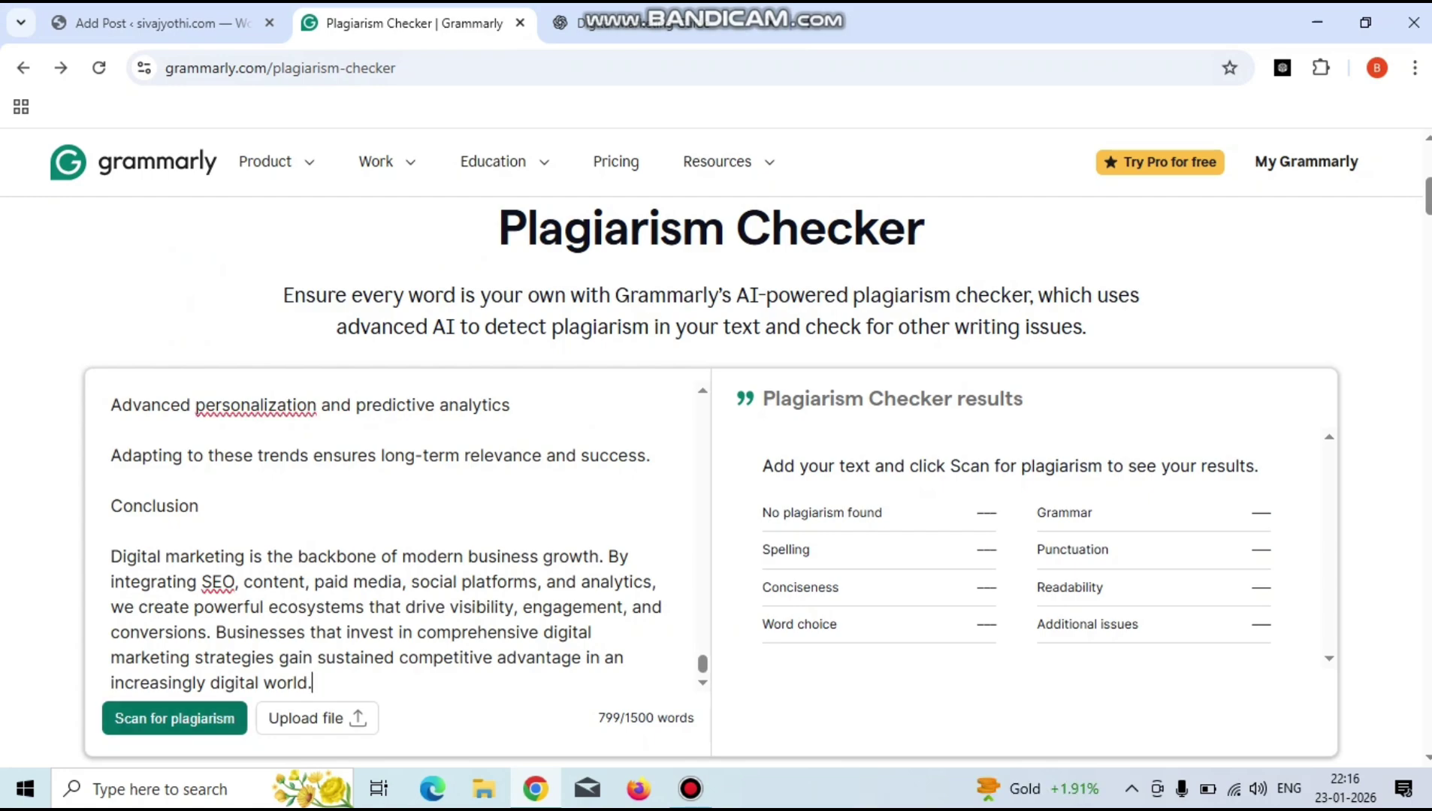
pyautogui.press('Tab')
pyautogui.press('Return')
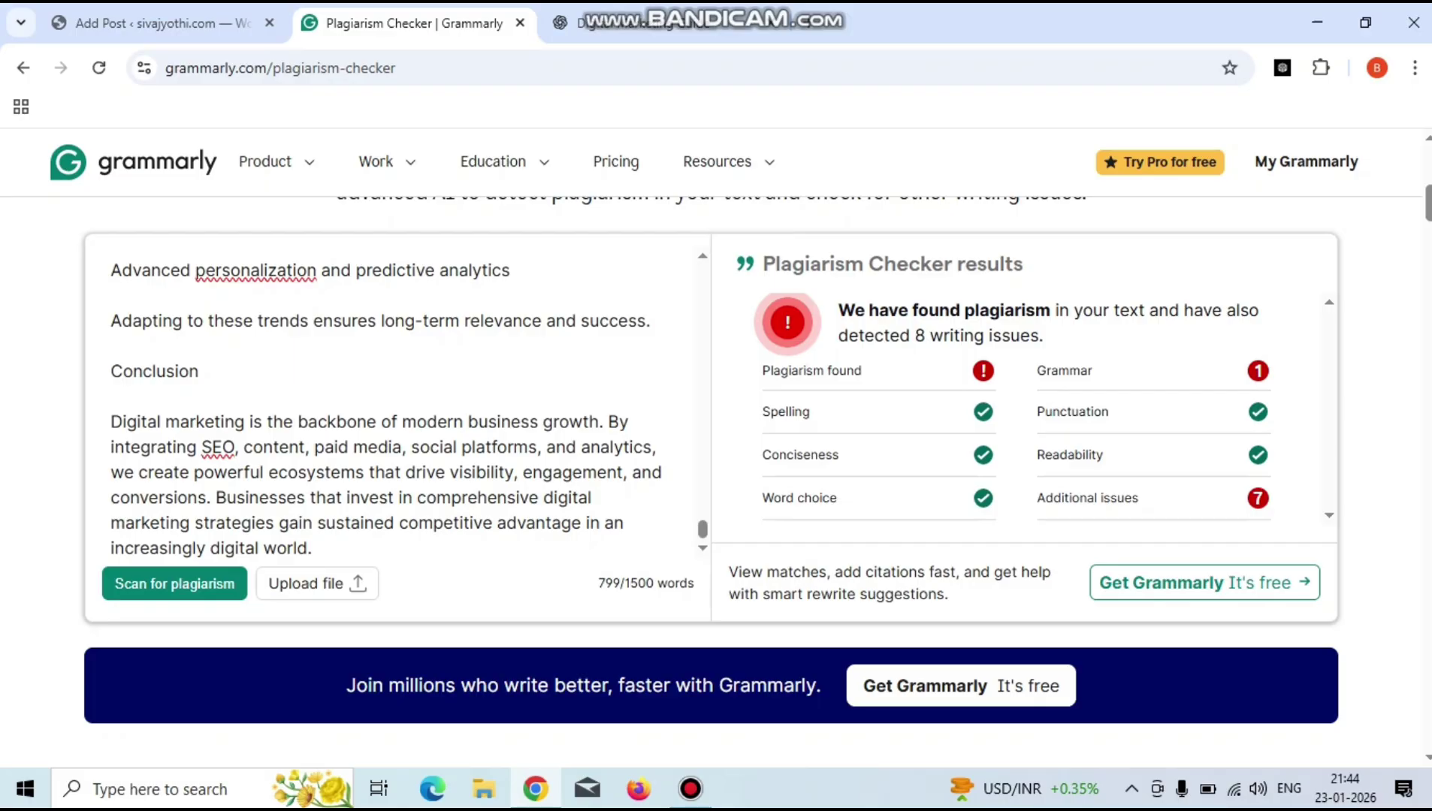
pyautogui.scroll(-7, 714, 451)
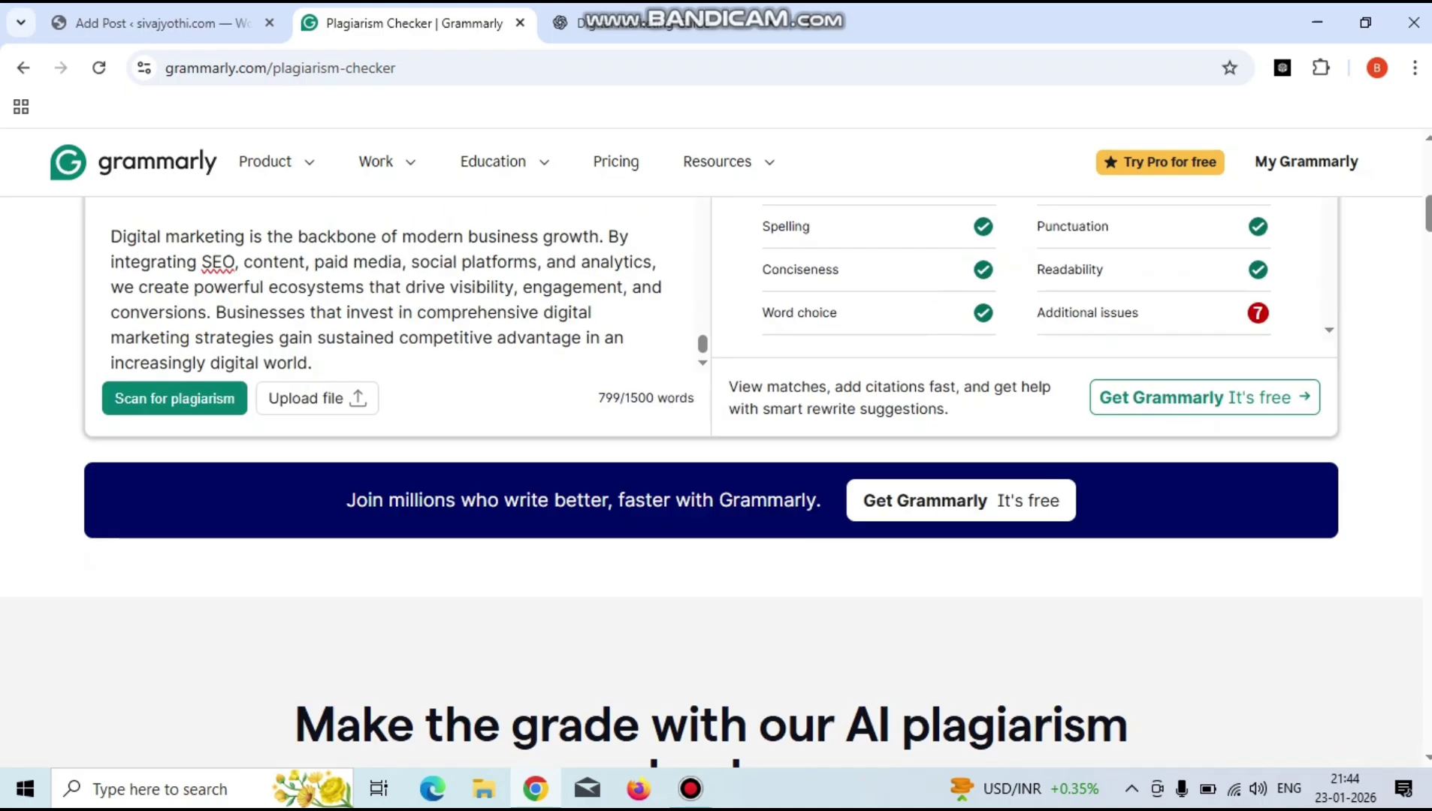
# Review the plagiarism results and read the pasted article from its conclusion back to its title.
pyautogui.scroll(7, 714, 450)
pyautogui.scroll(6, 713, 451)
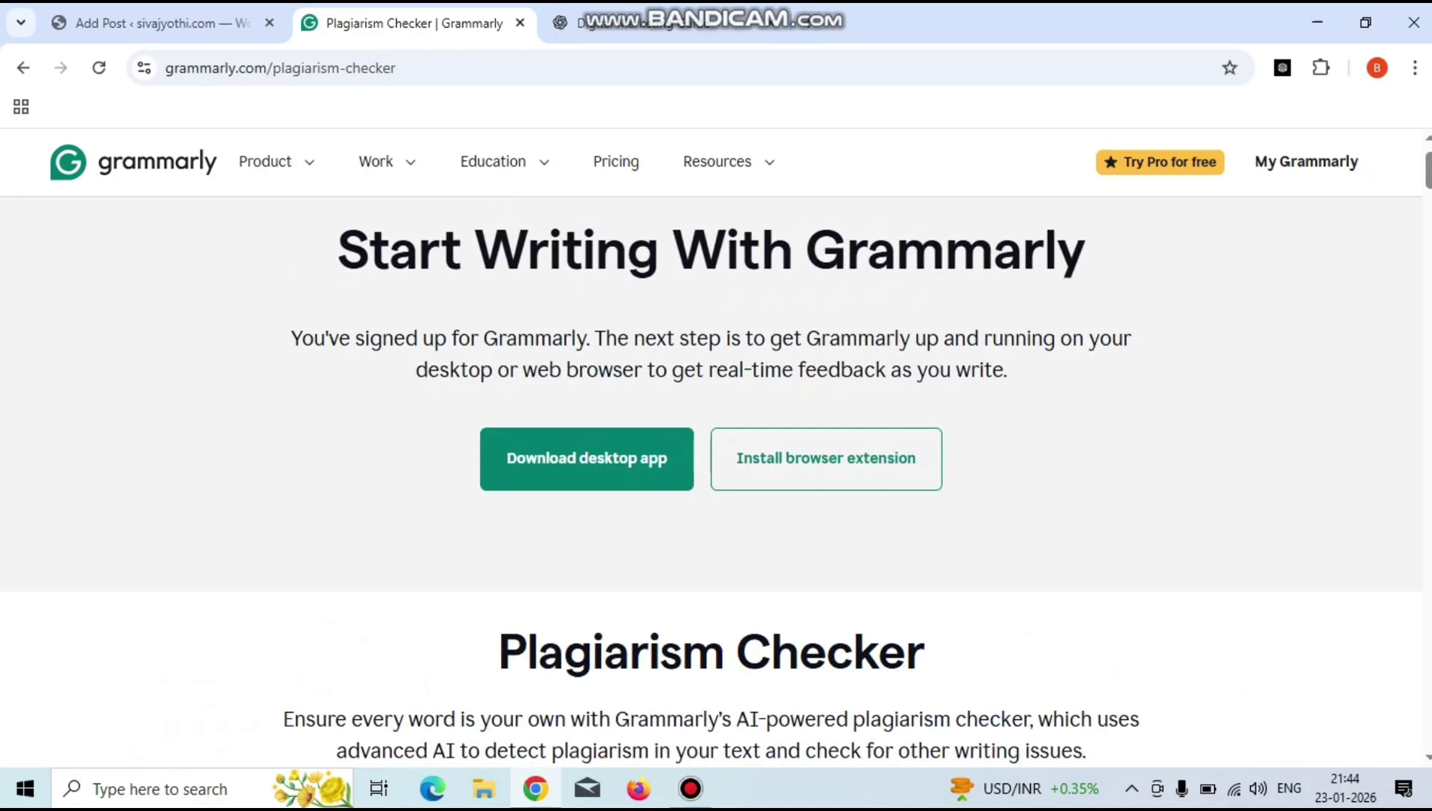
pyautogui.scroll(-5, 714, 481)
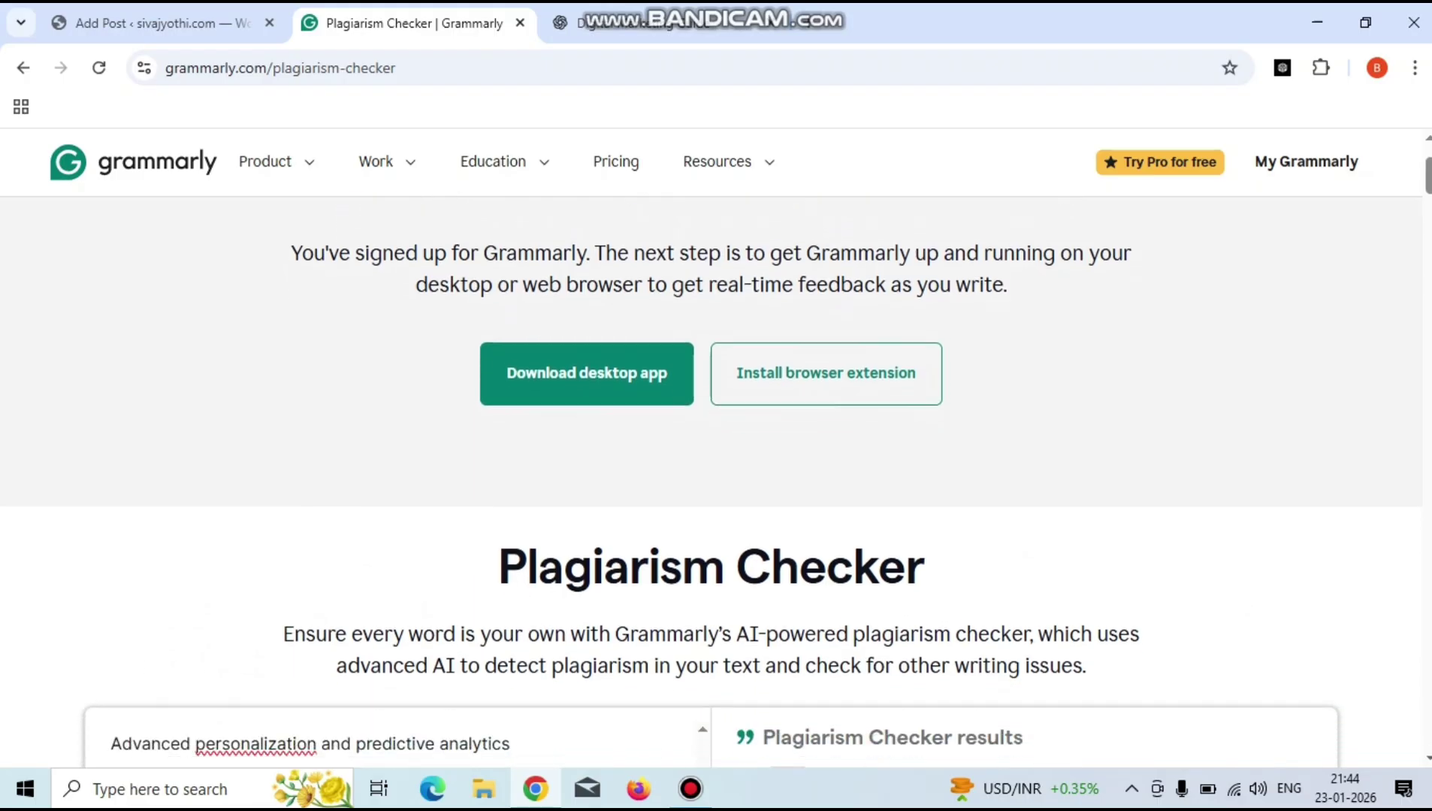
pyautogui.scroll(-2, 713, 481)
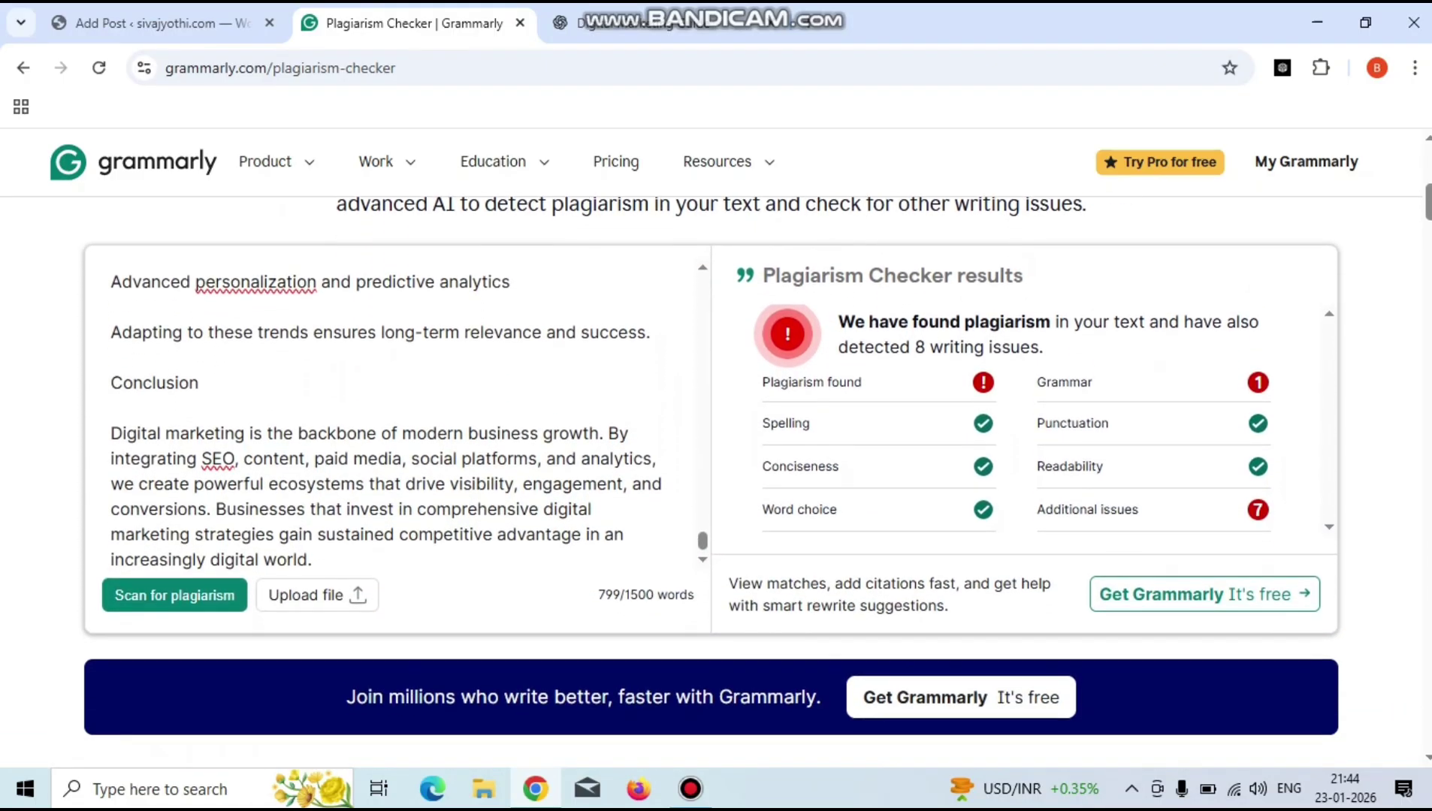
pyautogui.click(311, 560)
pyautogui.scroll(4, 398, 406)
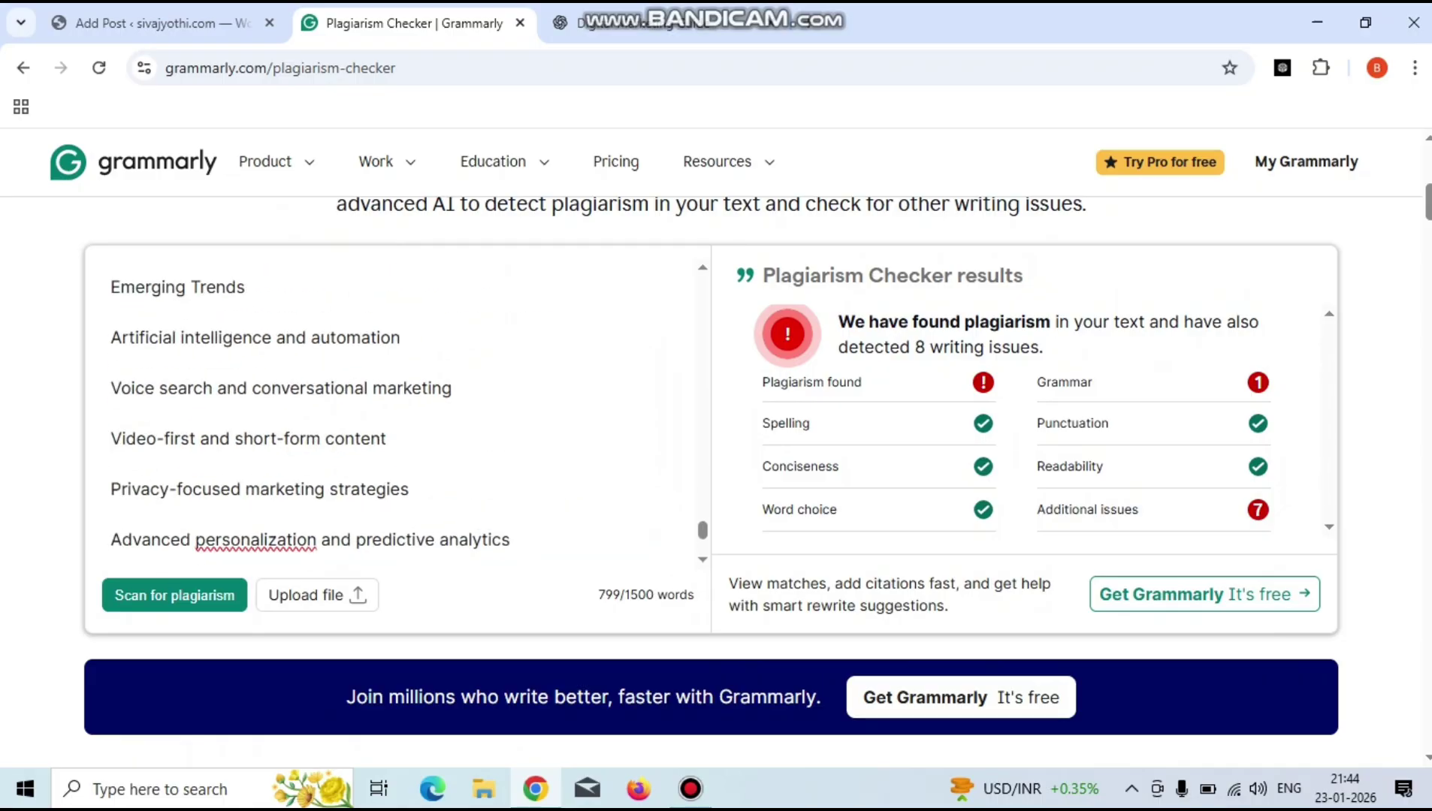
pyautogui.scroll(3, 398, 406)
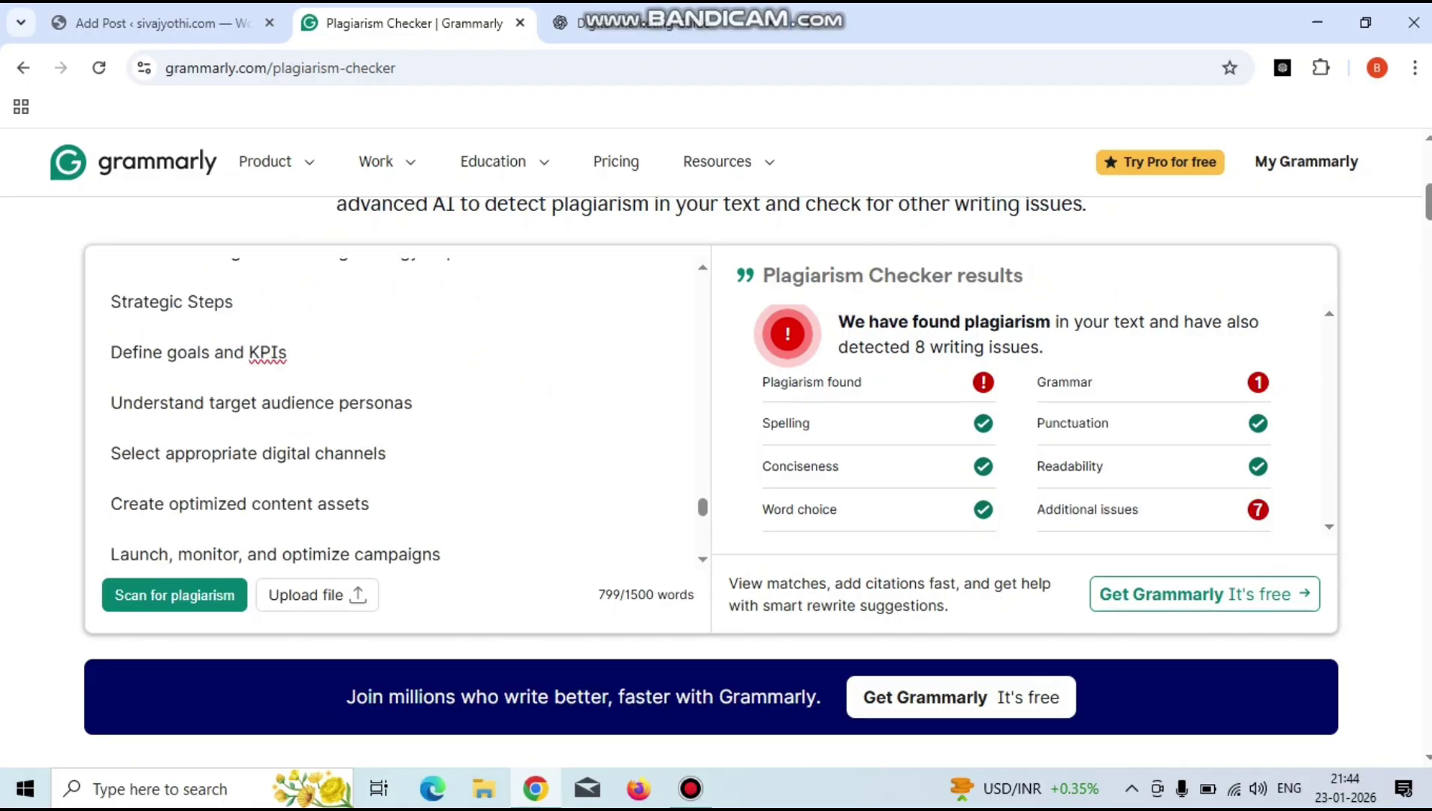
pyautogui.scroll(10, 398, 406)
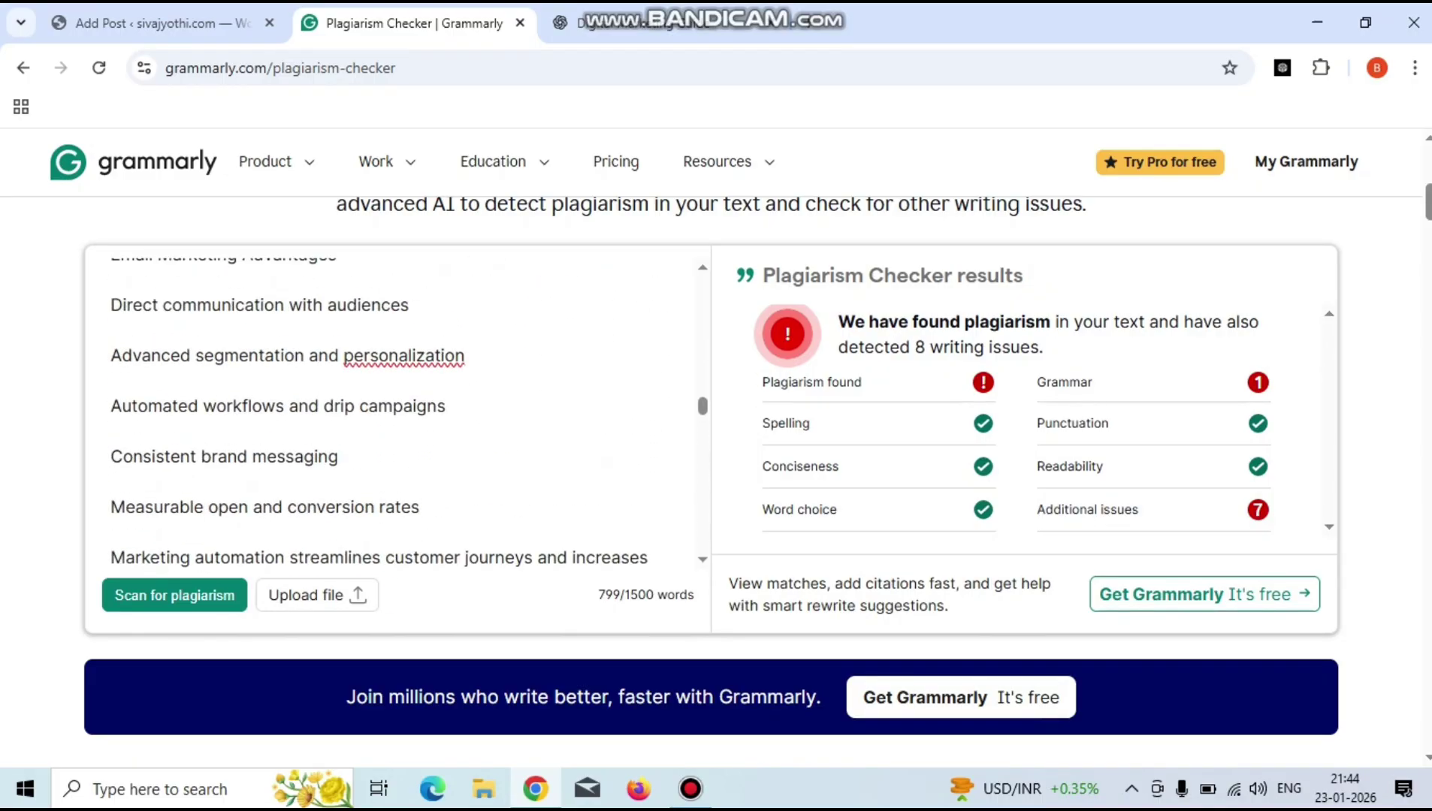
pyautogui.scroll(10, 398, 406)
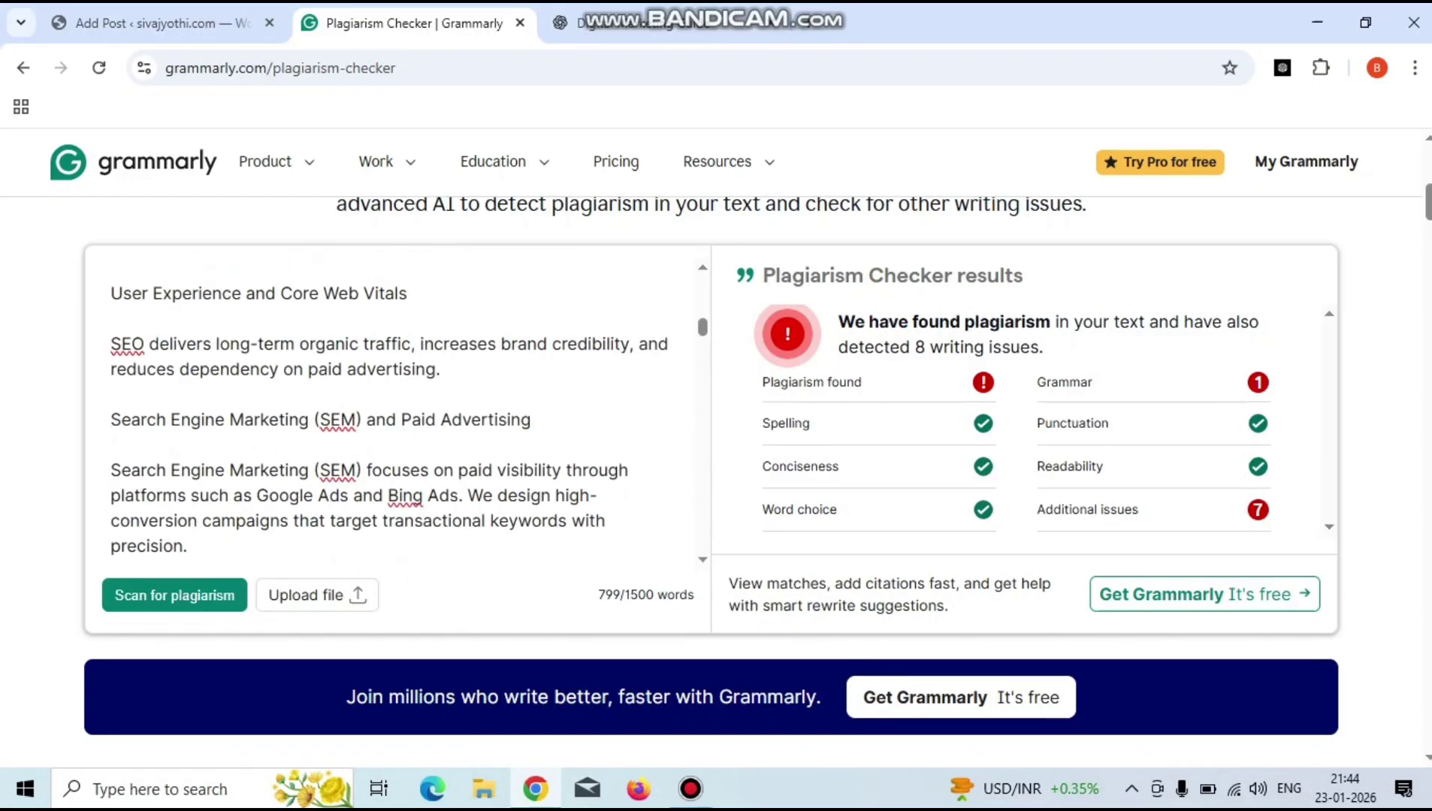
pyautogui.scroll(3, 399, 406)
pyautogui.scroll(5, 398, 405)
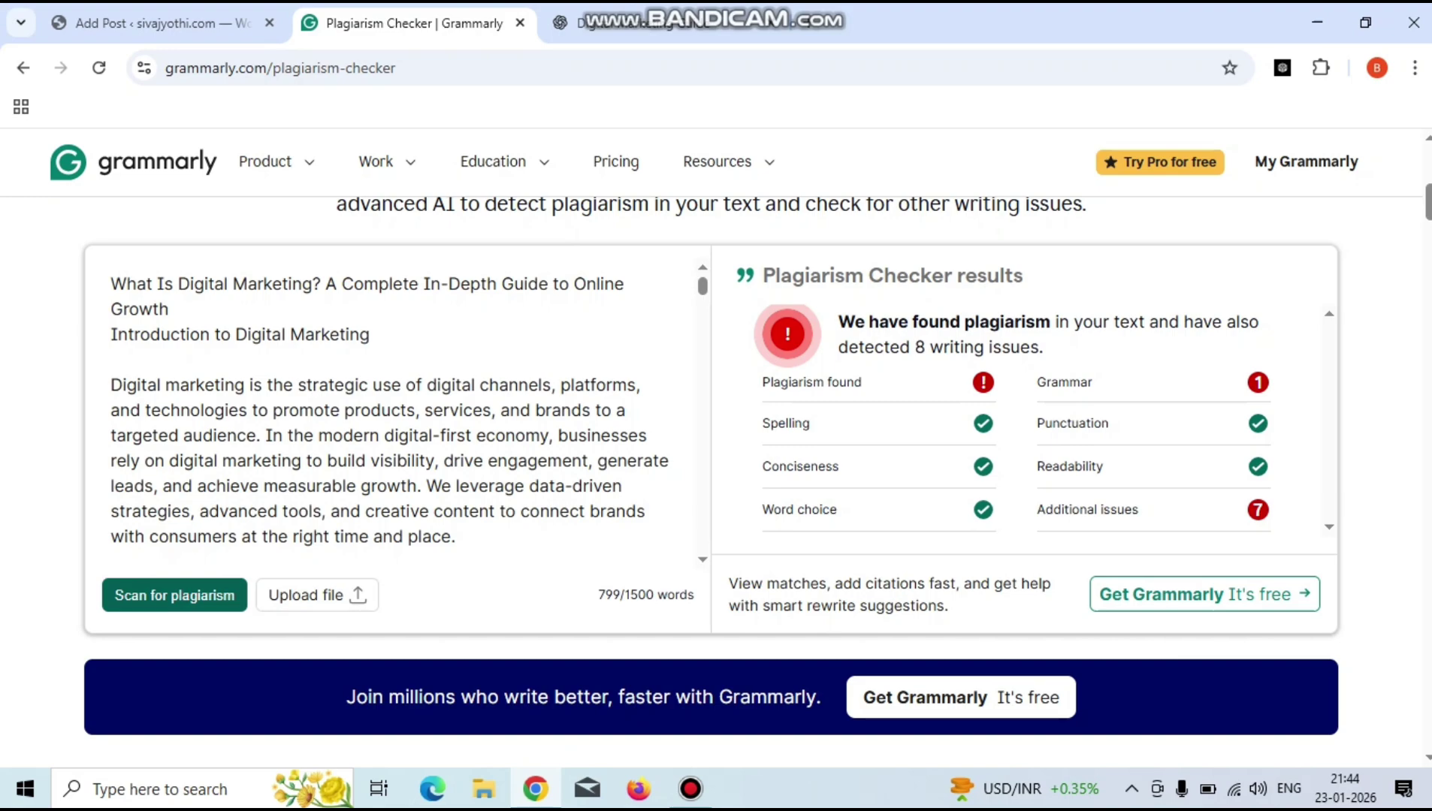
# Scan the pasted article for plagiarism again and reload the Plagiarism Checker page.
pyautogui.click(174, 595)
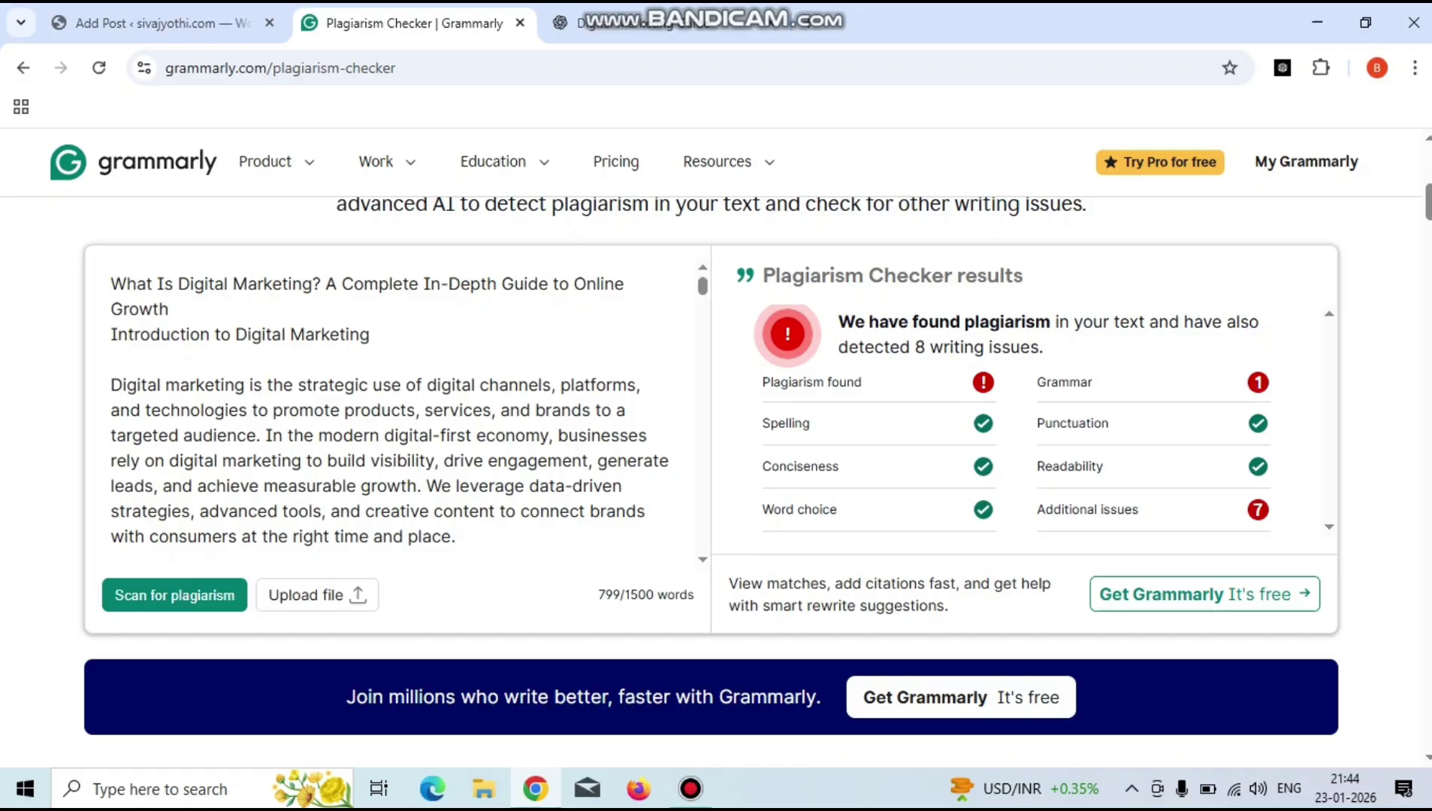
pyautogui.press('F5')
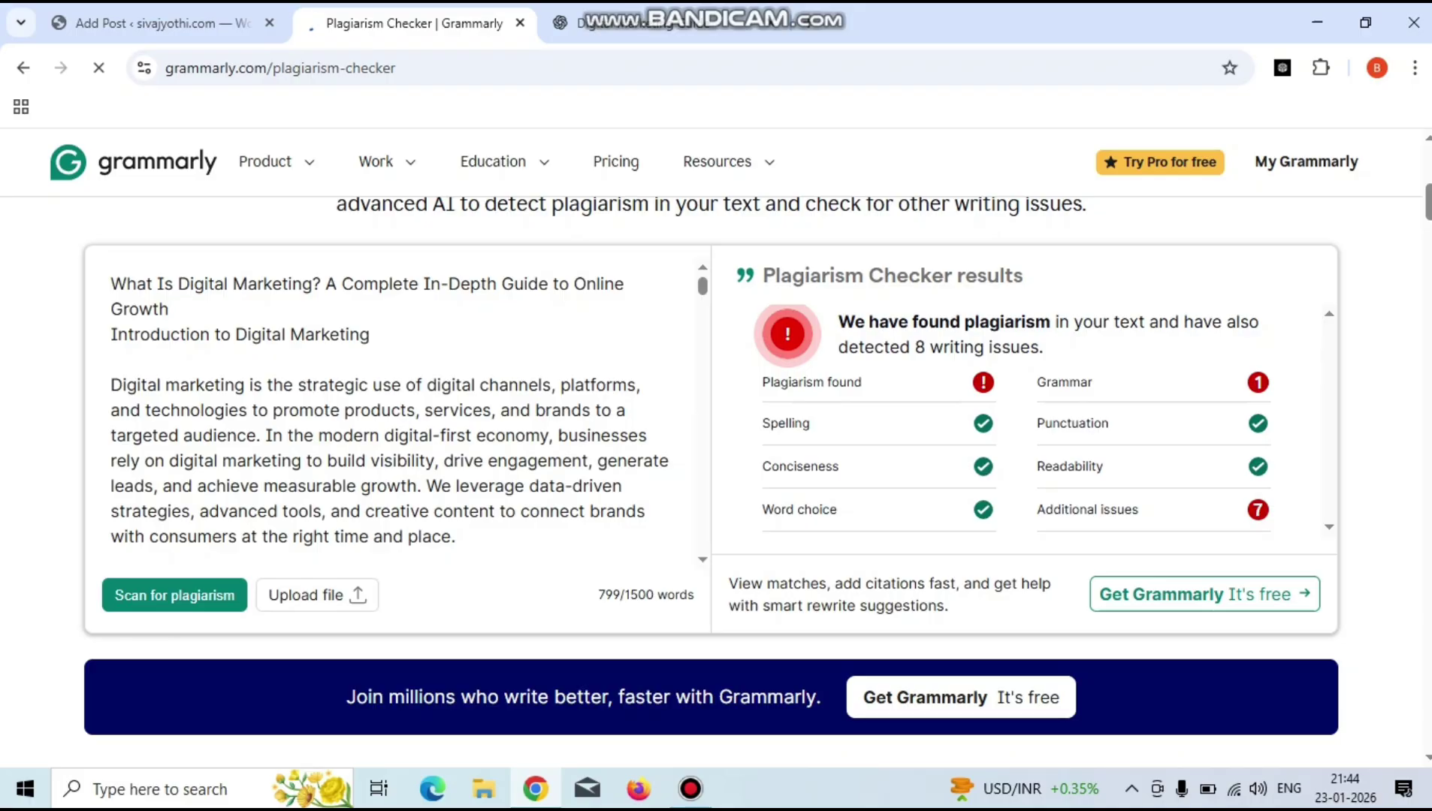
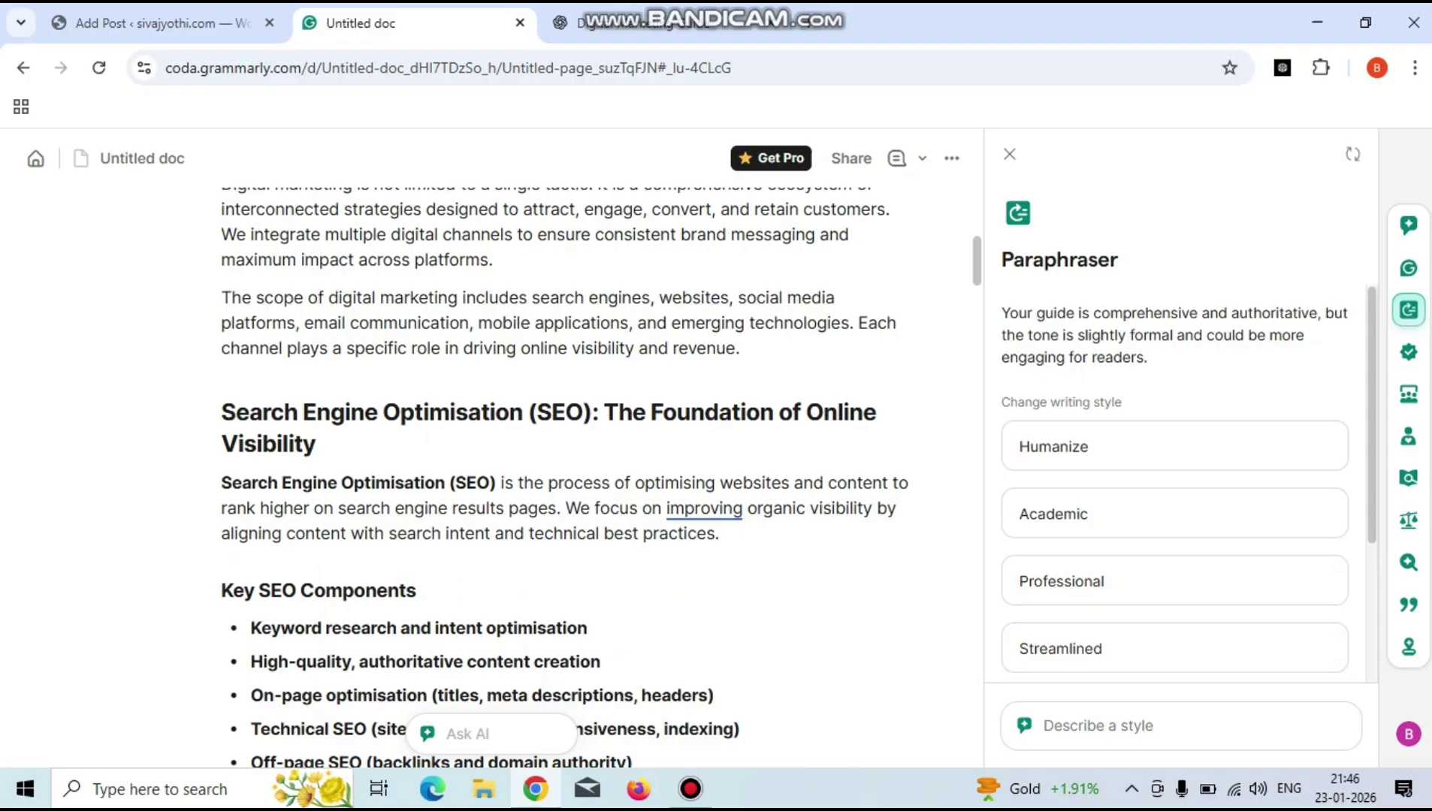
# Run the Paraphraser in the Simple style and change "empowers" to "enables" in the introduction's second paragraph.
pyautogui.scroll(-3, 1174, 480)
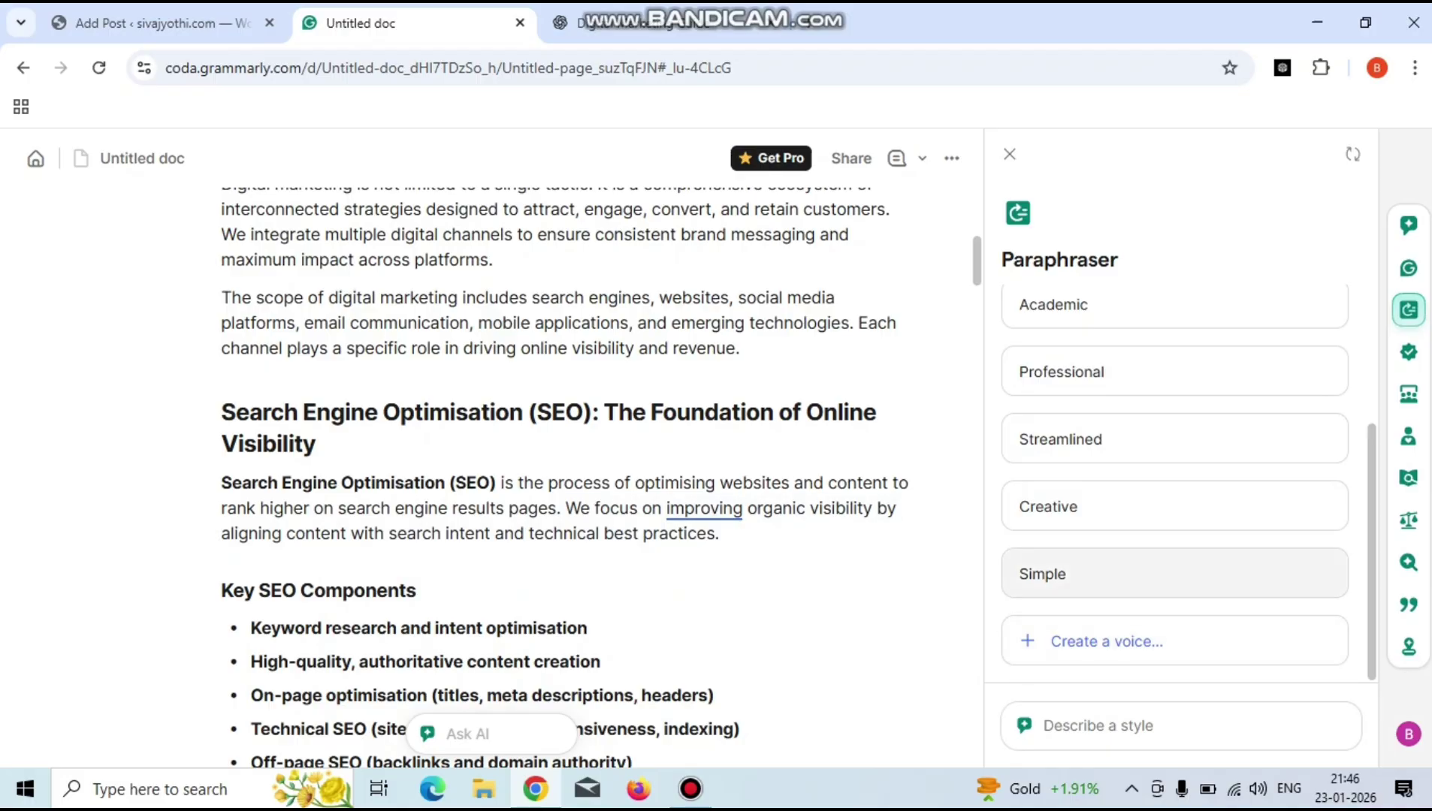
pyautogui.click(1172, 574)
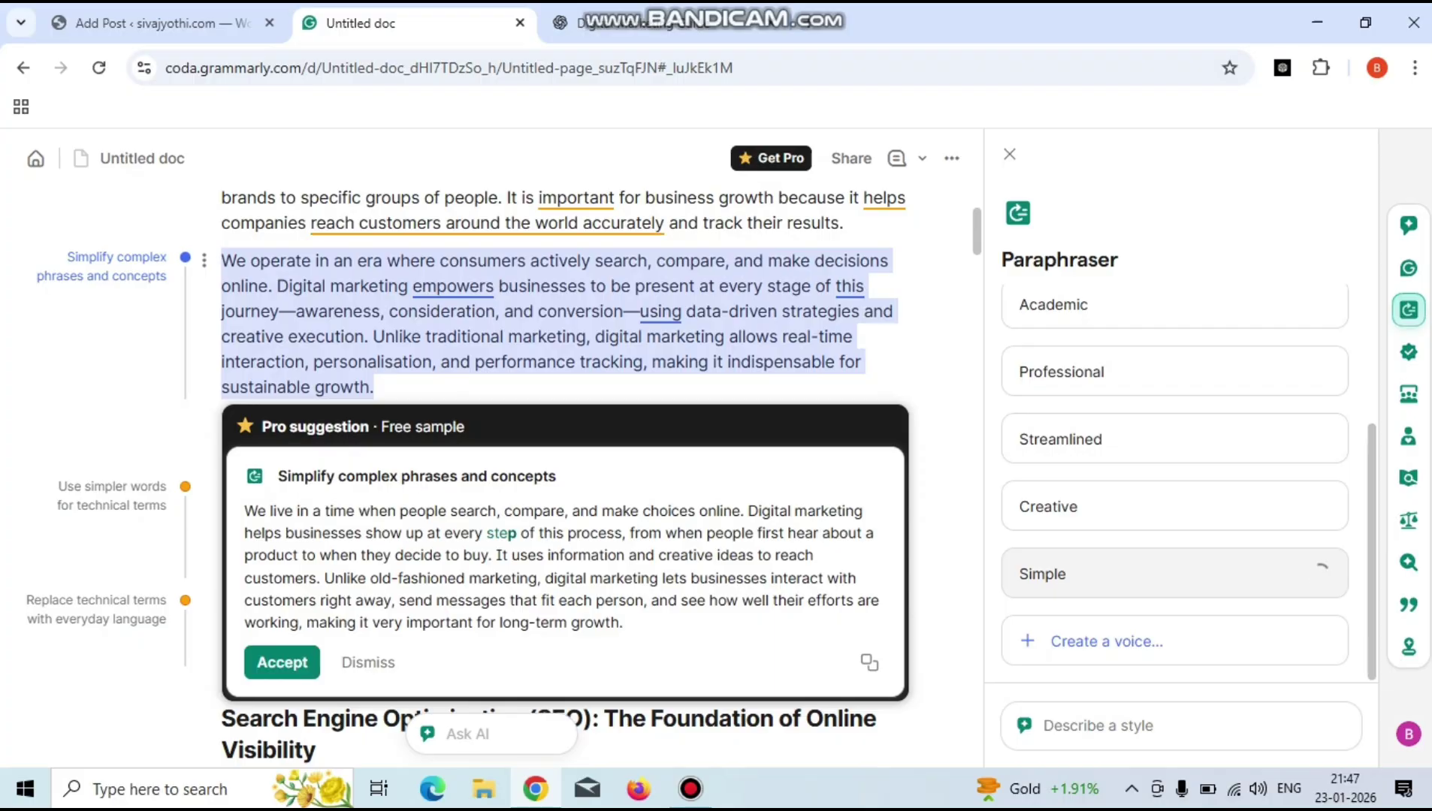
pyautogui.click(448, 286)
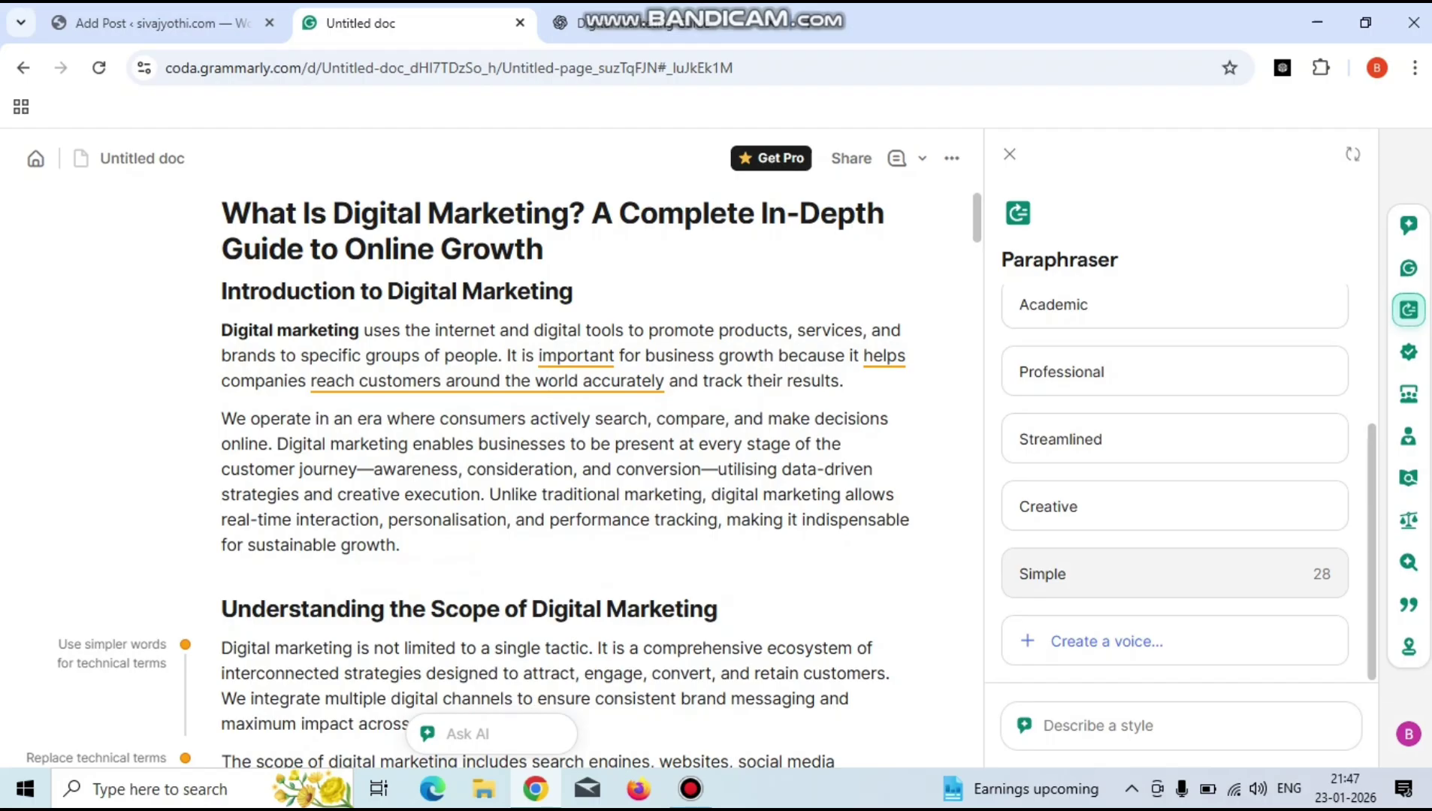
pyautogui.click(948, 418)
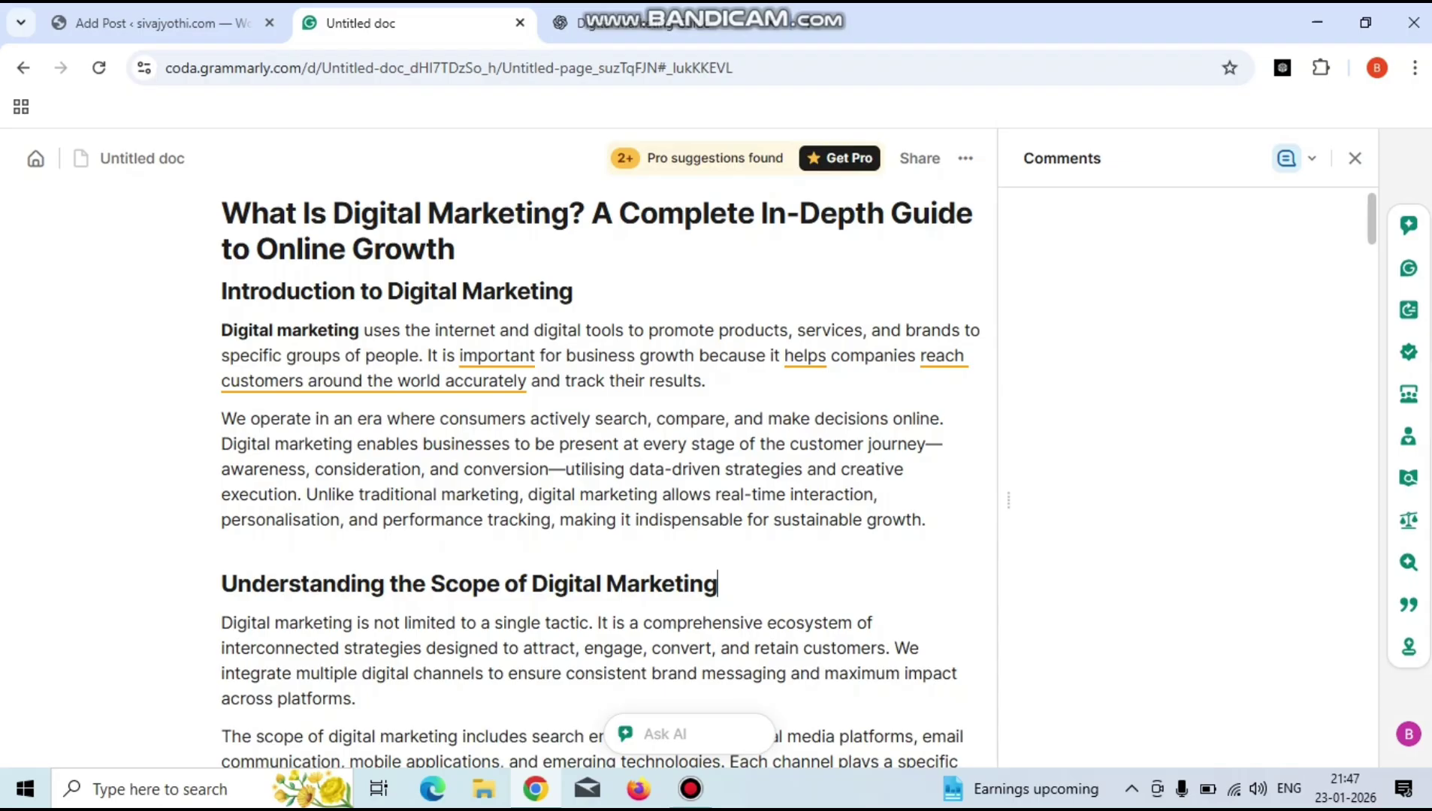
# Look through the whole article in the Grammarly document, down to the conclusion and back to the title.
pyautogui.click(717, 583)
pyautogui.scroll(-20, 601, 451)
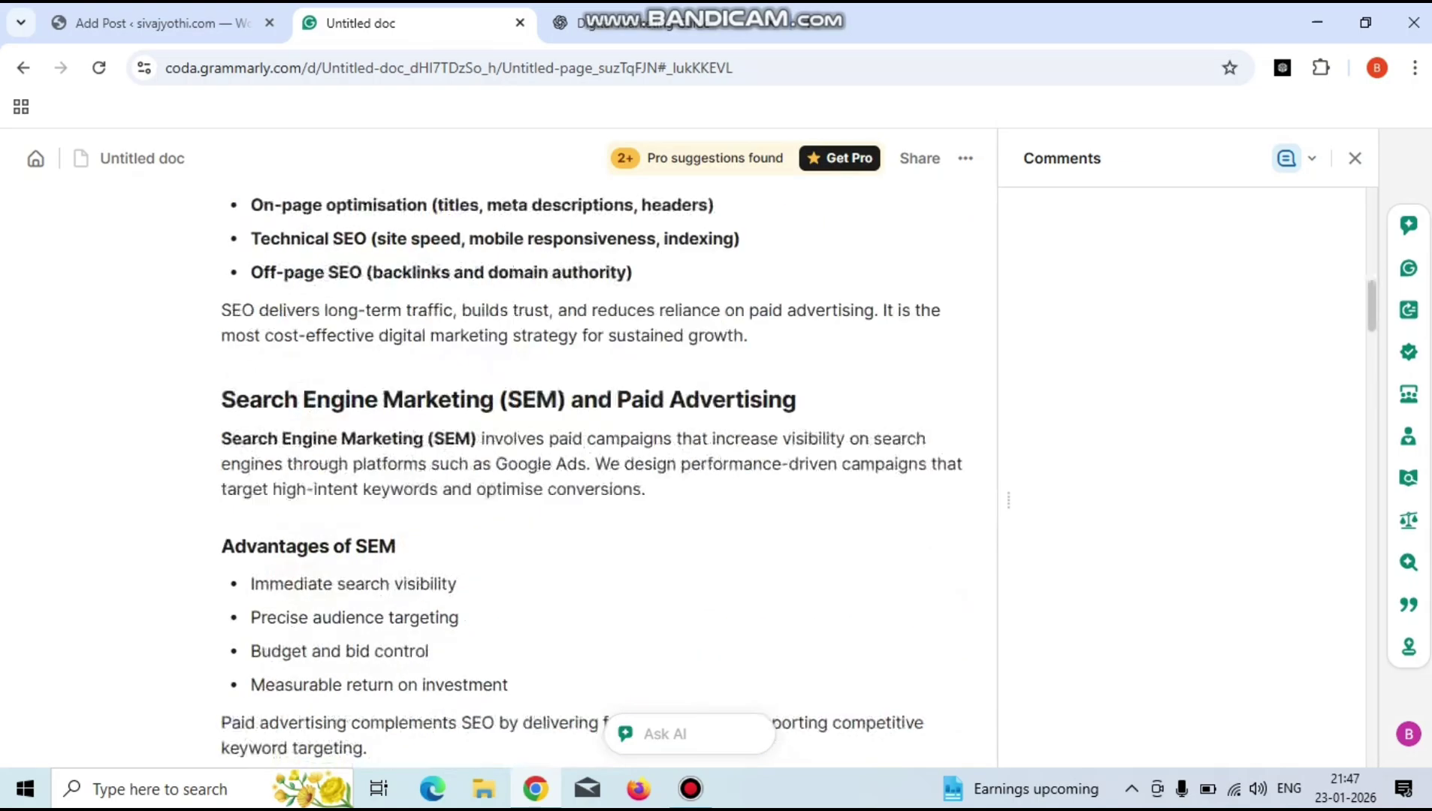
pyautogui.scroll(-10, 601, 451)
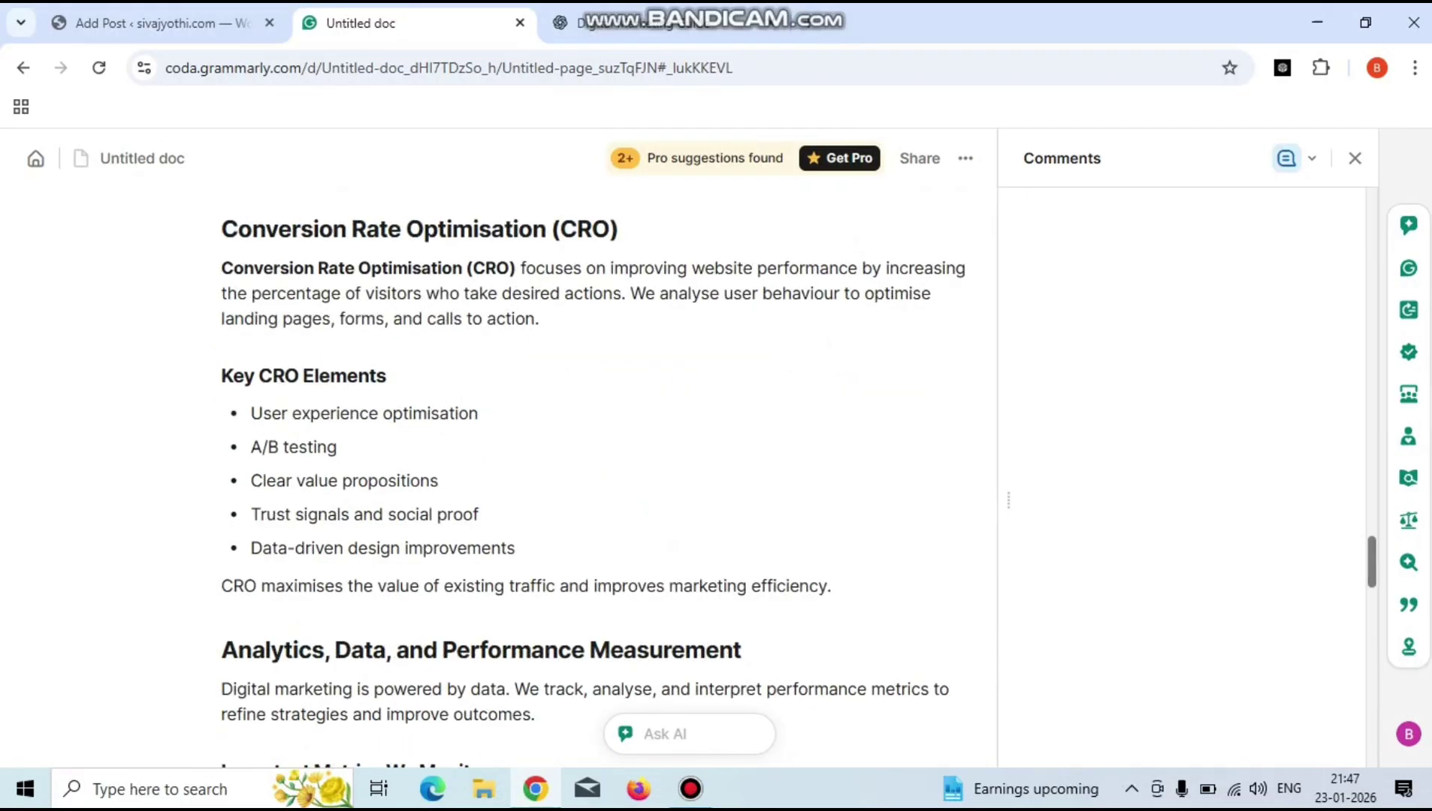
pyautogui.scroll(-7, 601, 451)
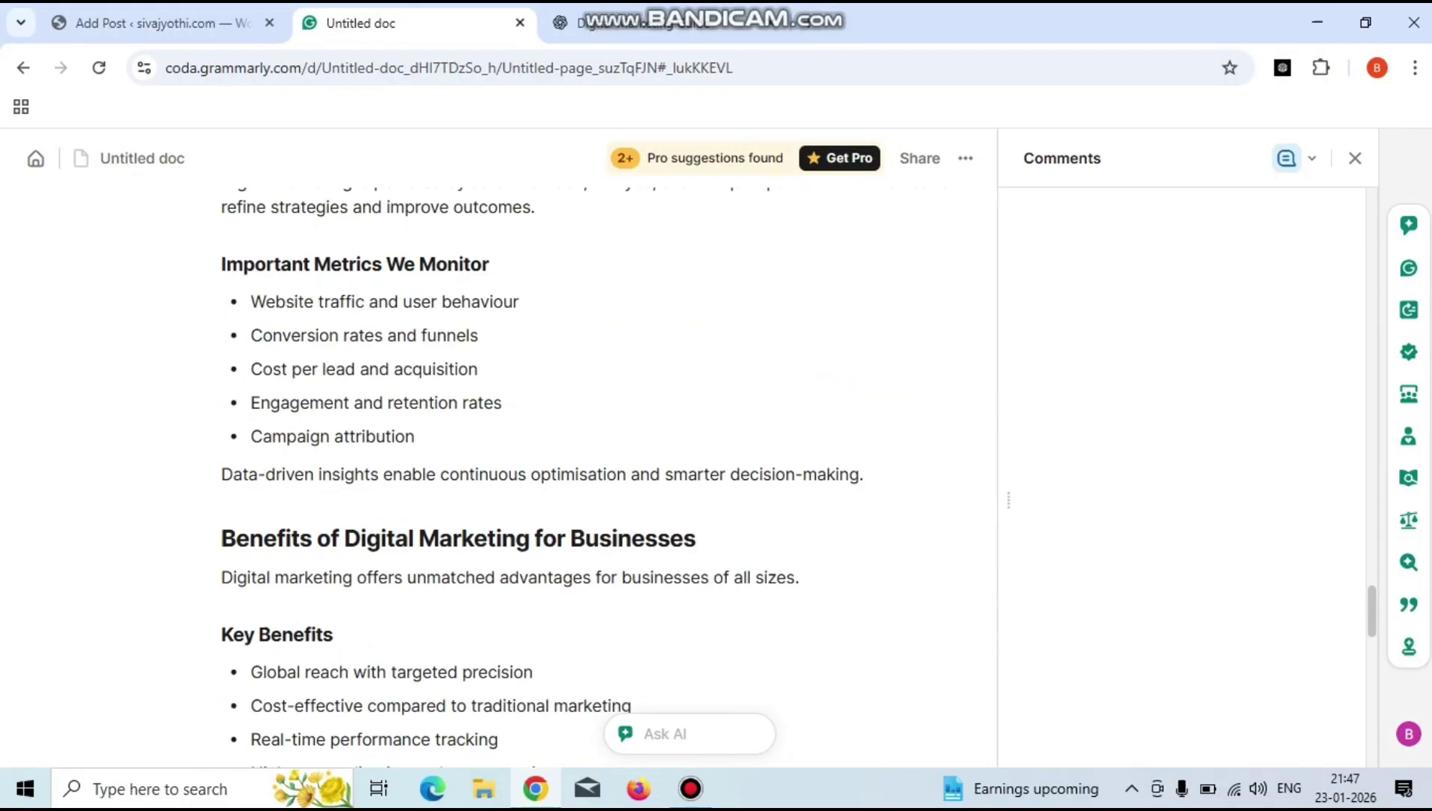
pyautogui.scroll(-6, 601, 451)
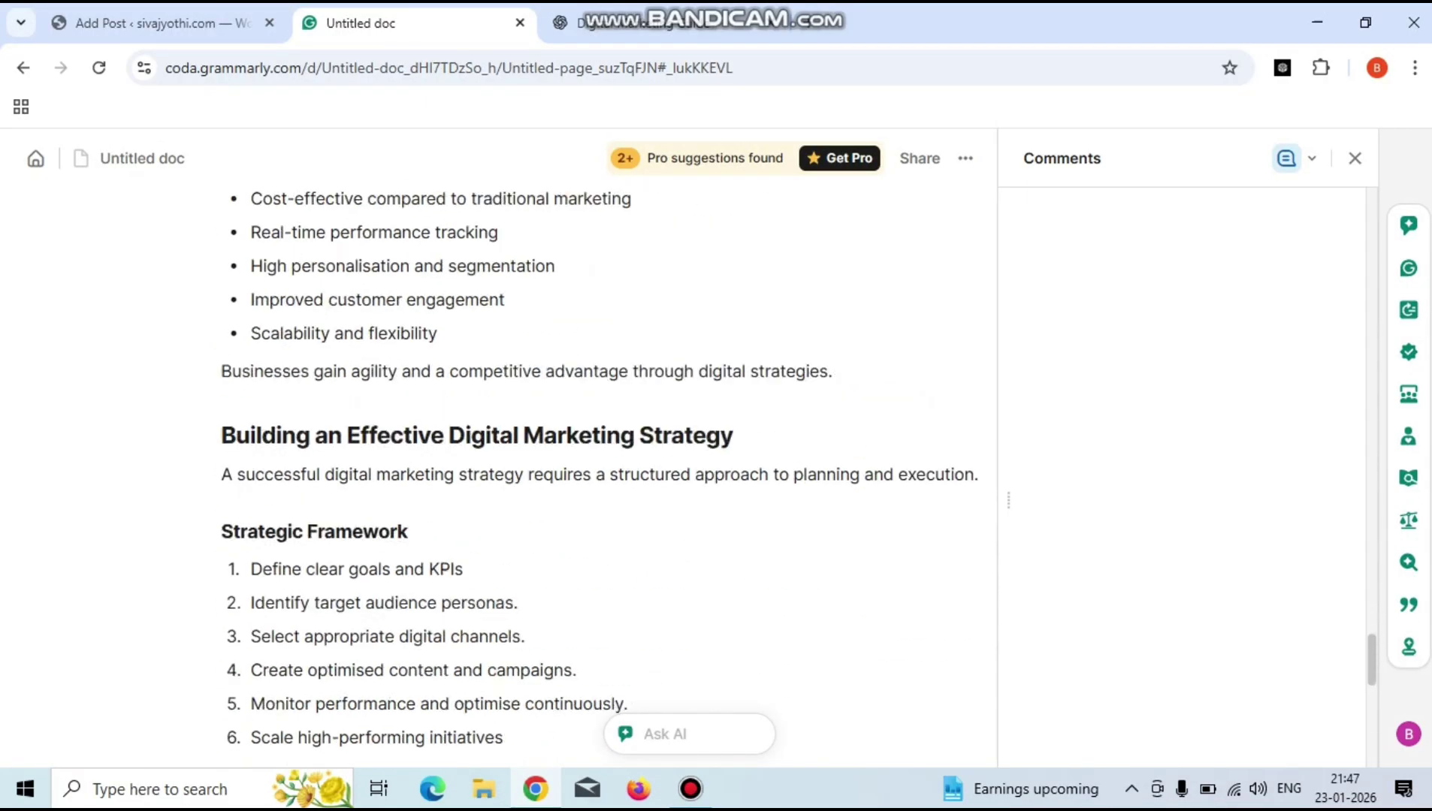
pyautogui.scroll(-7, 601, 450)
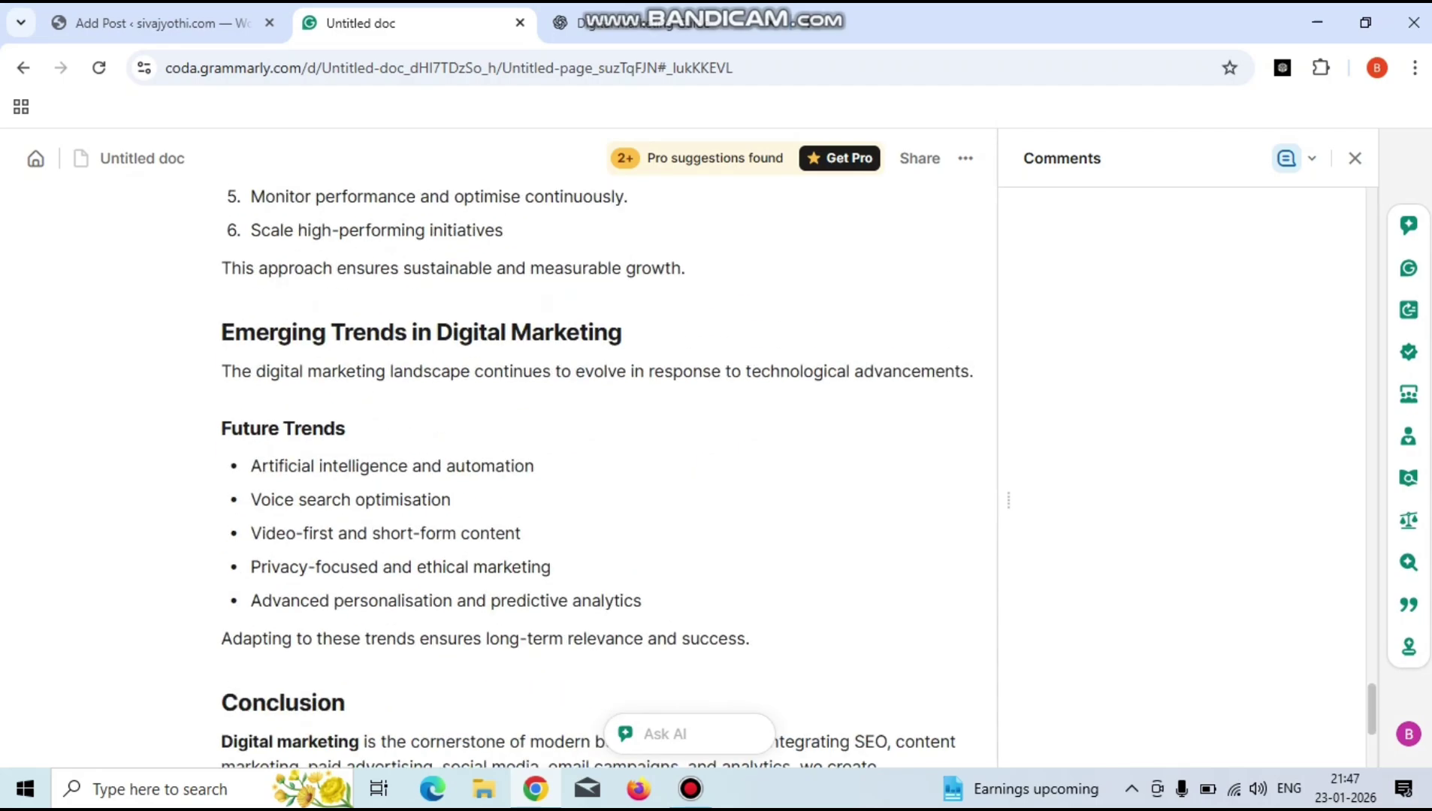
pyautogui.scroll(20, 599, 466)
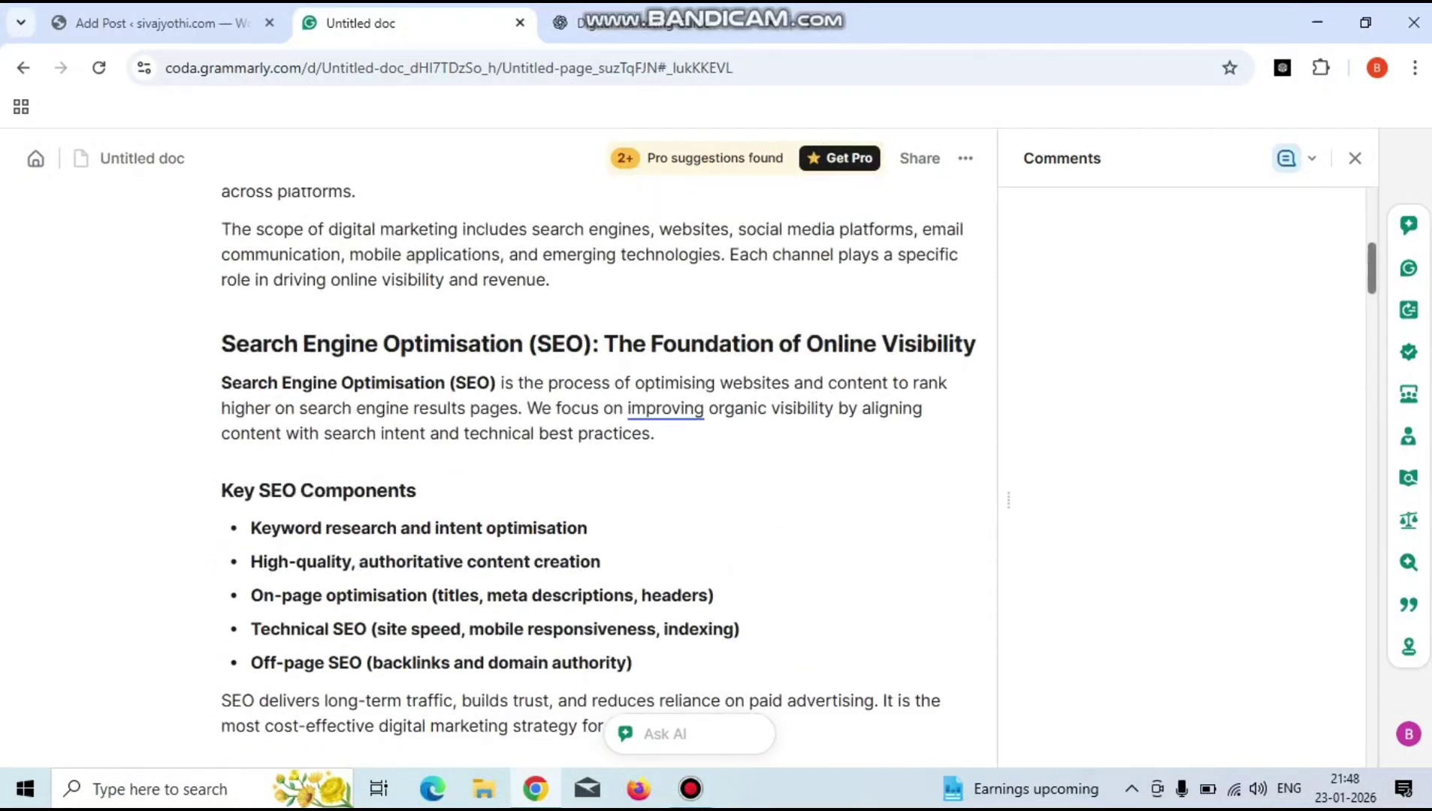
pyautogui.scroll(6, 598, 465)
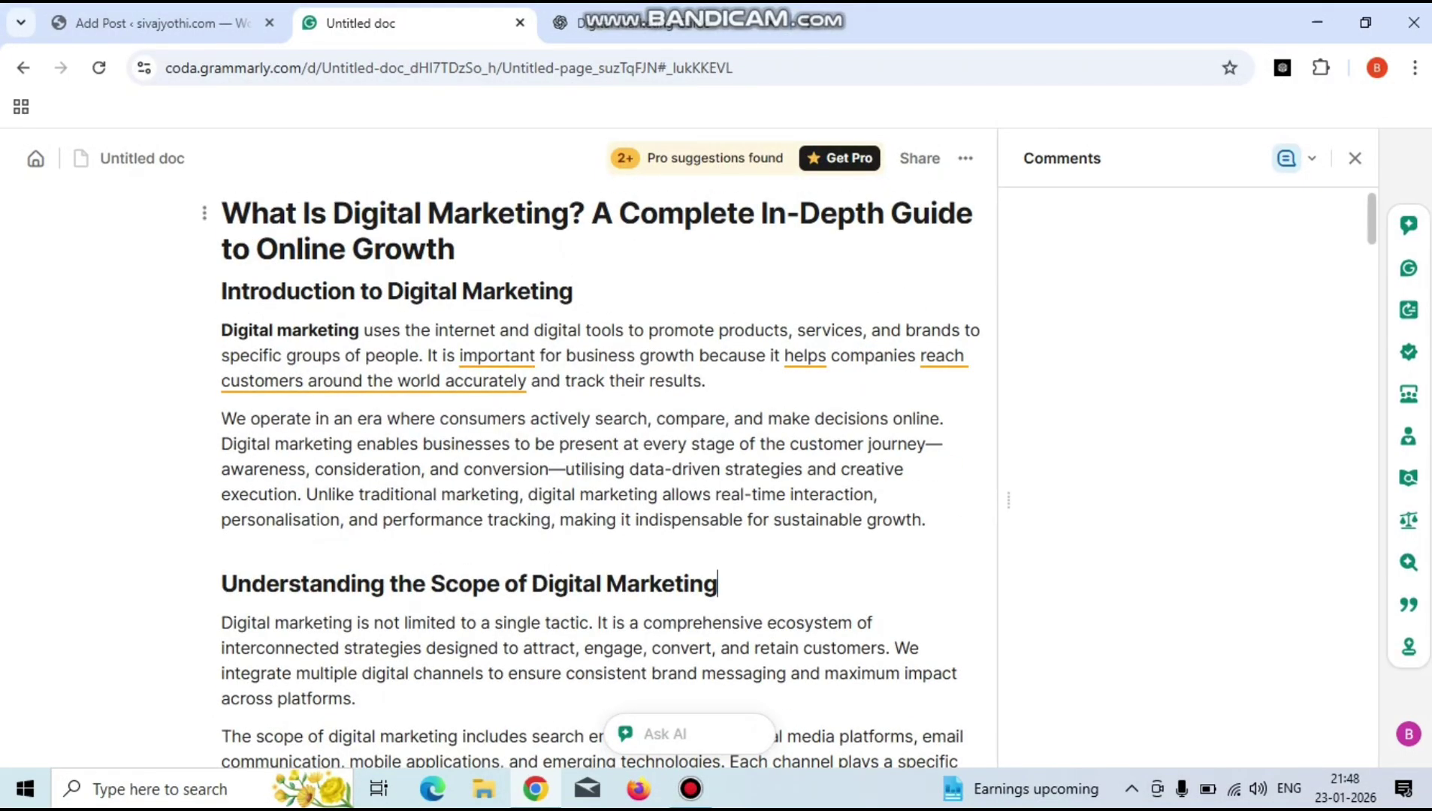
# Copy the article's title into the WordPress post title as "What Is Digital Marketing? A Complete In-Depth Guide To Online Growth".
pyautogui.scroll(1, 599, 465)
pyautogui.doubleClick(258, 257)
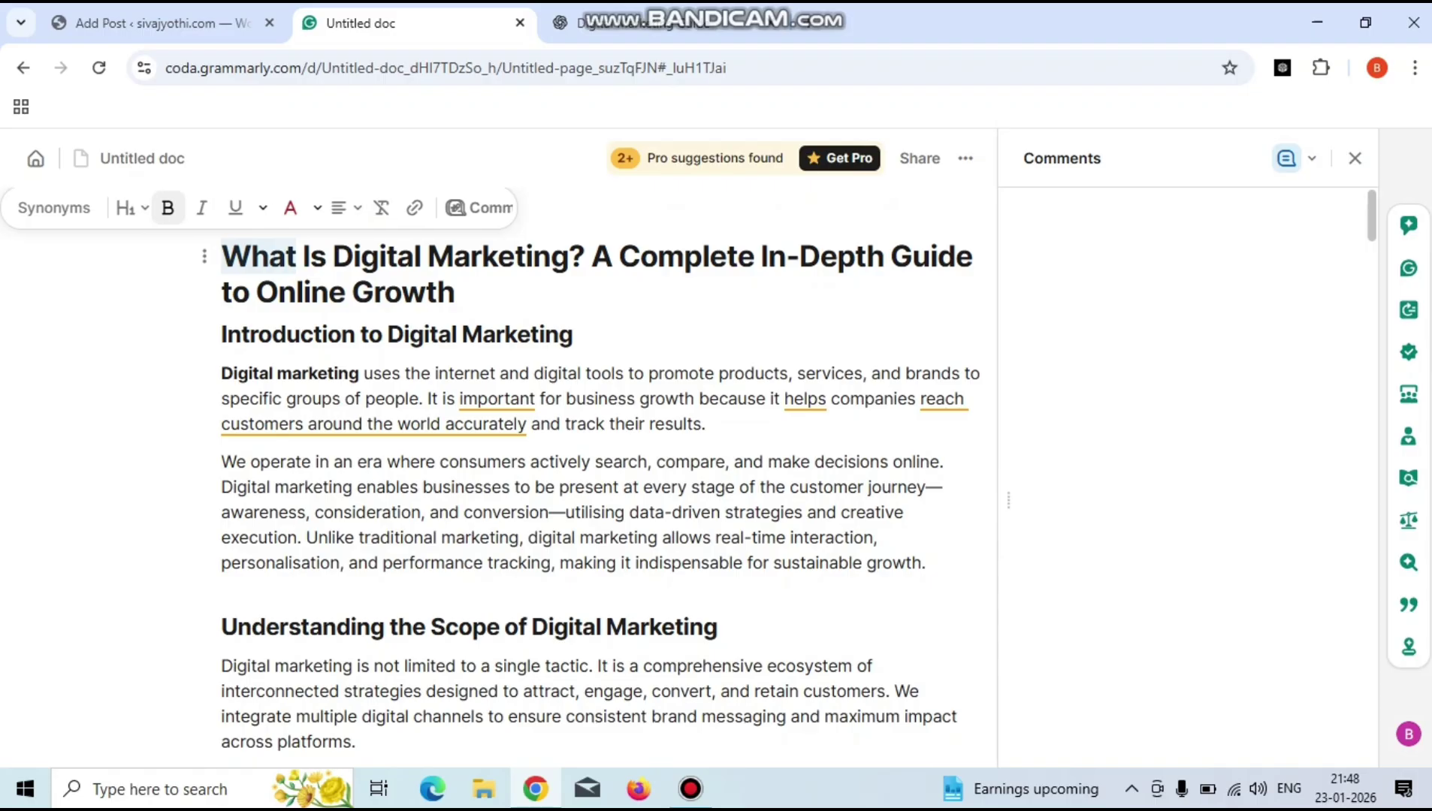
pyautogui.click(222, 293)
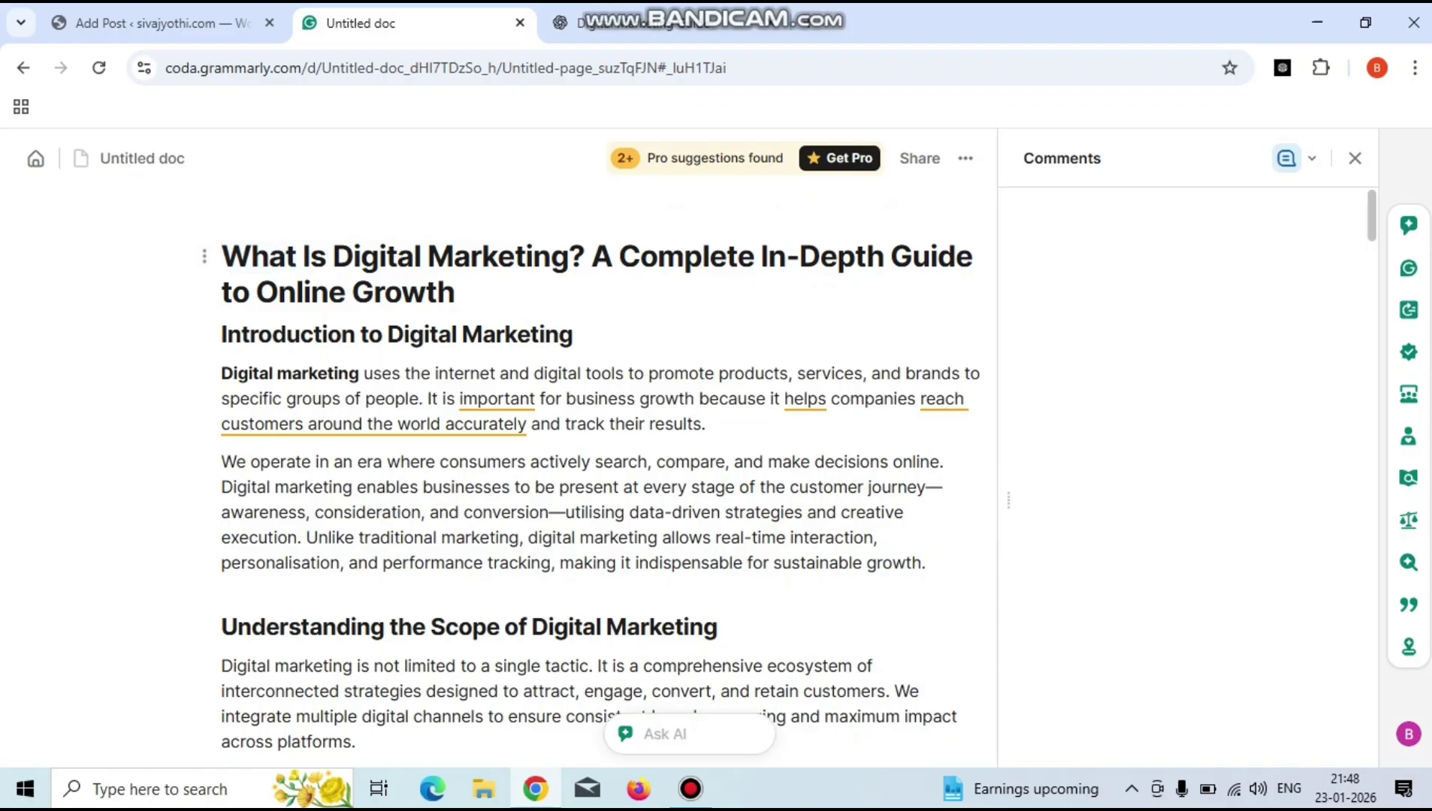
pyautogui.tripleClick(259, 256)
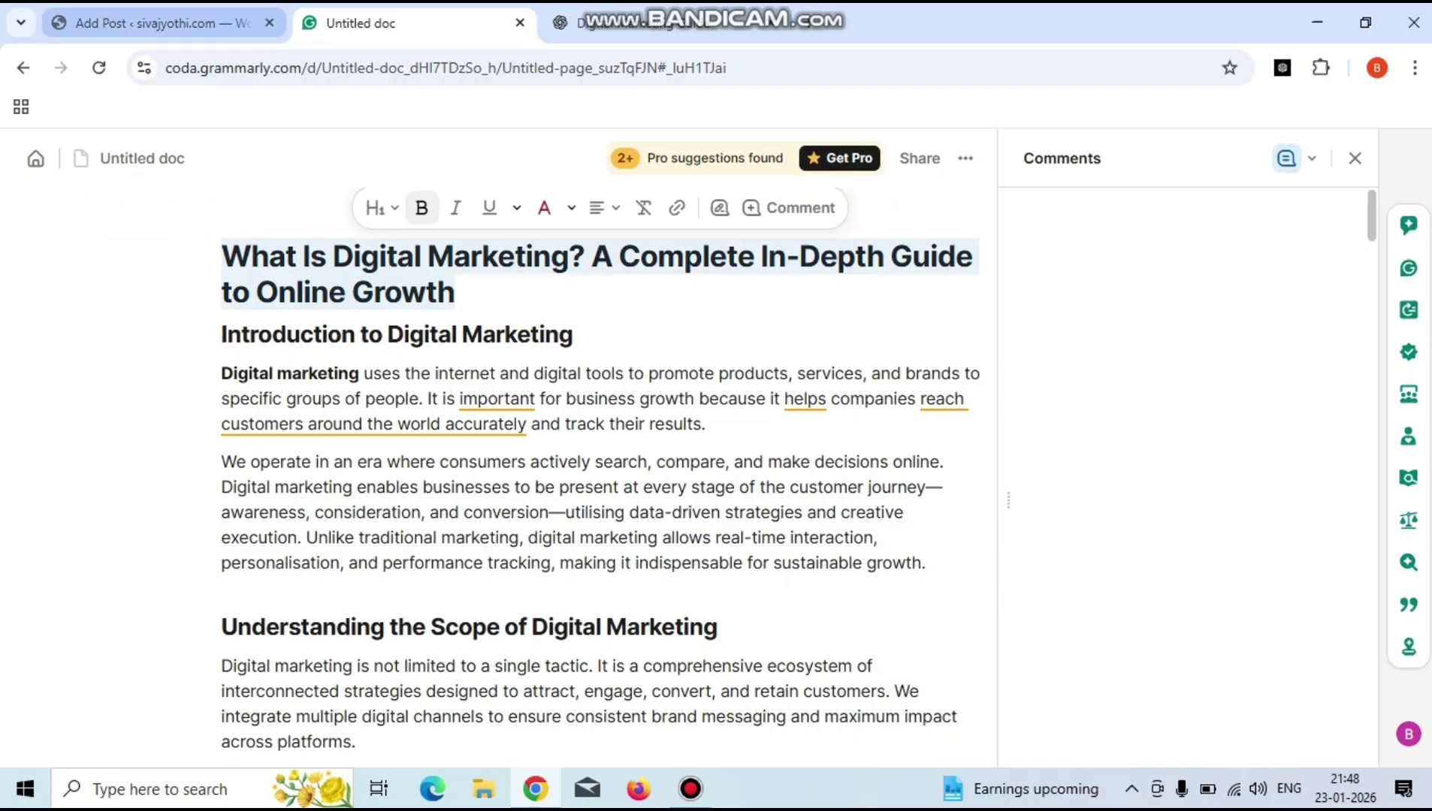
pyautogui.click(161, 22)
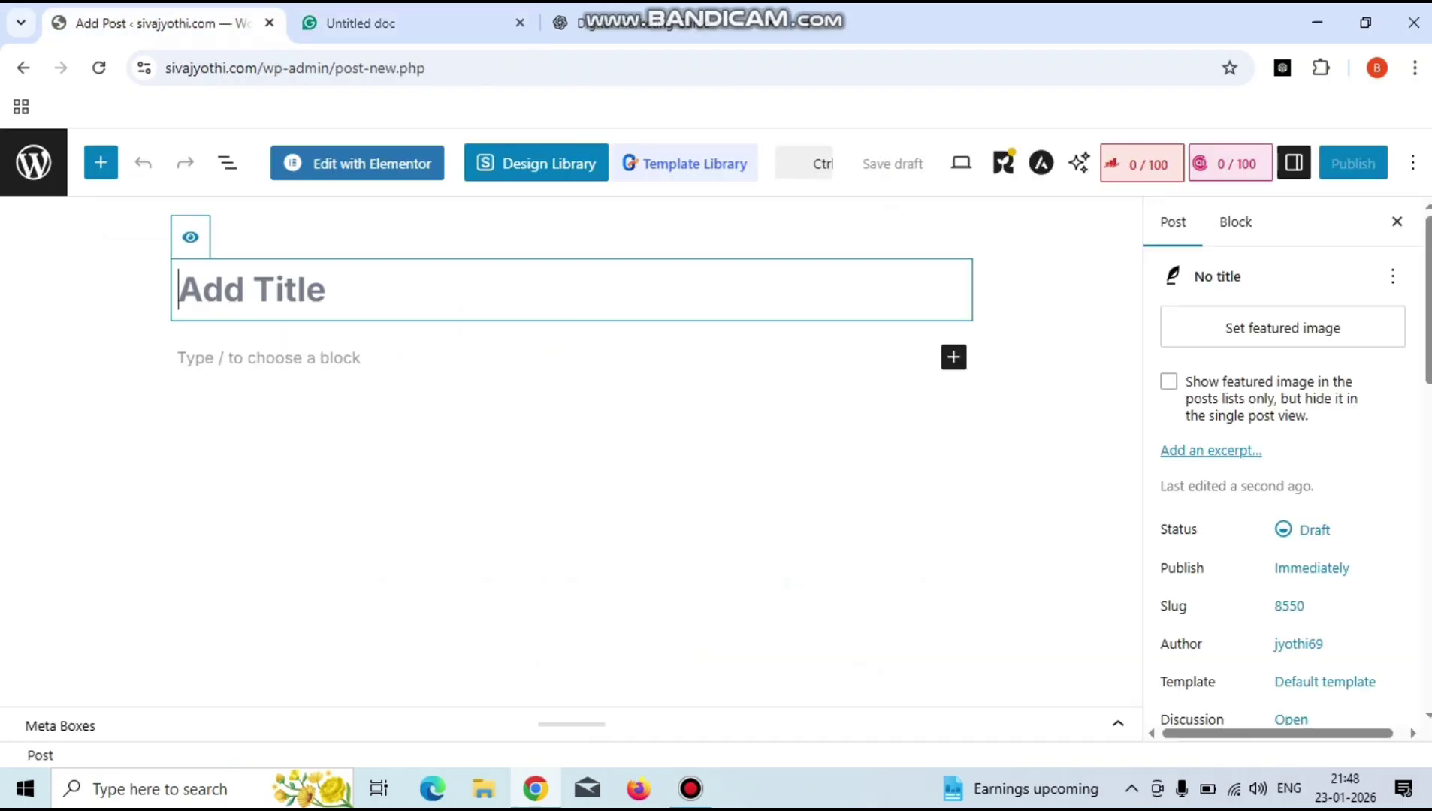
pyautogui.write('What Is Digital Marketing? A Complete In-Depth Guide To Online Growth')
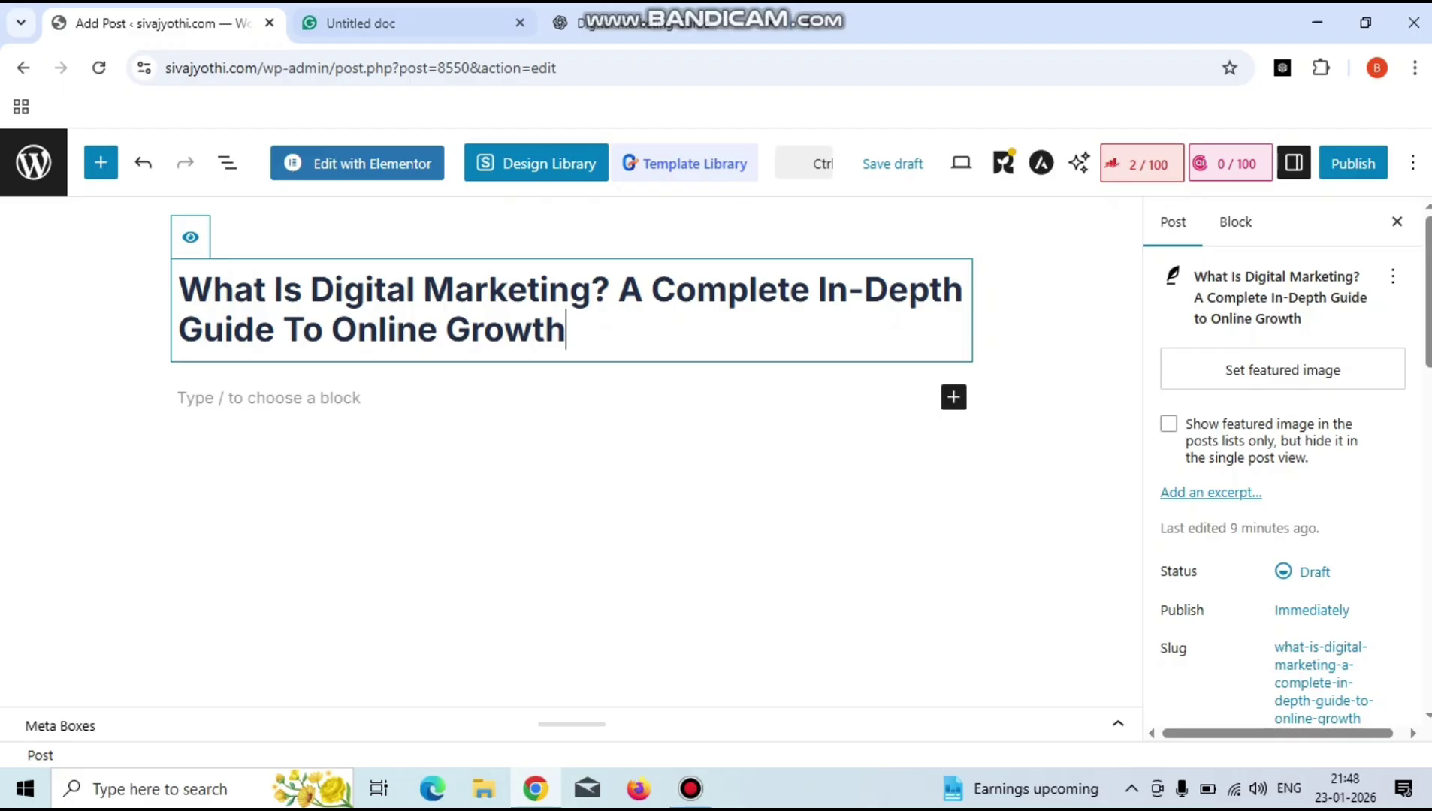
# Copy the "Introduction to Digital Marketing" heading and its two paragraphs from the Grammarly document into the WordPress post body.
pyautogui.click(368, 23)
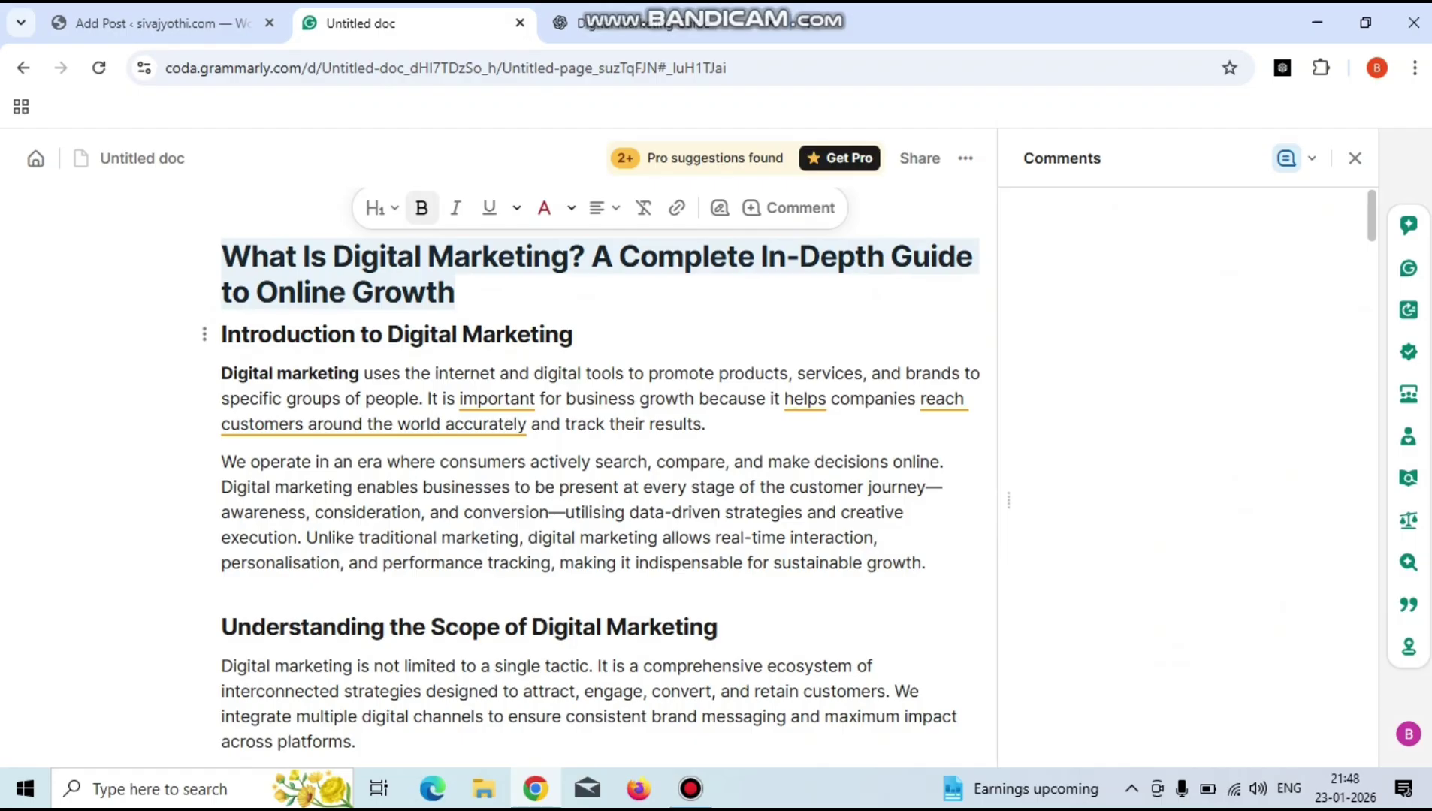
pyautogui.moveTo(221, 334); pyautogui.dragTo(705, 424)
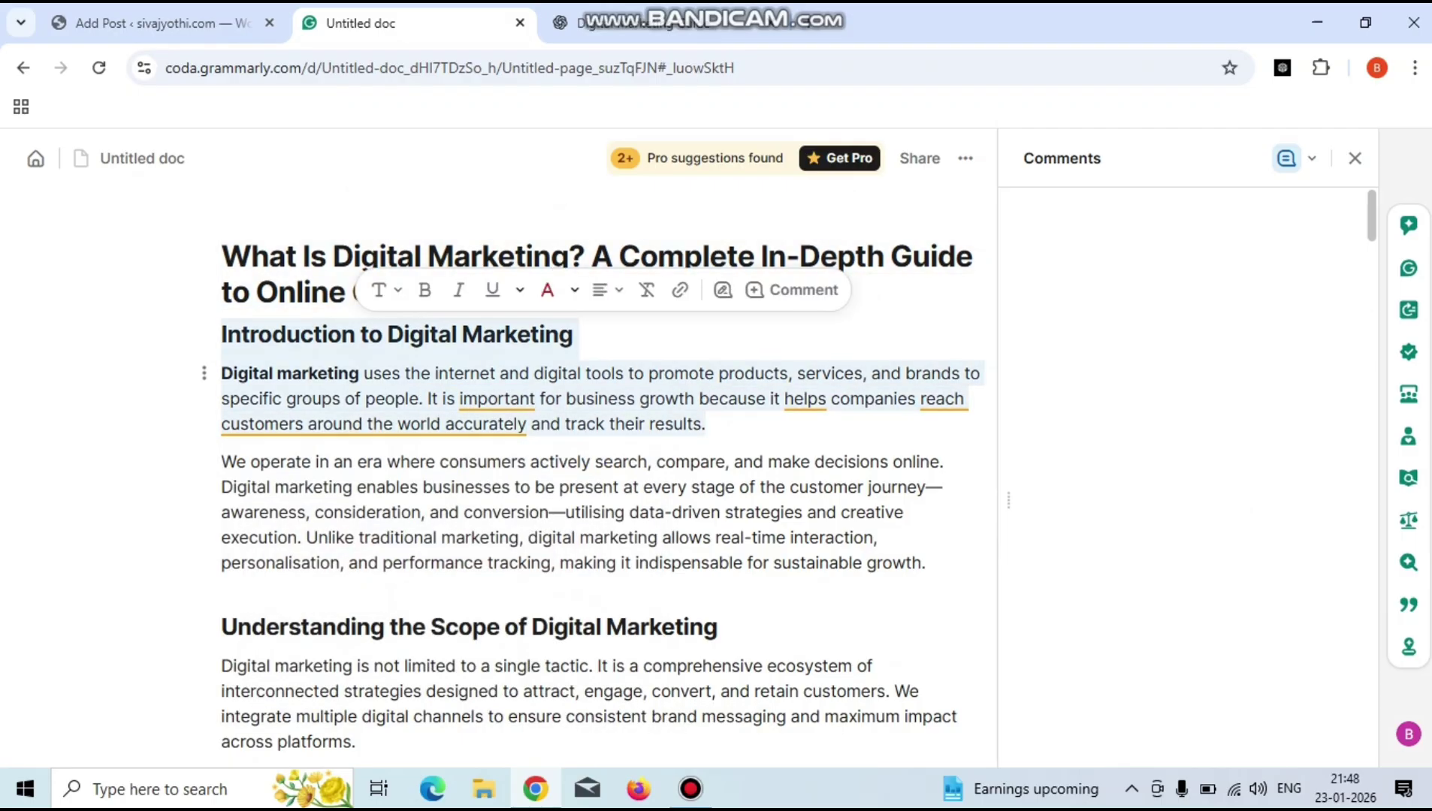
pyautogui.moveTo(705, 425); pyautogui.dragTo(927, 563)
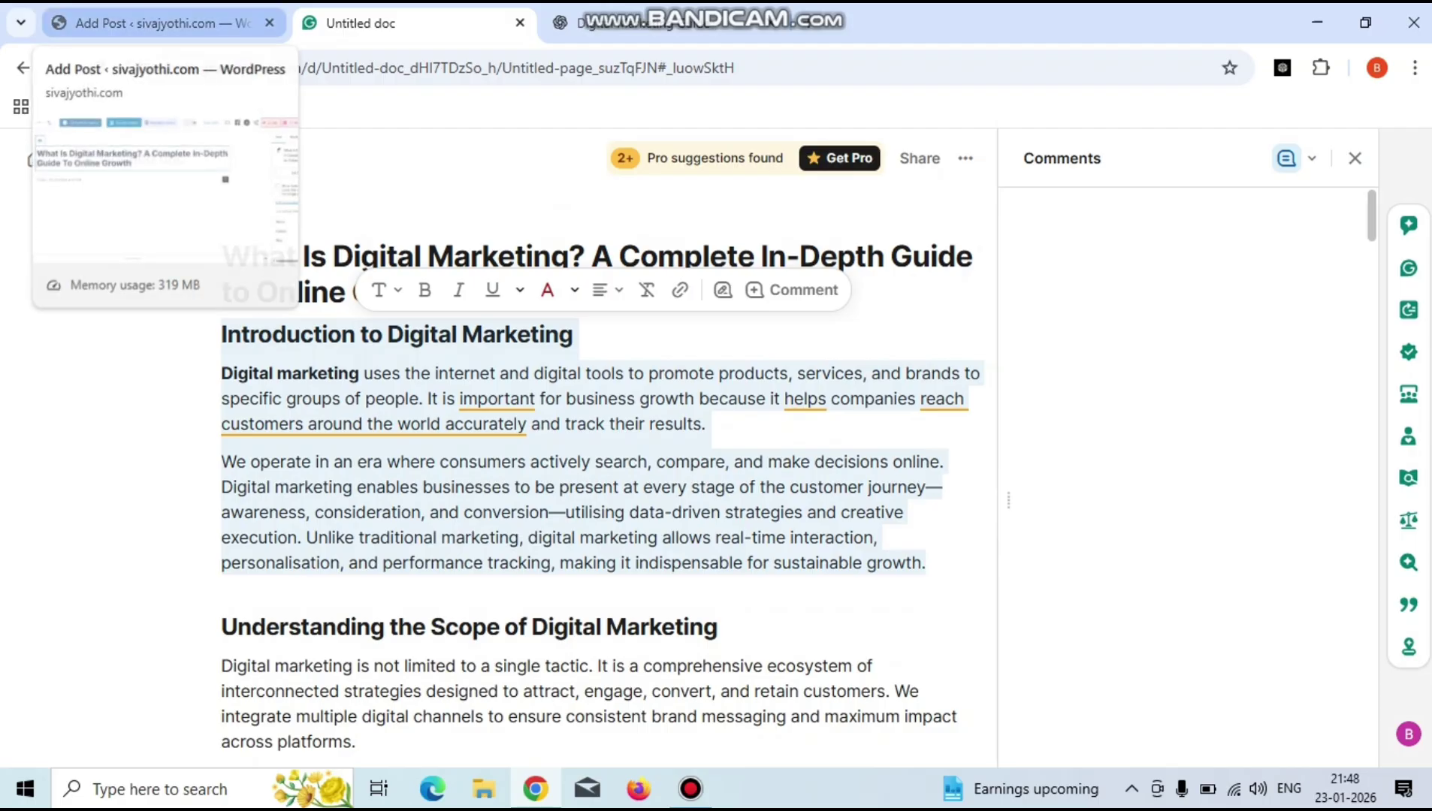
pyautogui.click(158, 22)
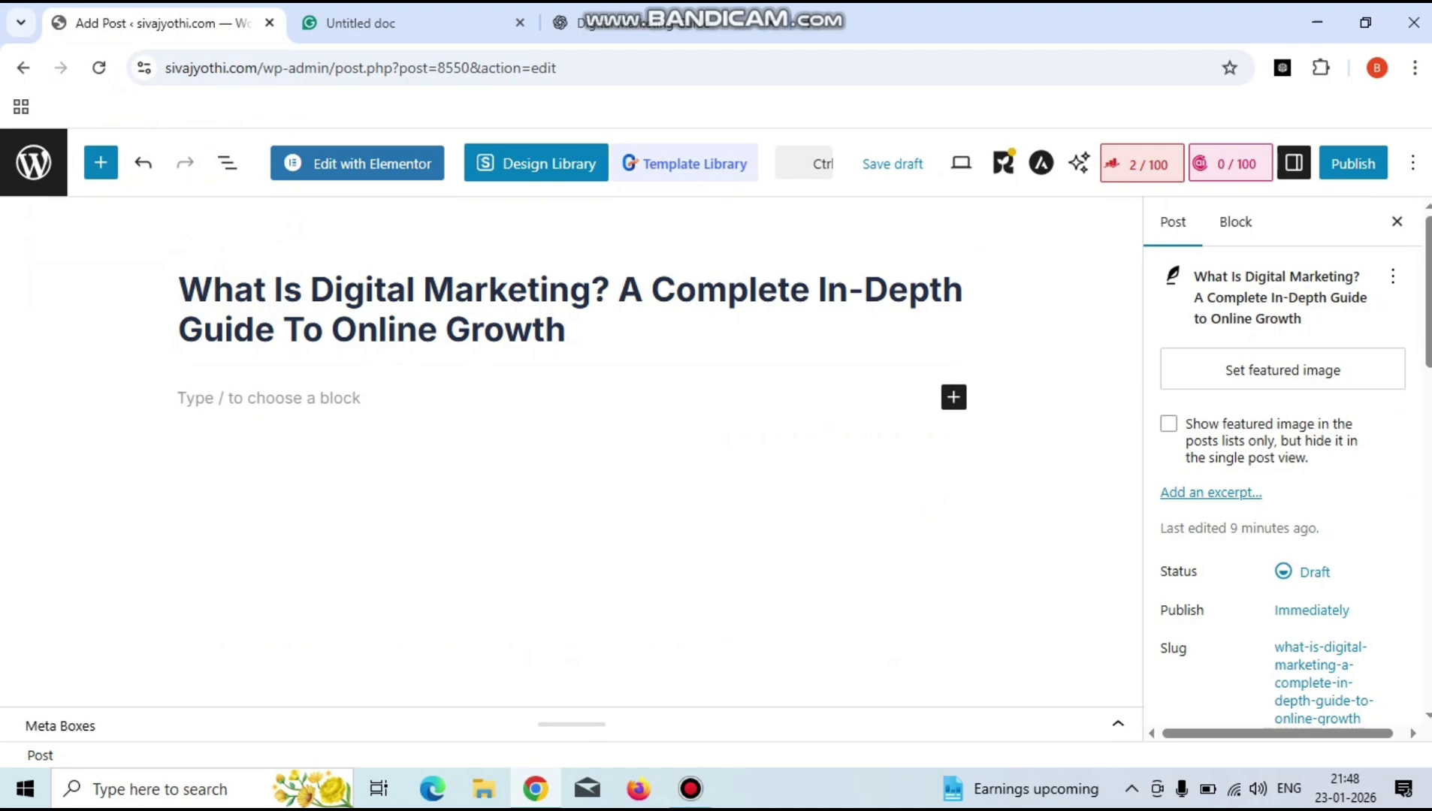
pyautogui.click(181, 398)
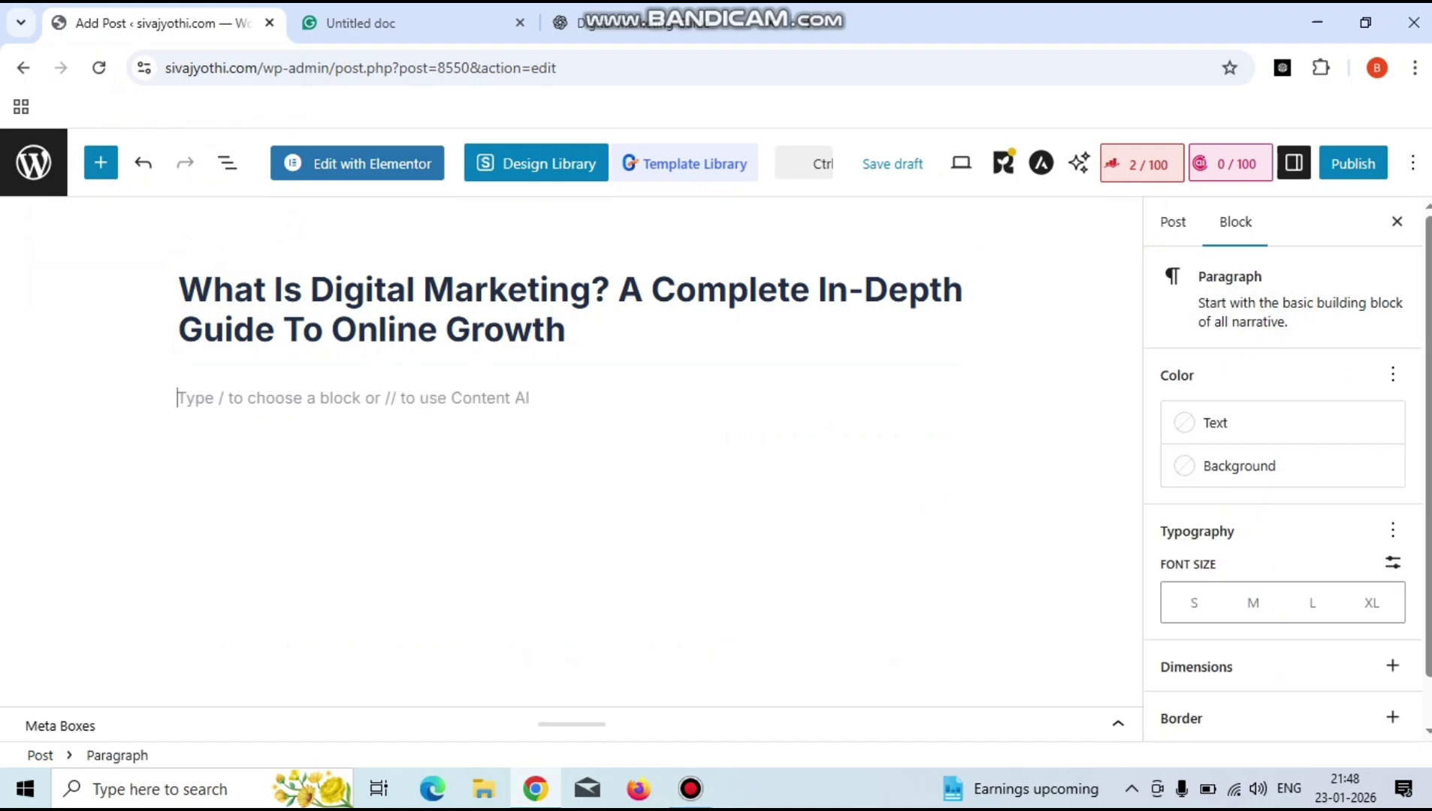
pyautogui.write('Introduction To Digital Marketing Digital marketing uses the internet and digital tools to promote products, services, and brands to specific groups of people. It is important for business growth because it helps companies reach customers around the world accurately and track their results. We operate in an era where consumers actively search, compare, and make decisions online. Digital marketing enables businesses to be present at every stage of the customer journey—awareness, consideration, and conversion—utilising data-driven strategies and creative execution. Unlike traditional marketing, digital marketing allows real-time interaction, personalisation, and performance tracking, making it indispensable for sustainable growth.')
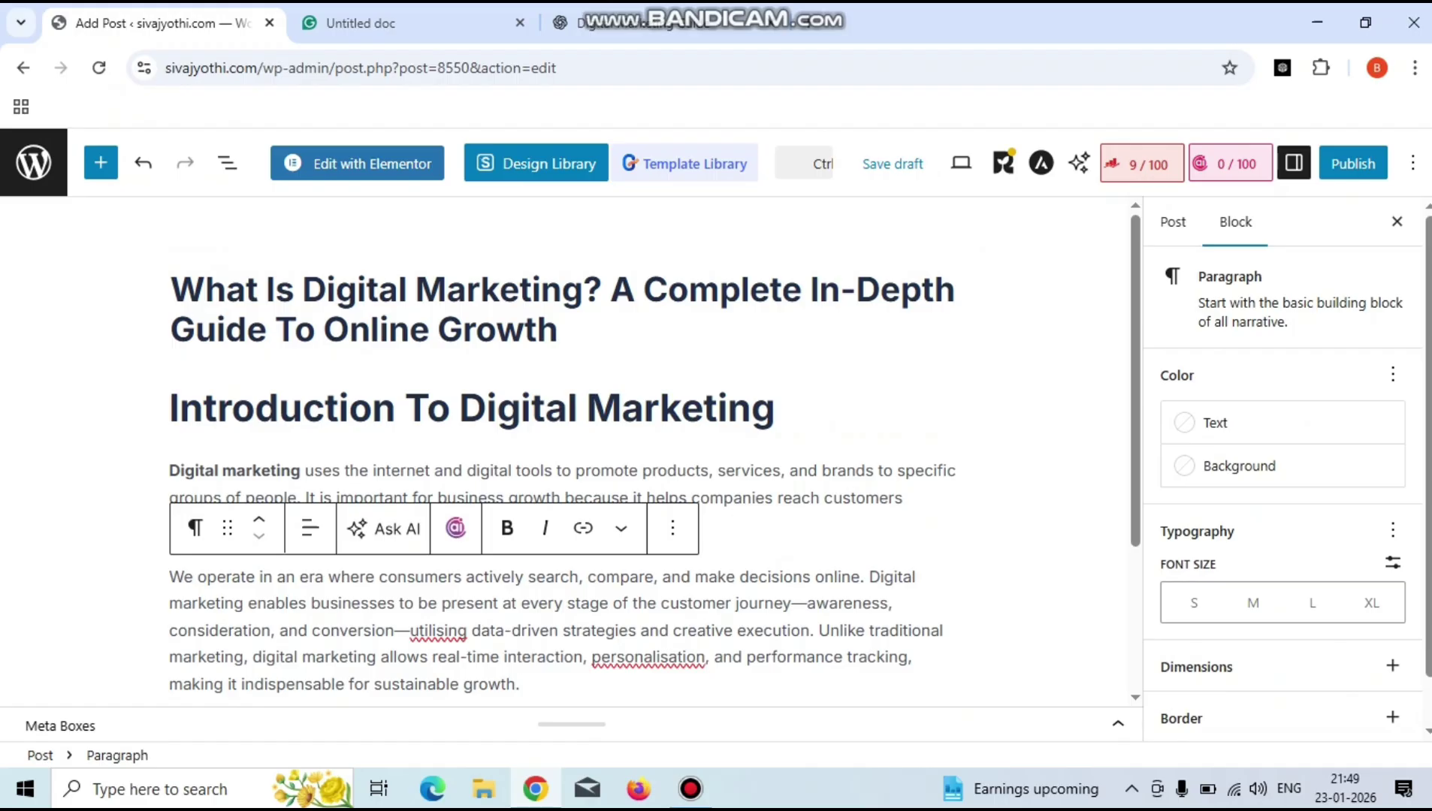
# Check the heading level of "Introduction To Digital Marketing" against the post title.
pyautogui.tripleClick(340, 408)
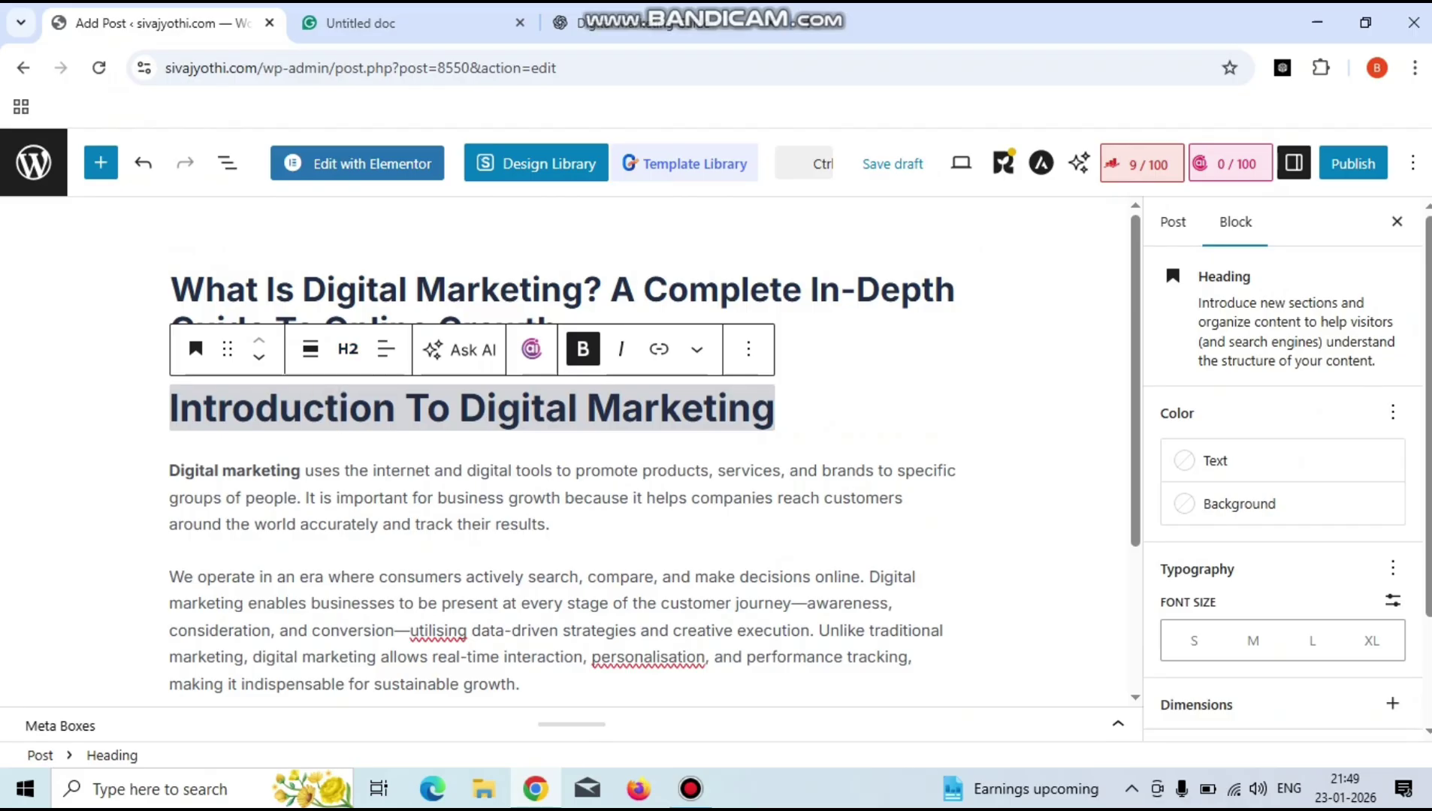
pyautogui.click(358, 289)
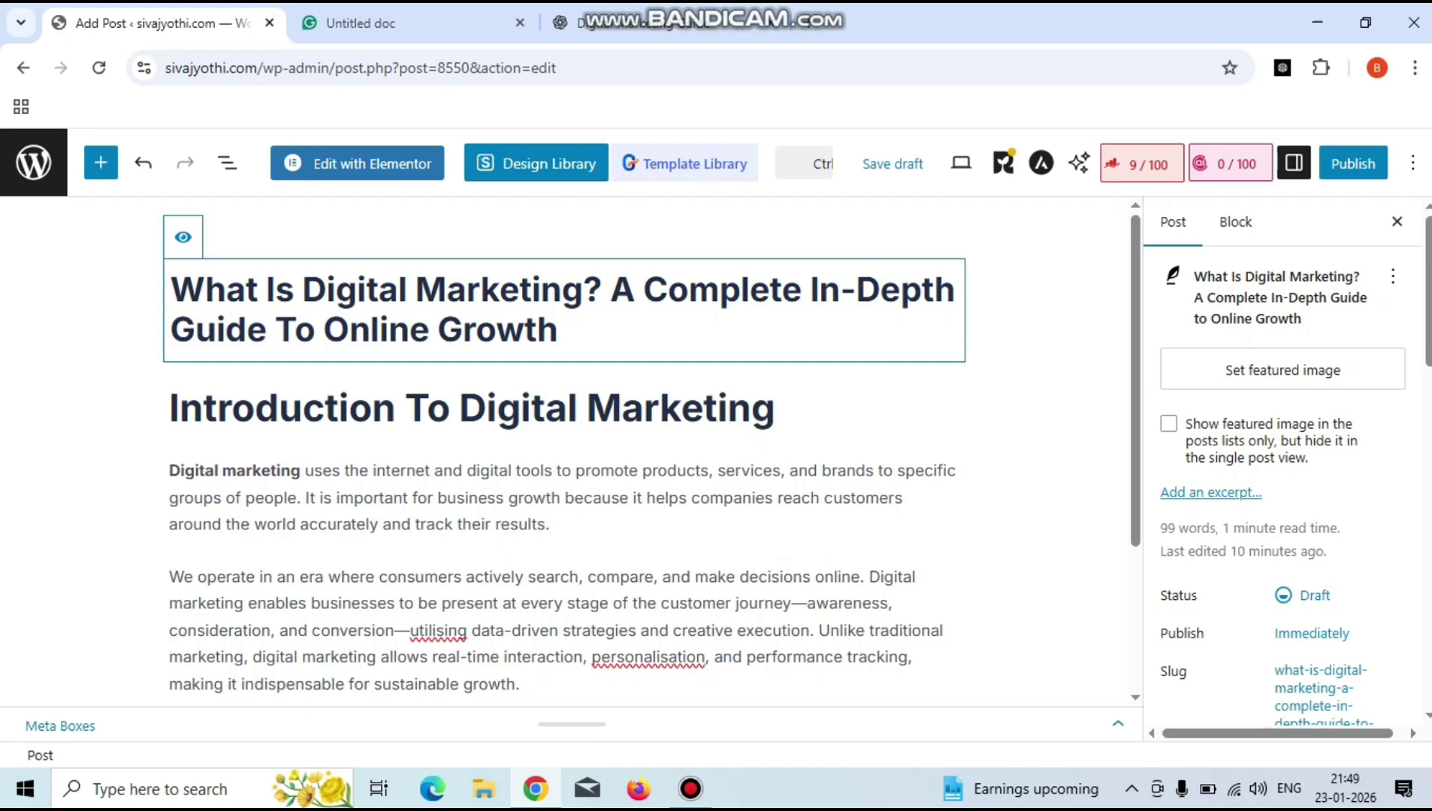
# Add an empty paragraph below the introduction's second paragraph and open the choice of blocks to insert there.
pyautogui.scroll(-3, 570, 451)
pyautogui.scroll(-3, 571, 451)
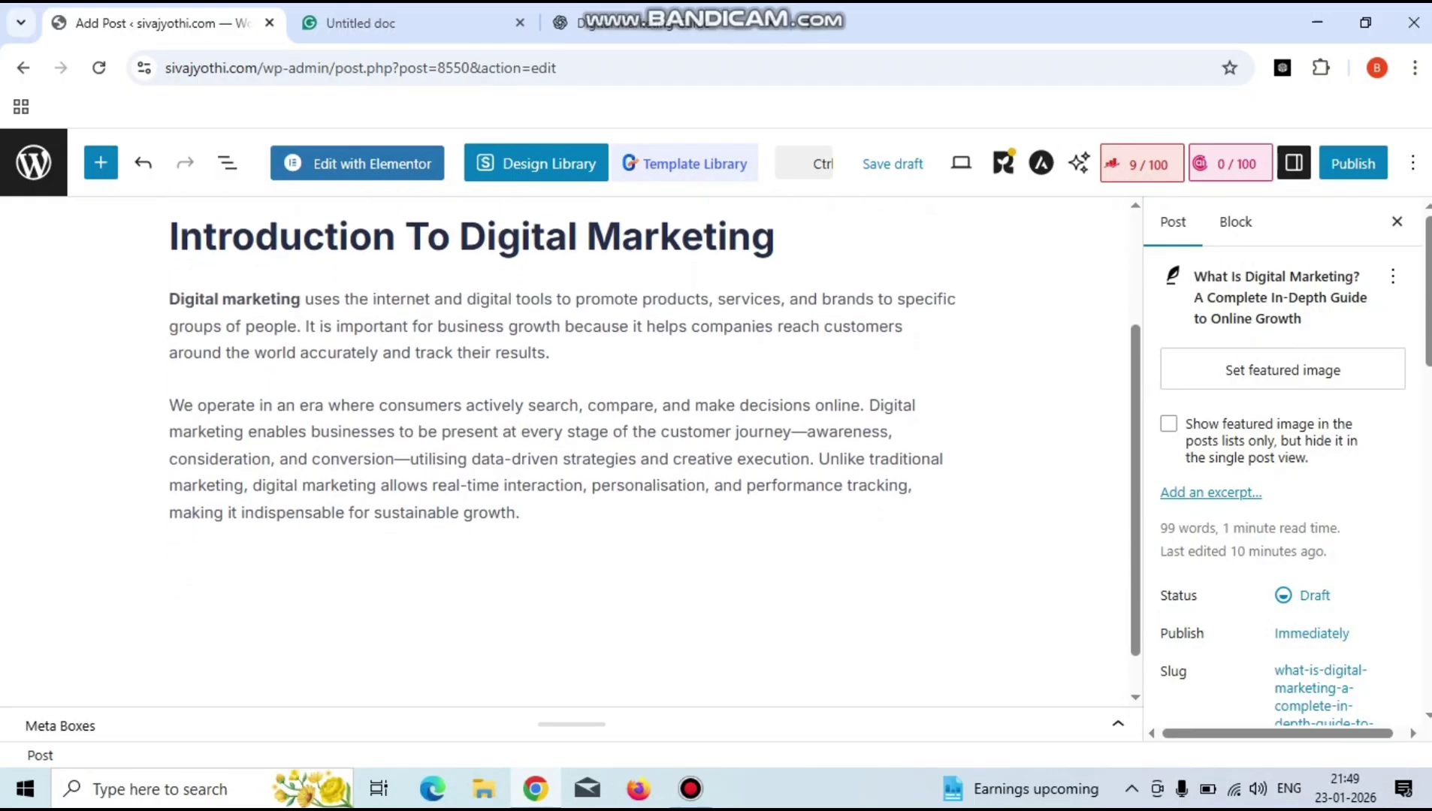
pyautogui.click(170, 474)
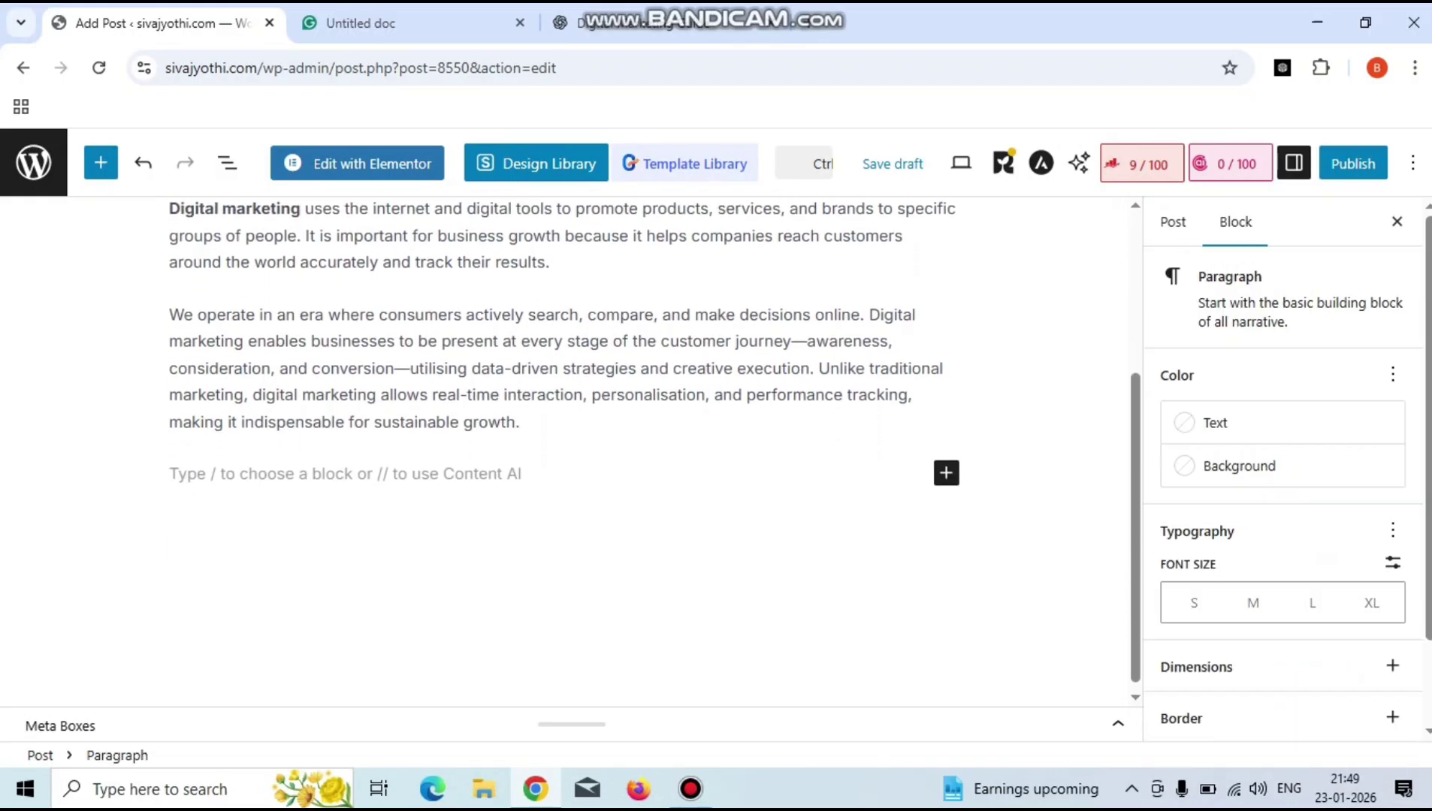
pyautogui.click(945, 472)
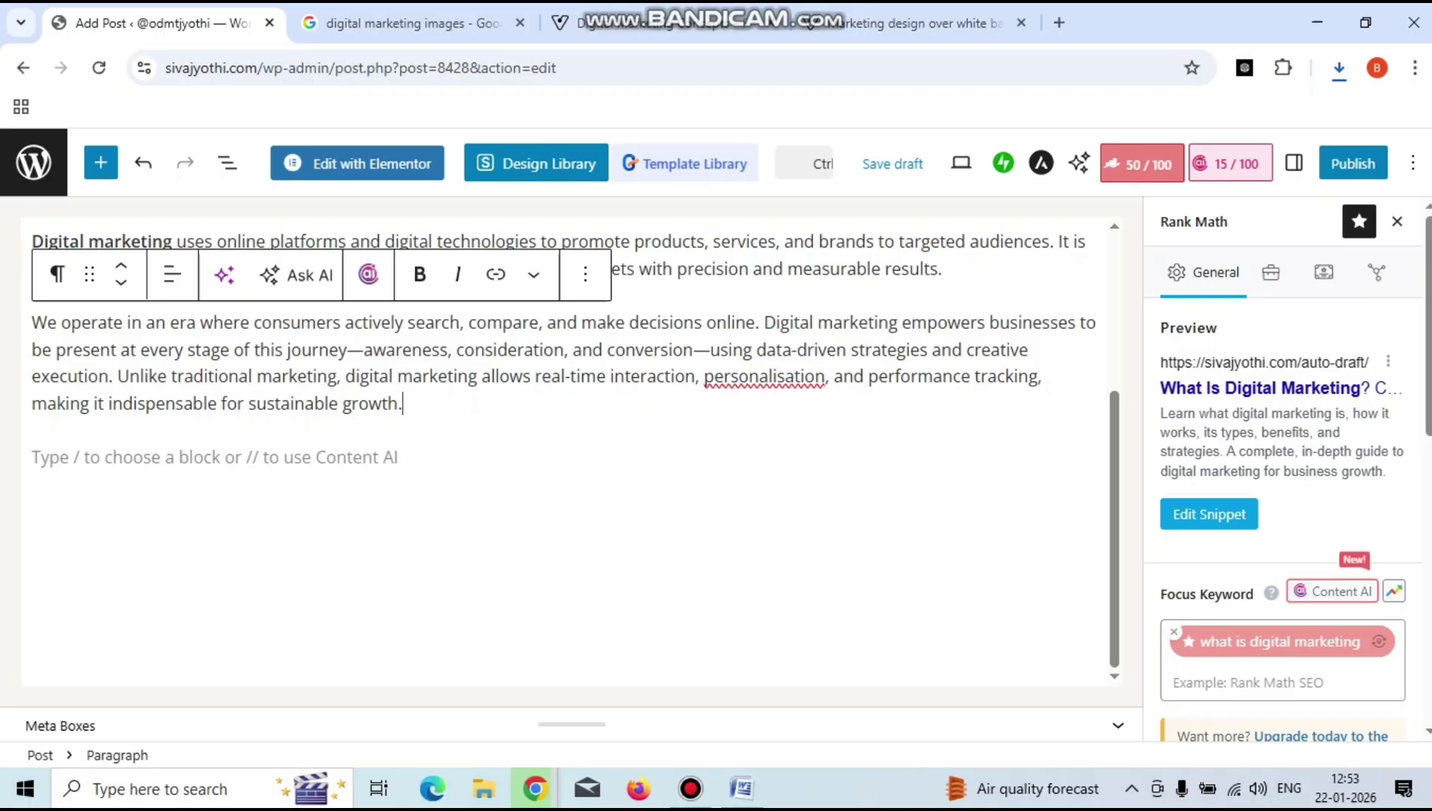
# Insert an Image block in the empty paragraph that follows the introduction's second paragraph.
pyautogui.hotkey('ctrl', 'x')
pyautogui.hotkey('ctrl', 'x')
pyautogui.click(31, 458)
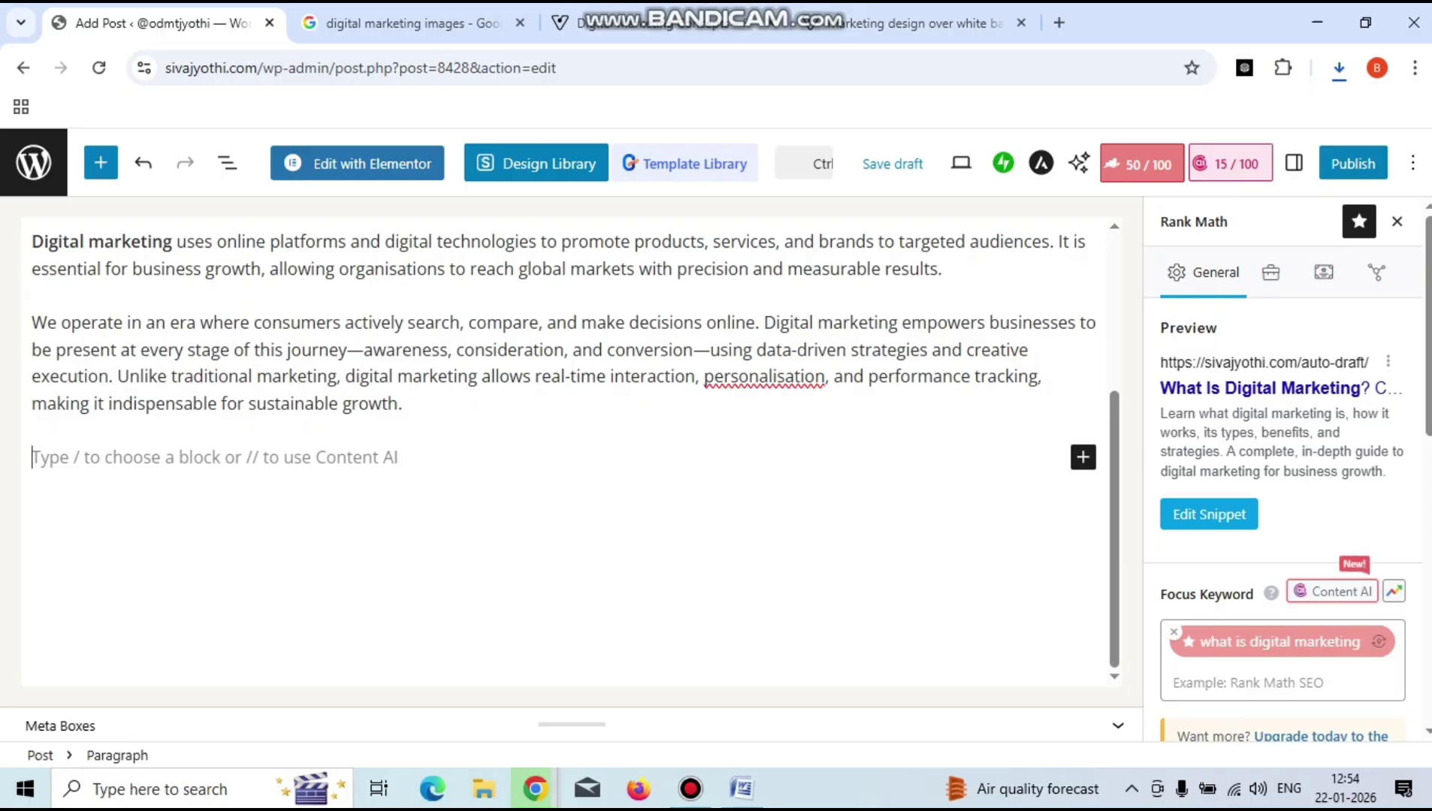
pyautogui.click(1082, 457)
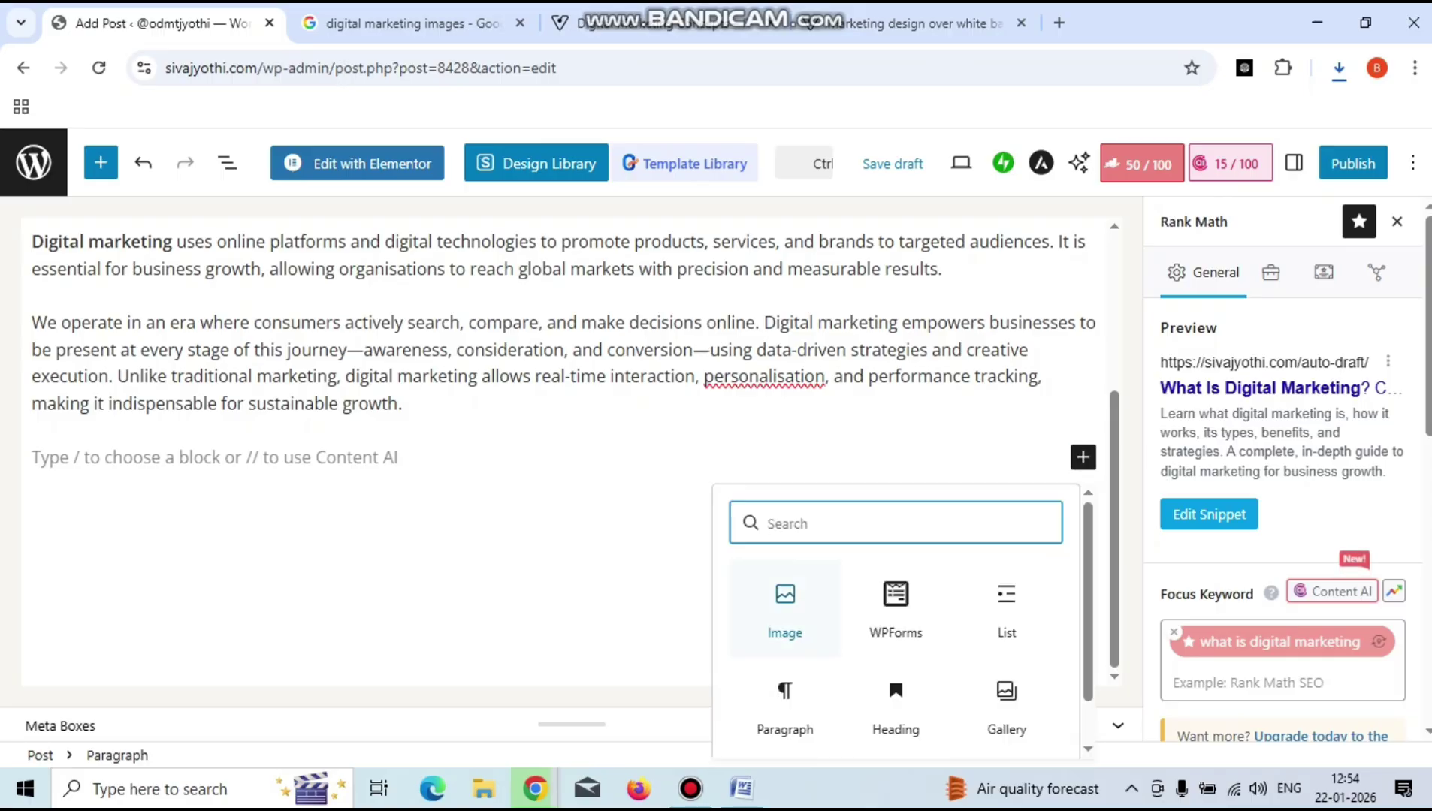
pyautogui.click(785, 608)
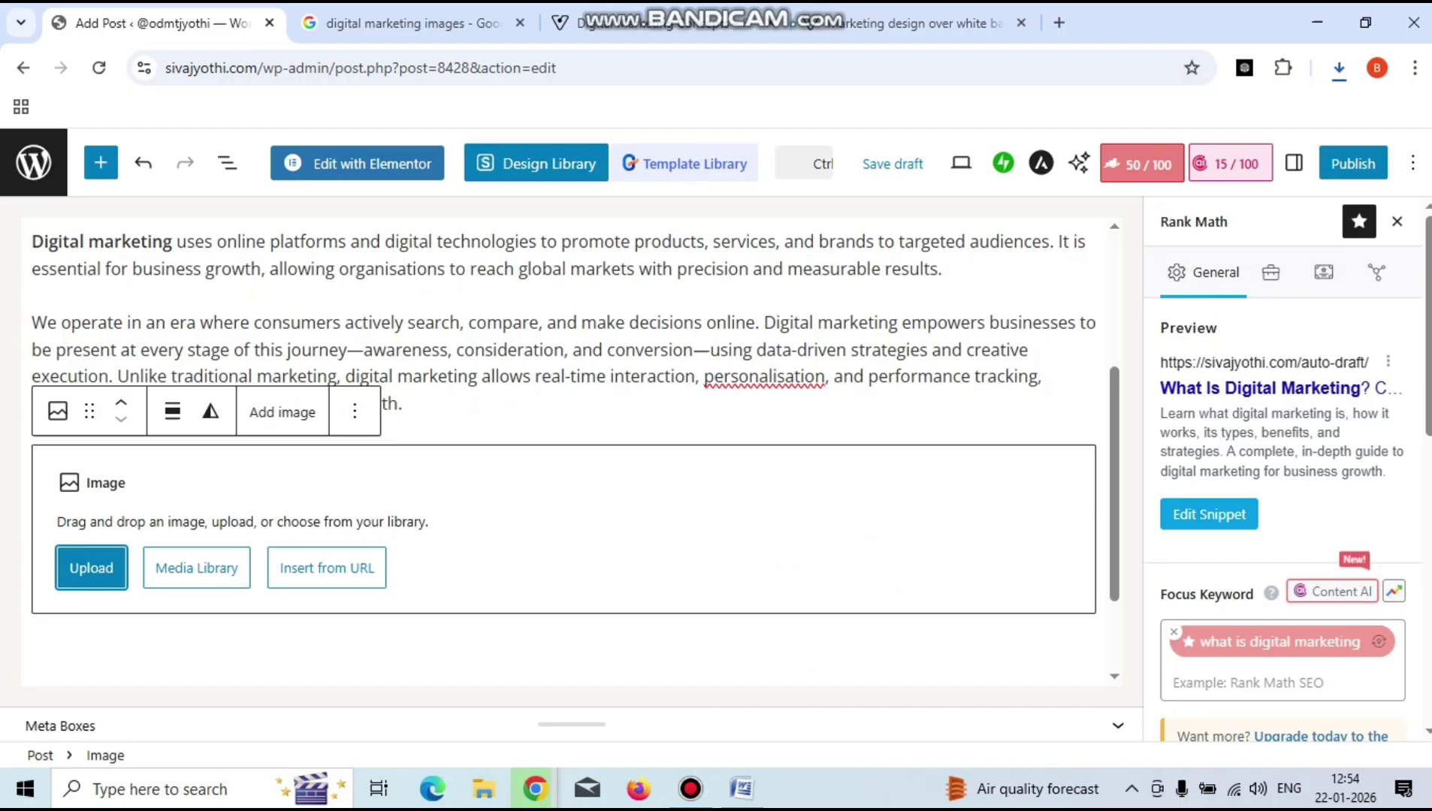
pyautogui.click(91, 567)
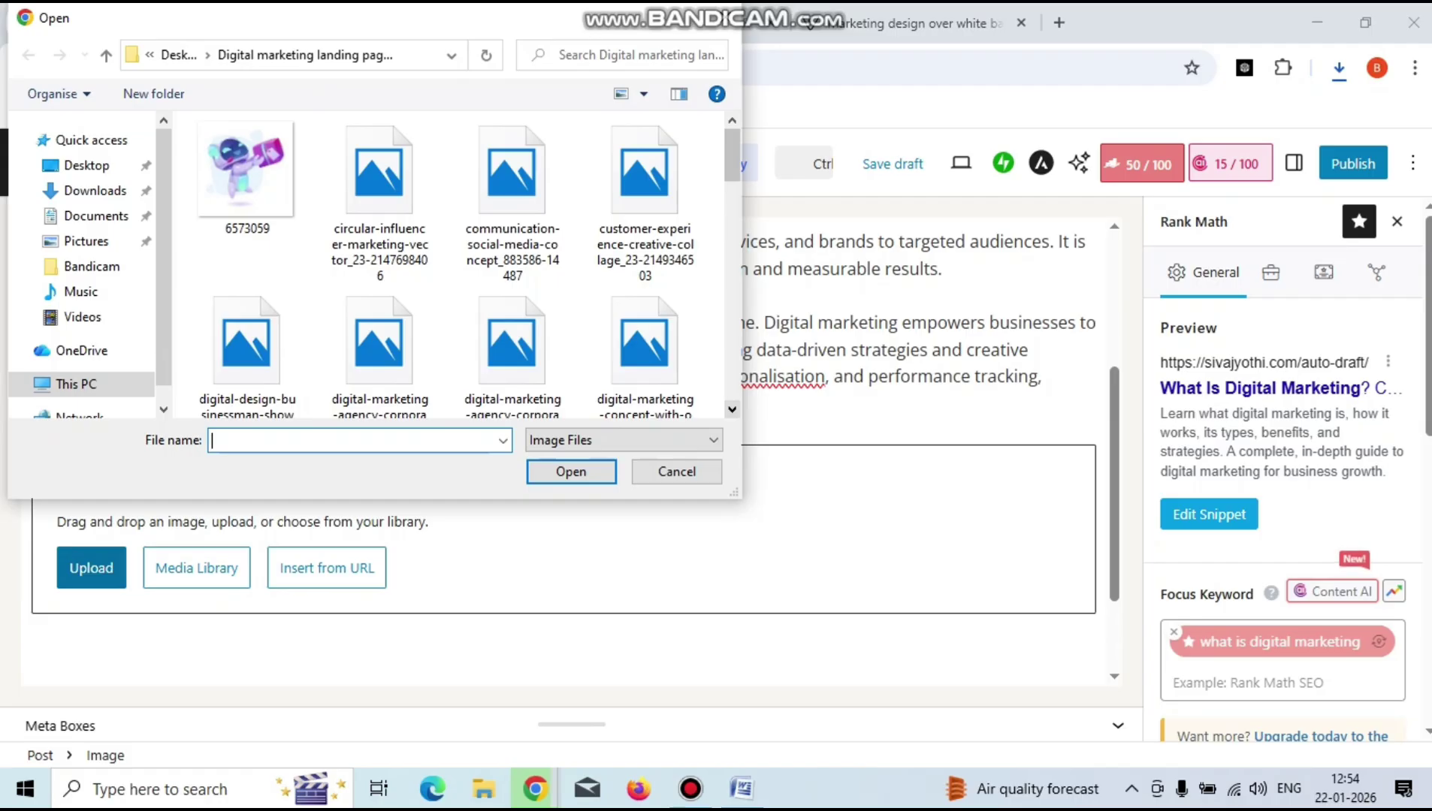
pyautogui.scroll(-4, 462, 263)
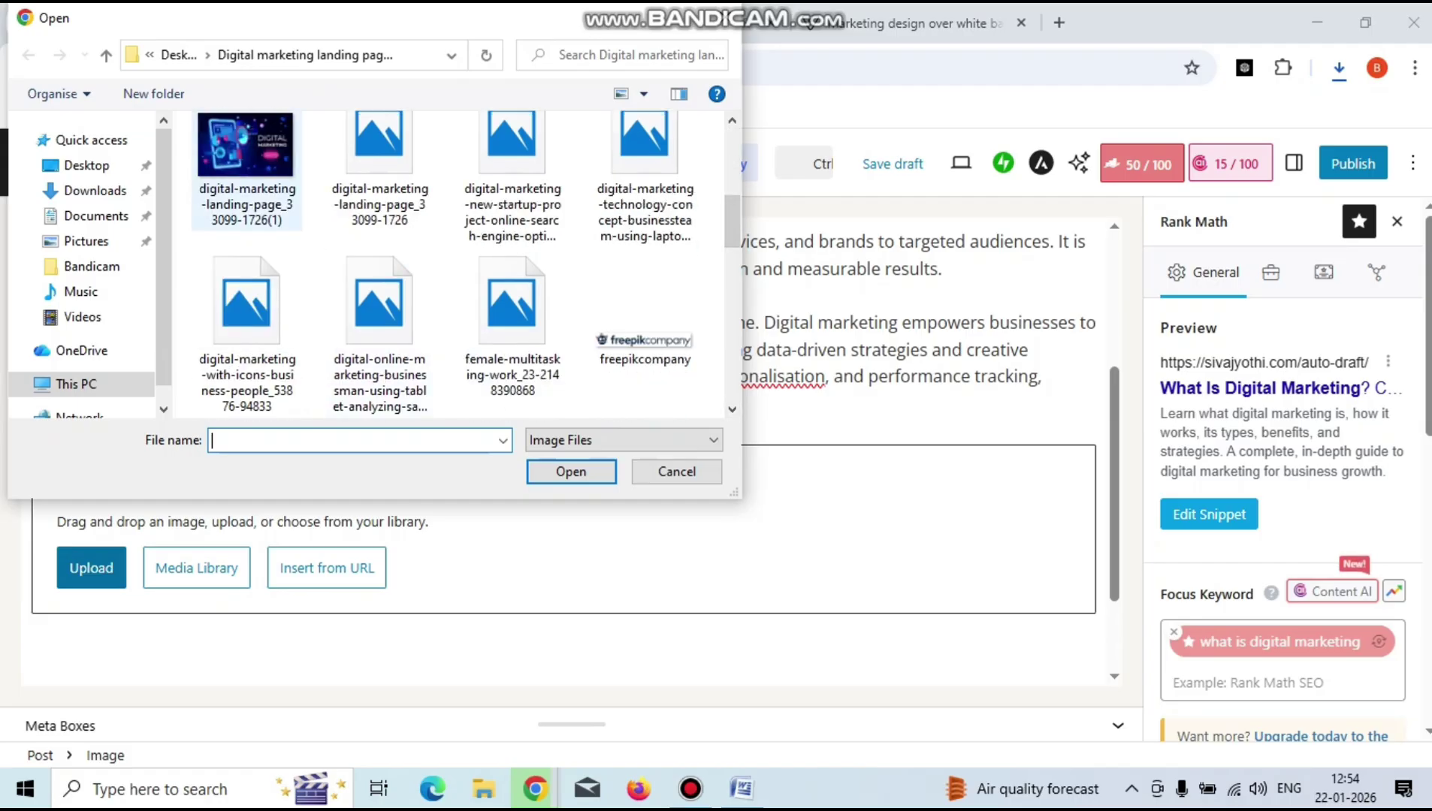
pyautogui.click(246, 165)
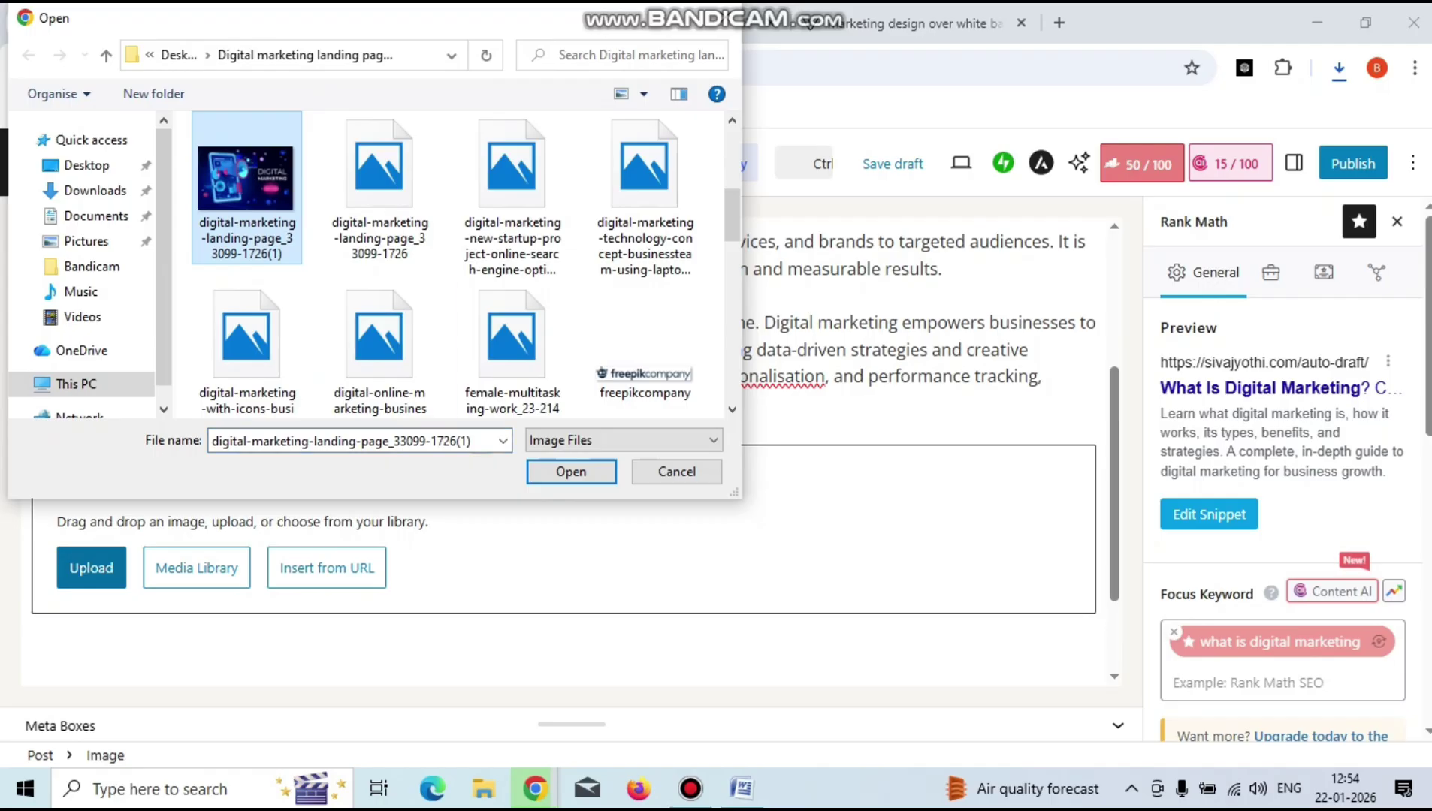
pyautogui.click(570, 471)
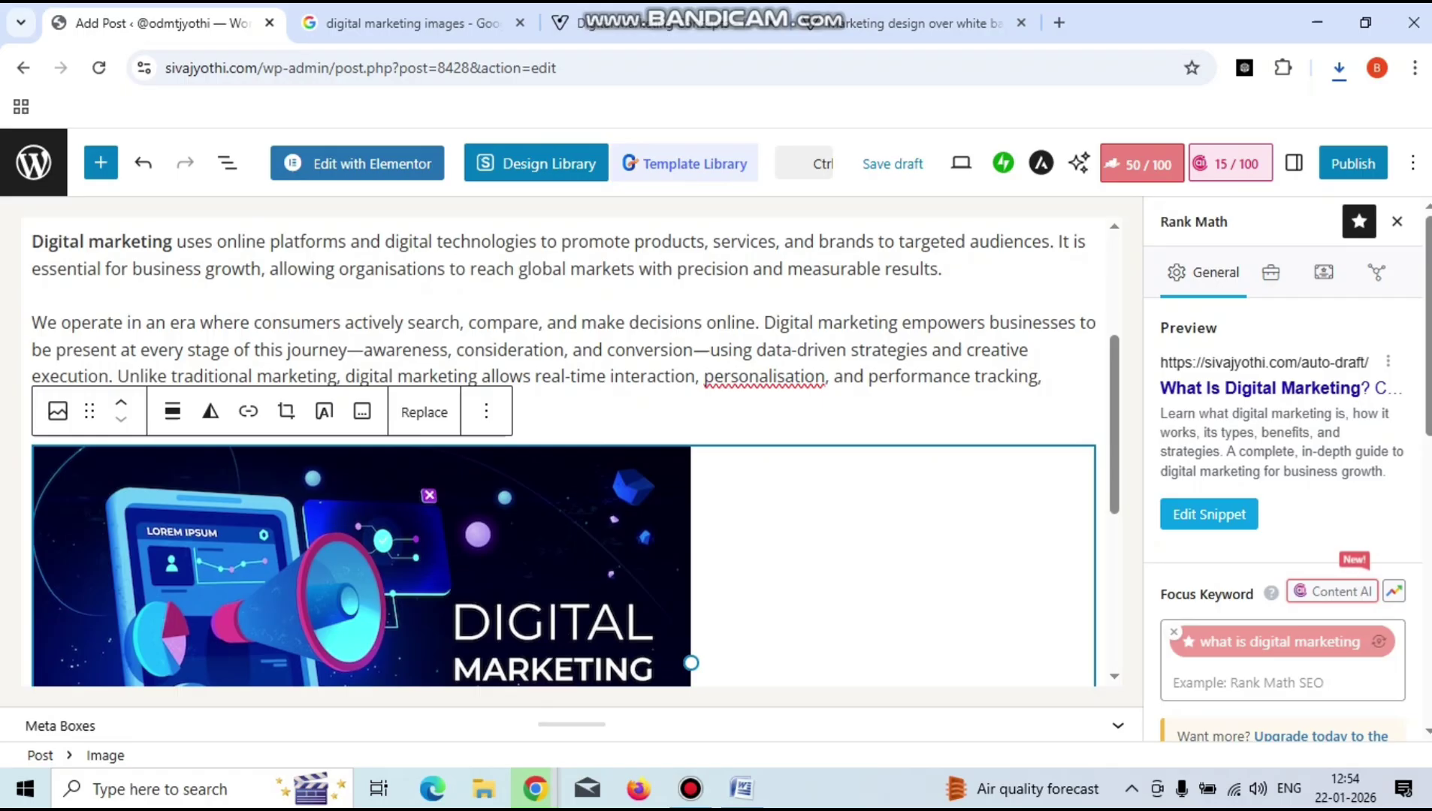
pyautogui.press('Return')
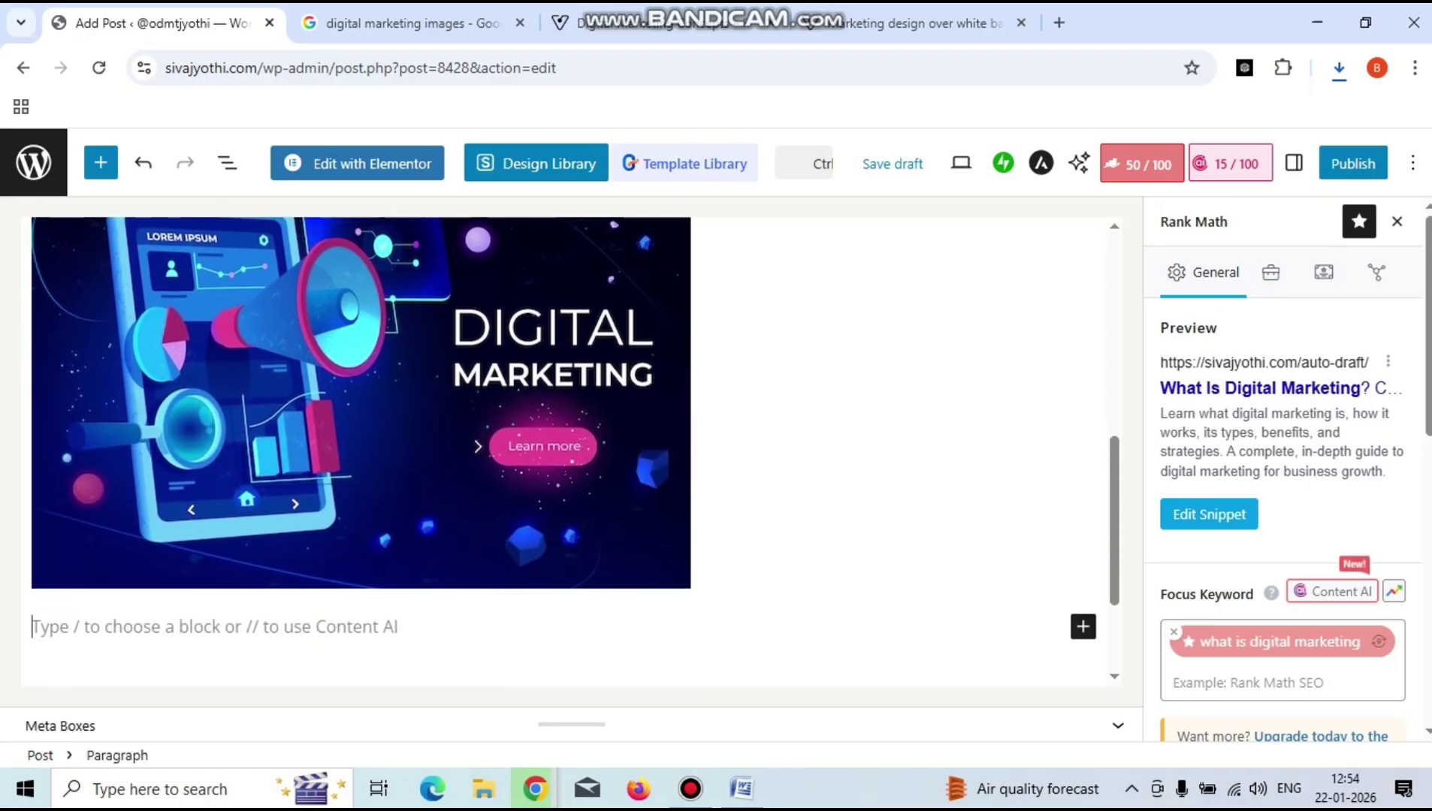
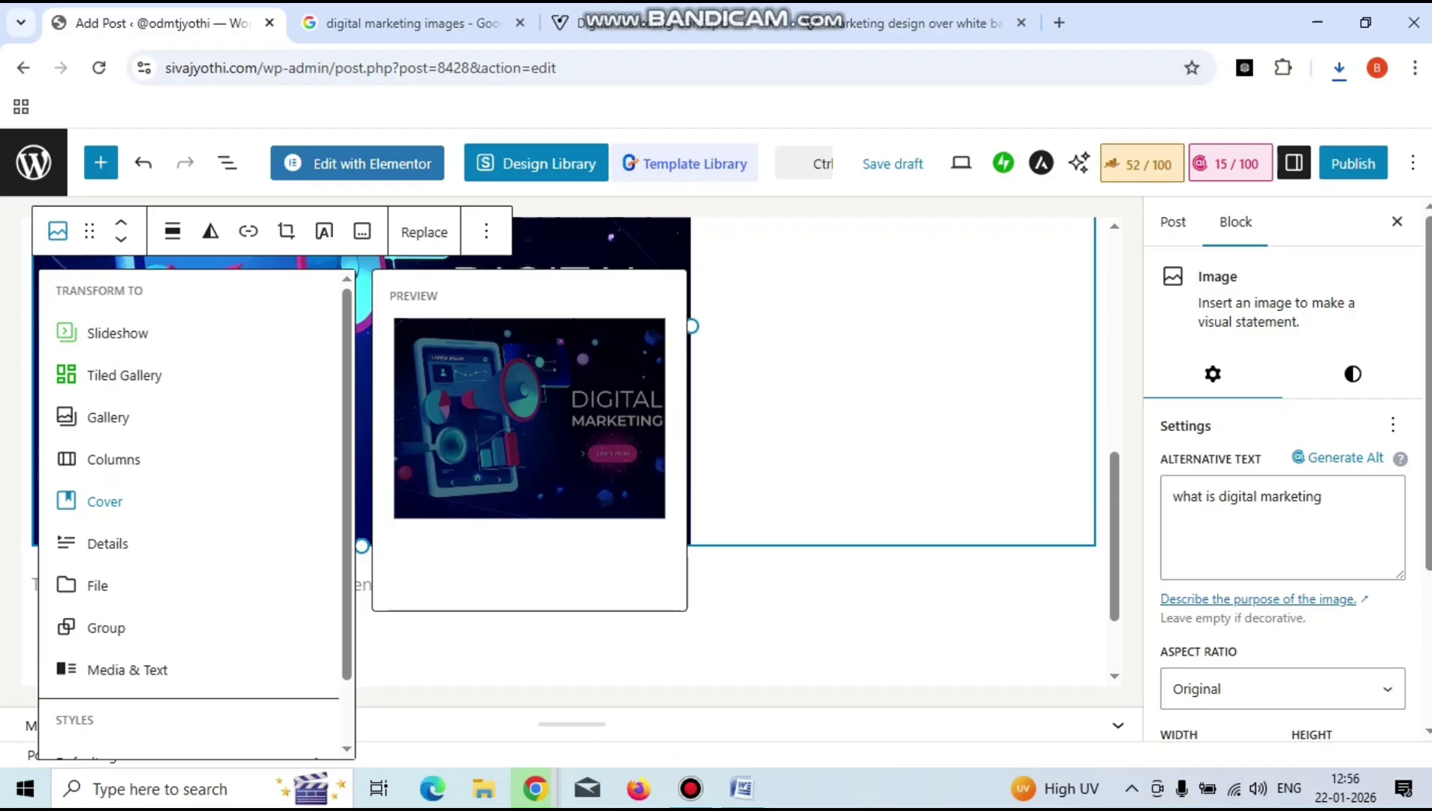
# Preview the block types that the digital marketing image can be transformed to, such as File and Group.
pyautogui.press('Down')
pyautogui.press('Down')
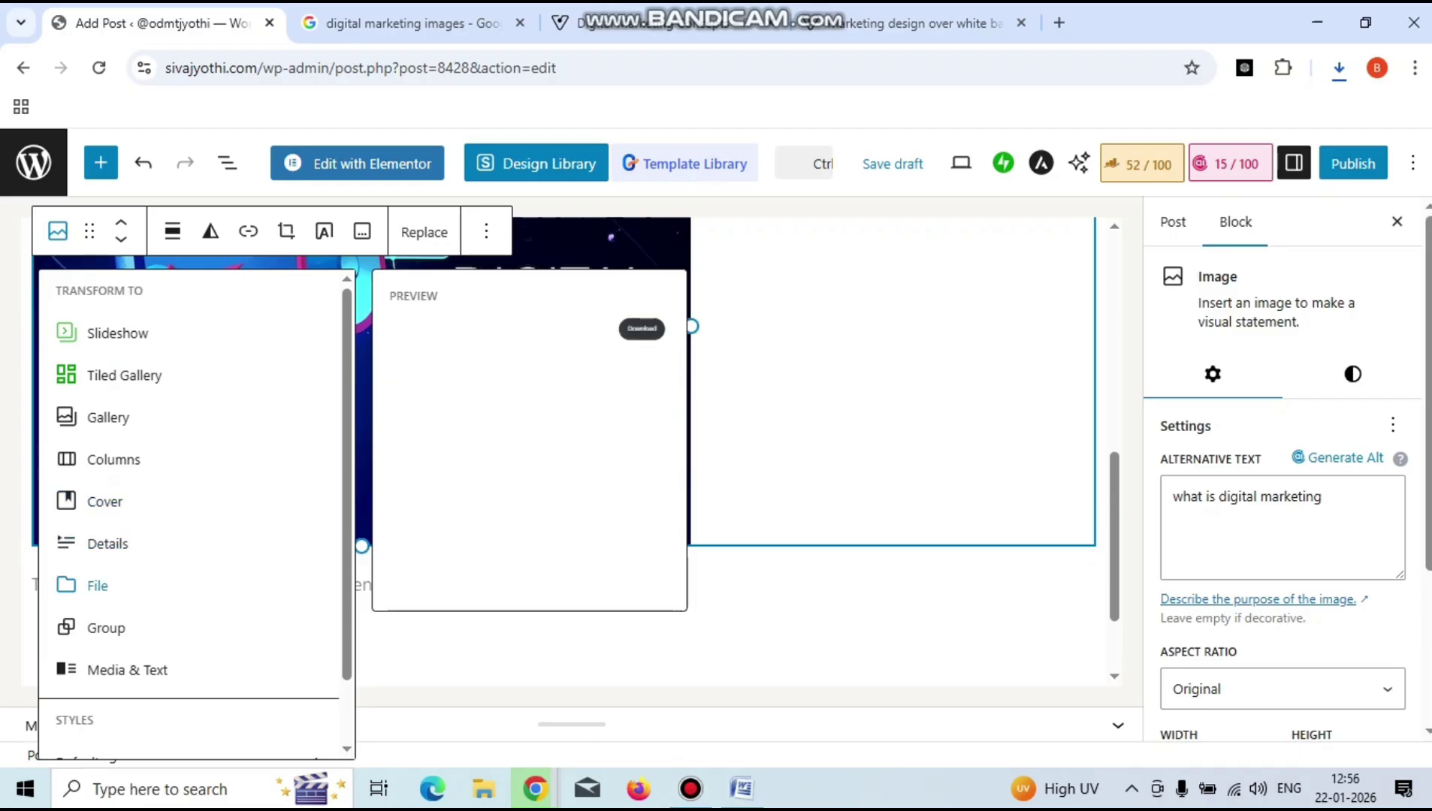
pyautogui.press('Down')
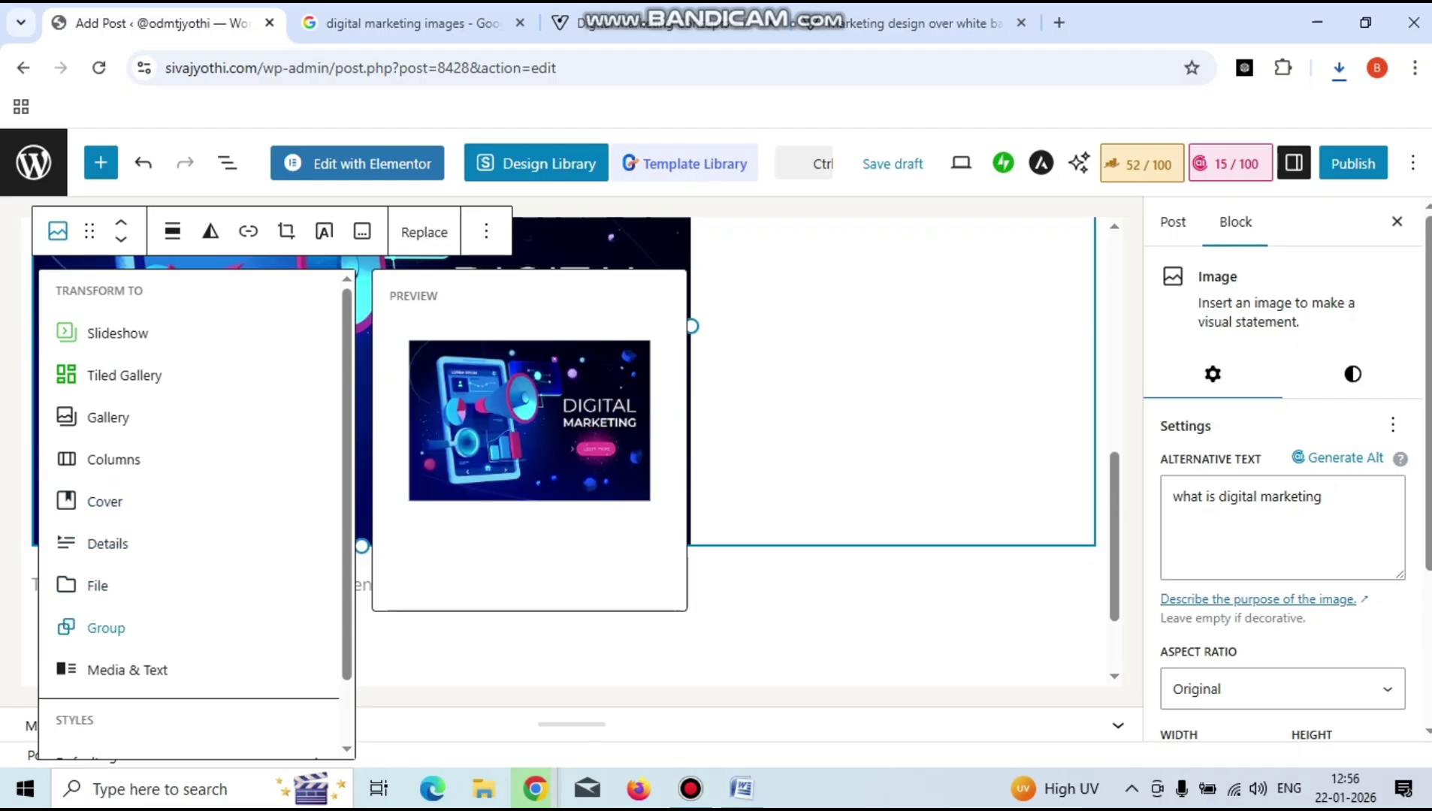
pyautogui.press('Down')
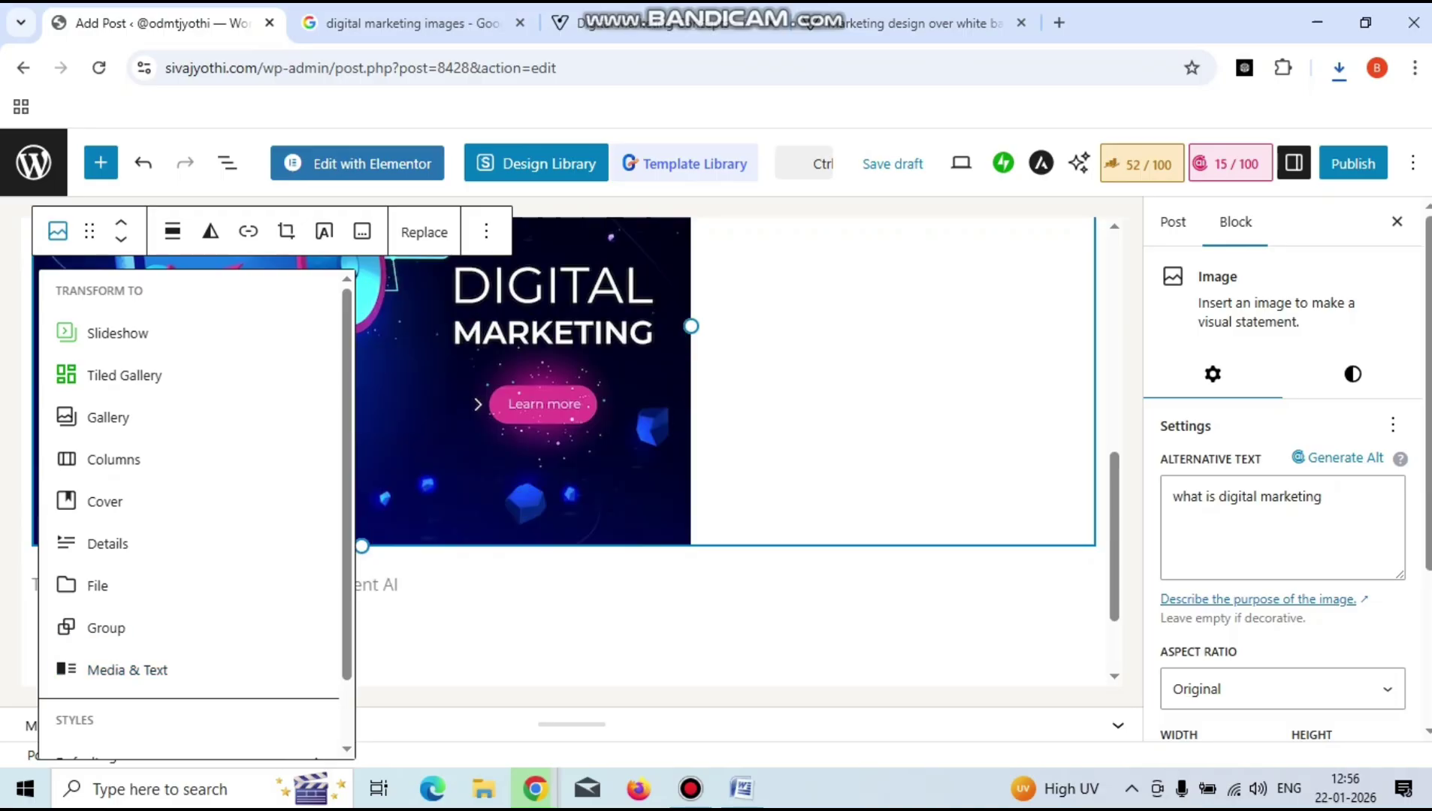
pyautogui.press('Escape')
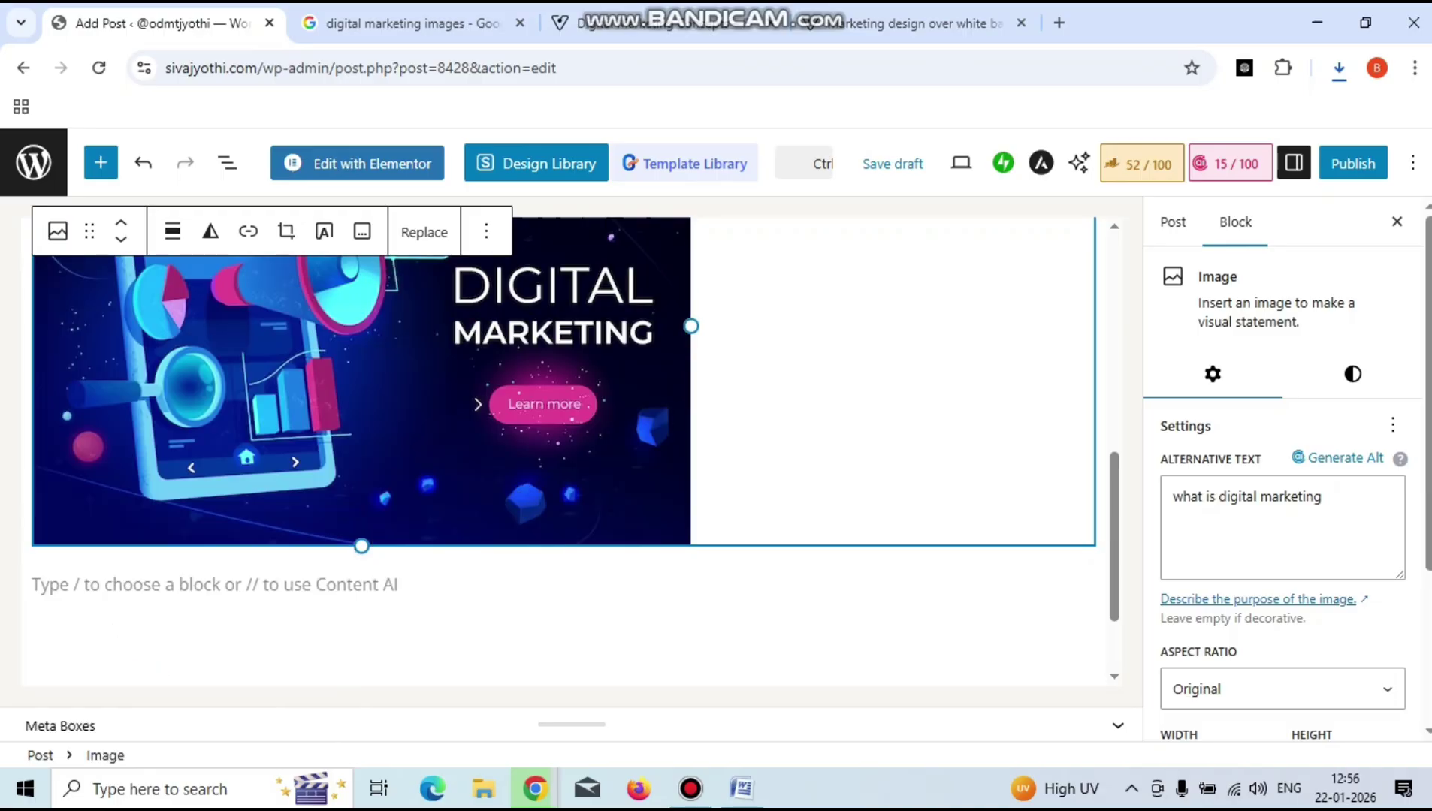
# Set the digital marketing image's alignment to Align center.
pyautogui.press('Return')
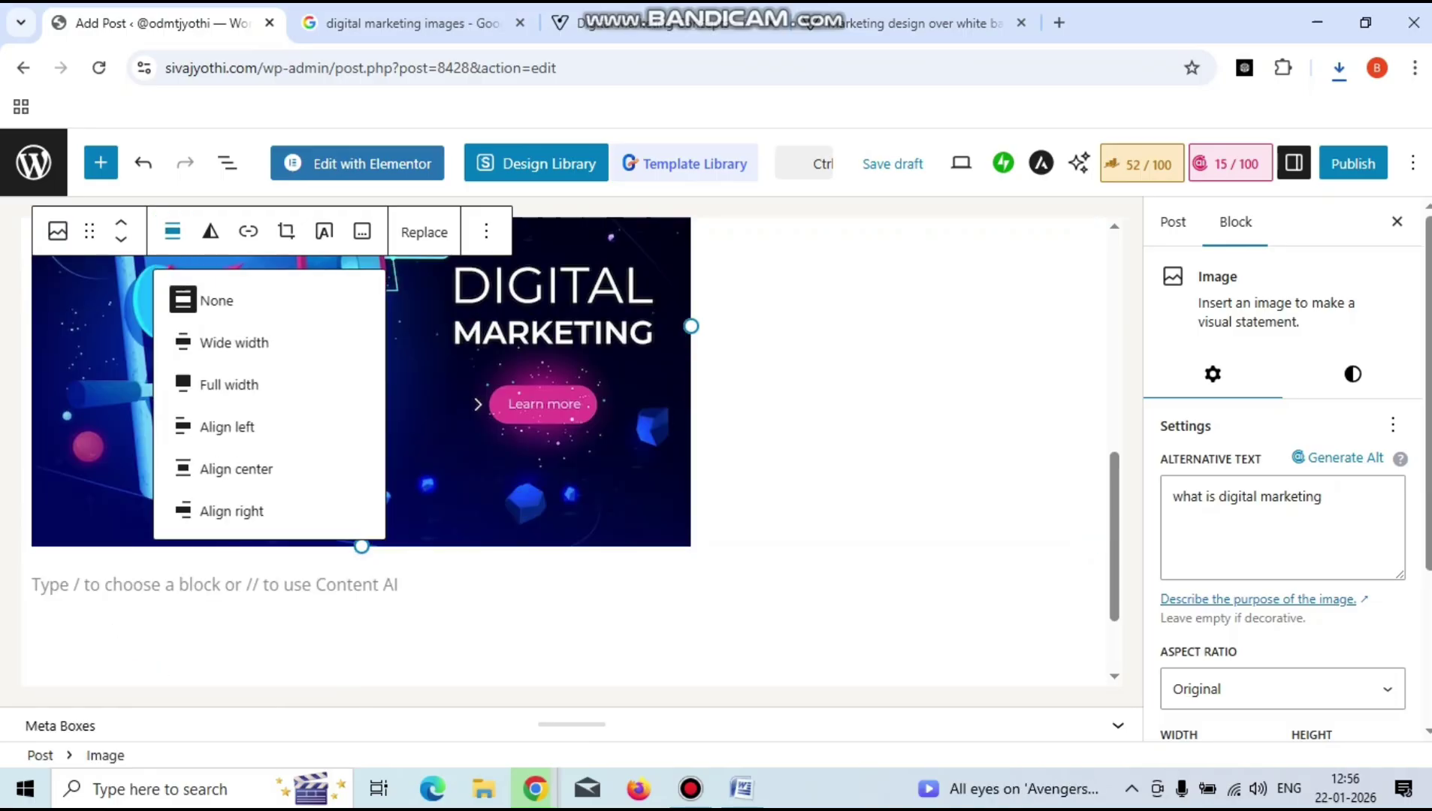
pyautogui.press('Down')
pyautogui.press('Down')
pyautogui.press('Down')
pyautogui.press('Down')
pyautogui.press('Down')
pyautogui.press('Up')
pyautogui.press('Return')
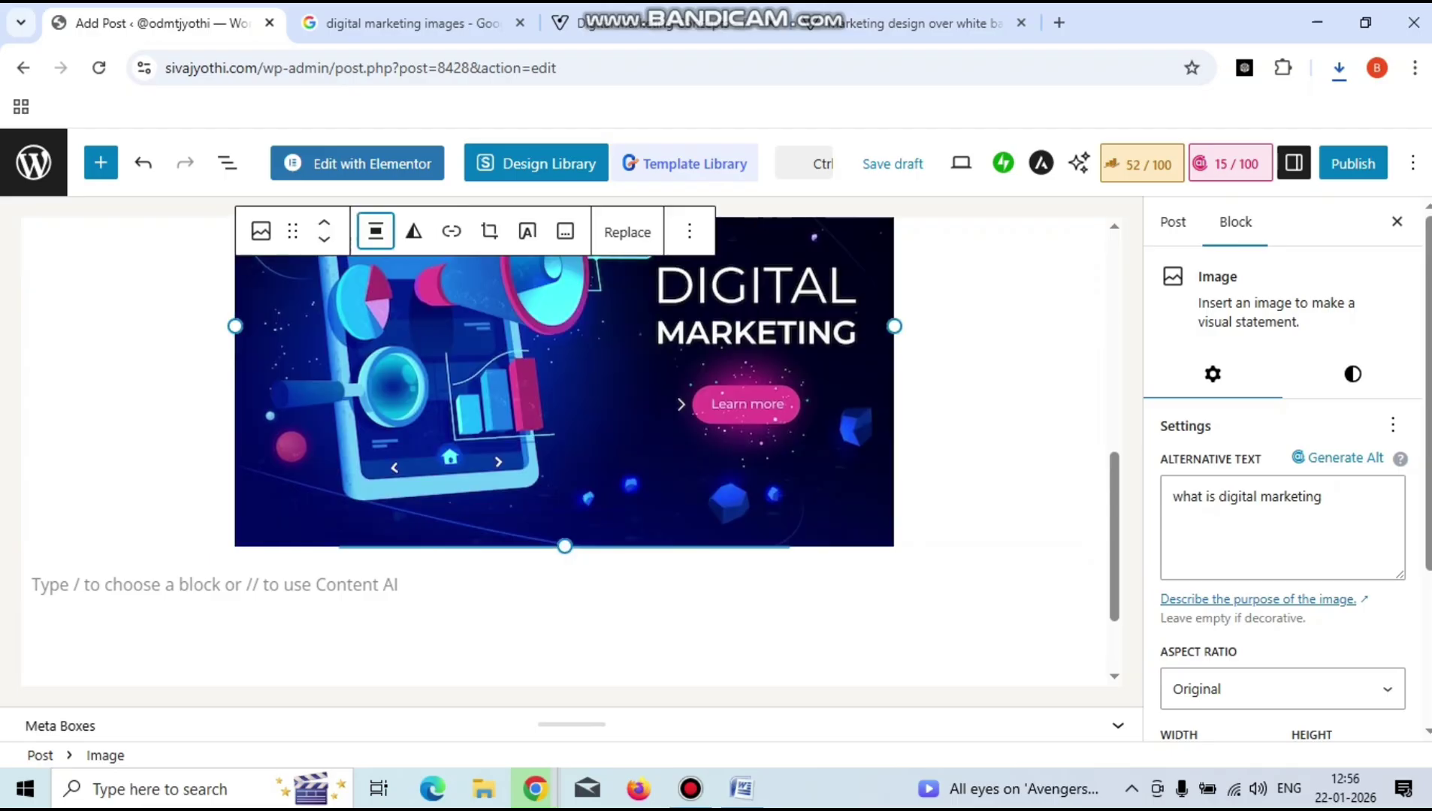
pyautogui.press('Escape')
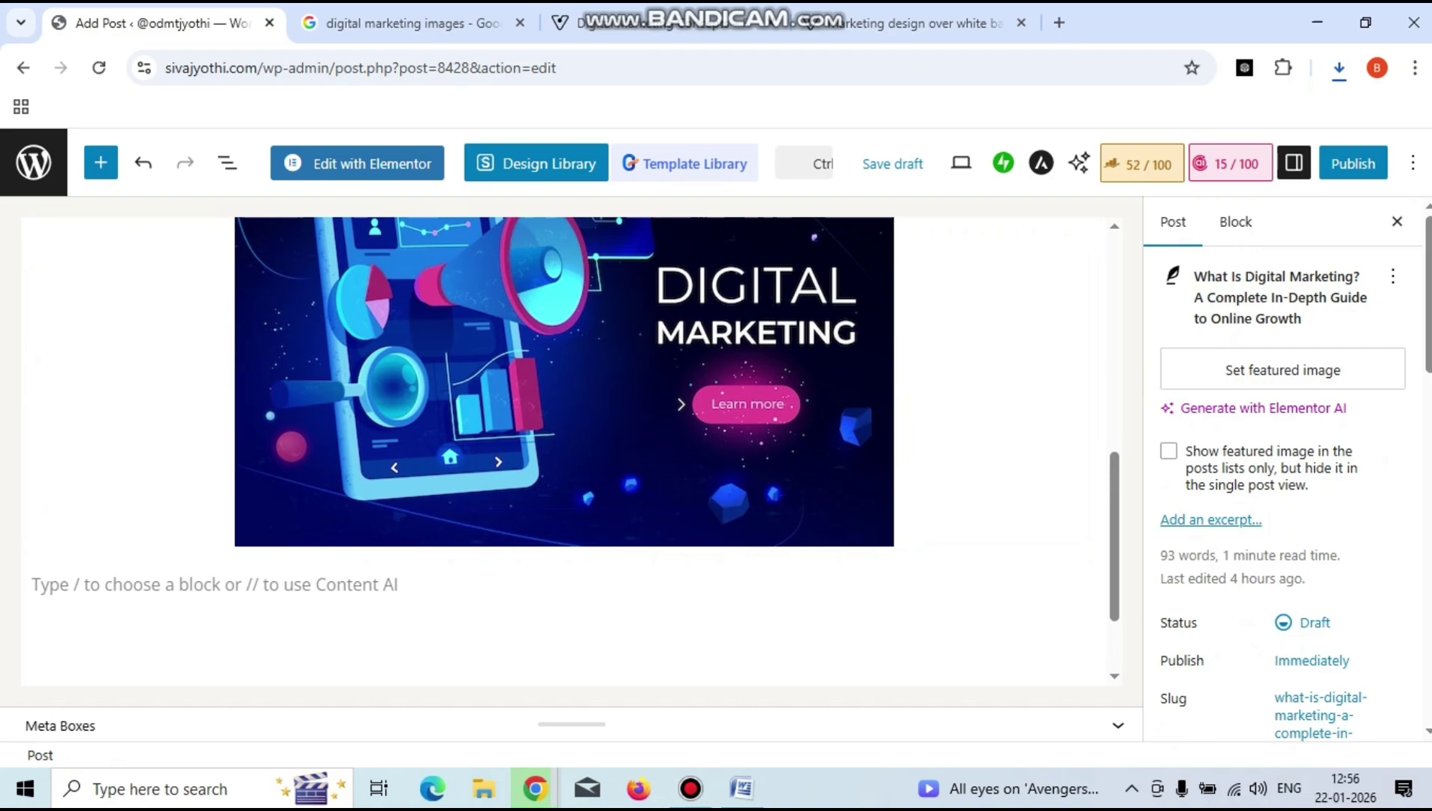
# Shrink the centred digital marketing image proportionally to about 60% of its displayed size.
pyautogui.moveTo(564, 558)
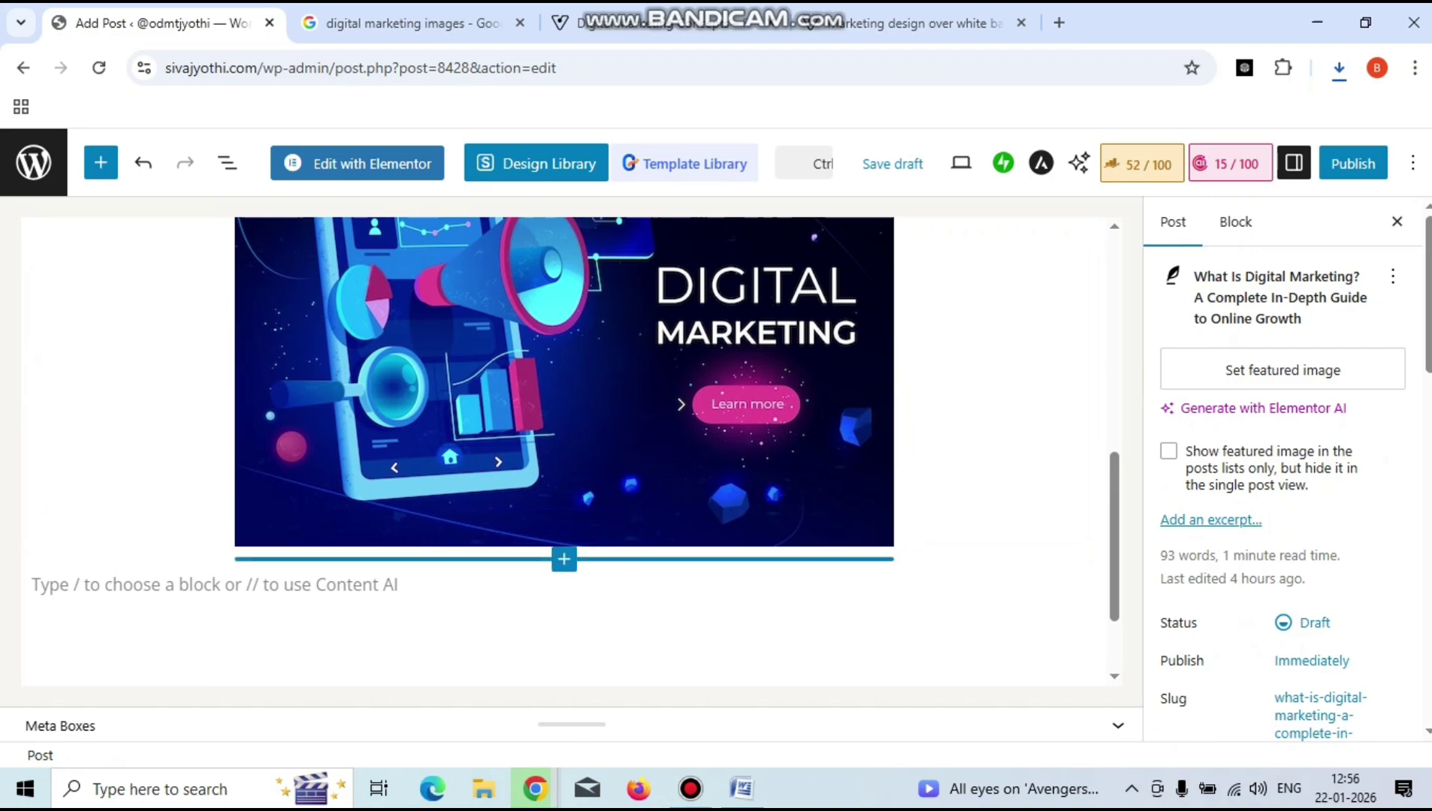
pyautogui.scroll(3, 564, 450)
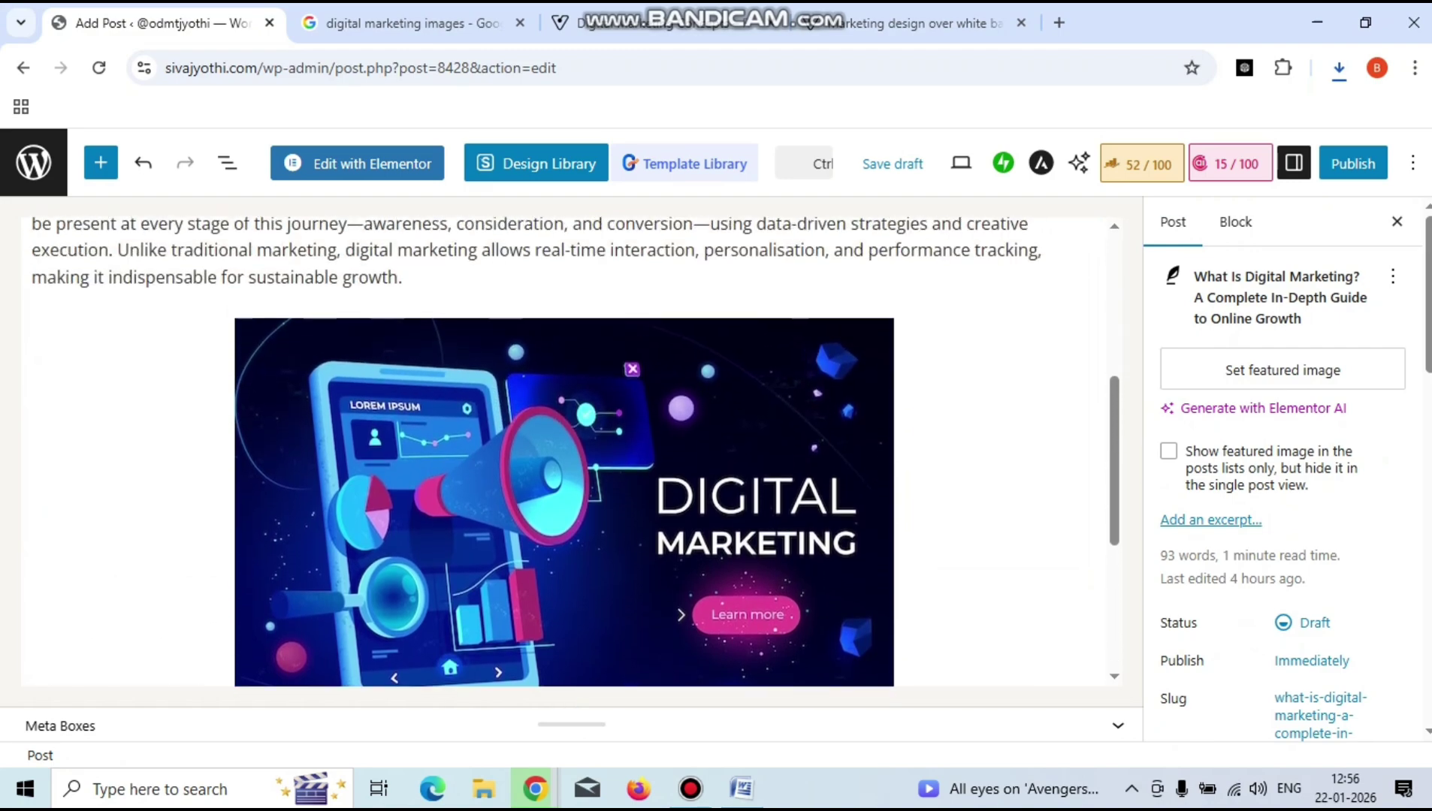
pyautogui.click(564, 451)
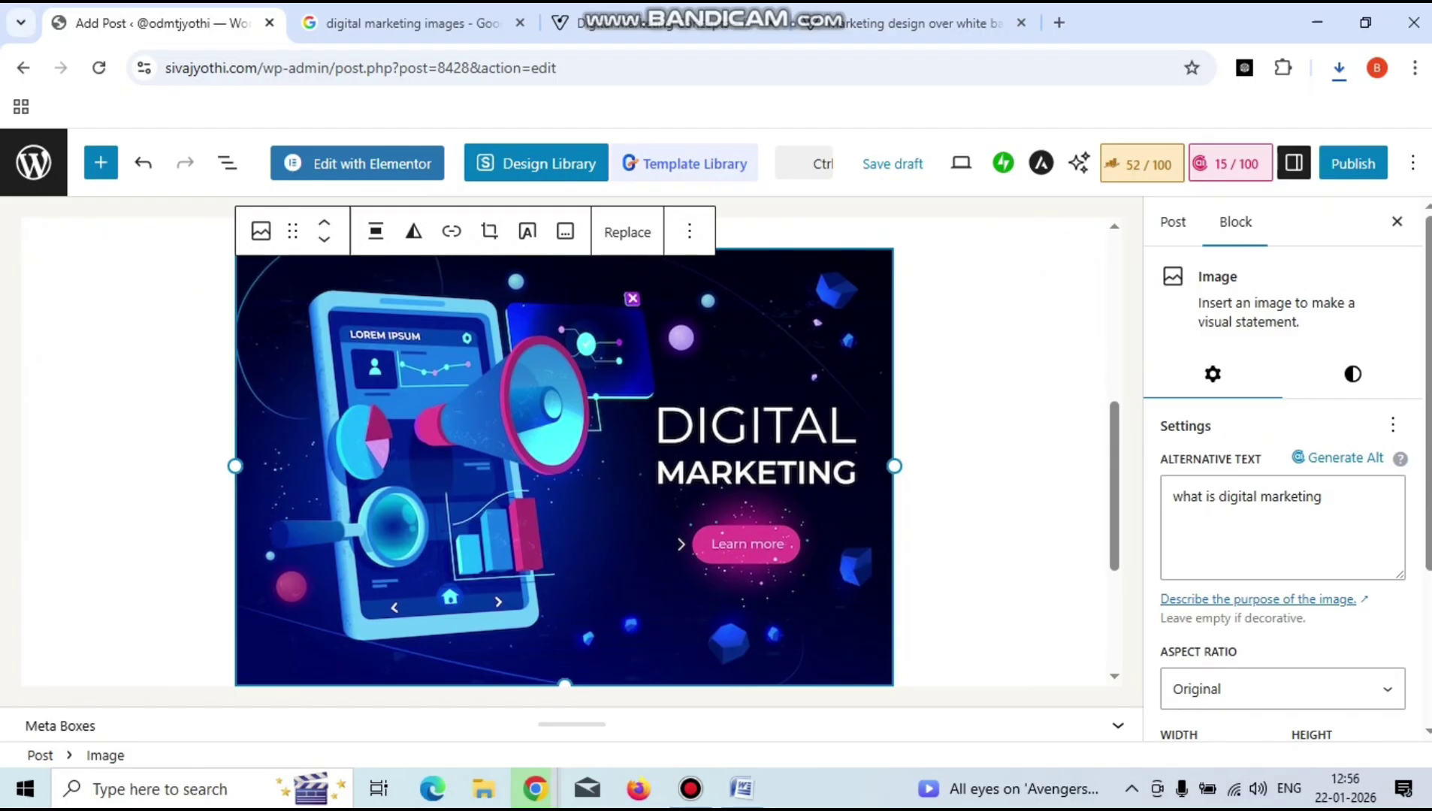
pyautogui.moveTo(564, 684); pyautogui.dragTo(564, 515)
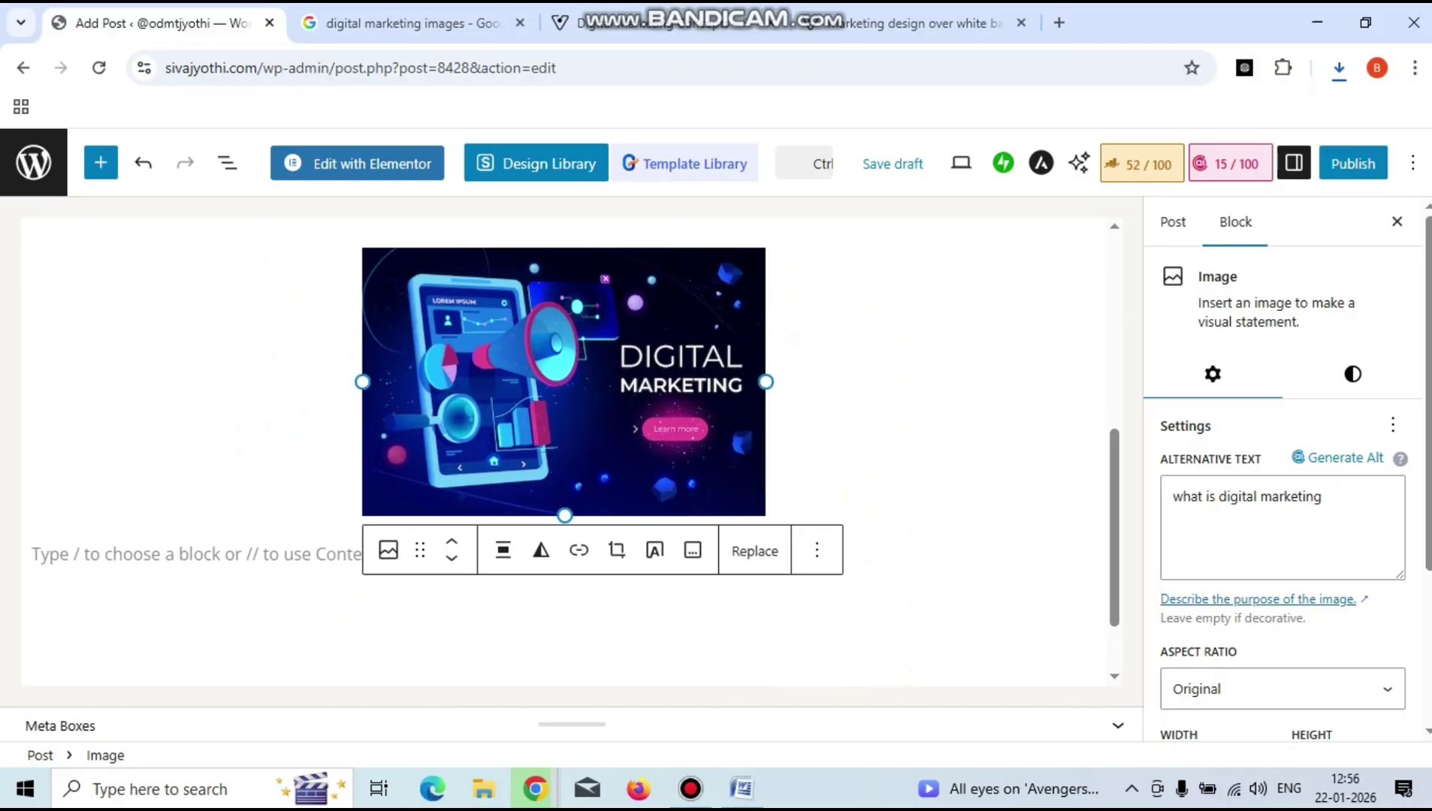
pyautogui.click(586, 556)
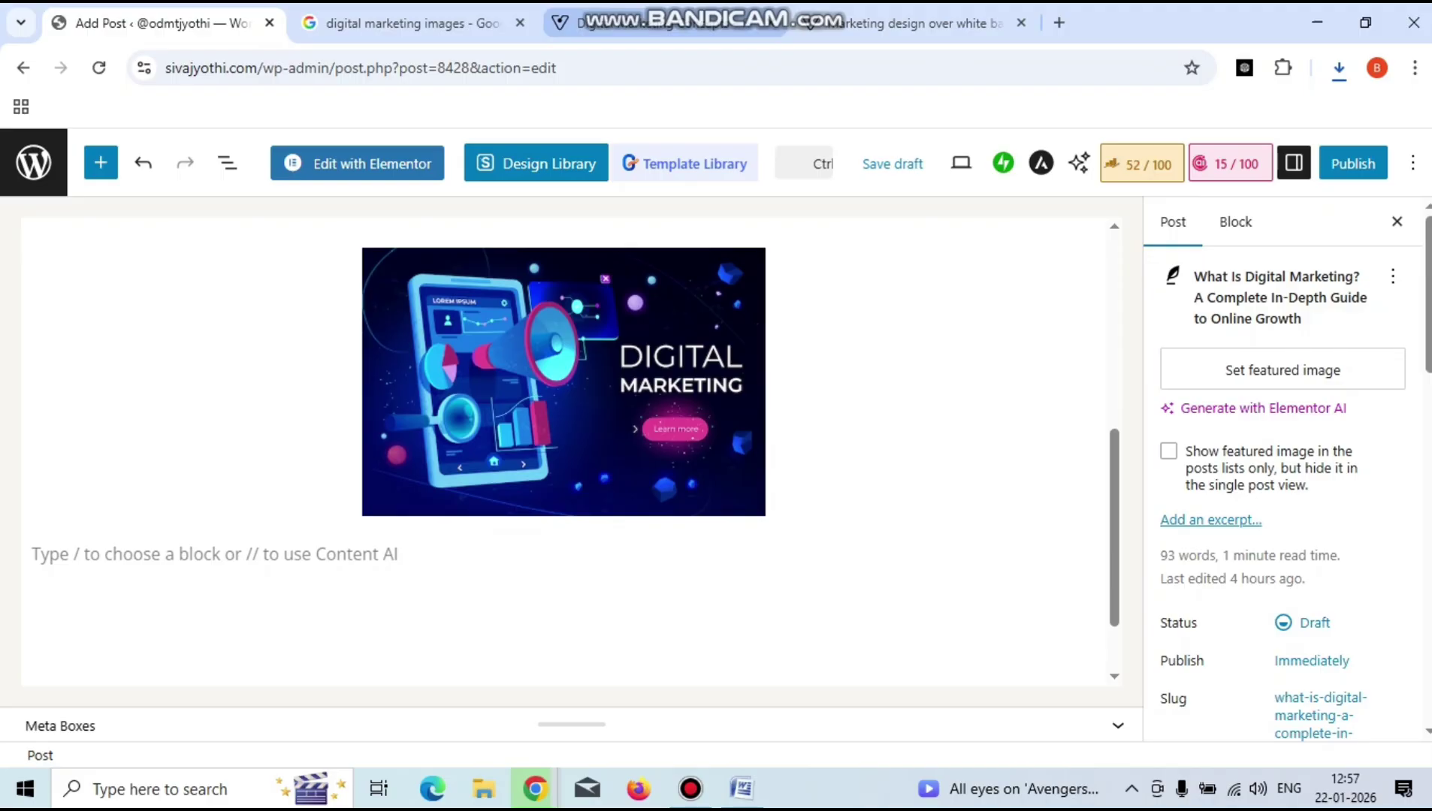
# Switch to the Untitled doc that holds the article "What Is Digital Marketing? A Complete In-Depth Guide to Online Growth".
pyautogui.click(412, 22)
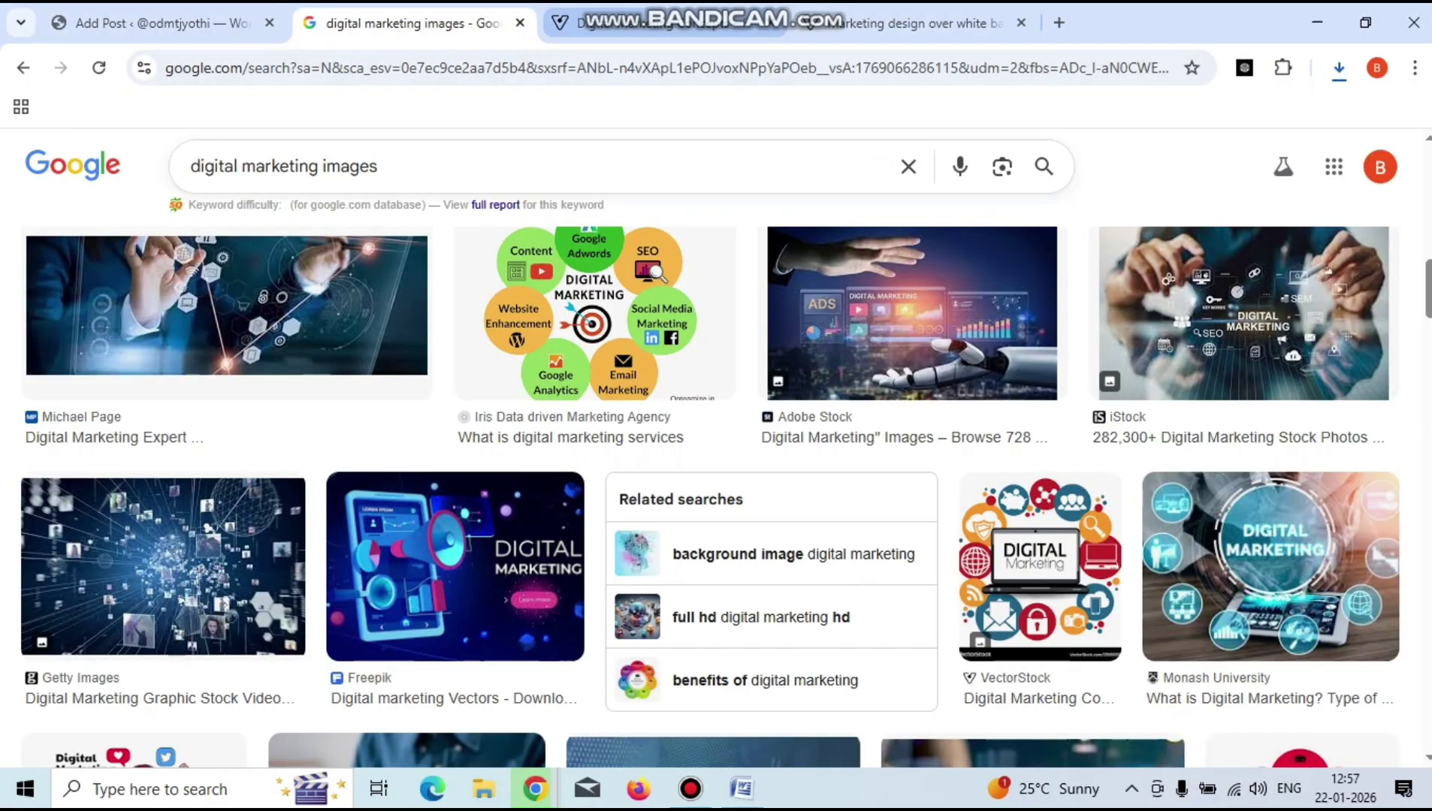
pyautogui.hotkey('ctrl', 'Tab')
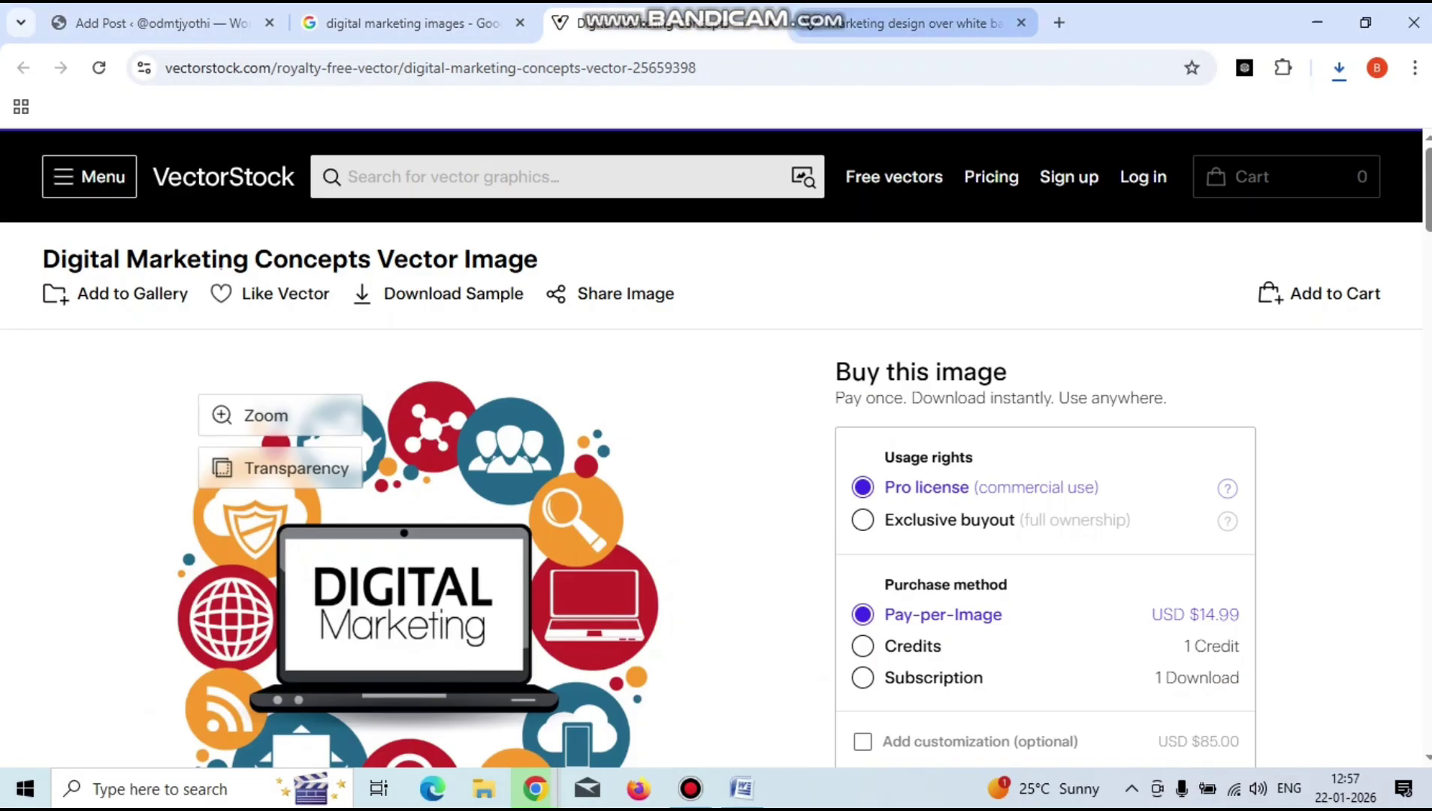
pyautogui.hotkey('ctrl', 'Tab')
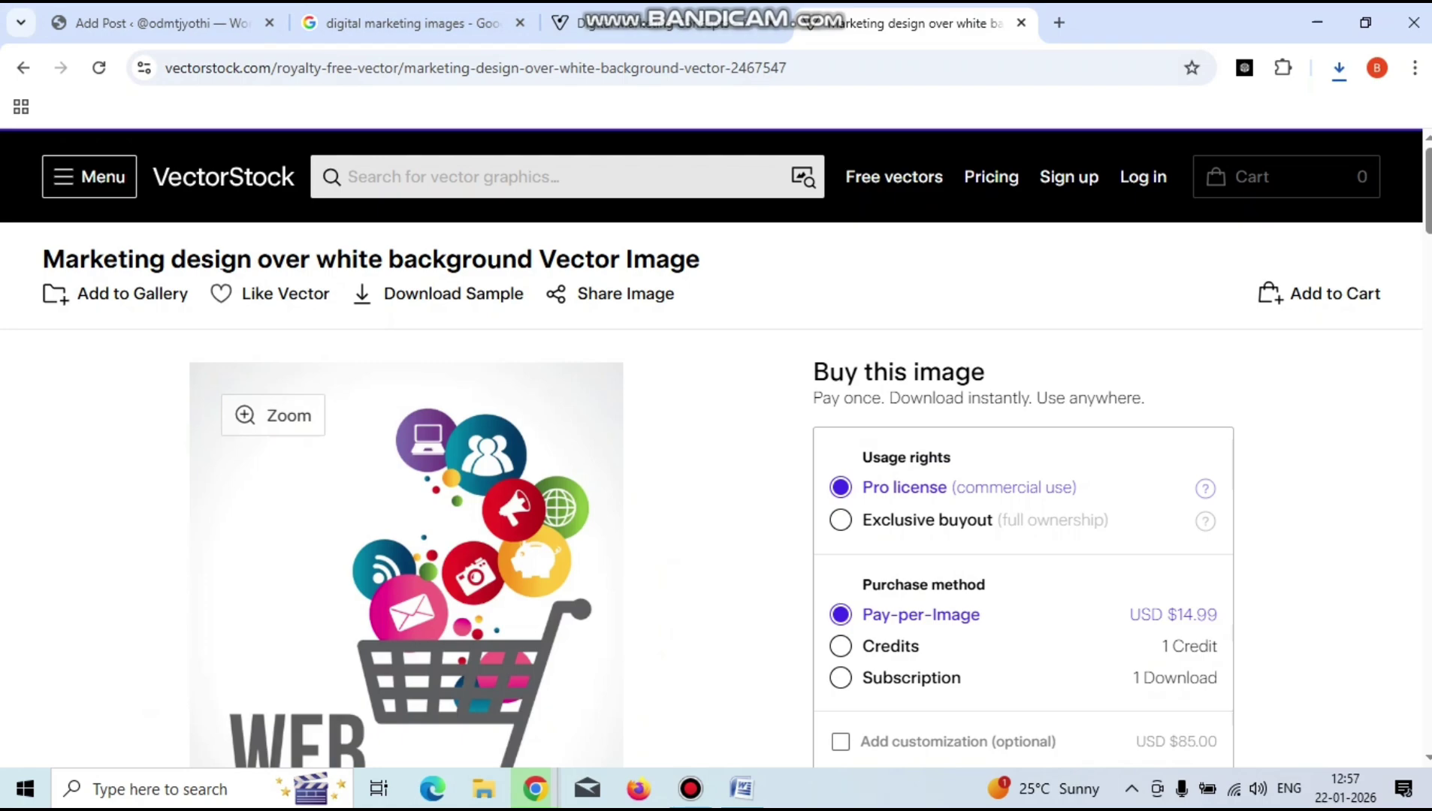
pyautogui.moveTo(535, 788)
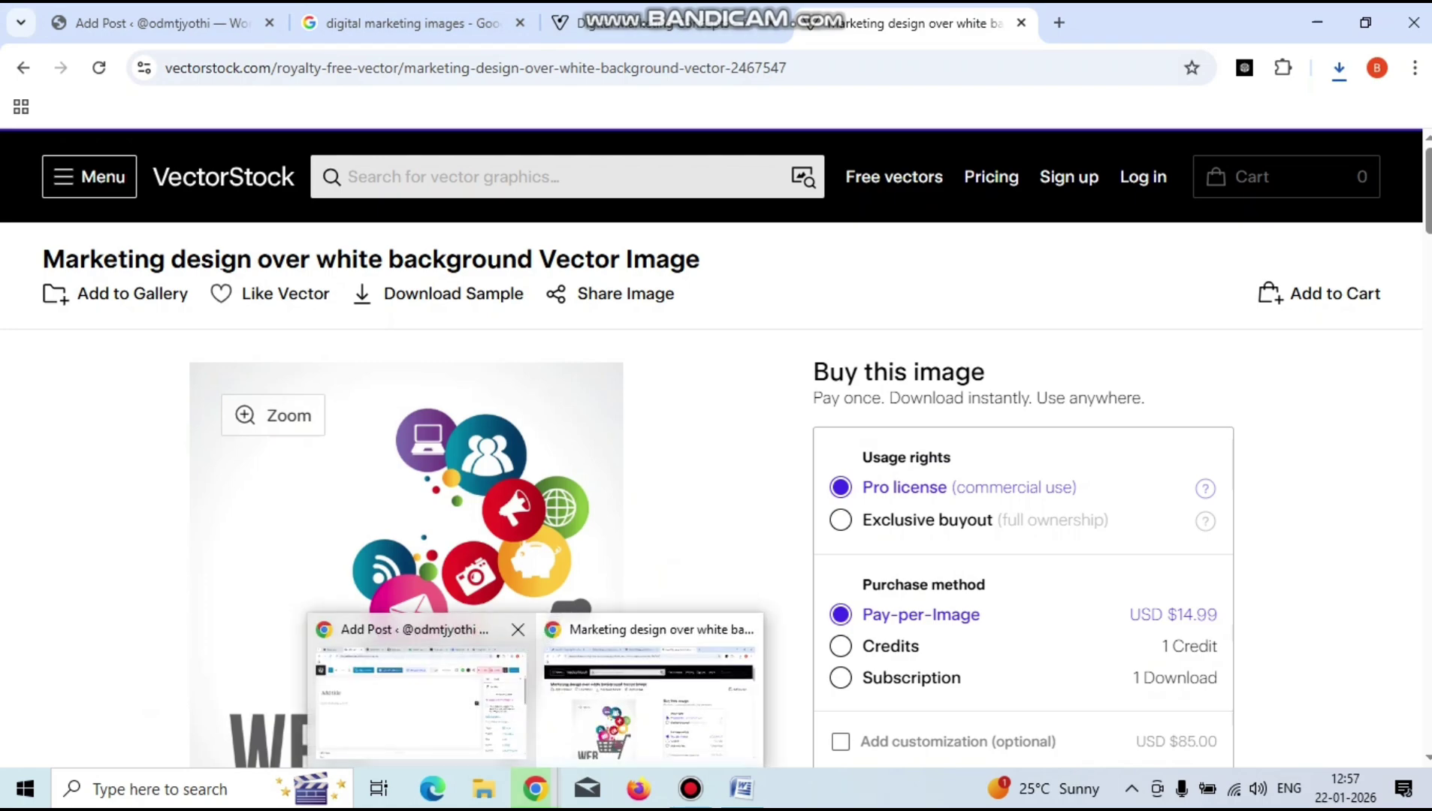
pyautogui.moveTo(420, 691)
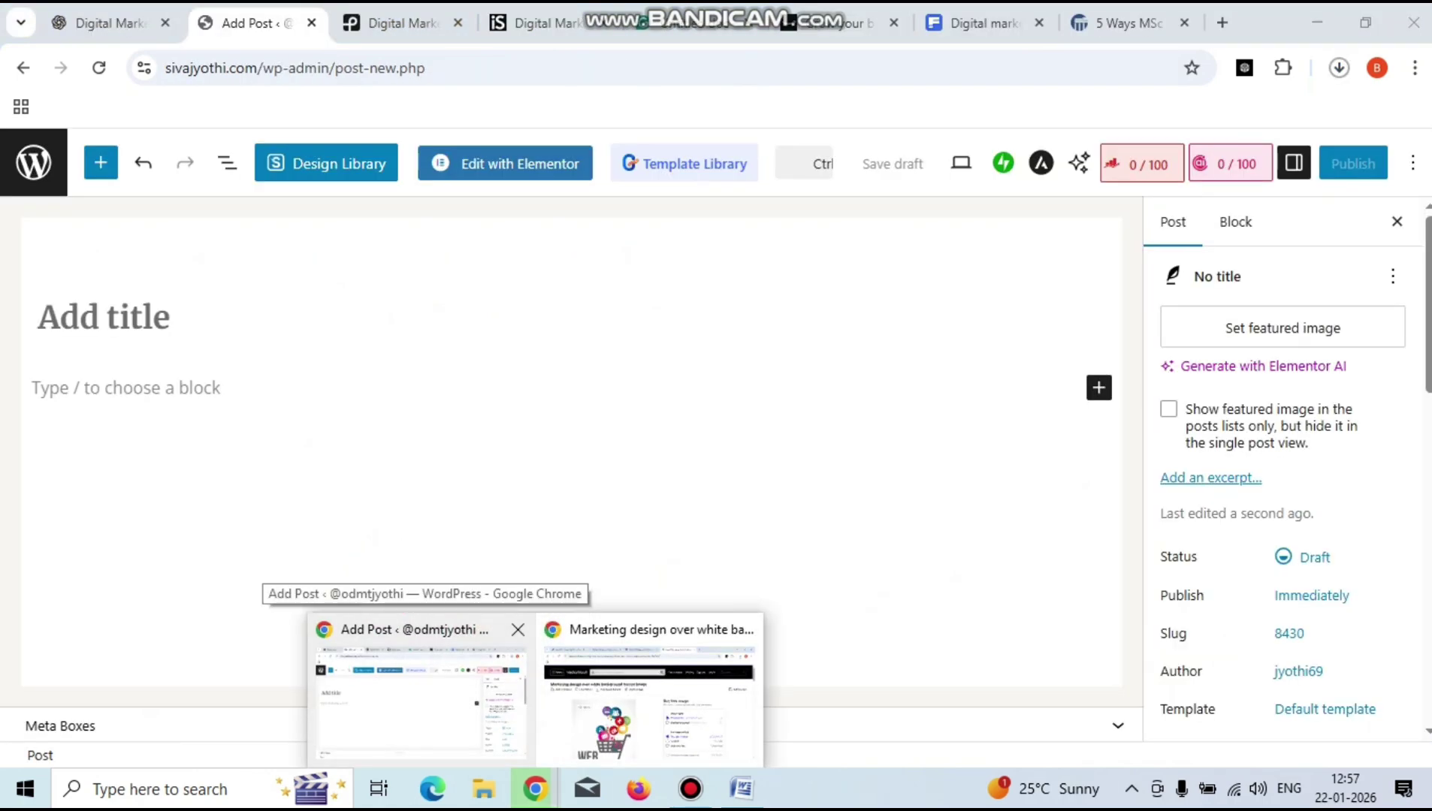
pyautogui.click(421, 691)
pyautogui.click(697, 25)
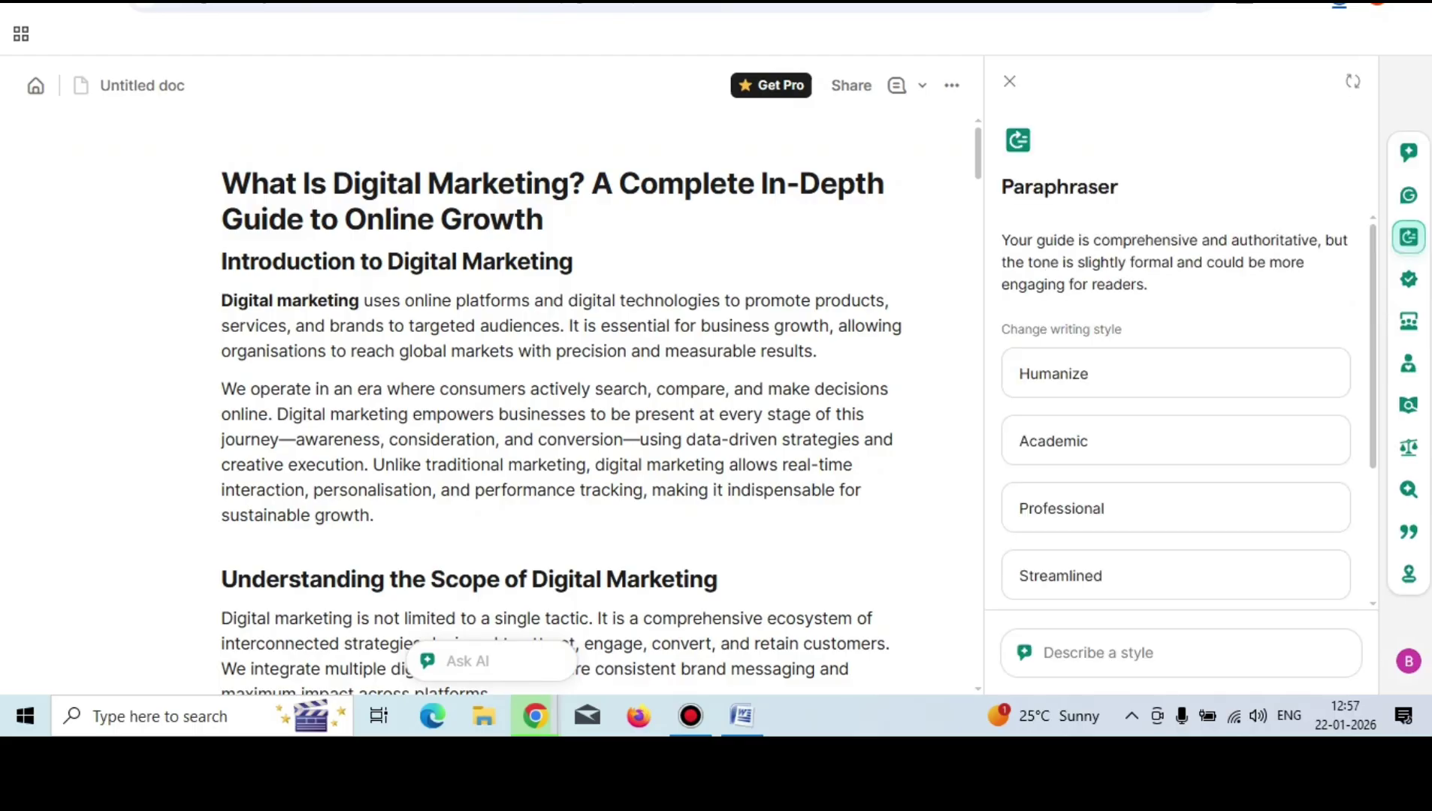
# Select and copy the article text from the "Understanding the Scope of Digital Marketing" heading through the first paragraph of the Conclusion.
pyautogui.scroll(-2, 418, 579)
pyautogui.moveTo(221, 579); pyautogui.dragTo(419, 409)
pyautogui.scroll(-7, 585, 586)
pyautogui.scroll(-14, 736, 594)
pyautogui.scroll(-19, 751, 582)
pyautogui.scroll(-14, 526, 580)
pyautogui.scroll(-12, 695, 563)
pyautogui.scroll(-10, 824, 569)
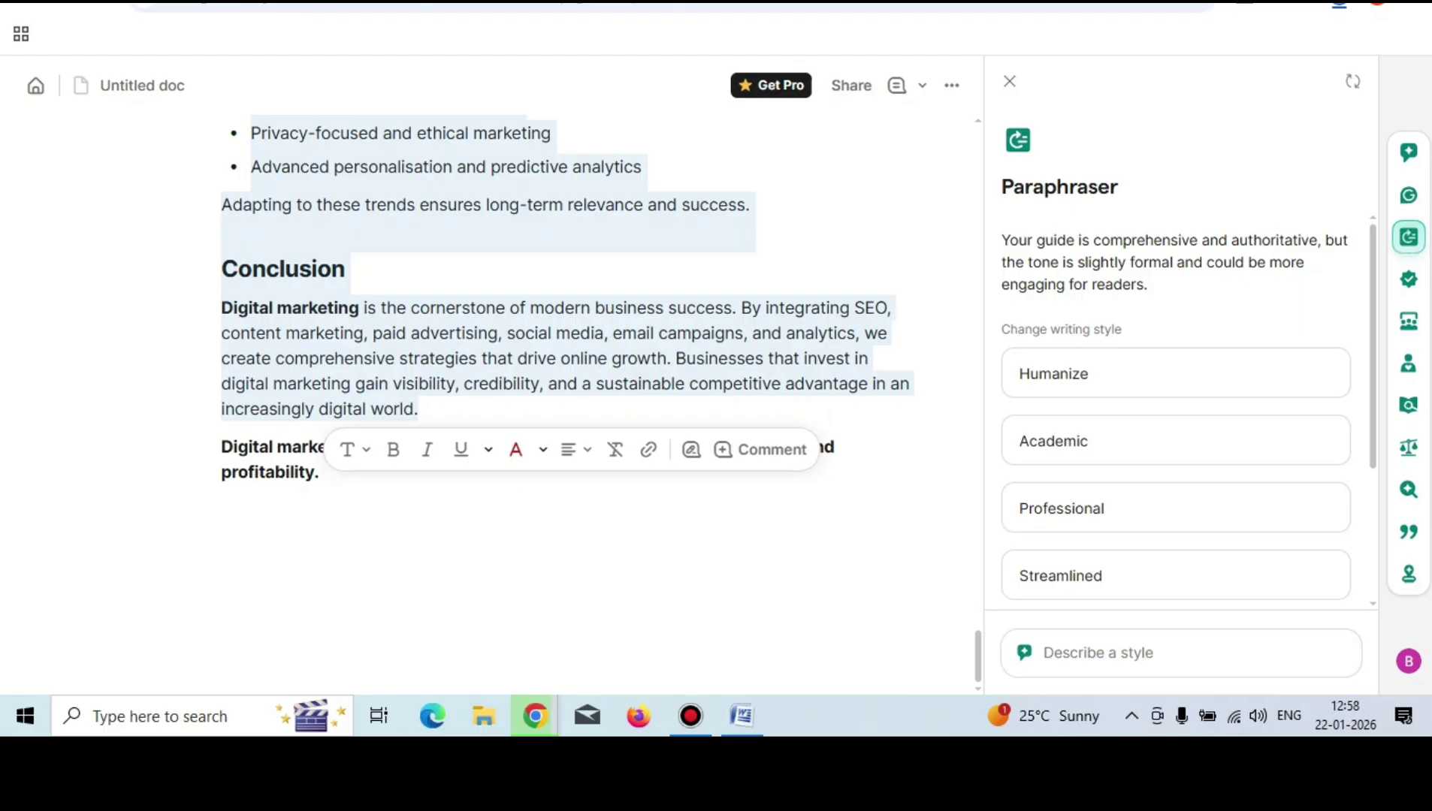
# Paste the copied article text into the empty paragraph below the digital marketing image in the "What Is Digital Marketing?" draft post.
pyautogui.click(240, 6)
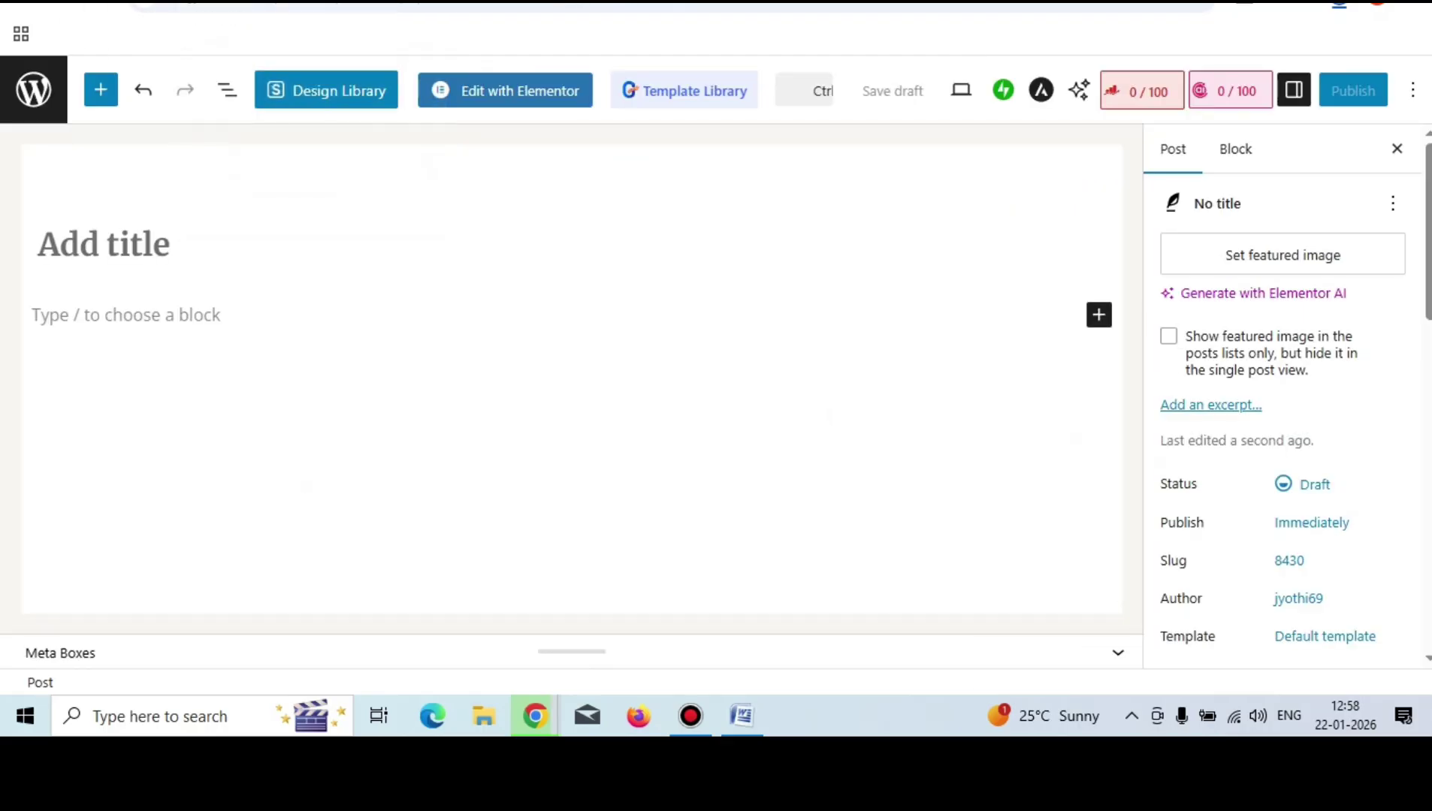
pyautogui.moveTo(535, 716)
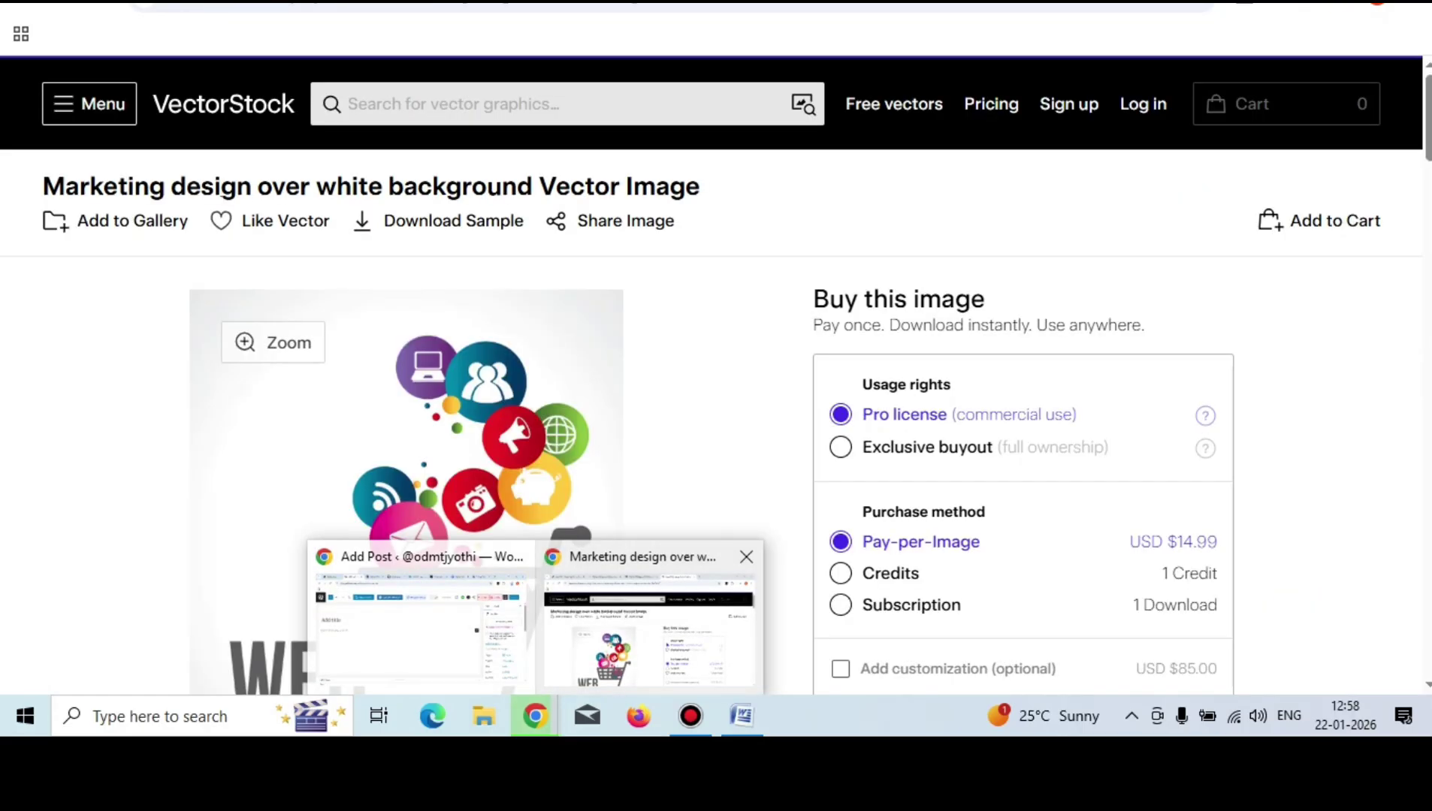
pyautogui.click(649, 627)
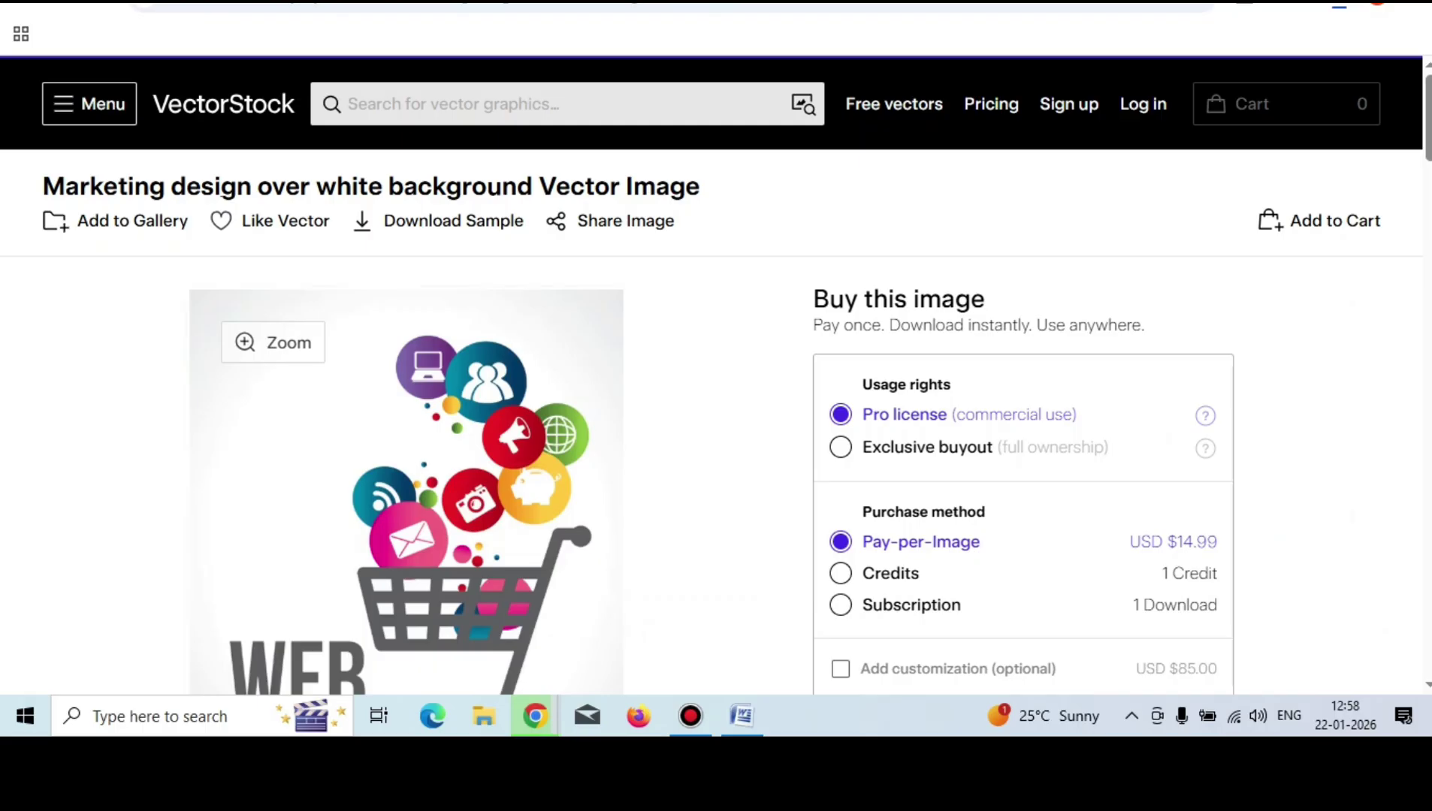
pyautogui.hotkey('alt', 'Tab')
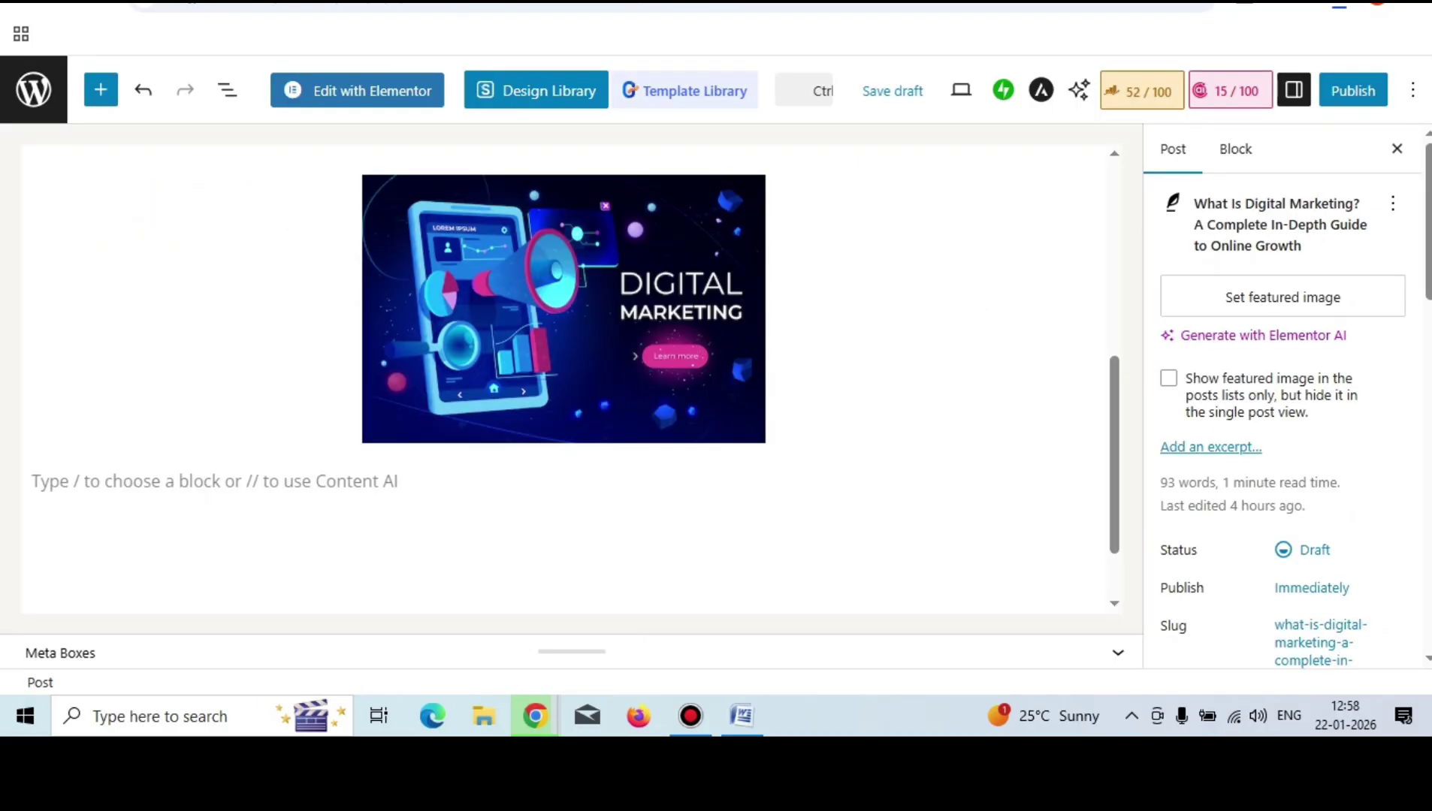
pyautogui.click(32, 481)
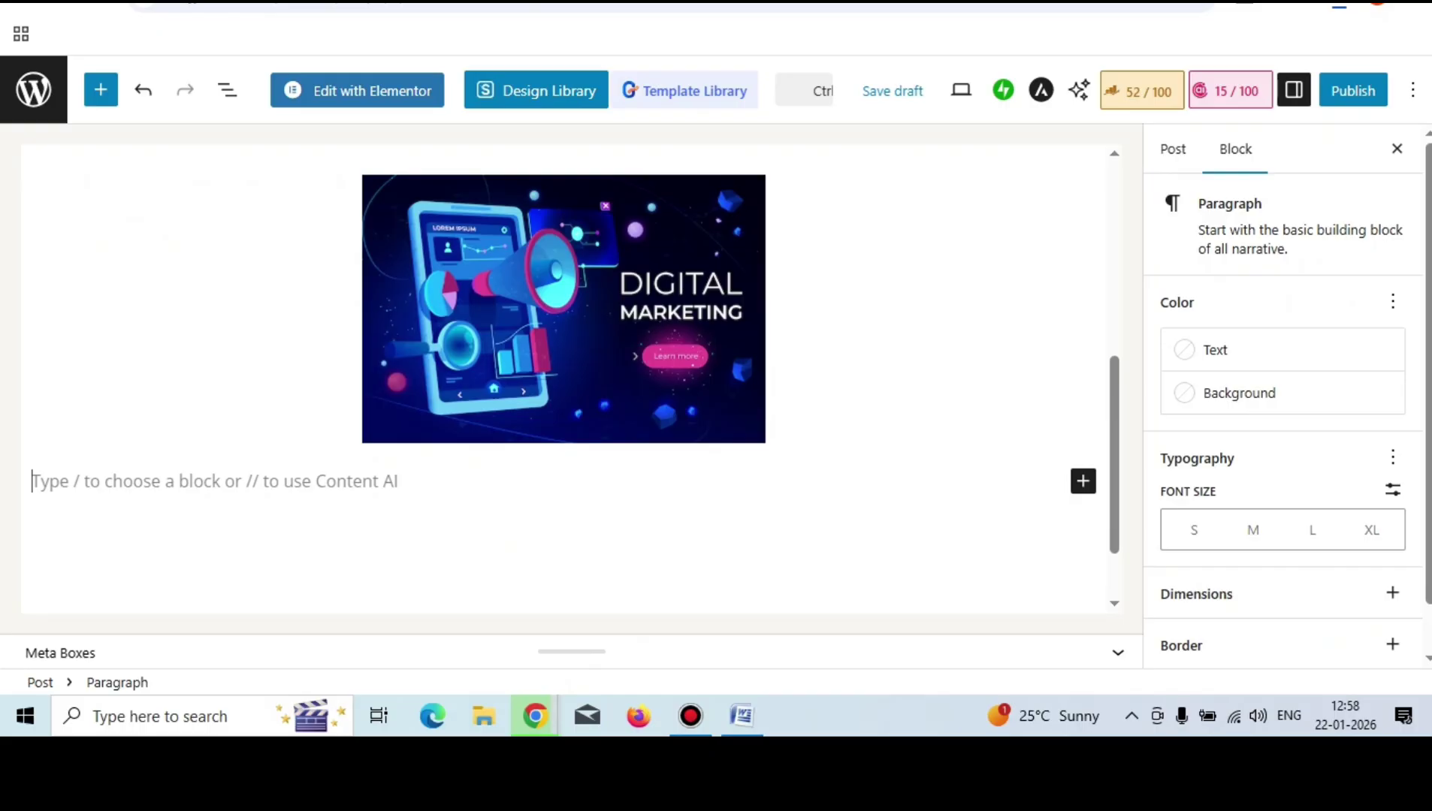
pyautogui.write('Digital marketing is the cornerstone of modern business success. By integrating SEO, content marketing, paid advertising, social media, email campaigns, and analytics, we create comprehensive strategies that drive online growth. Businesses that invest in digital marketing gain visibility, credibility, and a sustainable competitive advantage in an increasingly digital world.')
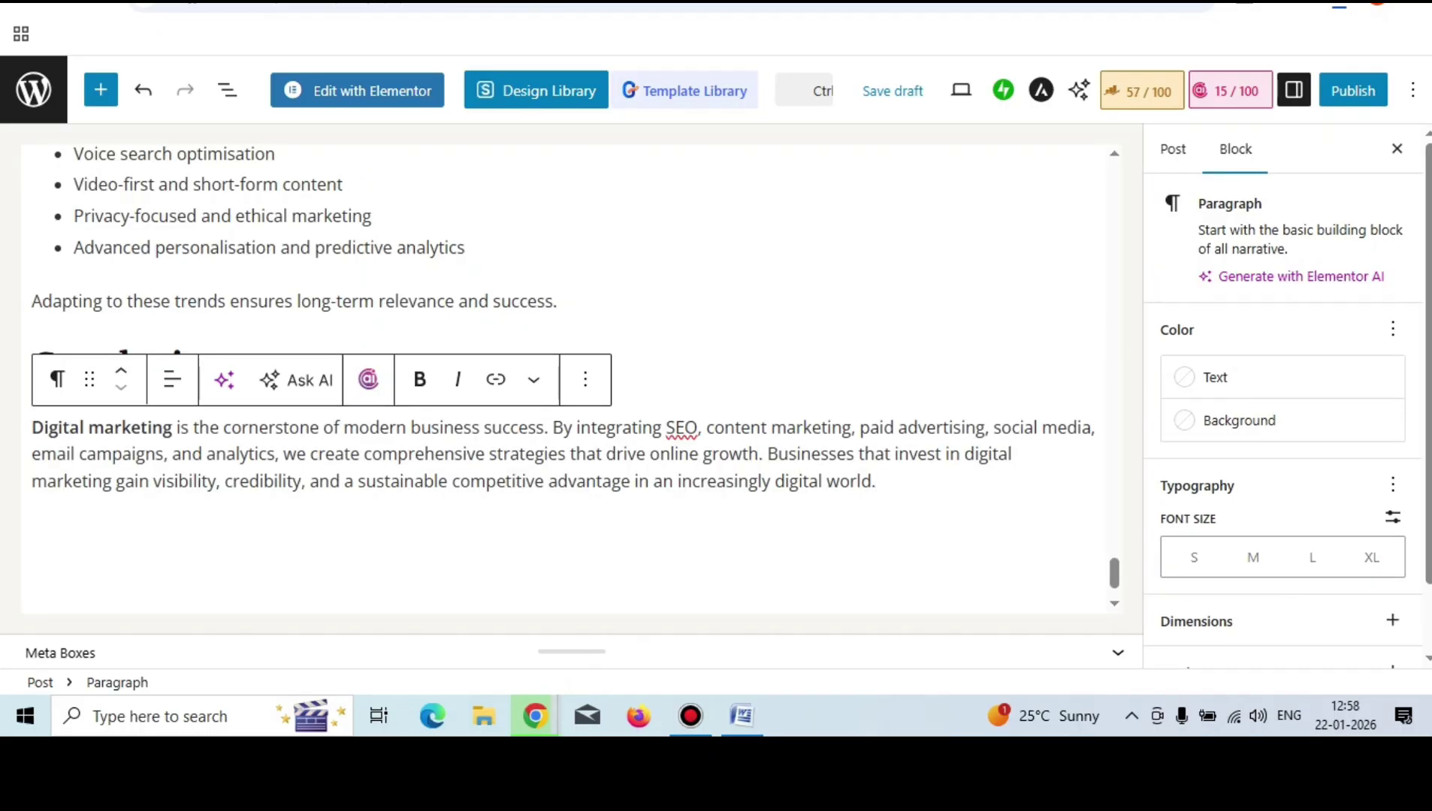
# Review the pasted article from the Conclusion back up to the digital marketing image.
pyautogui.click(465, 248)
pyautogui.click(371, 217)
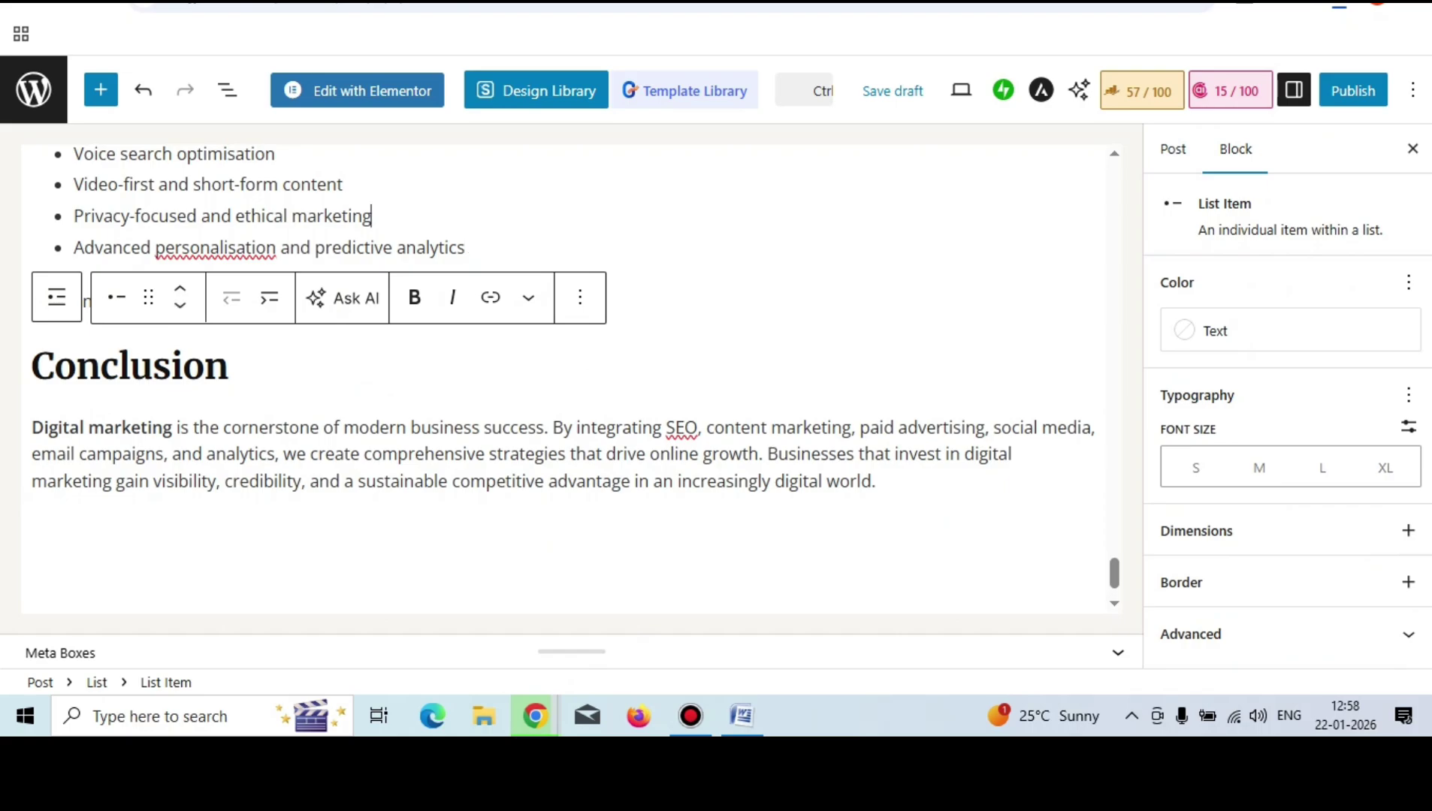
pyautogui.scroll(15, 563, 375)
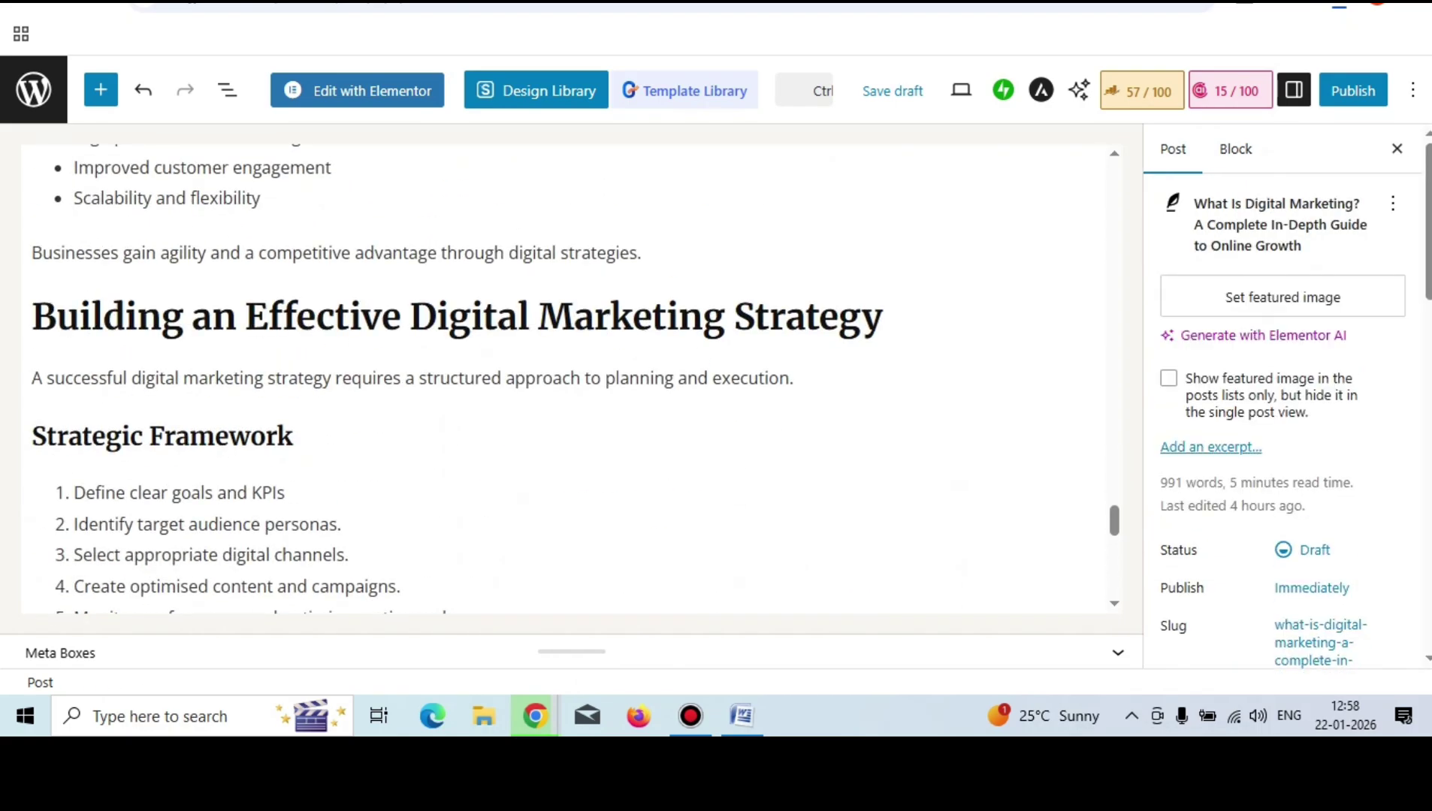
pyautogui.scroll(20, 564, 375)
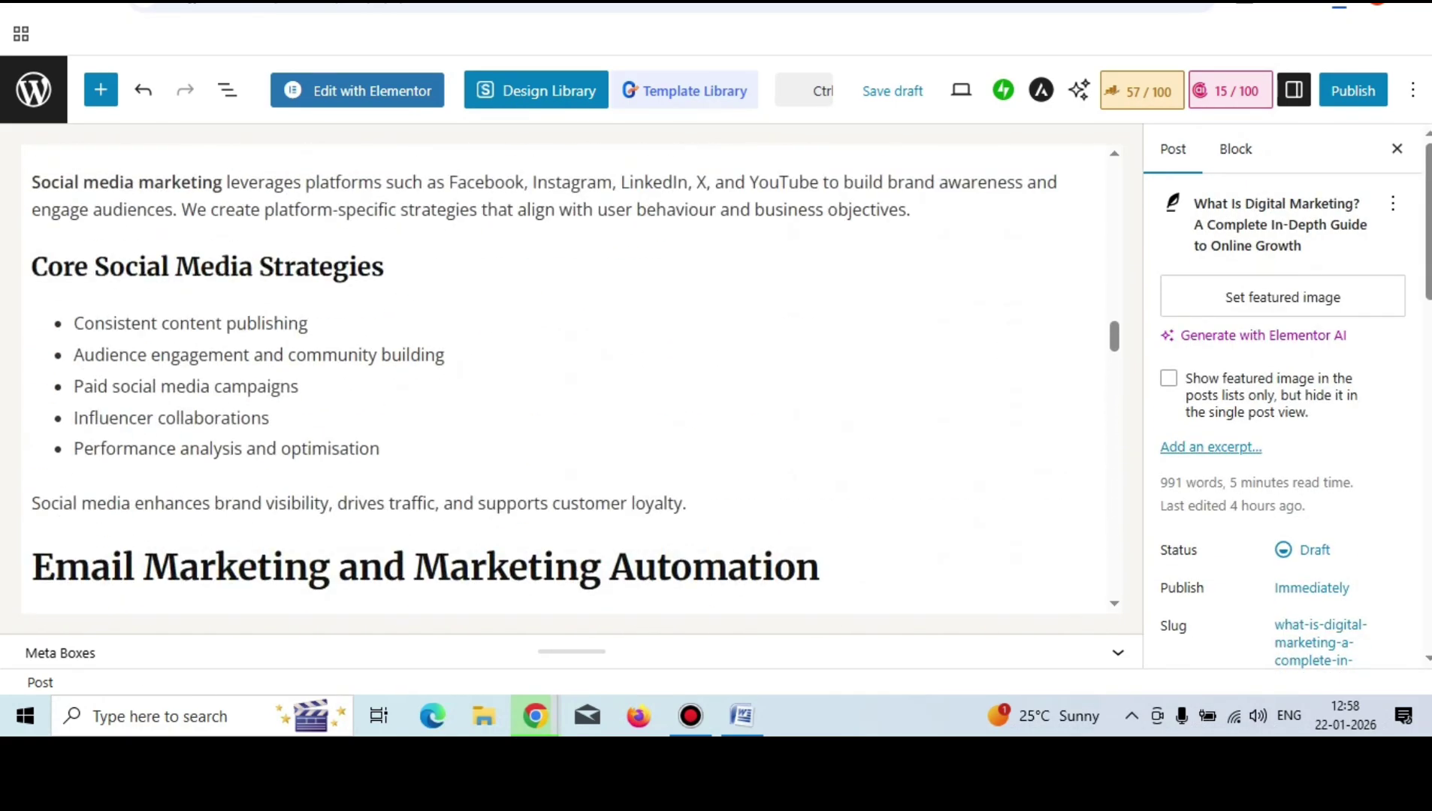
pyautogui.scroll(8, 563, 375)
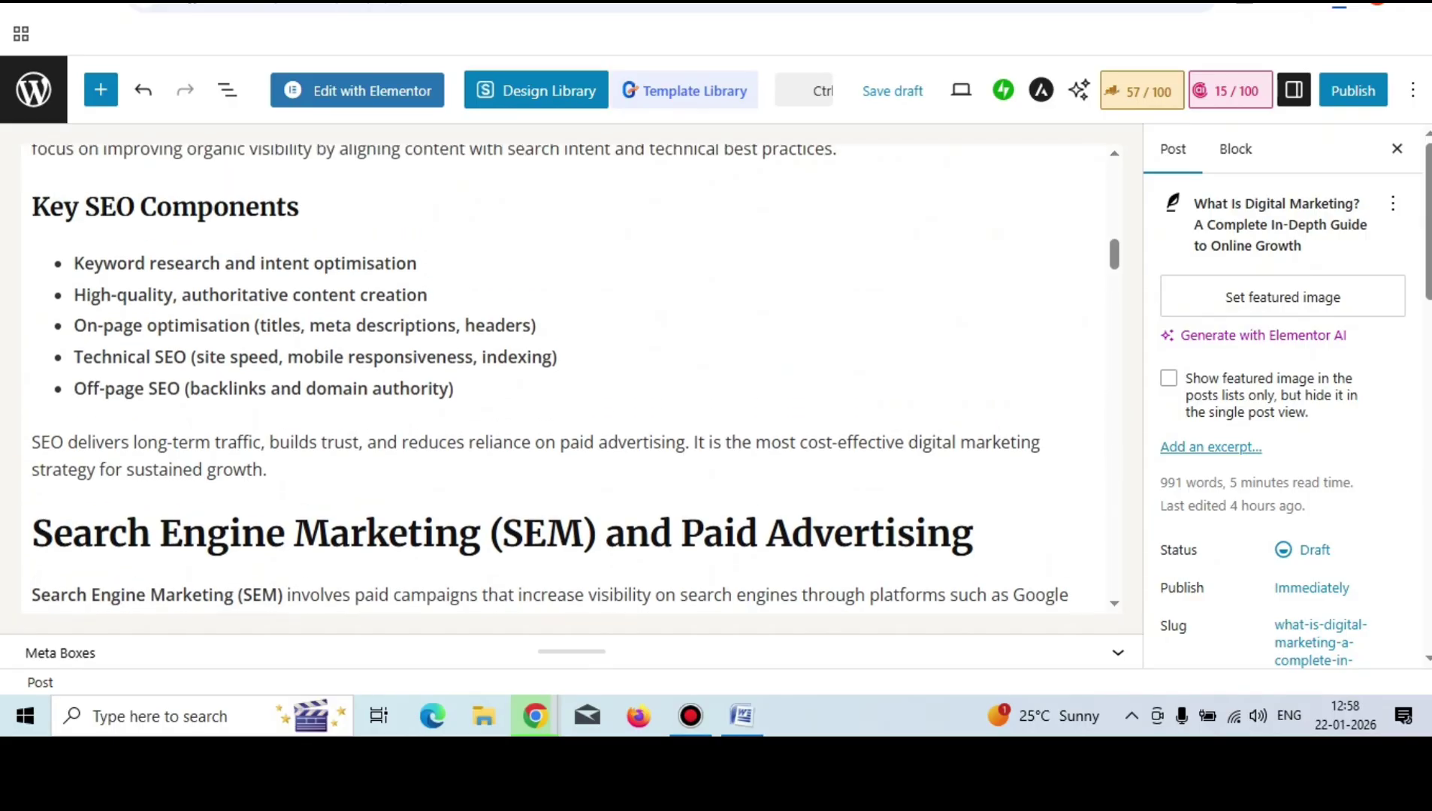
pyautogui.scroll(4, 563, 375)
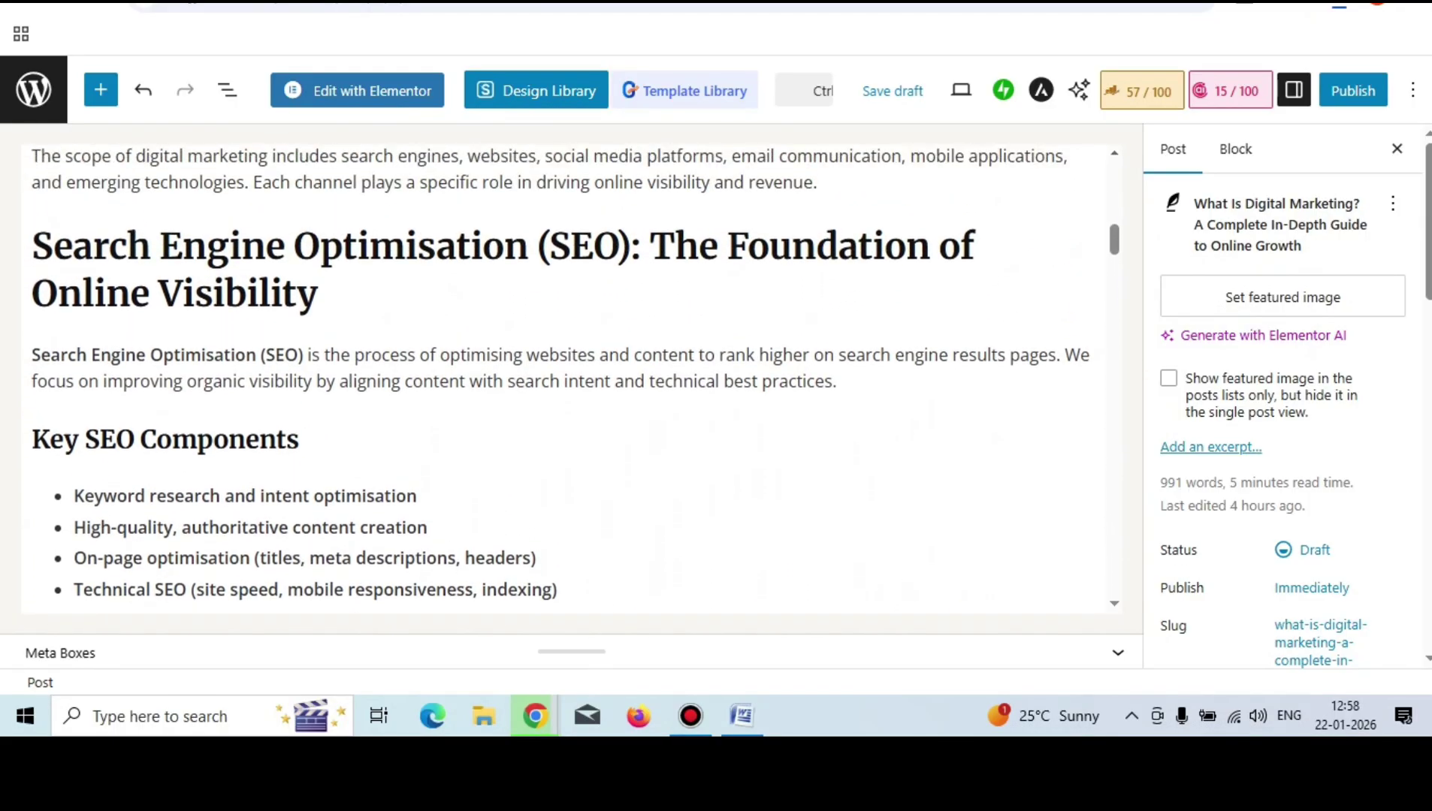
pyautogui.scroll(1, 563, 376)
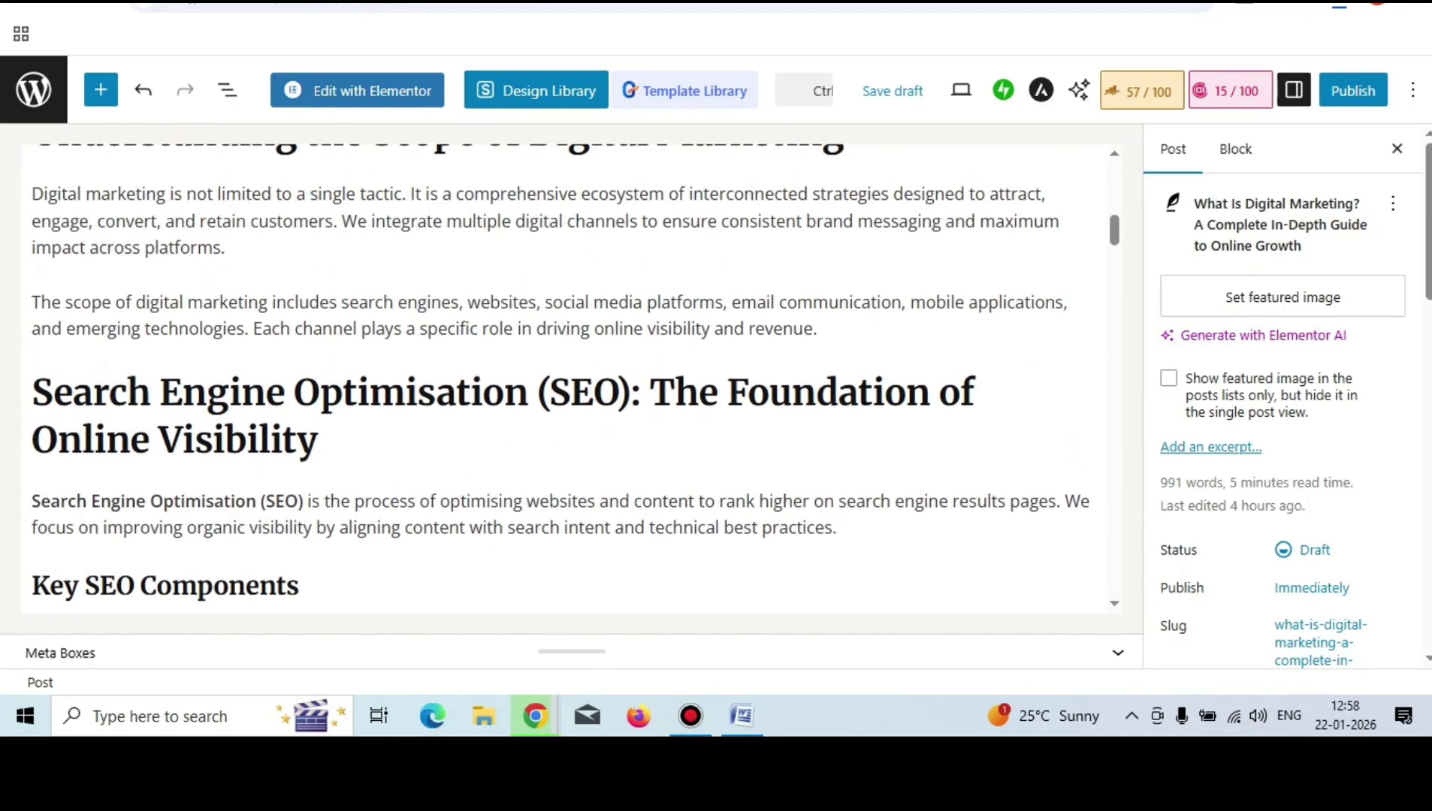
pyautogui.scroll(6, 563, 375)
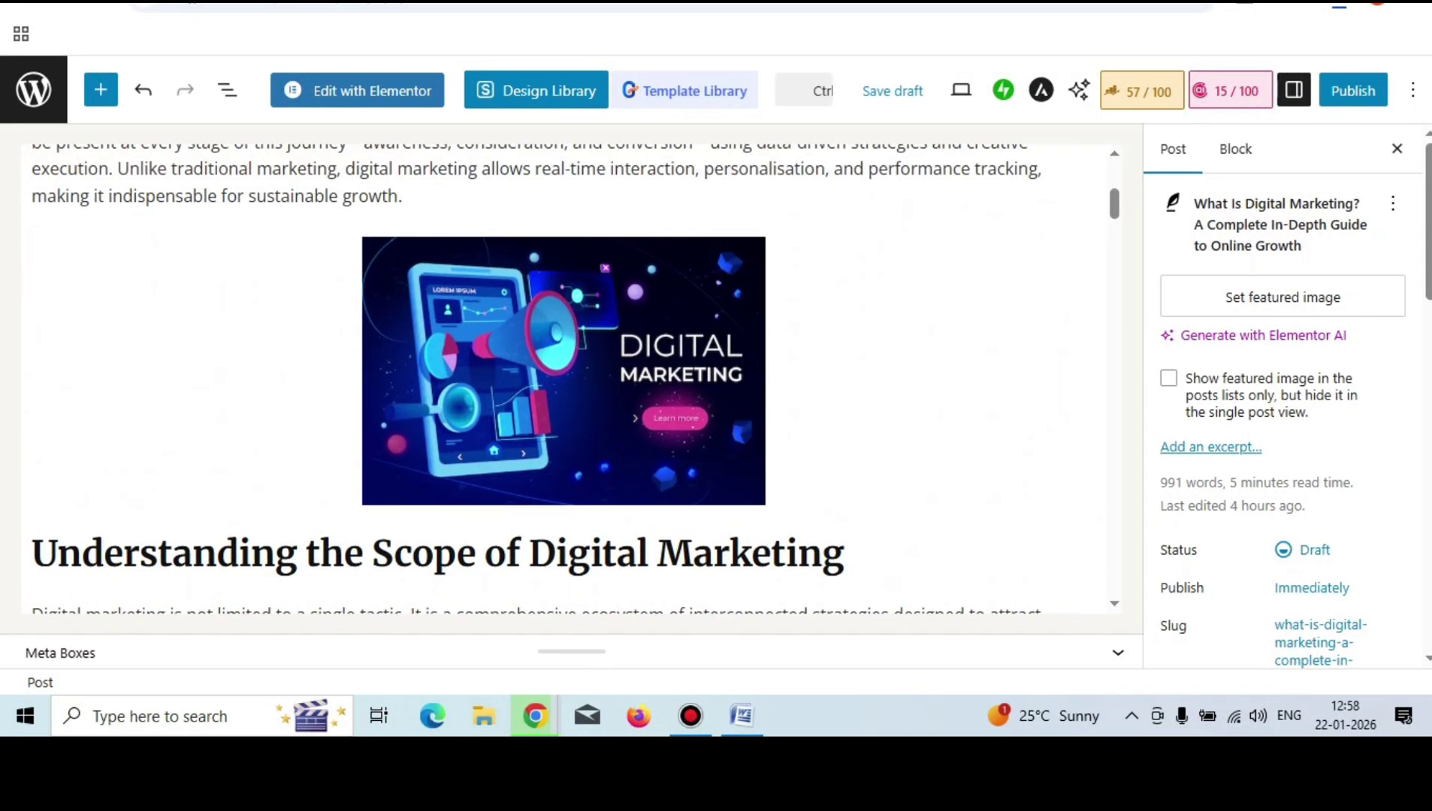
# Check the heading levels of "Understanding the Scope of Digital Marketing" and "Search Engine Optimisation (SEO): The Foundation of Online Visibility".
pyautogui.doubleClick(163, 553)
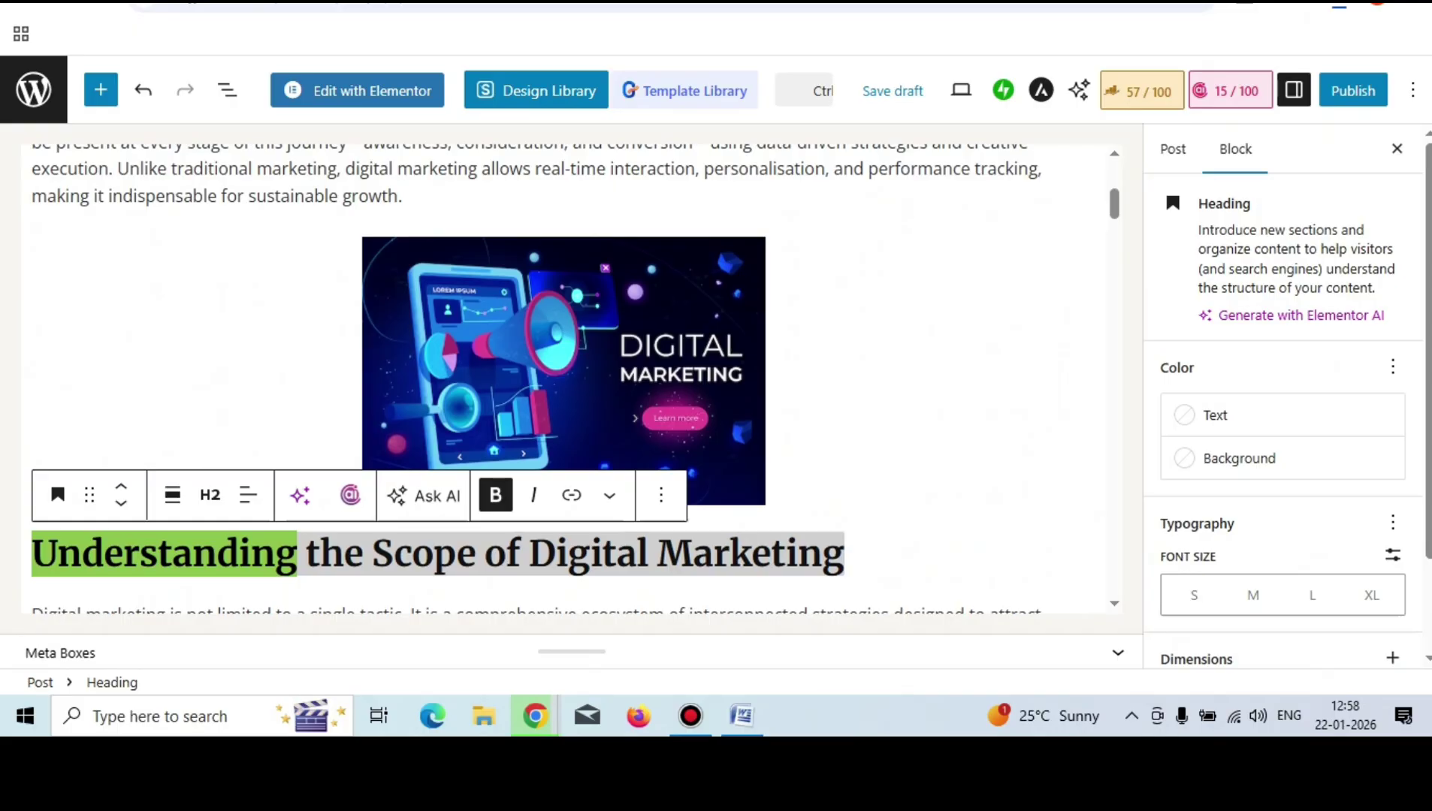
pyautogui.scroll(-5, 564, 376)
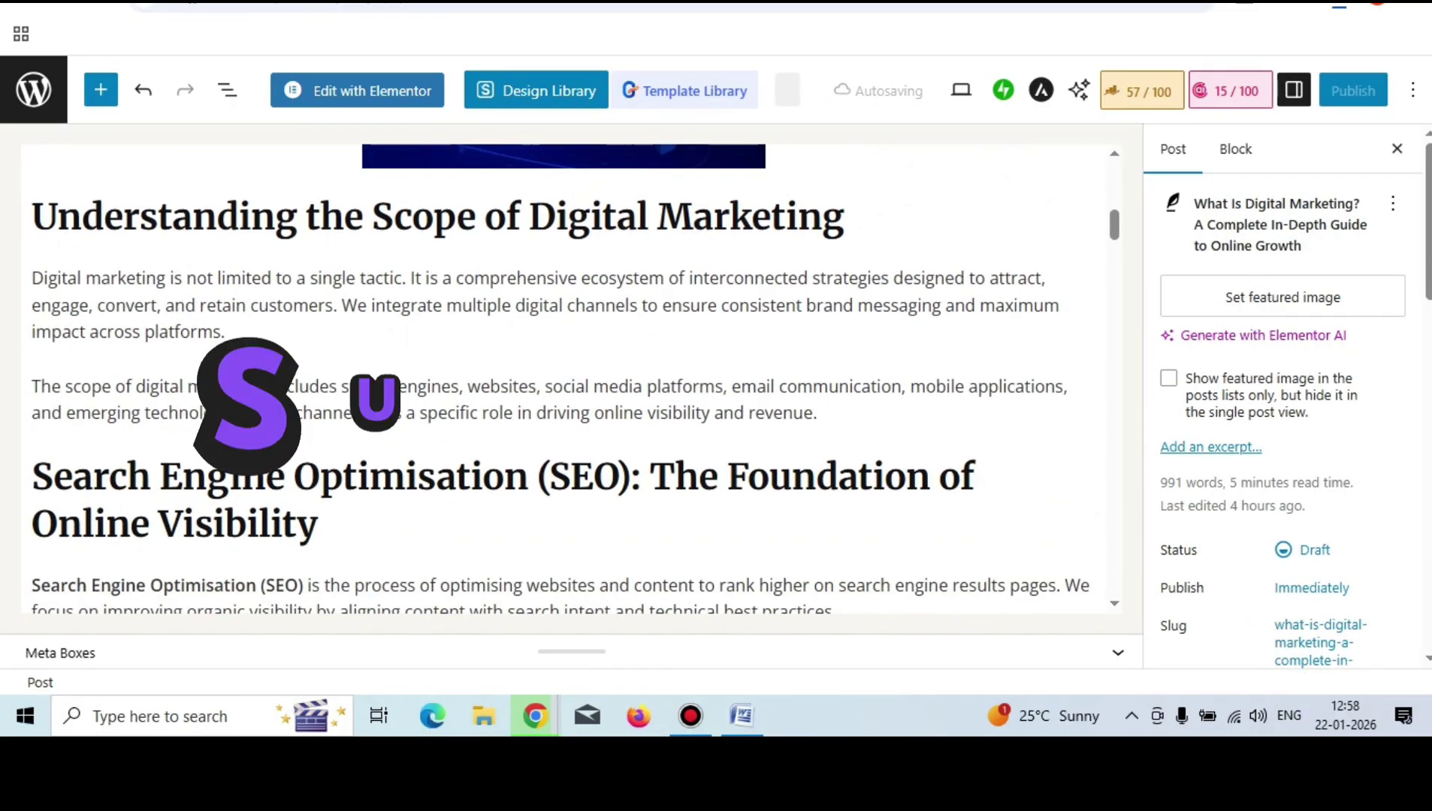
pyautogui.tripleClick(172, 523)
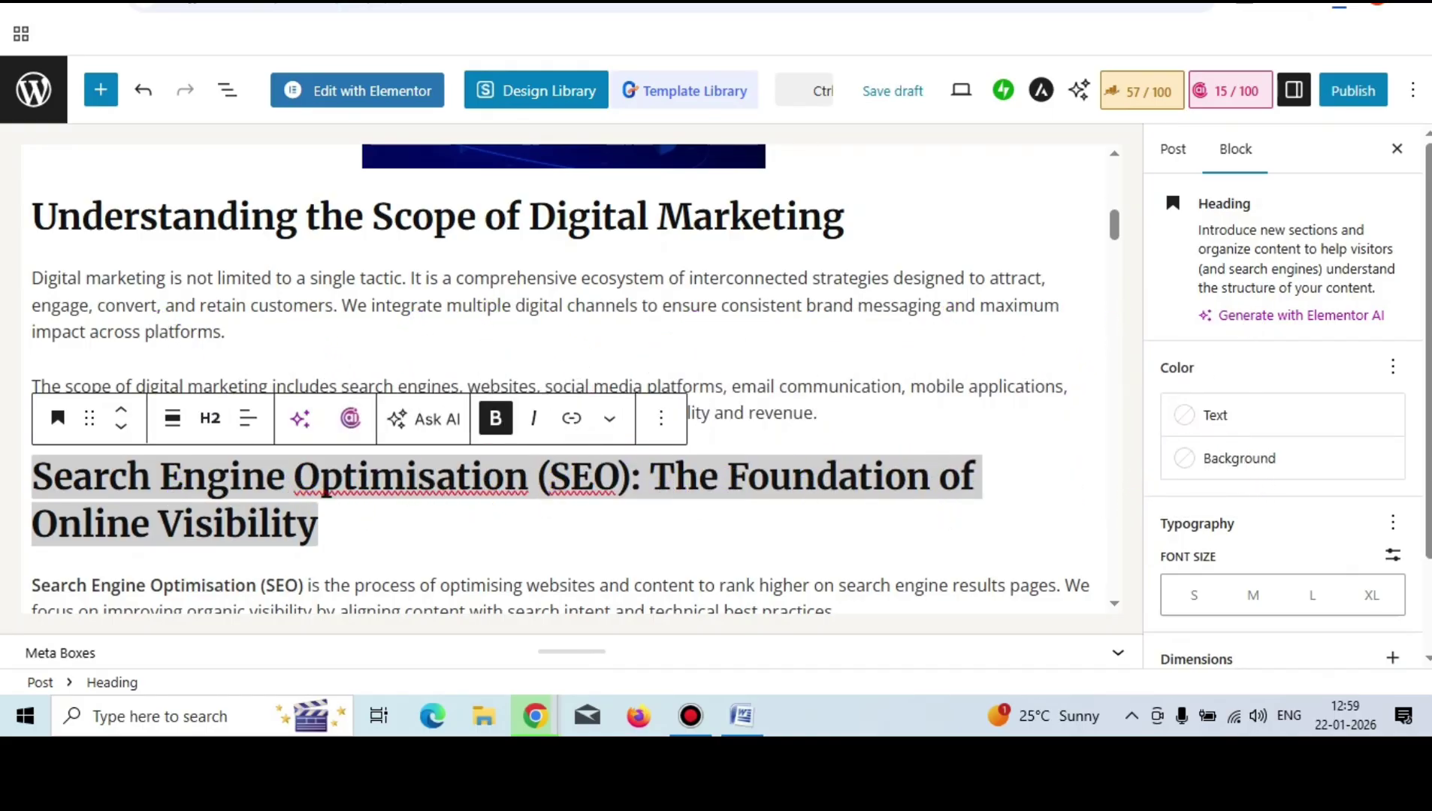
pyautogui.click(418, 478)
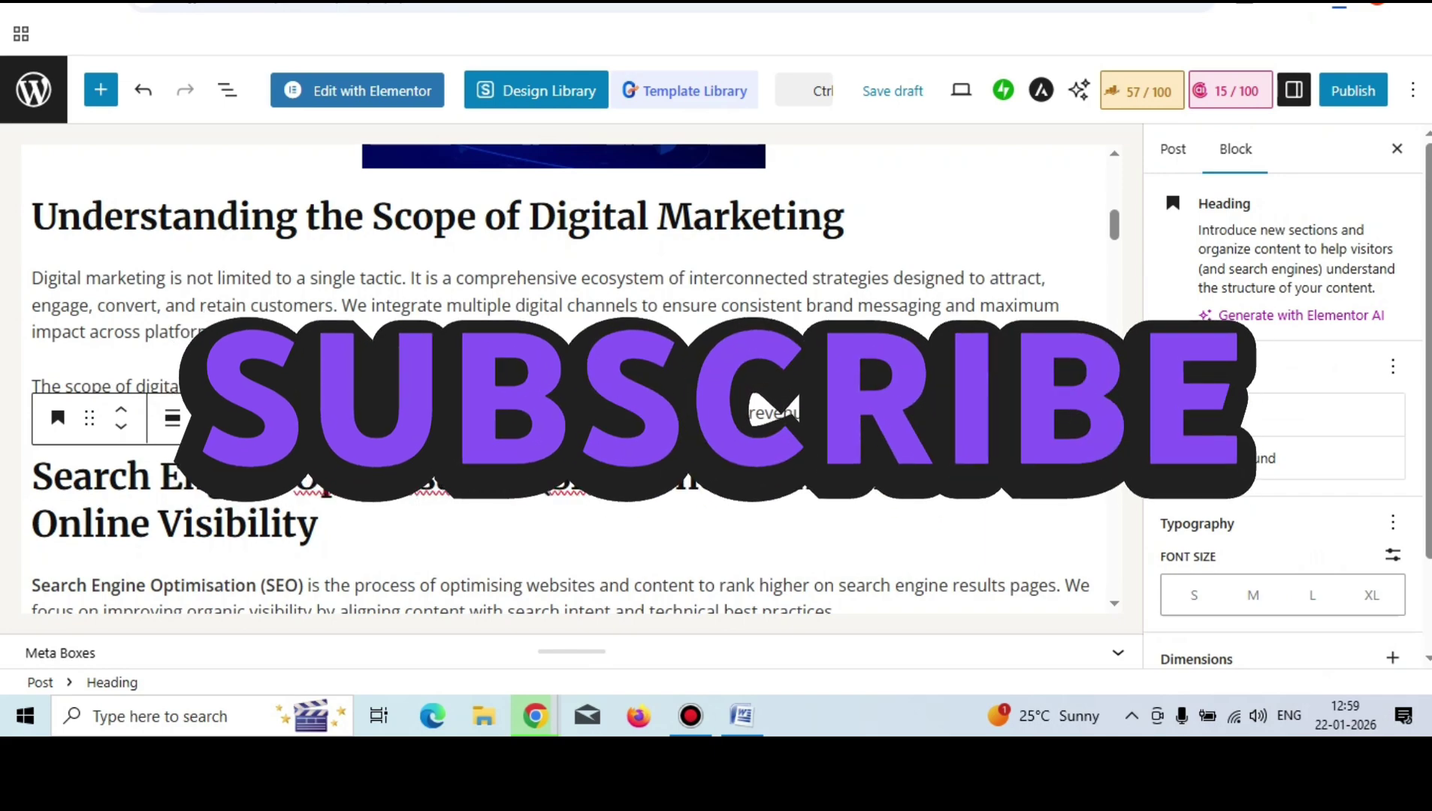
pyautogui.hotkey('ctrl', 'a')
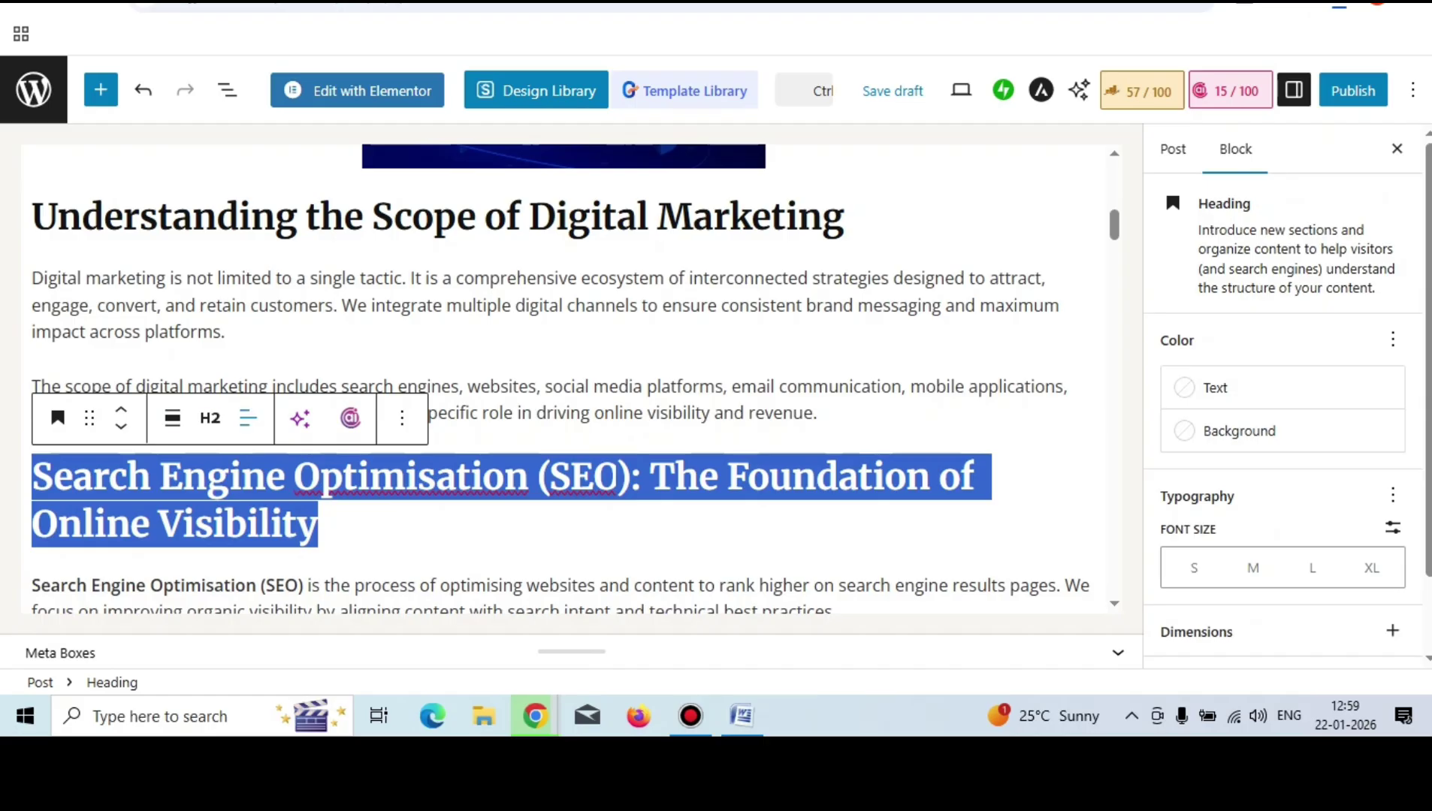
pyautogui.press('Right')
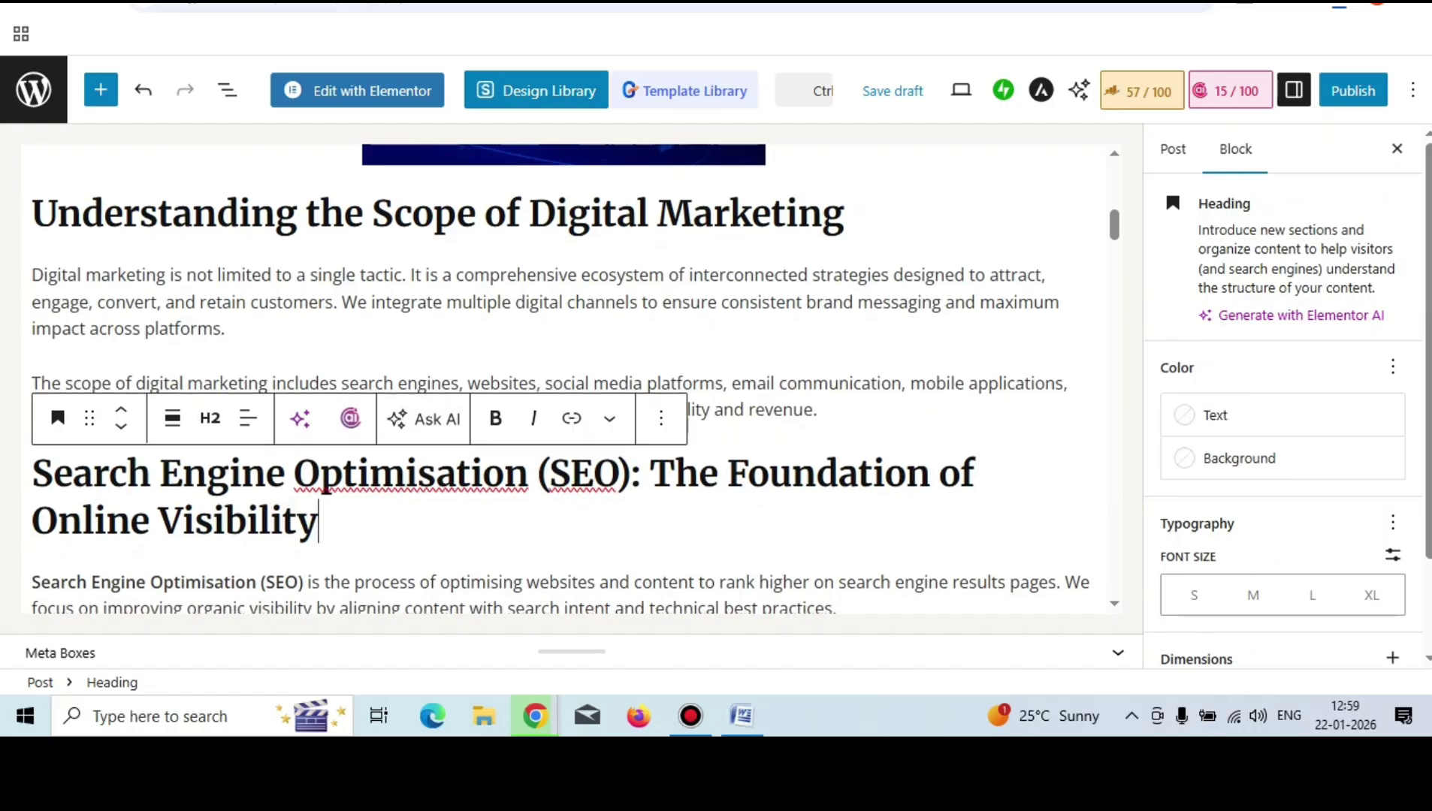
# Check the heading levels in the Search Engine Marketing (SEM) section and review the social media and email marketing sections.
pyautogui.scroll(-3, 325, 492)
pyautogui.scroll(-5, 571, 380)
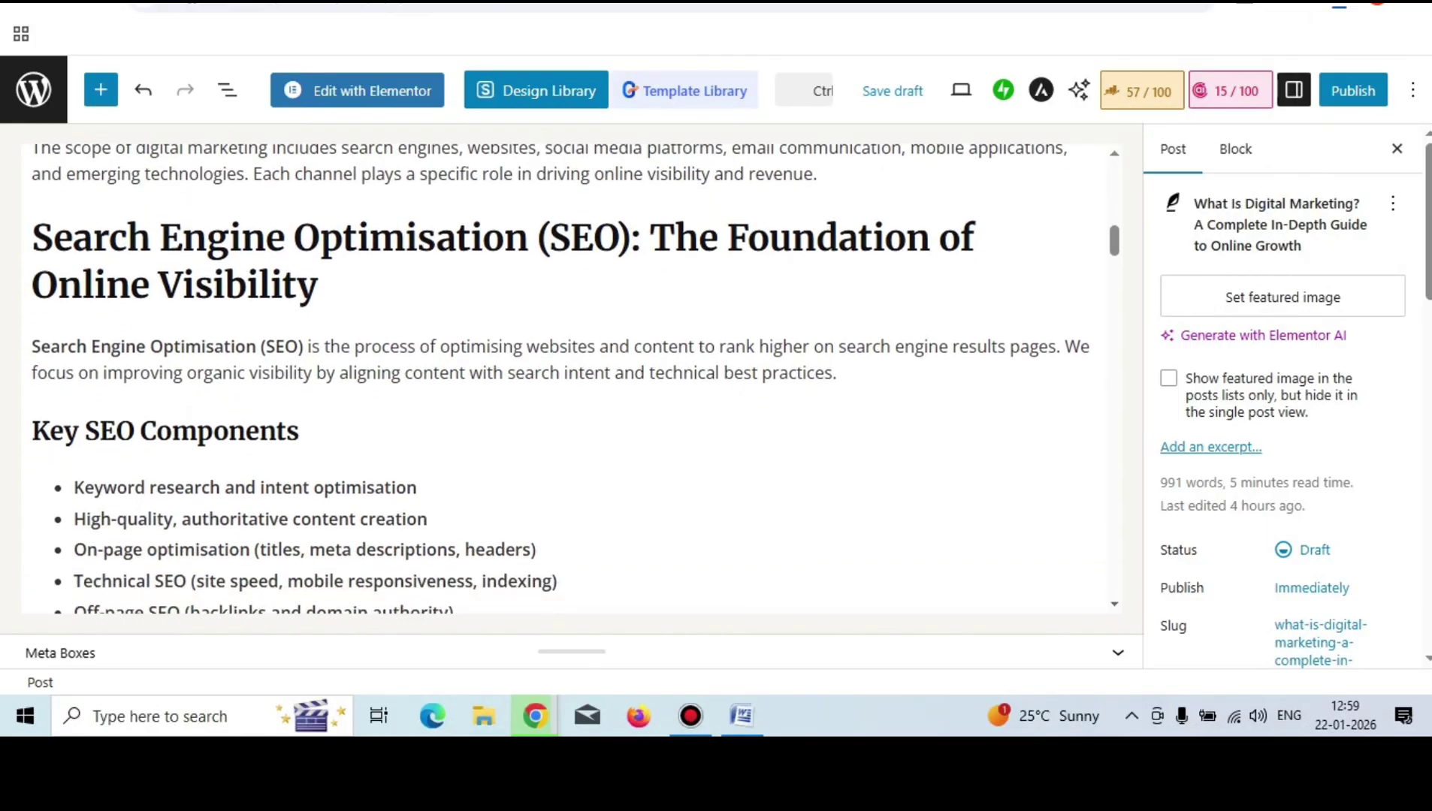
pyautogui.scroll(-2, 571, 380)
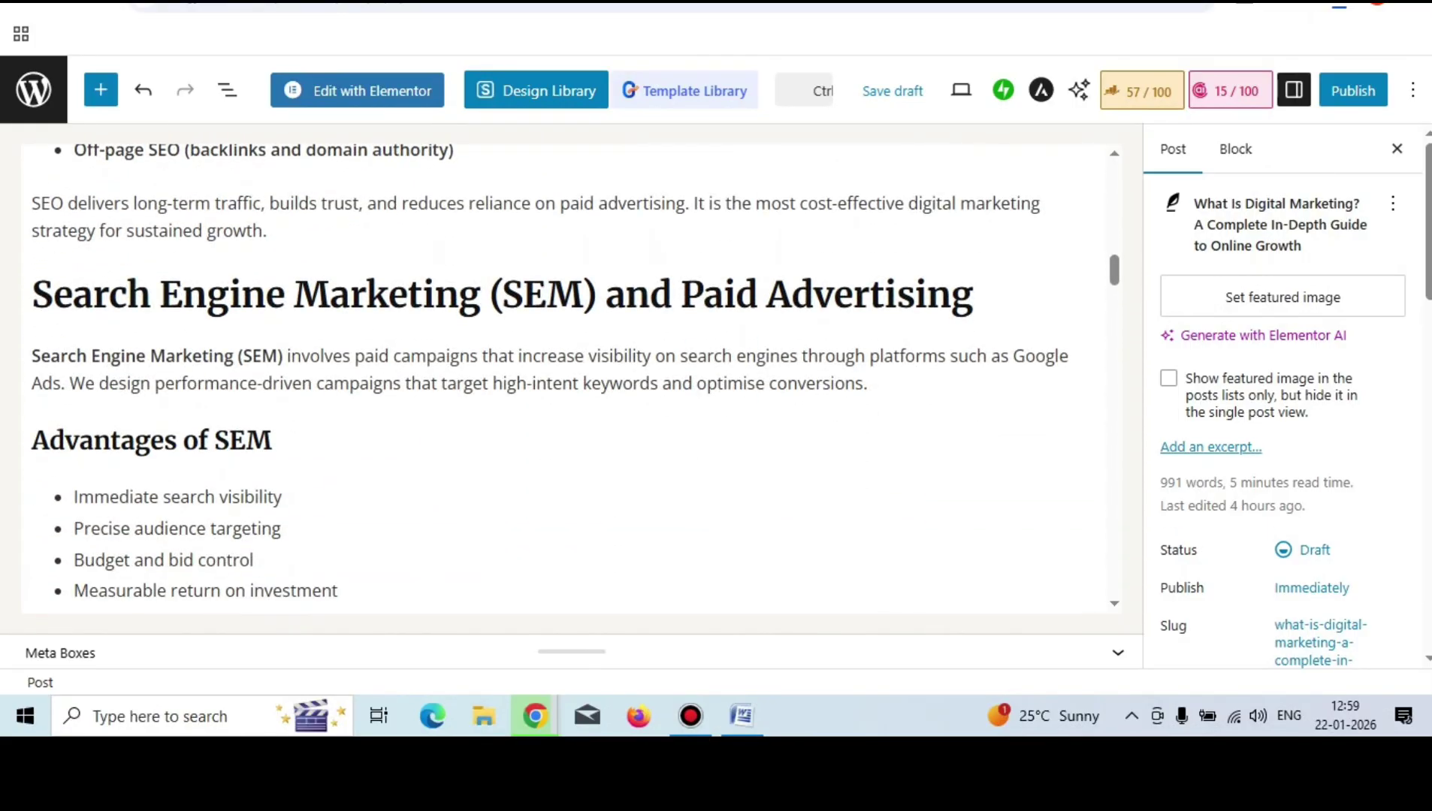
pyautogui.click(481, 295)
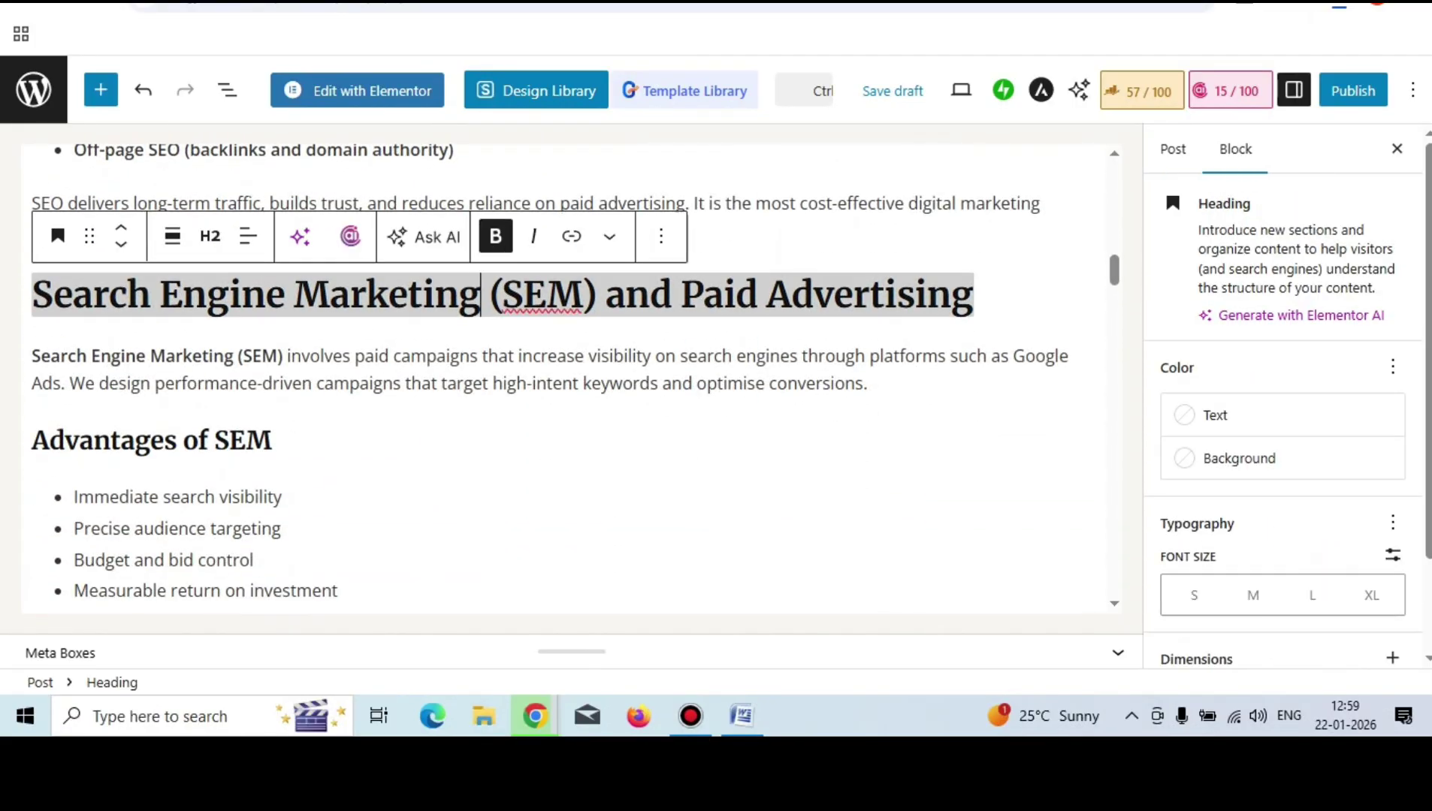
pyautogui.click(226, 544)
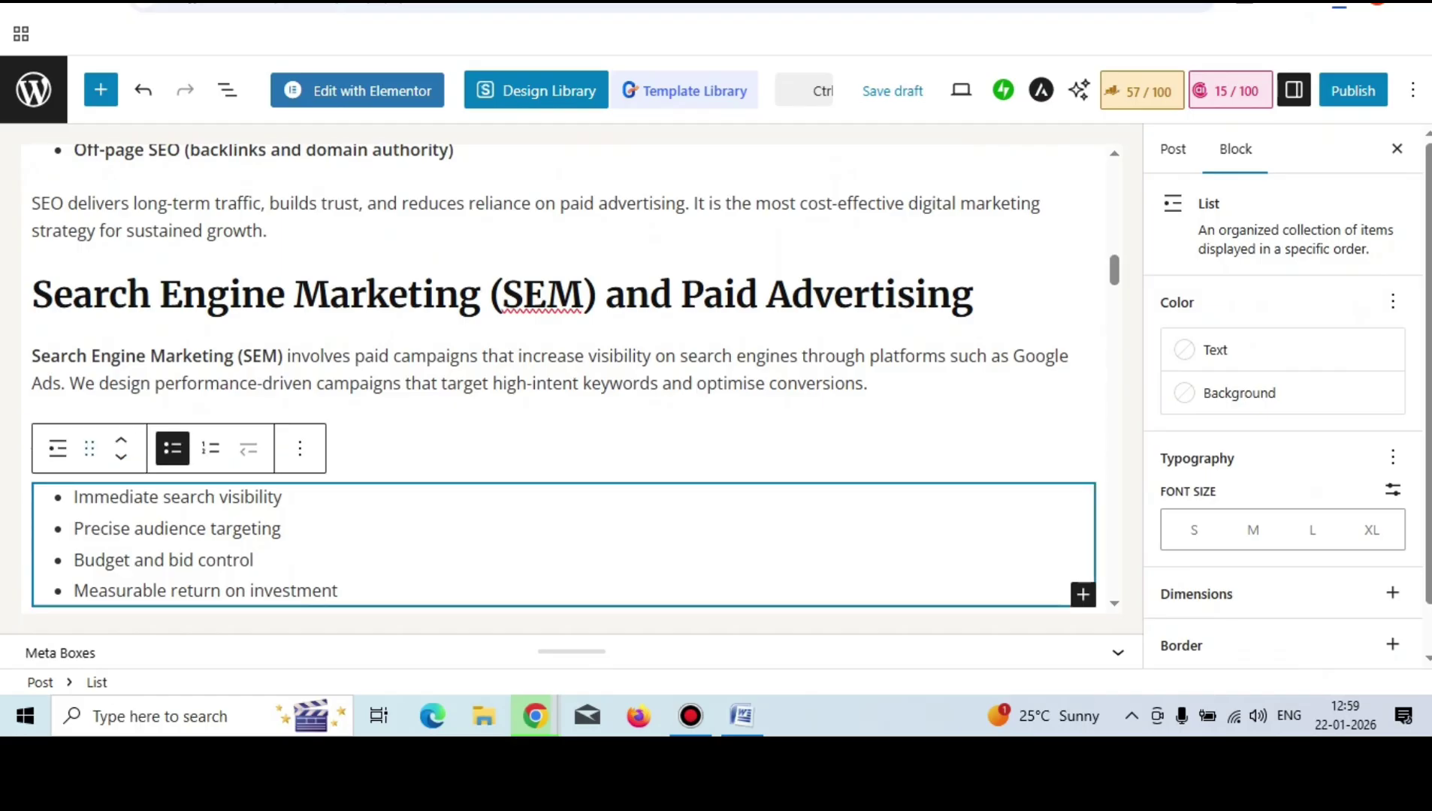
pyautogui.press('Up')
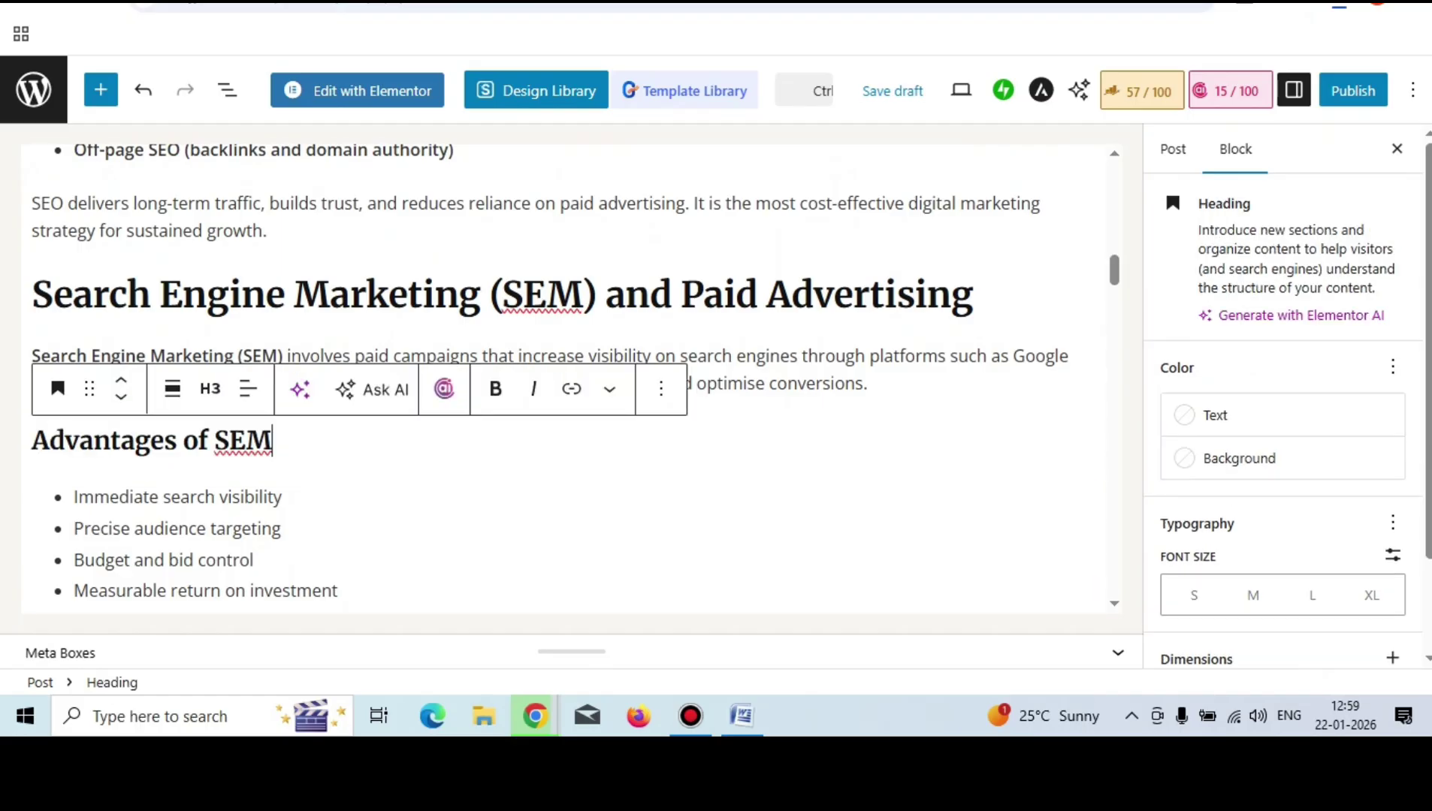
pyautogui.scroll(-1, 571, 379)
pyautogui.press('Escape')
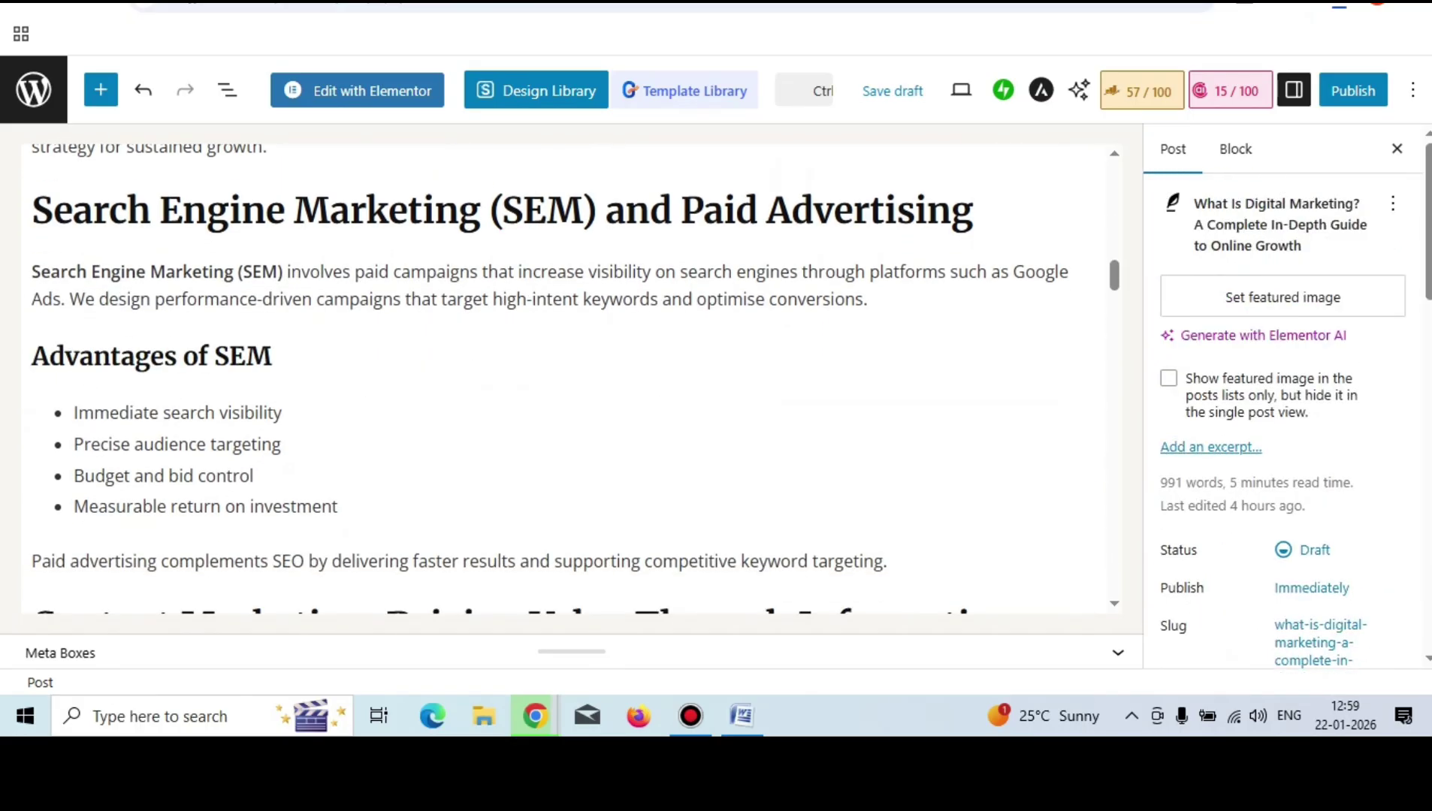
pyautogui.scroll(-14, 571, 379)
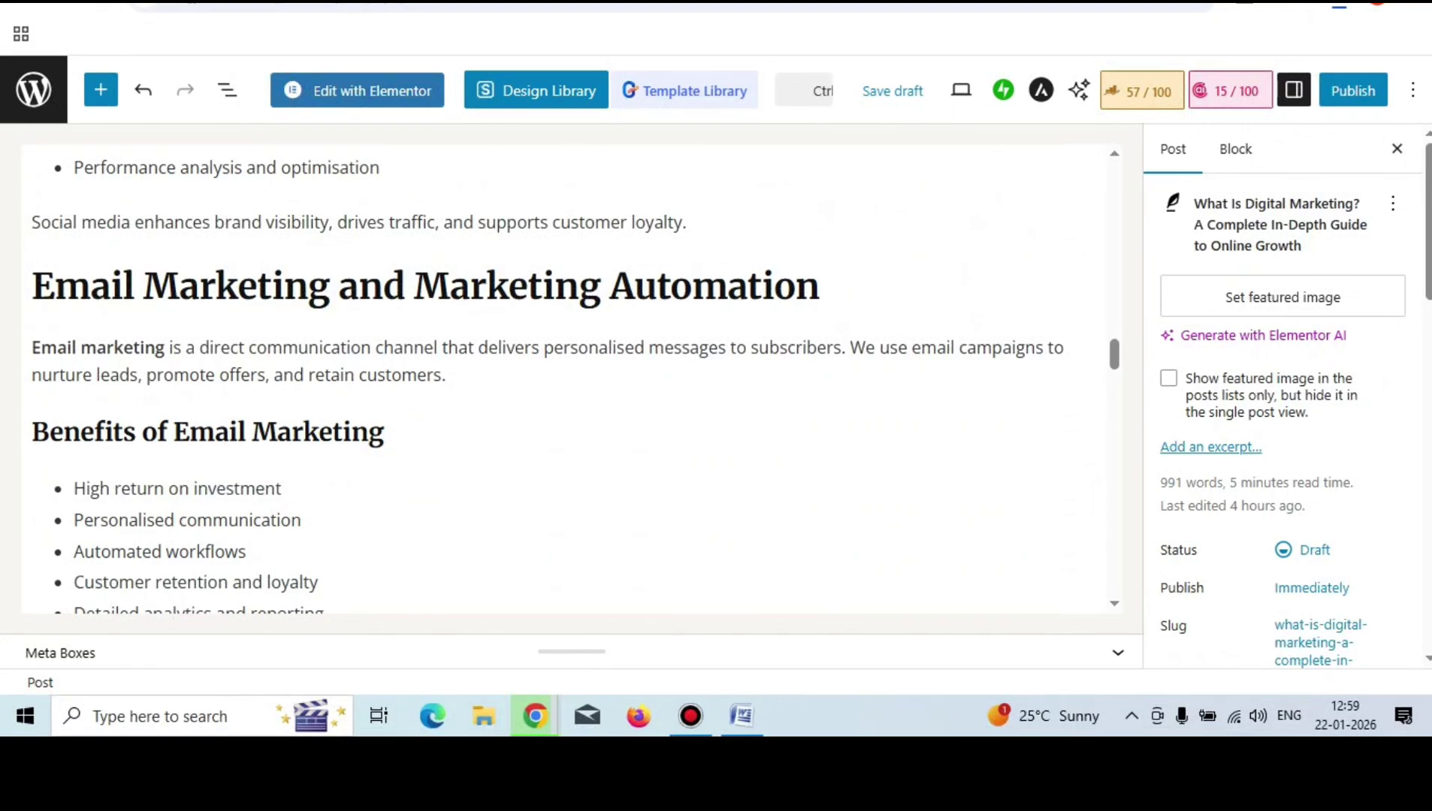
pyautogui.scroll(4, 571, 380)
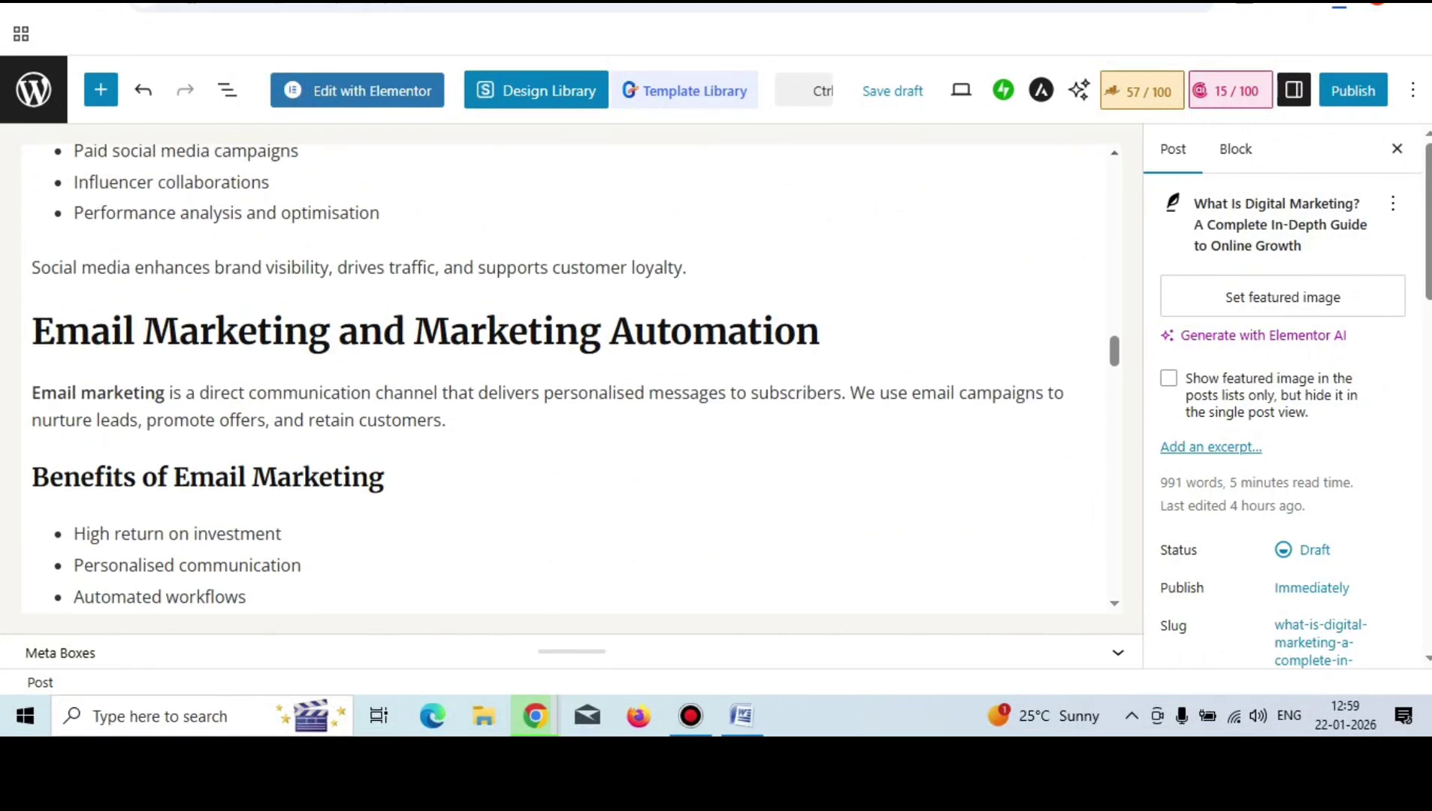
pyautogui.scroll(3, 571, 379)
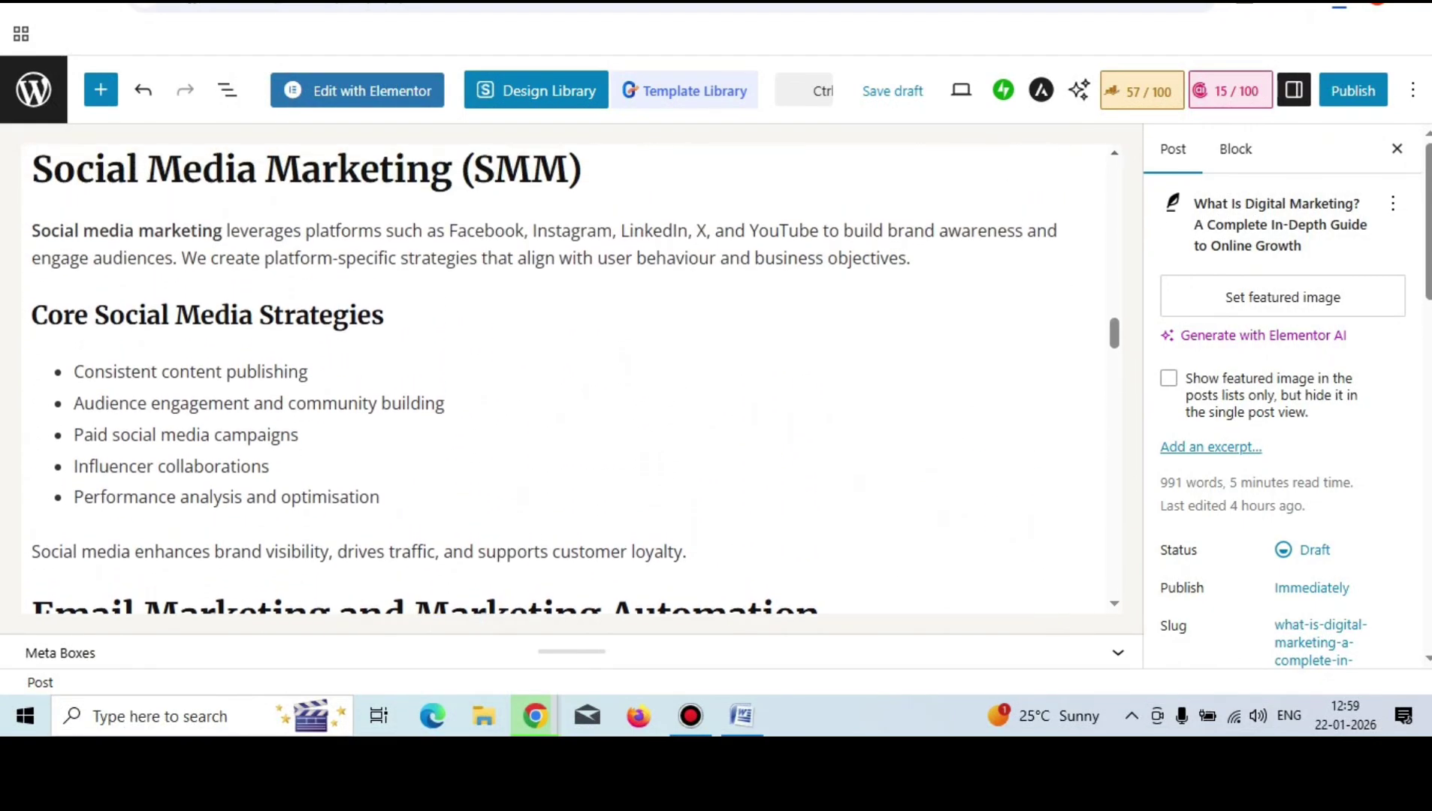
# Examine the block and inline formatting options of the "High-quality content improves SEO performance" paragraph above Social Media Marketing (SMM).
pyautogui.scroll(1, 571, 380)
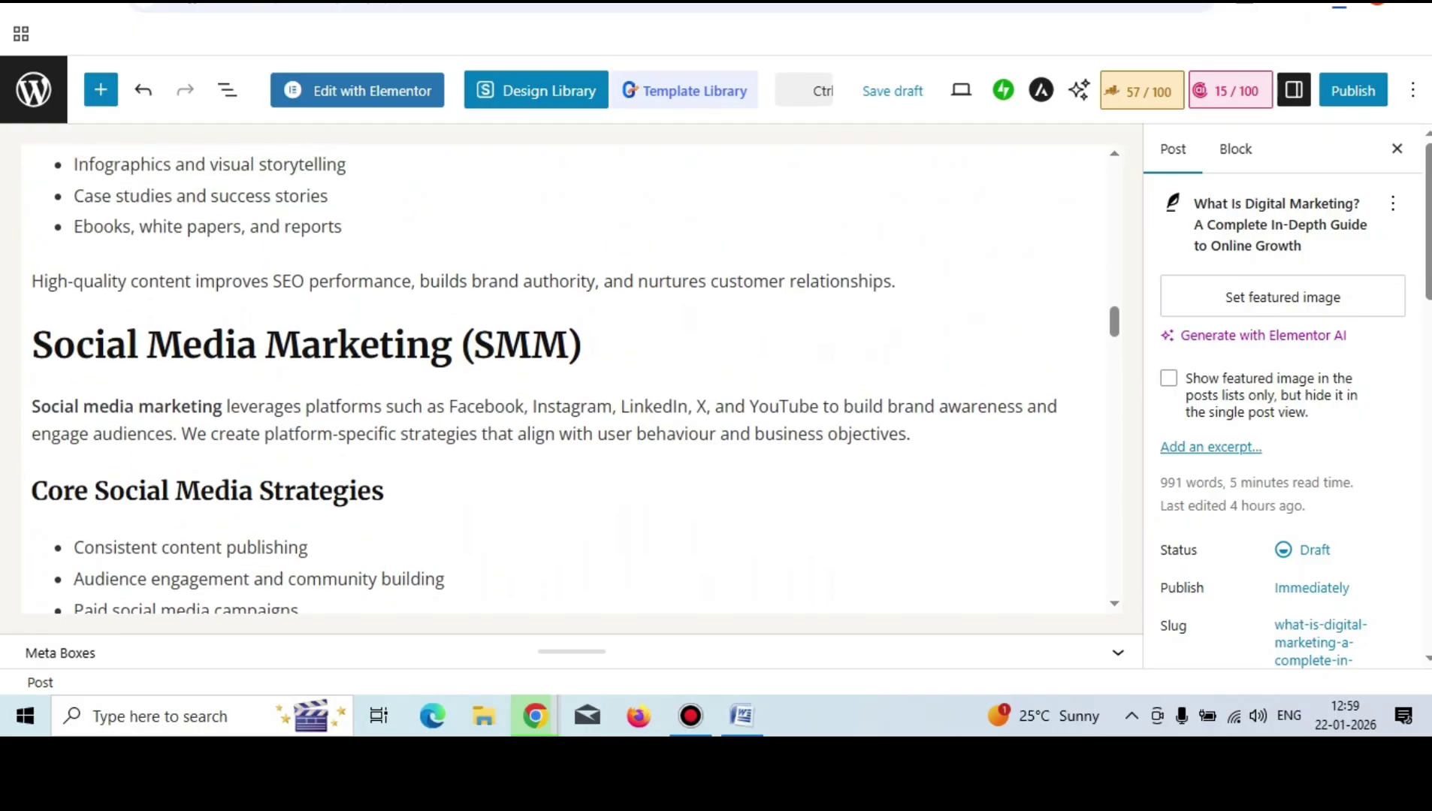
pyautogui.click(894, 281)
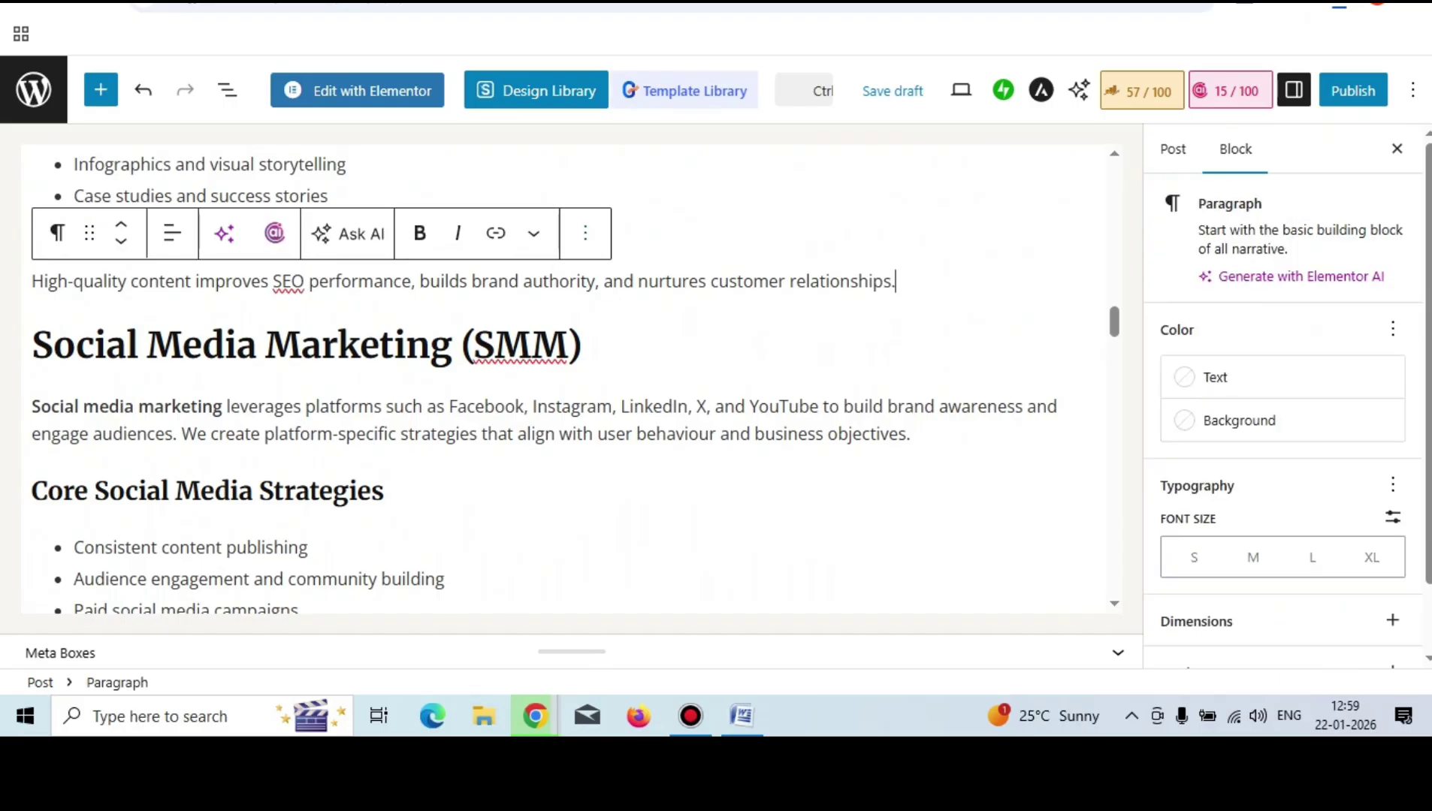
pyautogui.click(585, 232)
pyautogui.press('Escape')
pyautogui.press('Left')
pyautogui.press('Return')
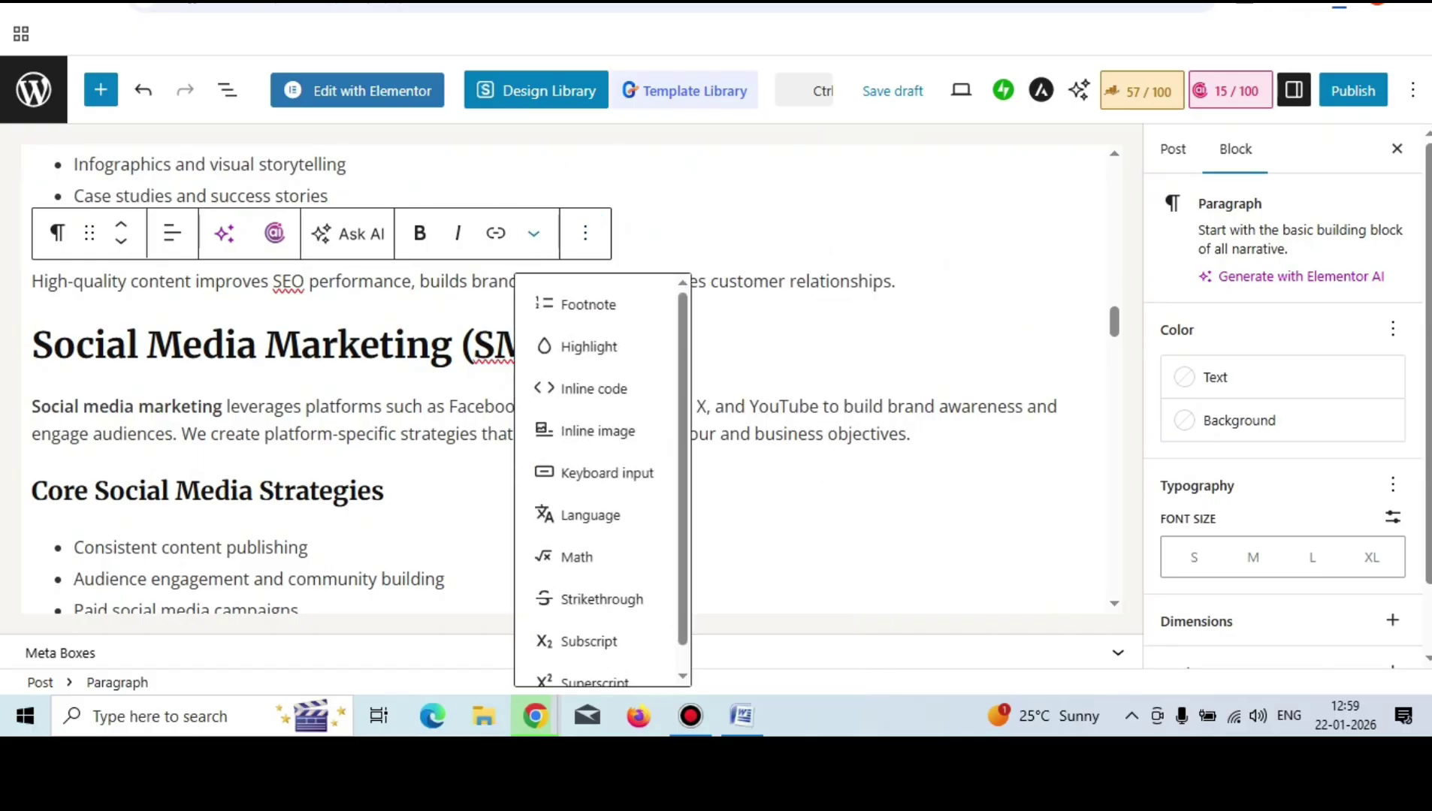
pyautogui.click(342, 226)
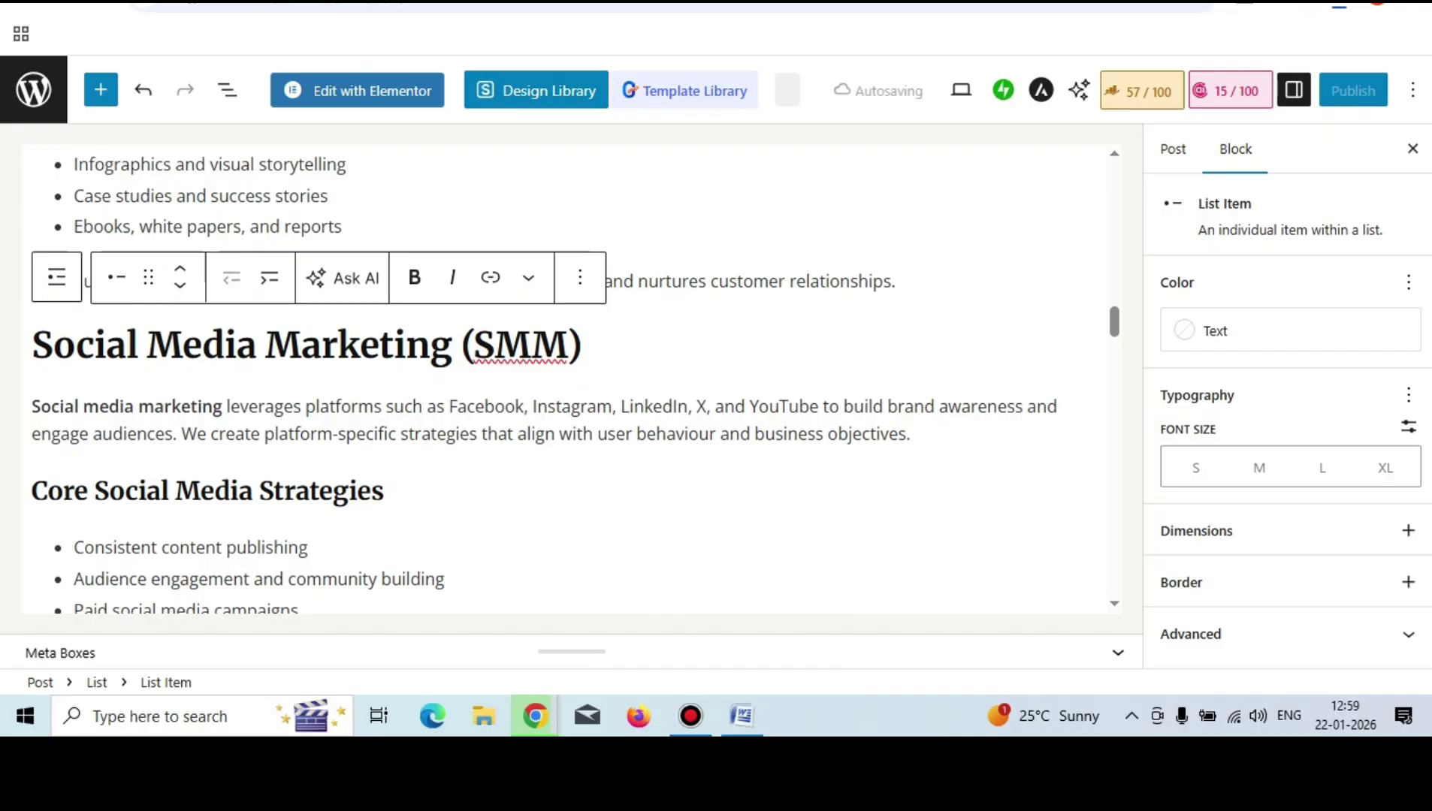
pyautogui.press('Escape')
# Review the article from the Content Marketing section up to the digital marketing image and the heading directly below it.
pyautogui.scroll(1, 571, 375)
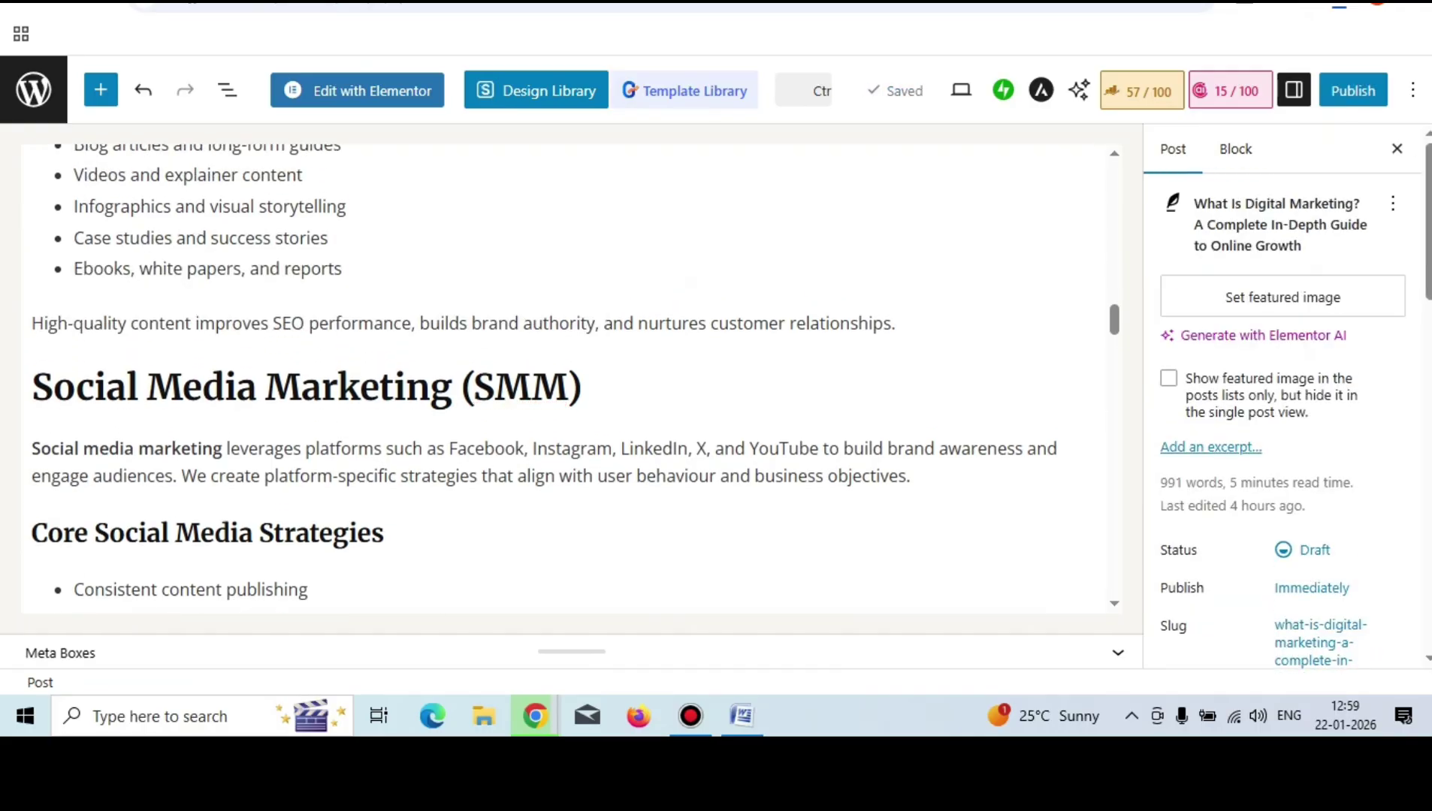
pyautogui.scroll(3, 571, 380)
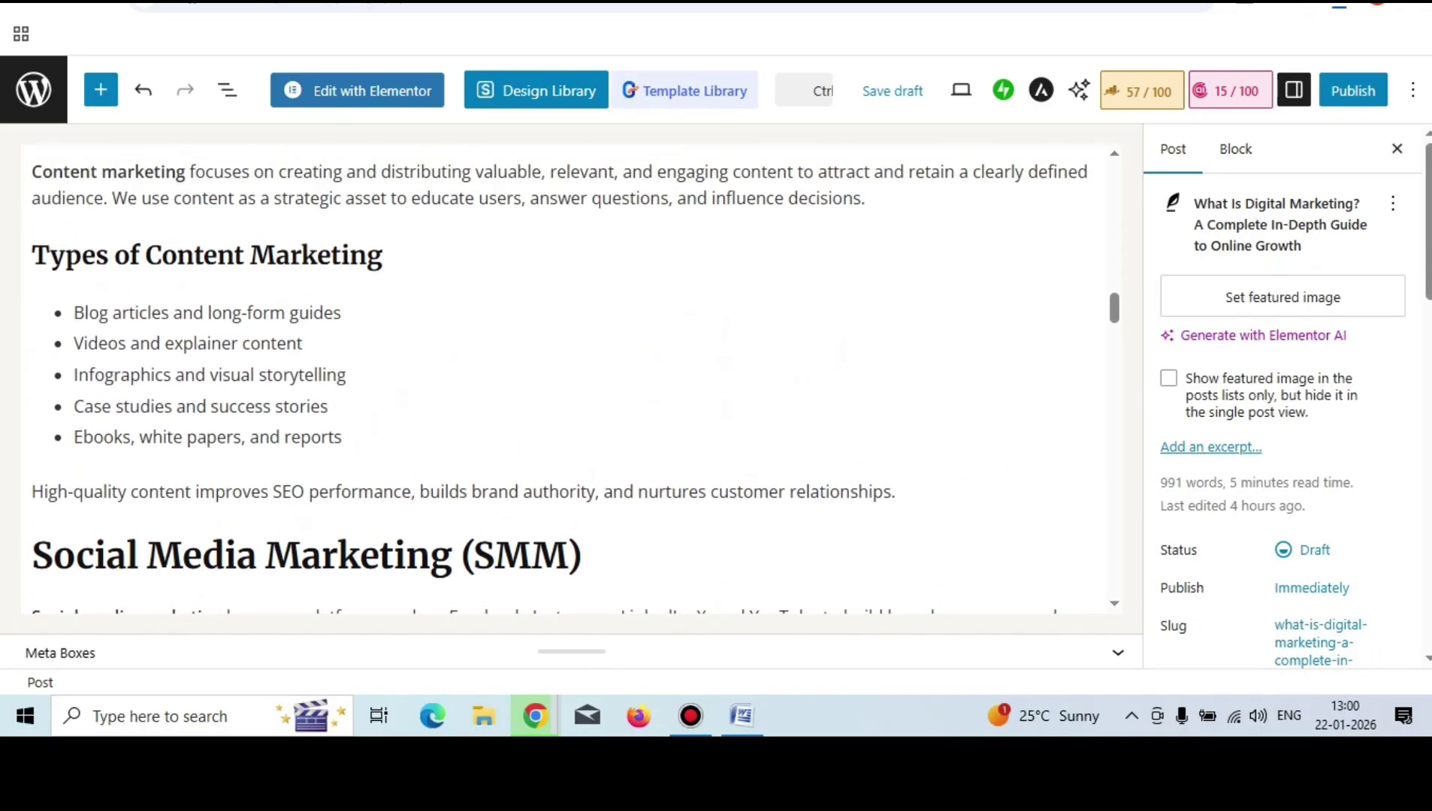
pyautogui.scroll(2, 571, 380)
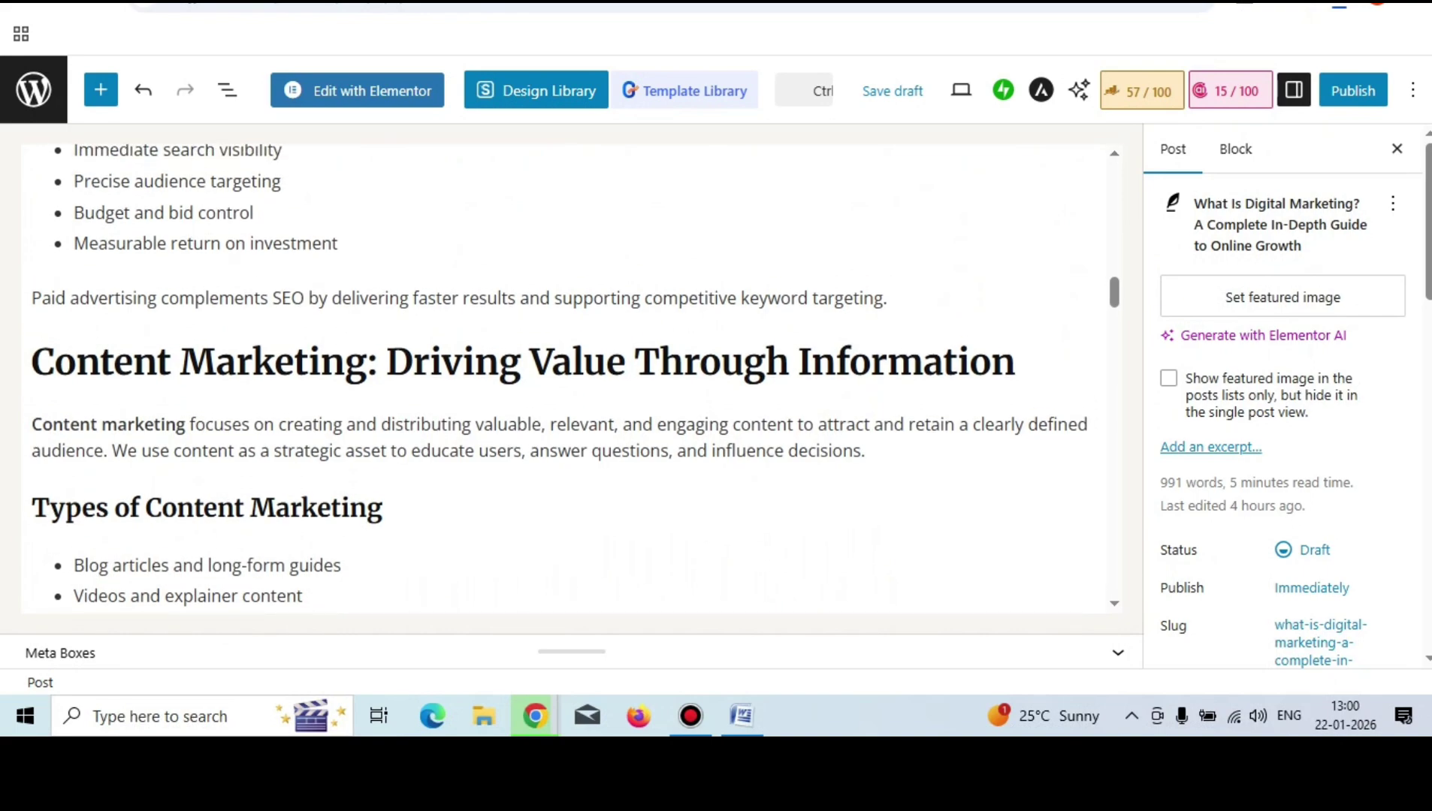
pyautogui.scroll(2, 571, 379)
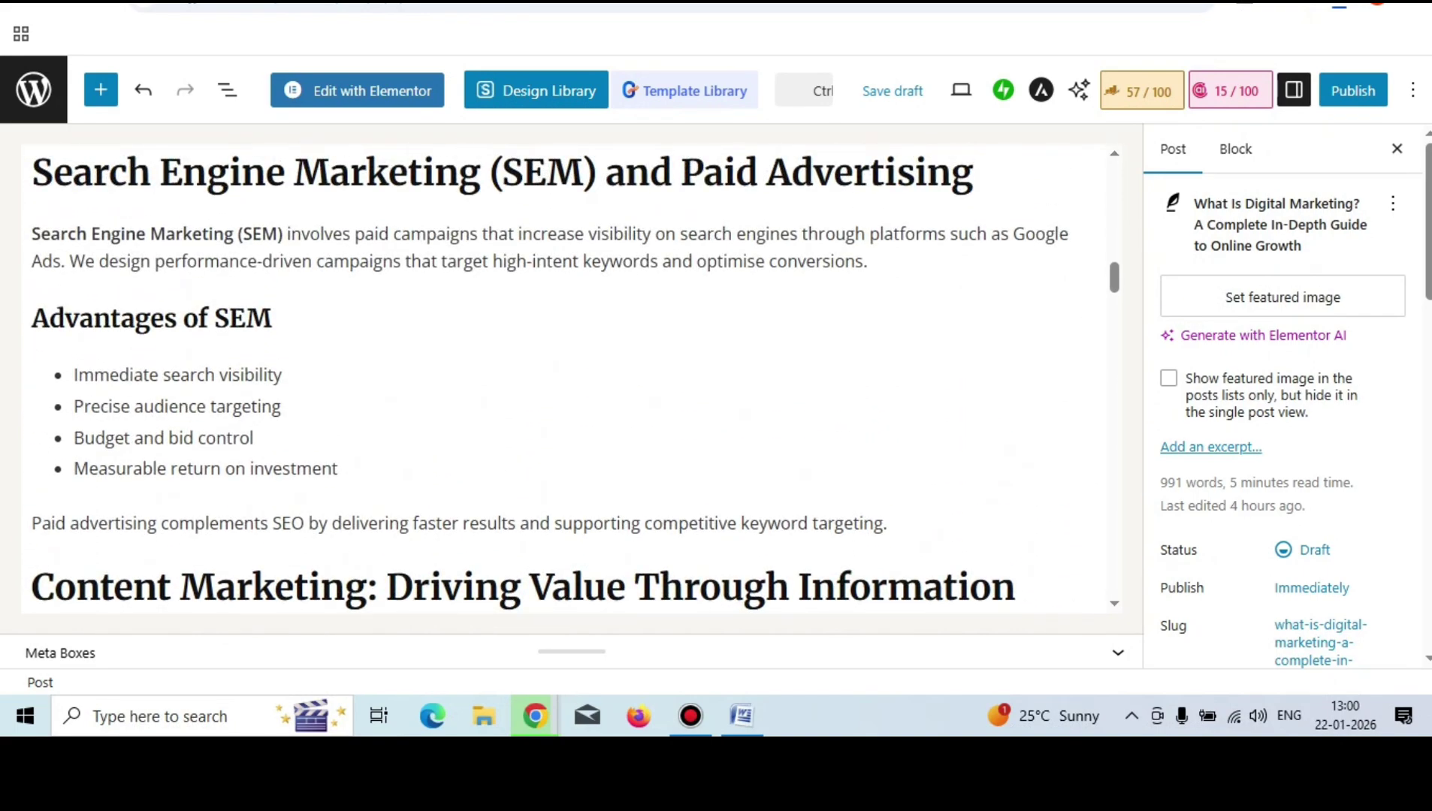
pyautogui.scroll(10, 571, 379)
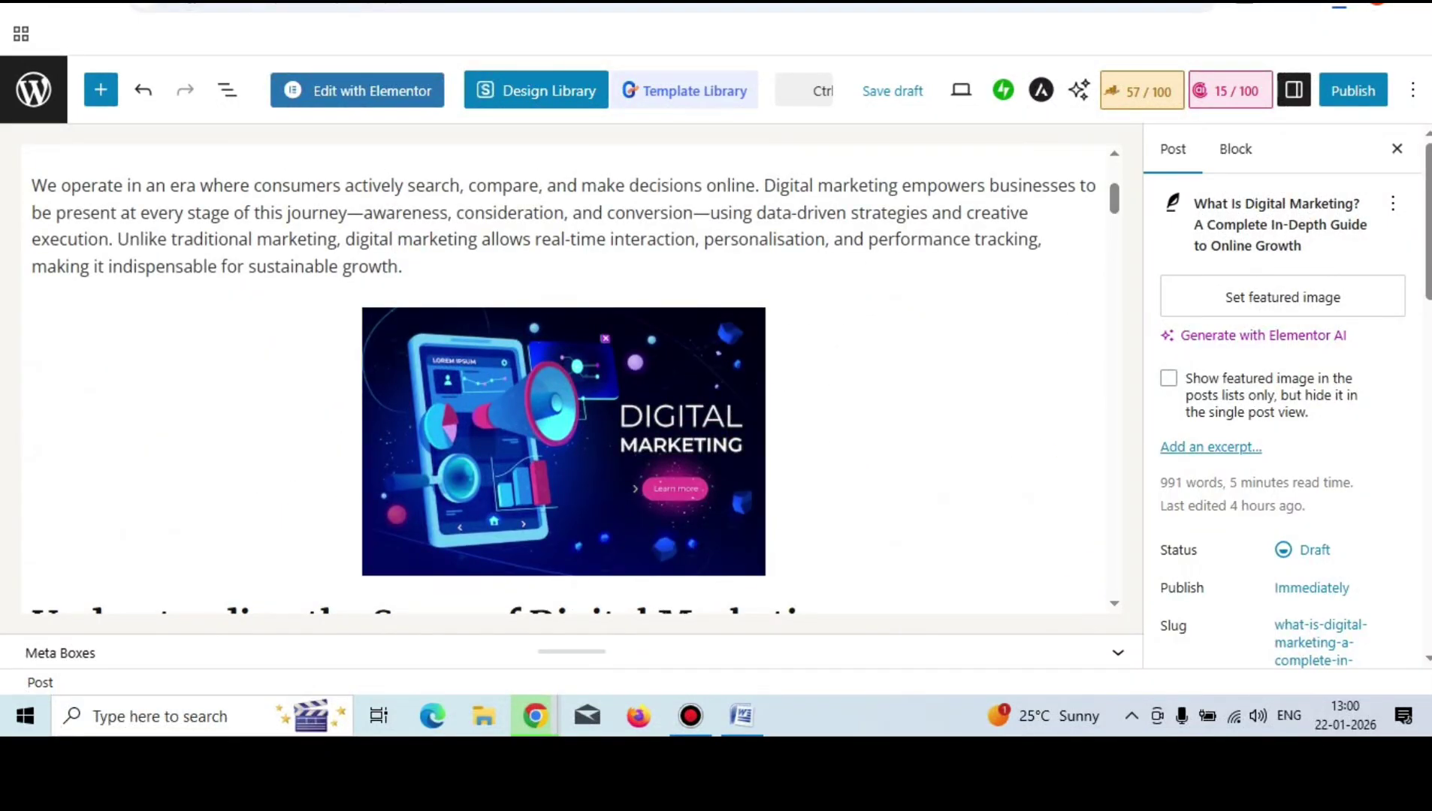
pyautogui.moveTo(563, 588)
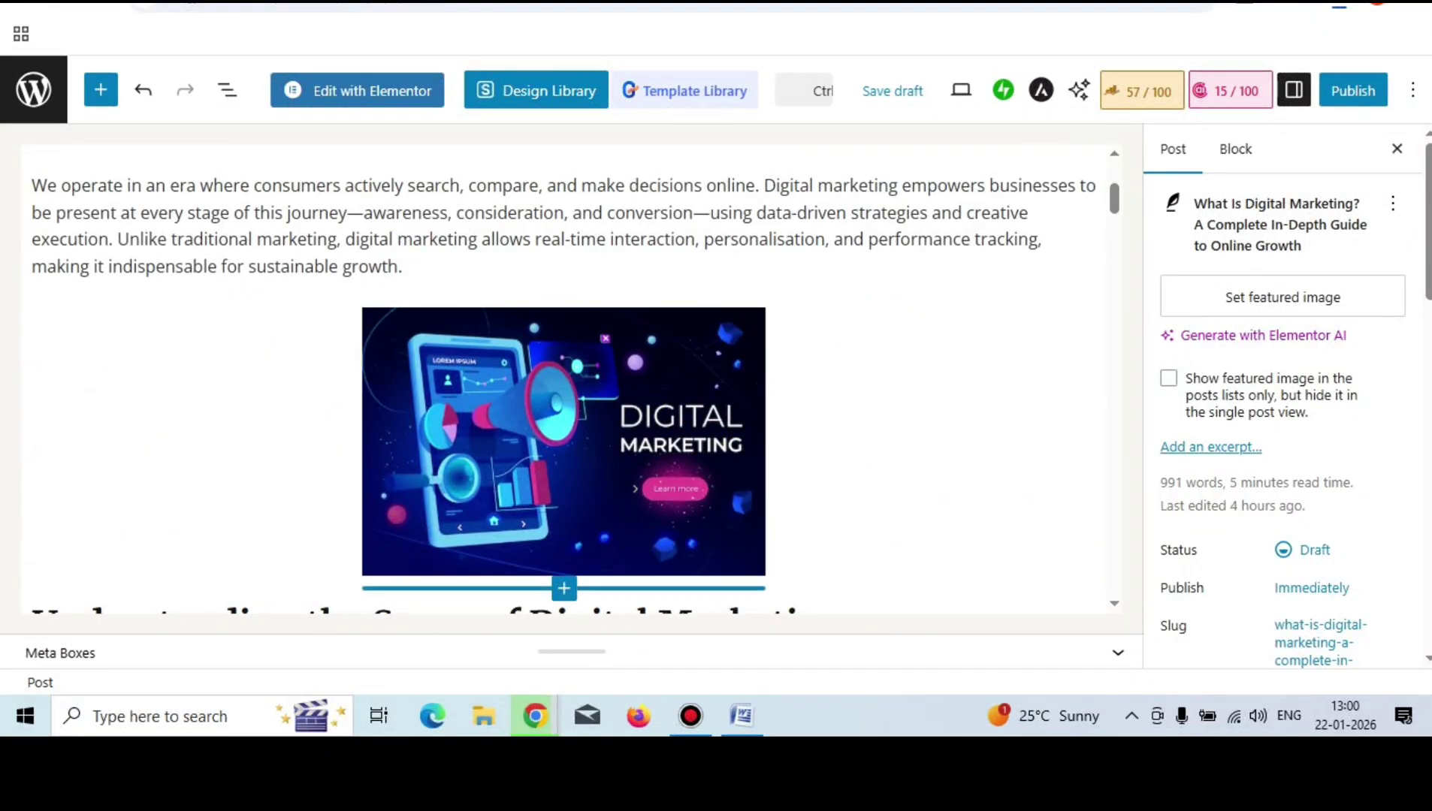
pyautogui.scroll(-3, 571, 380)
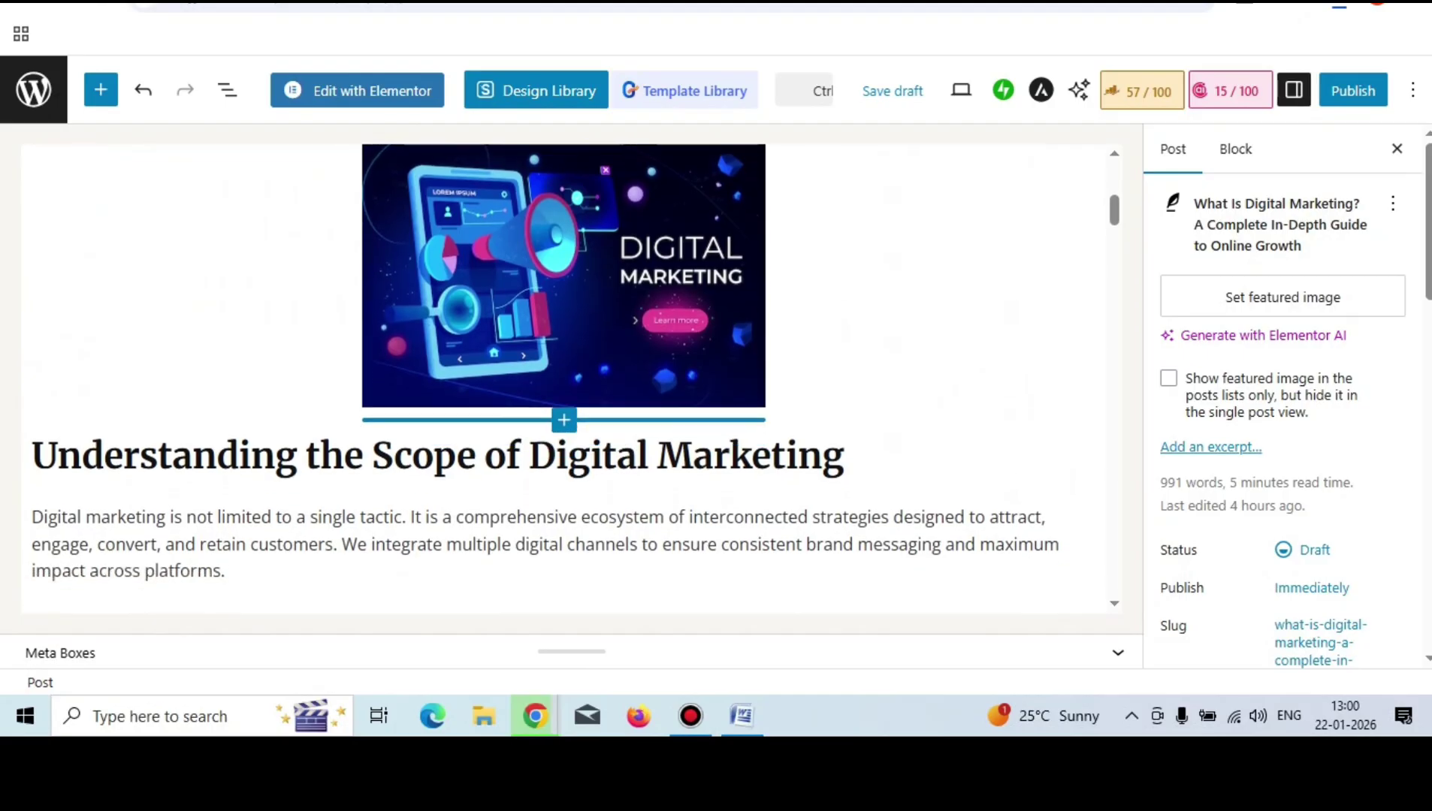
pyautogui.scroll(2, 564, 417)
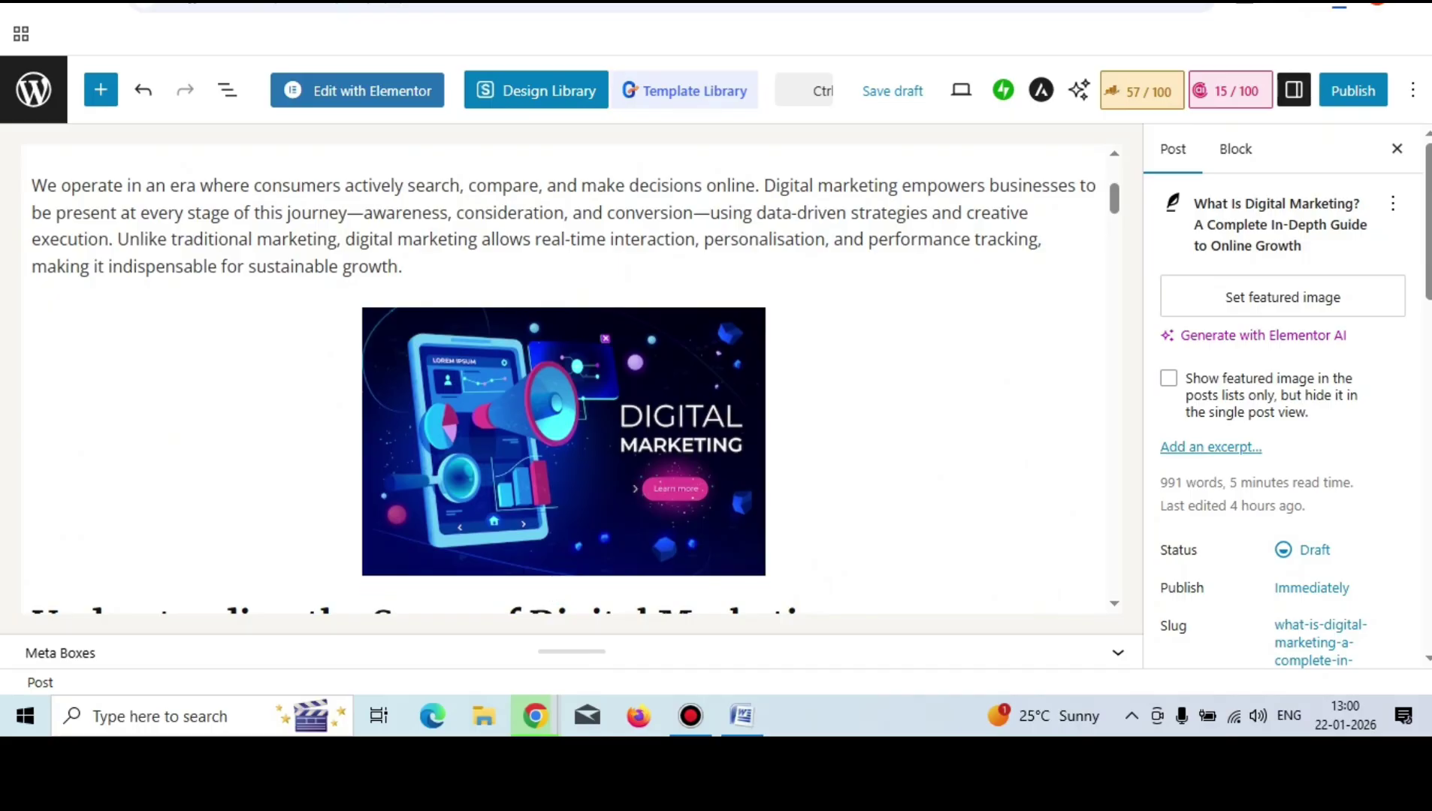
pyautogui.scroll(-4, 564, 376)
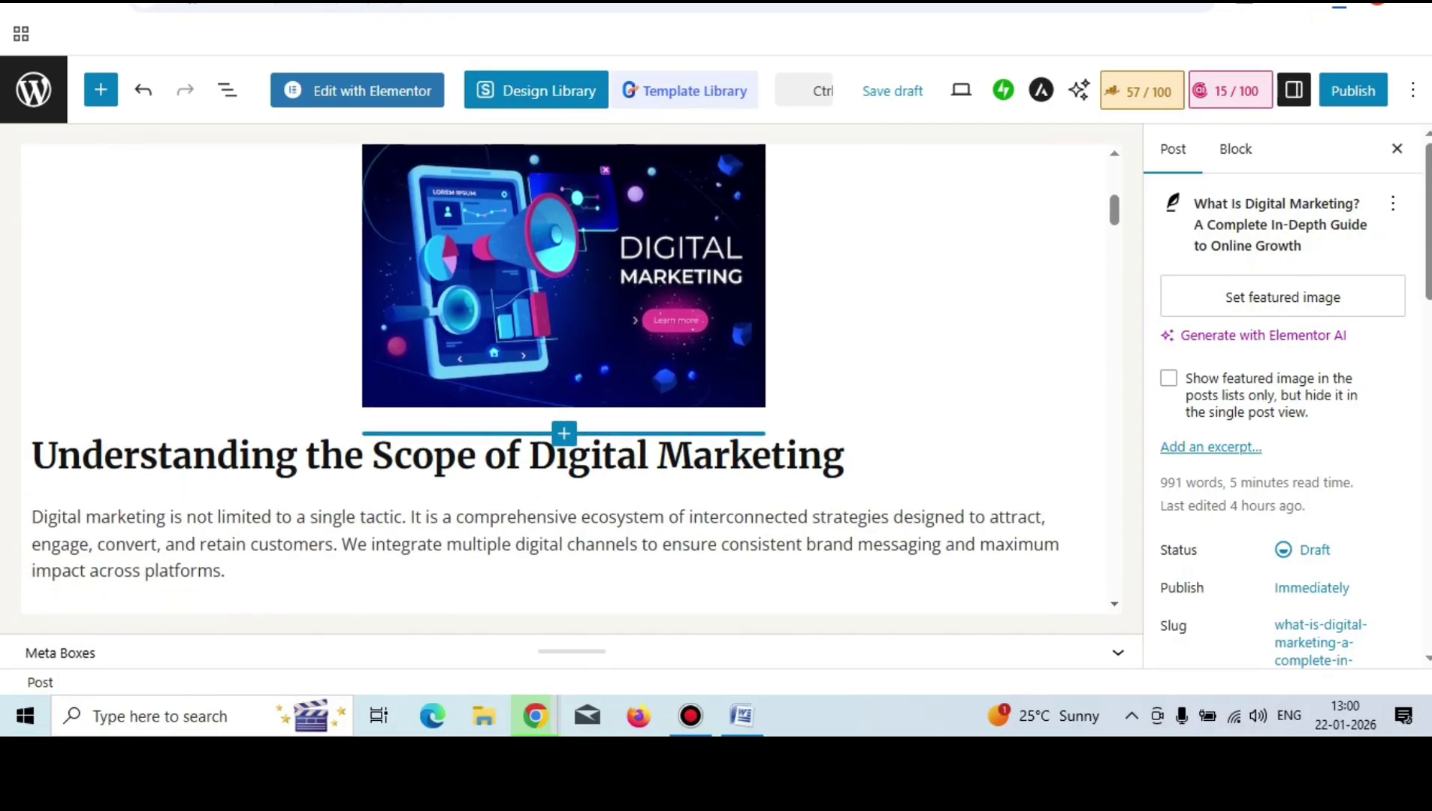
pyautogui.scroll(-1, 563, 375)
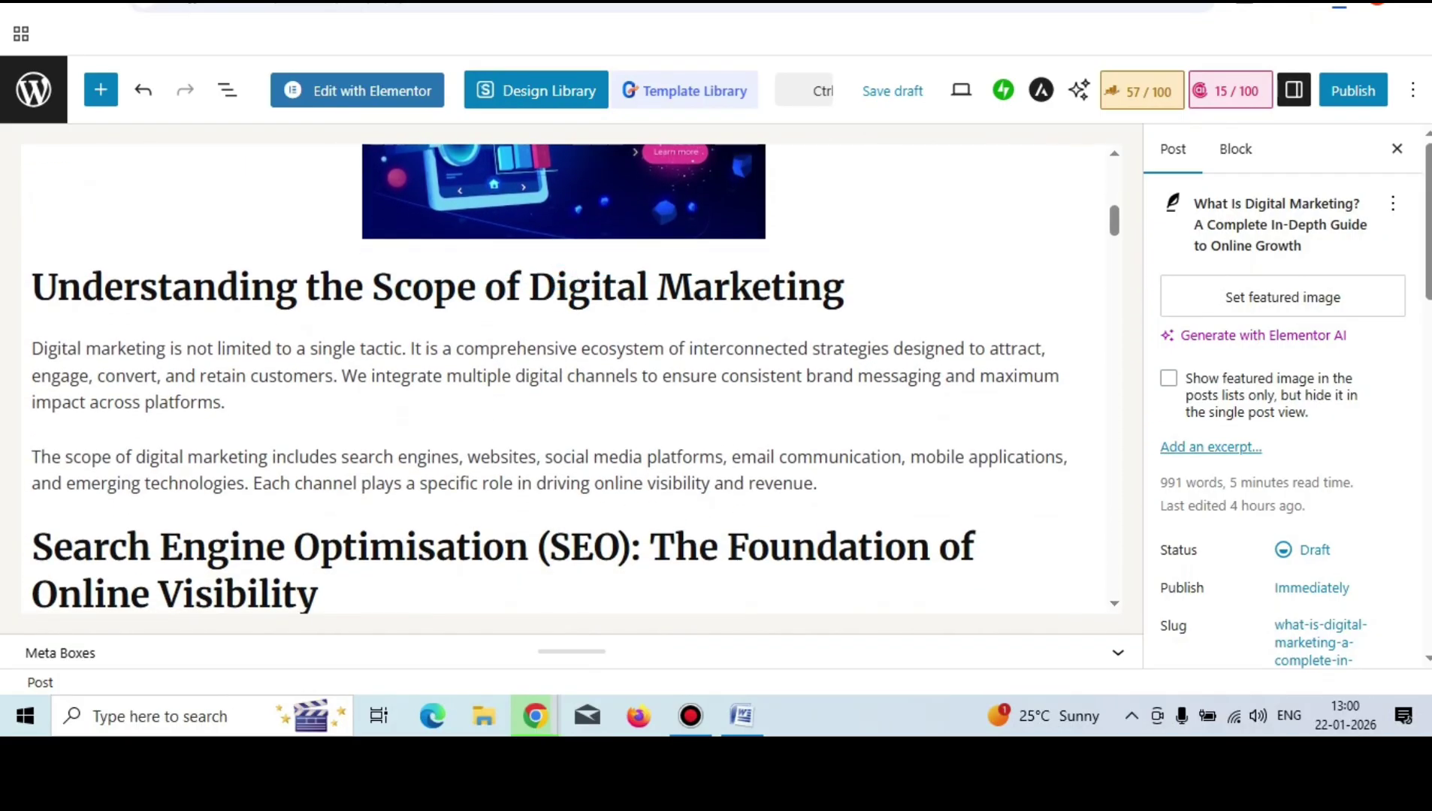
# Insert the words "what is" before "digital marketing strategy" in the closing paragraph of the Key SEO Components section.
pyautogui.scroll(-7, 563, 376)
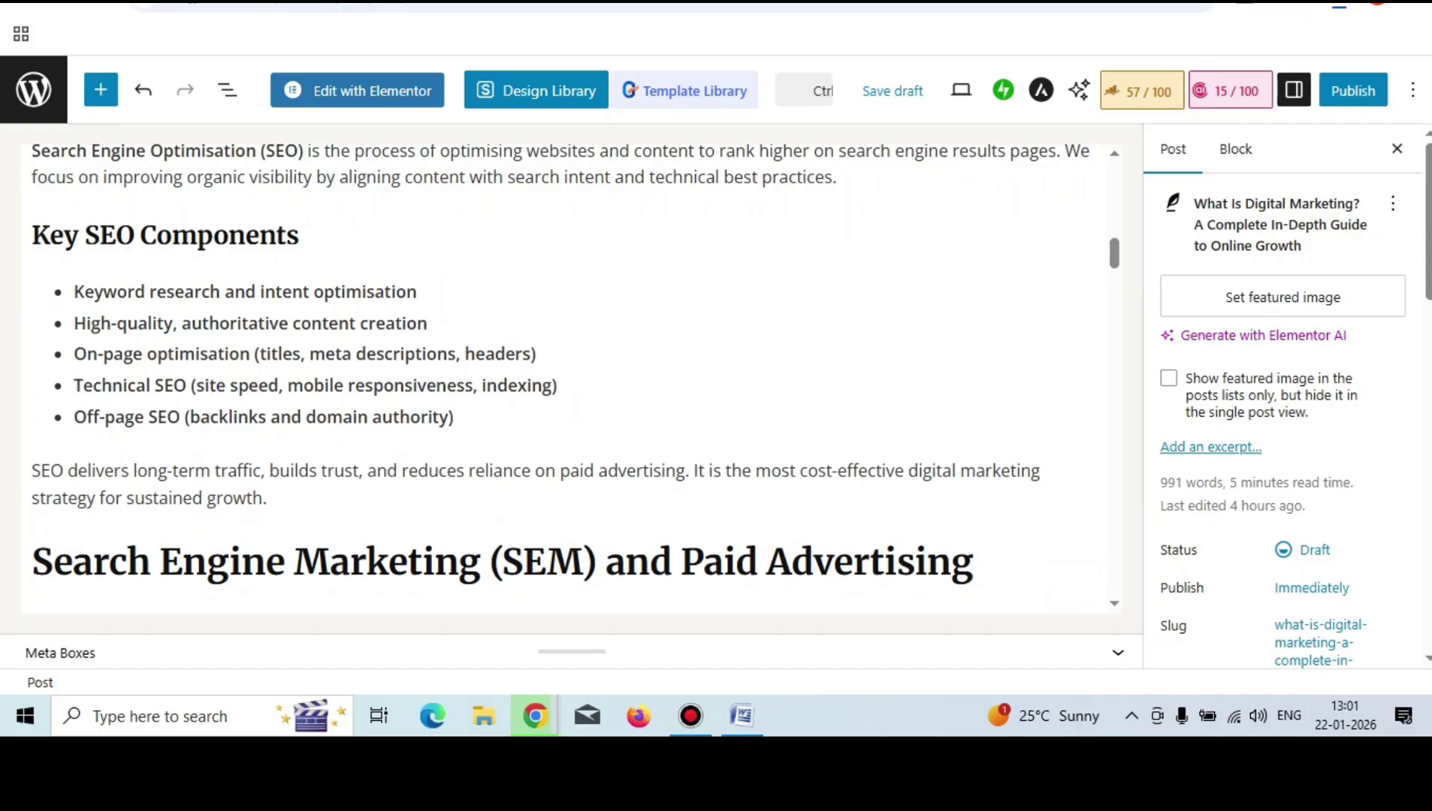
pyautogui.click(916, 471)
pyautogui.write('w')
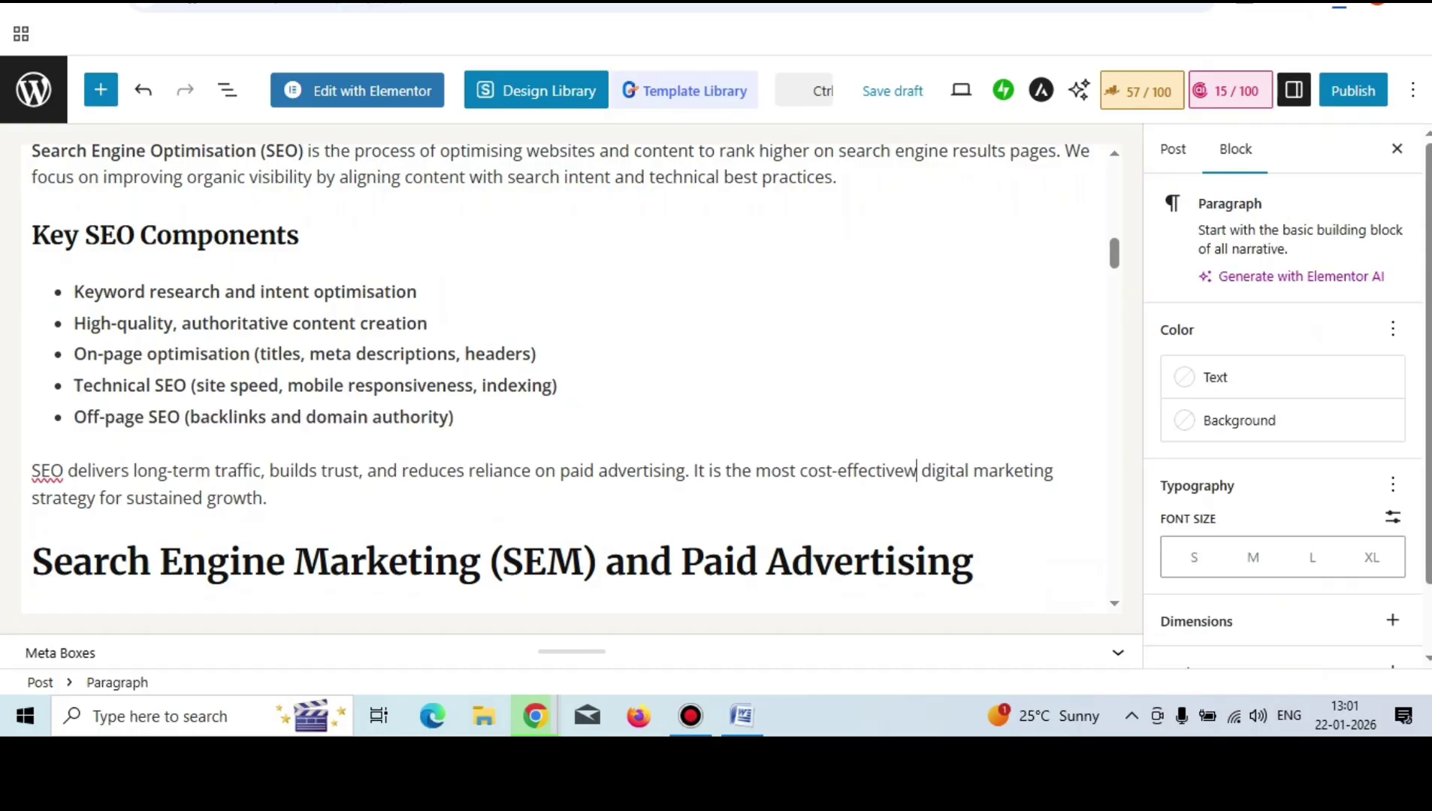
pyautogui.press('BackSpace')
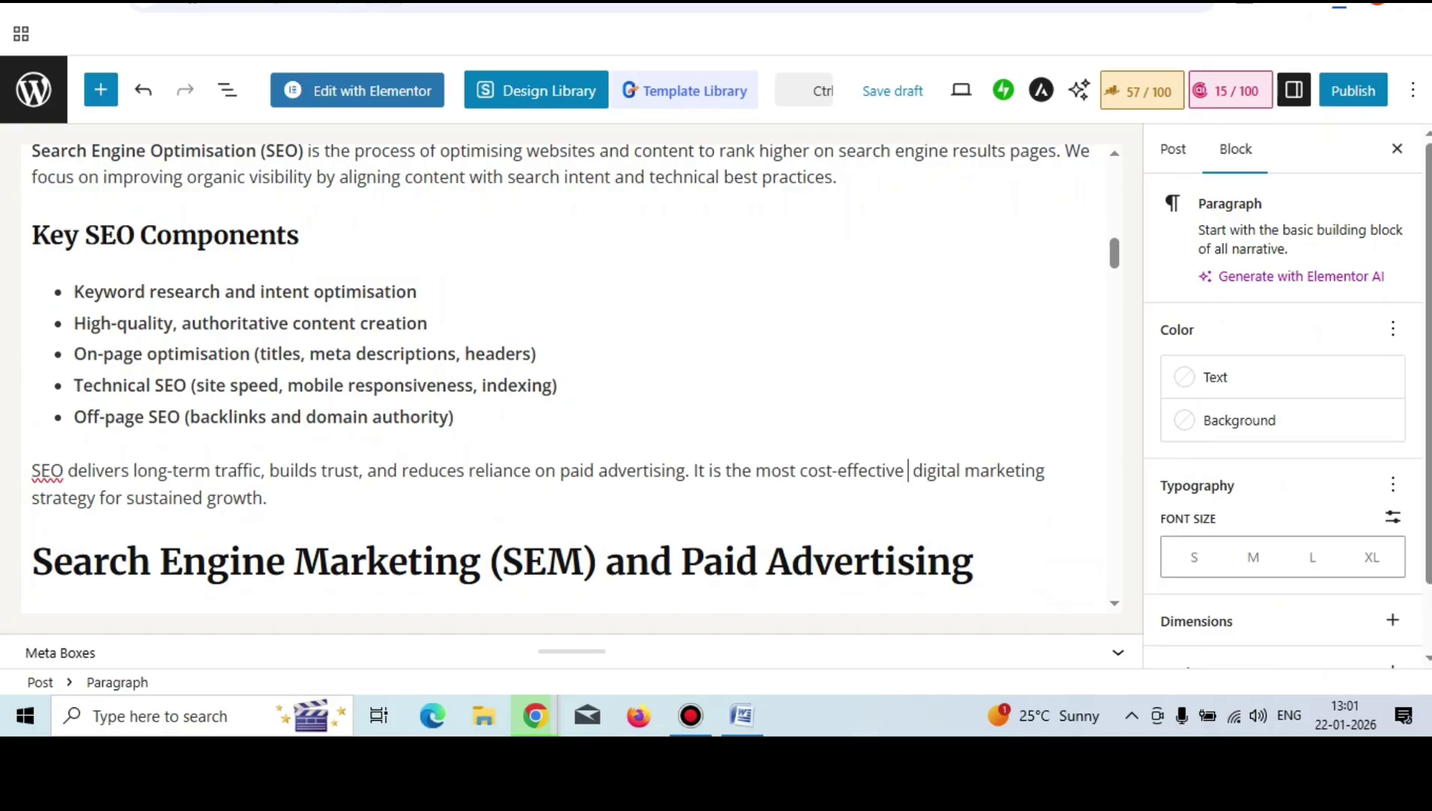
pyautogui.write('what')
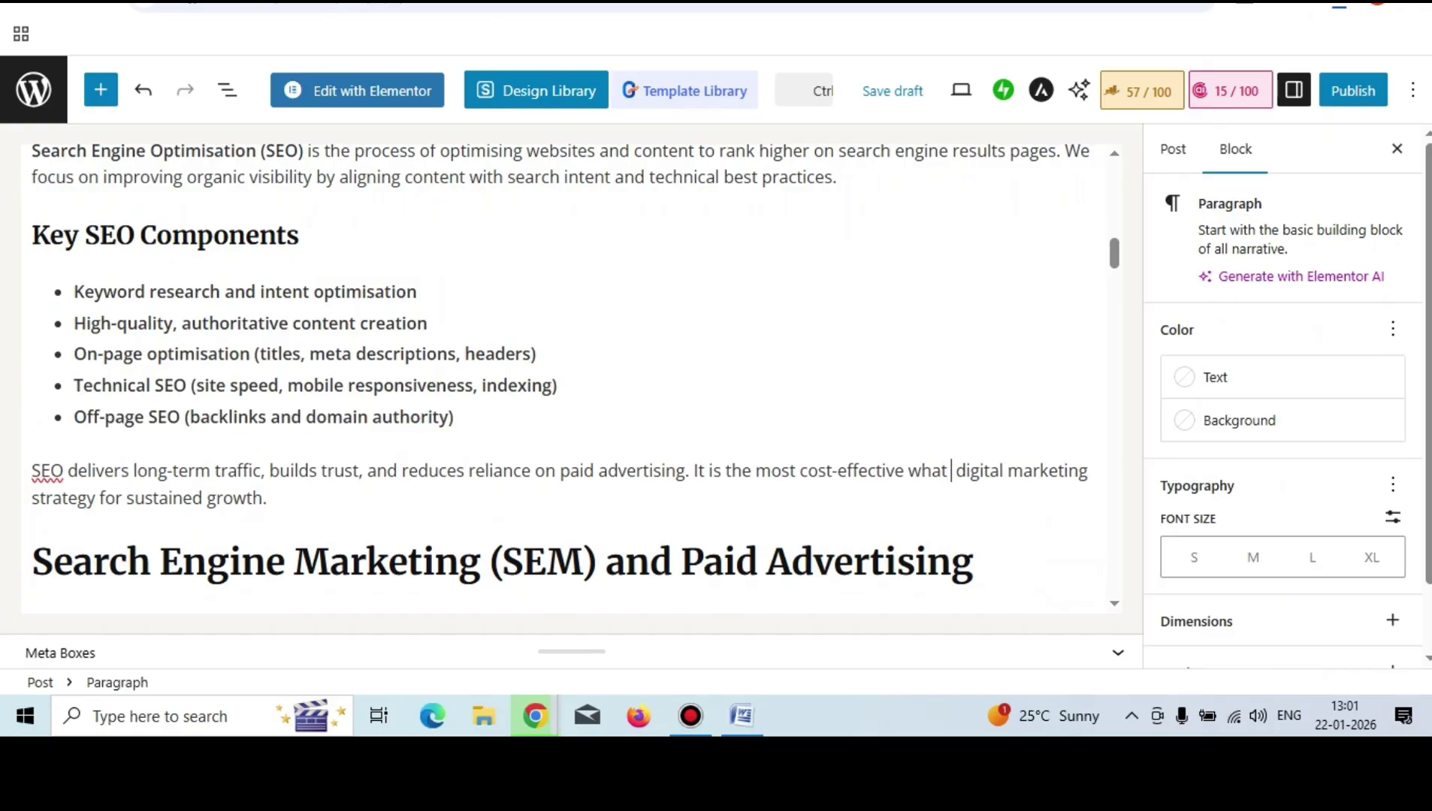
pyautogui.write(' is')
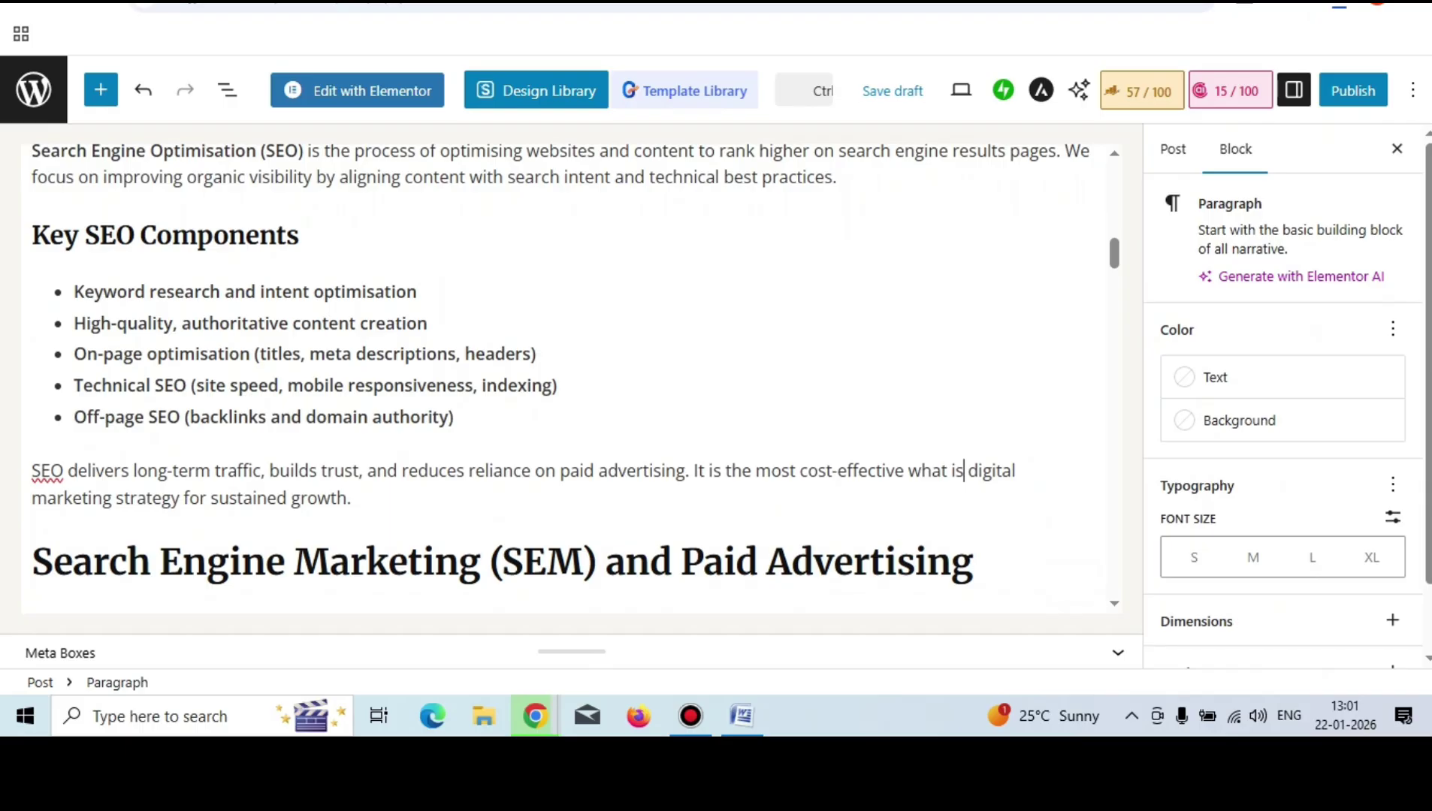
pyautogui.click(972, 561)
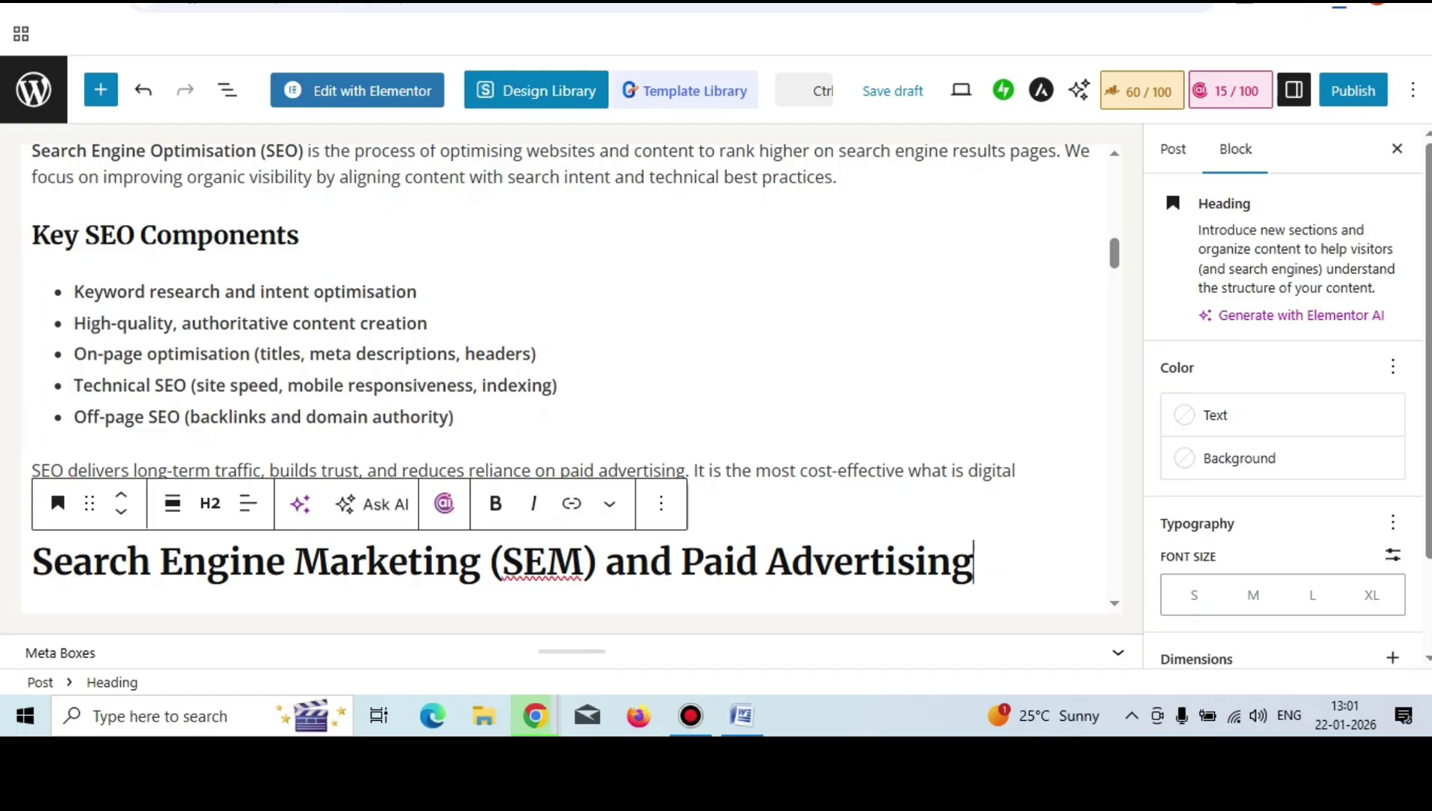
pyautogui.click(417, 291)
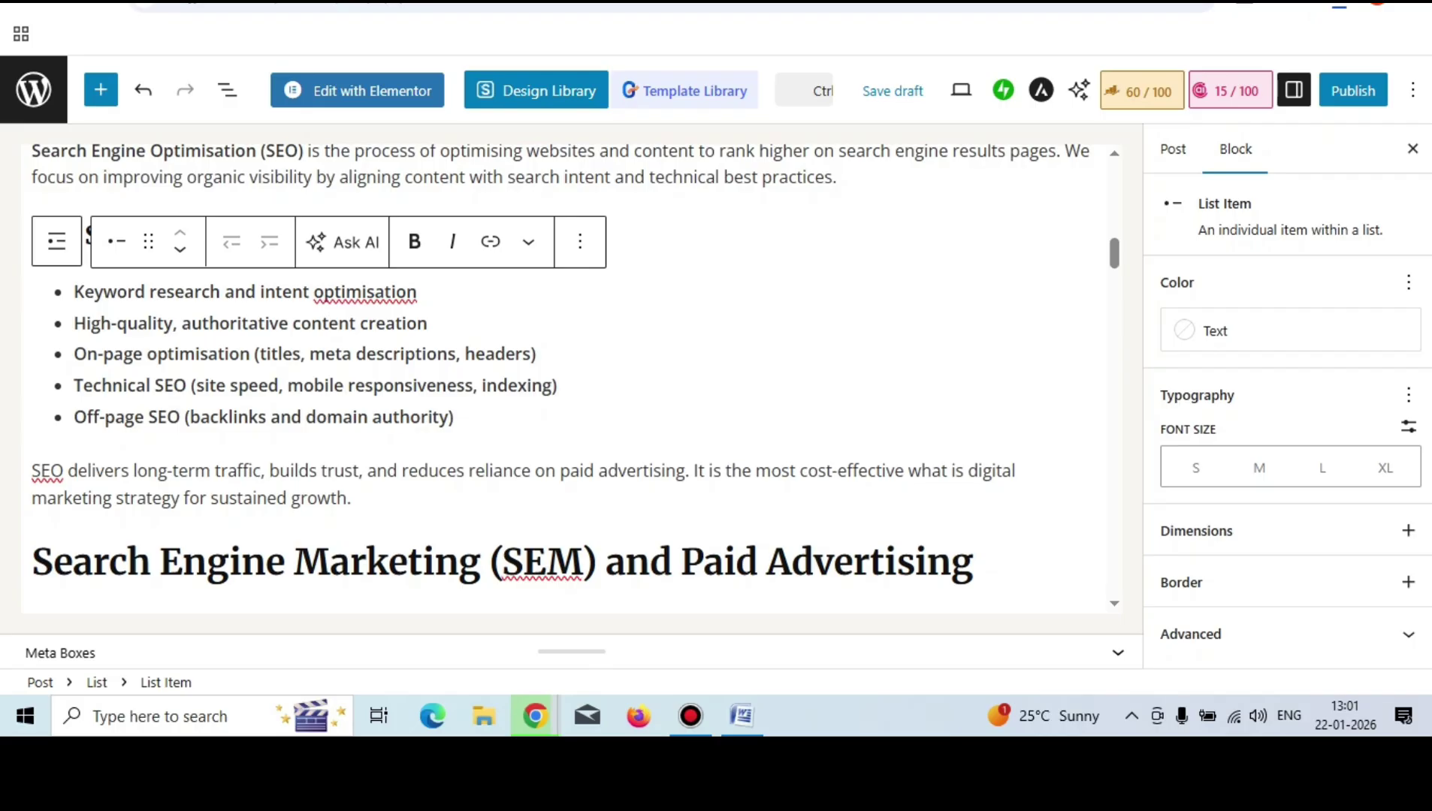
# Review the article's sections from Search Engine Marketing (SEM) down to the Mobile Marketing Techniques list.
pyautogui.scroll(-2, 576, 379)
pyautogui.scroll(-4, 576, 379)
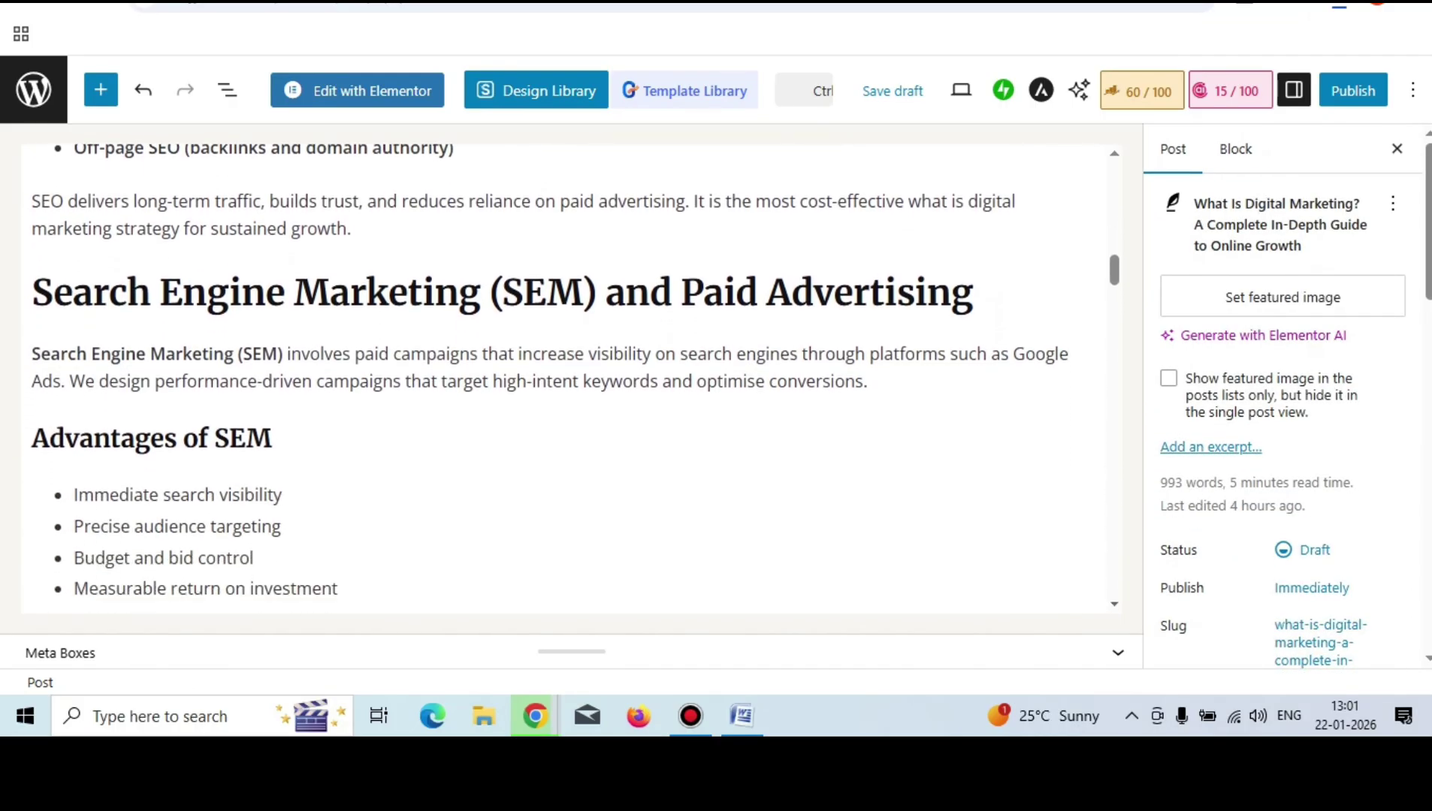
pyautogui.scroll(-2, 577, 380)
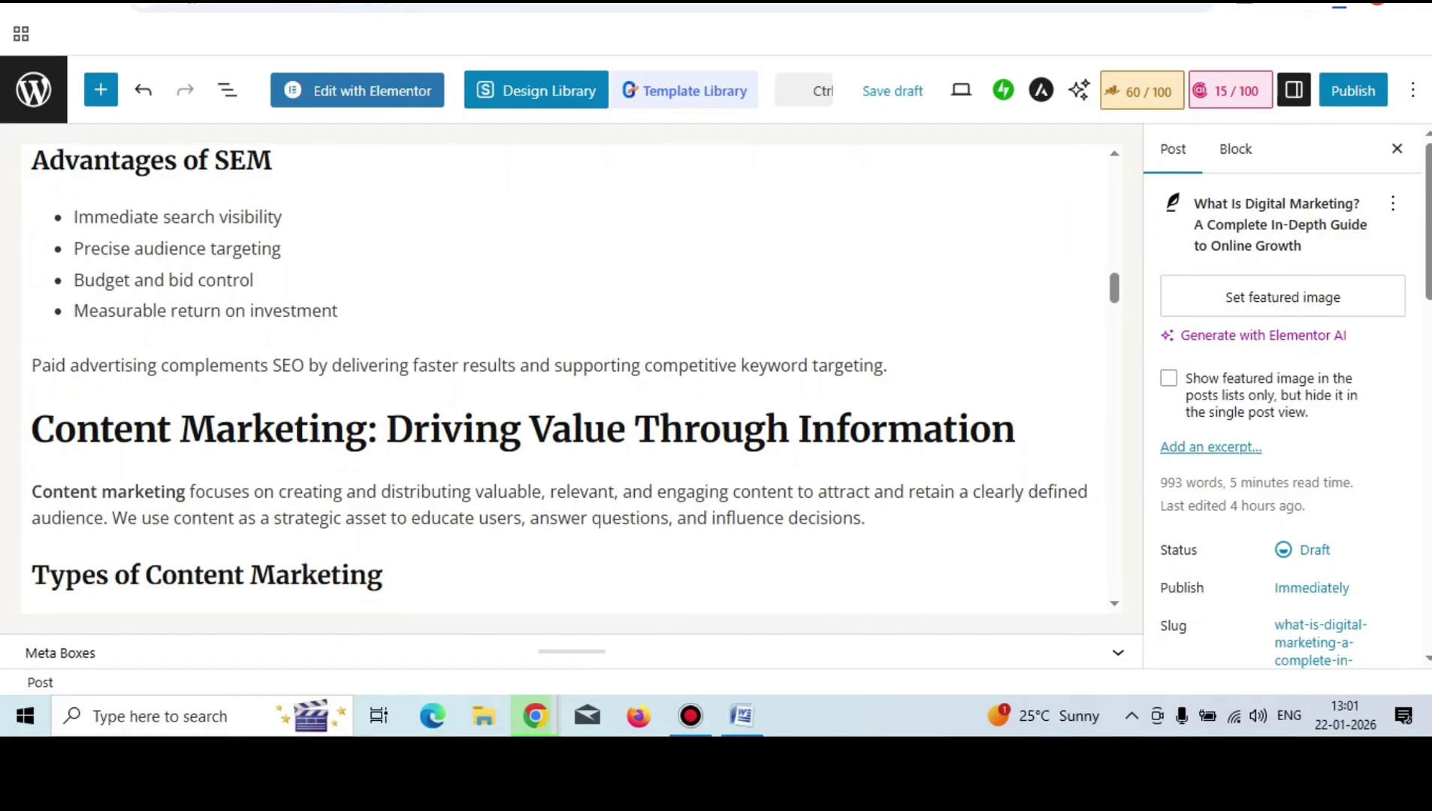
pyautogui.scroll(-3, 575, 379)
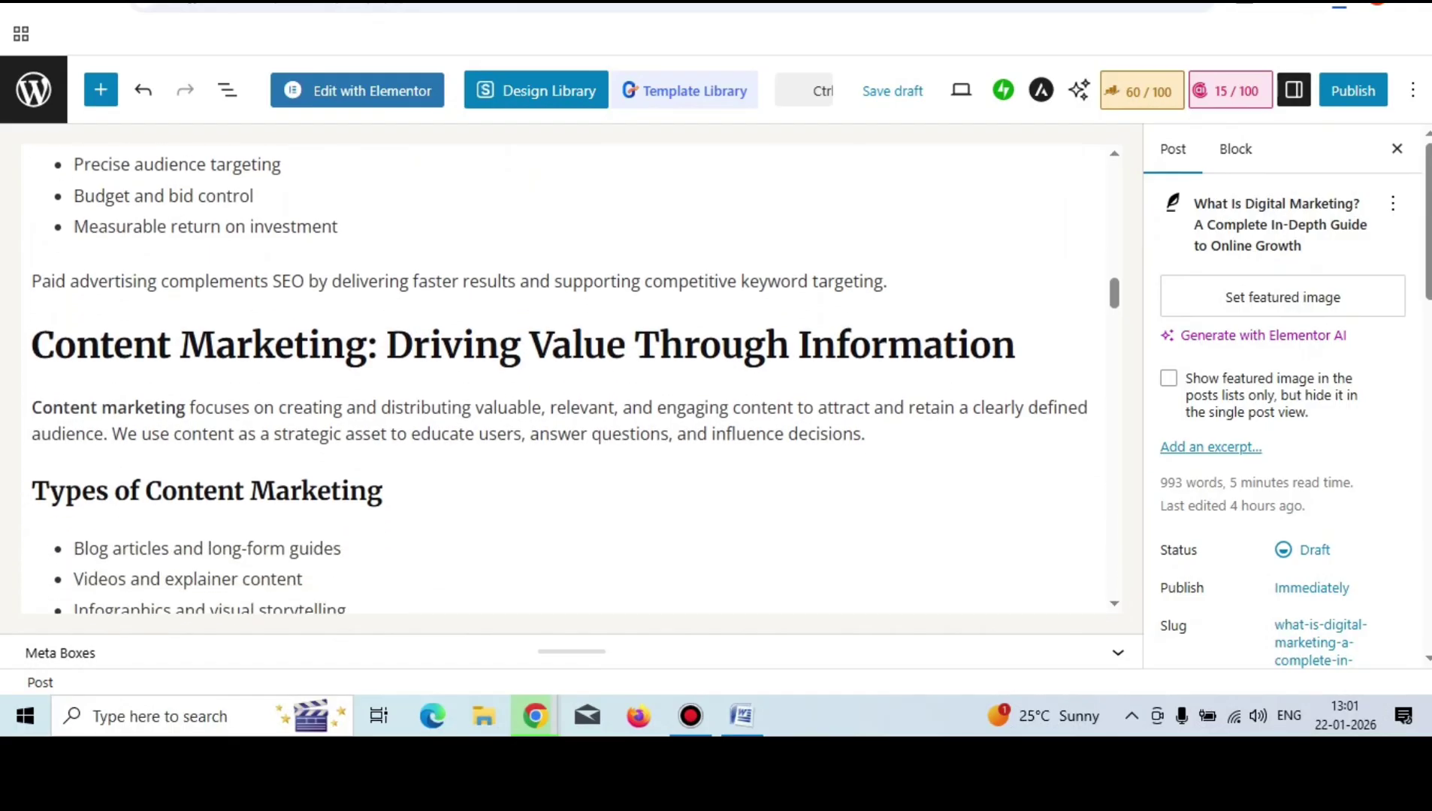
pyautogui.scroll(-4, 575, 380)
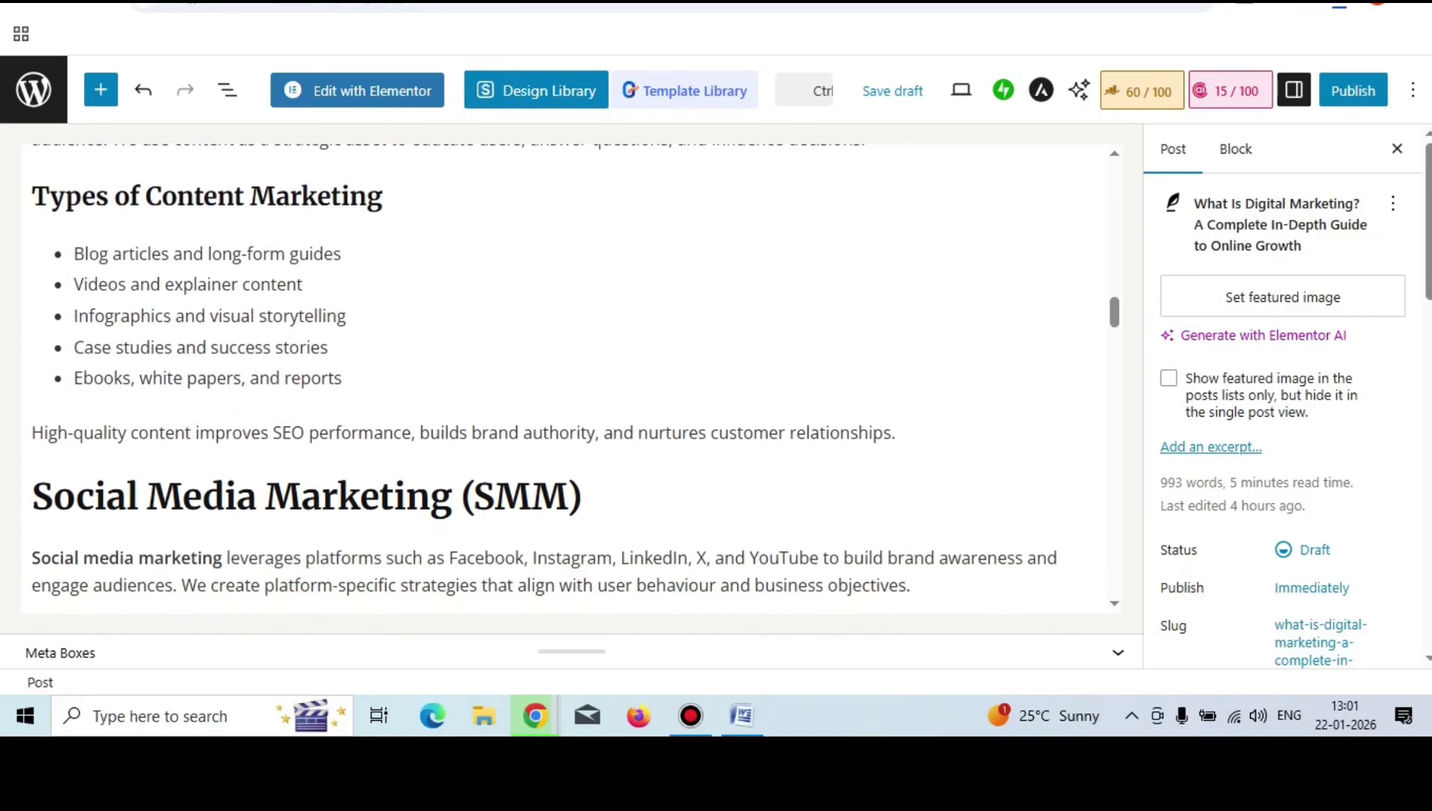
pyautogui.scroll(-4, 575, 379)
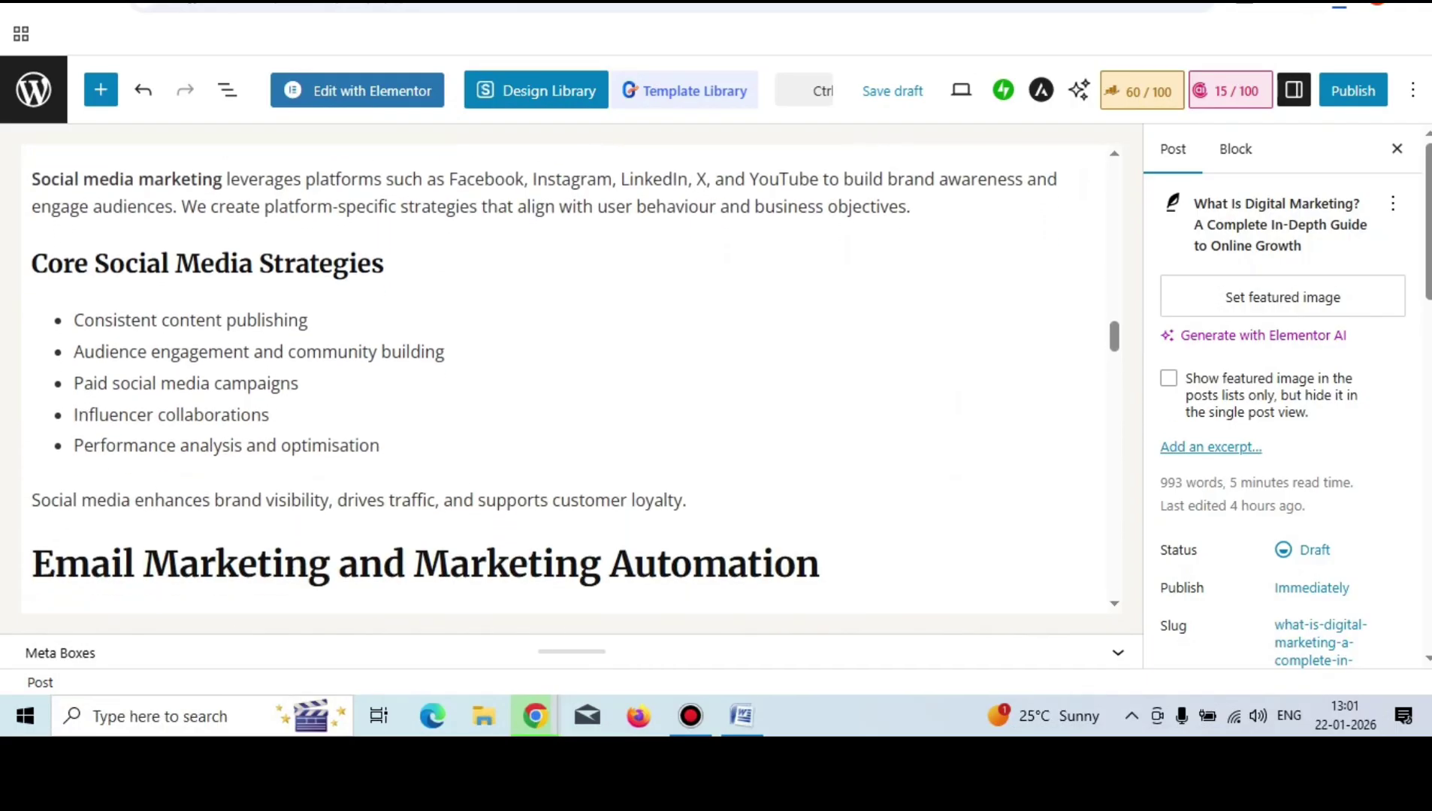
pyautogui.scroll(-2, 575, 380)
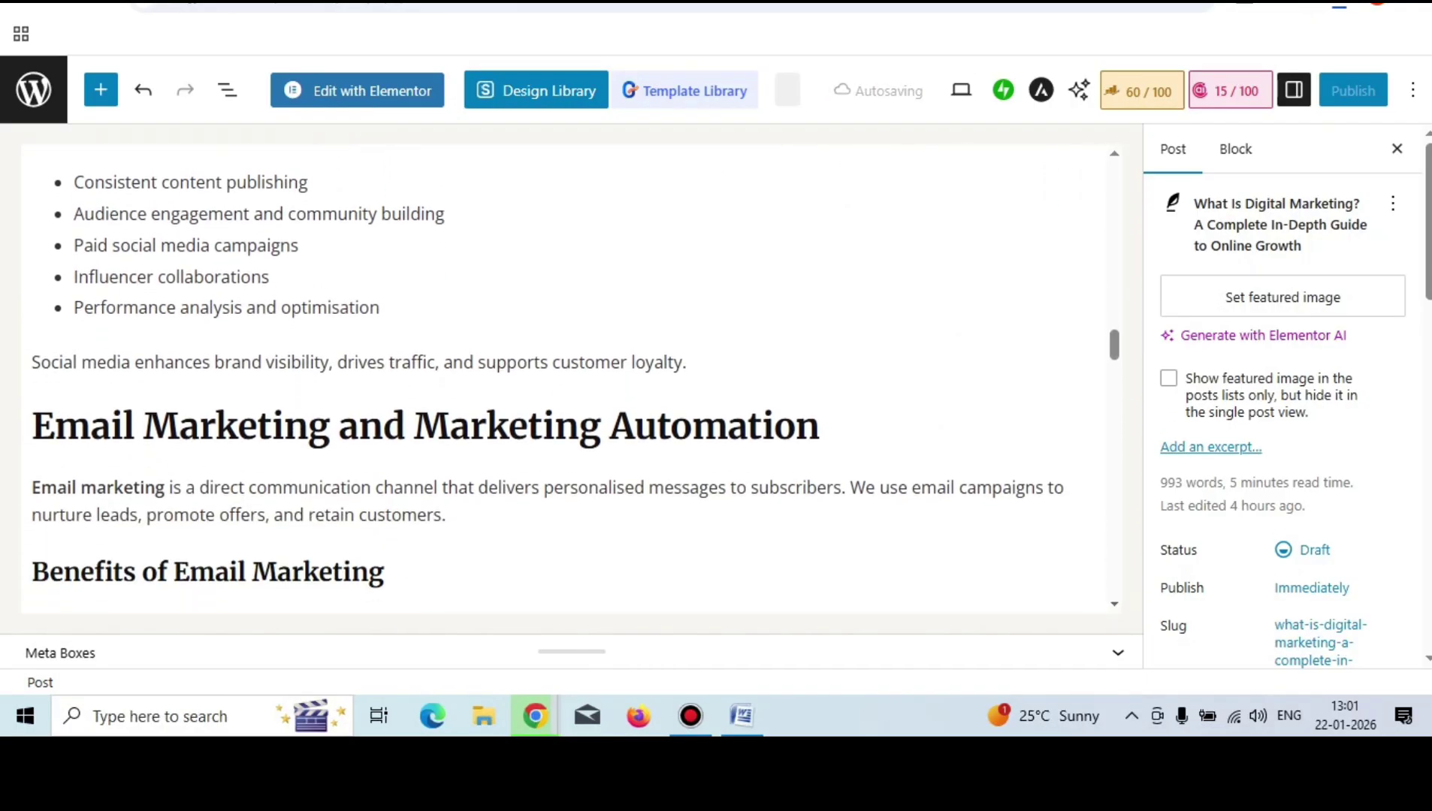
pyautogui.scroll(-4, 574, 379)
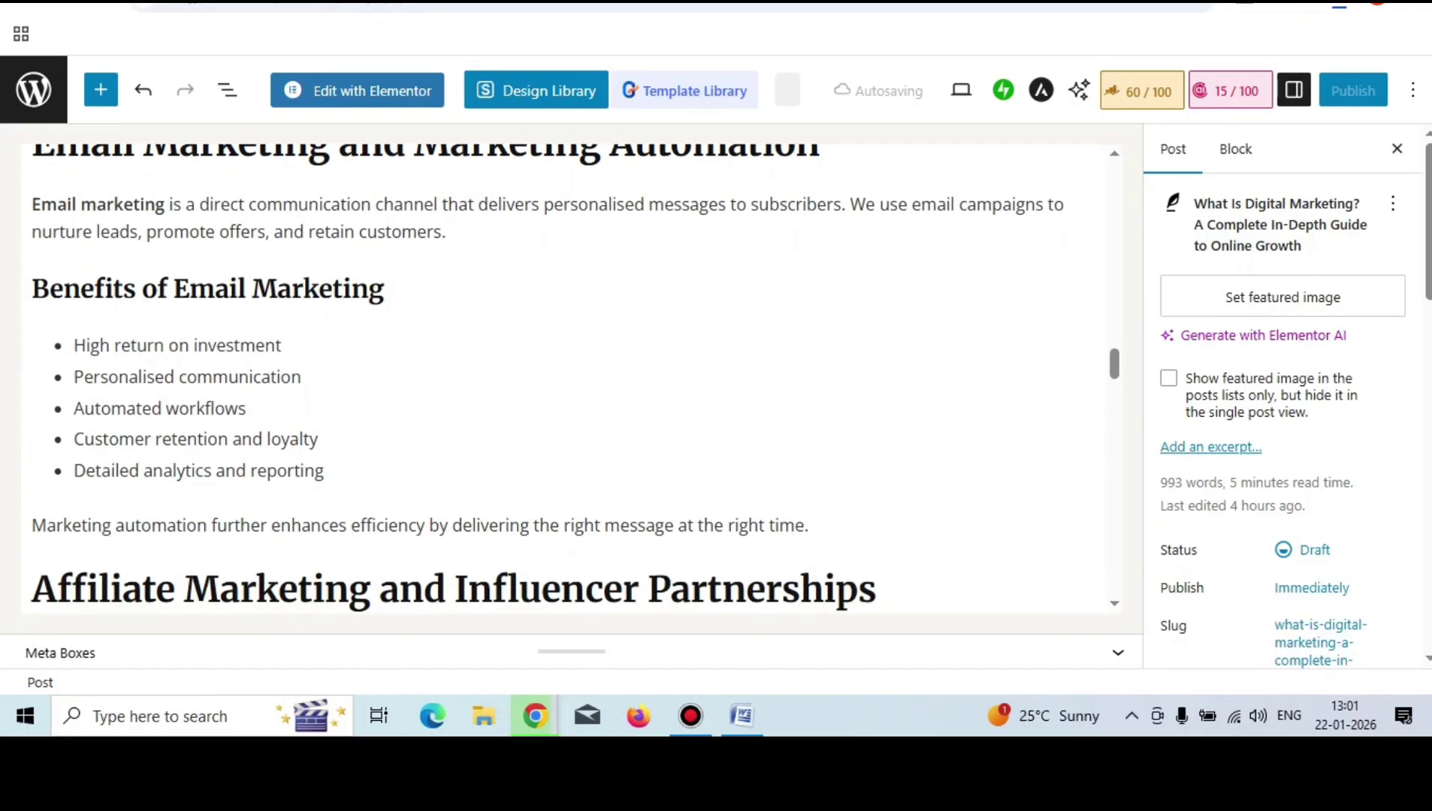
pyautogui.scroll(-3, 574, 379)
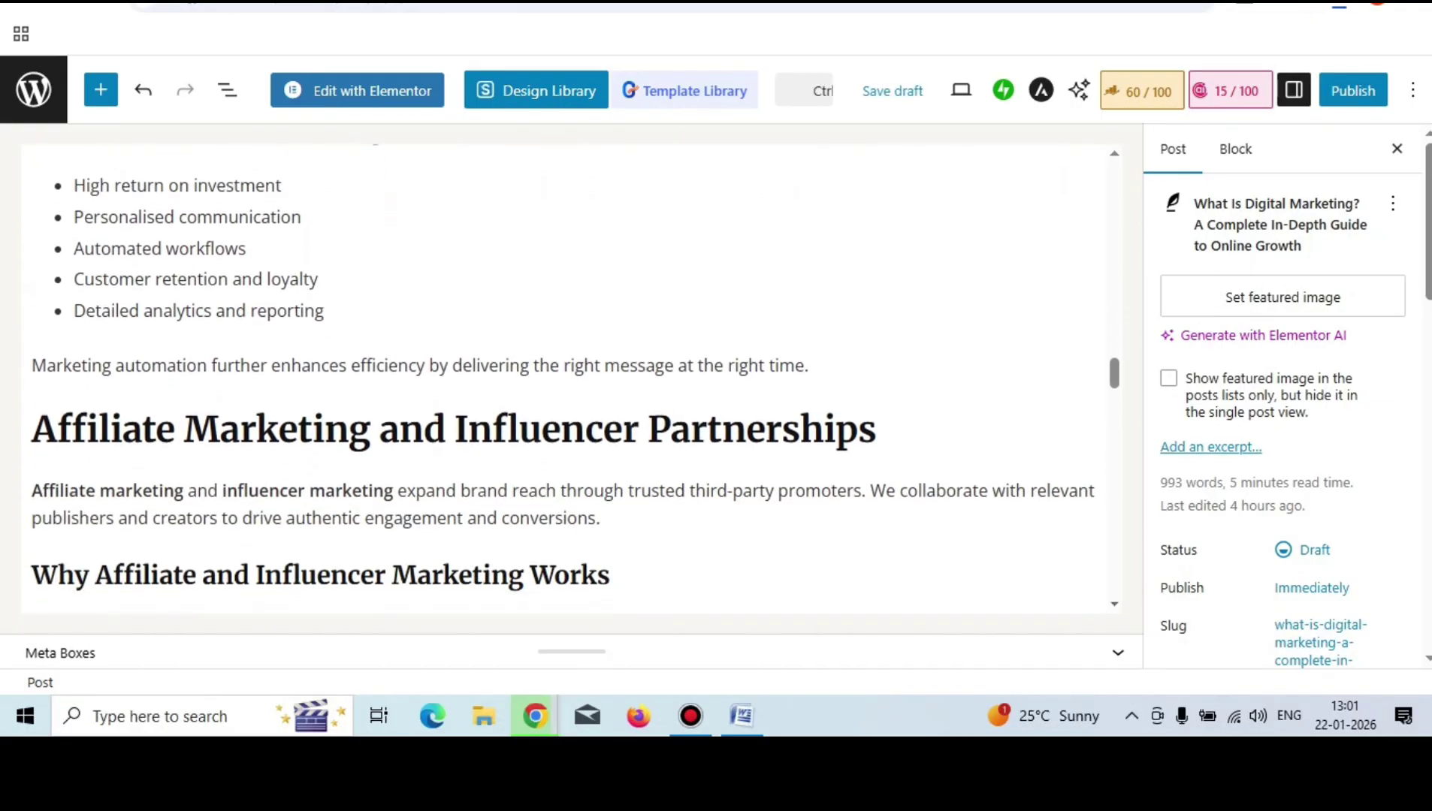
pyautogui.scroll(-1, 575, 380)
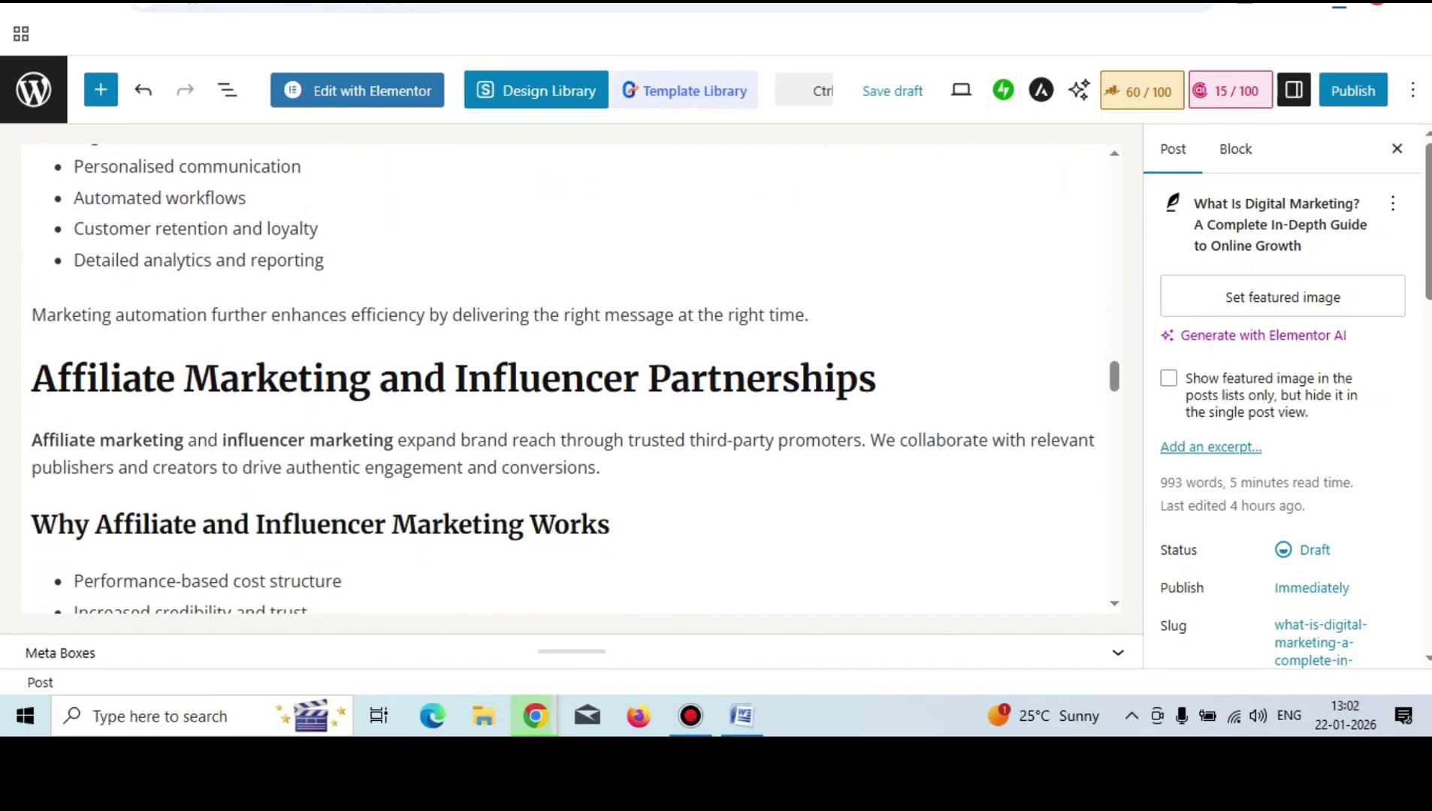
pyautogui.scroll(-4, 575, 379)
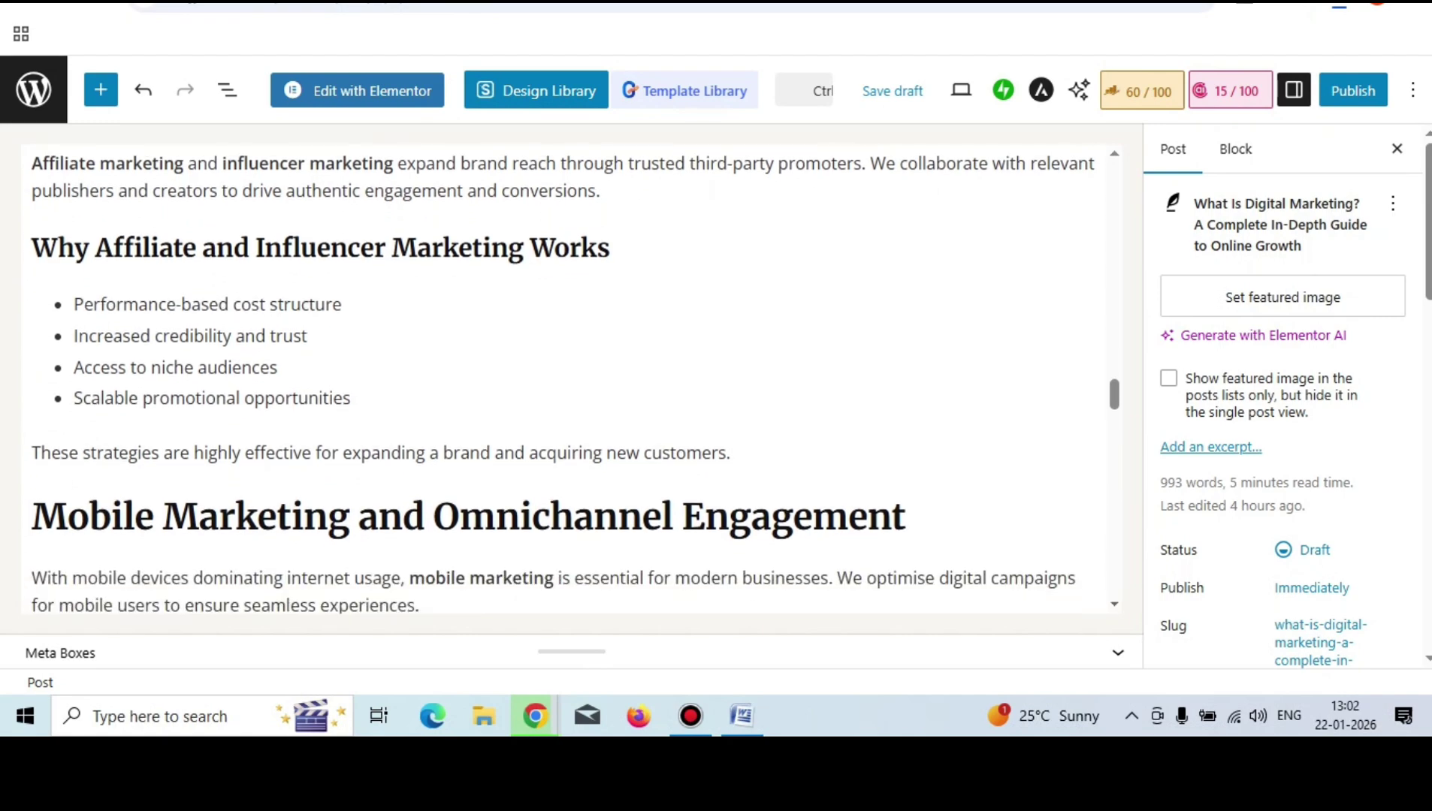
pyautogui.scroll(-3, 575, 380)
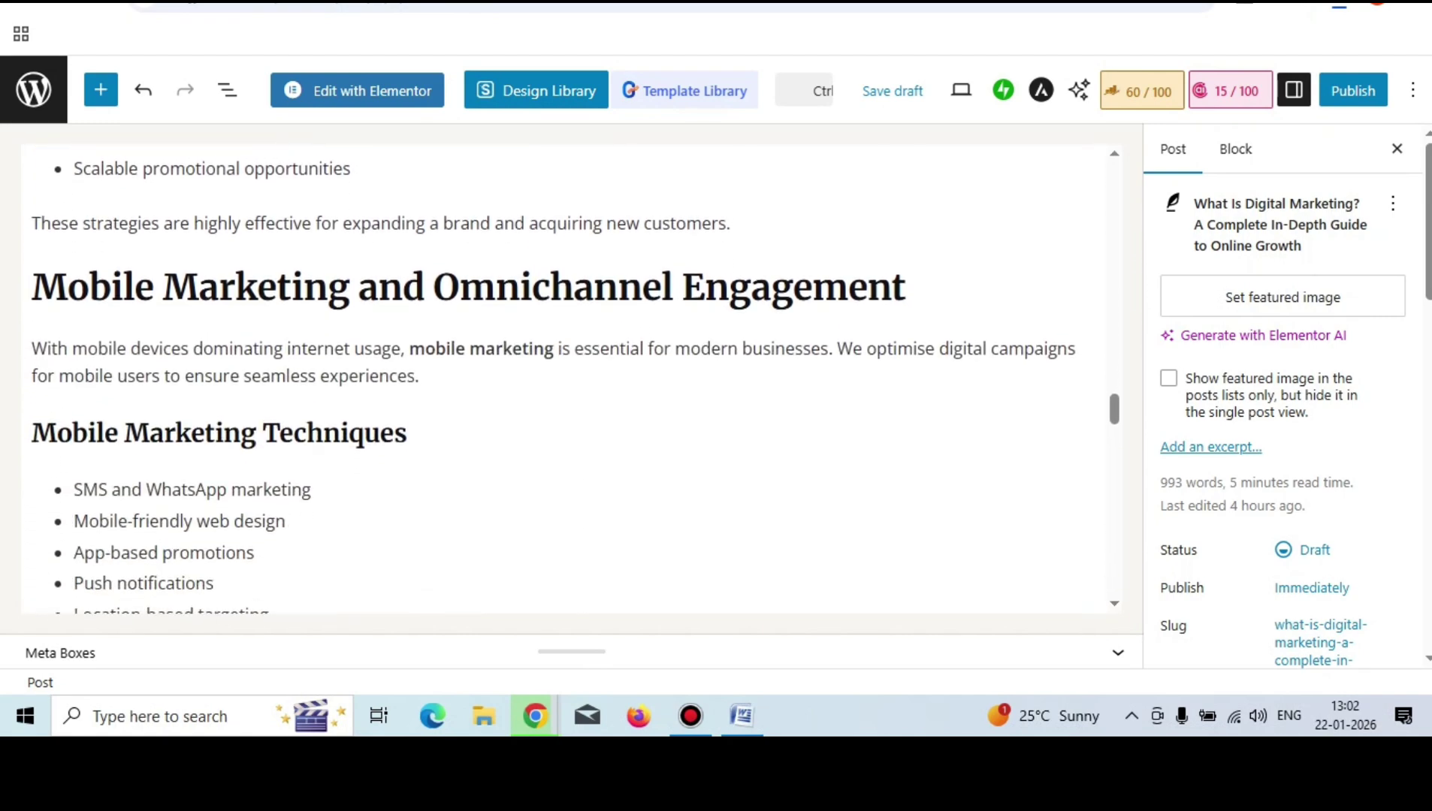
pyautogui.scroll(-1, 575, 380)
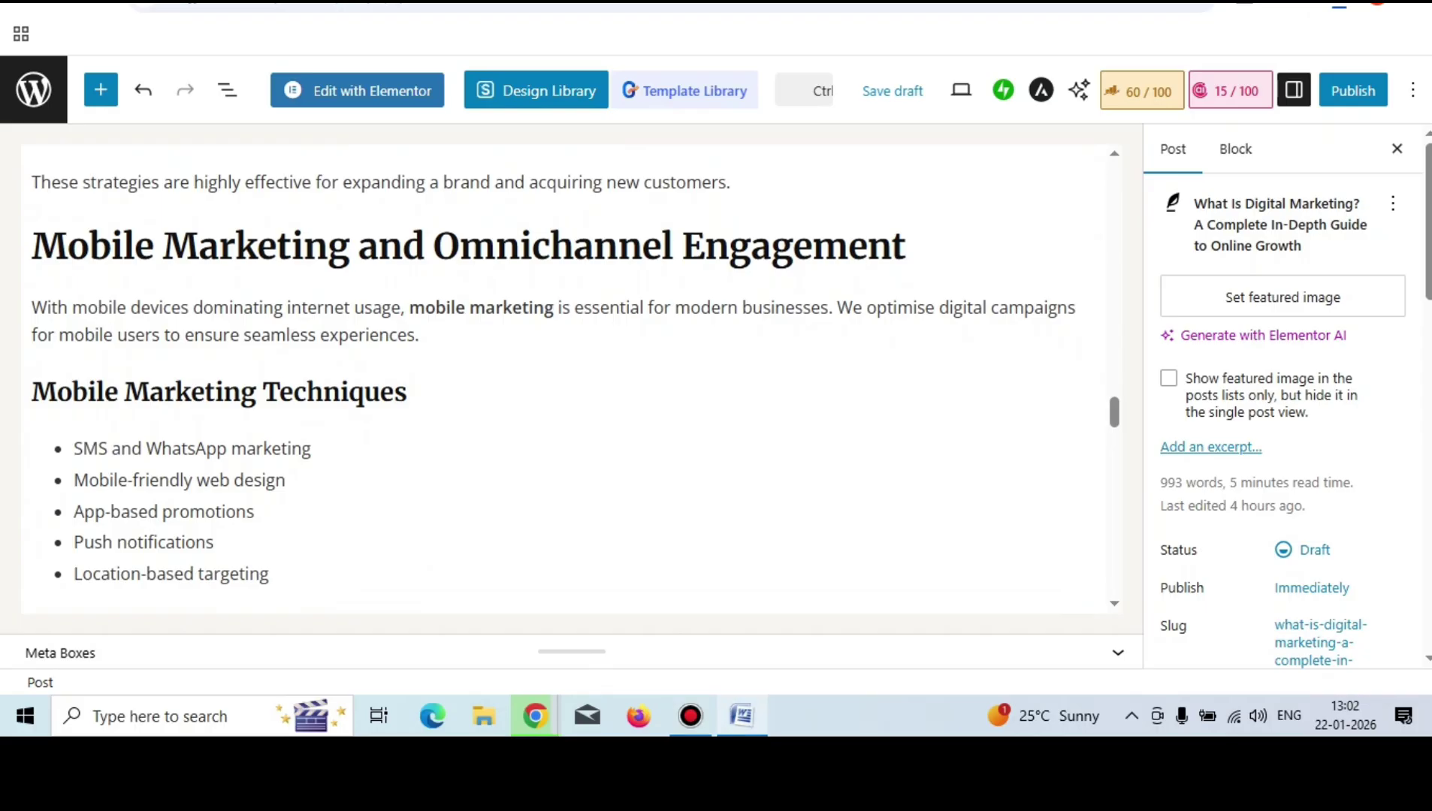
pyautogui.click(741, 715)
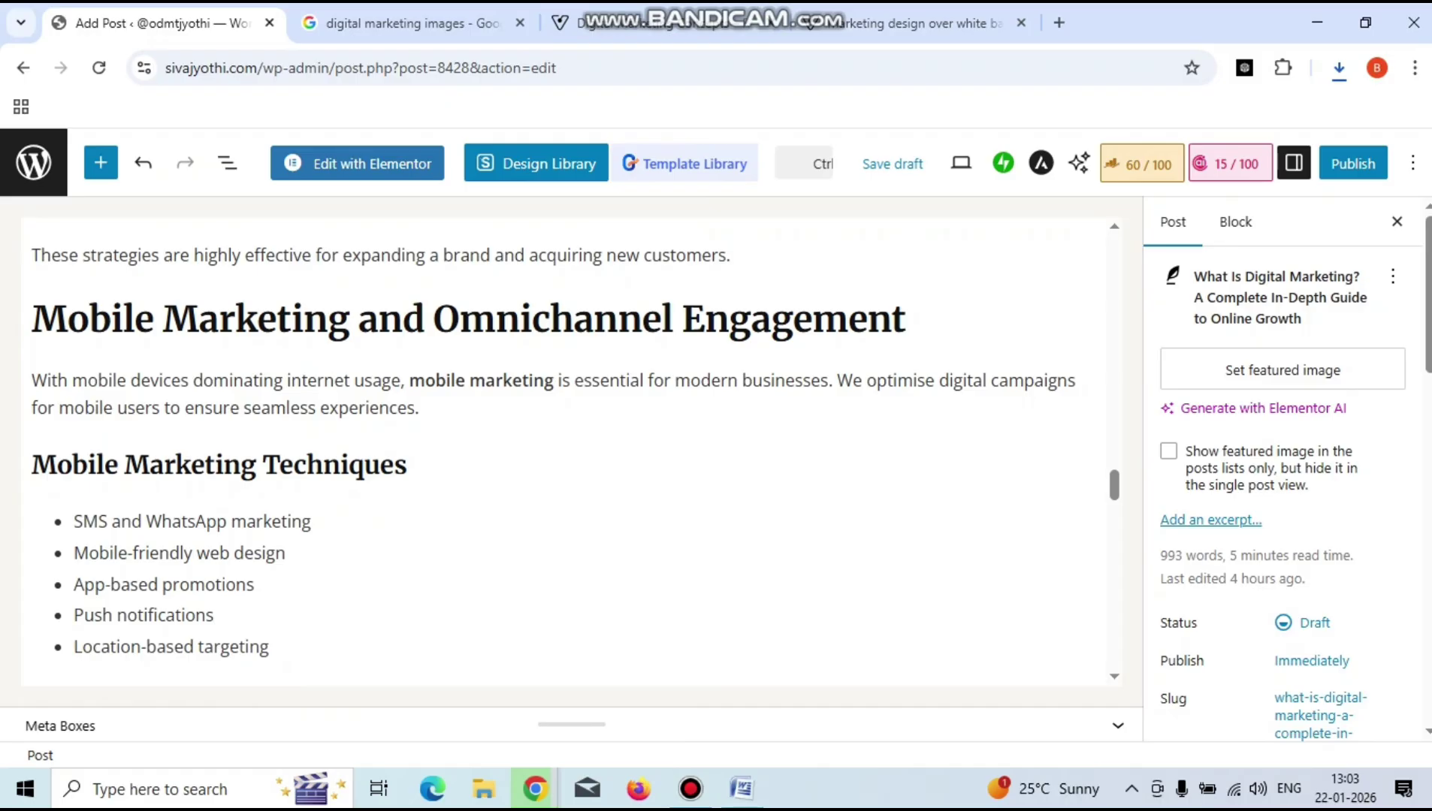
pyautogui.click(225, 381)
pyautogui.scroll(3, 556, 451)
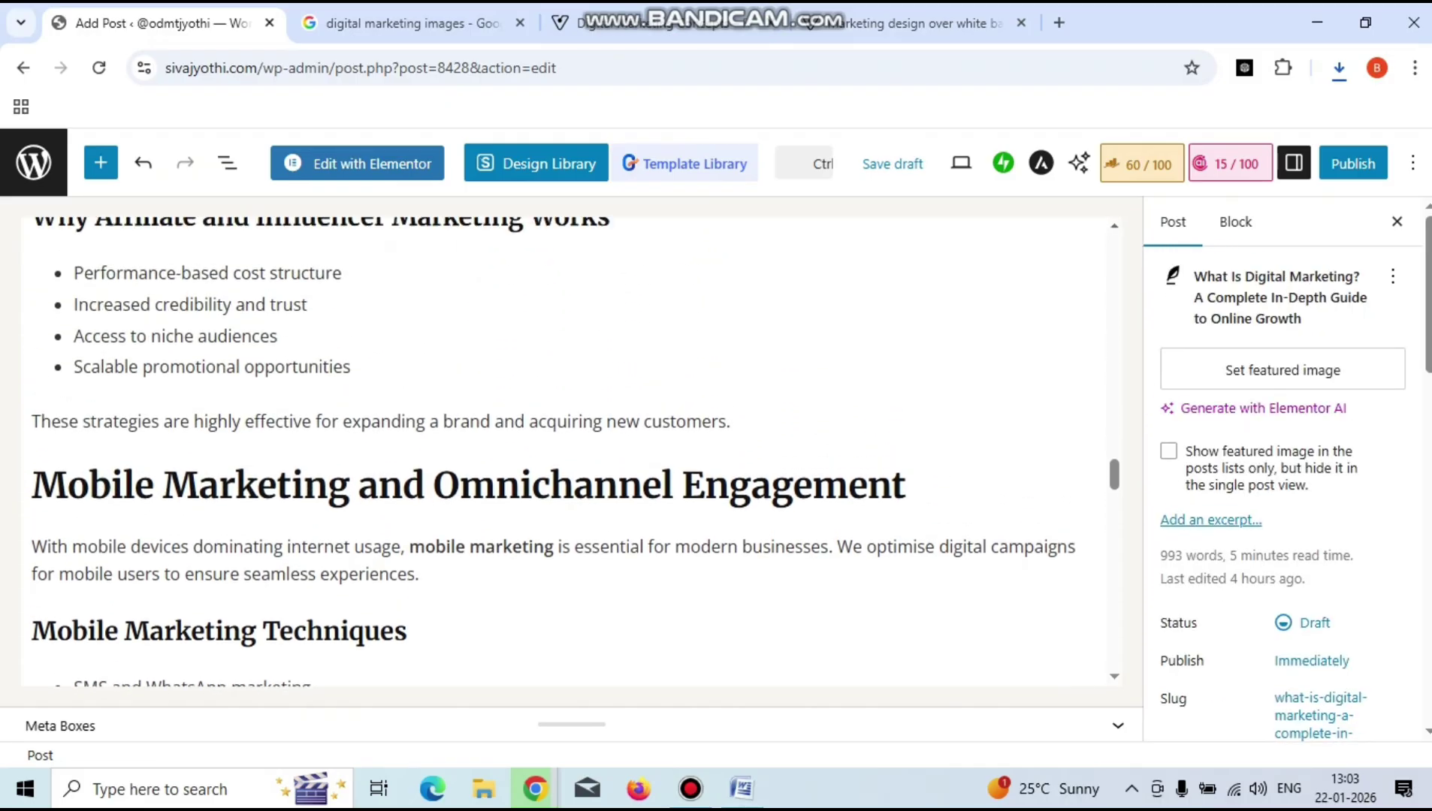
pyautogui.scroll(5, 556, 451)
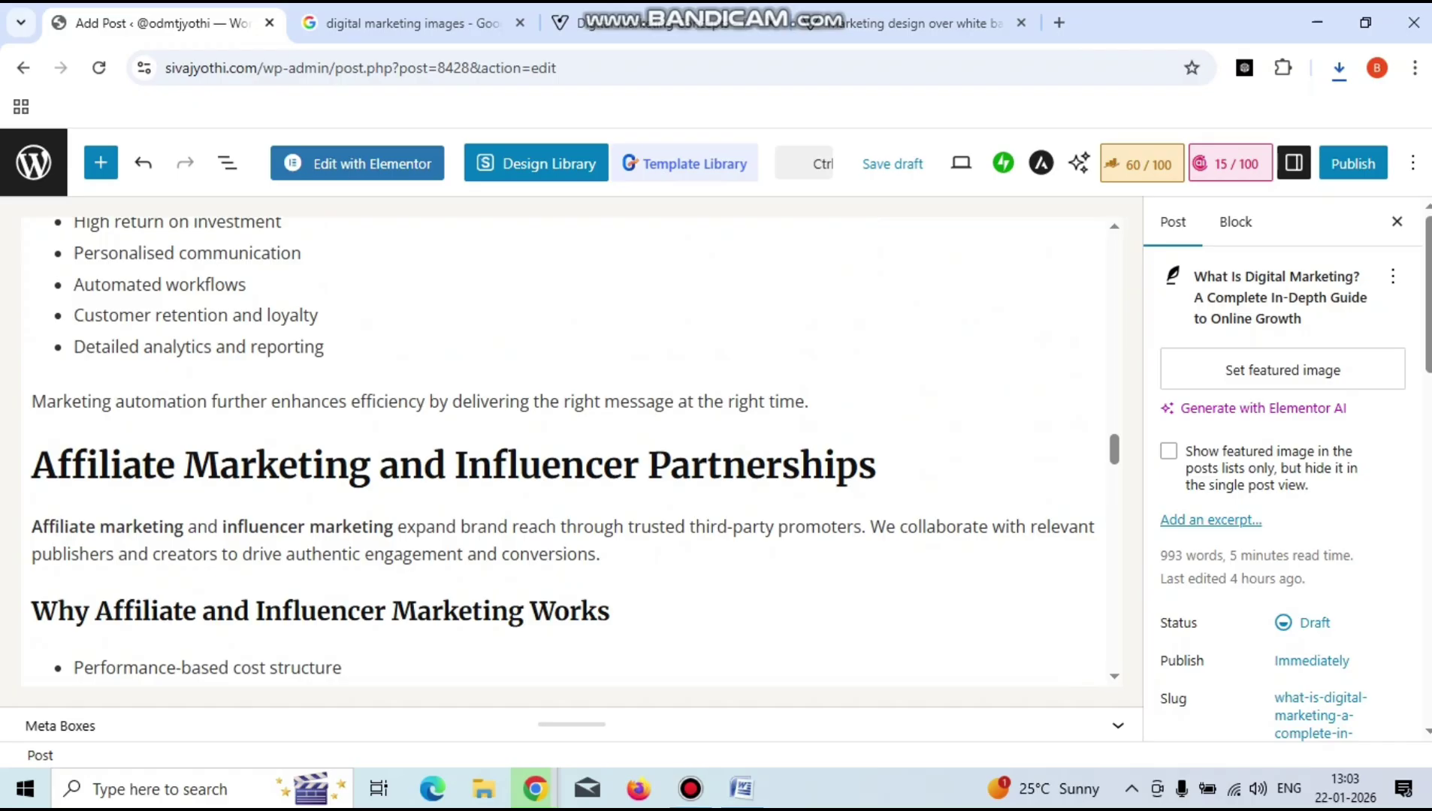
pyautogui.moveTo(870, 527); pyautogui.dragTo(1060, 527)
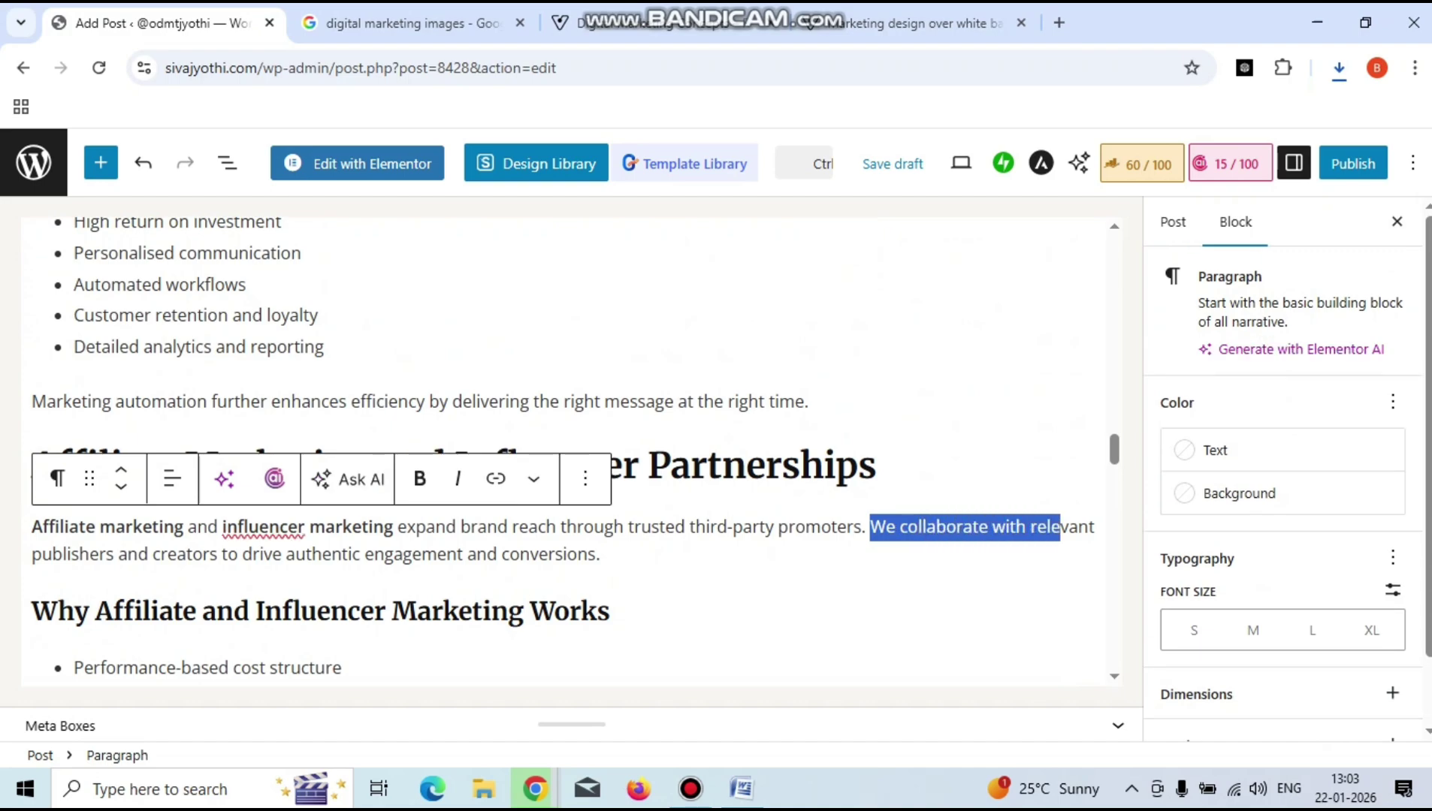
pyautogui.click(1088, 527)
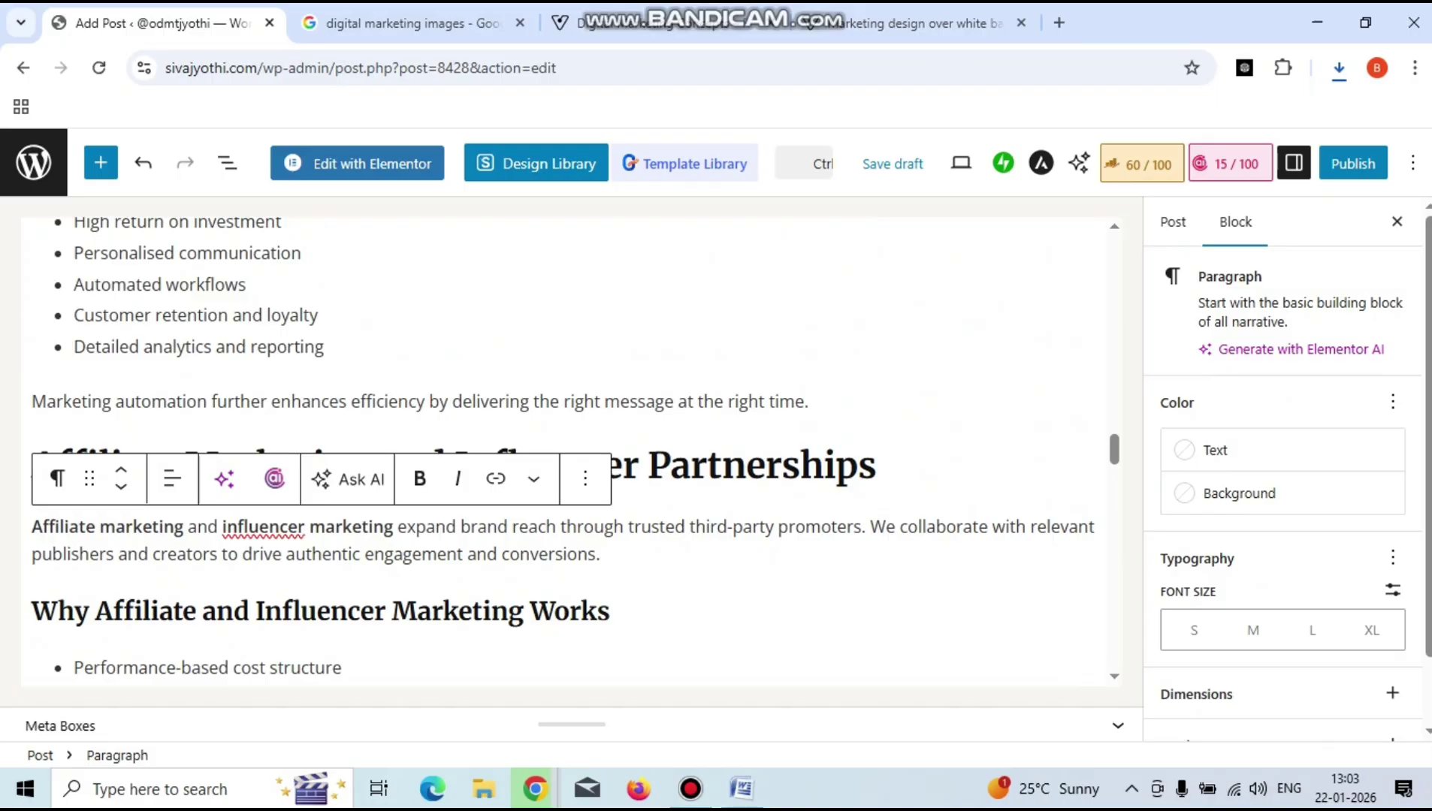
pyautogui.click(610, 610)
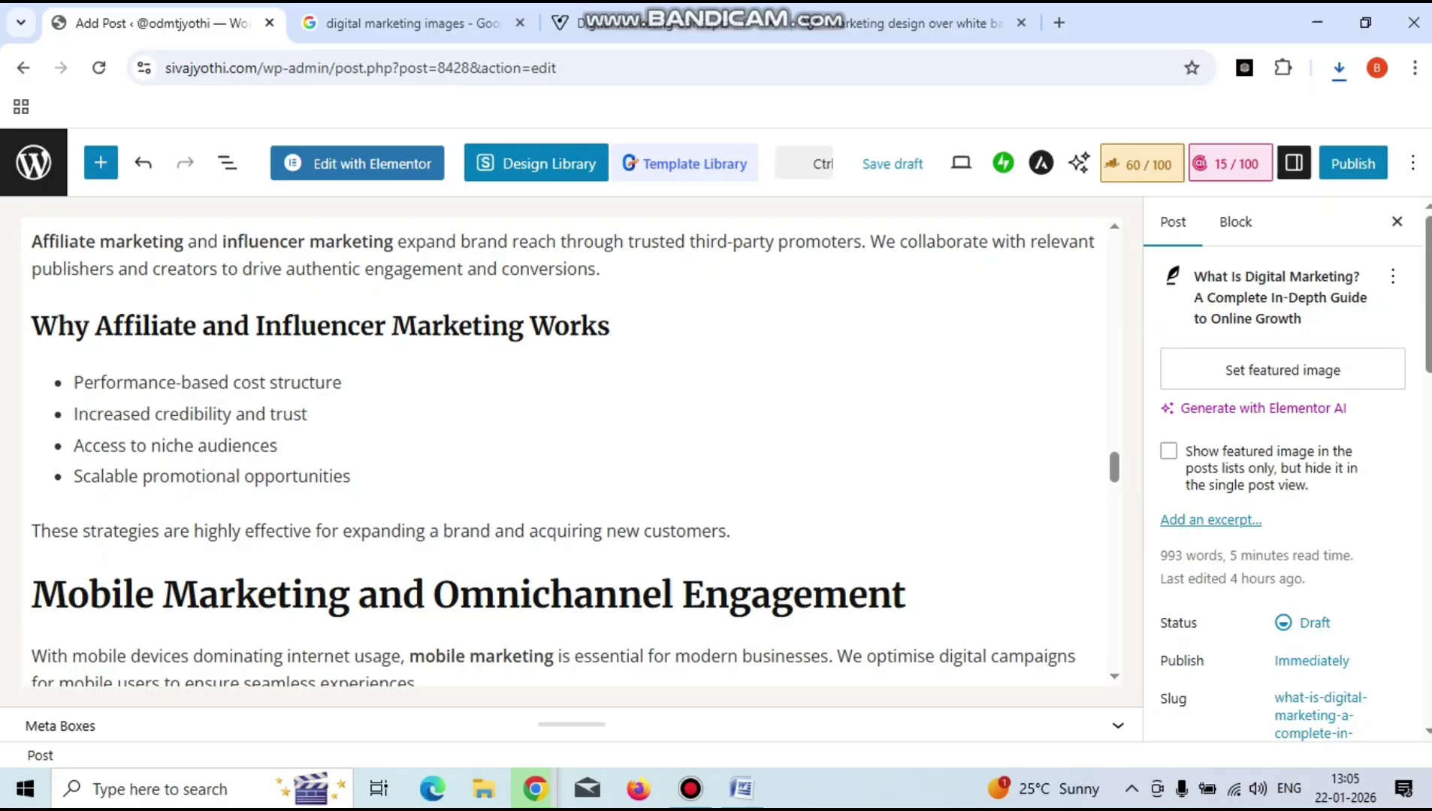
# Select the words "digital campaigns" in the paragraph under Mobile Marketing and Omnichannel Engagement and start adding a link to them.
pyautogui.moveTo(950, 656); pyautogui.dragTo(1047, 656)
pyautogui.click(907, 596)
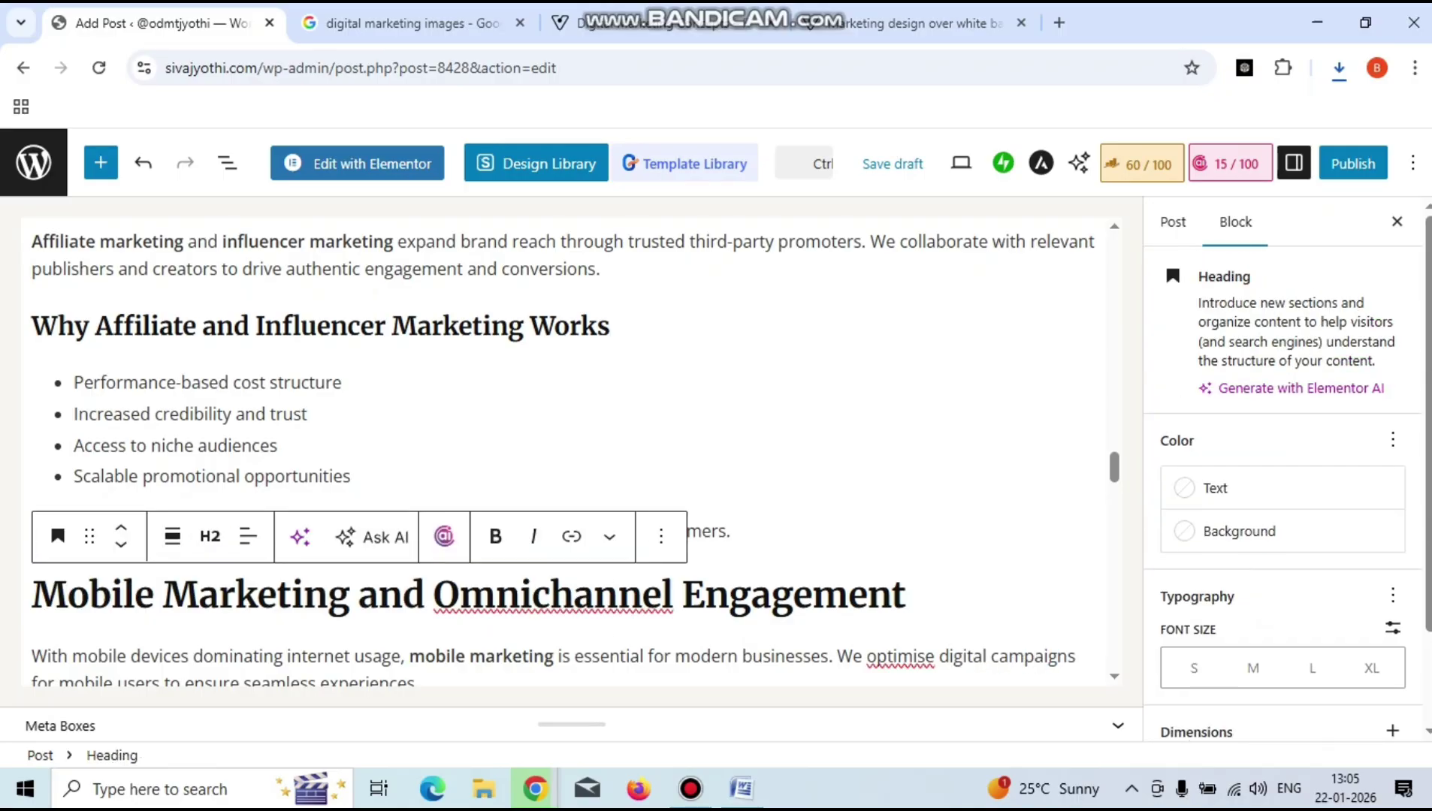
pyautogui.moveTo(940, 657); pyautogui.dragTo(419, 683)
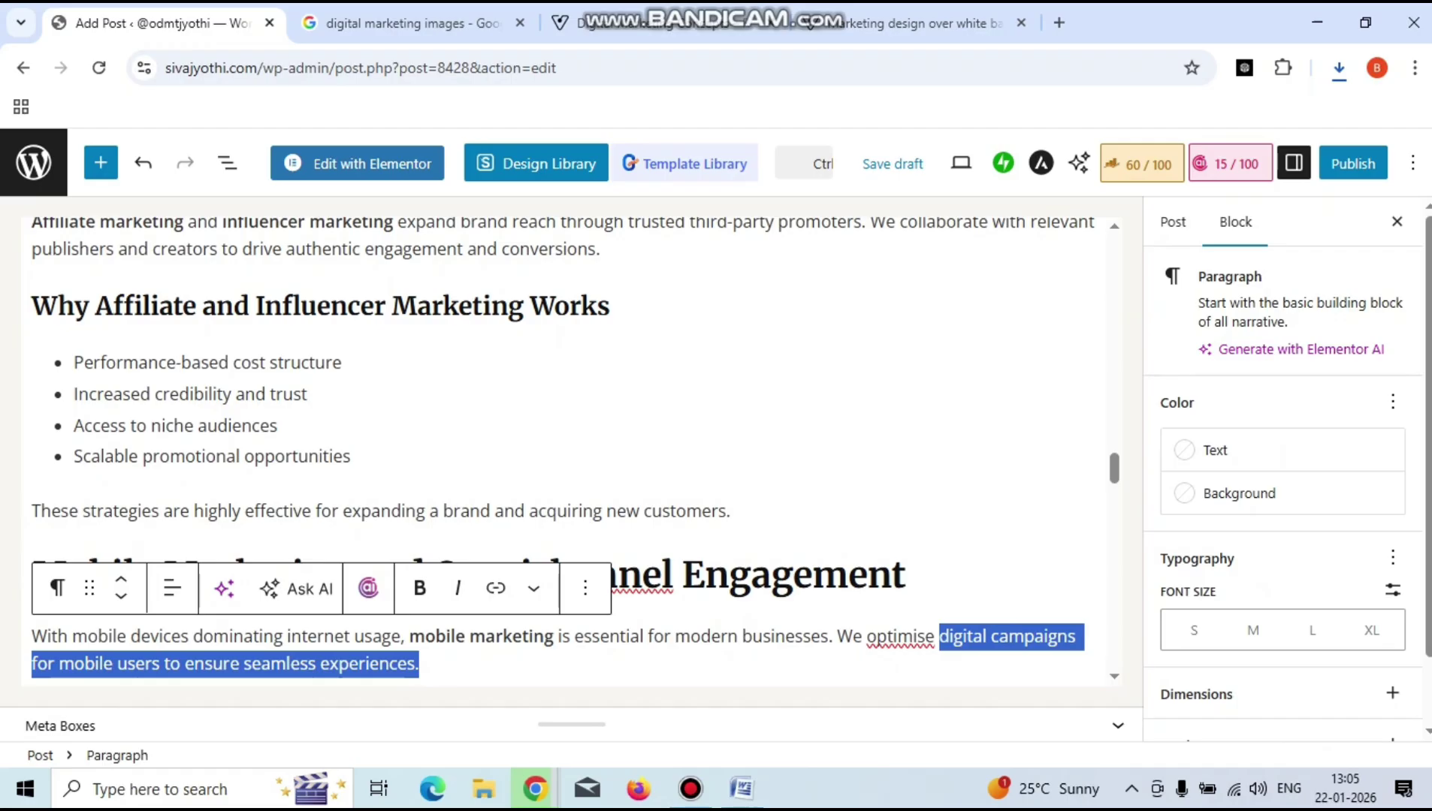
pyautogui.click(907, 575)
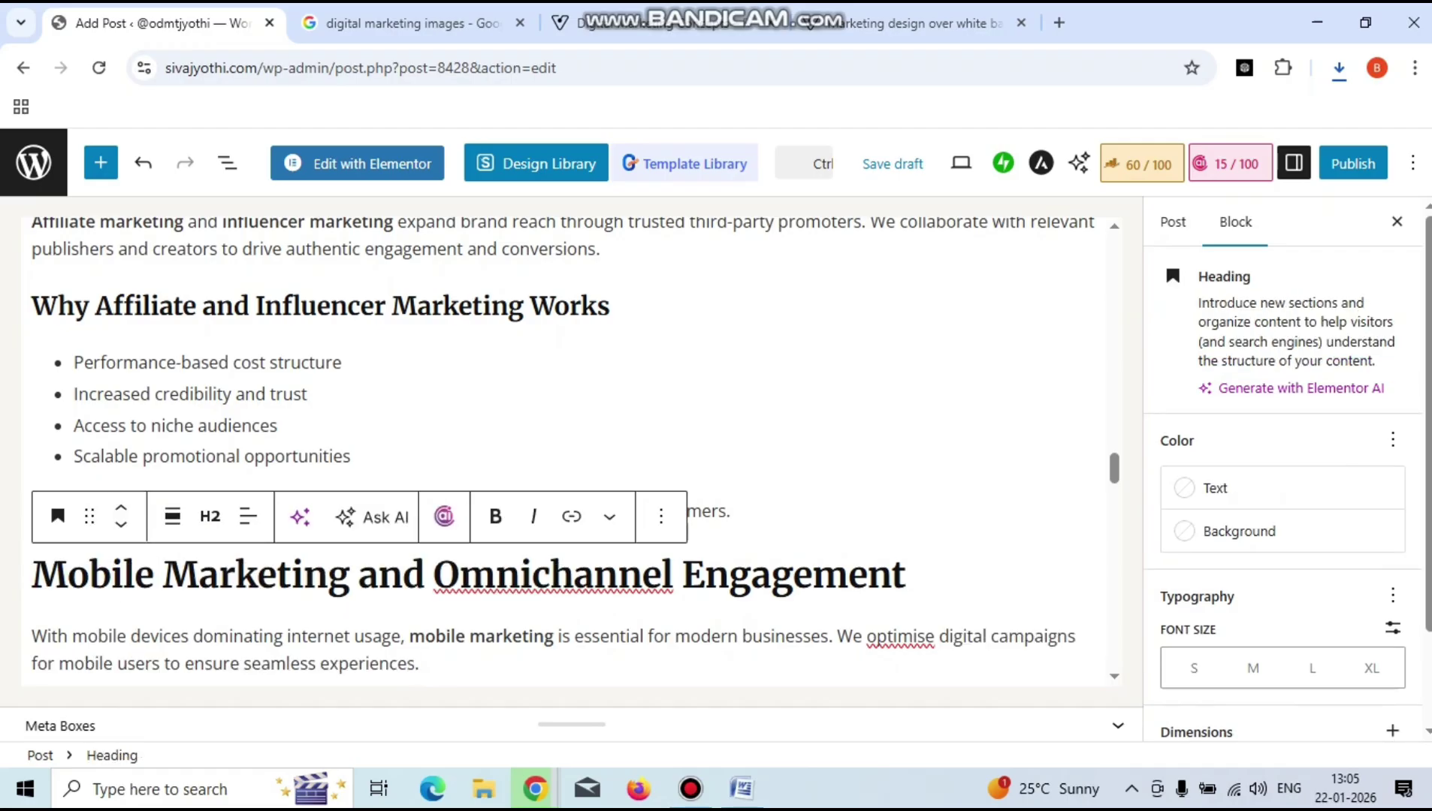
pyautogui.moveTo(950, 636); pyautogui.dragTo(1067, 637)
pyautogui.click(419, 664)
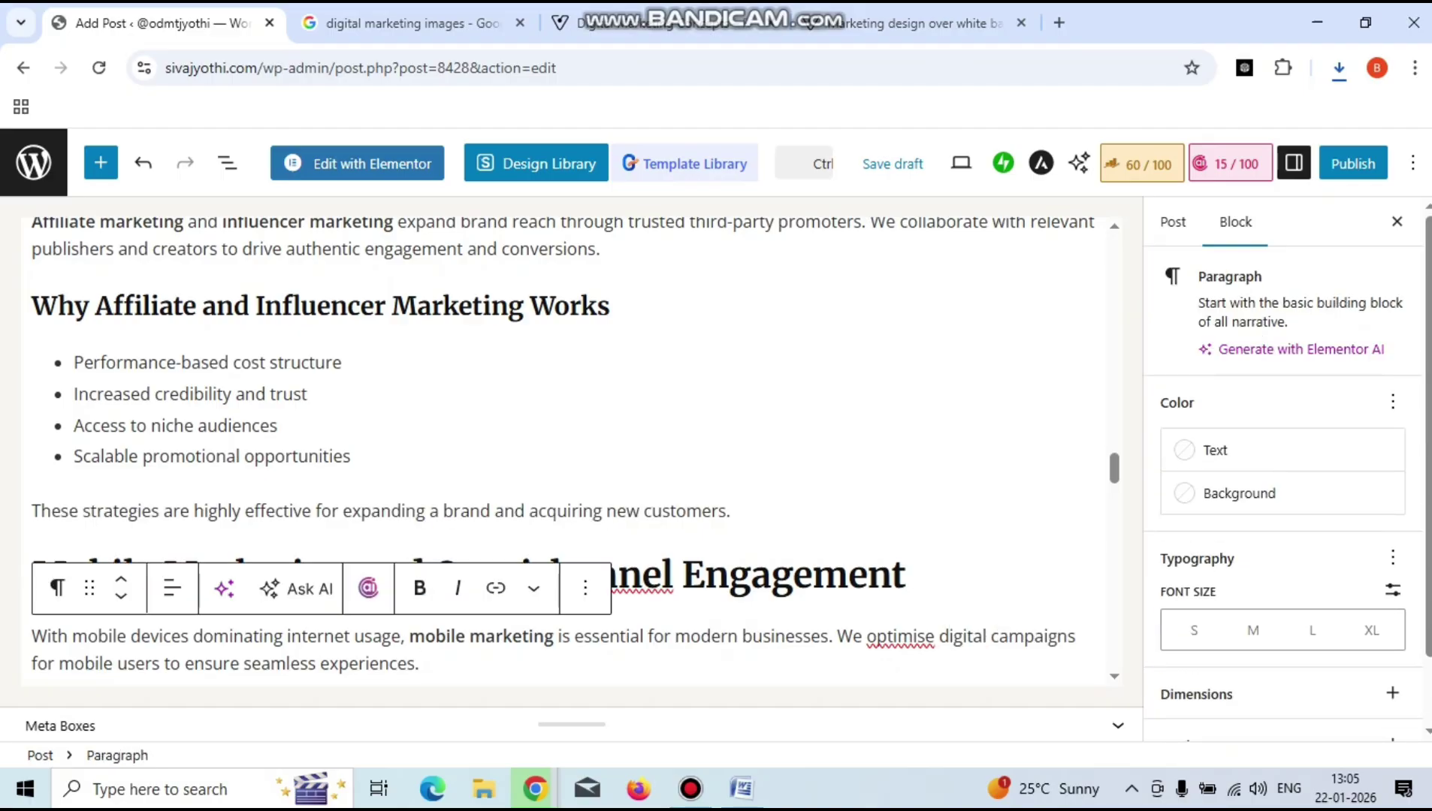
pyautogui.moveTo(939, 636); pyautogui.dragTo(1078, 636)
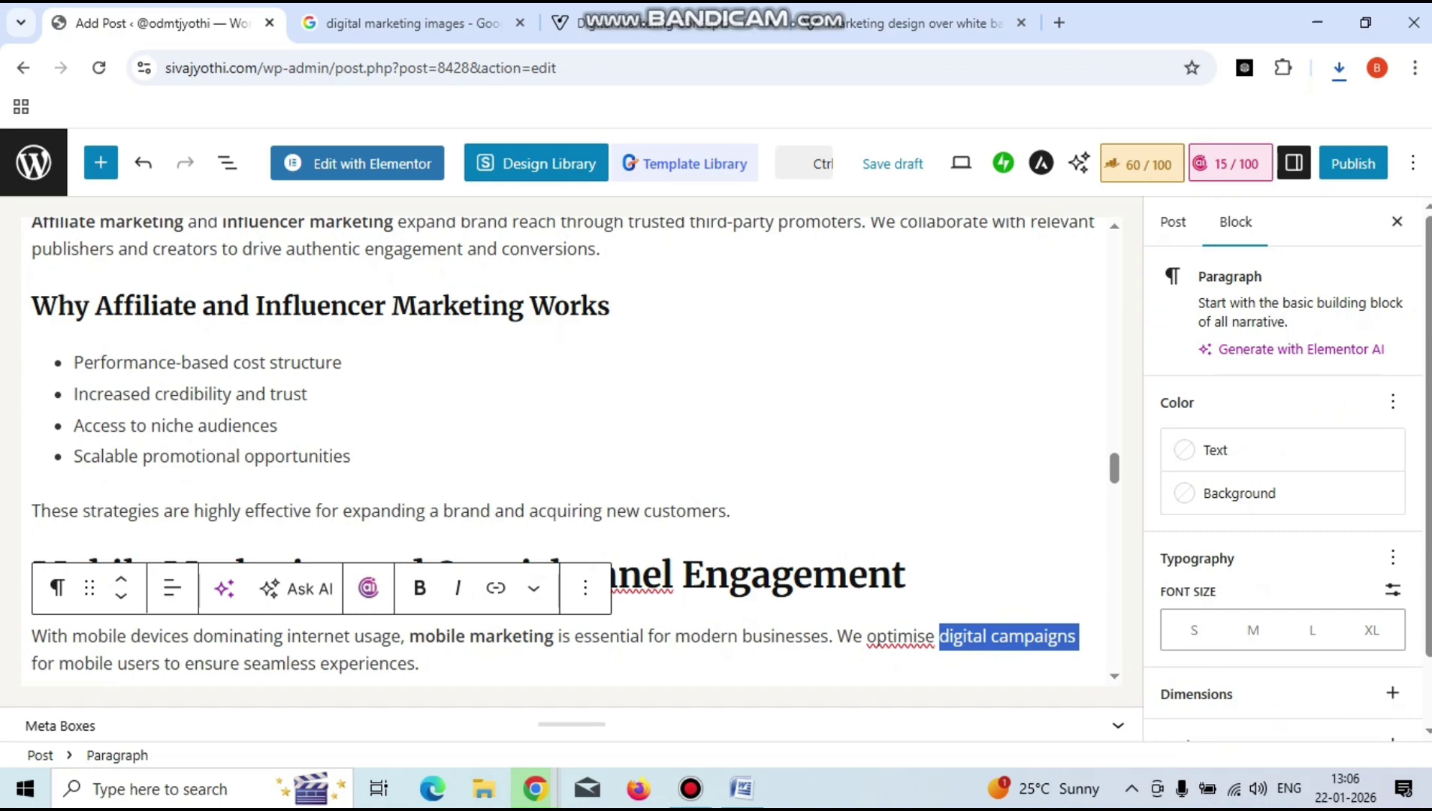
pyautogui.click(495, 587)
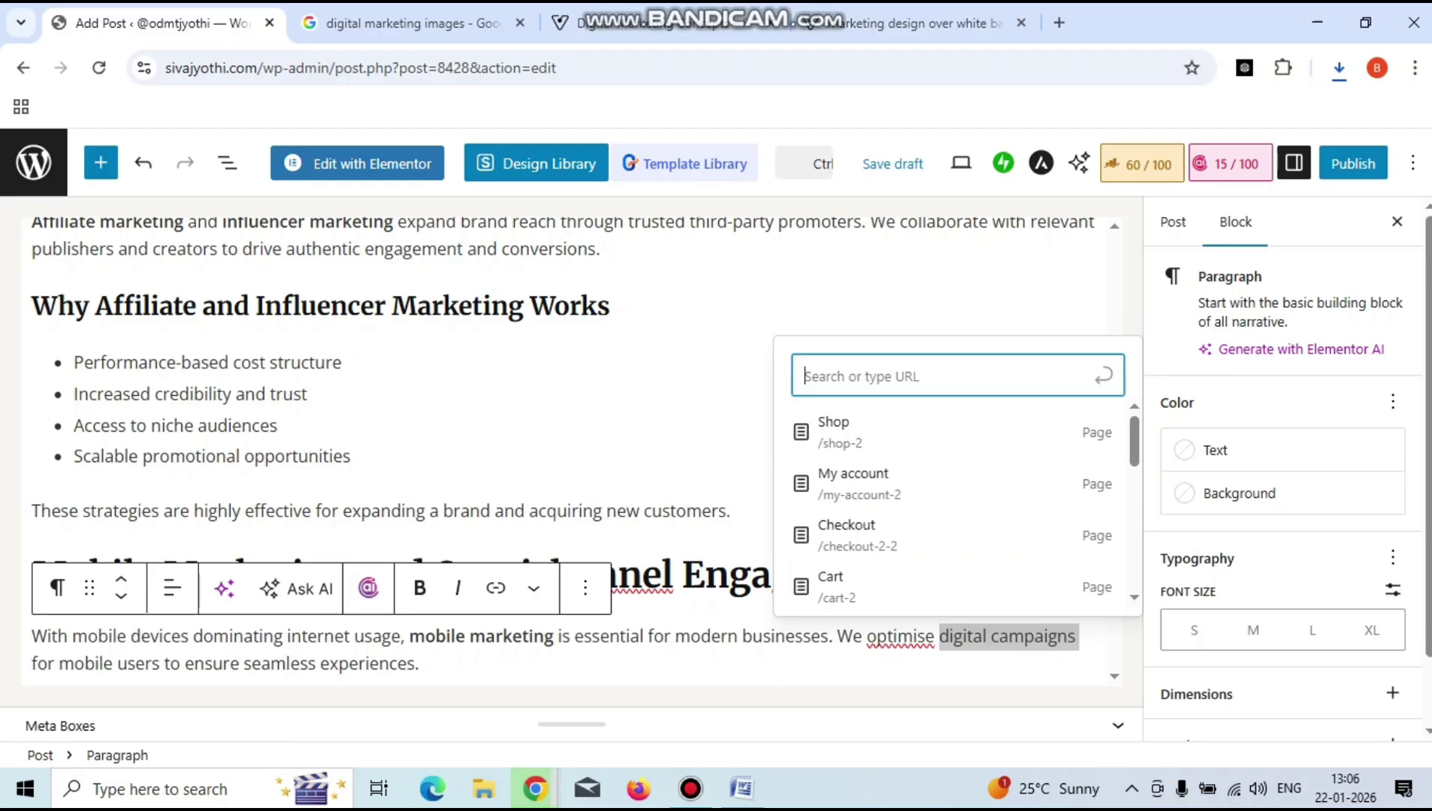
# Switch to the other browser window, leave its empty new post, and open the site's list of all posts.
pyautogui.moveTo(535, 789)
pyautogui.click(421, 706)
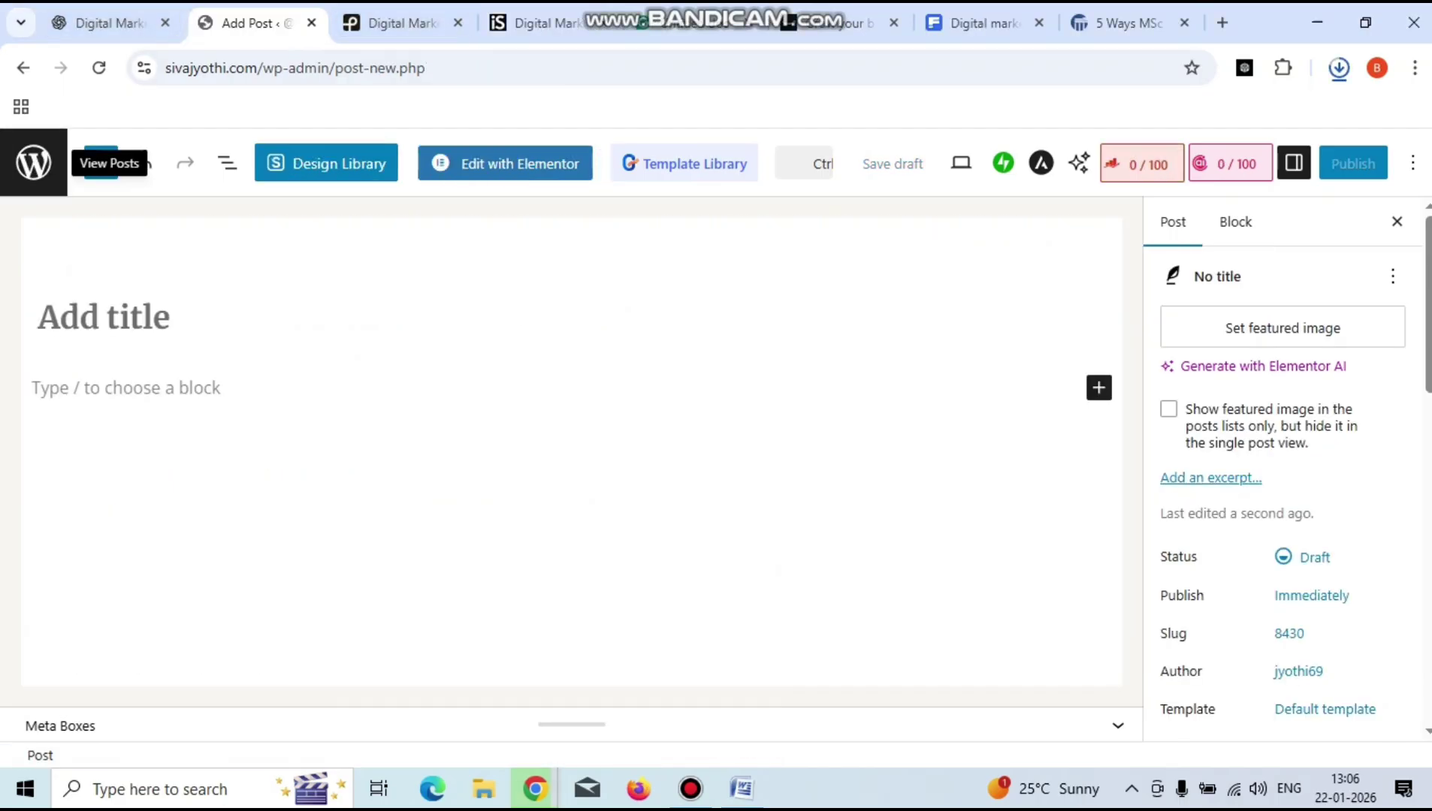
pyautogui.click(23, 67)
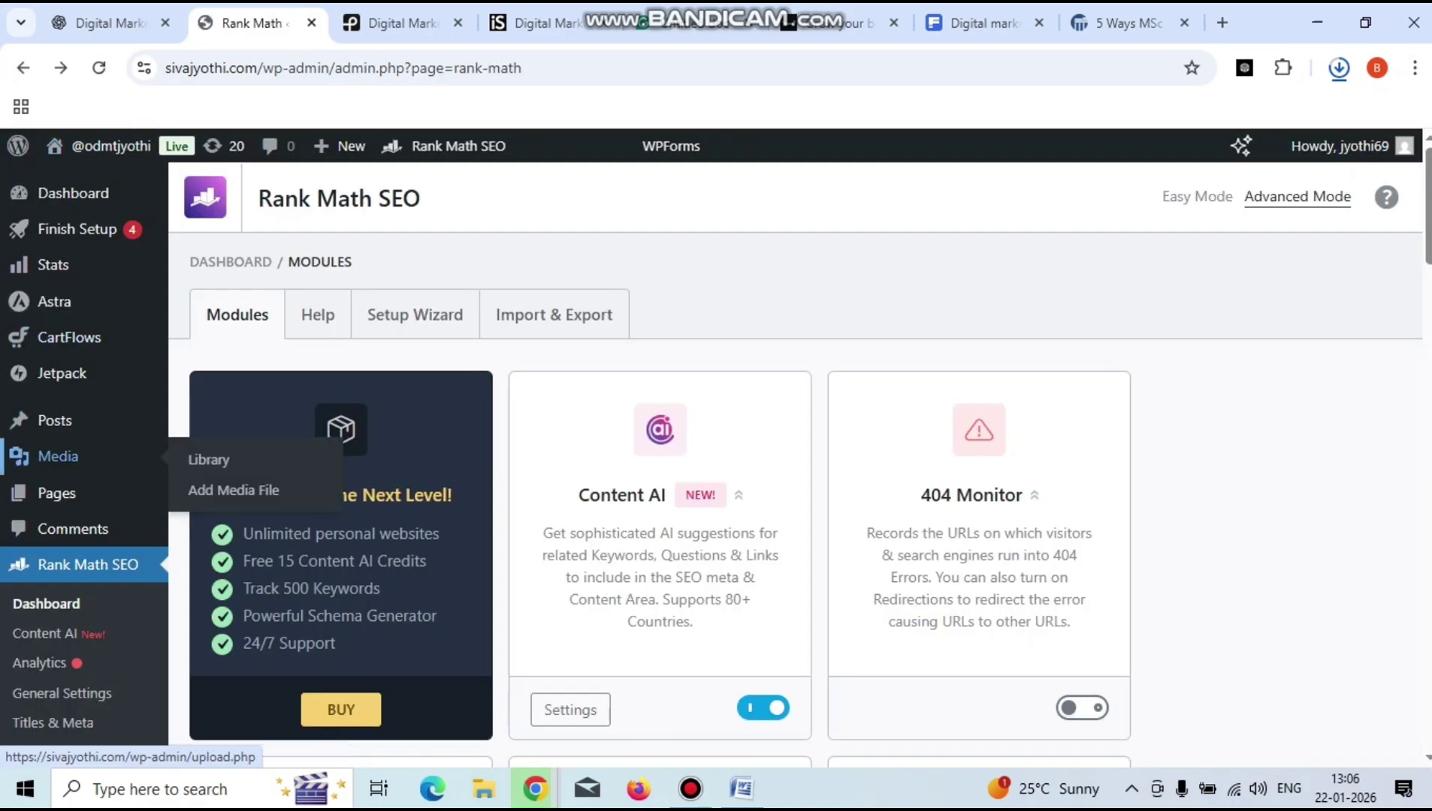
pyautogui.moveTo(45, 421)
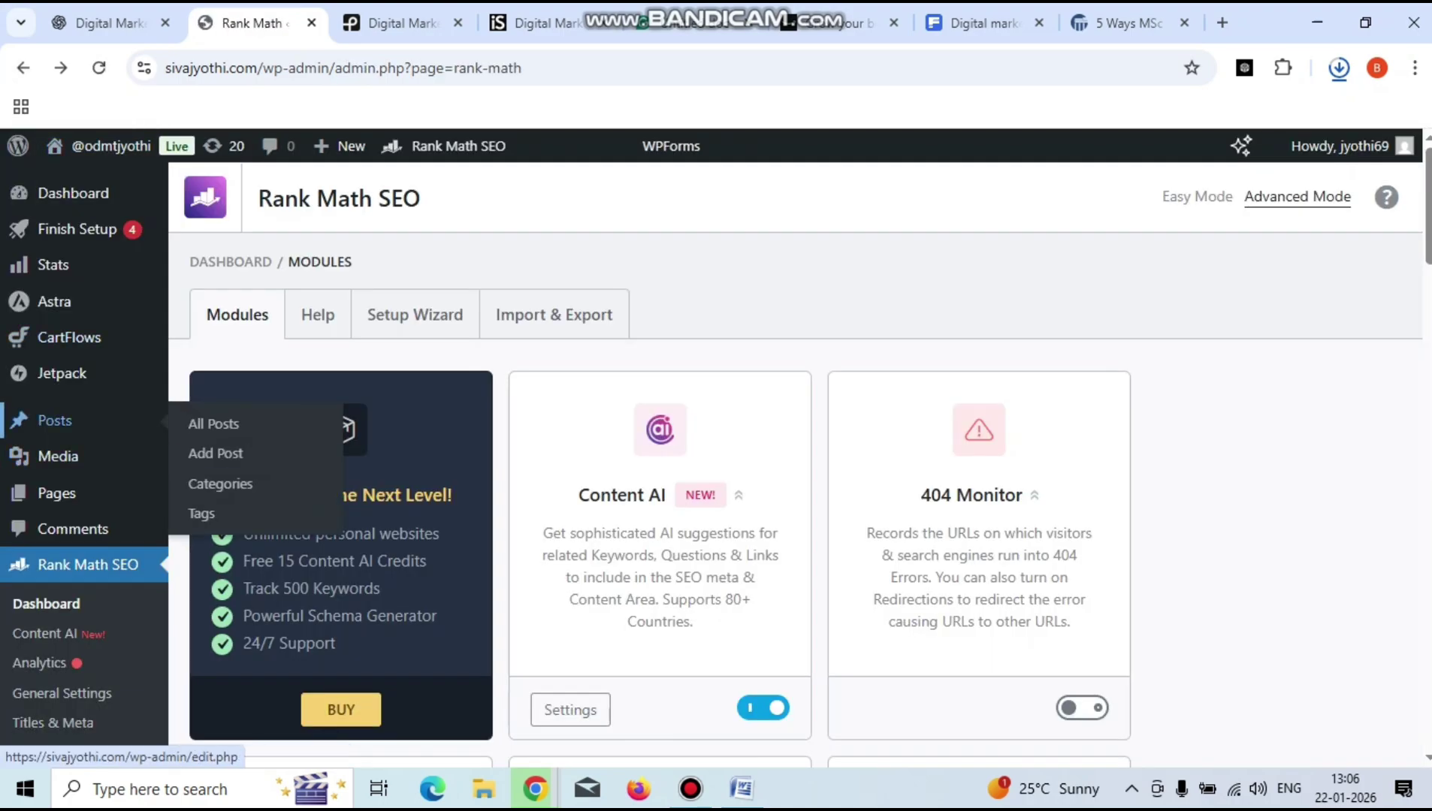
pyautogui.click(214, 424)
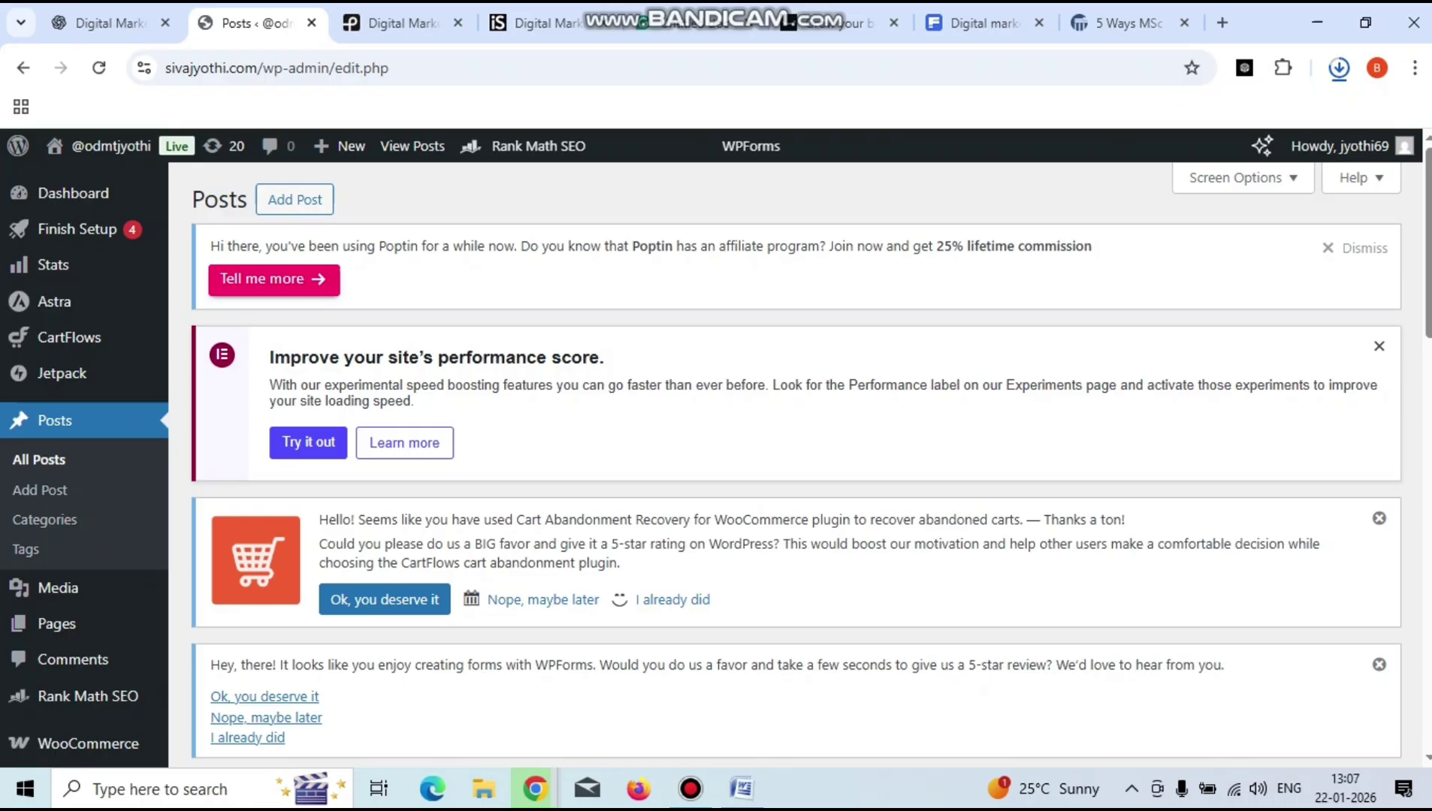
# Find the published "What is Digital Marketing" post in the posts list and open it for editing.
pyautogui.scroll(-4, 796, 466)
pyautogui.scroll(-5, 796, 466)
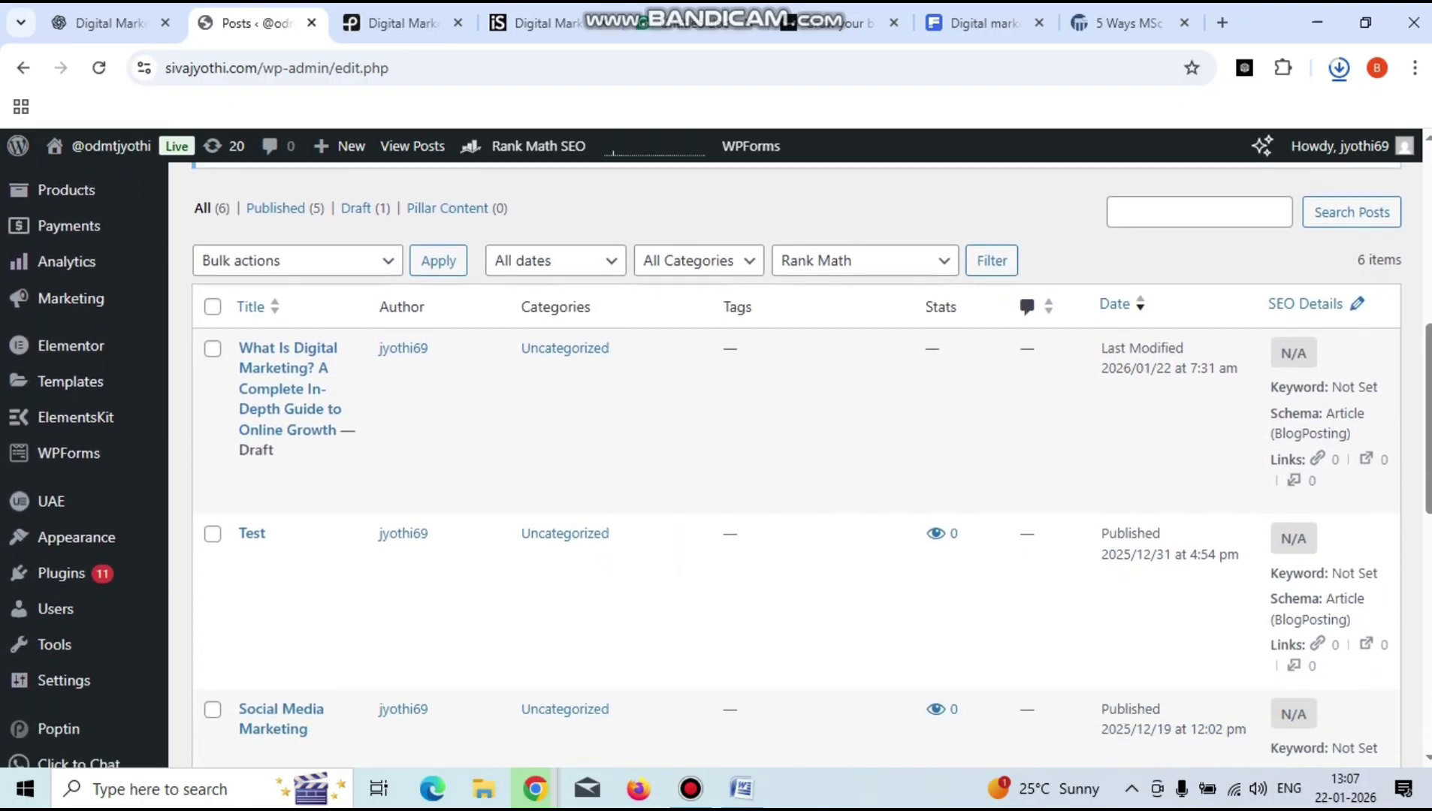
pyautogui.scroll(-5, 796, 466)
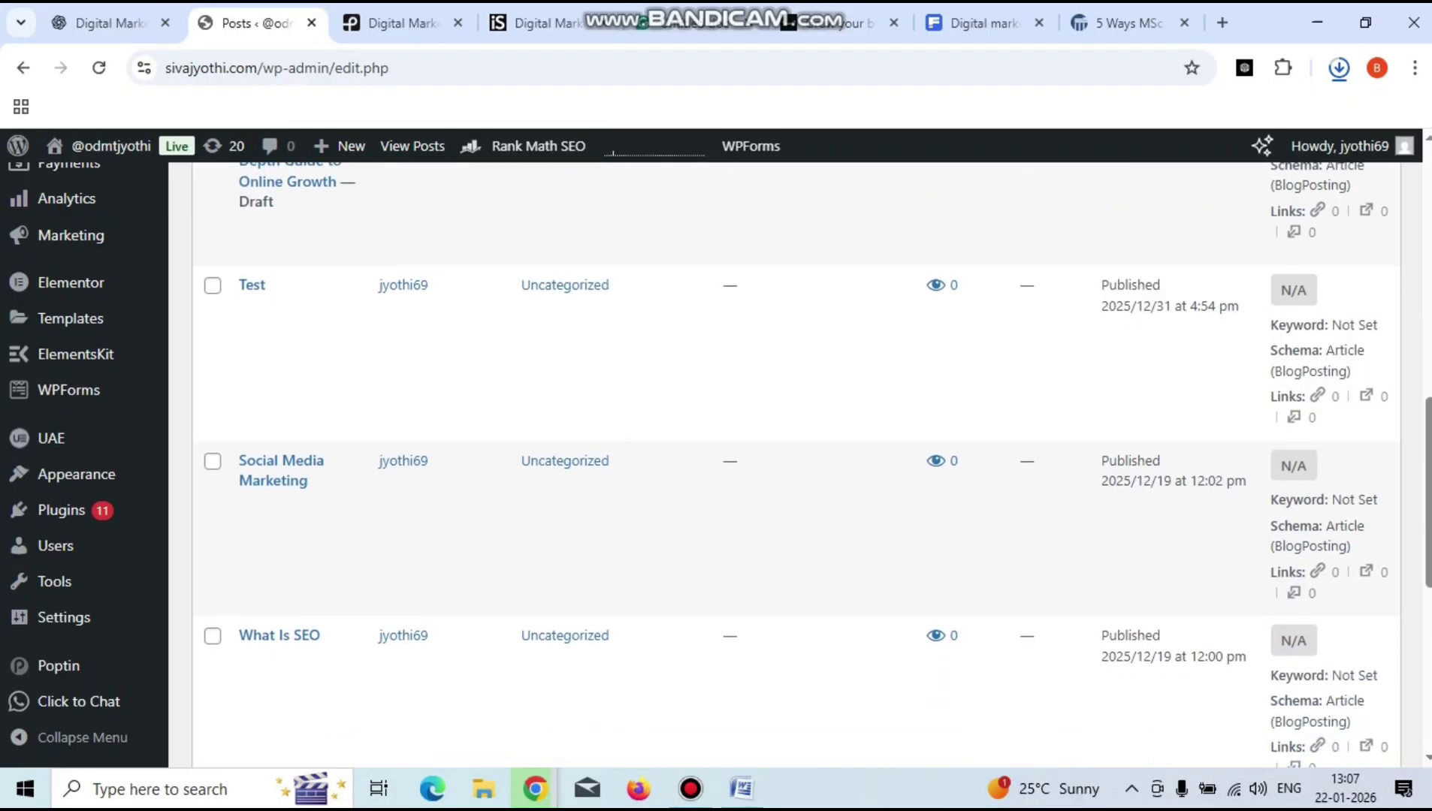
pyautogui.scroll(-1, 796, 465)
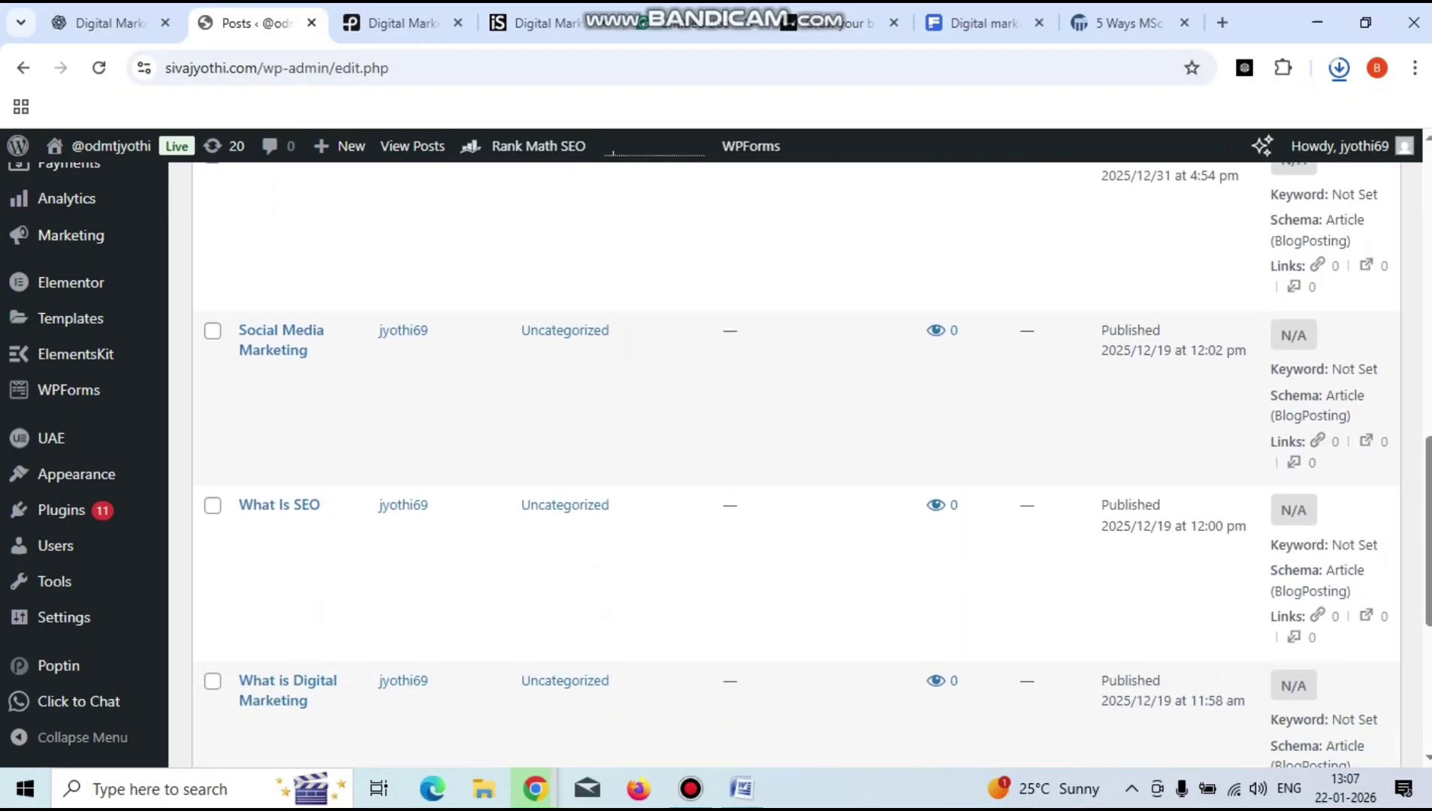
pyautogui.moveTo(279, 526)
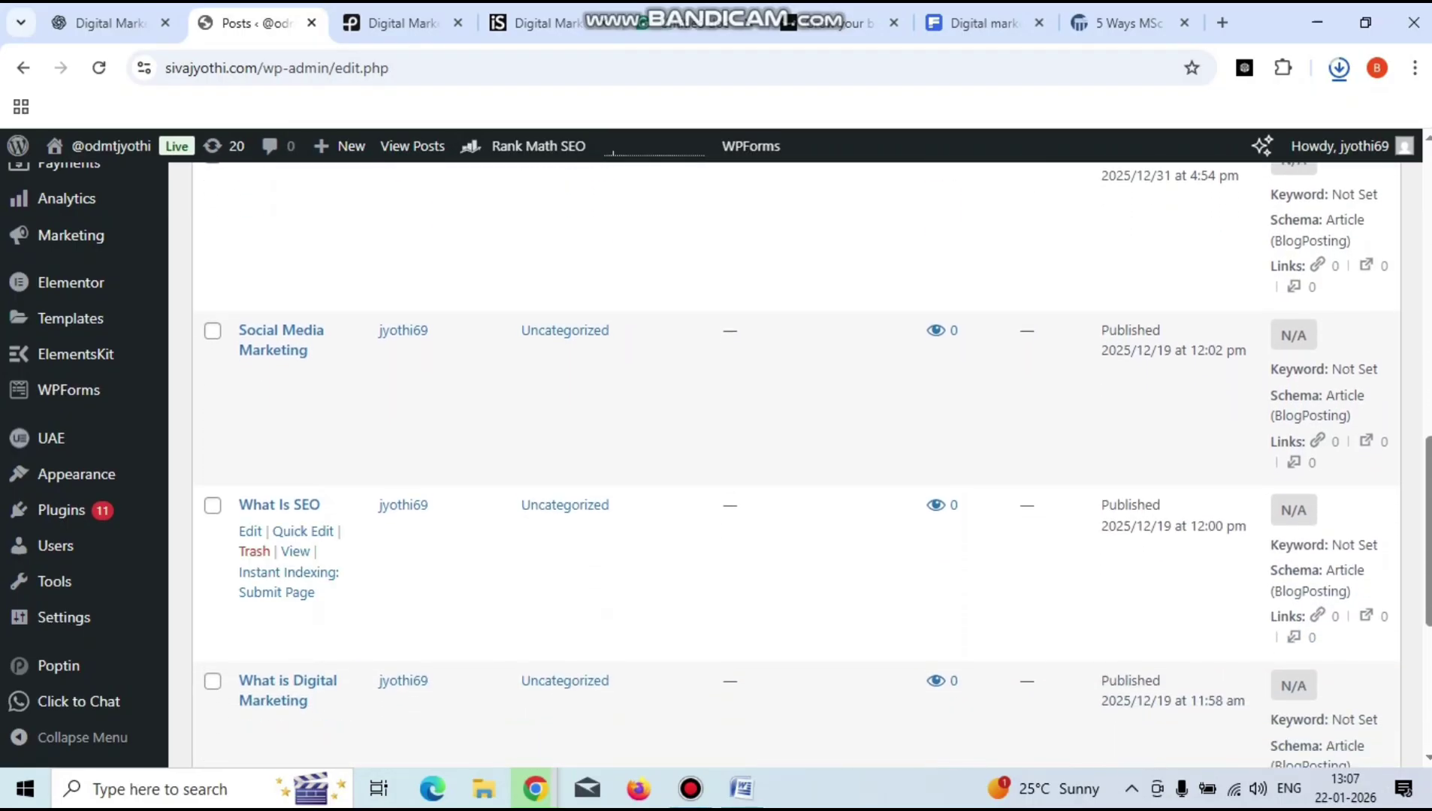
pyautogui.moveTo(250, 727)
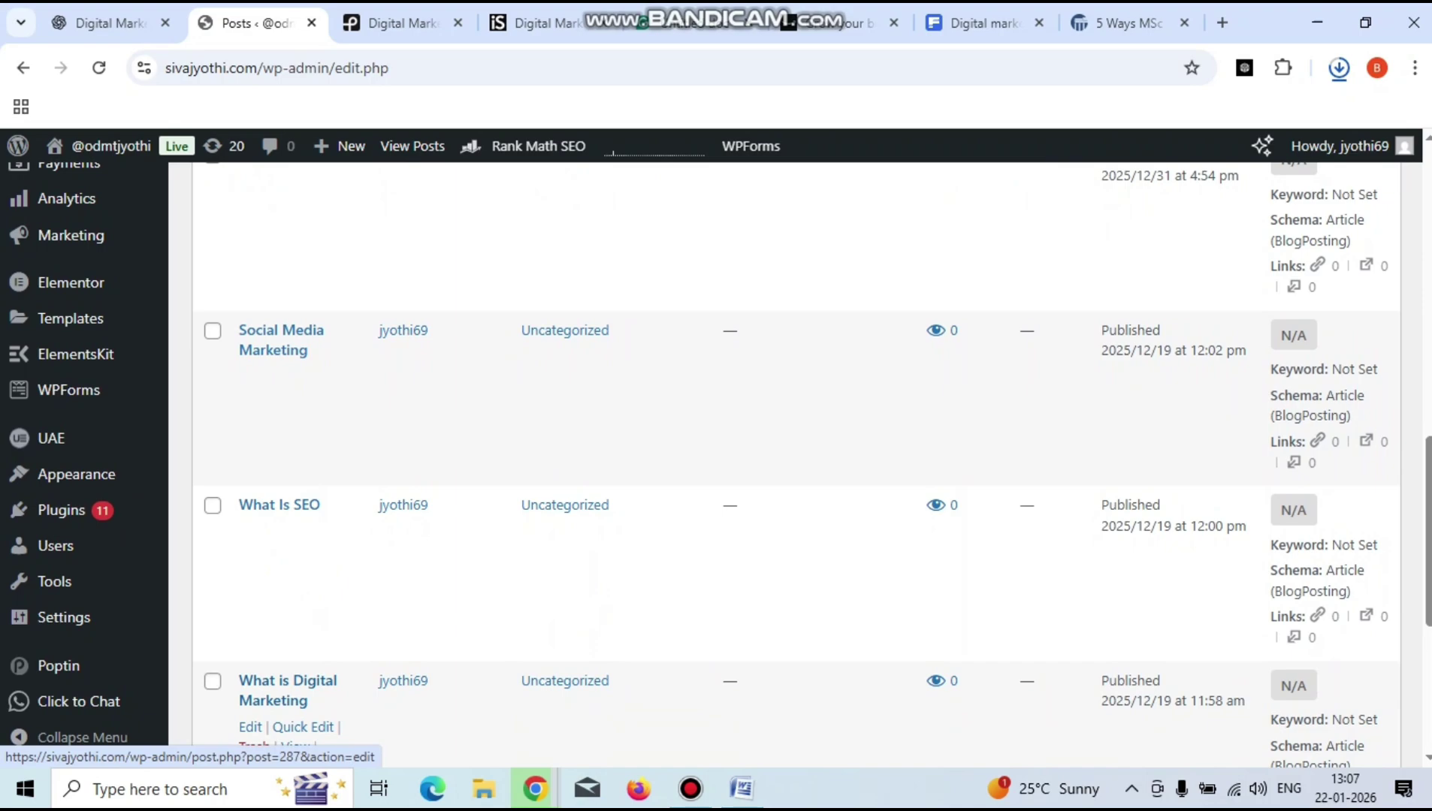
pyautogui.click(288, 681)
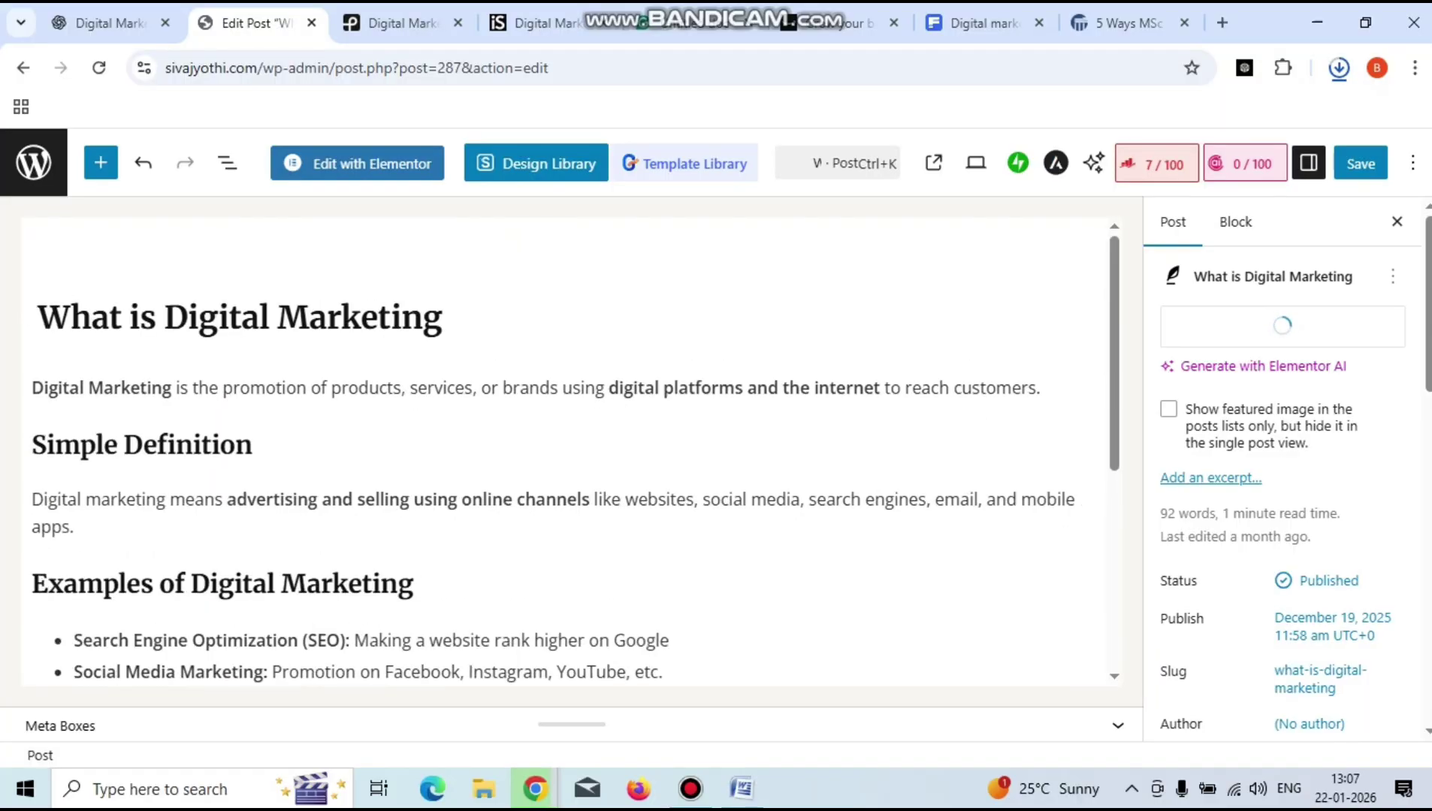
# Open the live page of the "What is Digital Marketing" post and view it down to its Examples section.
pyautogui.click(934, 163)
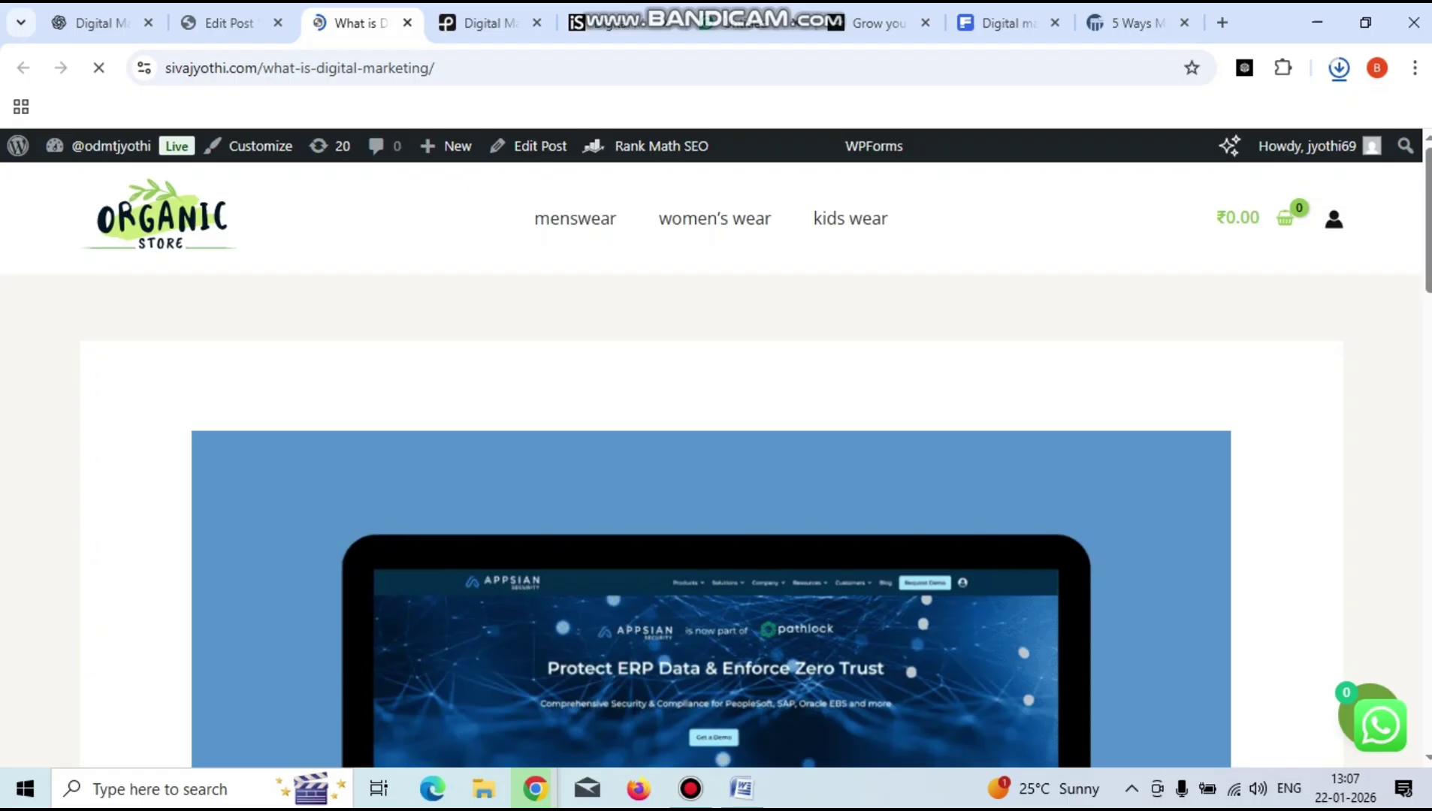
pyautogui.scroll(-8, 714, 465)
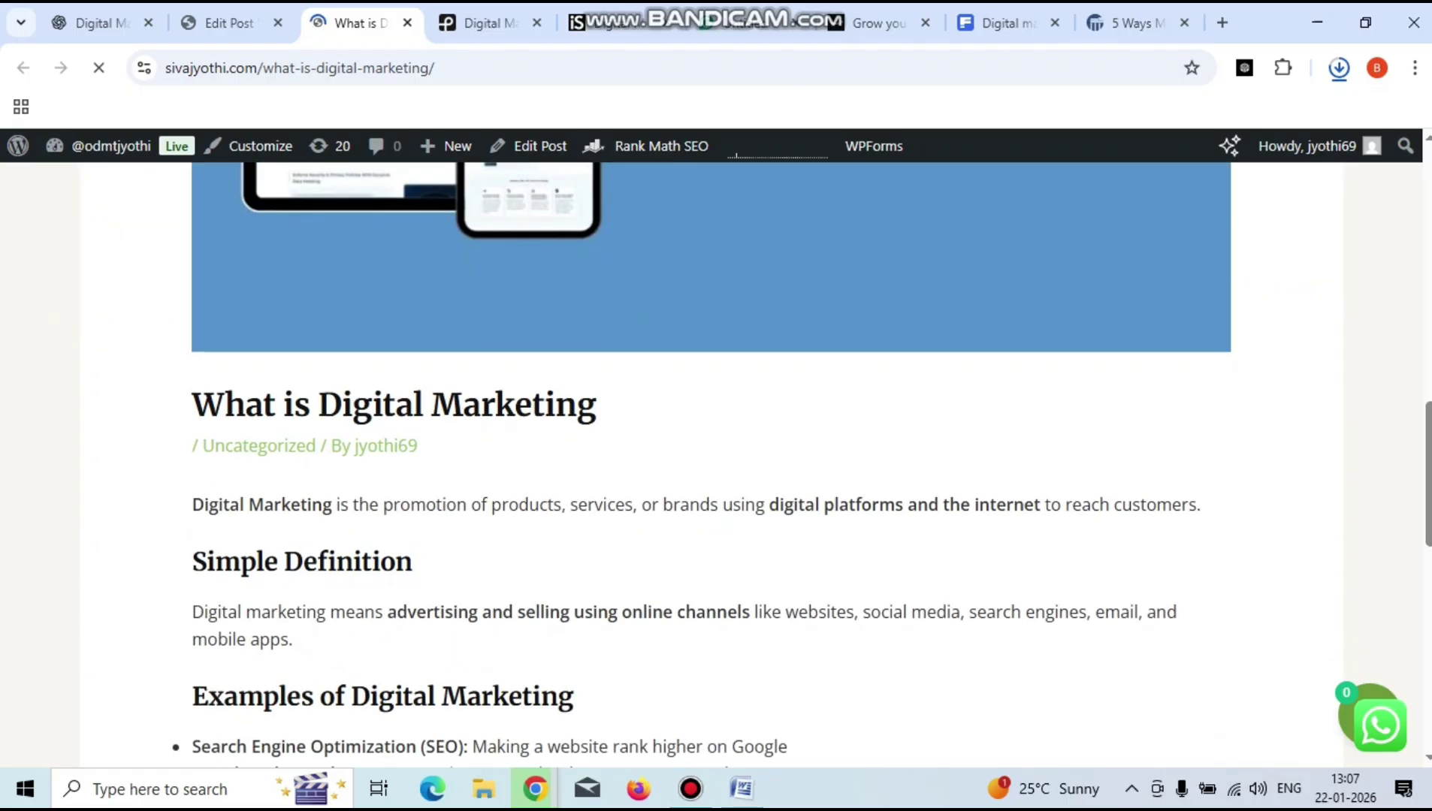
pyautogui.hotkey('ctrl', 'l')
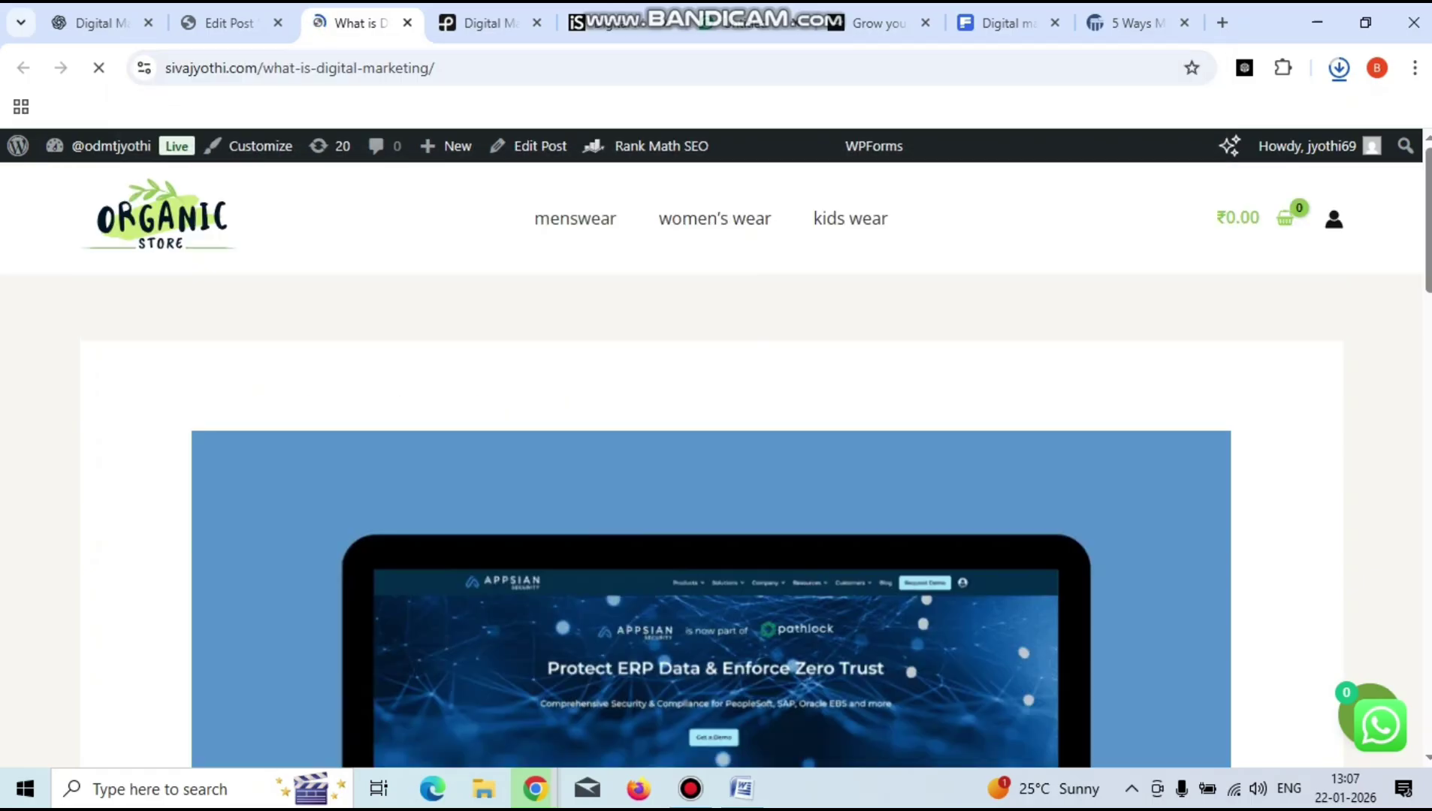
pyautogui.scroll(-10, 714, 466)
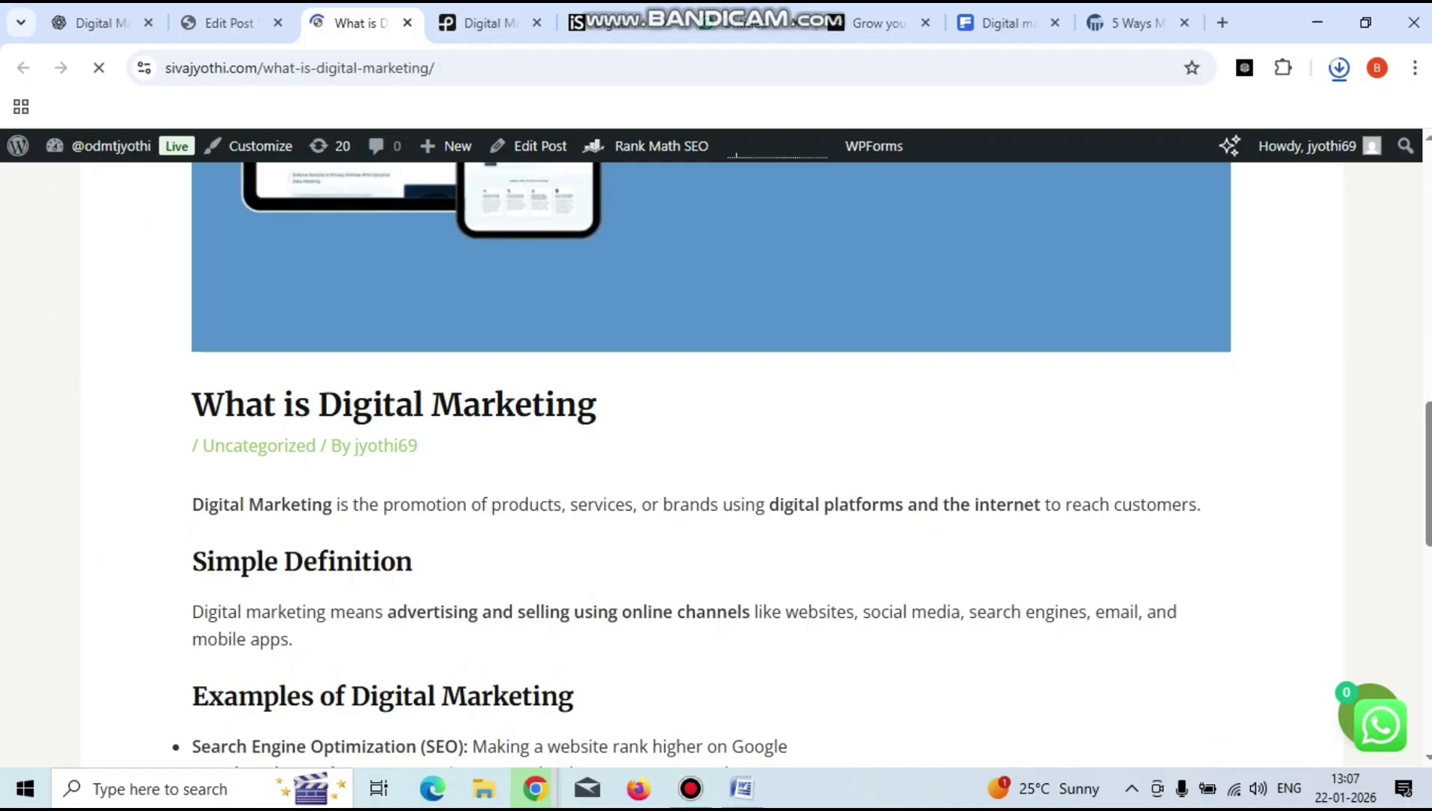
# Copy the live page's web address and return to the draft post in the other browser window.
pyautogui.click(313, 68)
pyautogui.hotkey('ctrl', 'c')
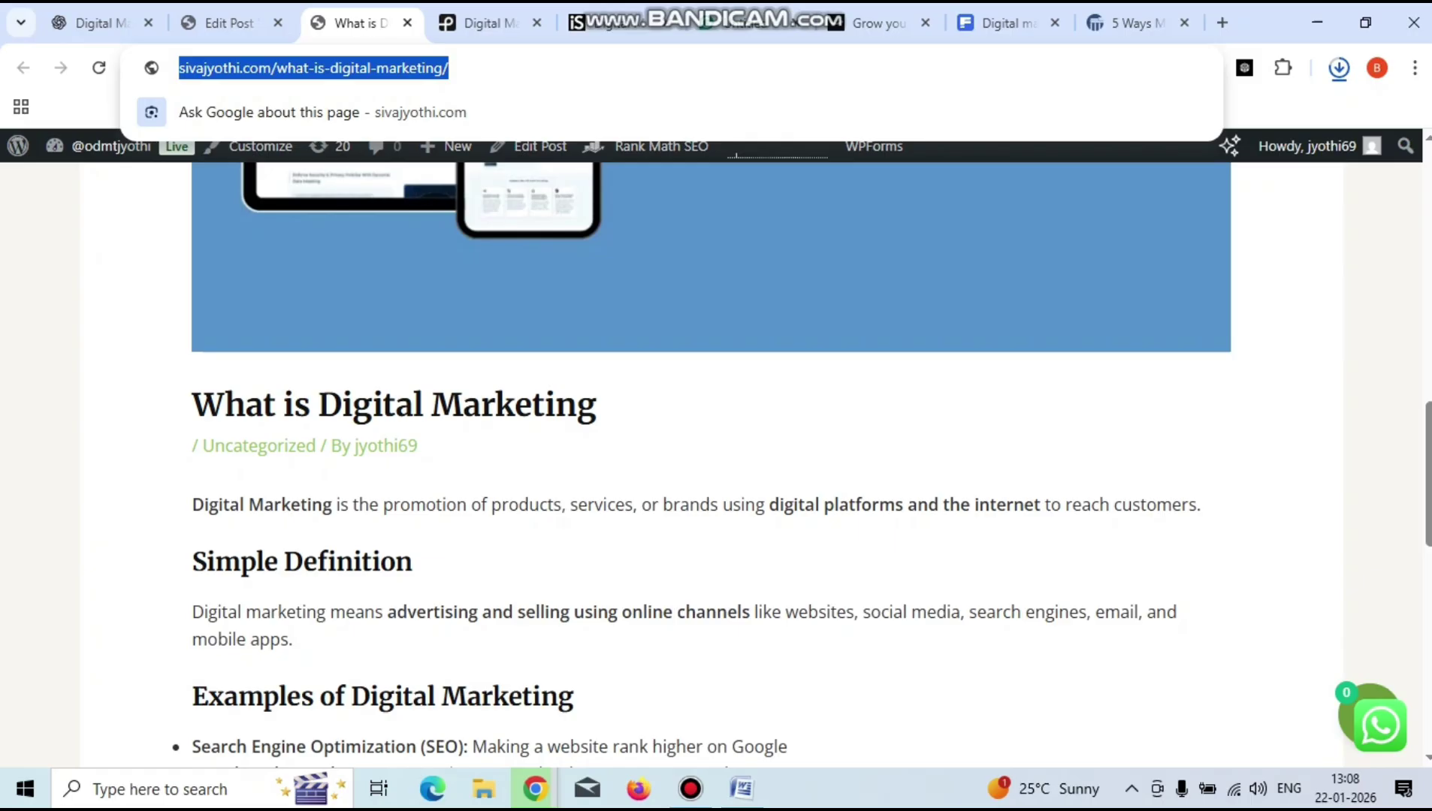
pyautogui.moveTo(535, 789)
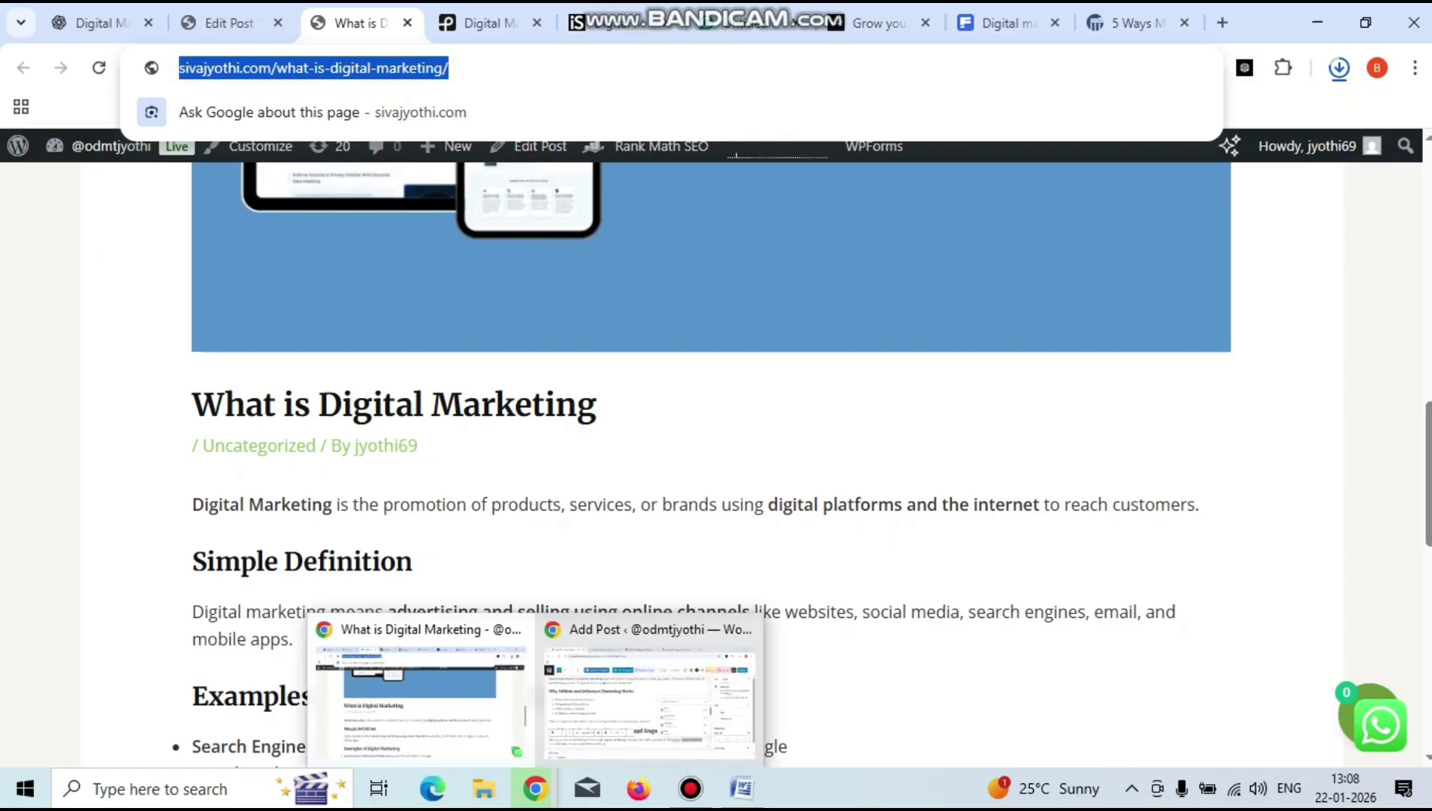
pyautogui.click(650, 698)
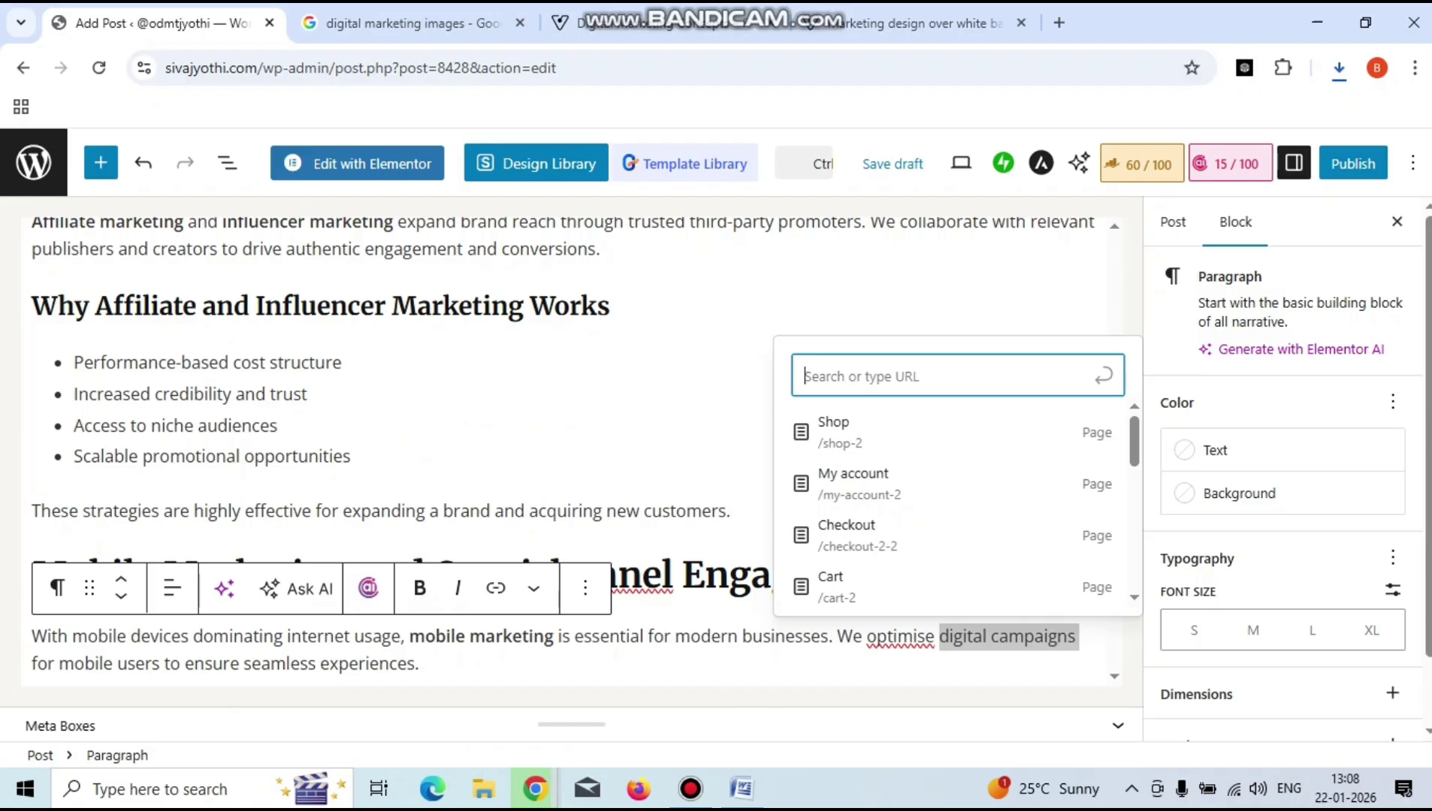
# Try to link "digital campaigns" to the copied address of the "What is Digital Marketing" post.
pyautogui.hotkey('ctrl', 'v')
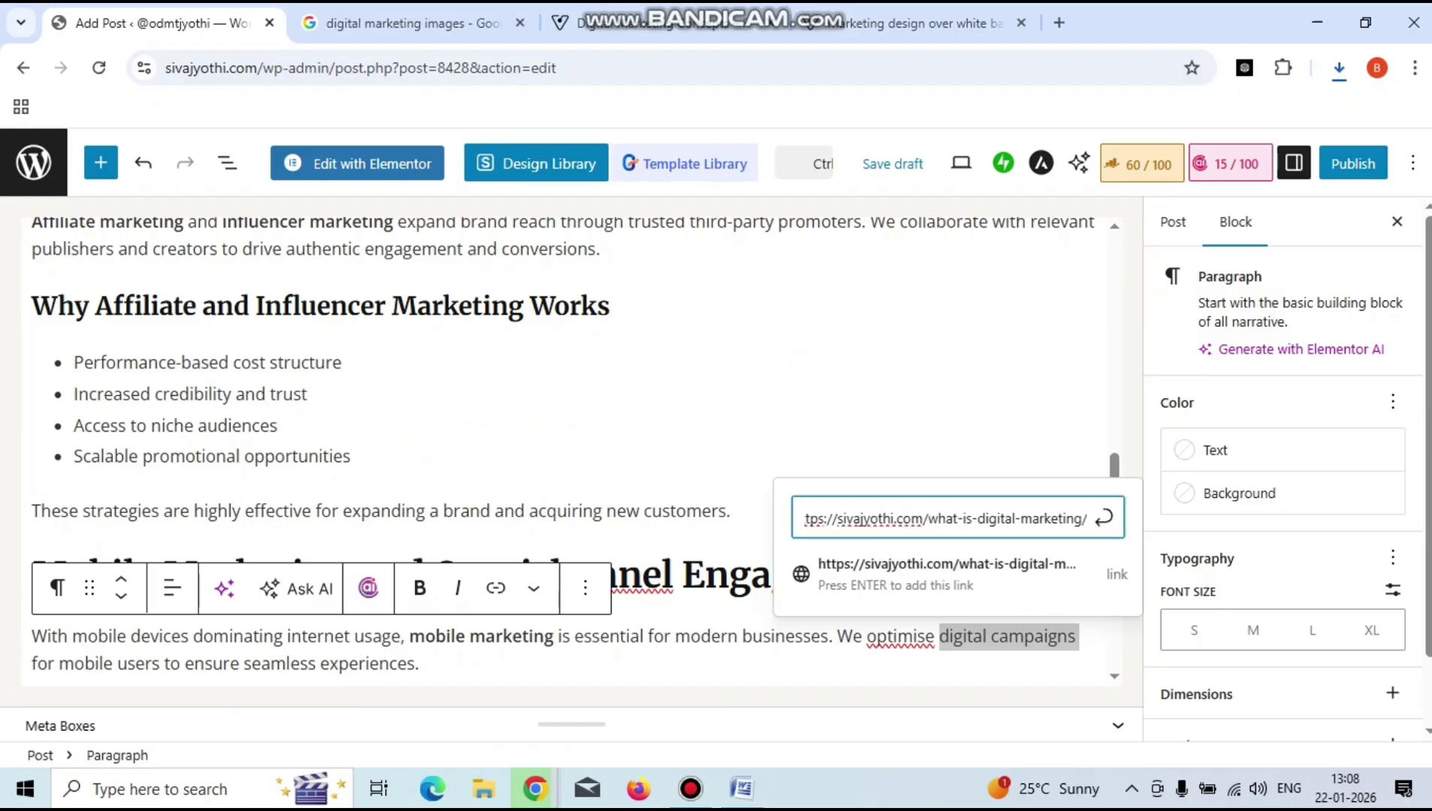
pyautogui.press('Down')
pyautogui.click(351, 456)
pyautogui.click(32, 636)
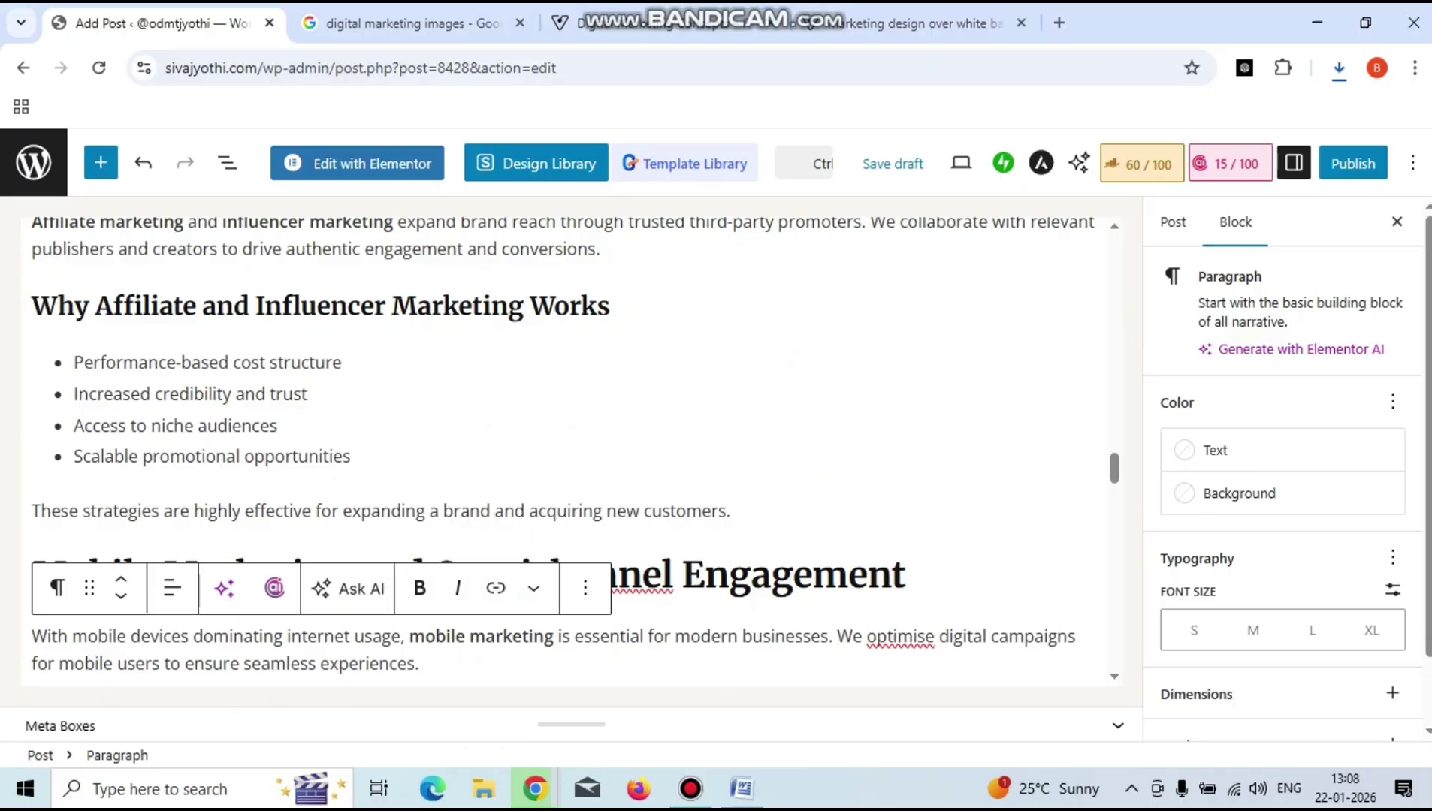
pyautogui.click(731, 511)
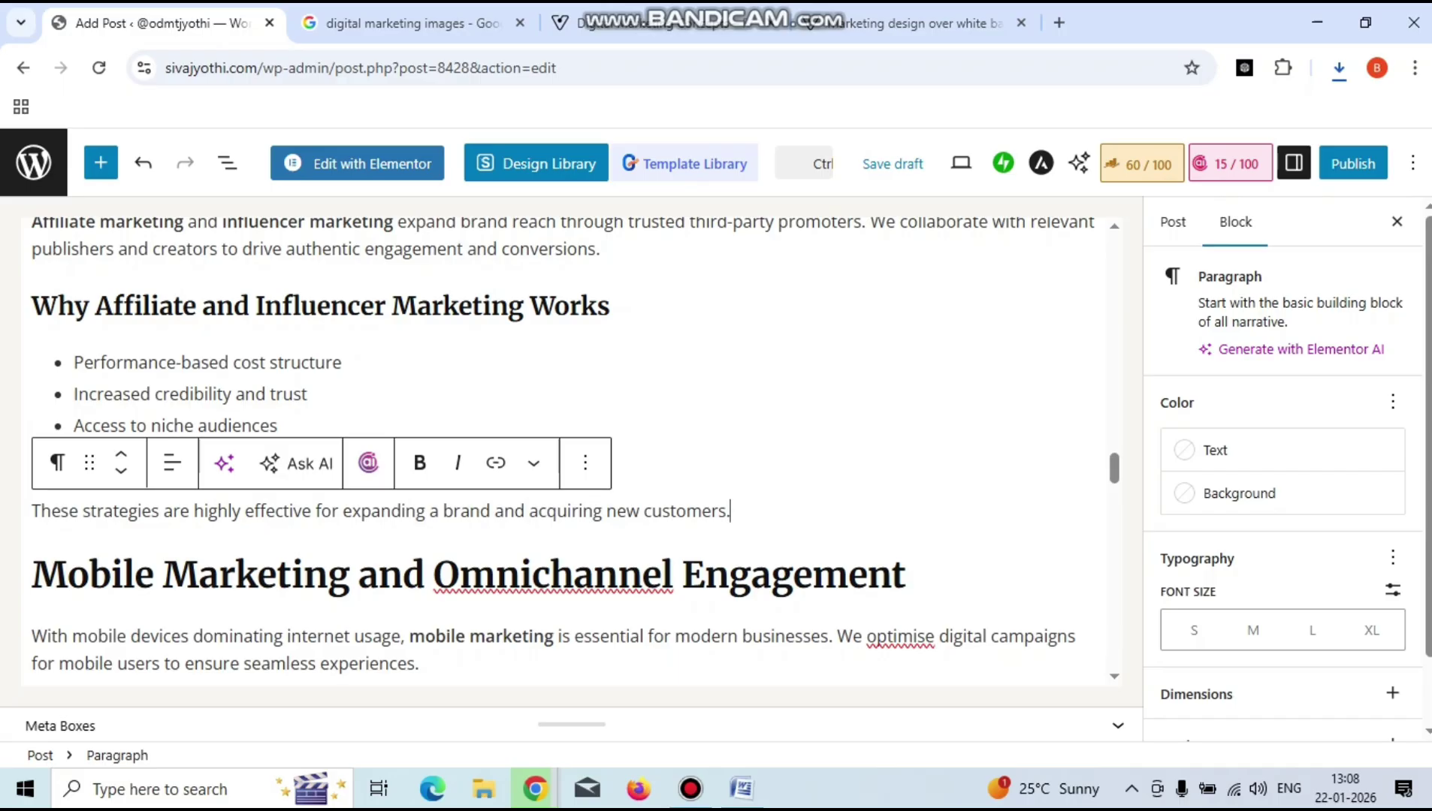
# Link the words "digital campaigns" in the Mobile Marketing paragraph to the copied /what-is-digital-marketing/ page address.
pyautogui.click(982, 636)
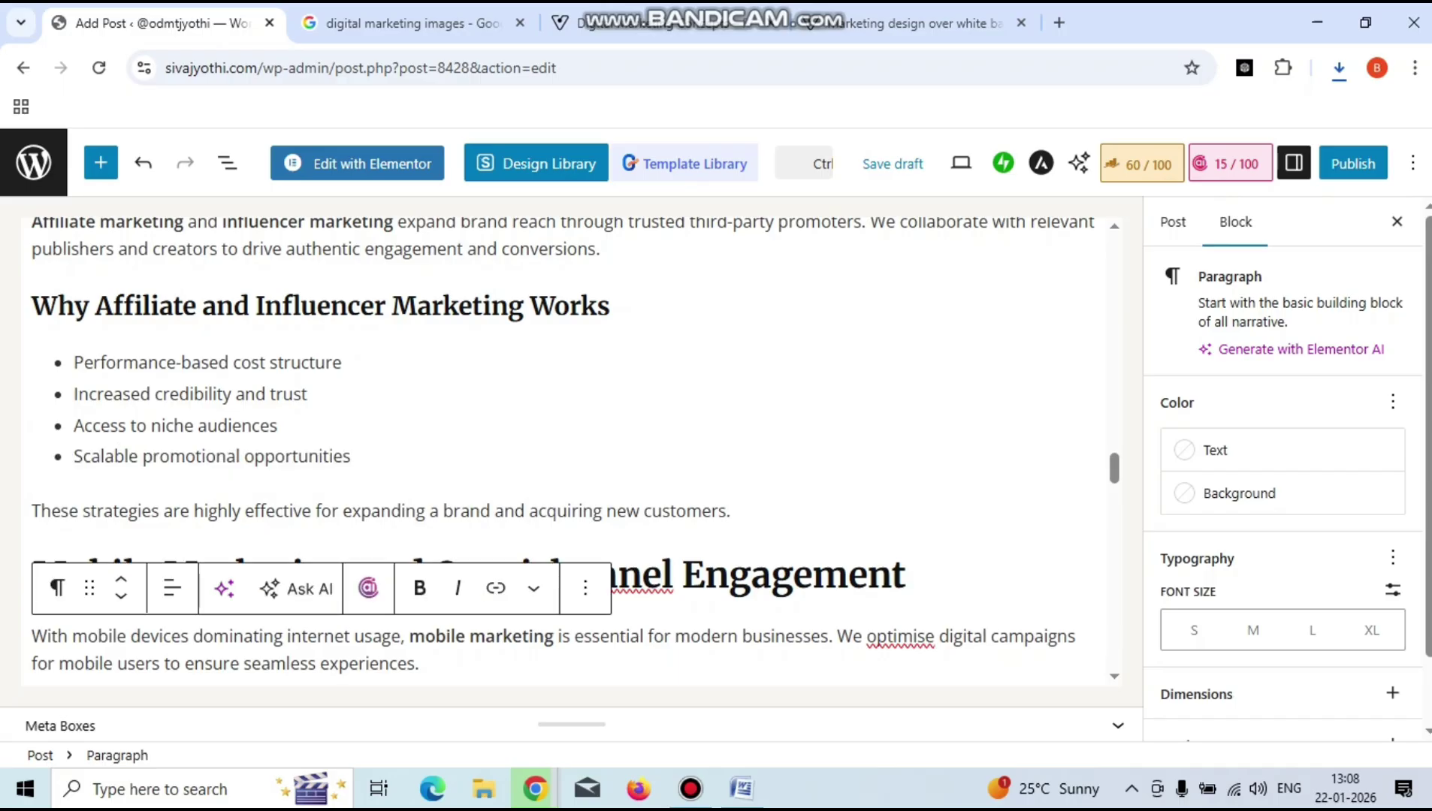
pyautogui.moveTo(939, 636); pyautogui.dragTo(1079, 637)
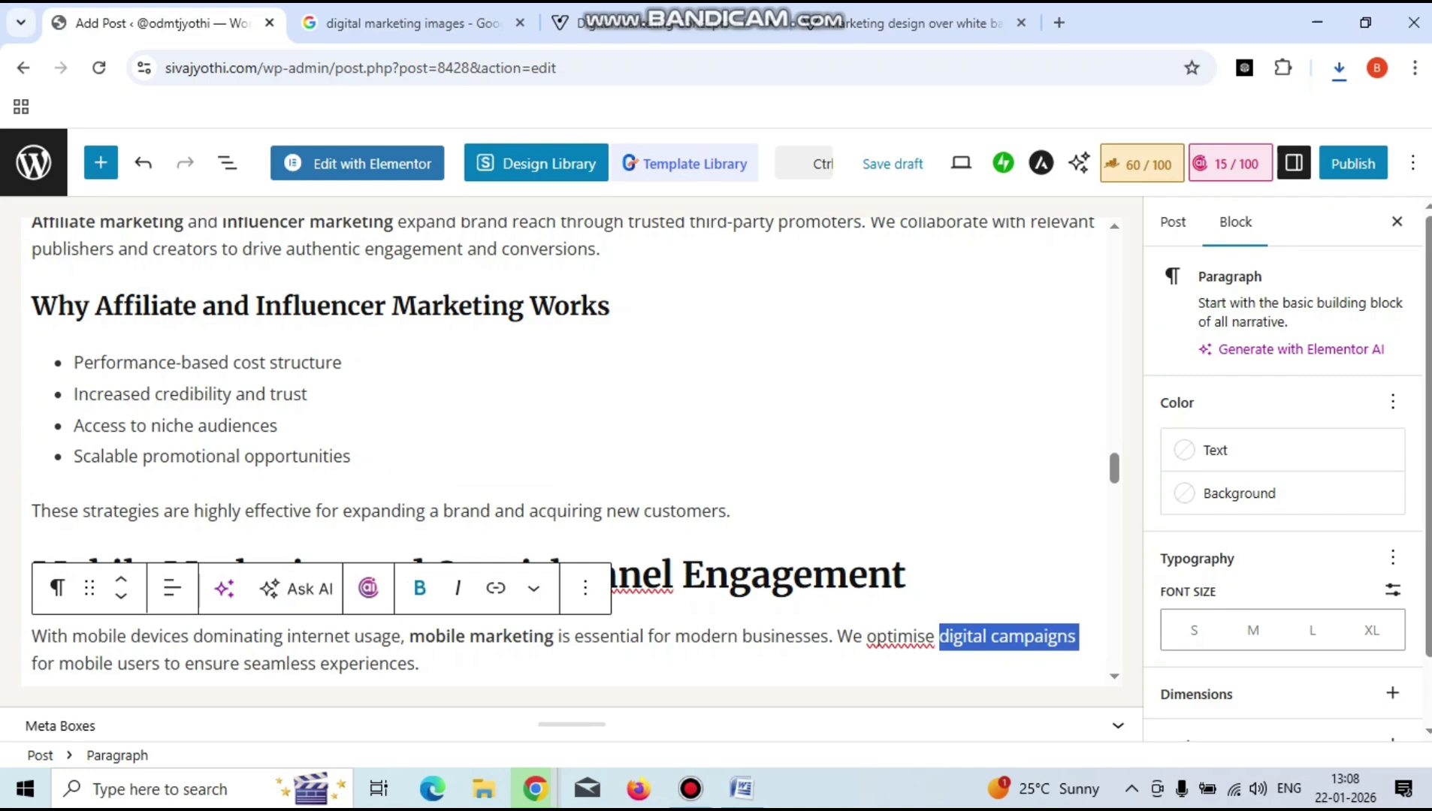
pyautogui.click(496, 588)
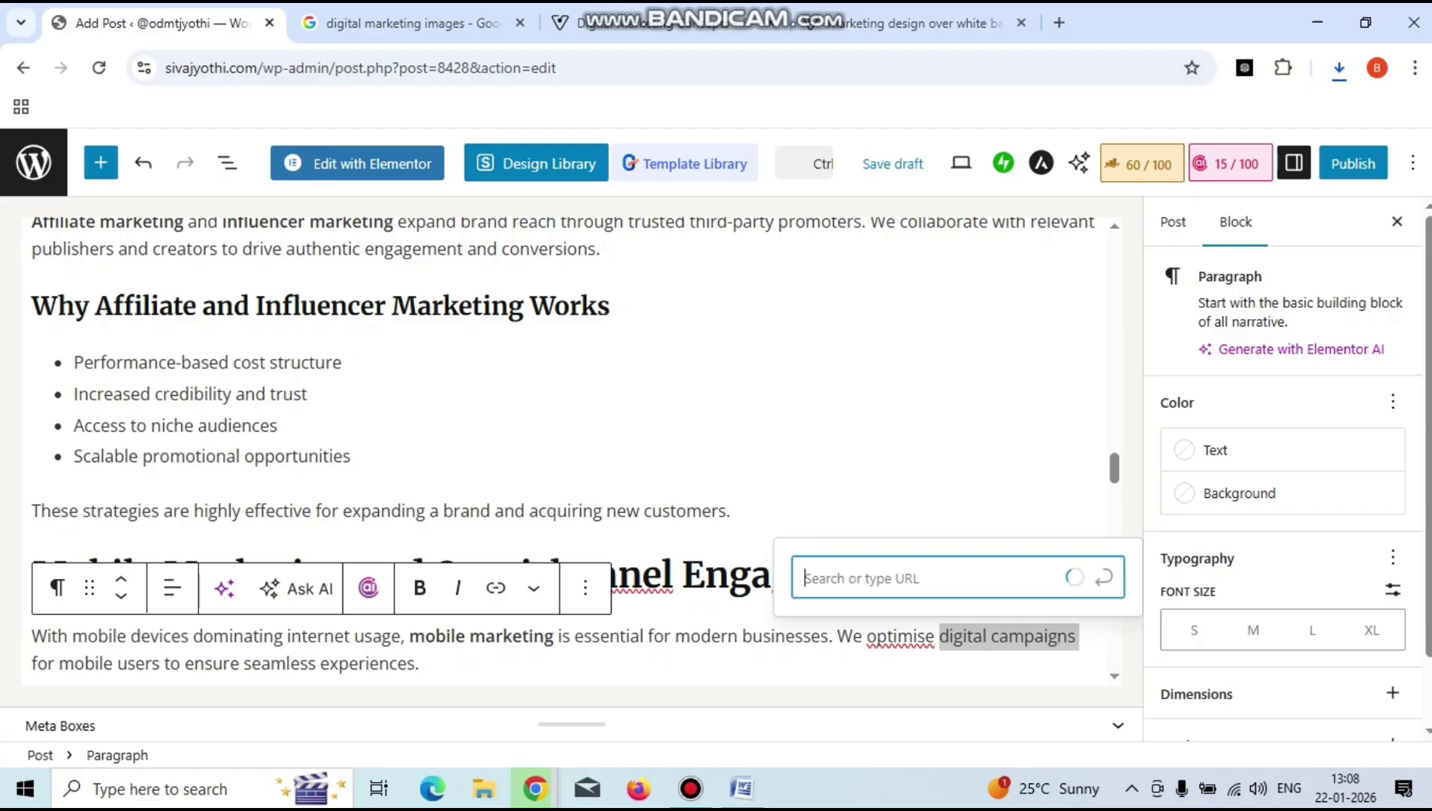
pyautogui.hotkey('ctrl', 'v')
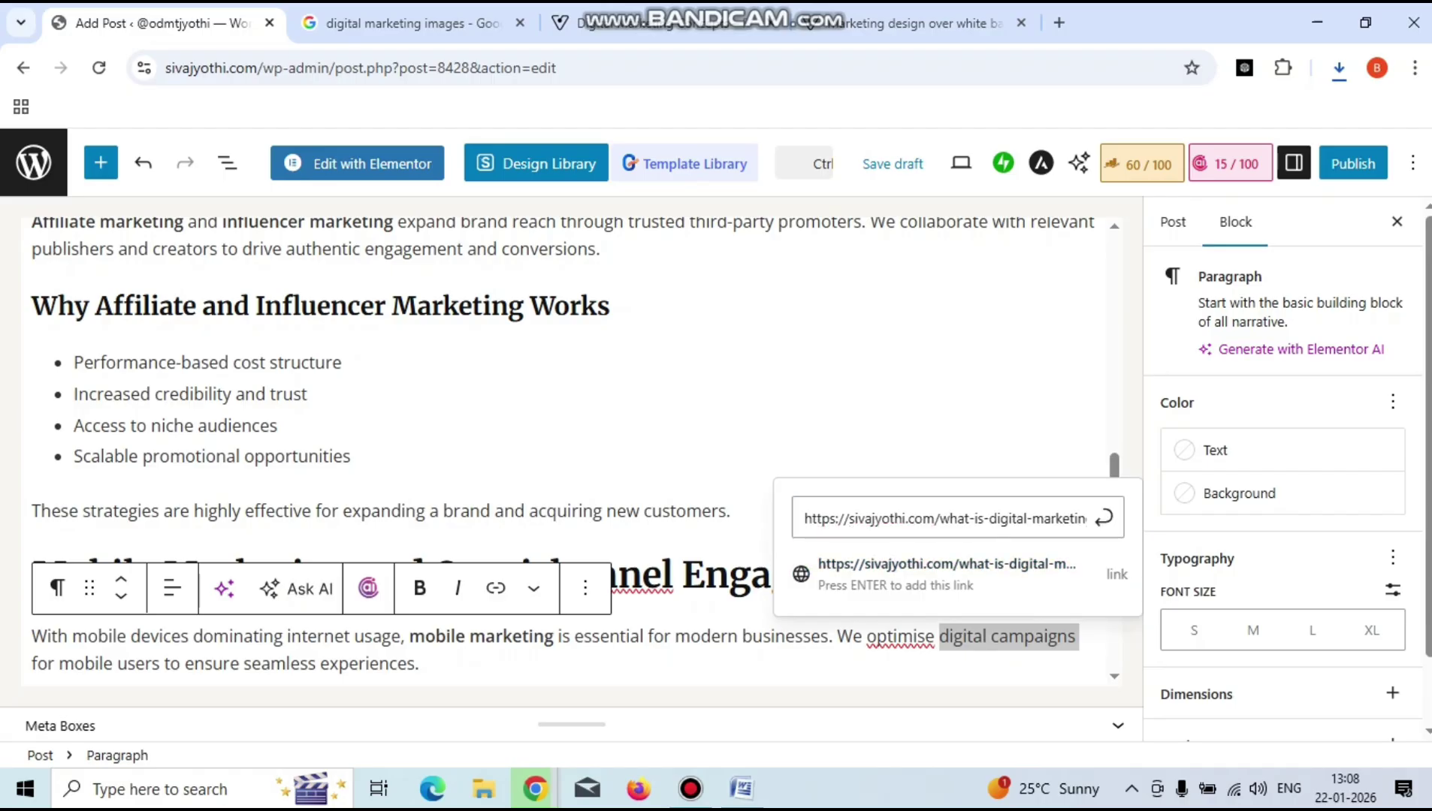
pyautogui.press('Return')
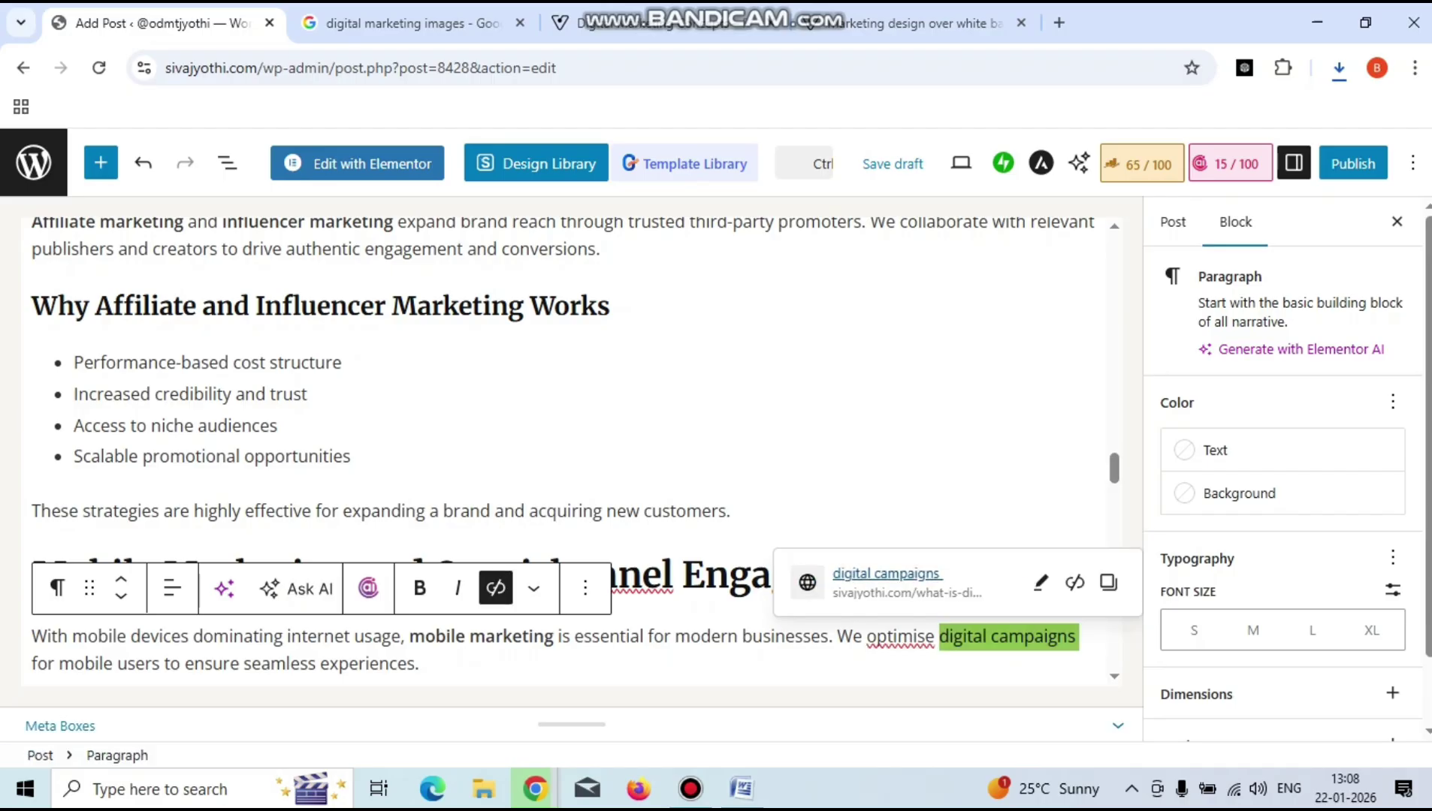
# Test the "digital campaigns" link by opening its target page, look through that page, and return to the draft post.
pyautogui.click(730, 510)
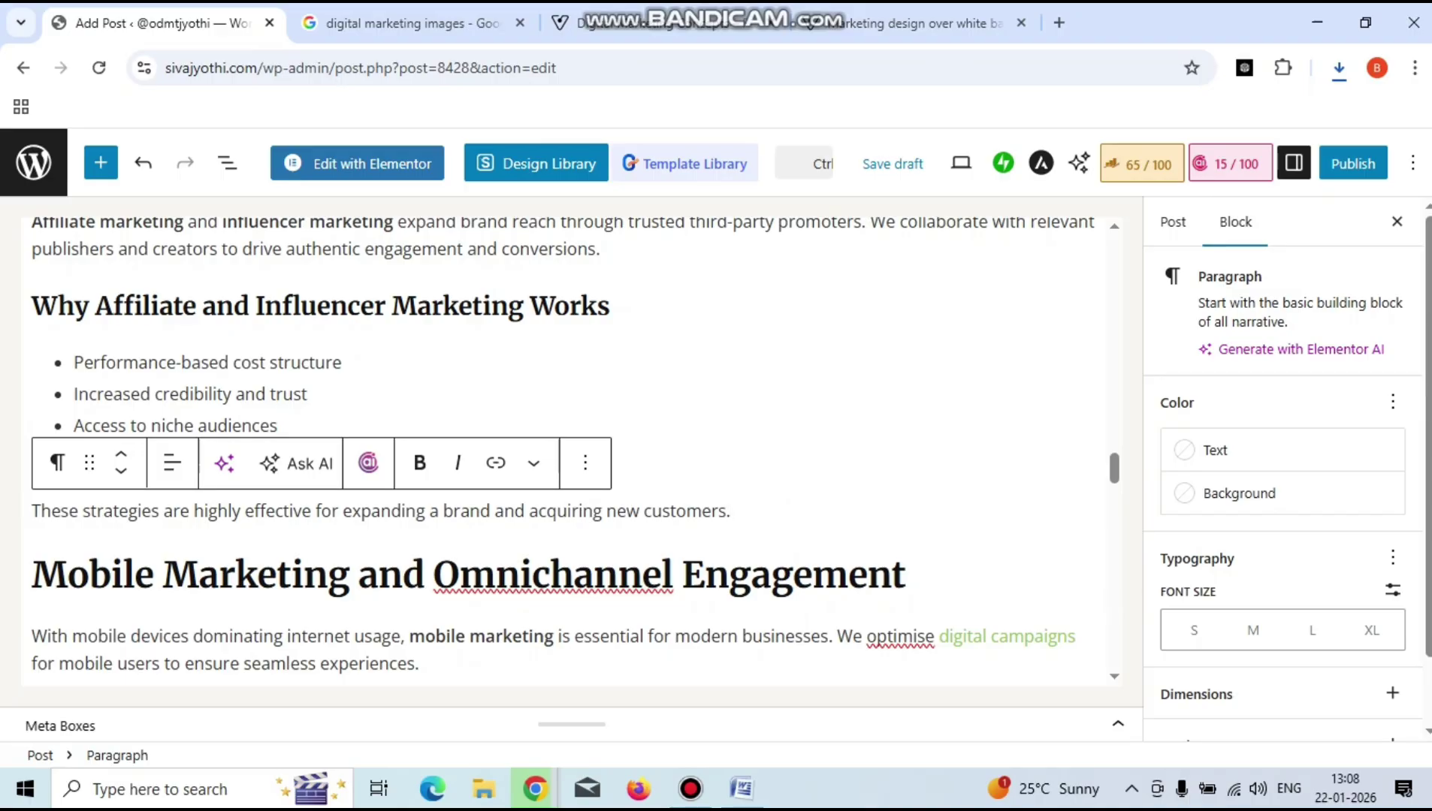
pyautogui.click(1007, 636)
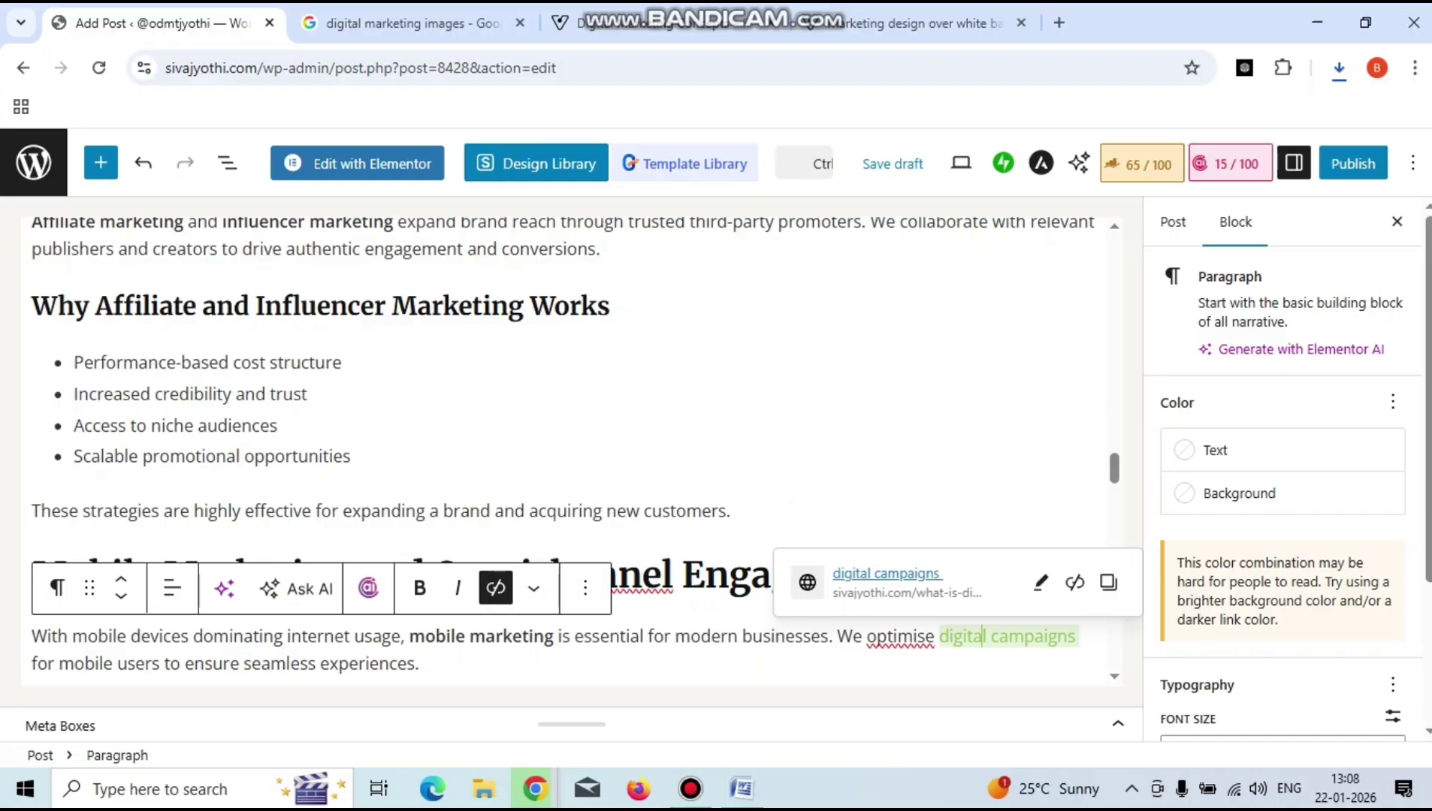
pyautogui.press('Tab')
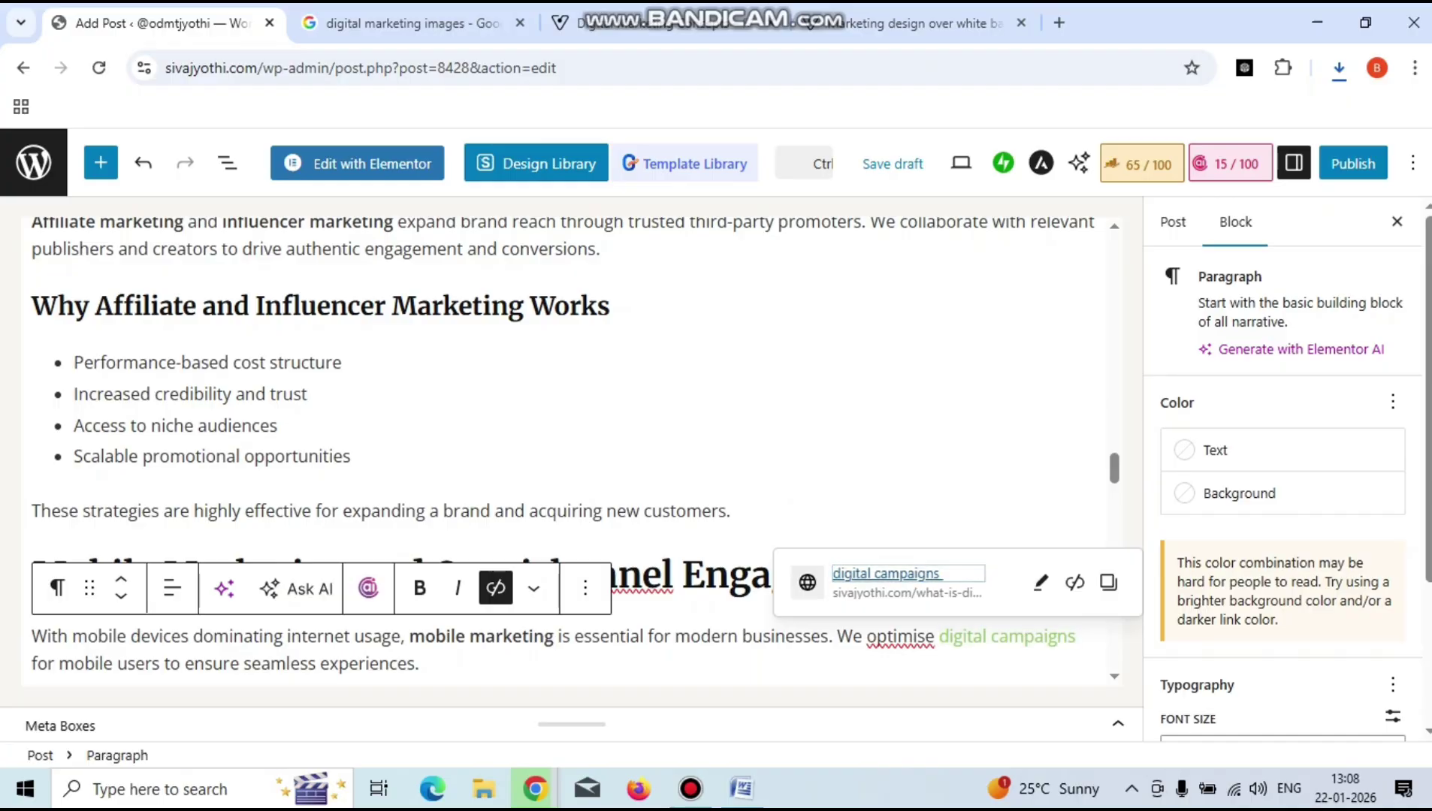
pyautogui.press('Return')
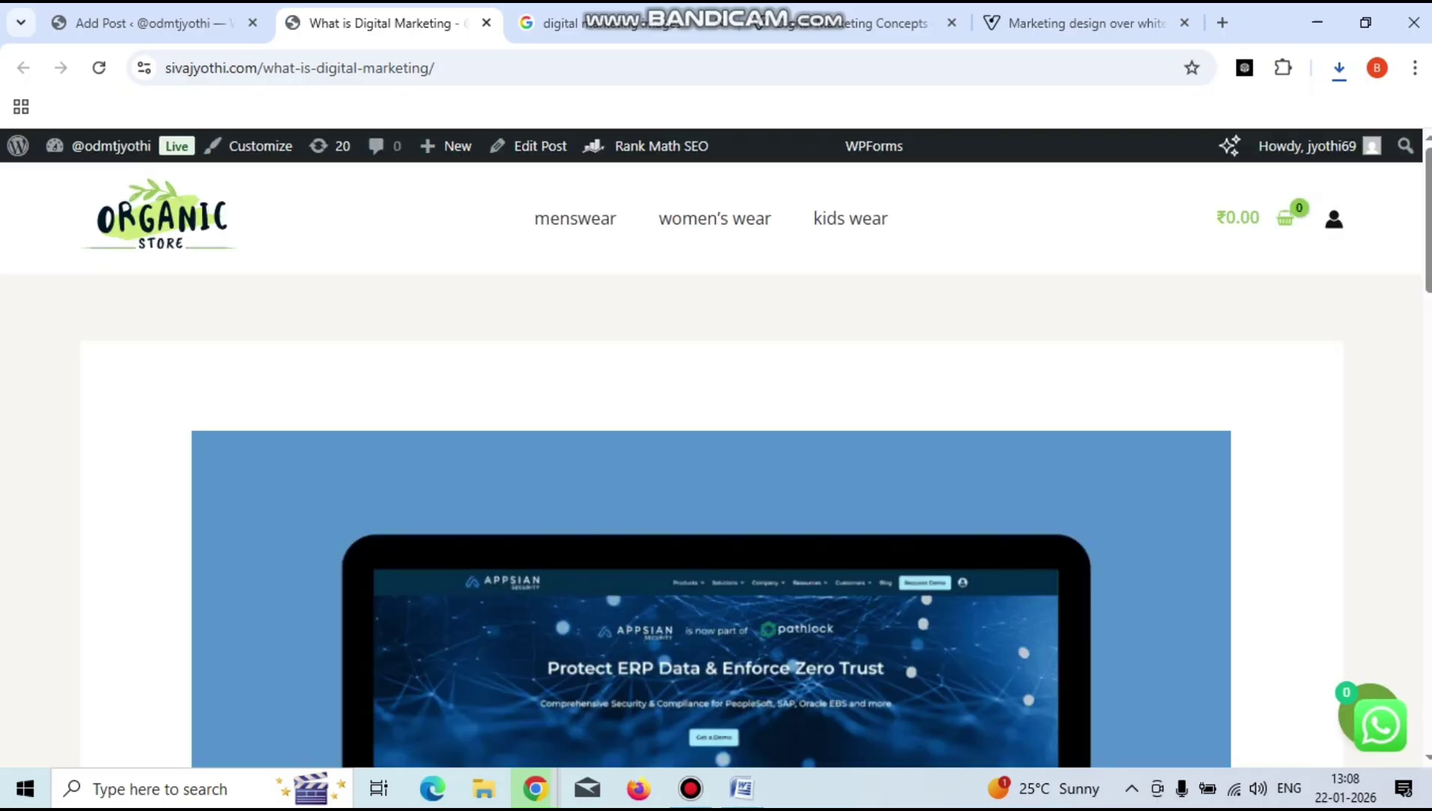
pyautogui.scroll(-20, 711, 466)
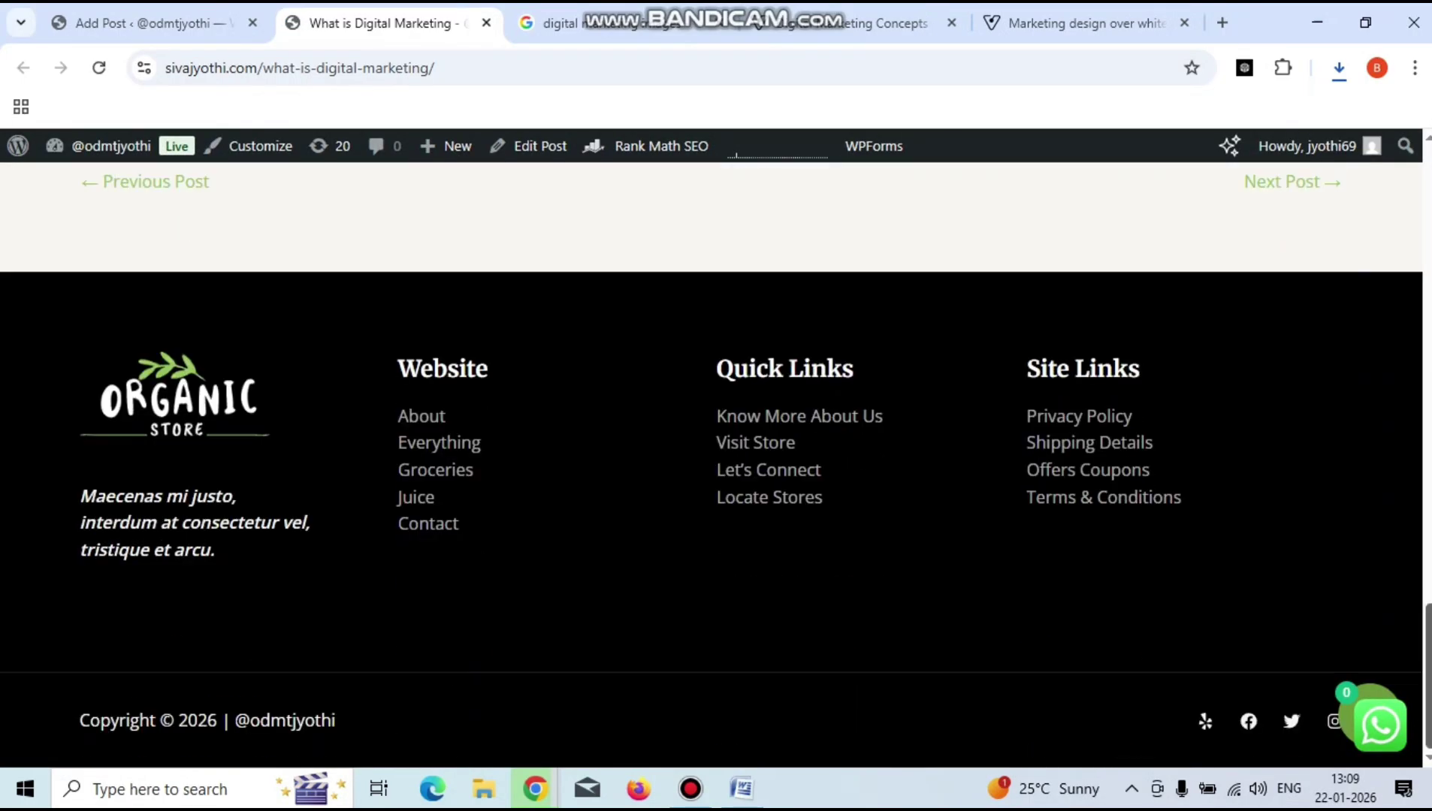
pyautogui.scroll(15, 712, 466)
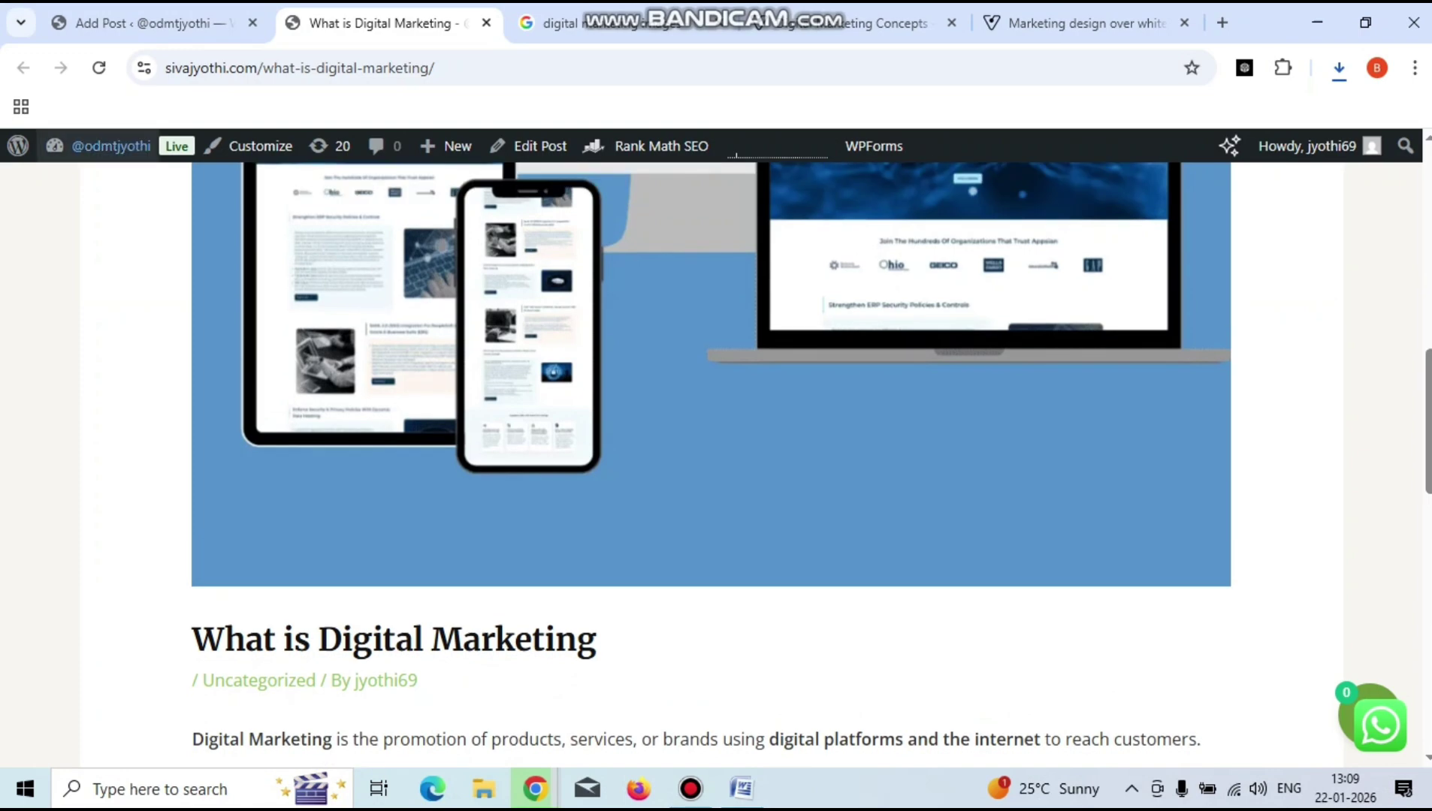
pyautogui.click(143, 23)
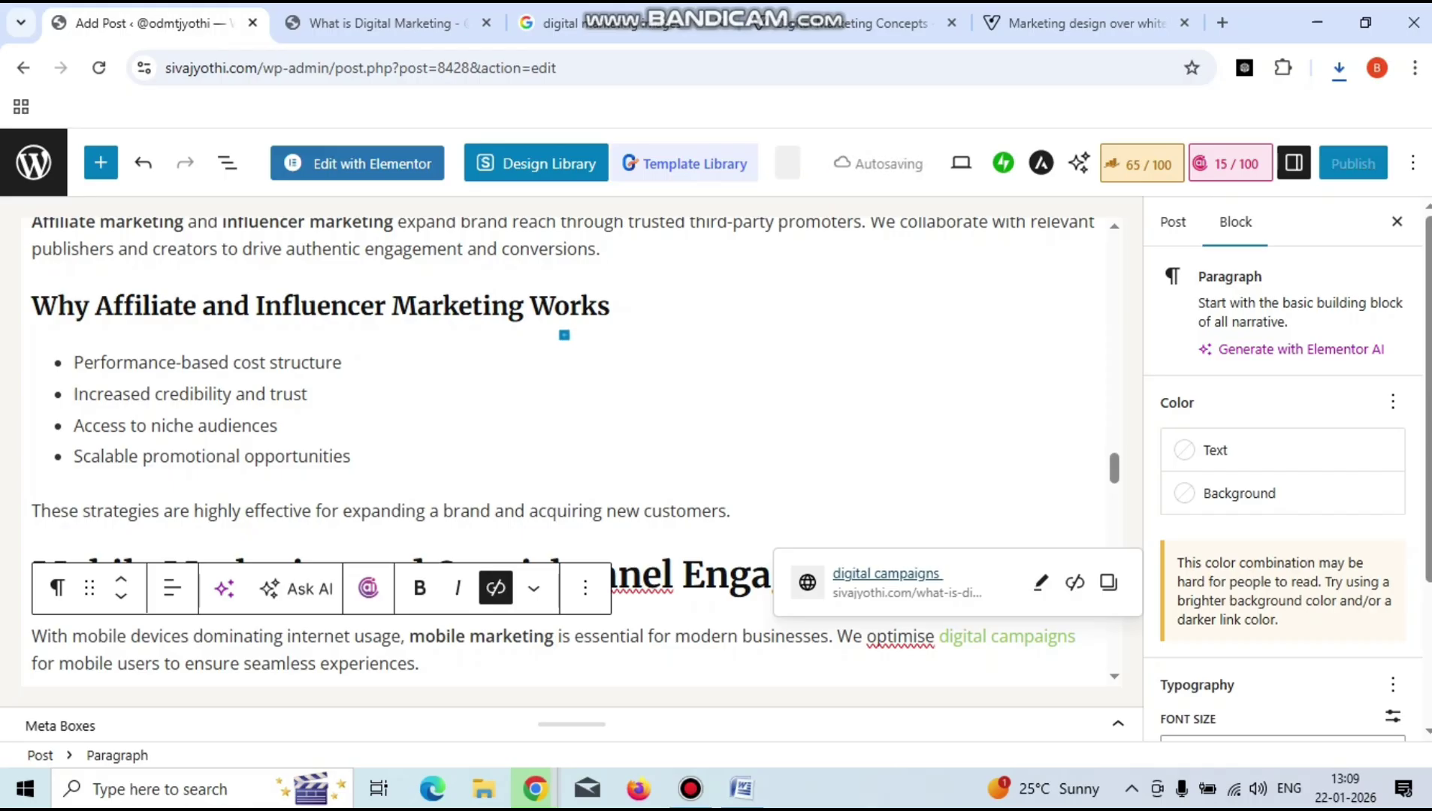
# Check the External Links item in the Word SEO class notes and return to the draft post in the browser.
pyautogui.click(741, 789)
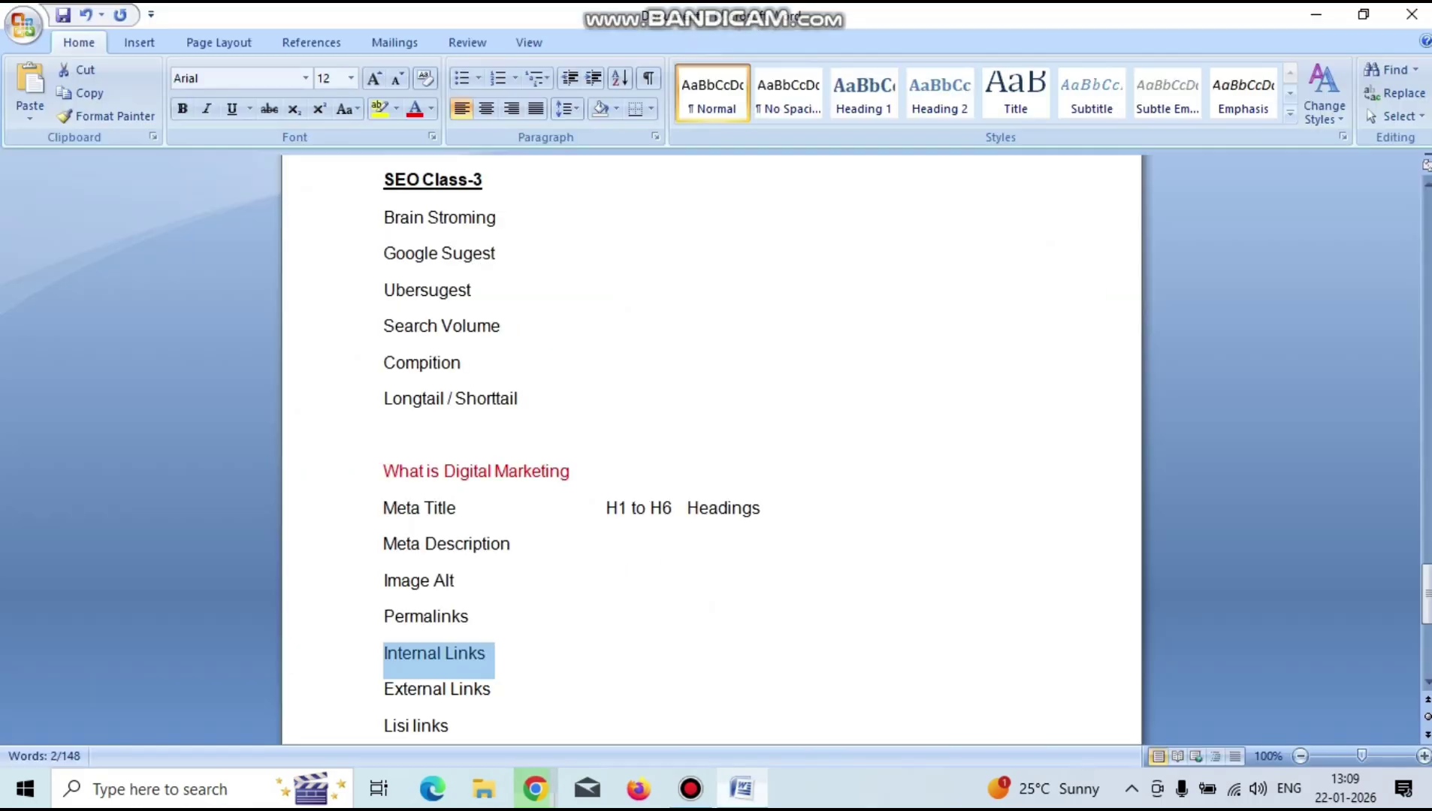
pyautogui.click(492, 689)
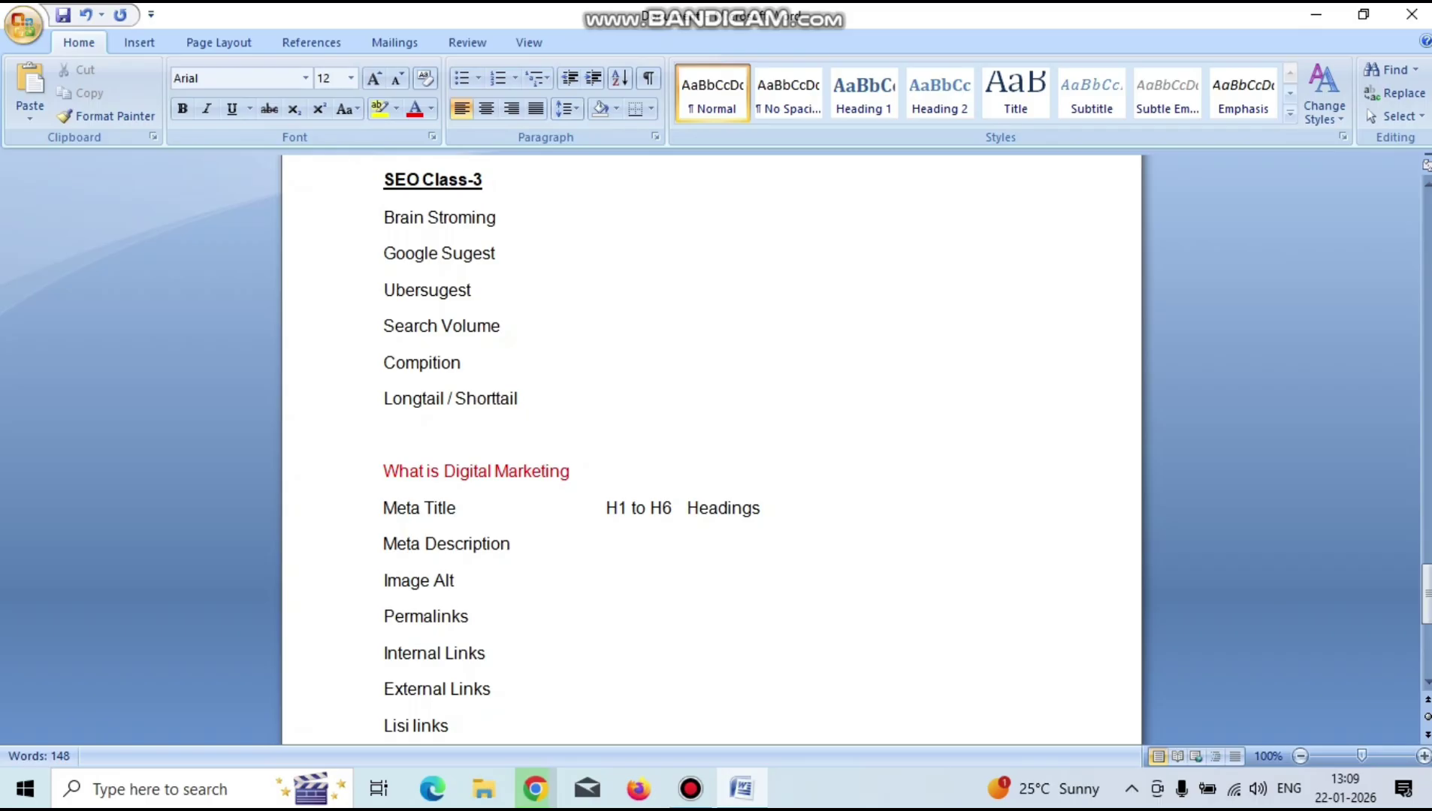
pyautogui.moveTo(535, 789)
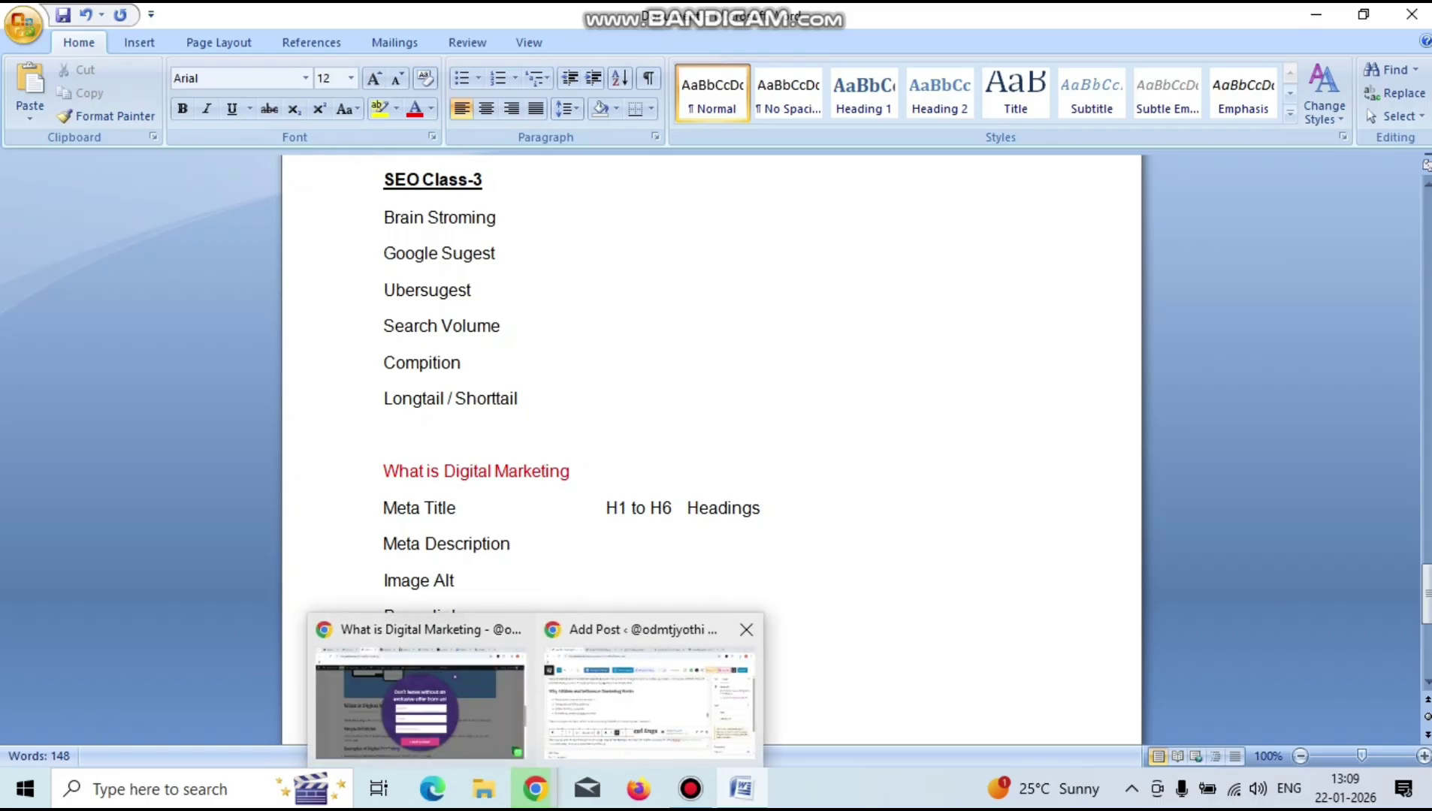
pyautogui.click(650, 703)
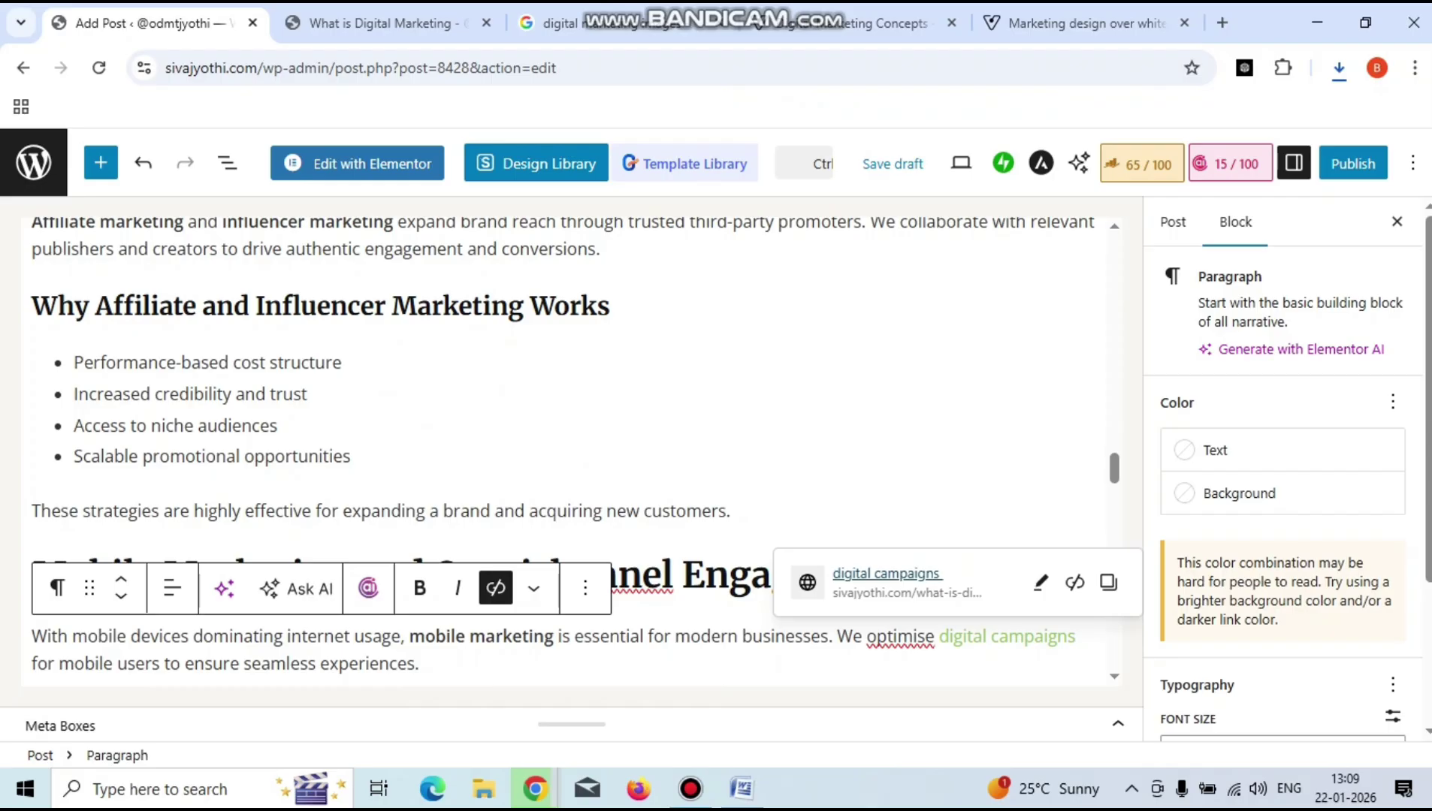
# Start adding a link to the words "digital marketing" in the paragraph under Emerging Trends in Digital Marketing.
pyautogui.scroll(-5, 562, 453)
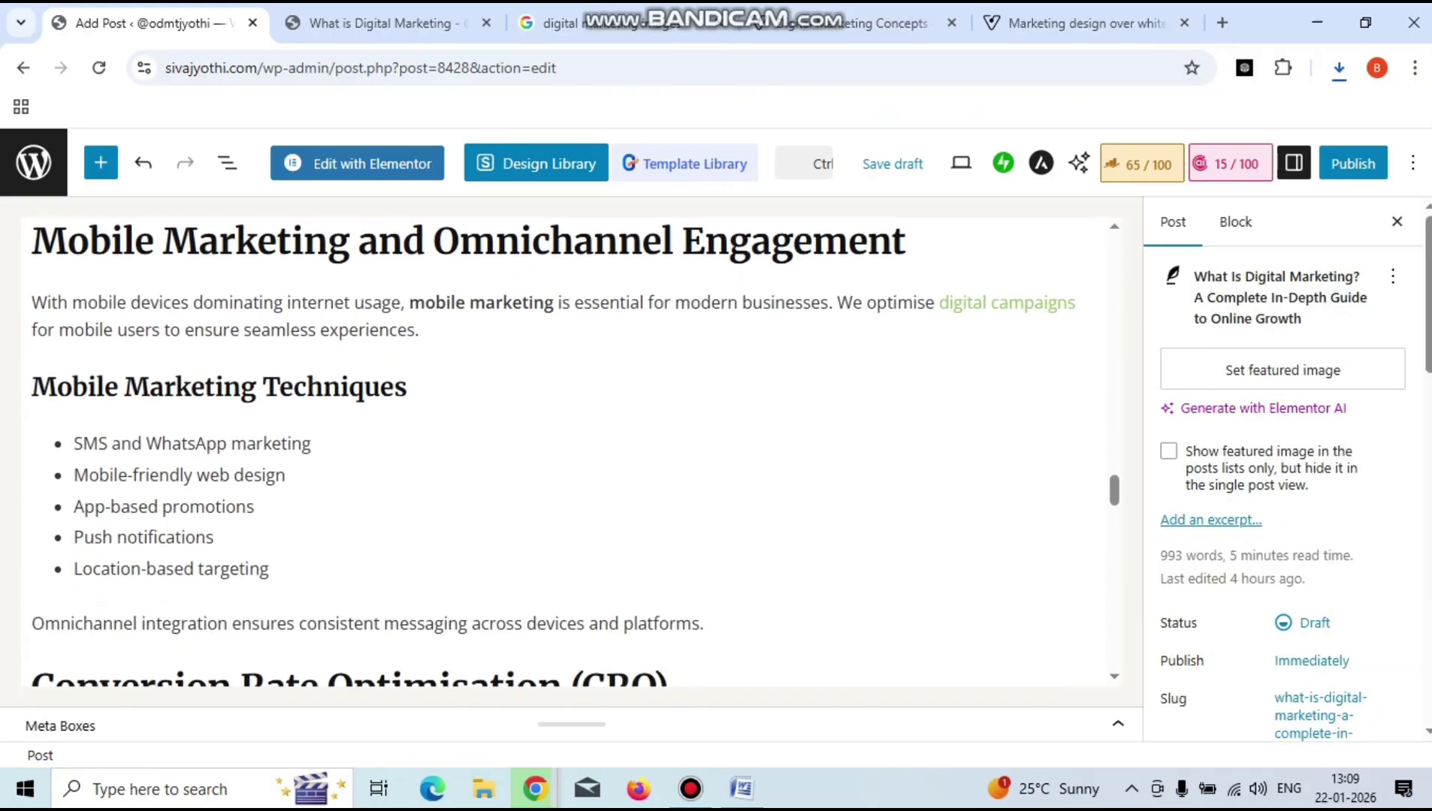
pyautogui.scroll(-5, 563, 453)
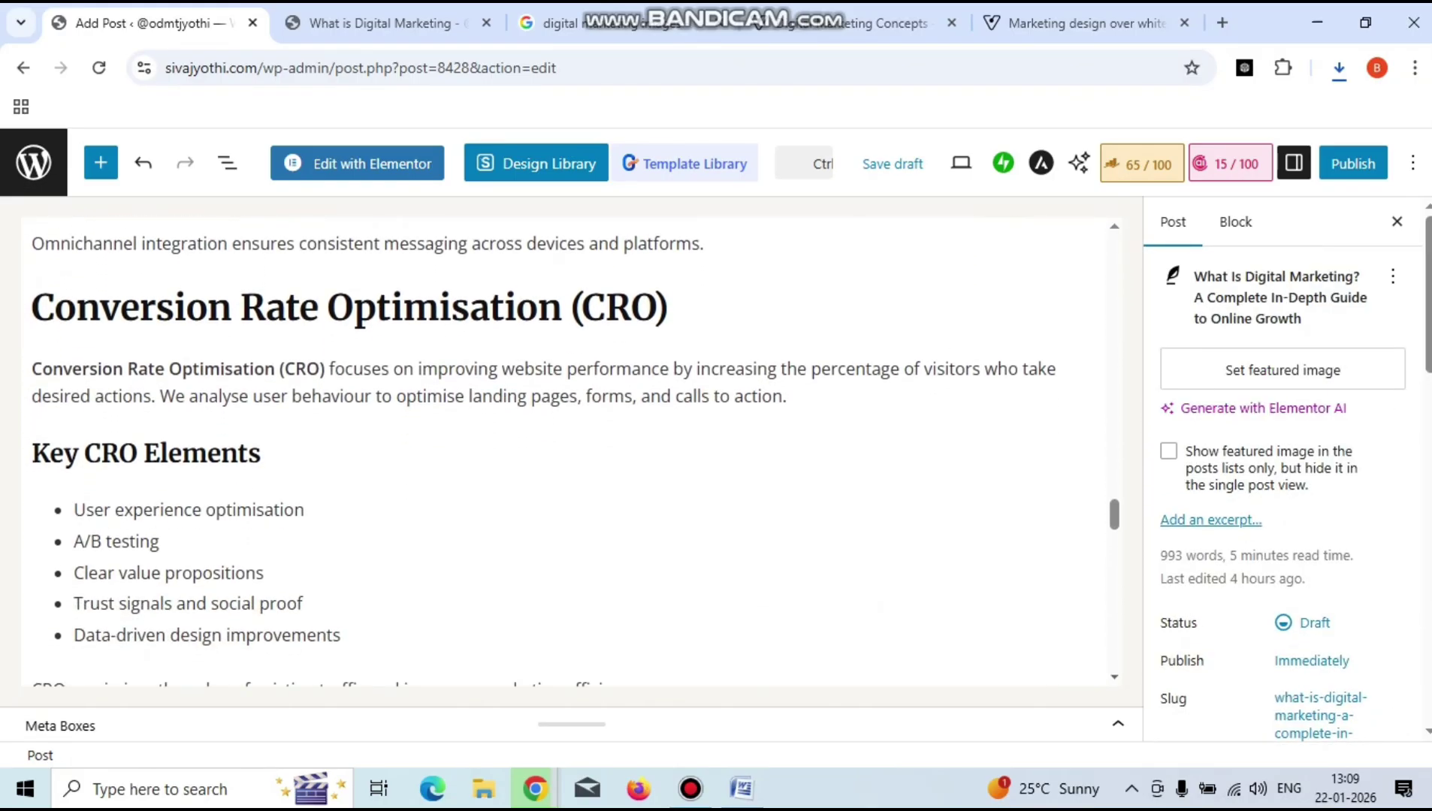
pyautogui.scroll(-5, 563, 453)
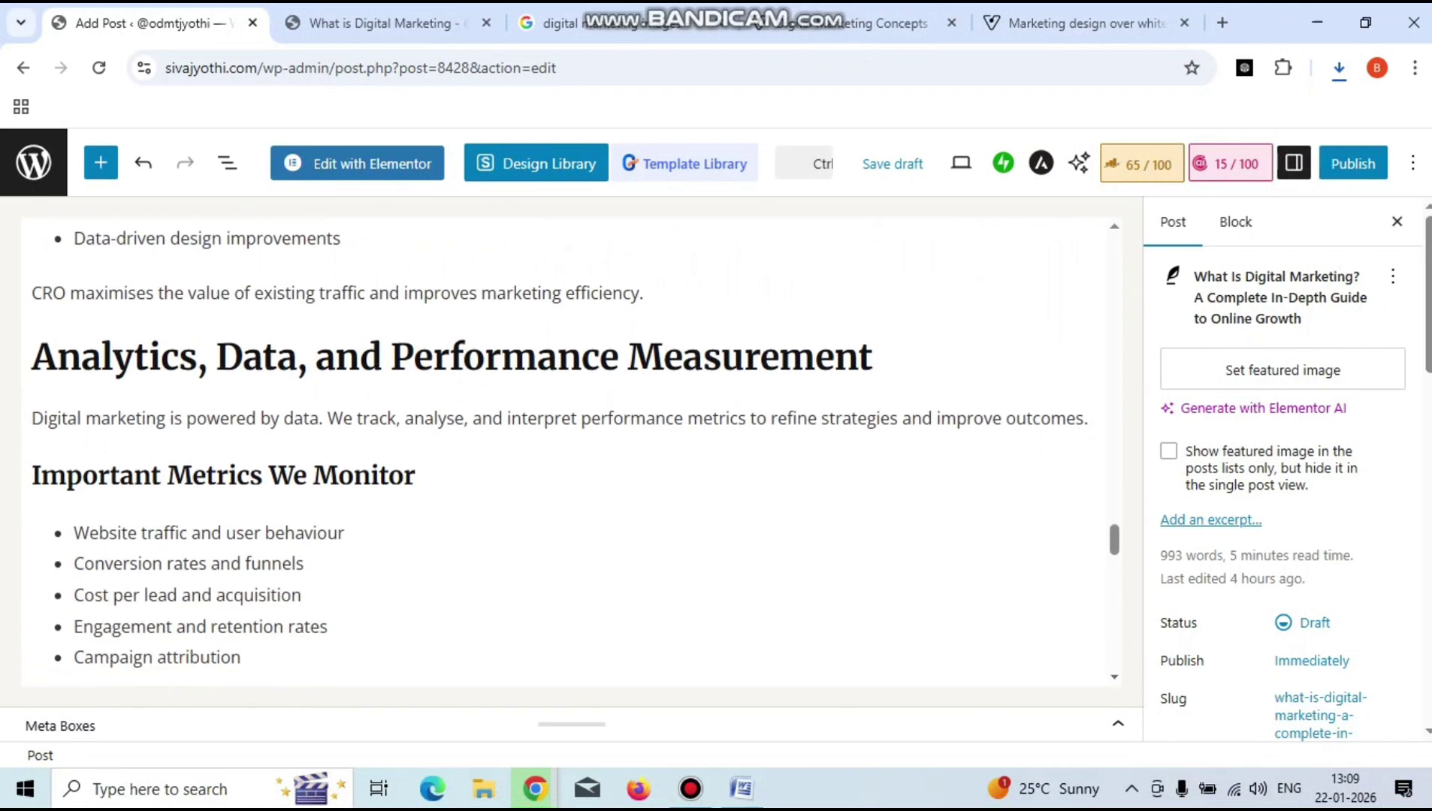
pyautogui.scroll(-5, 562, 453)
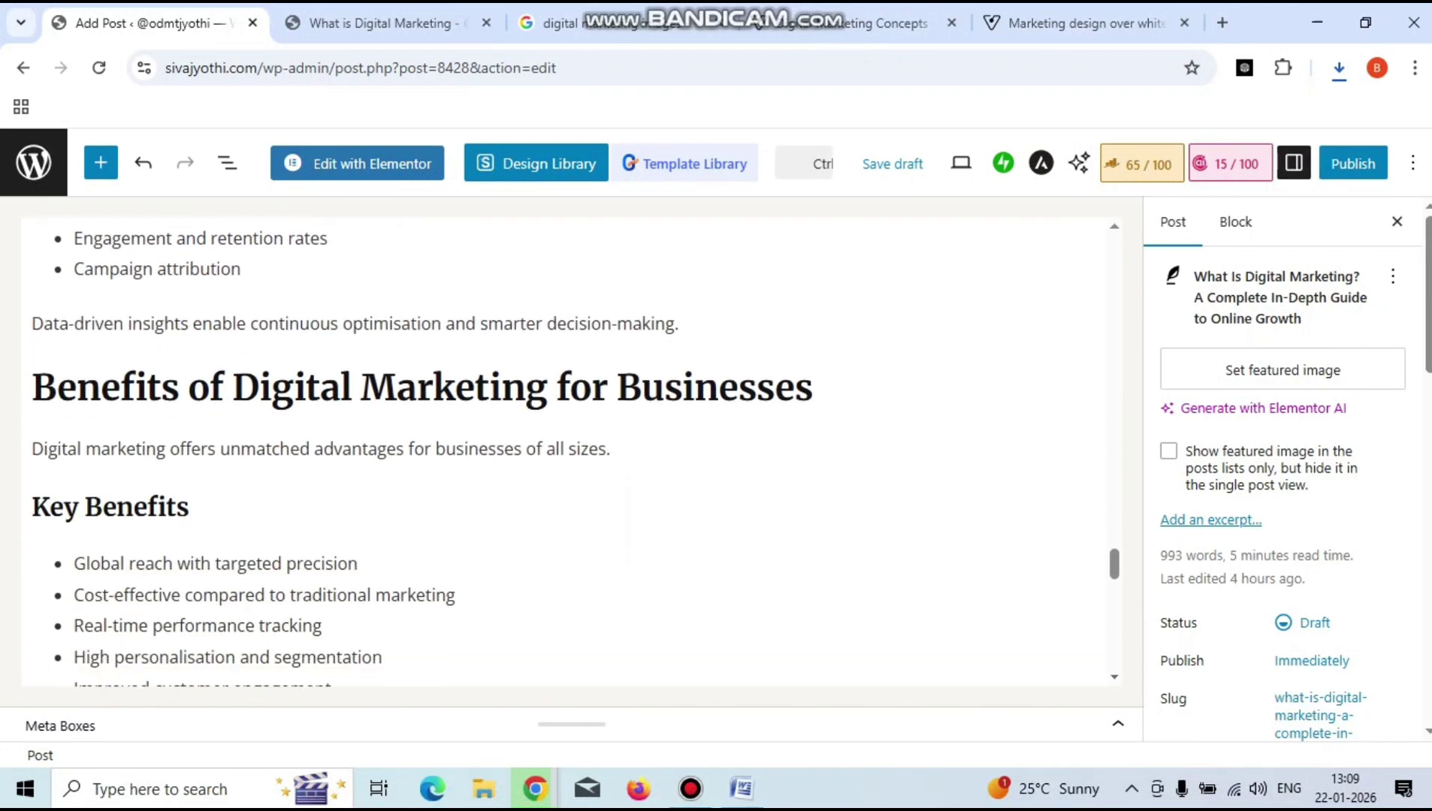
pyautogui.scroll(-5, 563, 453)
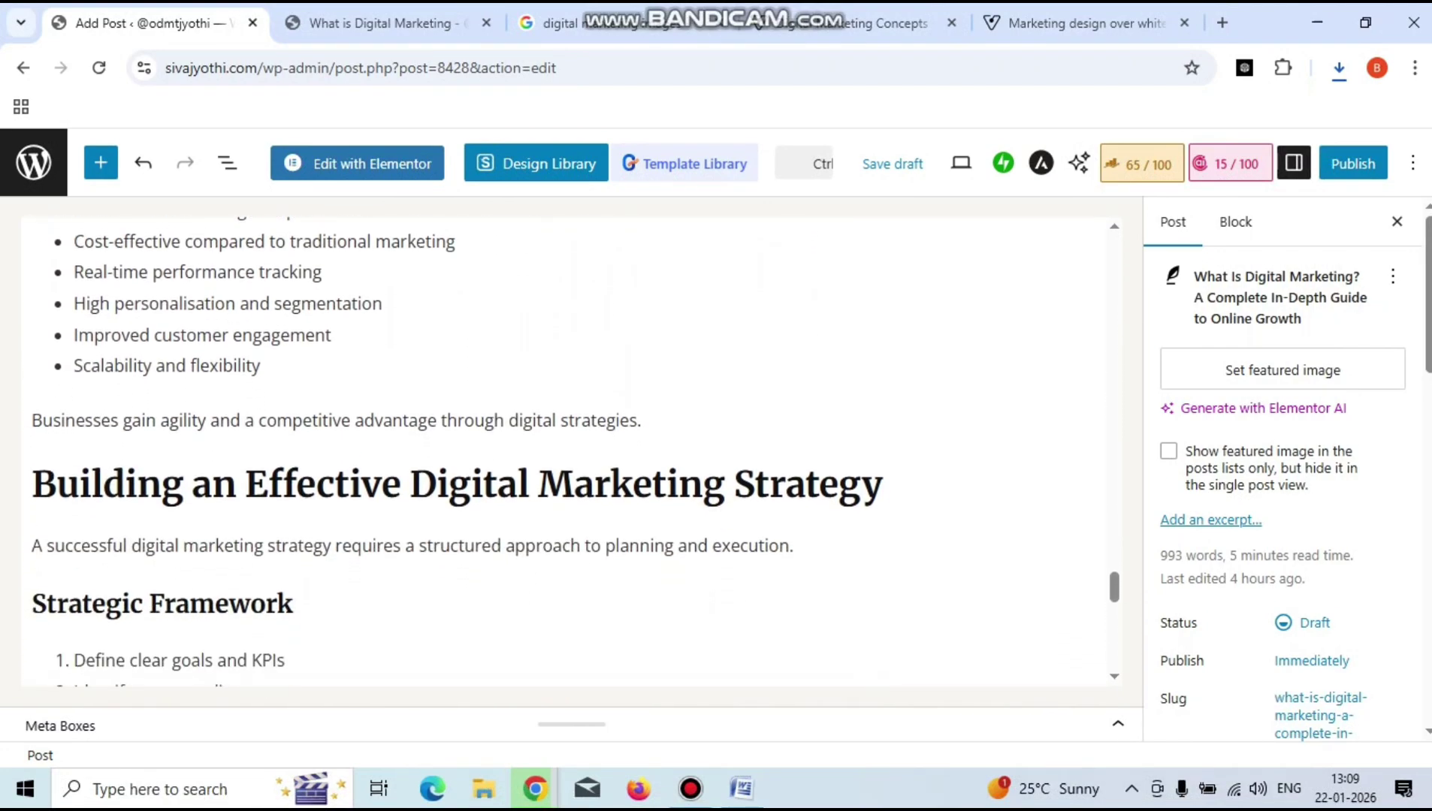
pyautogui.scroll(-3, 563, 453)
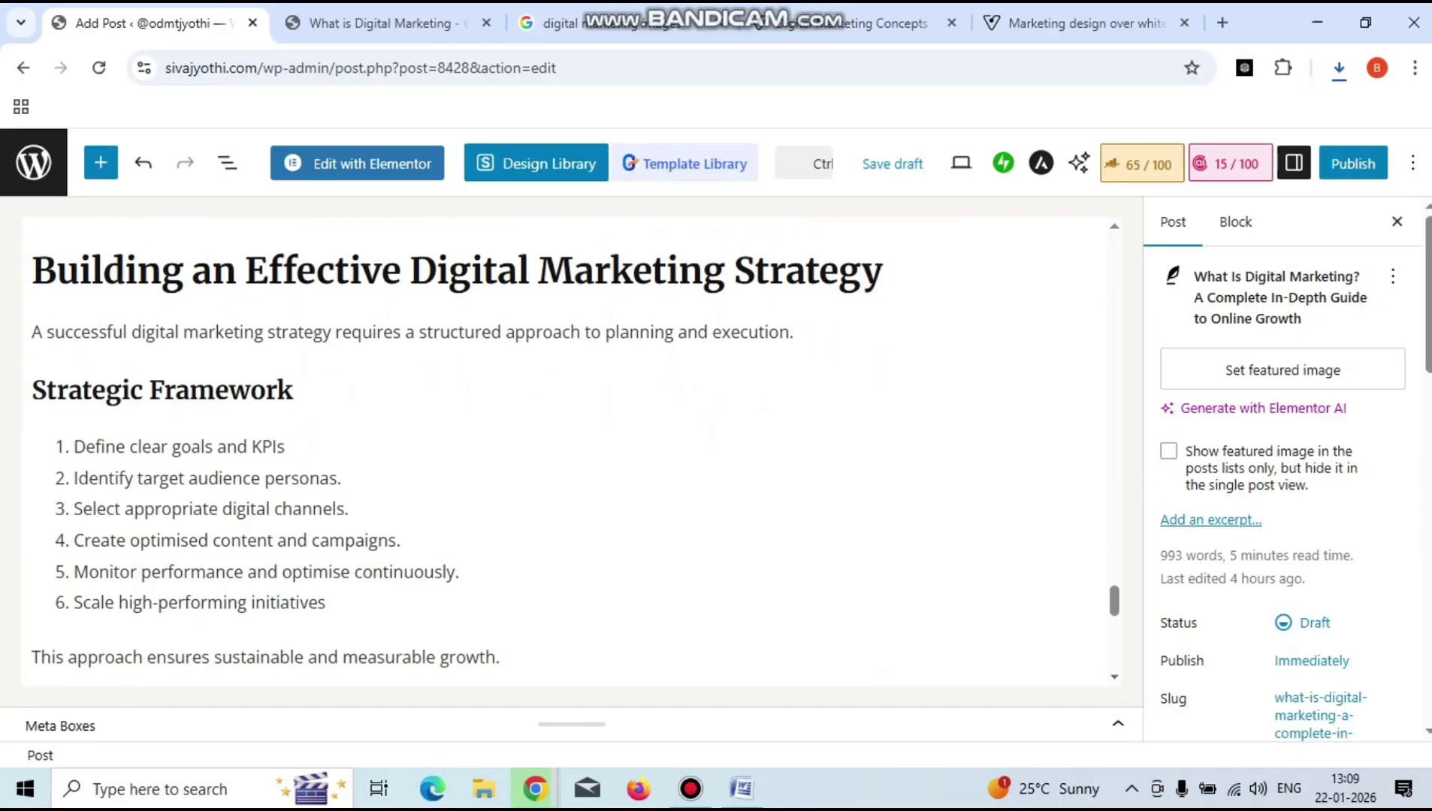
pyautogui.scroll(-5, 563, 453)
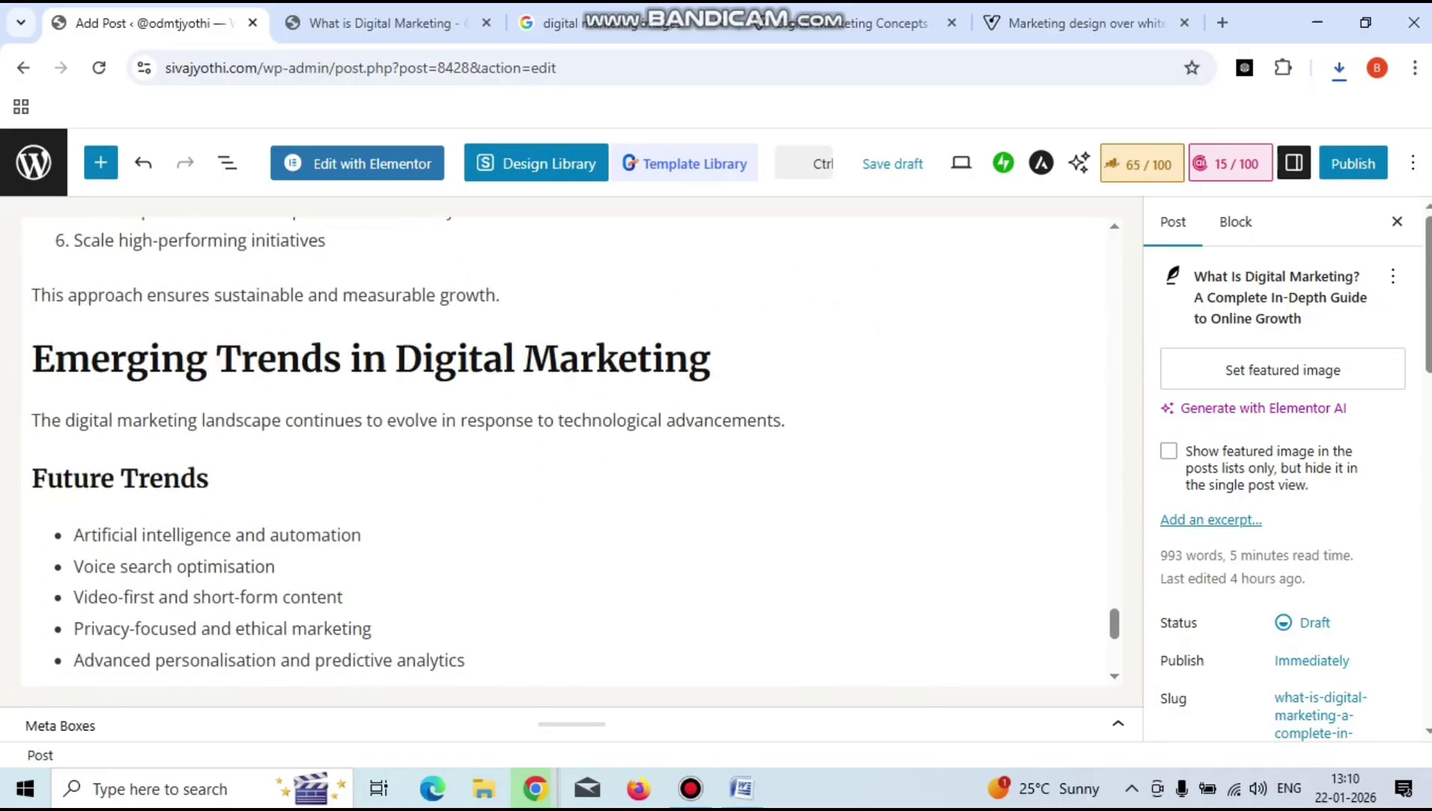
pyautogui.moveTo(64, 420); pyautogui.dragTo(197, 420)
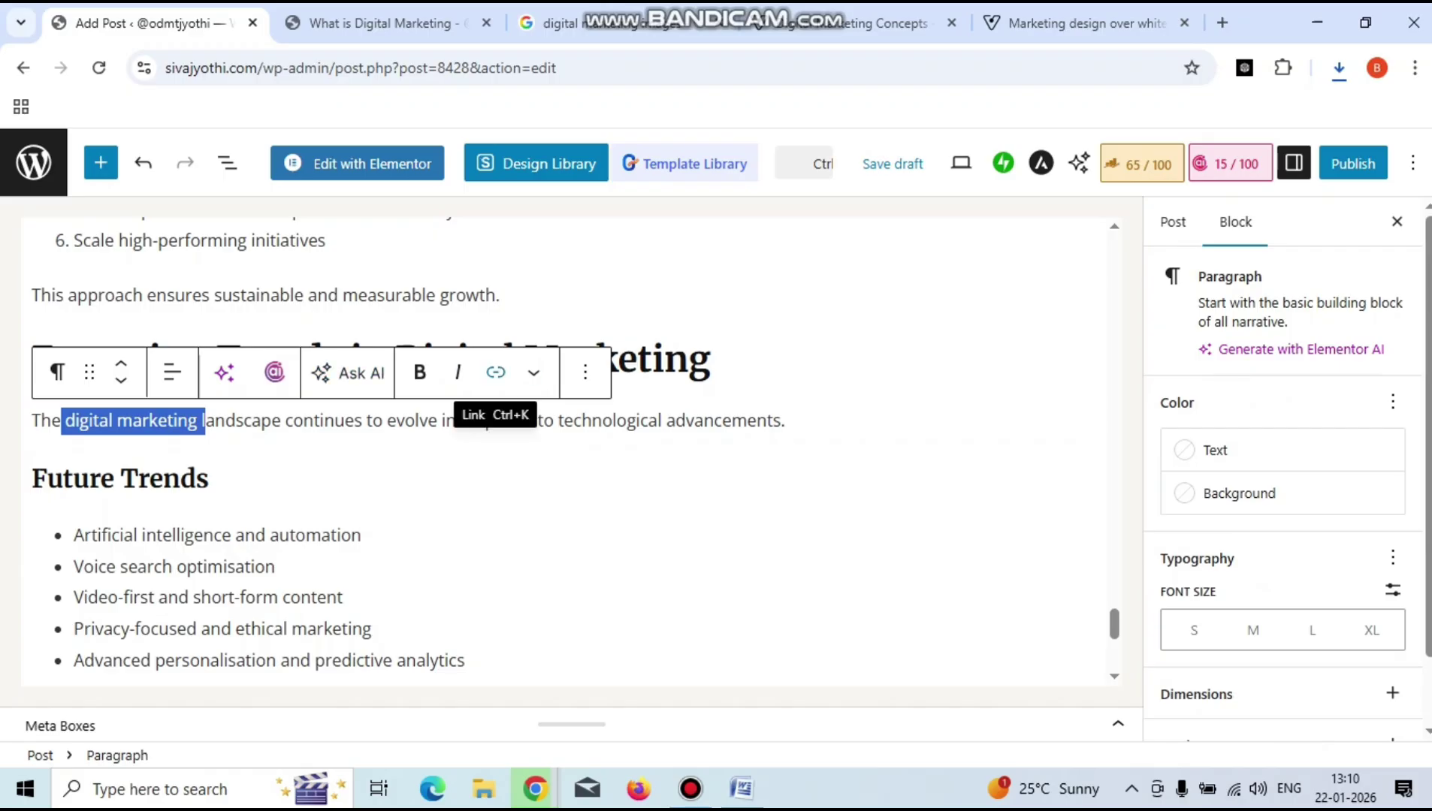
pyautogui.click(495, 372)
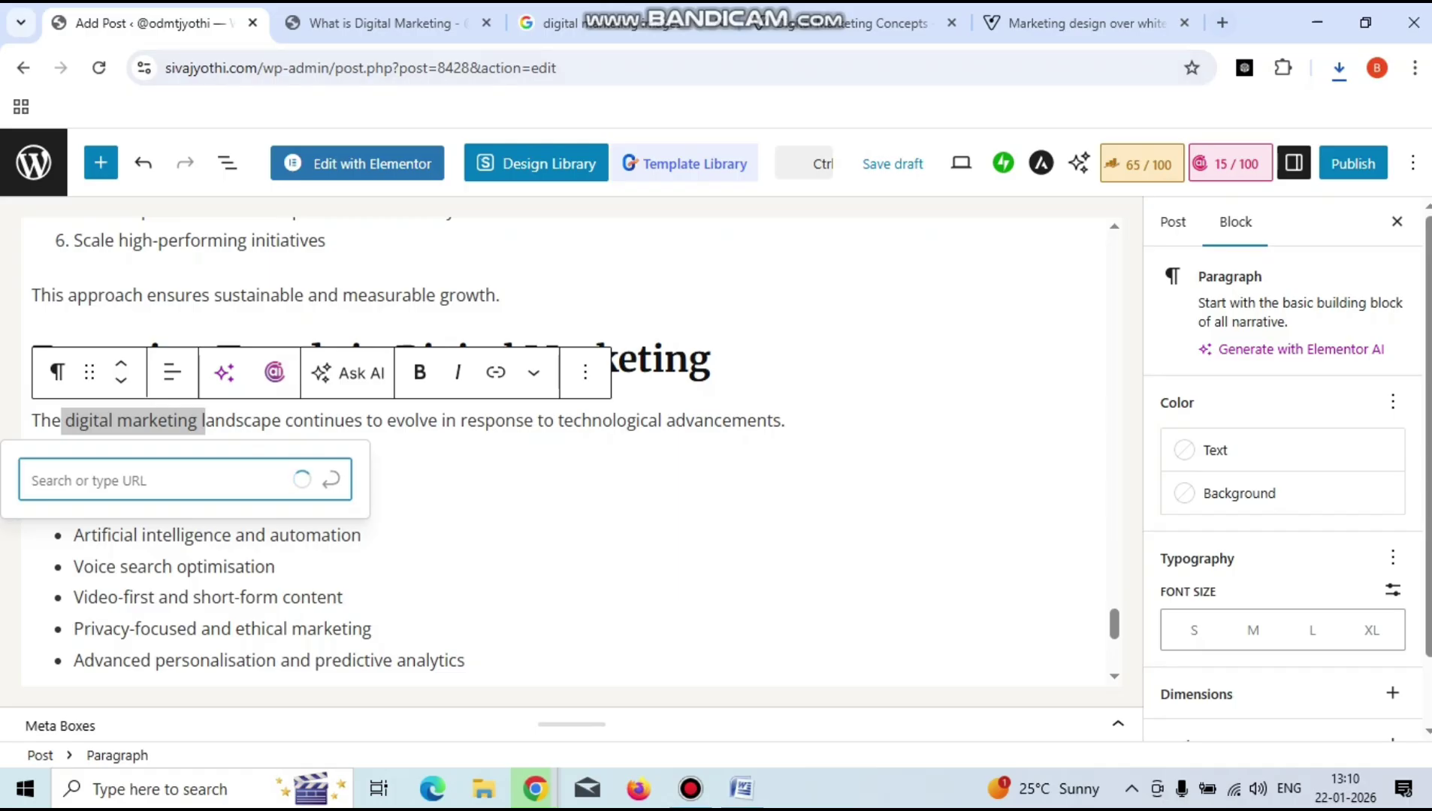
# Search Google in a new tab for "digital marketing course in hyderabad", open the ODMT result and dismiss its demo popup.
pyautogui.hotkey('ctrl', 't')
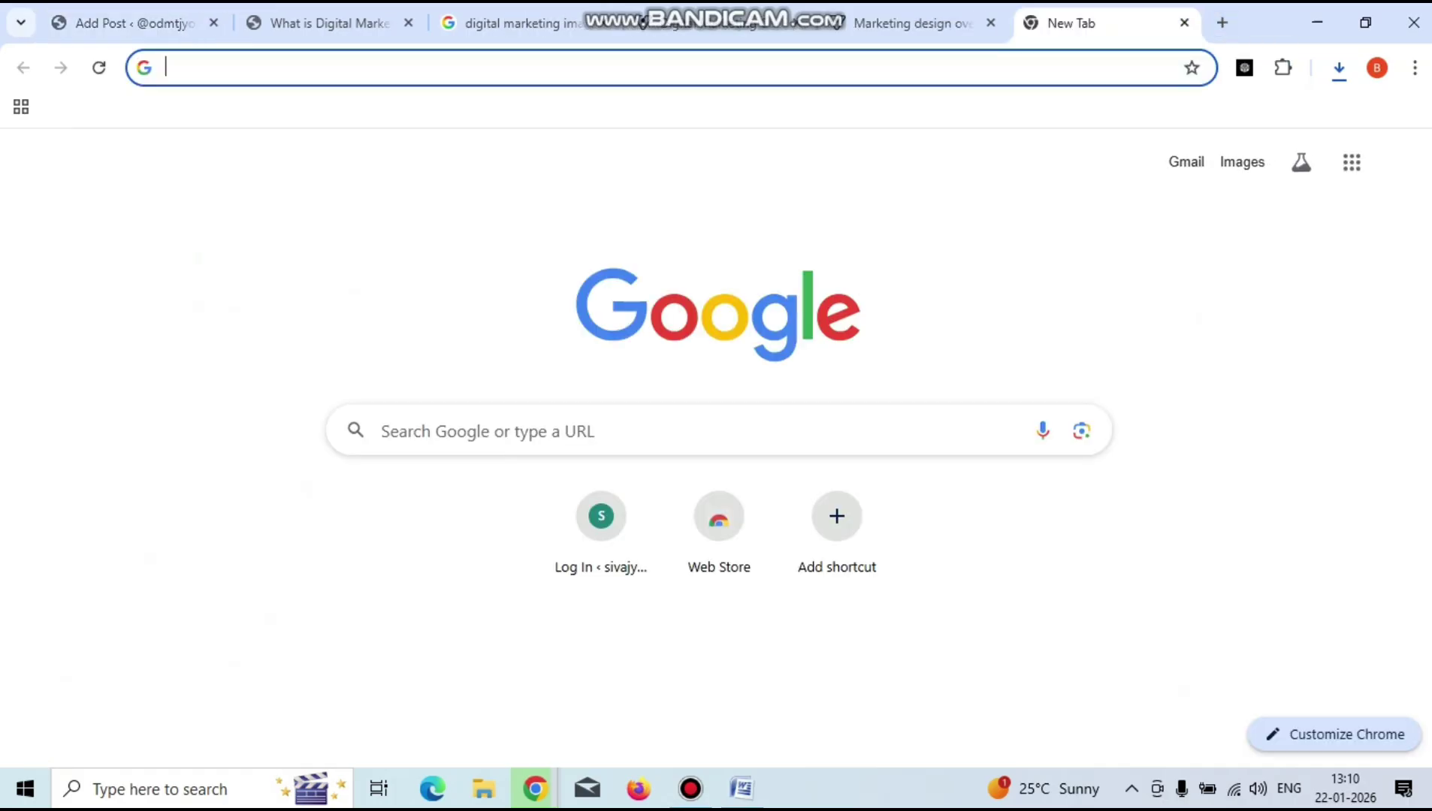
pyautogui.click(374, 431)
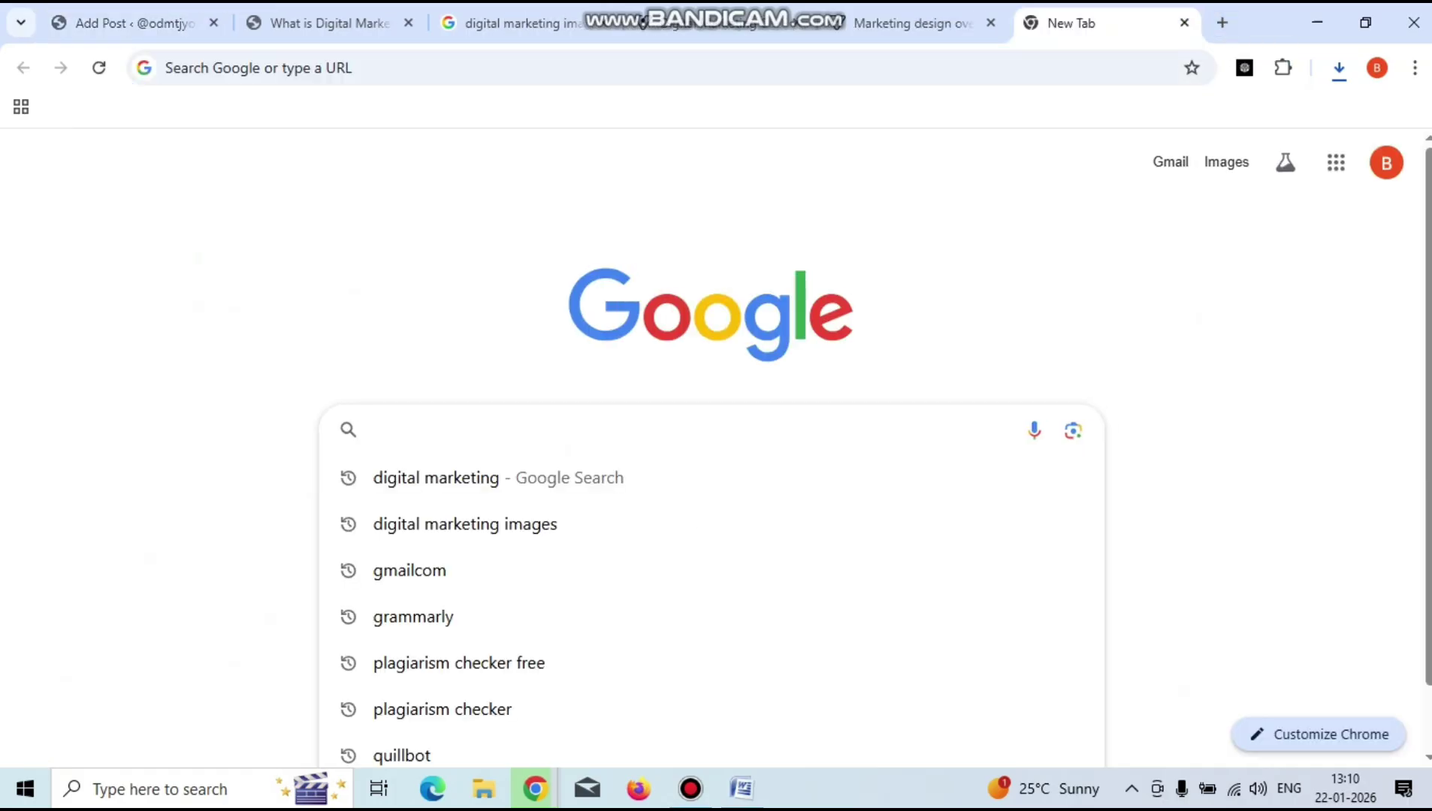
pyautogui.write('digit')
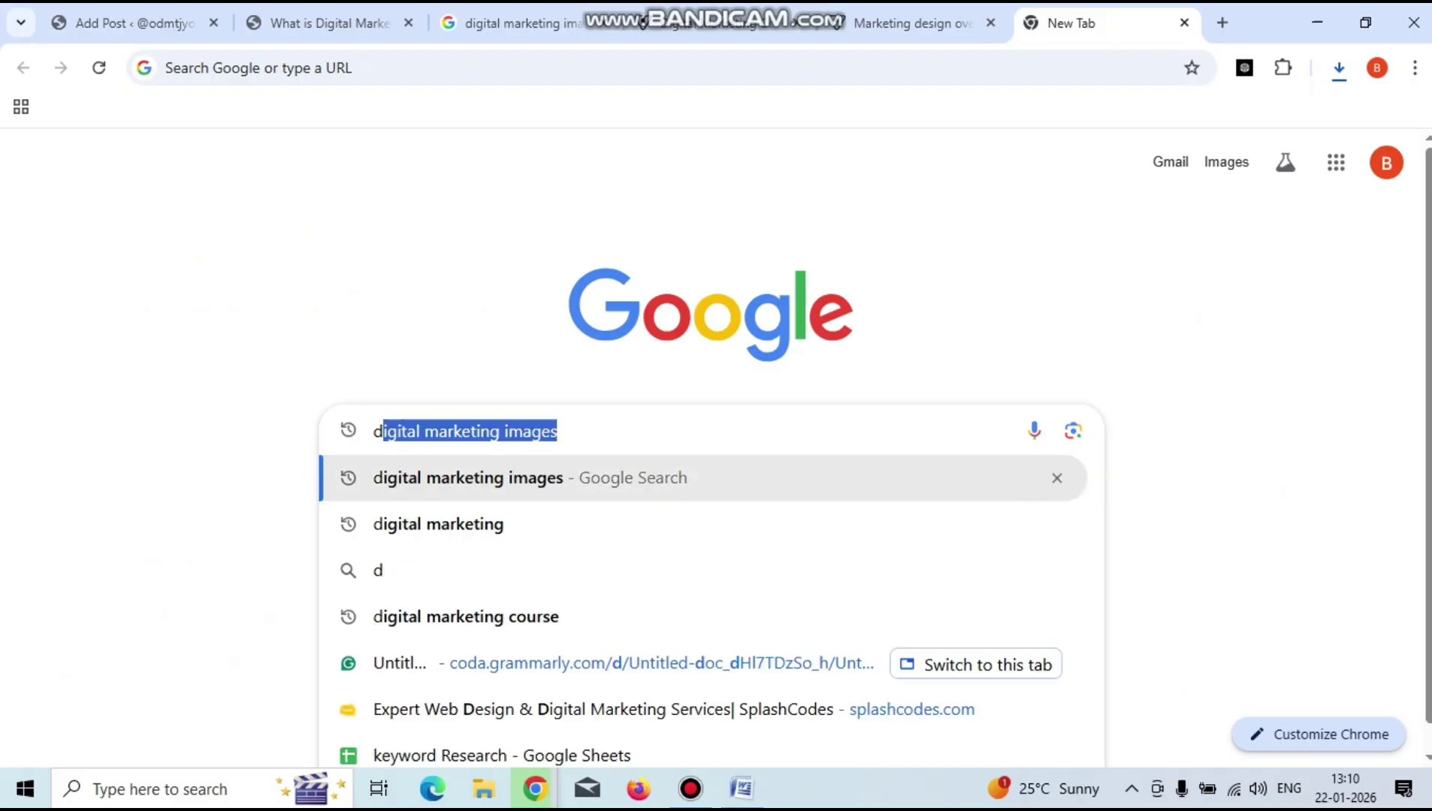
pyautogui.write('al')
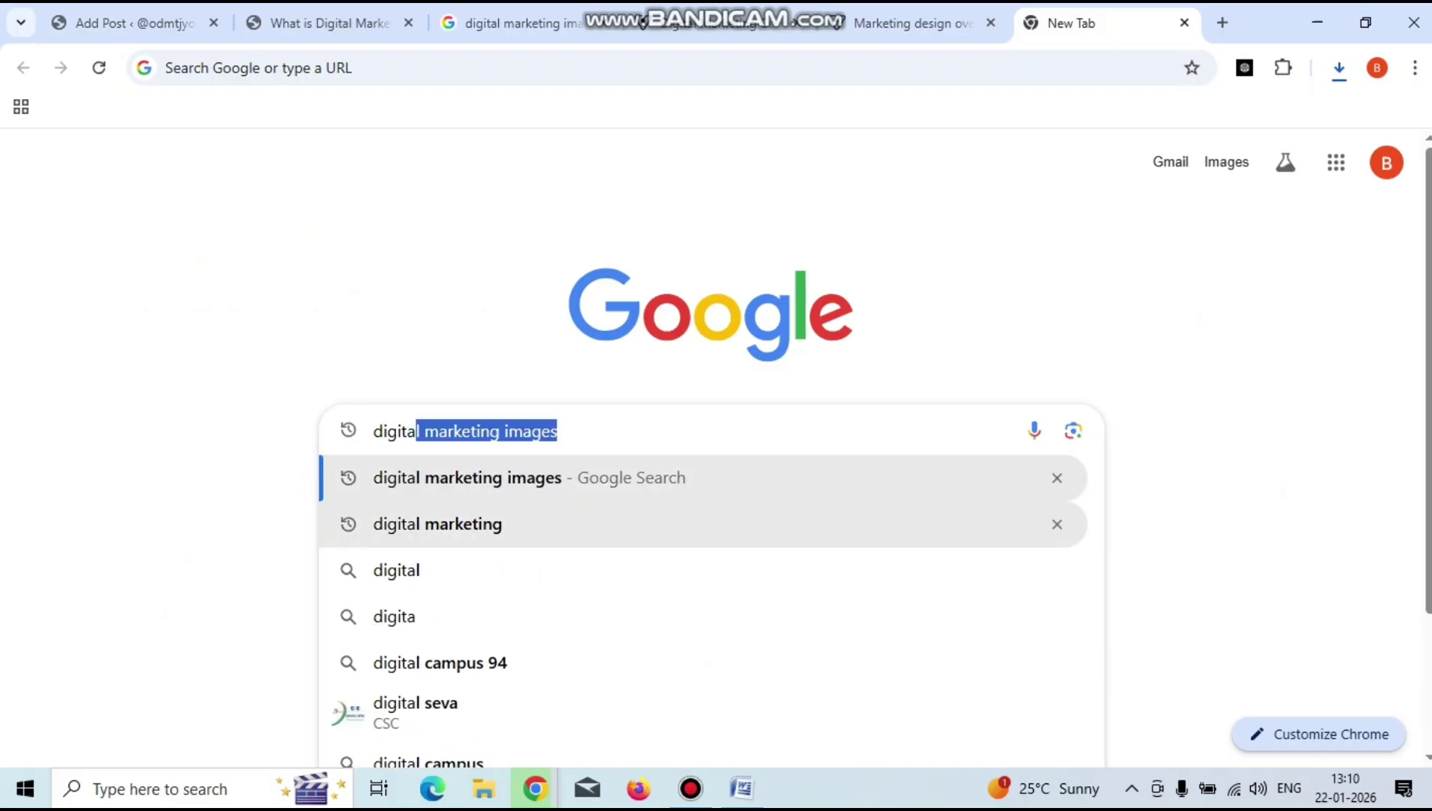
pyautogui.press('Down')
pyautogui.press('Return')
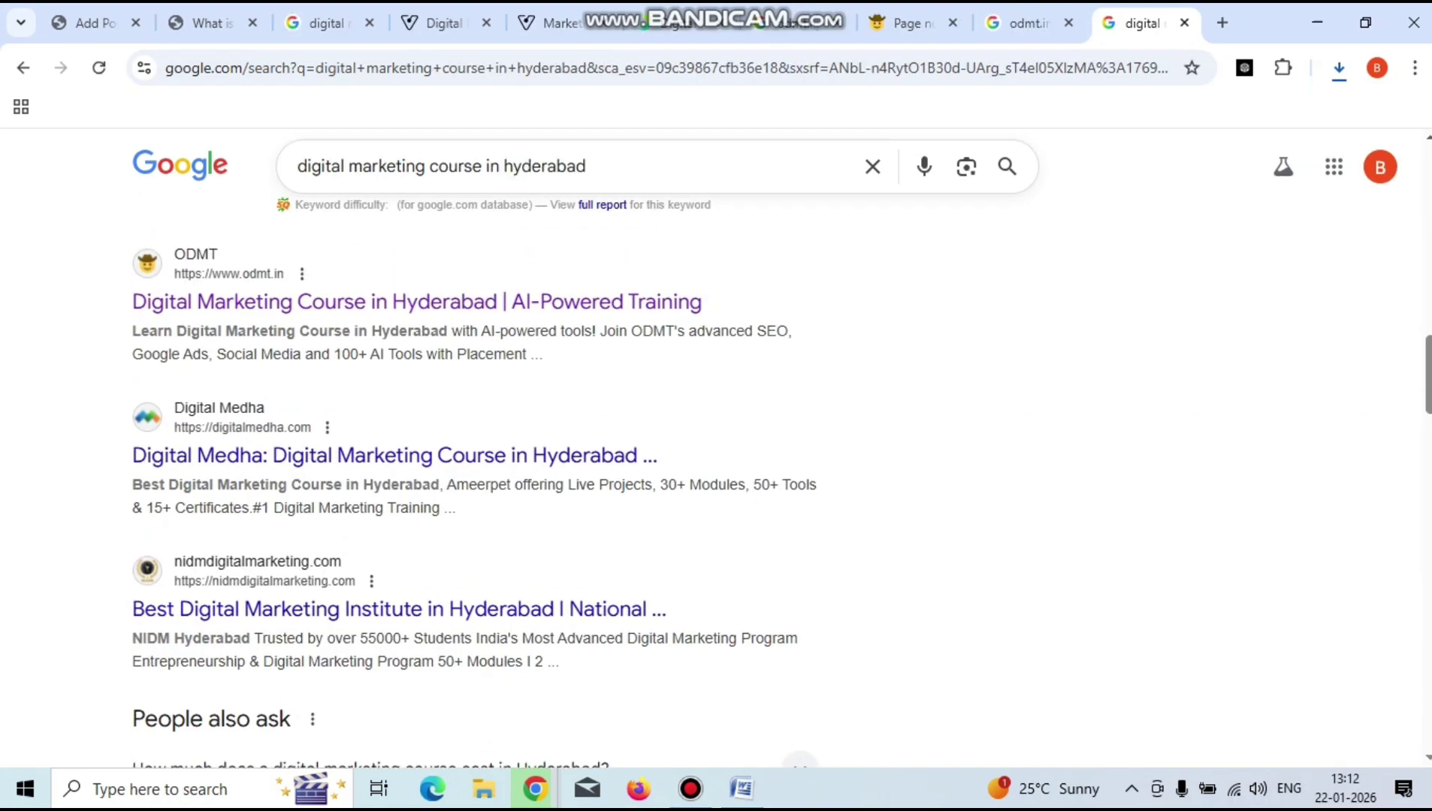
pyautogui.scroll(2, 782, 500)
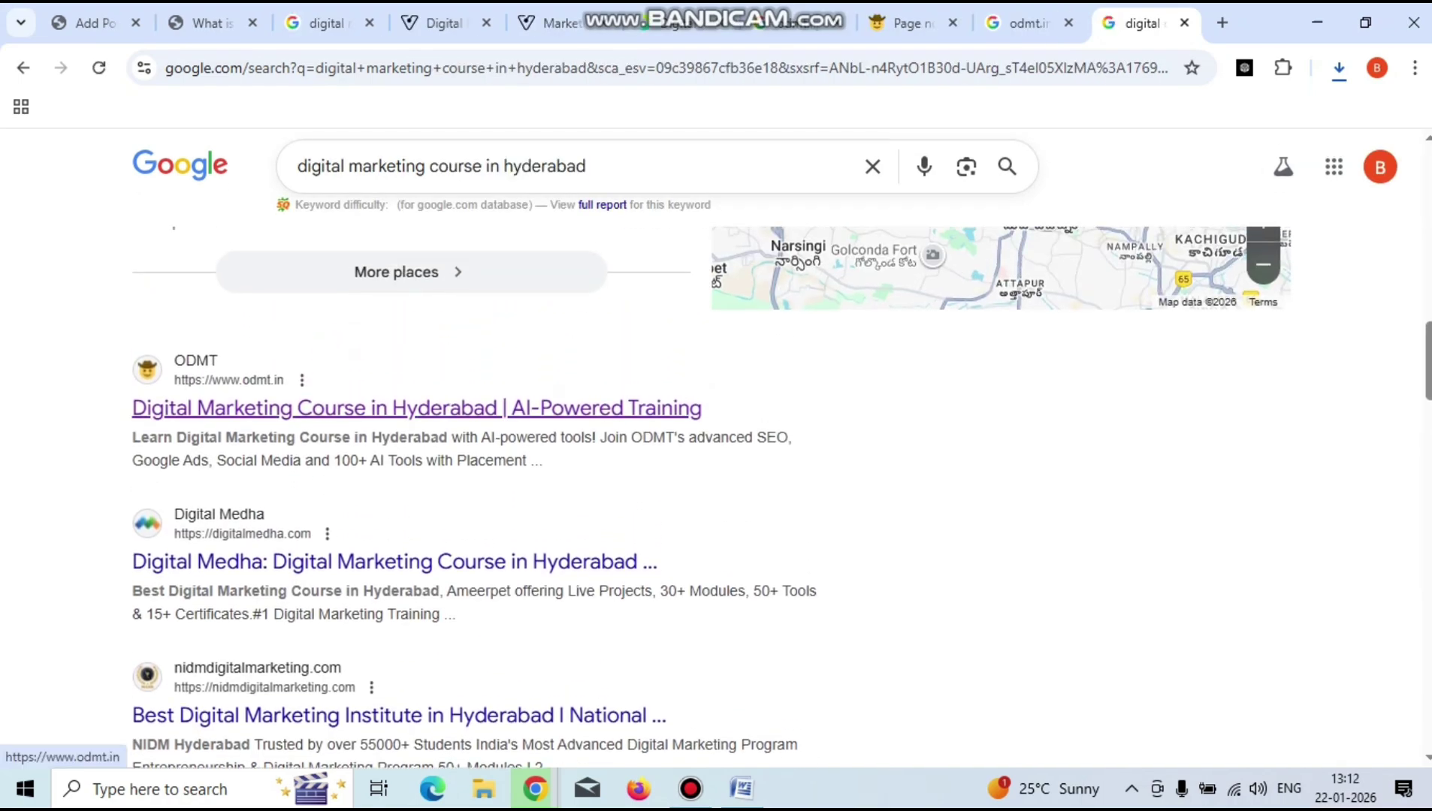
pyautogui.click(597, 408)
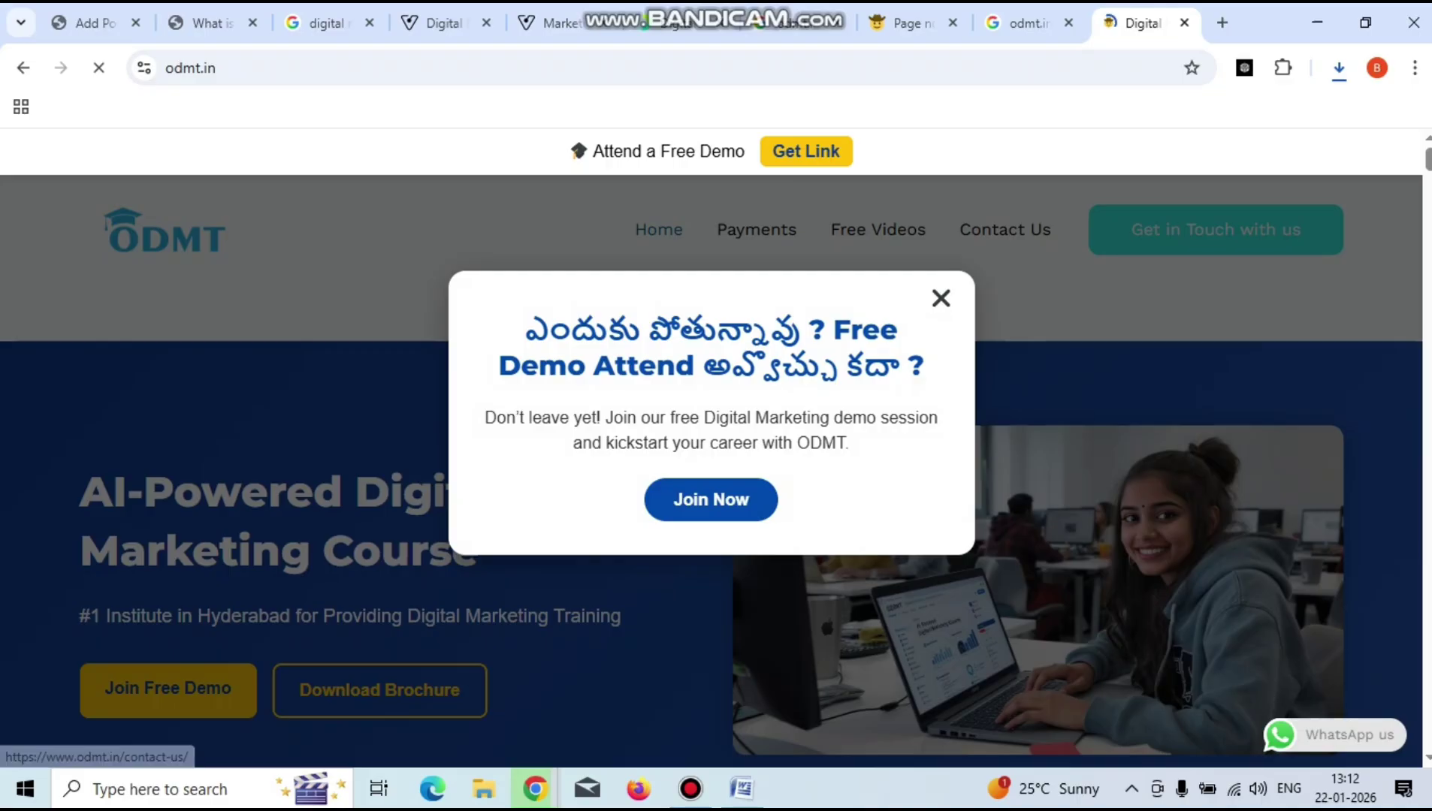
pyautogui.press('Escape')
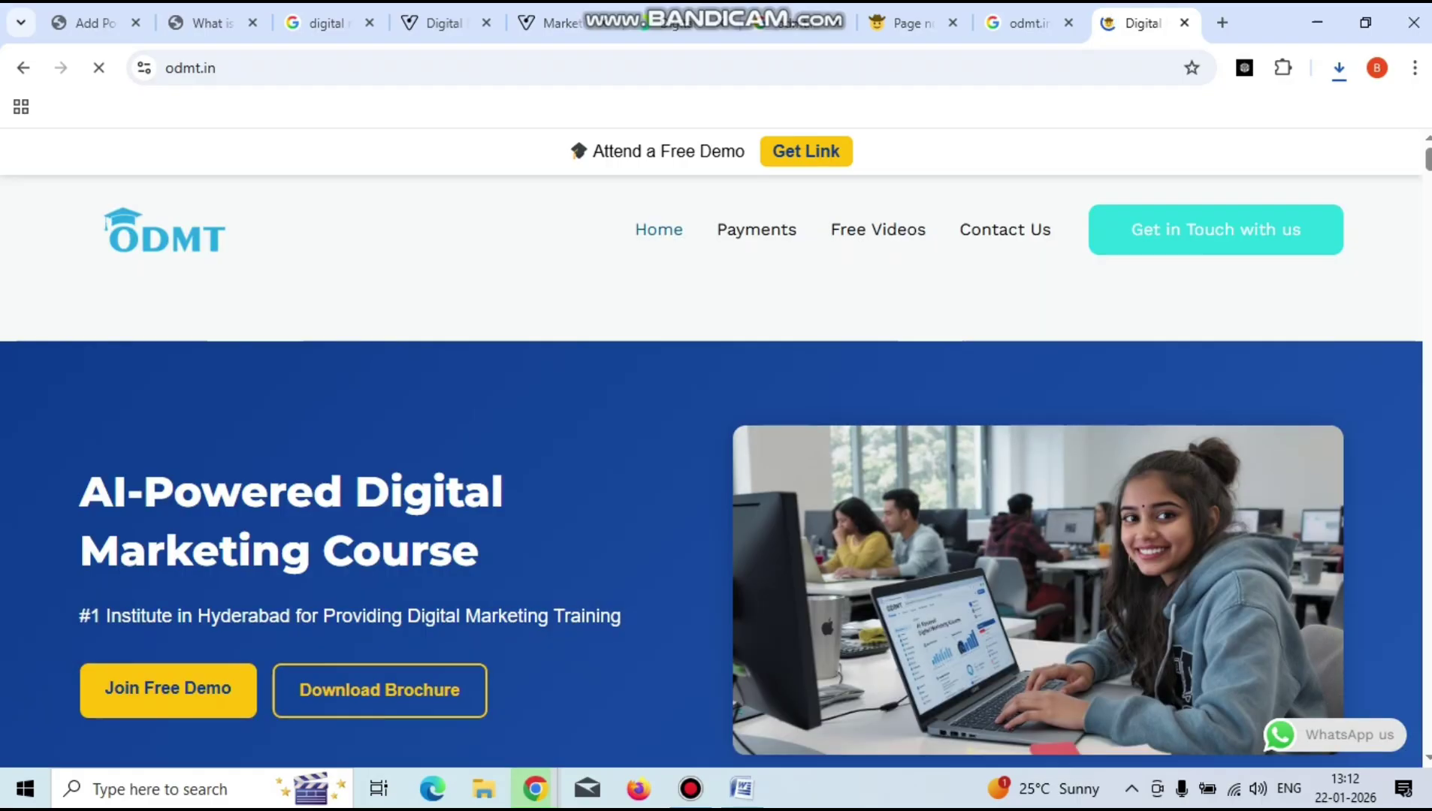
# Select the full web address of the ODMT home page for copying.
pyautogui.doubleClick(306, 68)
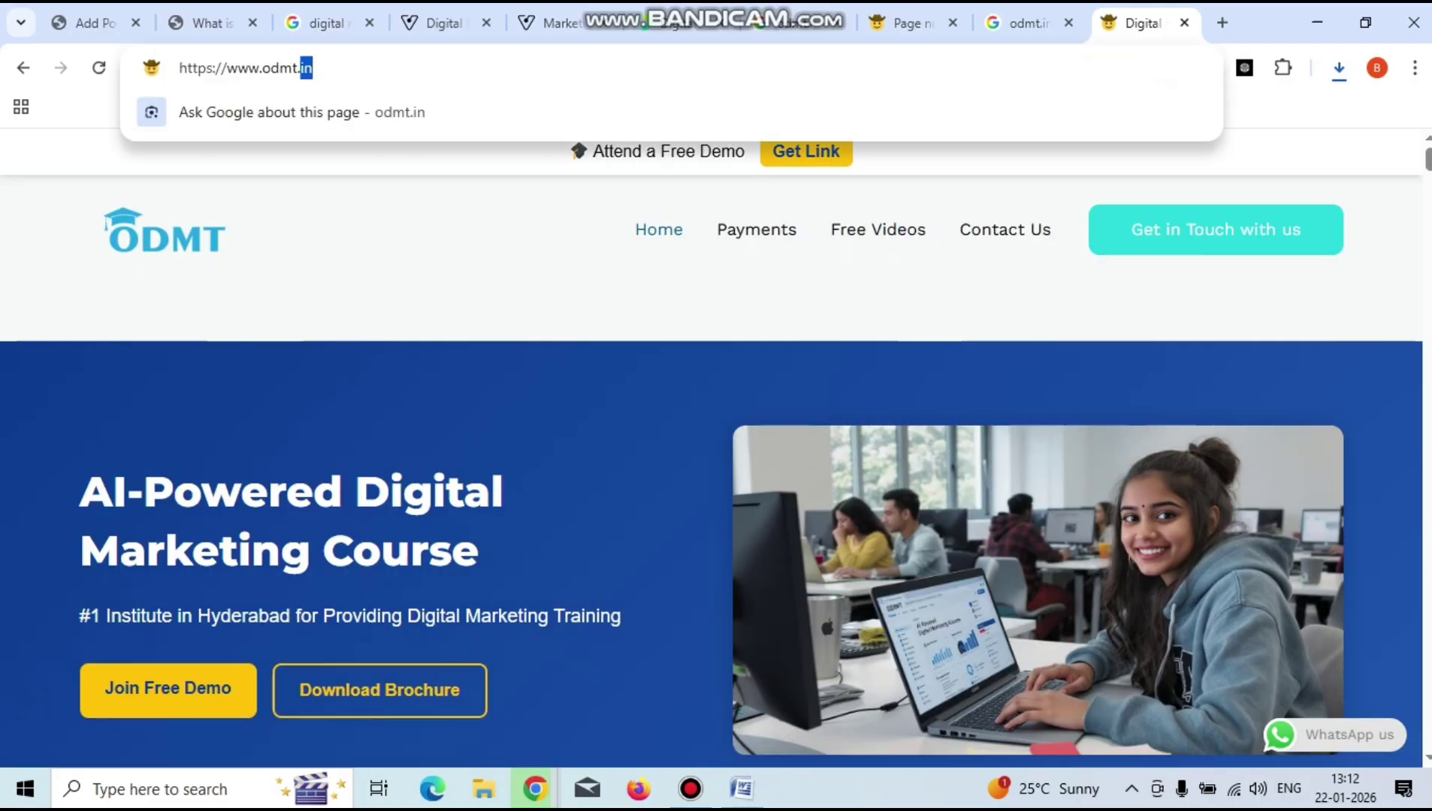
pyautogui.doubleClick(306, 68)
pyautogui.tripleClick(306, 67)
pyautogui.doubleClick(305, 68)
pyautogui.doubleClick(306, 68)
pyautogui.tripleClick(305, 67)
pyautogui.doubleClick(306, 68)
pyautogui.click(313, 67)
pyautogui.moveTo(178, 68); pyautogui.dragTo(313, 68)
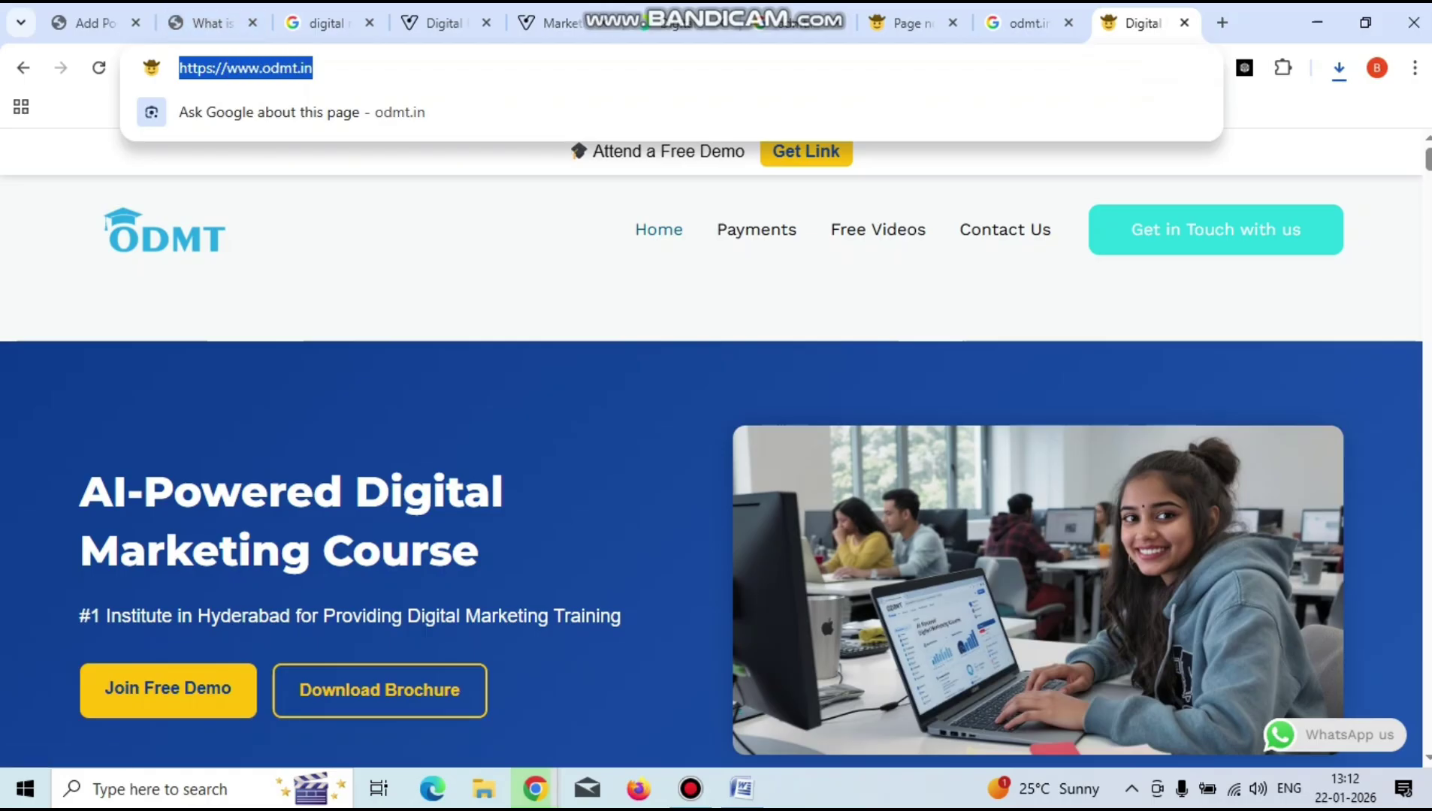
pyautogui.click(535, 789)
pyautogui.click(420, 698)
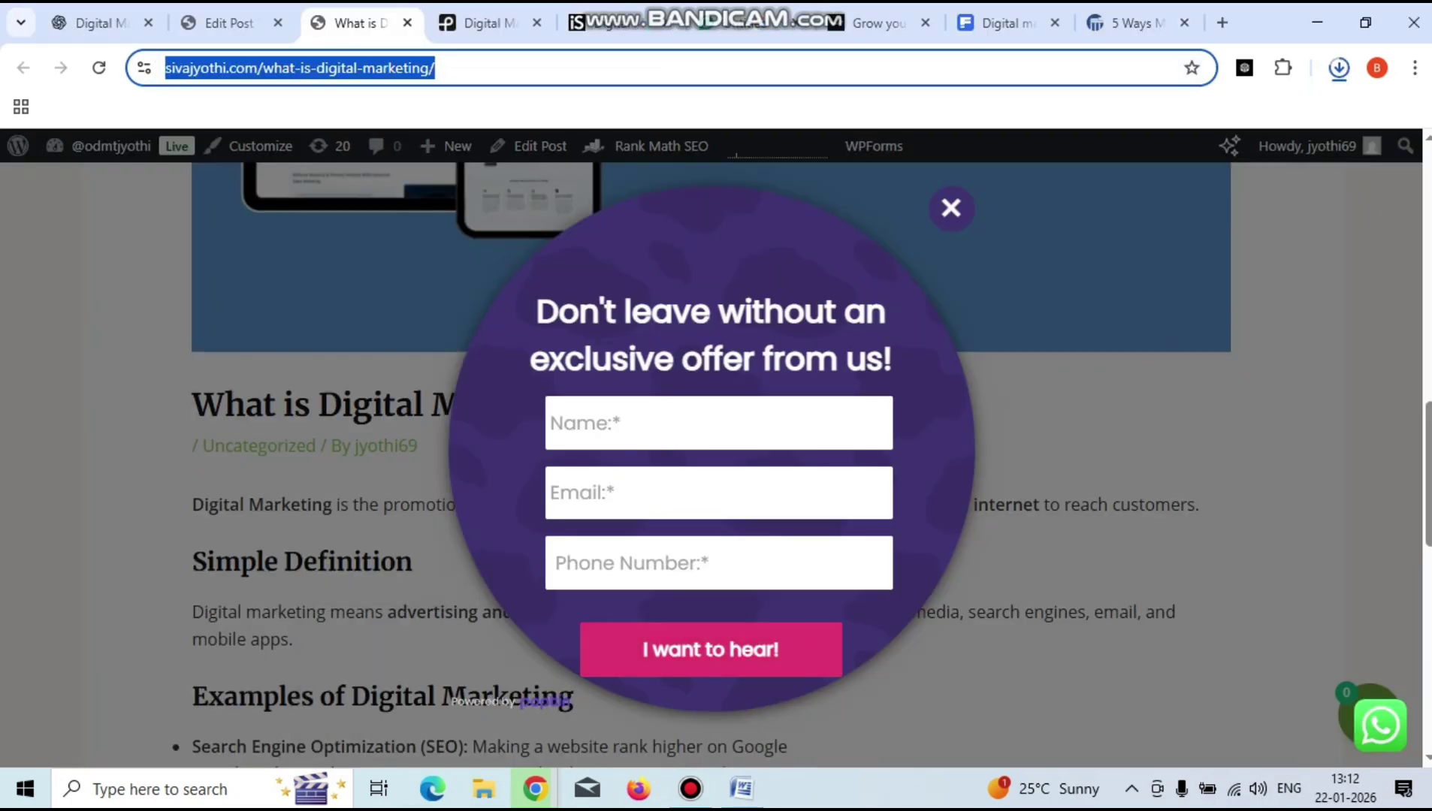
pyautogui.click(535, 789)
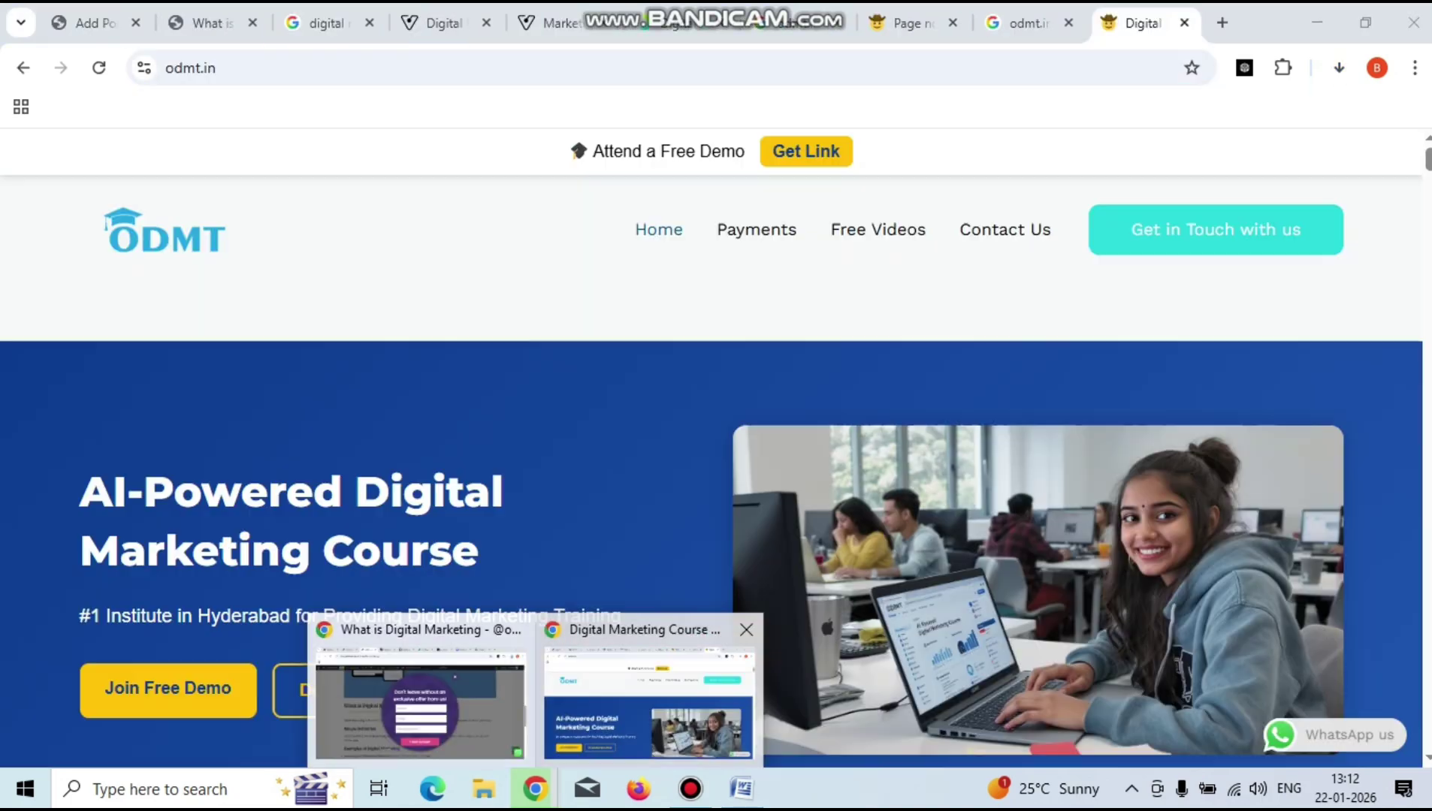
pyautogui.click(649, 698)
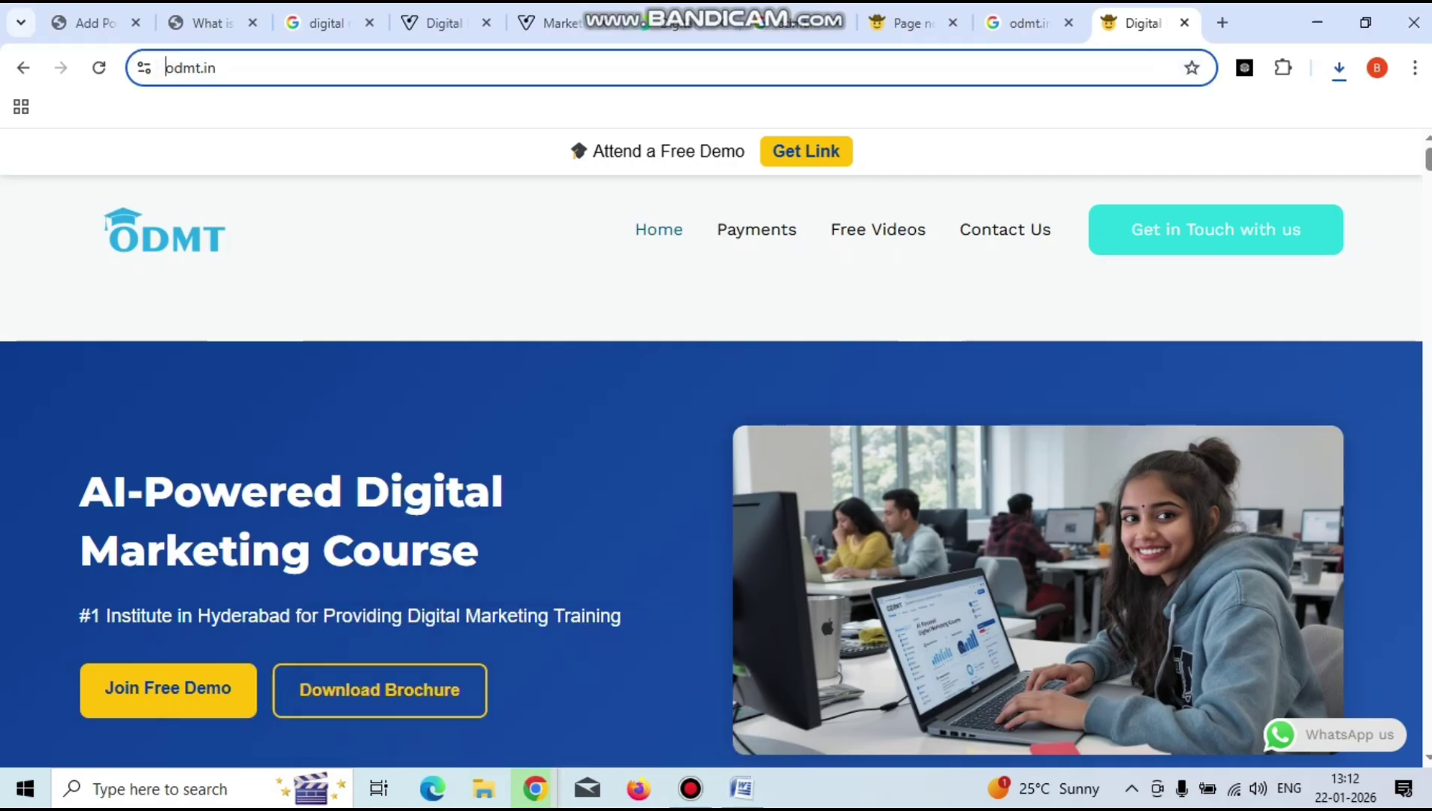
pyautogui.hotkey('ctrl', '1')
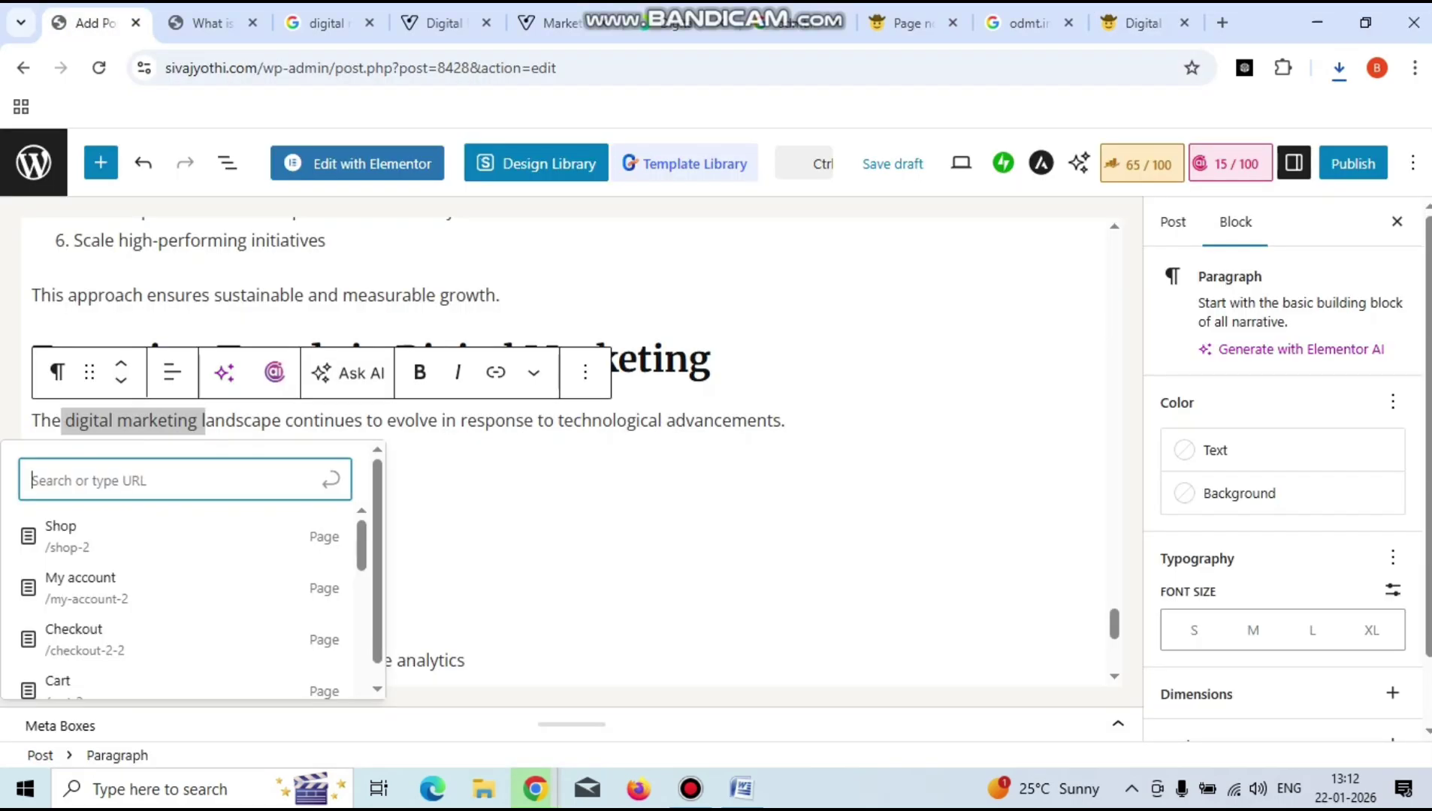
pyautogui.write('https://www.odmt.in/')
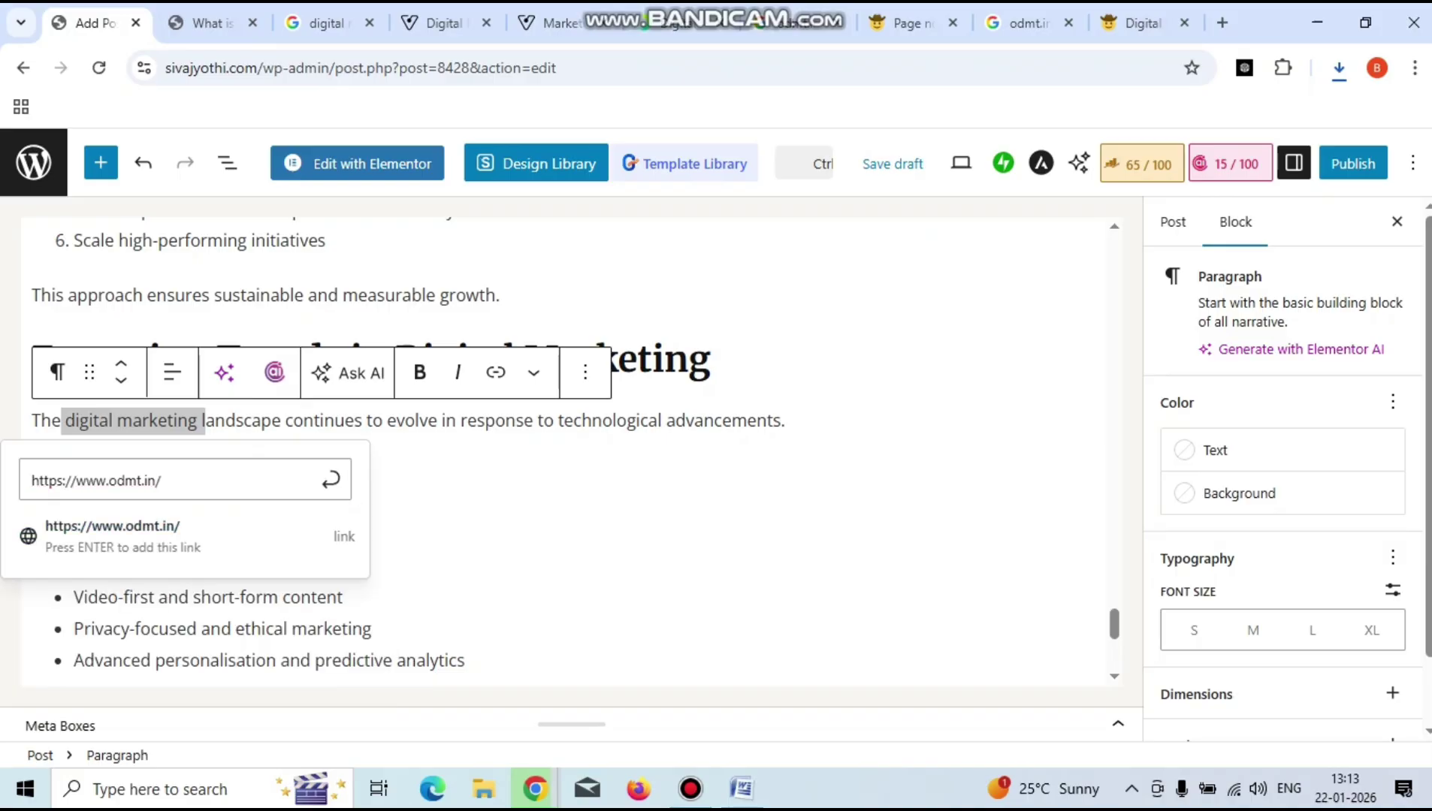
pyautogui.press('Return')
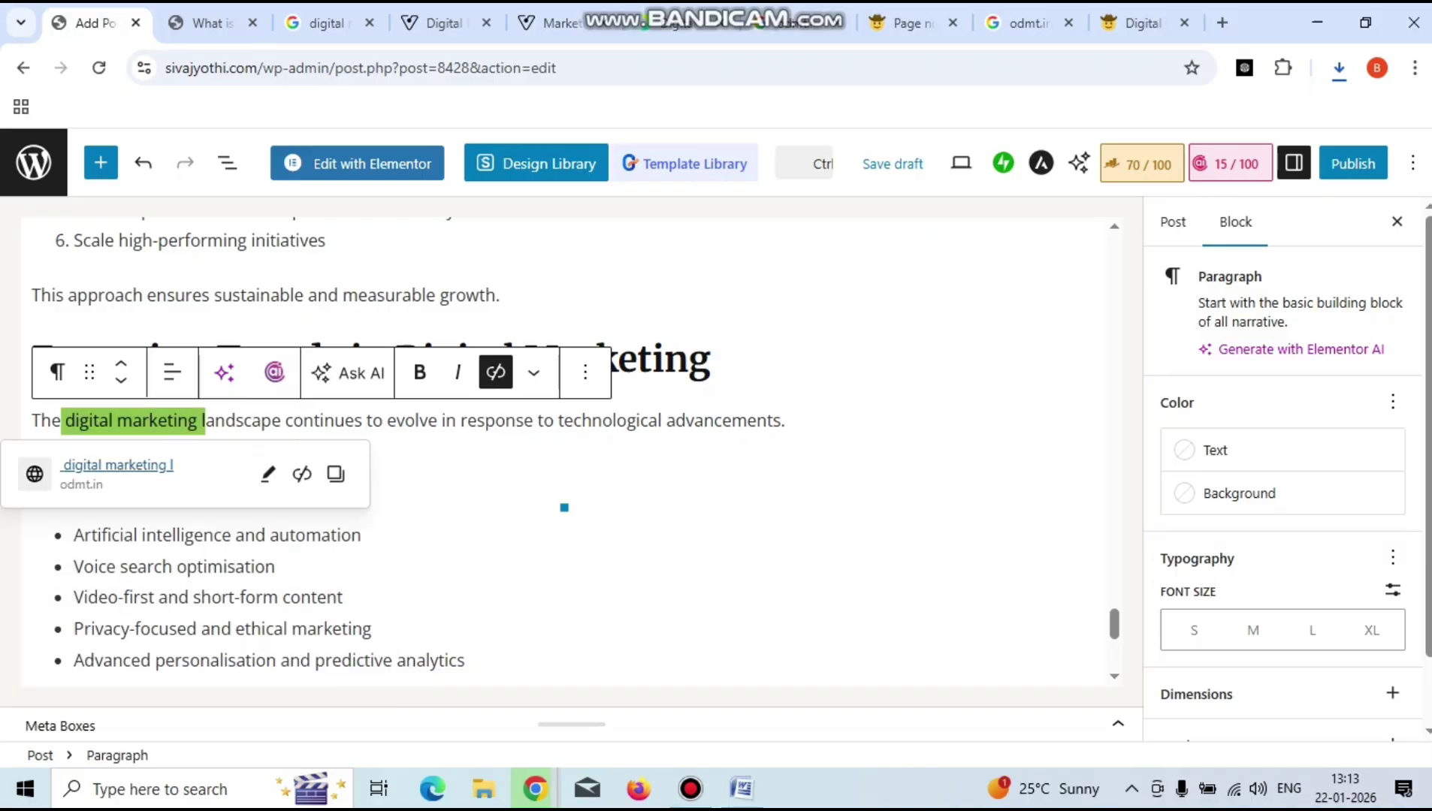
pyautogui.click(564, 508)
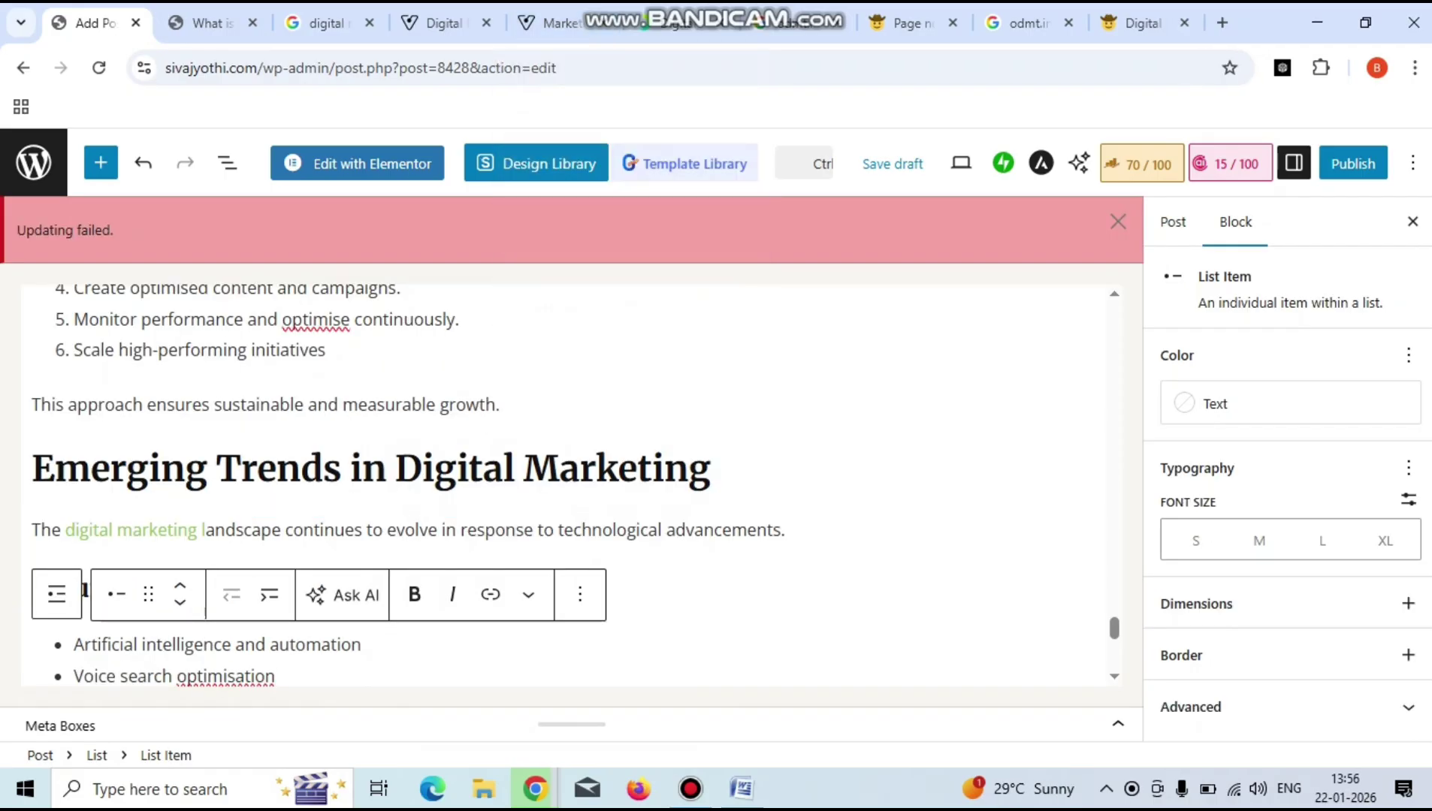
# Look over the end of the draft down to the Conclusion and bring up the post's Rank Math SEO details.
pyautogui.click(326, 351)
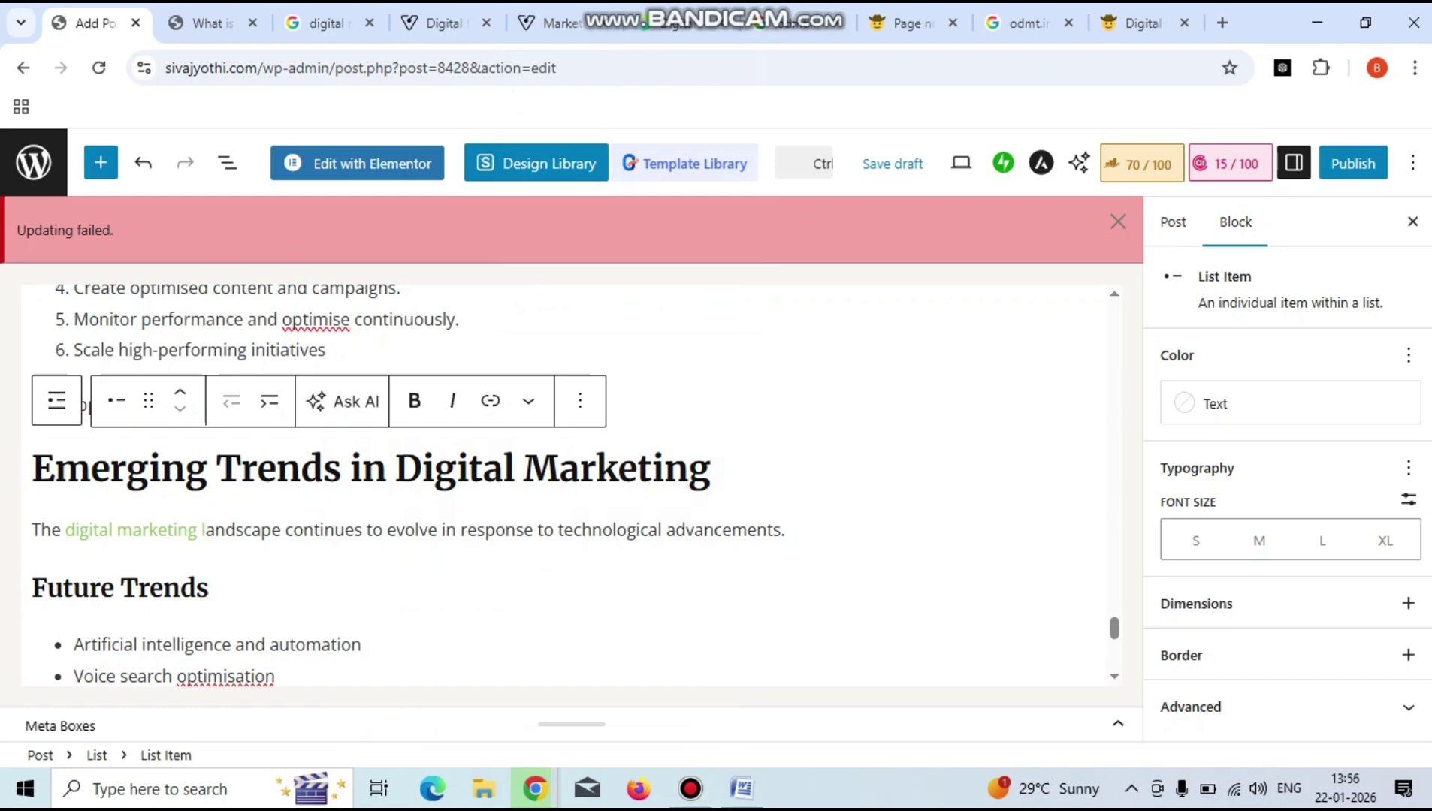
pyautogui.moveTo(564, 558)
pyautogui.scroll(-5, 563, 481)
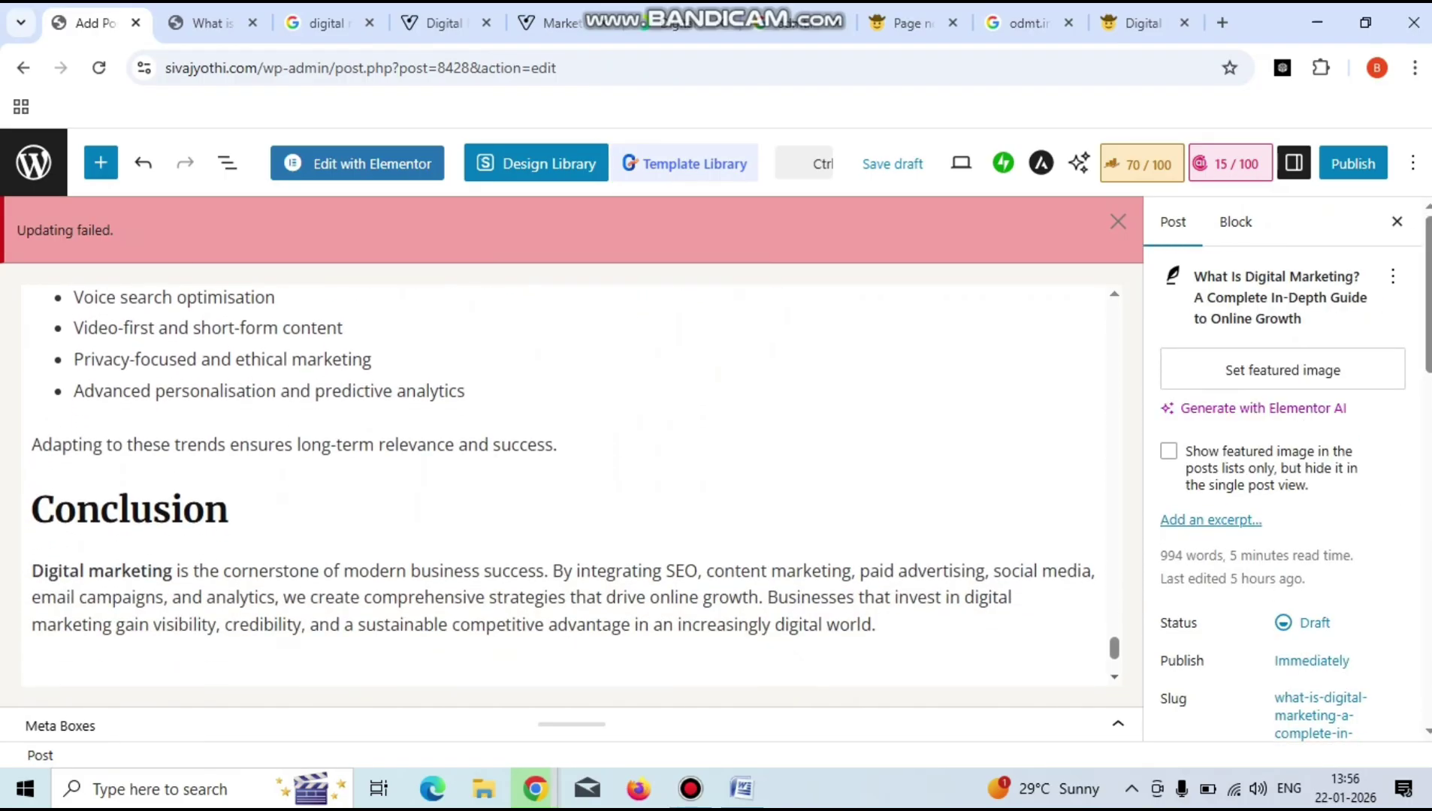
pyautogui.scroll(-3, 563, 481)
pyautogui.click(375, 601)
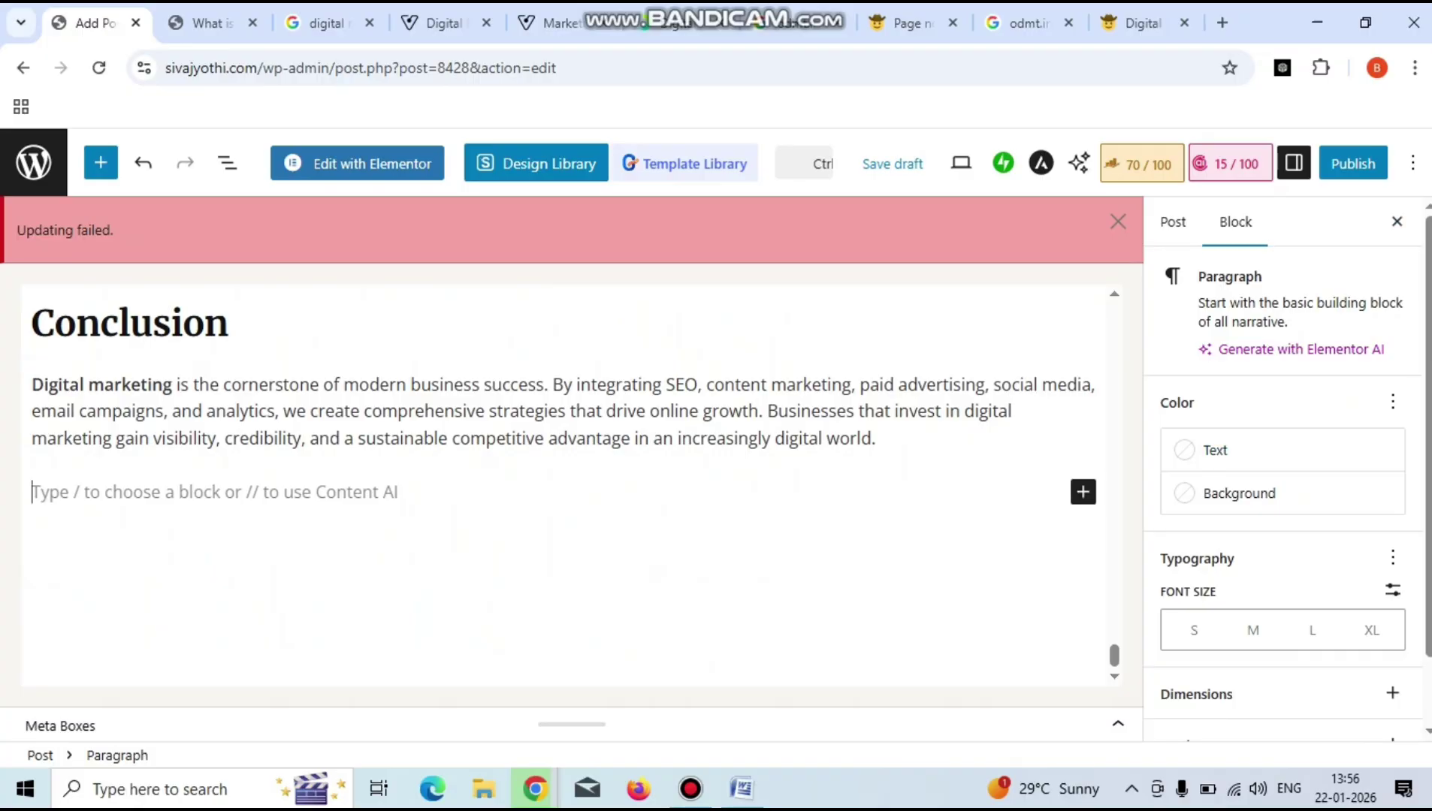
pyautogui.click(1141, 163)
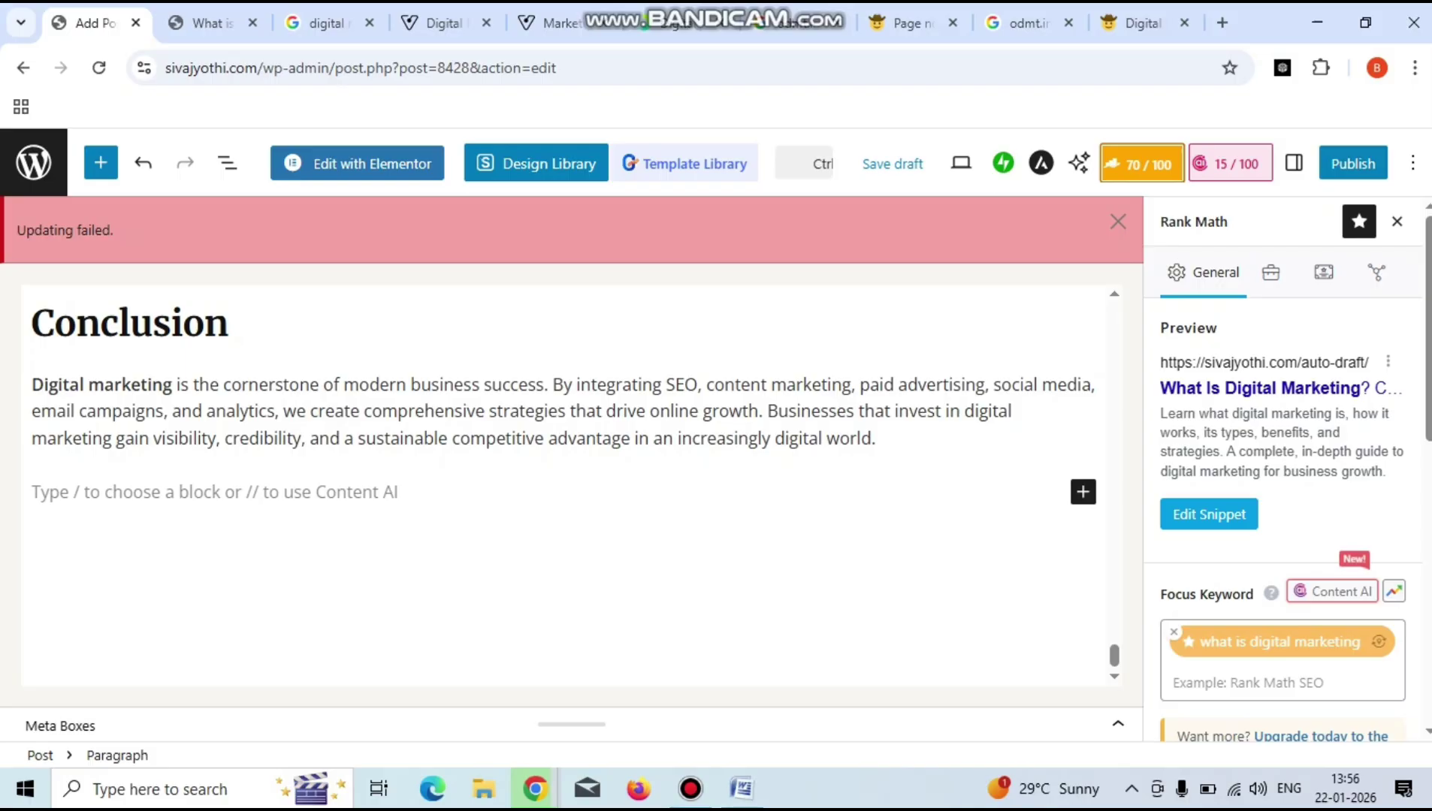
pyautogui.scroll(3, 563, 480)
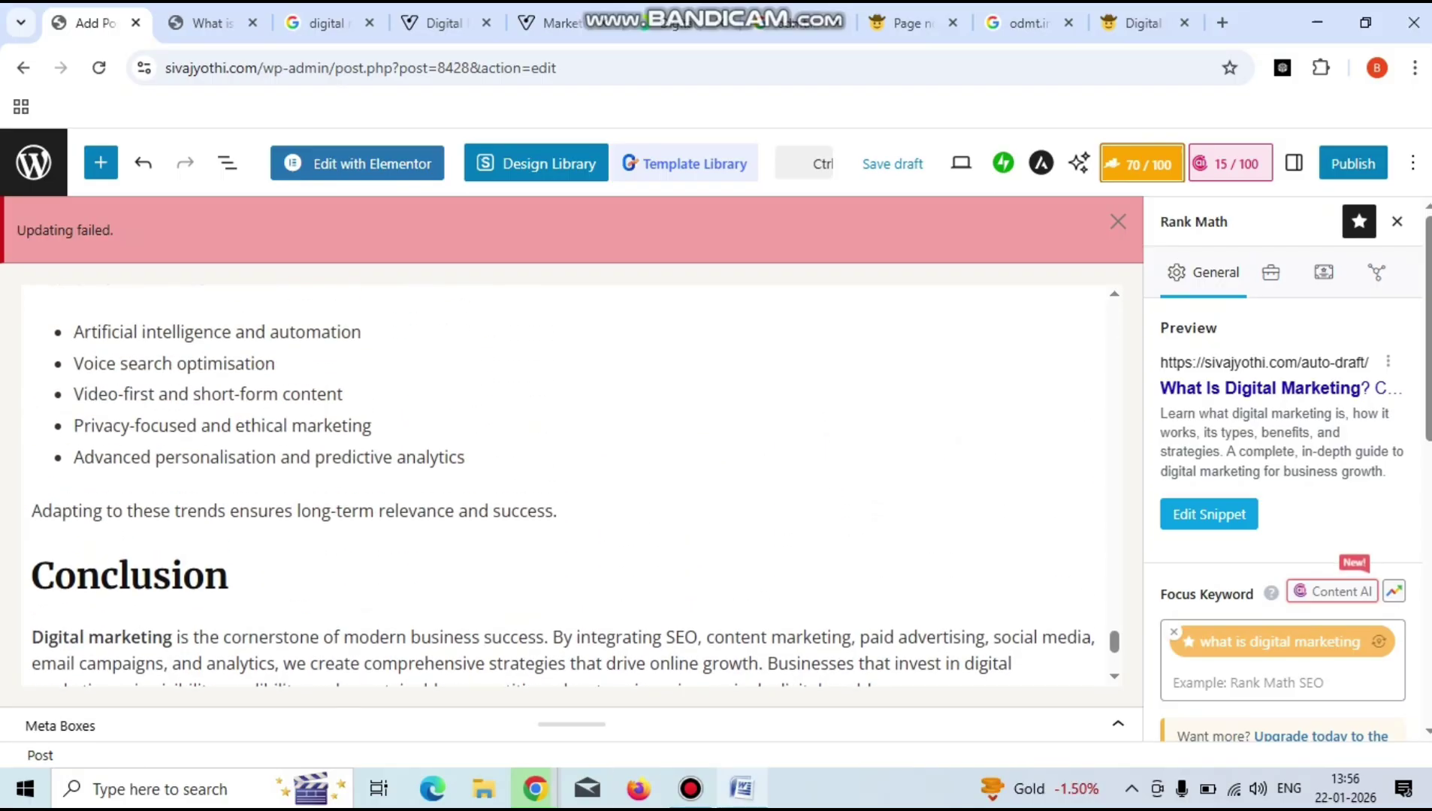
# Check the Permalinks and Internal Links items in the Word SEO class notes and return to the draft post in the browser.
pyautogui.click(741, 788)
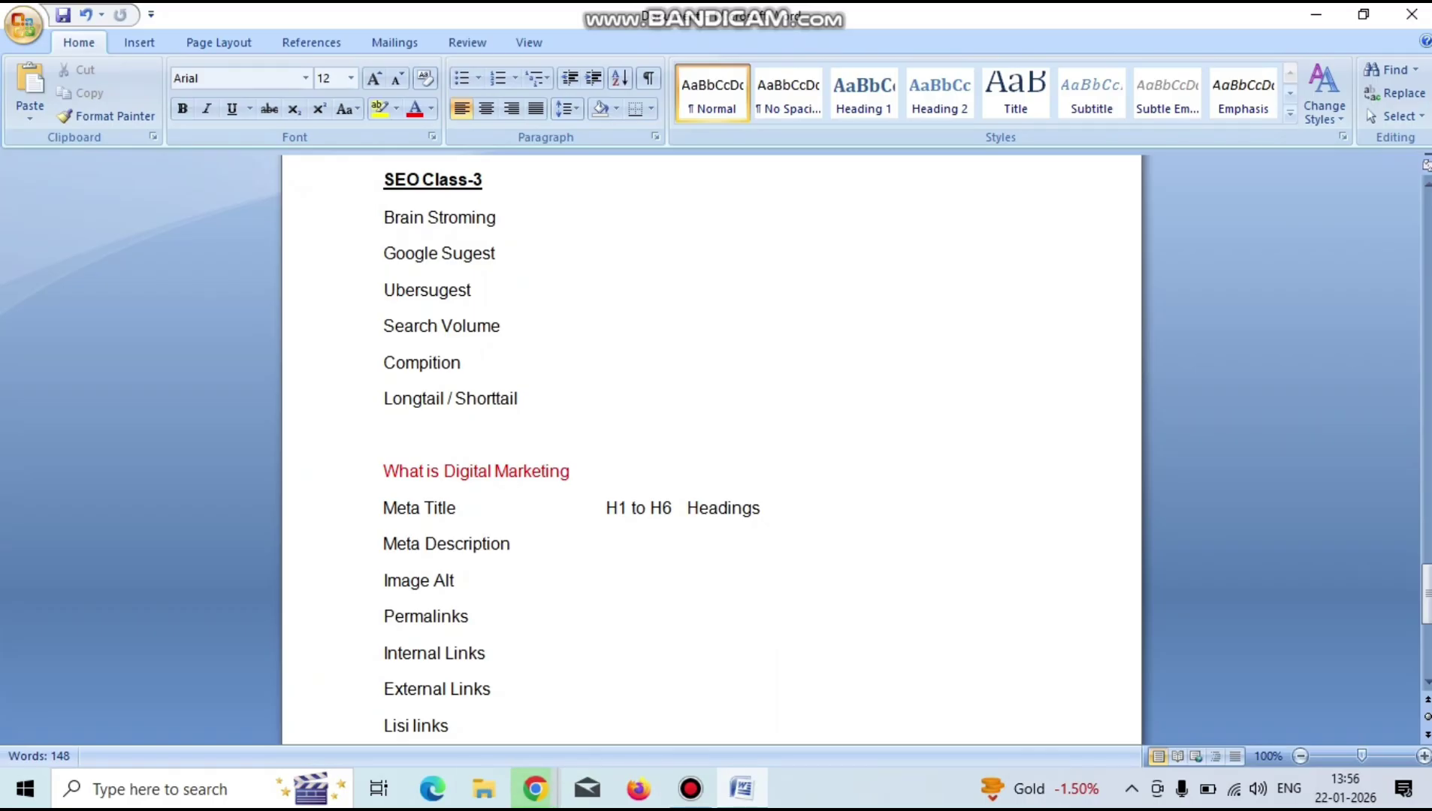
pyautogui.moveTo(535, 788)
pyautogui.click(511, 544)
pyautogui.moveTo(384, 616); pyautogui.dragTo(468, 616)
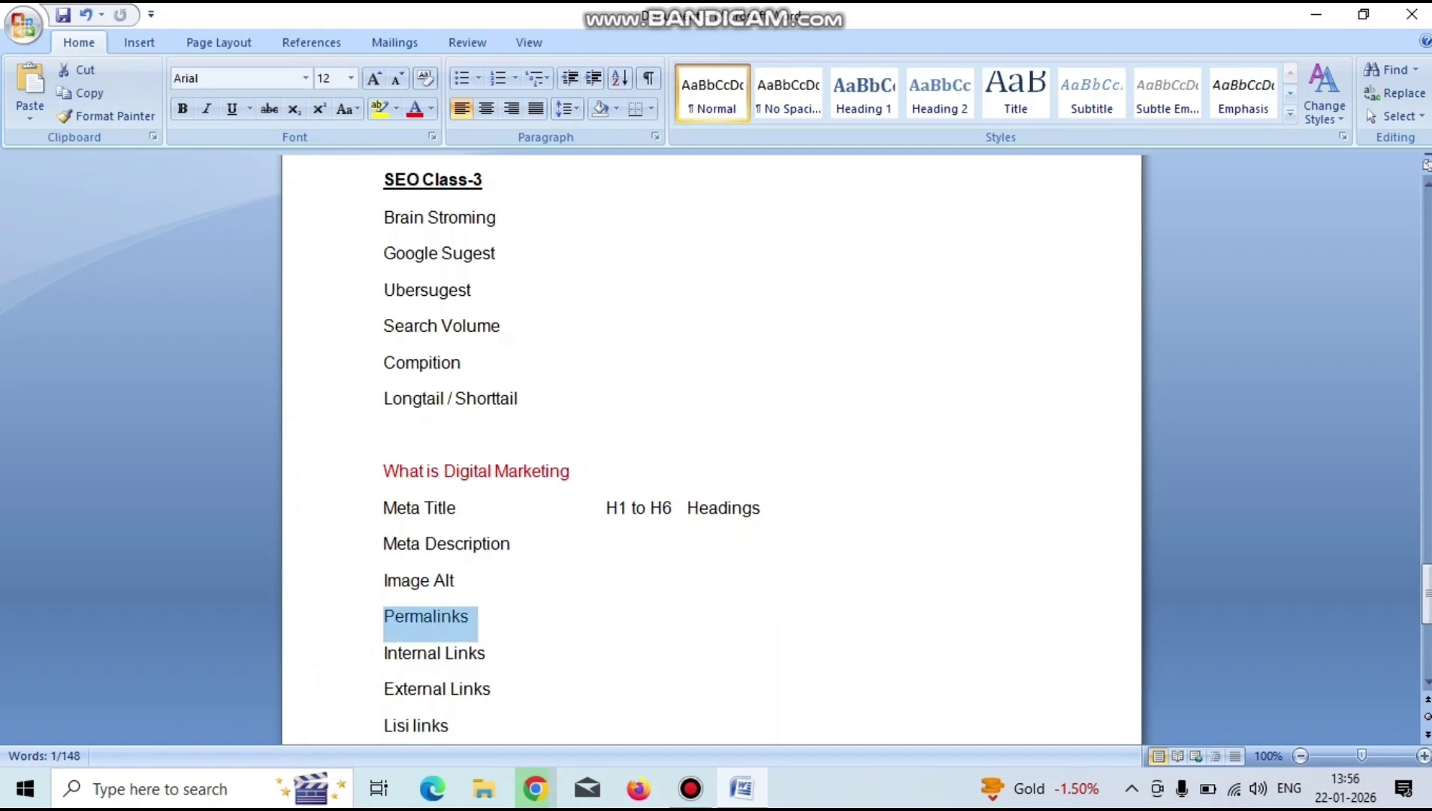
pyautogui.click(487, 653)
pyautogui.moveTo(534, 788)
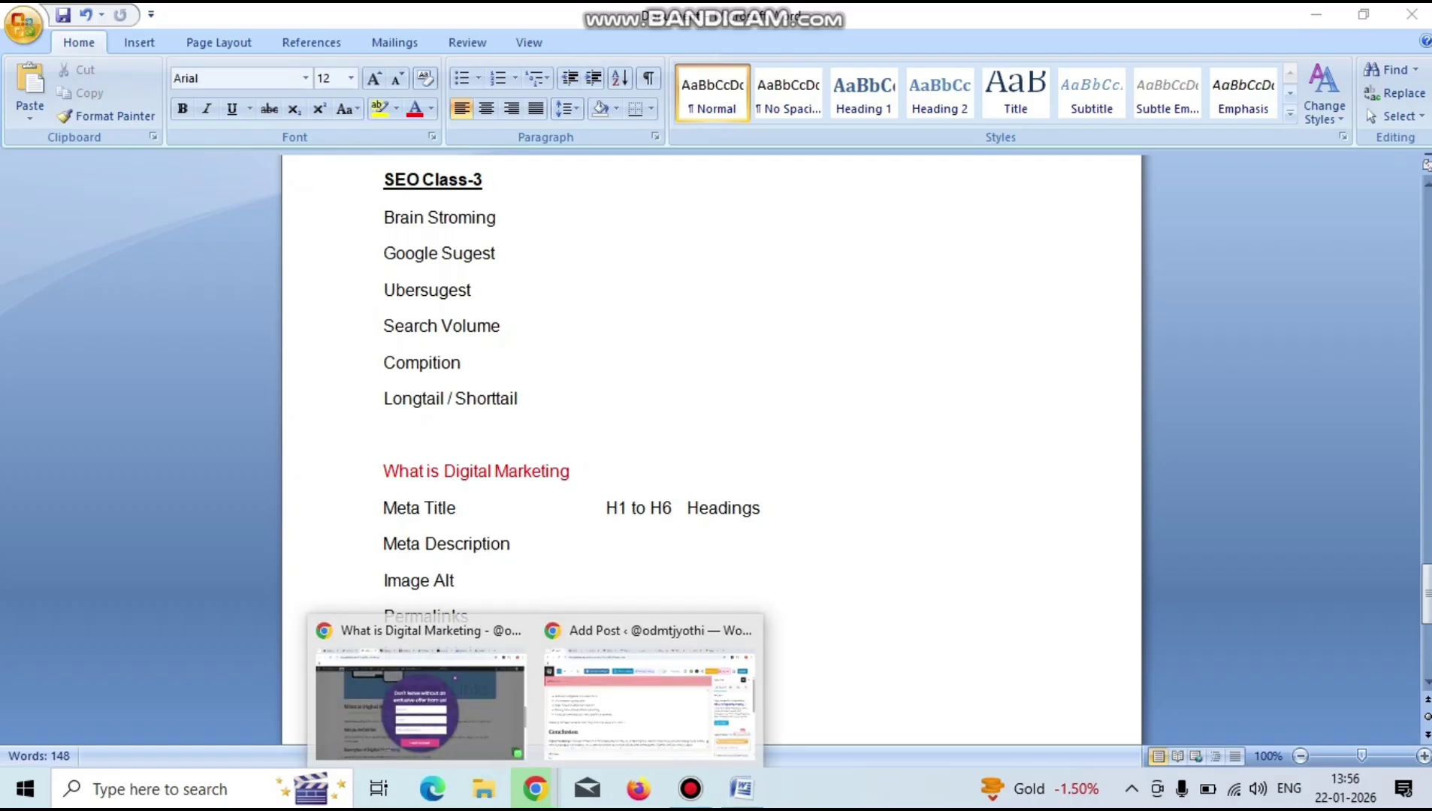
pyautogui.click(649, 695)
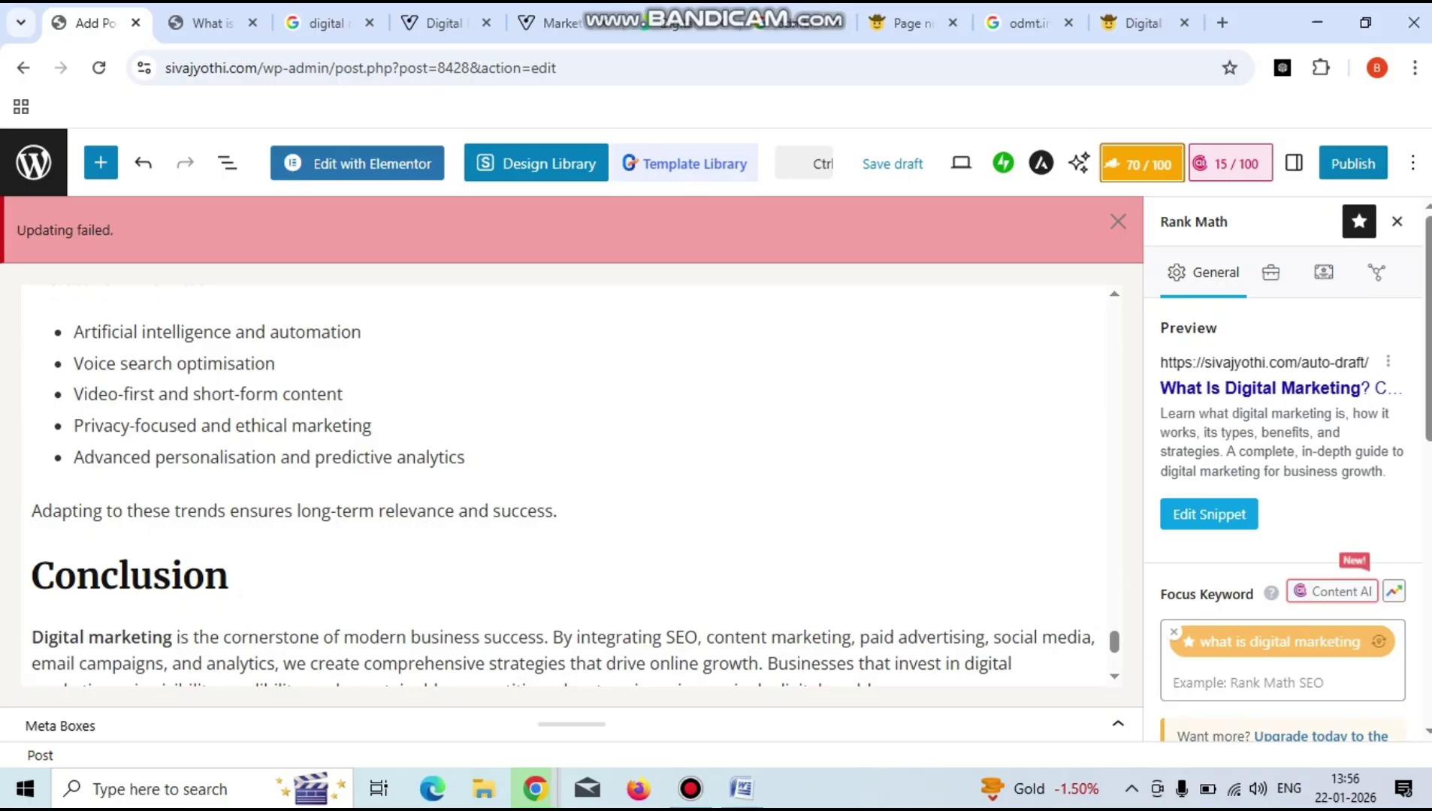
# Publish the post "What Is Digital Marketing? A Complete In-Depth Guide to Online Growth" immediately with public visibility.
pyautogui.click(275, 363)
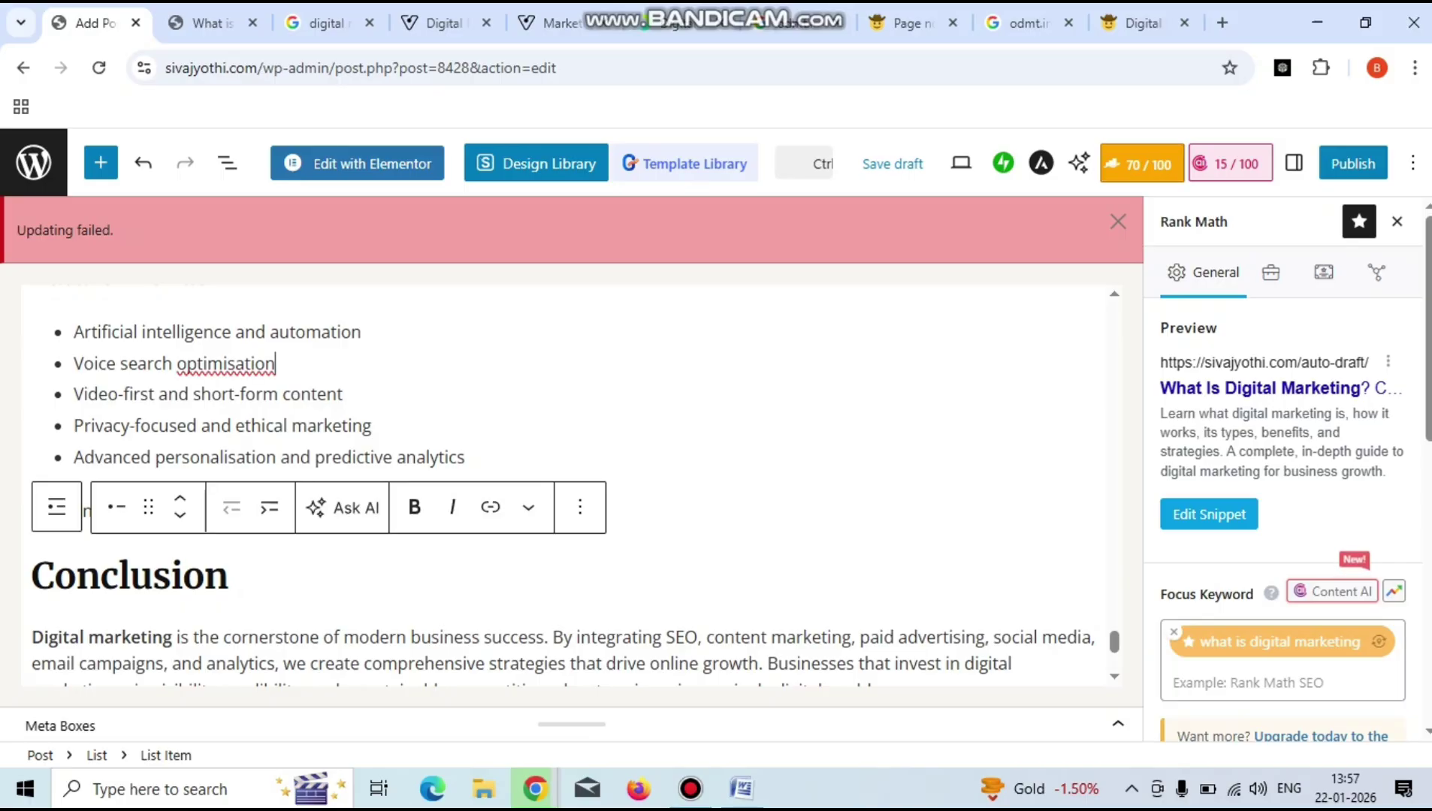
pyautogui.scroll(3, 564, 481)
pyautogui.scroll(15, 563, 481)
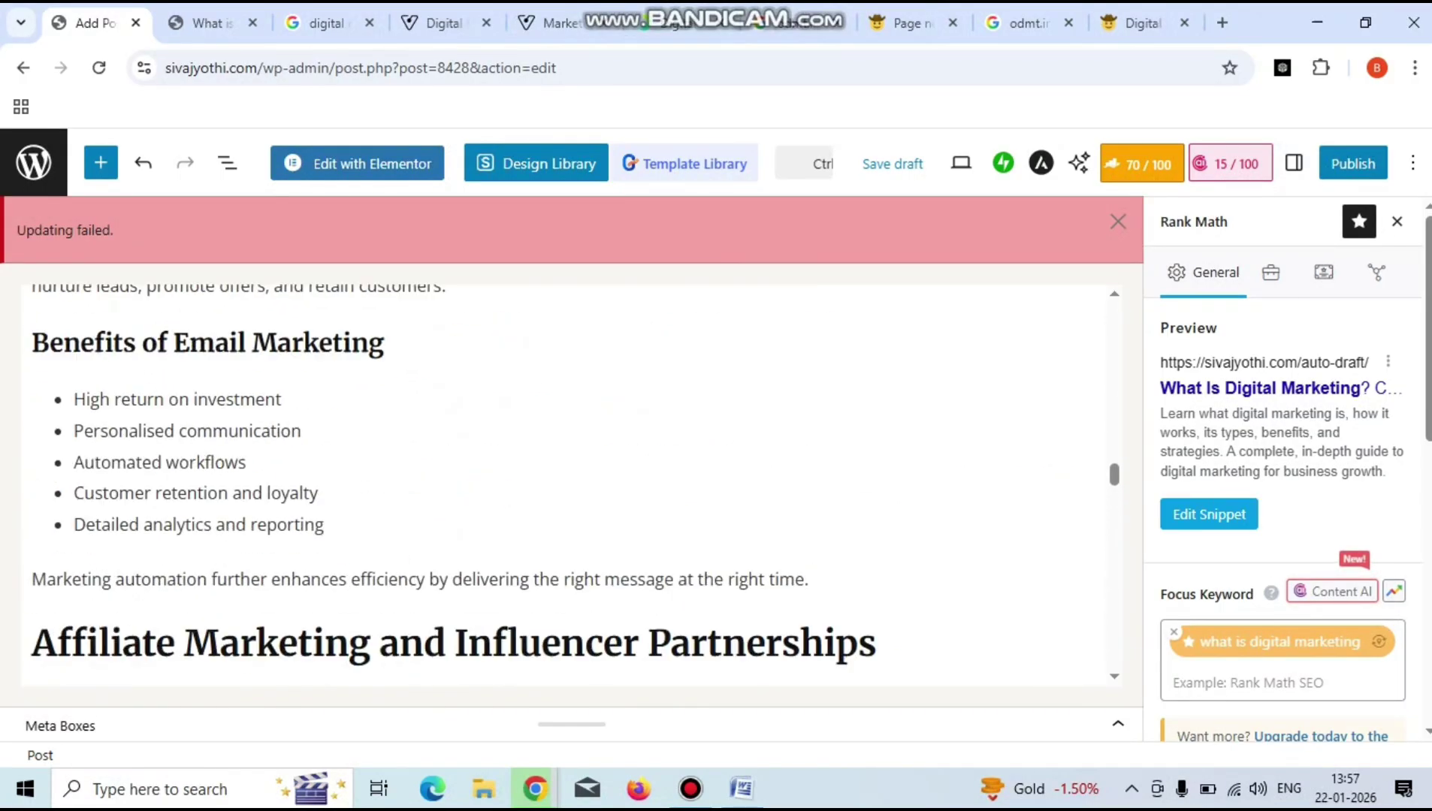
pyautogui.scroll(12, 563, 481)
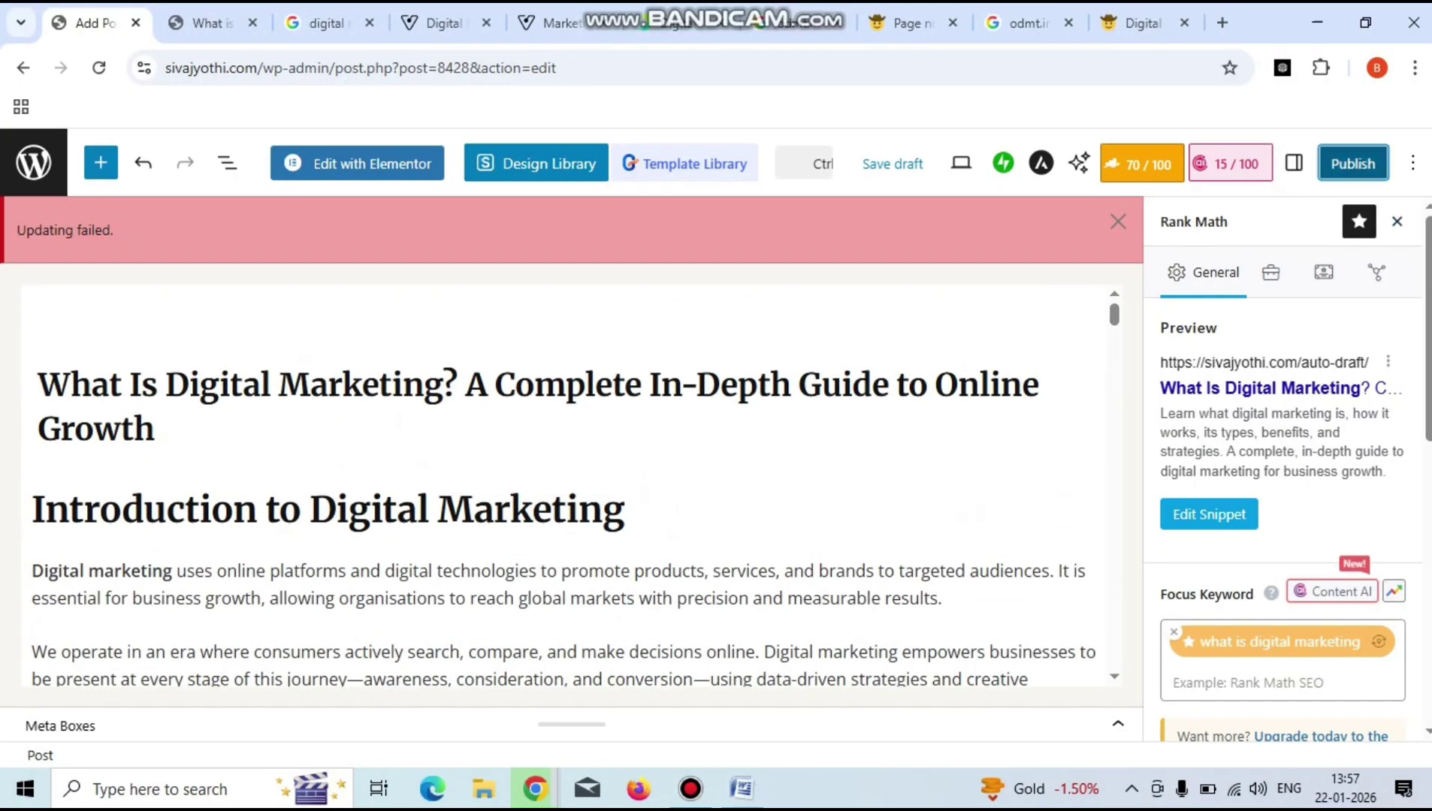
pyautogui.click(1352, 163)
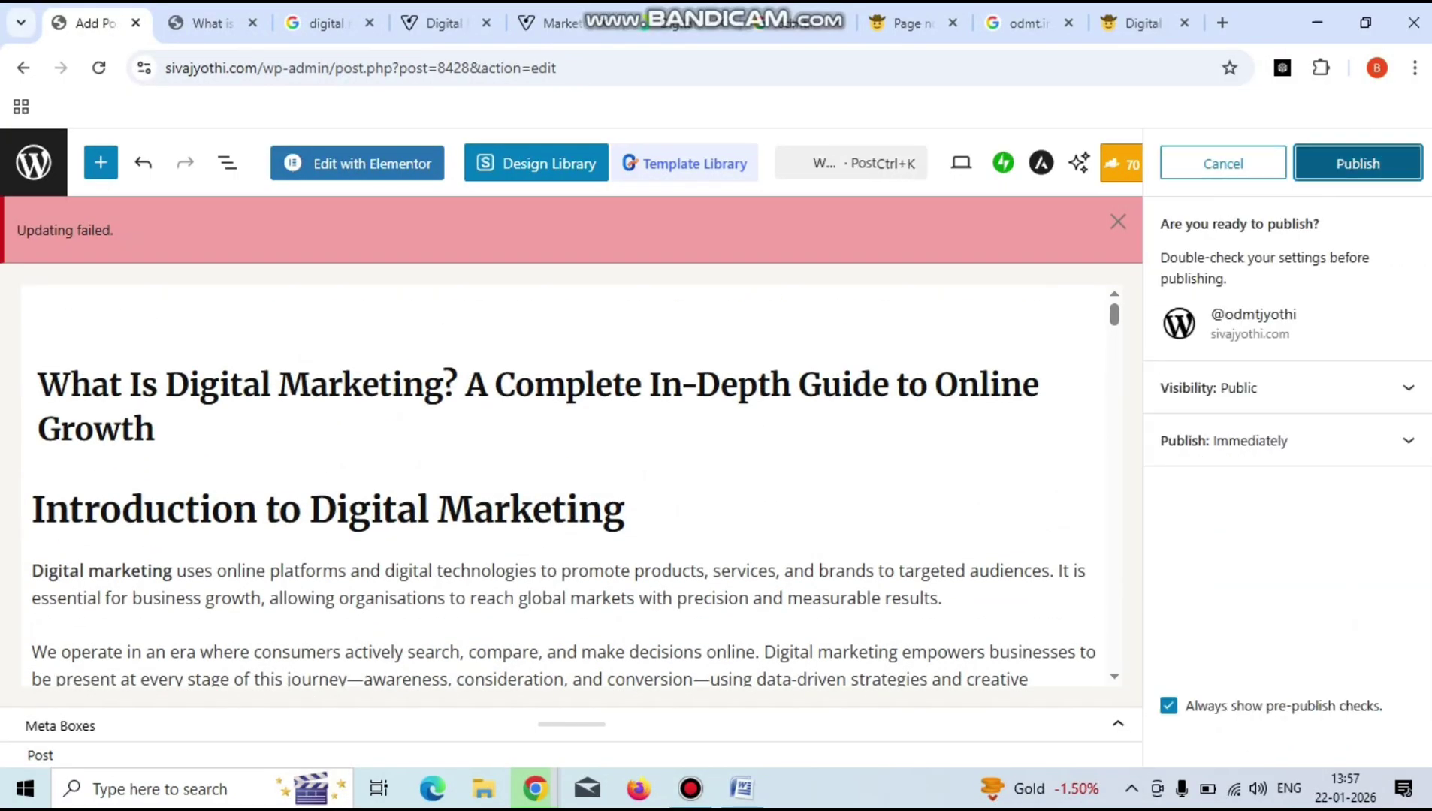
pyautogui.click(1352, 163)
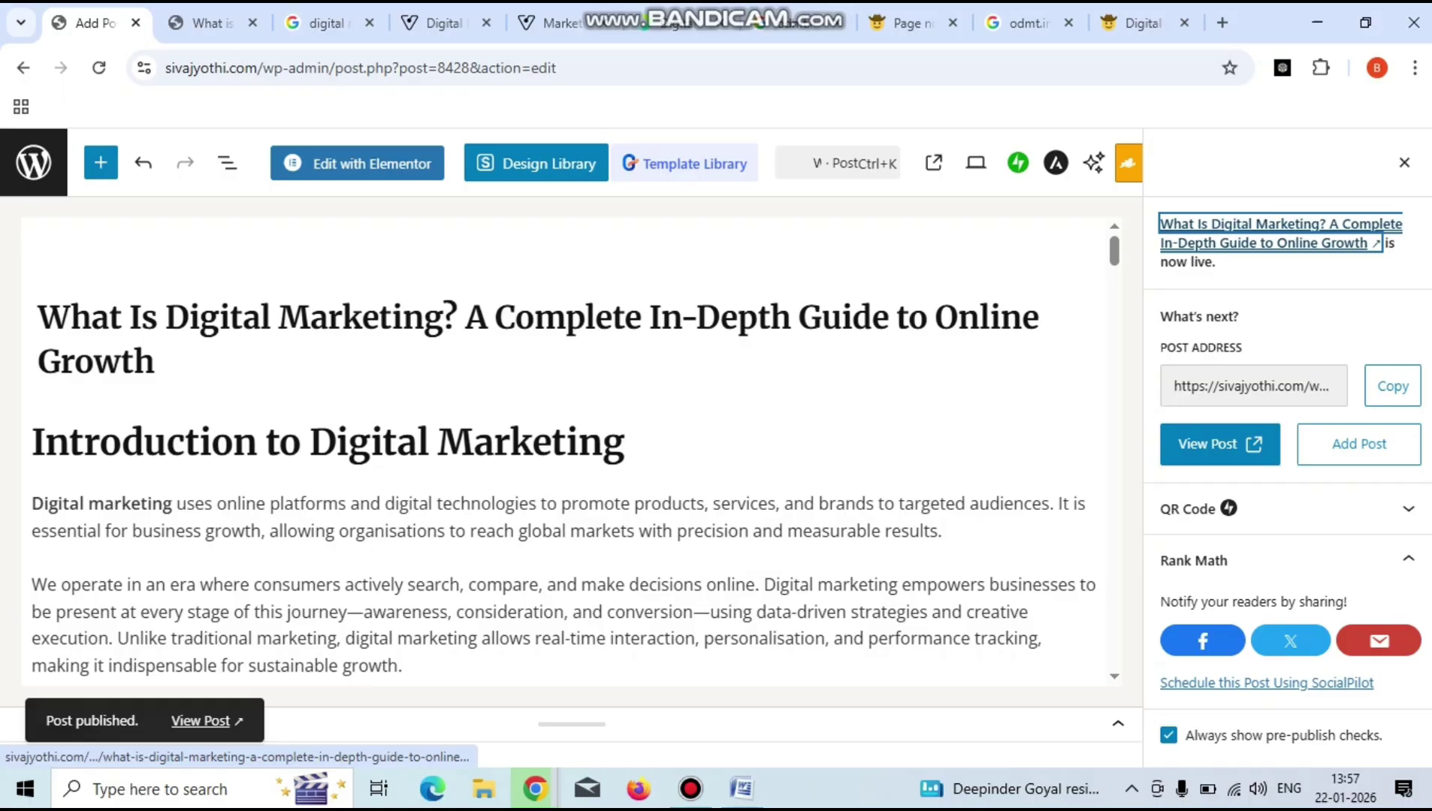
# View the live post in a new tab, return to the editor and inspect the full web address of the editing page.
pyautogui.press('Return')
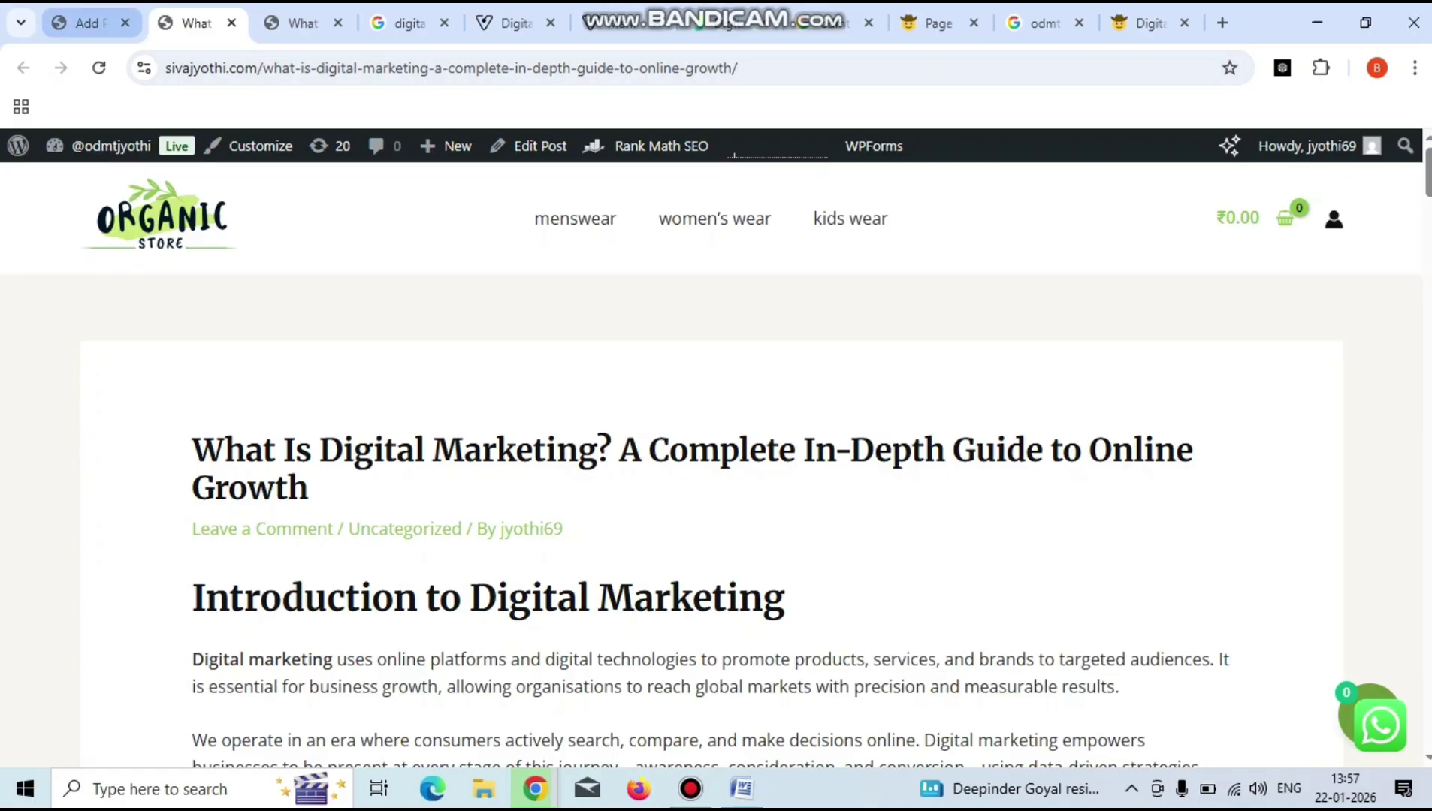
pyautogui.click(86, 22)
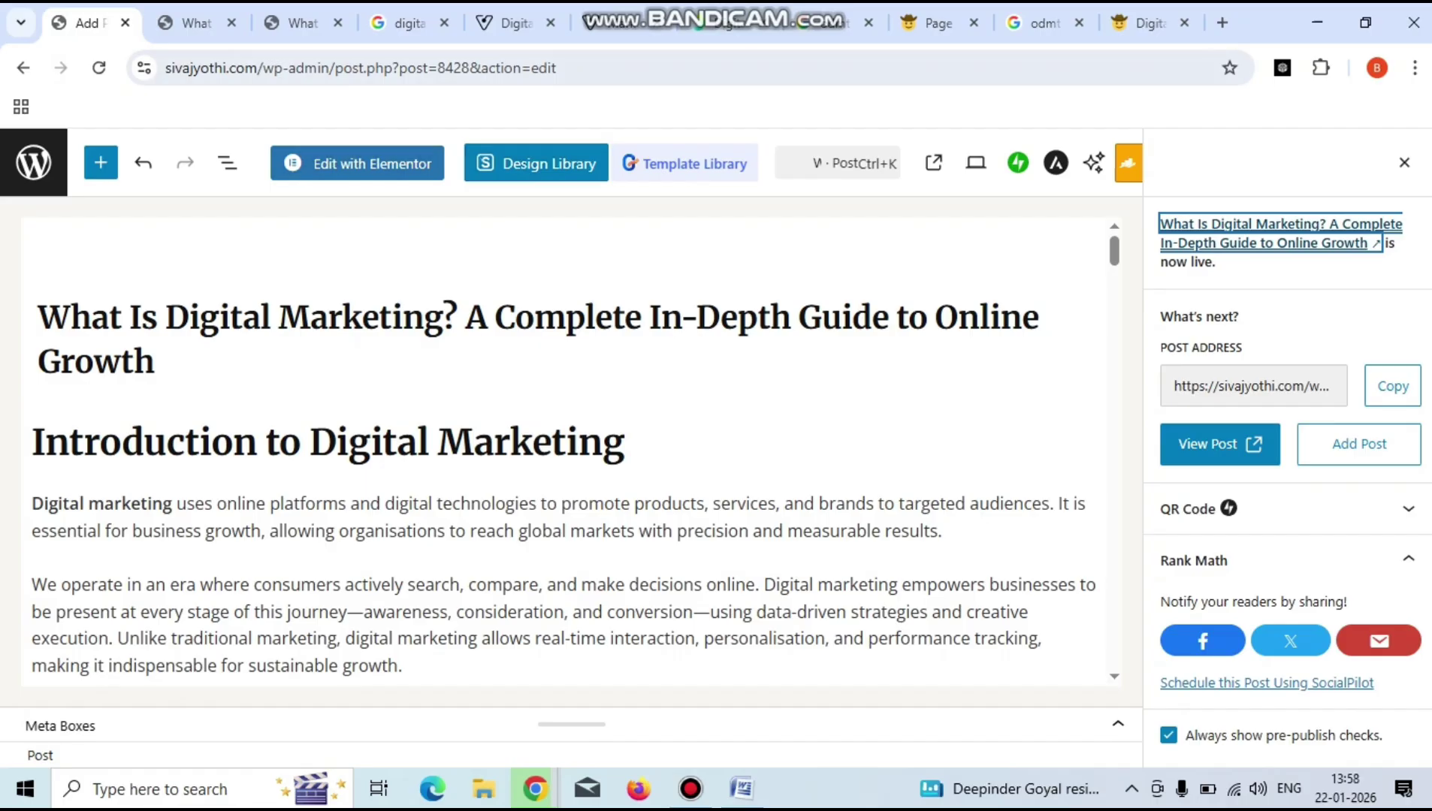
pyautogui.click(360, 67)
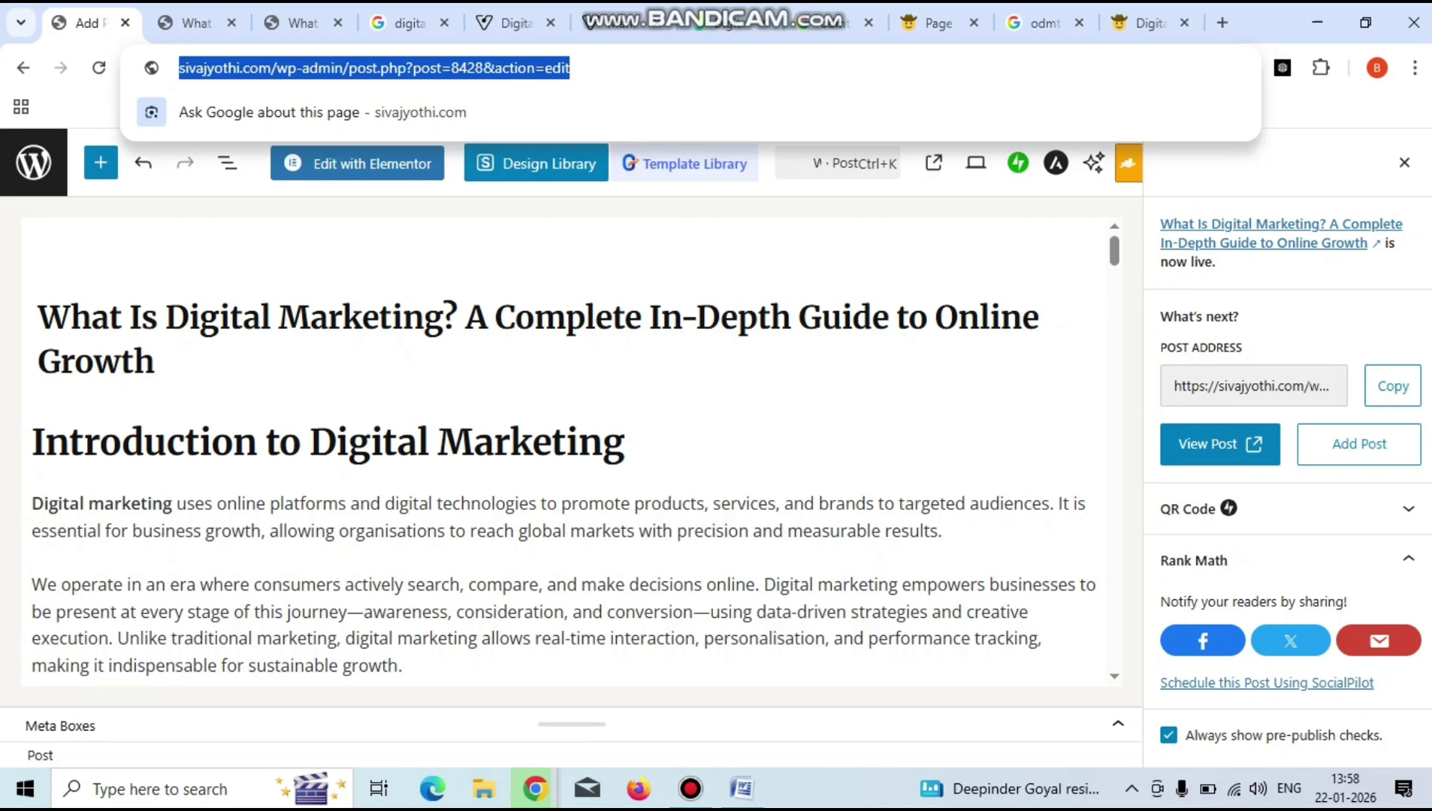
pyautogui.click(618, 67)
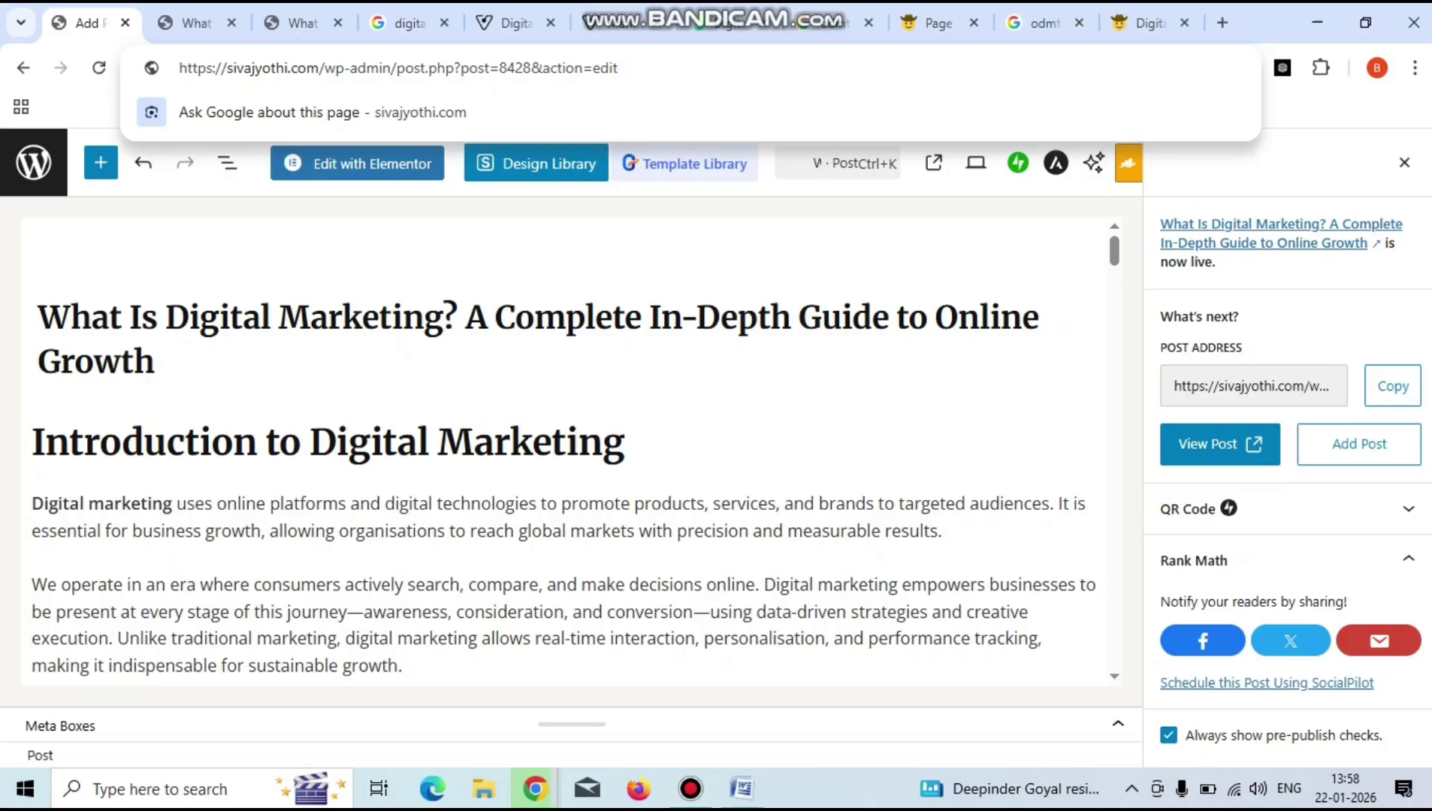
pyautogui.hotkey('ctrl', 'a')
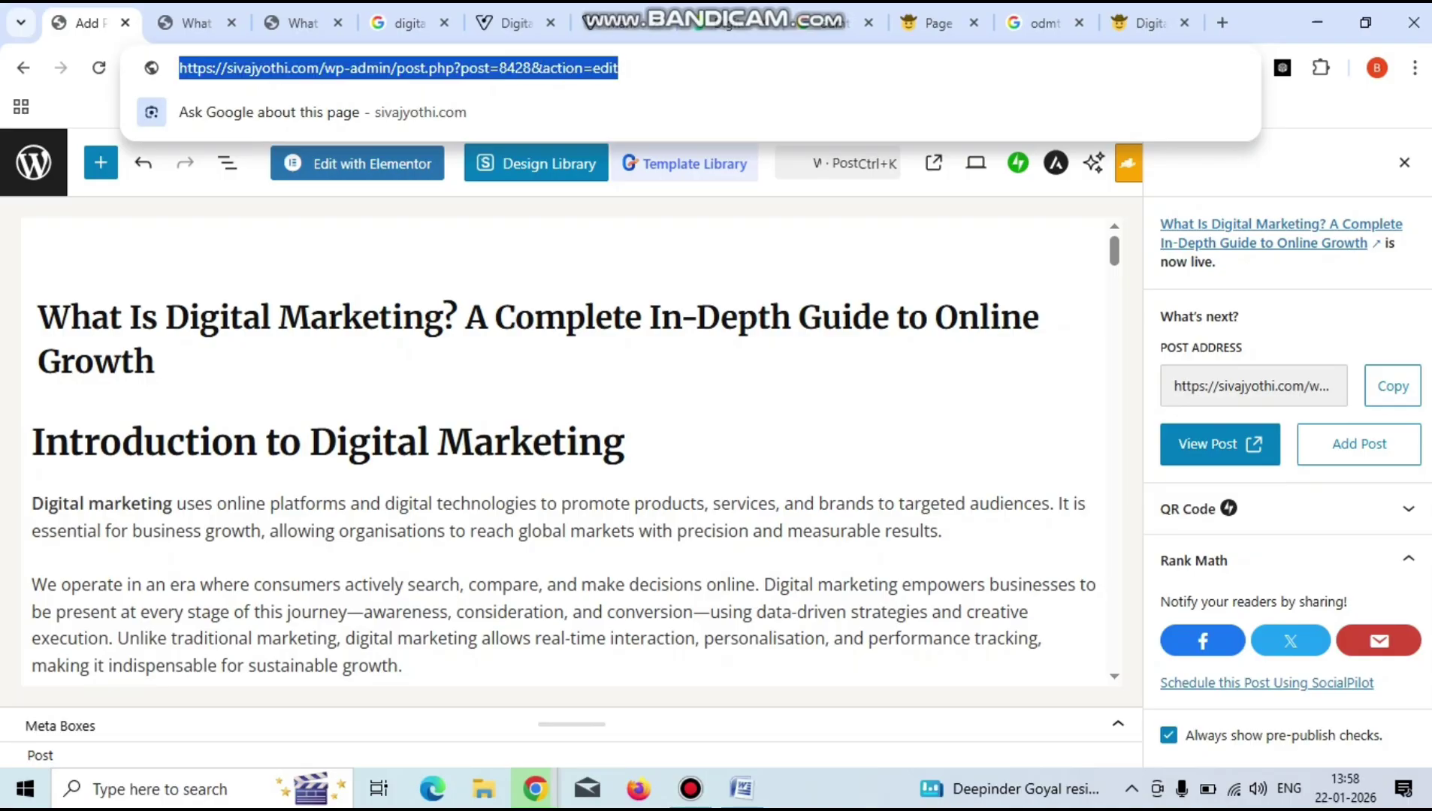
pyautogui.click(619, 68)
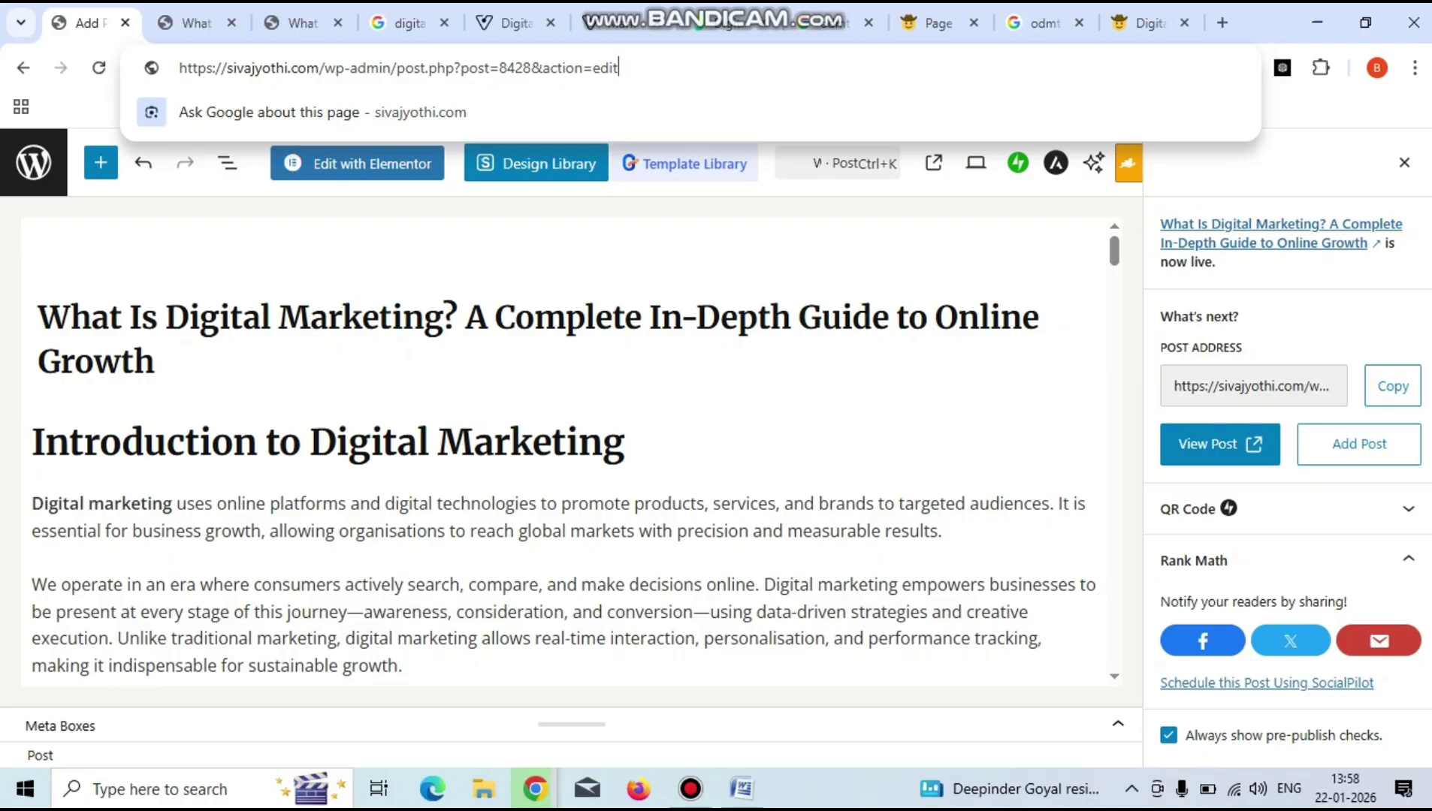
# Open the published post again and examine its permalink, headings, image and links throughout the page down to the comment form.
pyautogui.click(1277, 224)
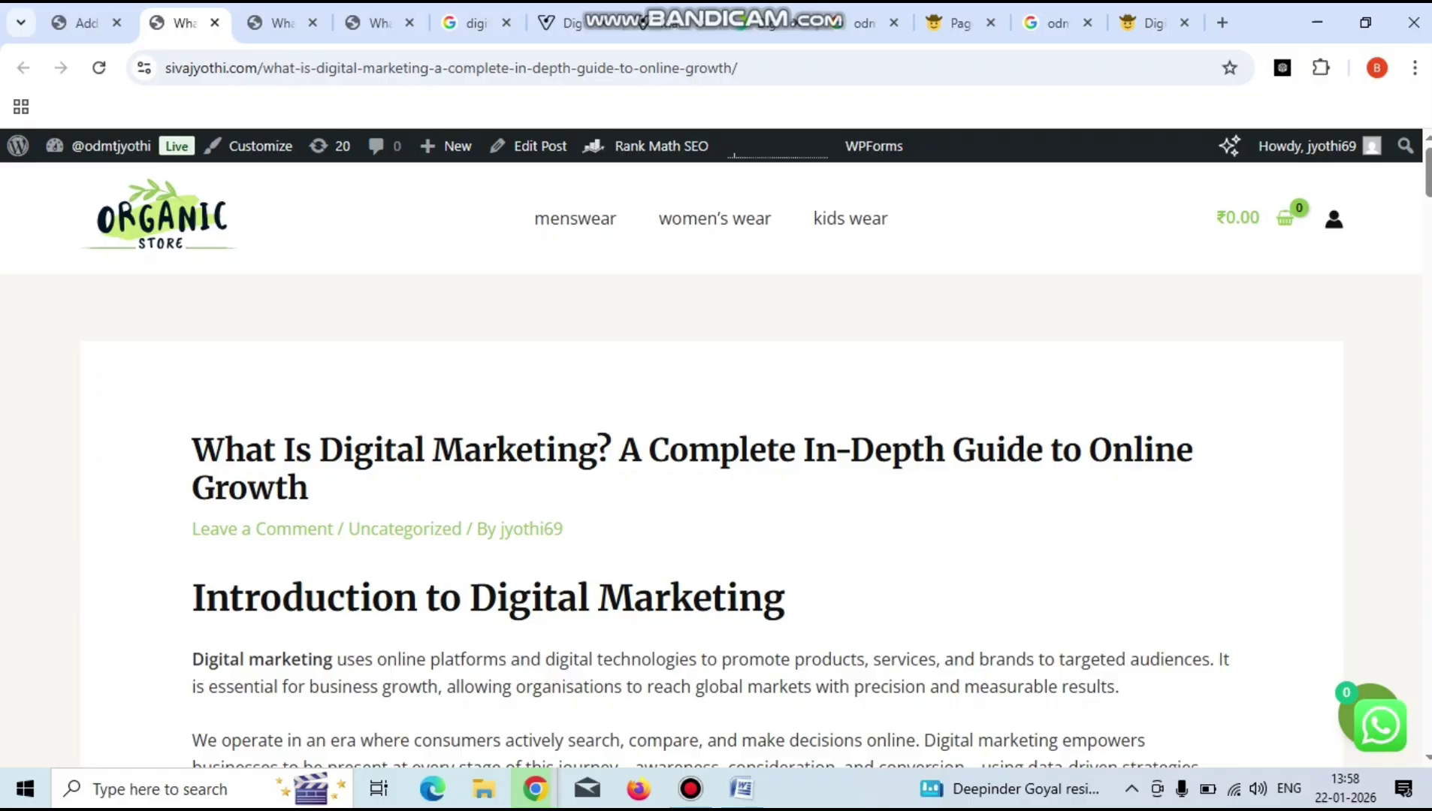
pyautogui.scroll(-15, 714, 451)
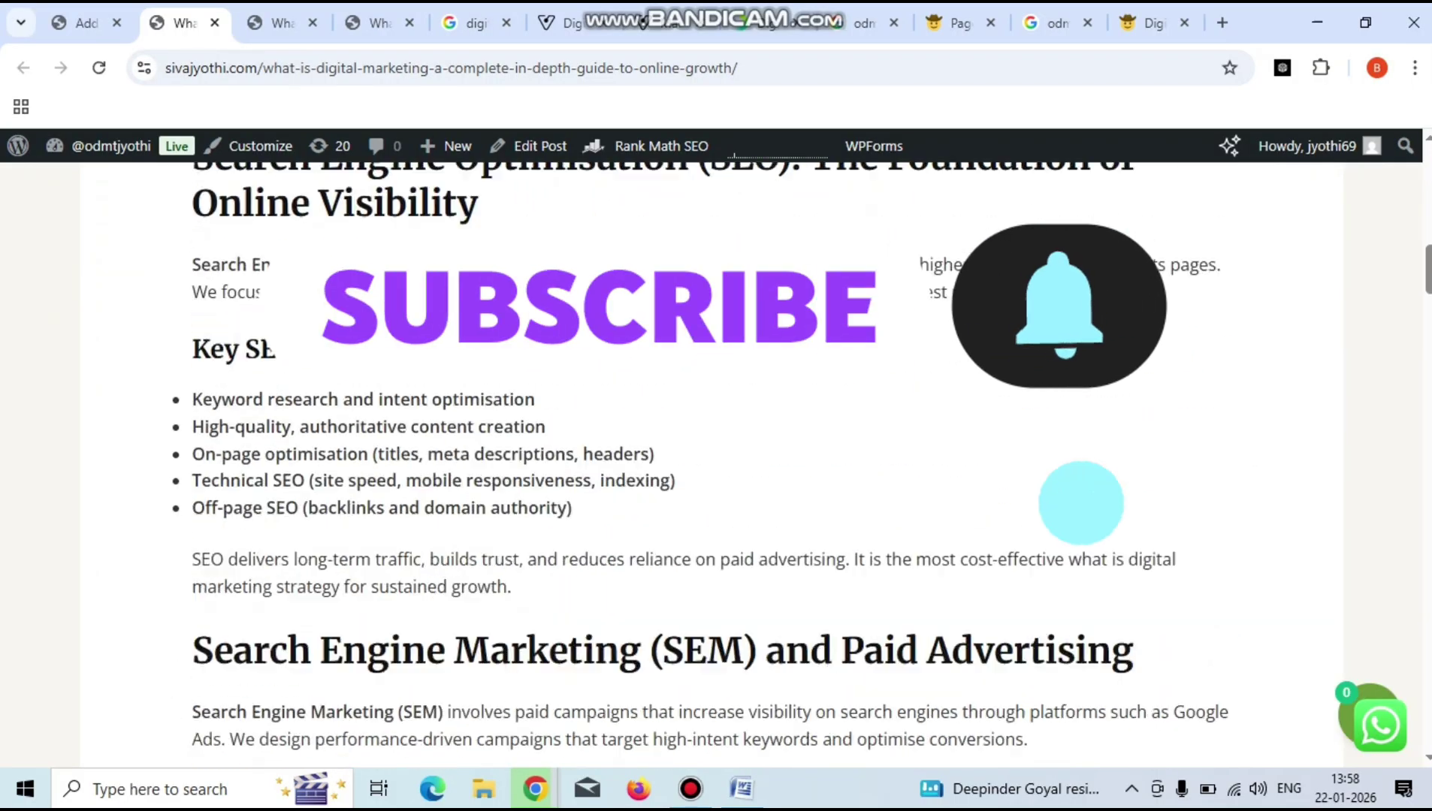
pyautogui.scroll(-15, 714, 451)
pyautogui.scroll(-5, 713, 450)
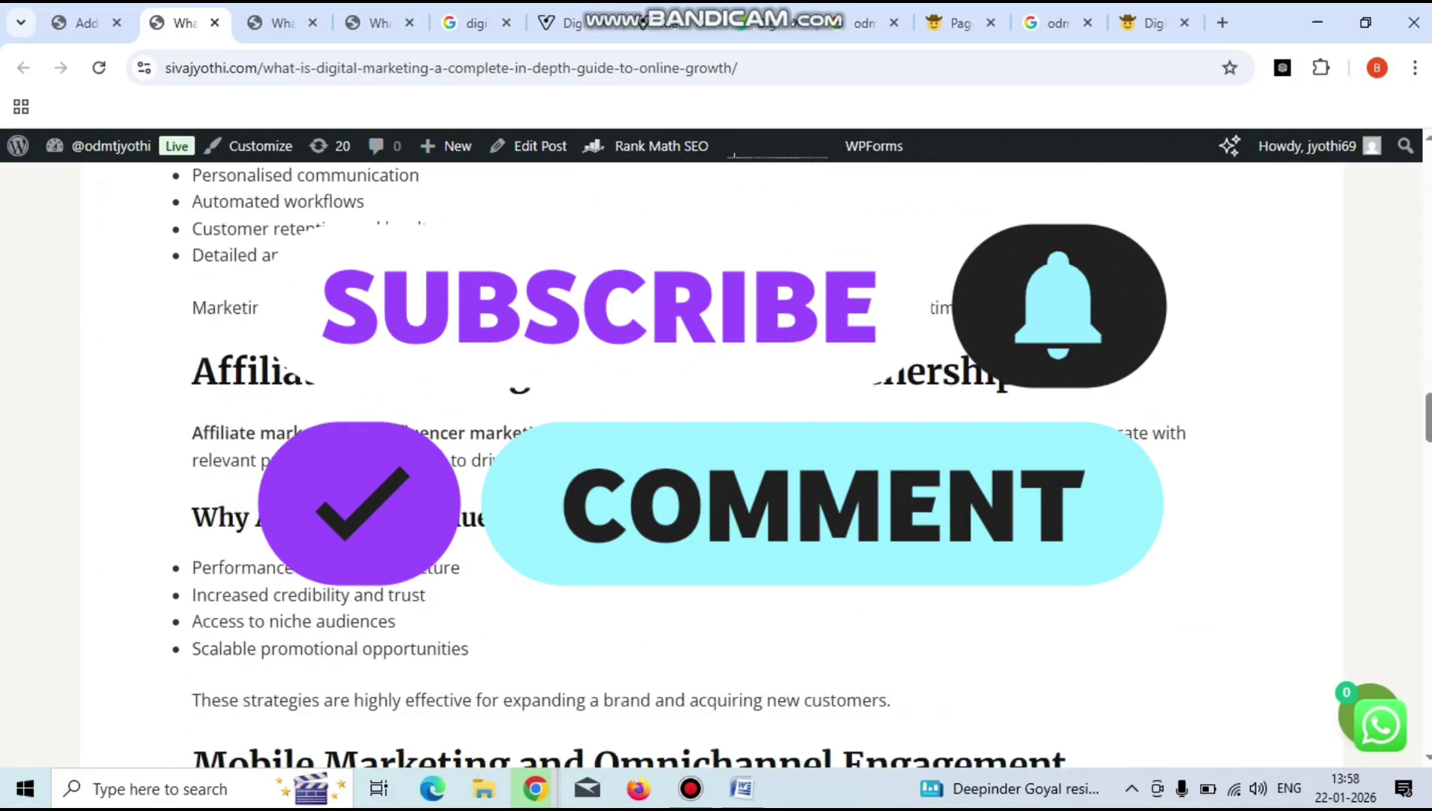
pyautogui.scroll(-8, 714, 450)
pyautogui.scroll(6, 714, 450)
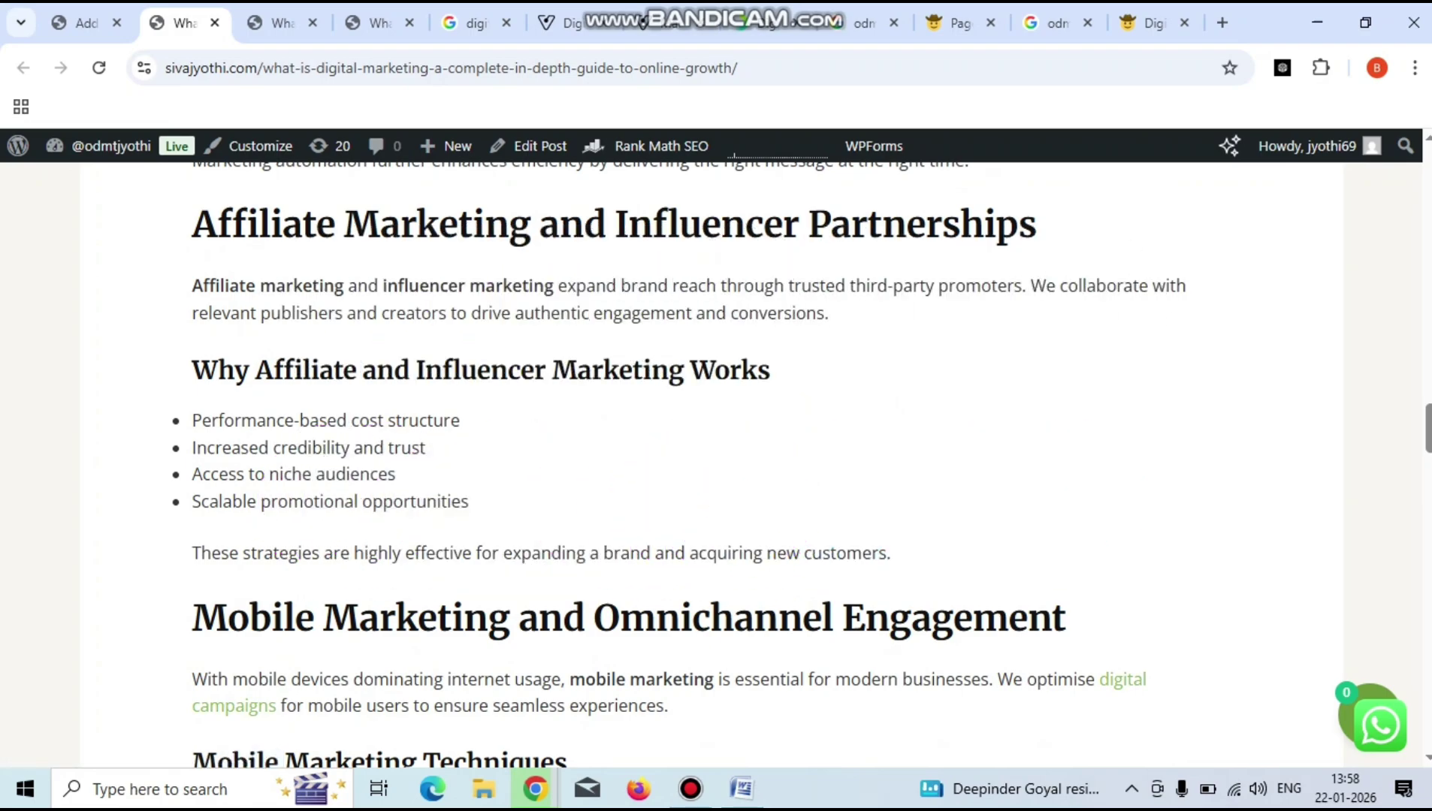
pyautogui.scroll(20, 704, 465)
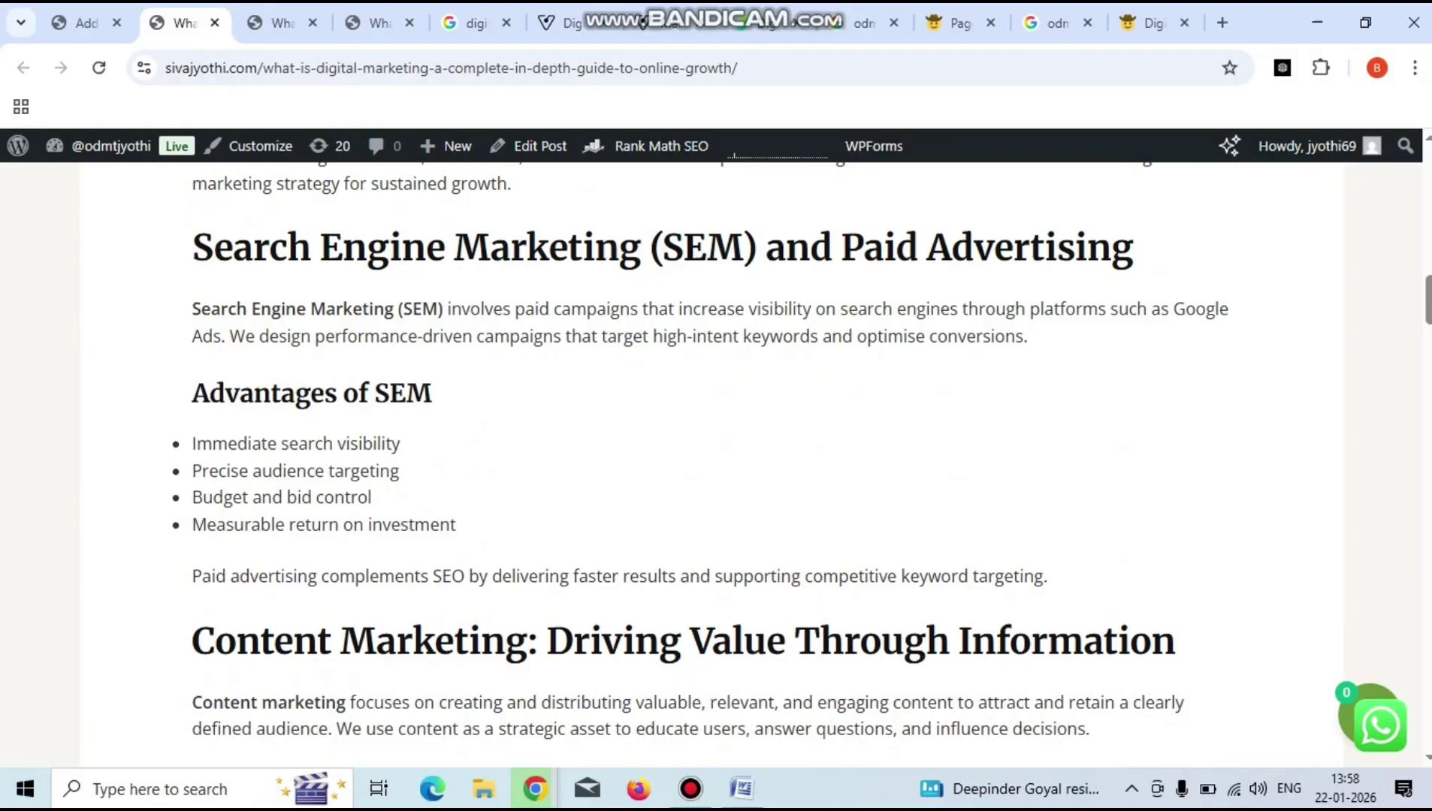
pyautogui.scroll(7, 713, 466)
pyautogui.scroll(7, 713, 466)
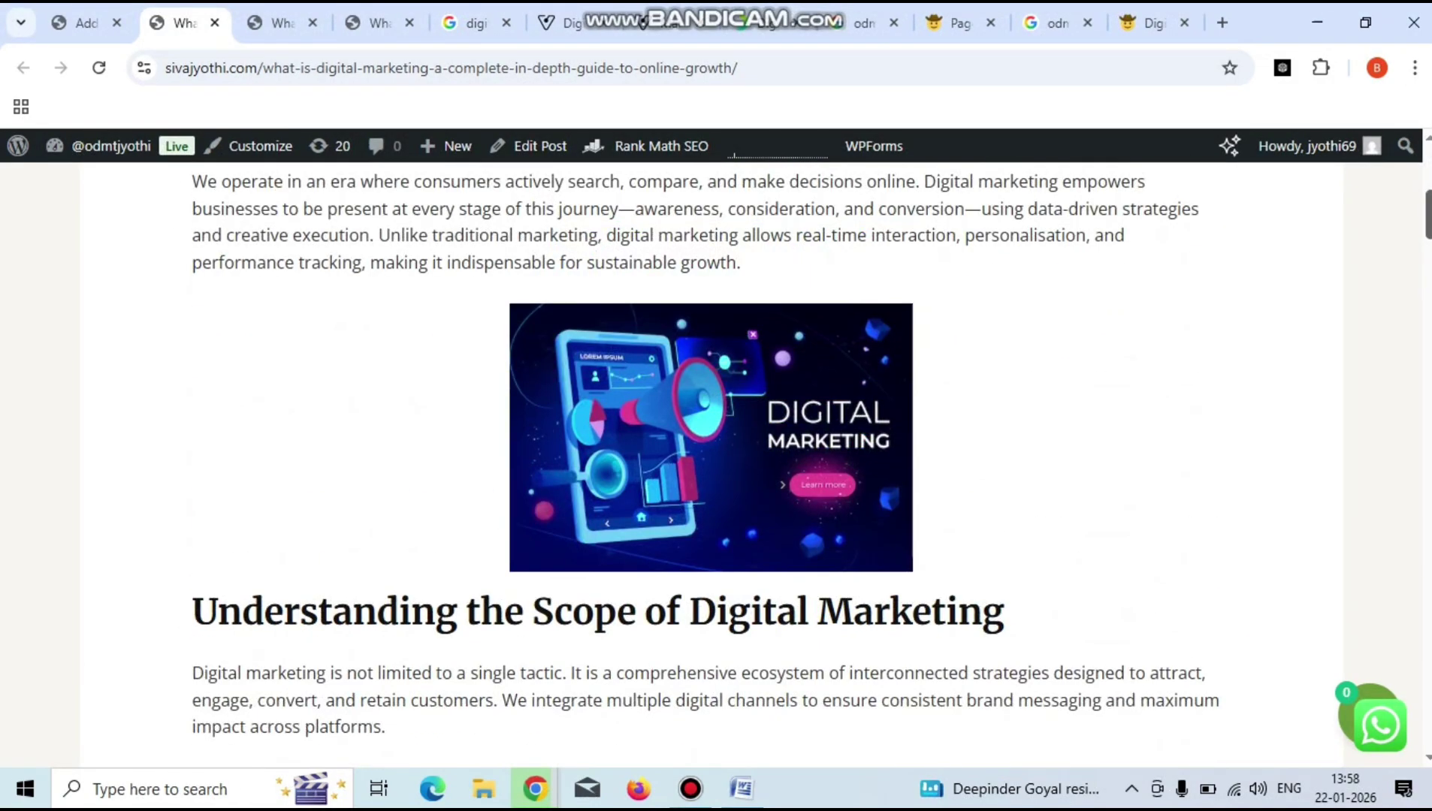
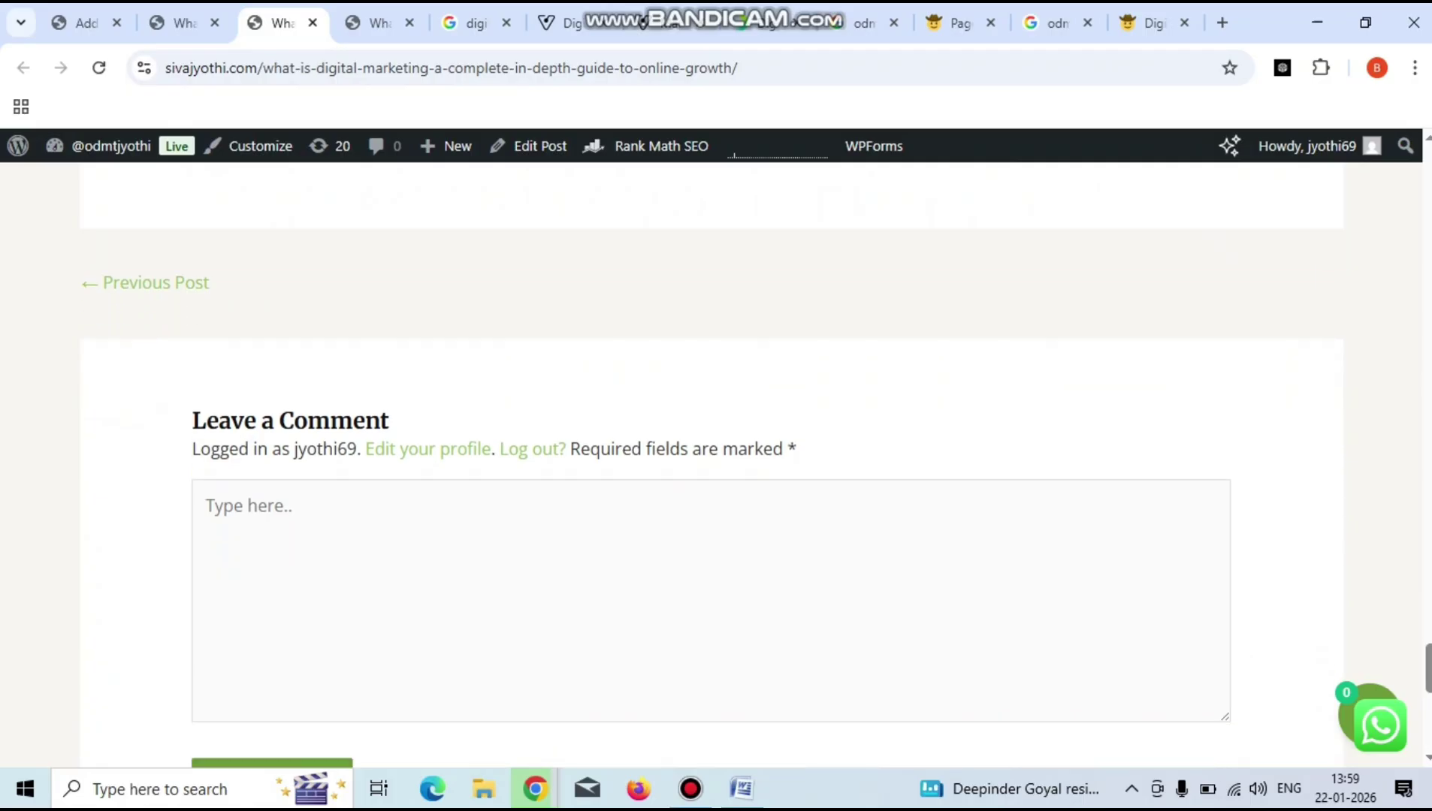
pyautogui.scroll(-5, 711, 481)
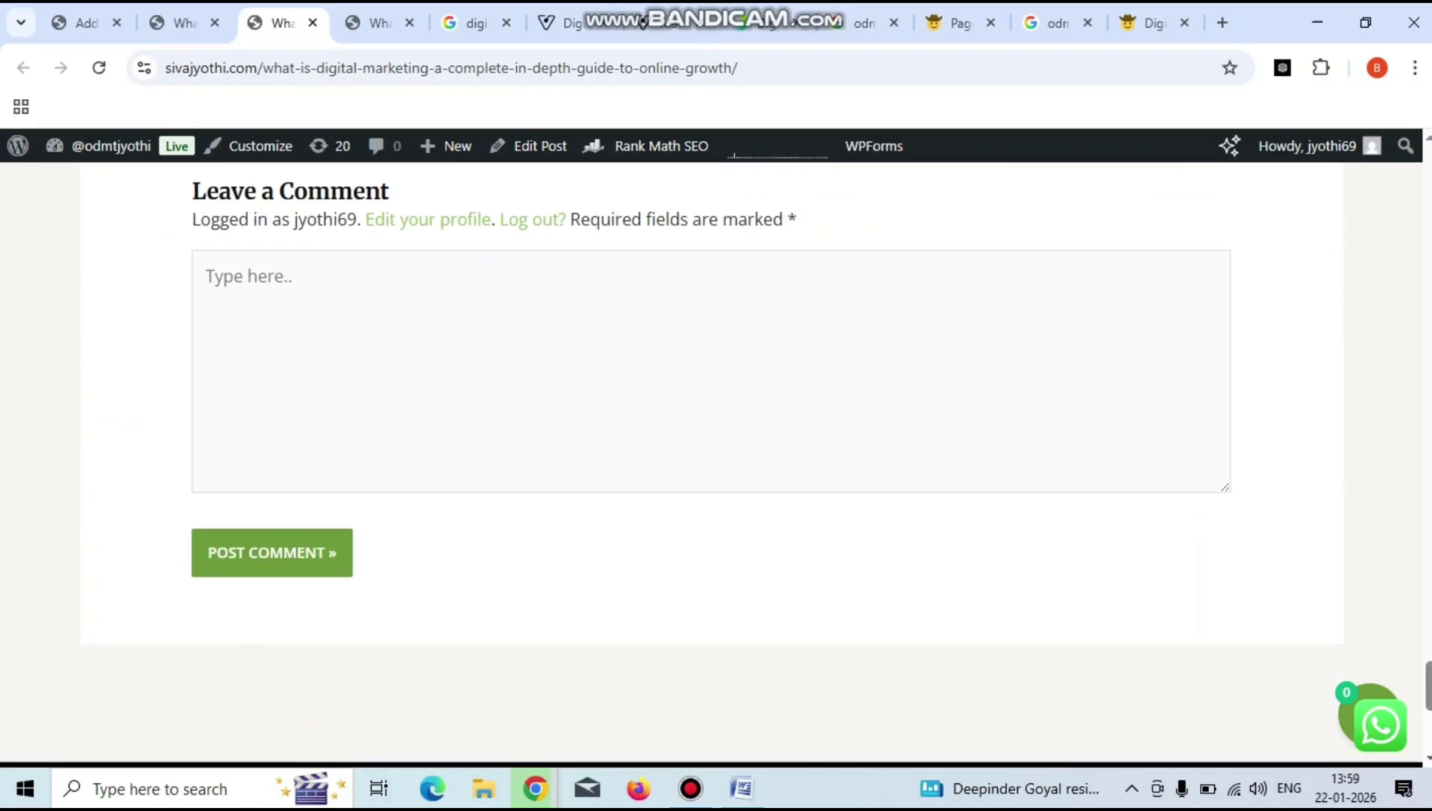
# Test the digital marketing link under Emerging Trends on the live post, return to the post editor and review its opening sections.
pyautogui.scroll(-1, 711, 481)
pyautogui.scroll(15, 712, 466)
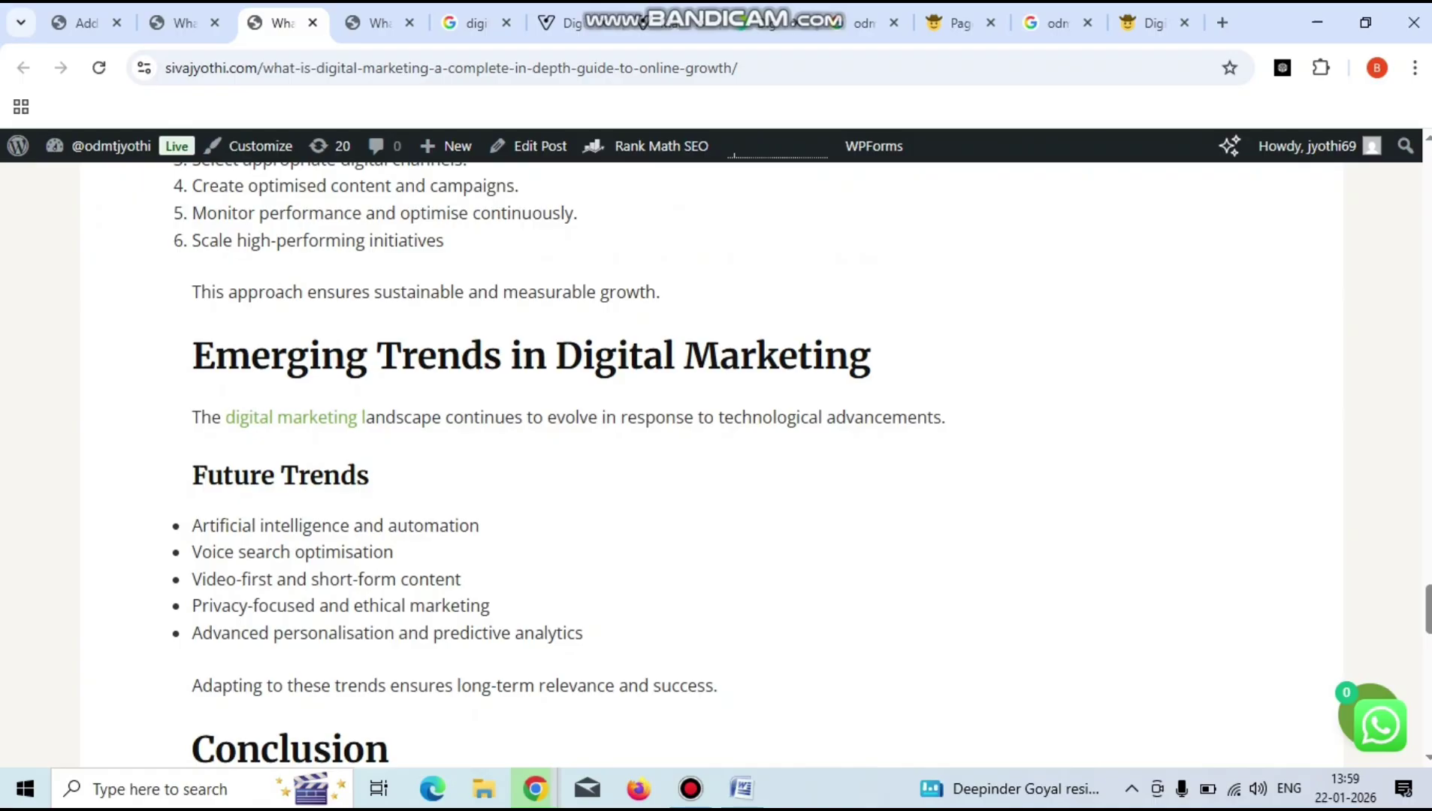
pyautogui.click(293, 418)
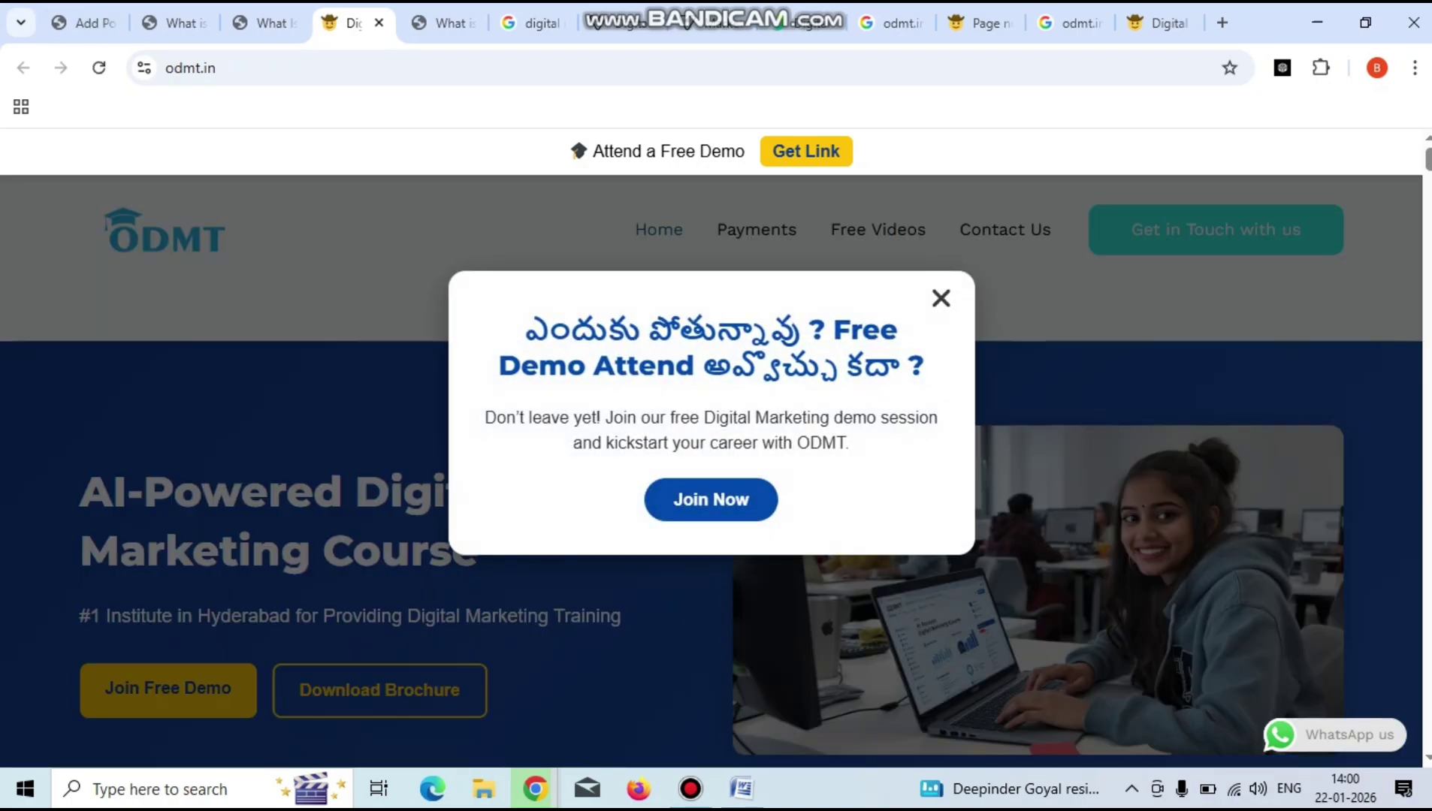
pyautogui.press('Escape')
pyautogui.hotkey('ctrl', '1')
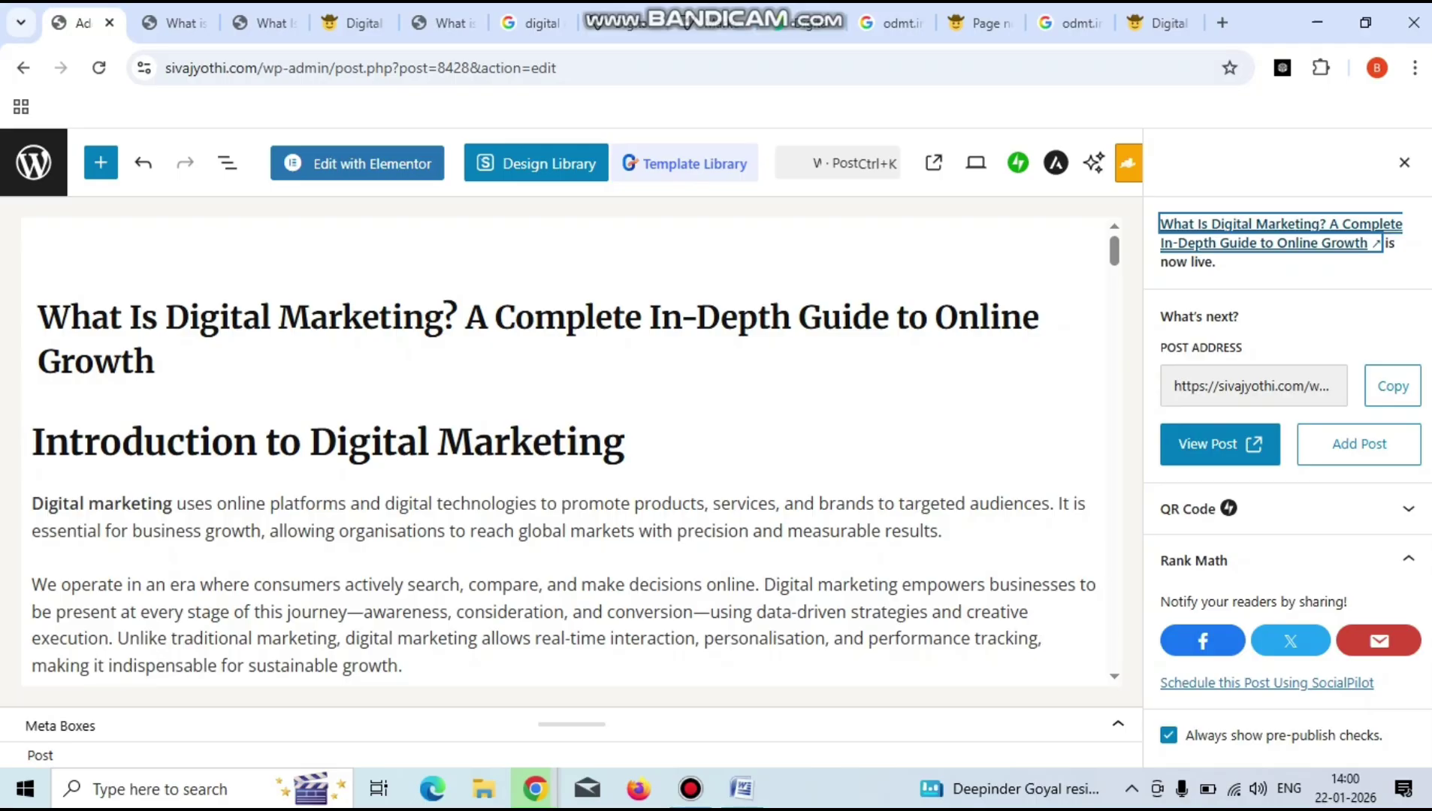
pyautogui.scroll(-4, 563, 451)
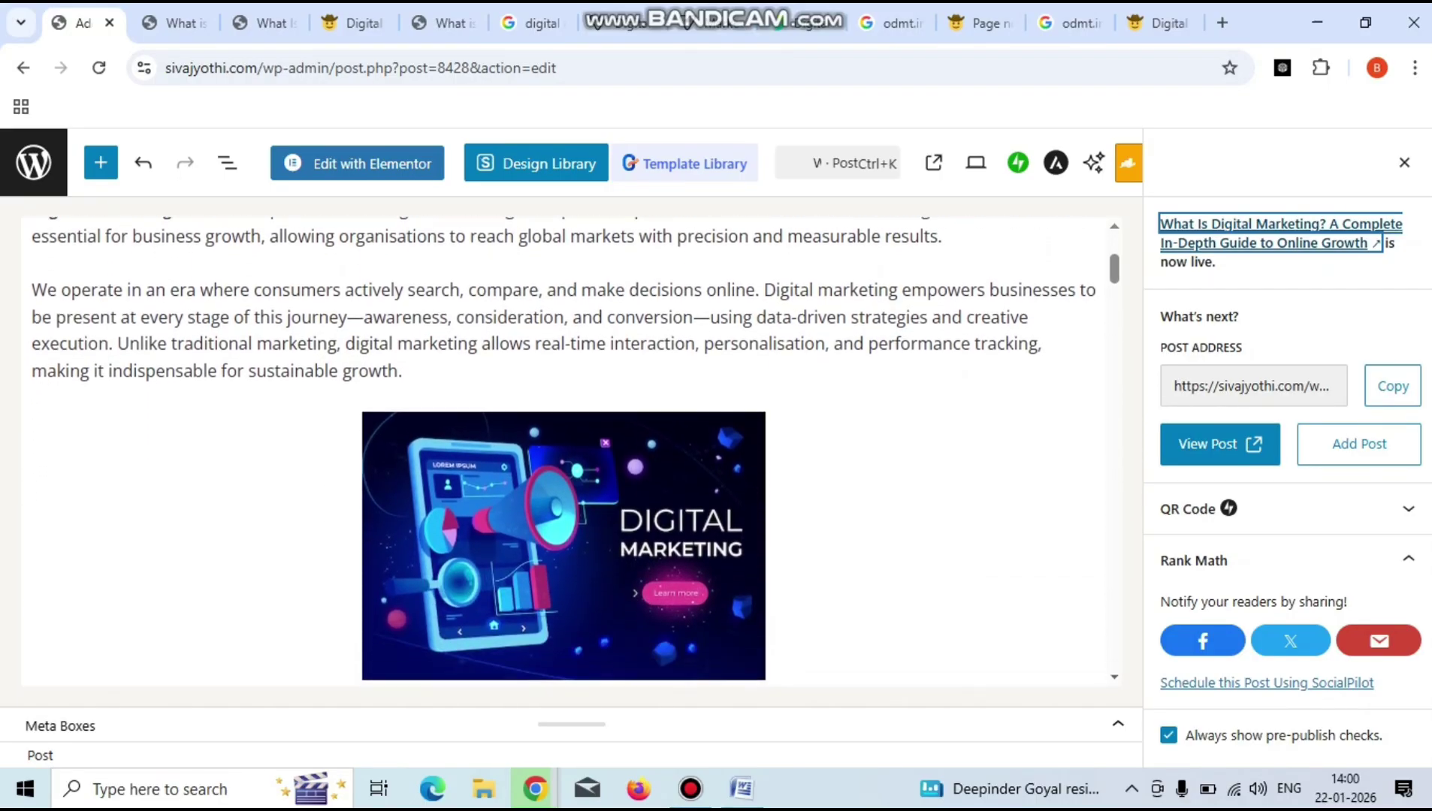
pyautogui.scroll(-4, 563, 450)
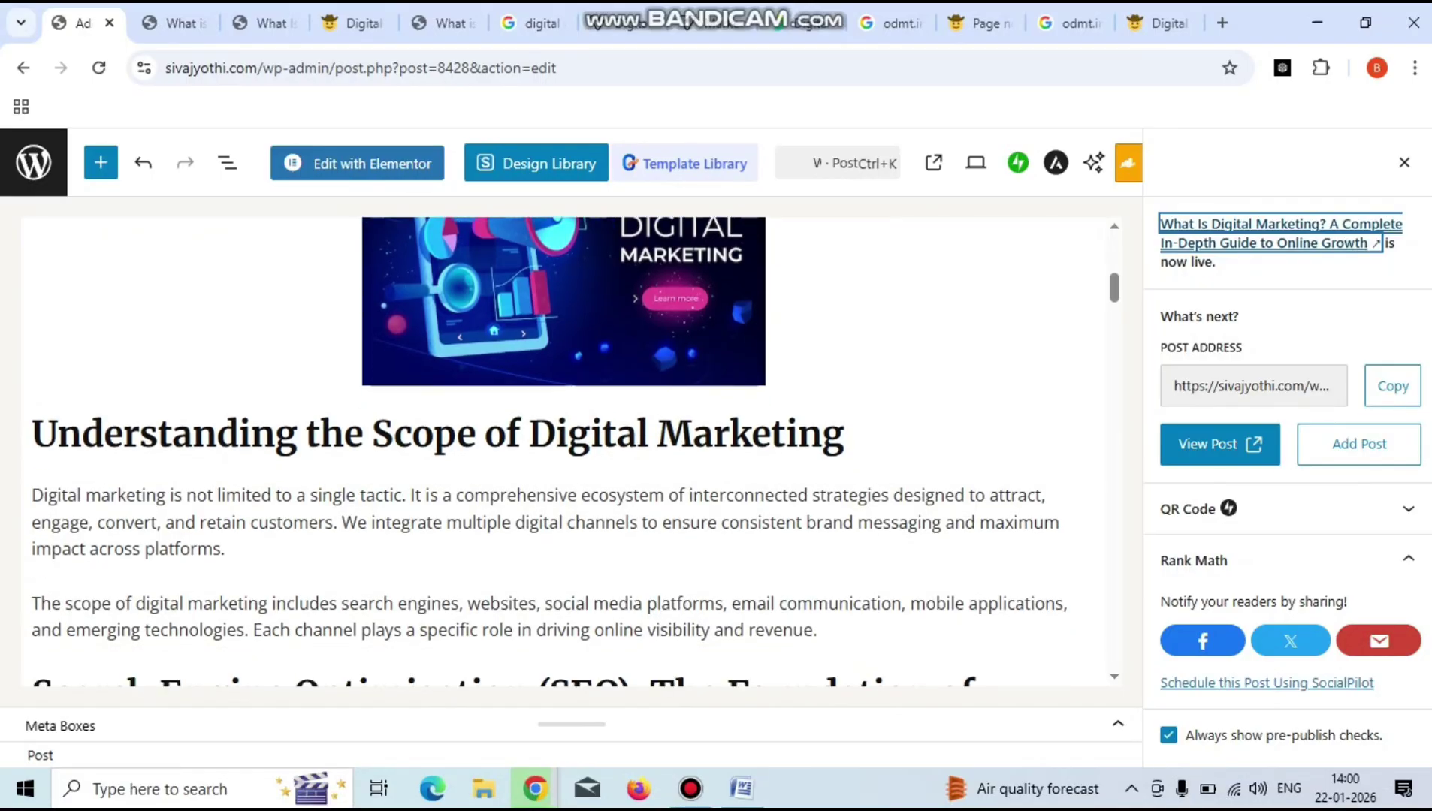
pyautogui.scroll(-1, 563, 450)
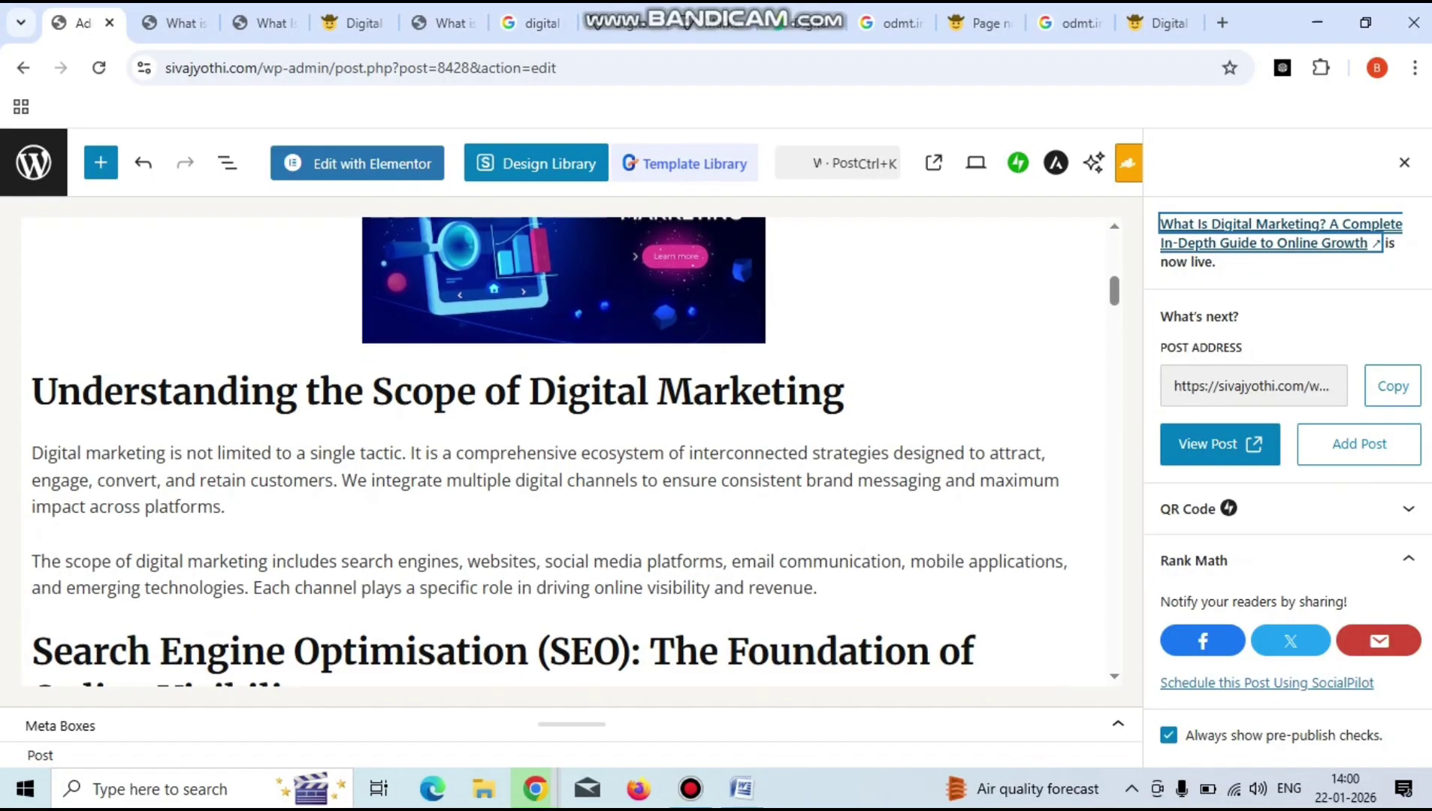
# Switch to the Word SEO class notes, change the "Lisi links" item to "Lisi Keywords" and select that line.
pyautogui.click(741, 788)
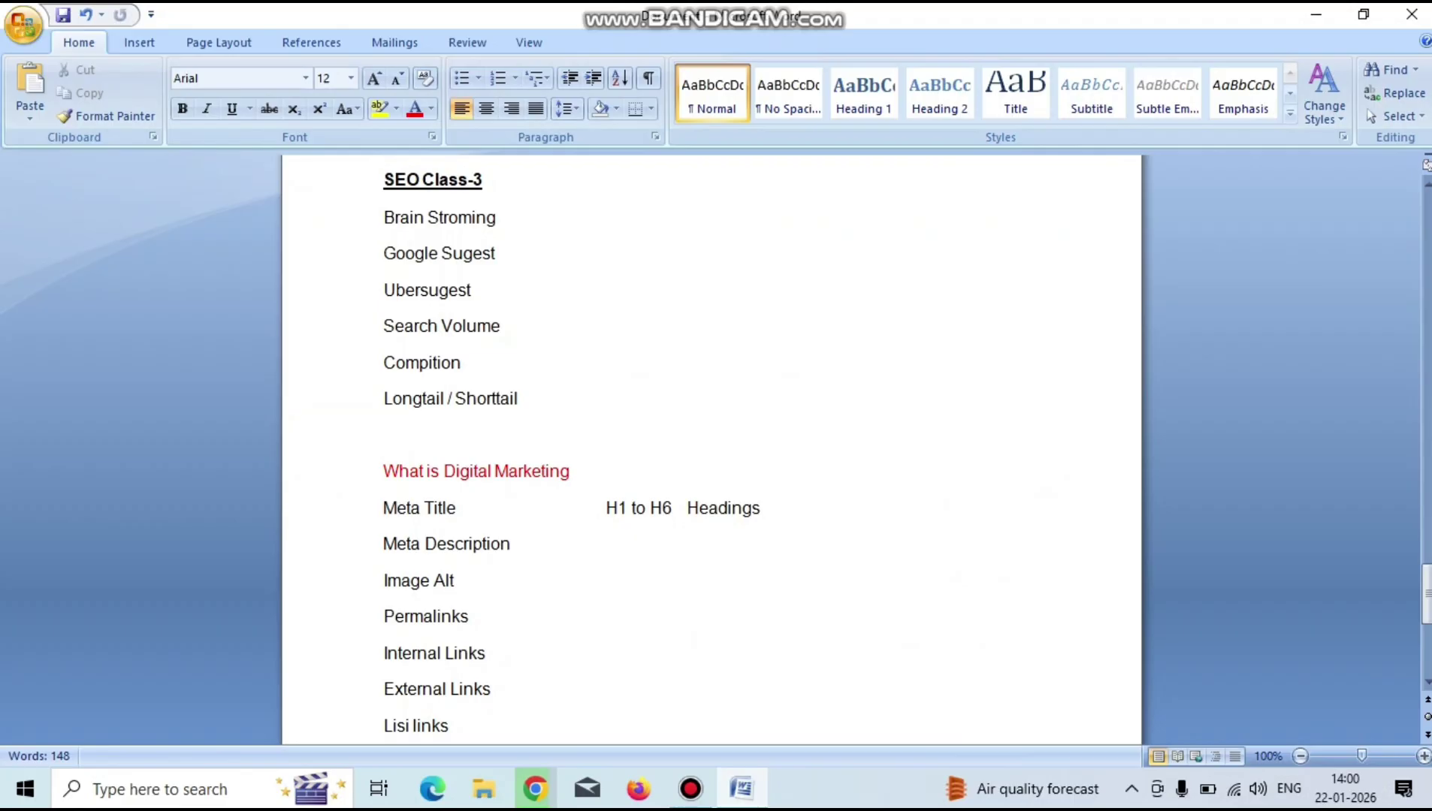
pyautogui.click(451, 725)
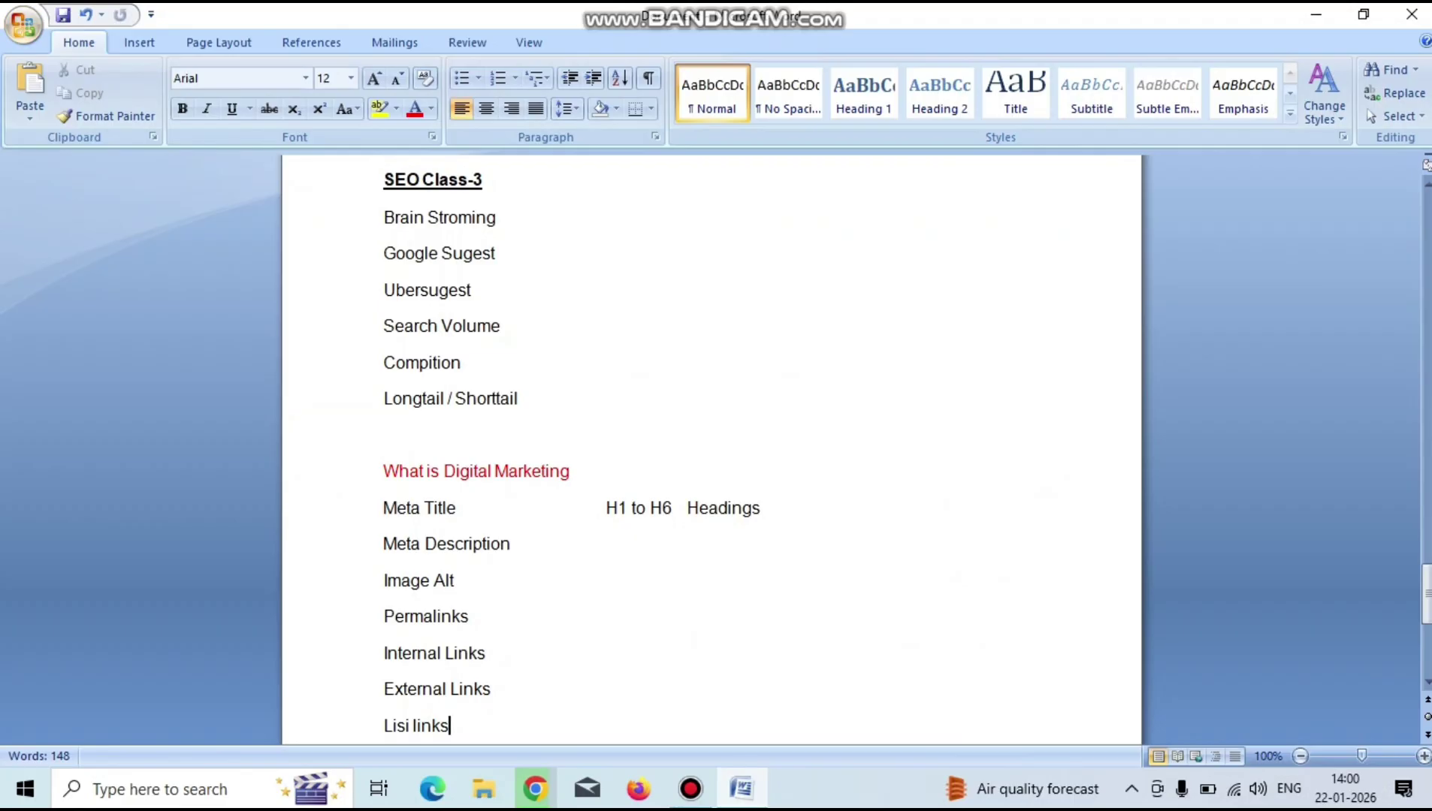
pyautogui.press('BackSpace')
pyautogui.press('BackSpace')
pyautogui.press('BackSpace')
pyautogui.press('BackSpace')
pyautogui.press('BackSpace')
pyautogui.write('Ke')
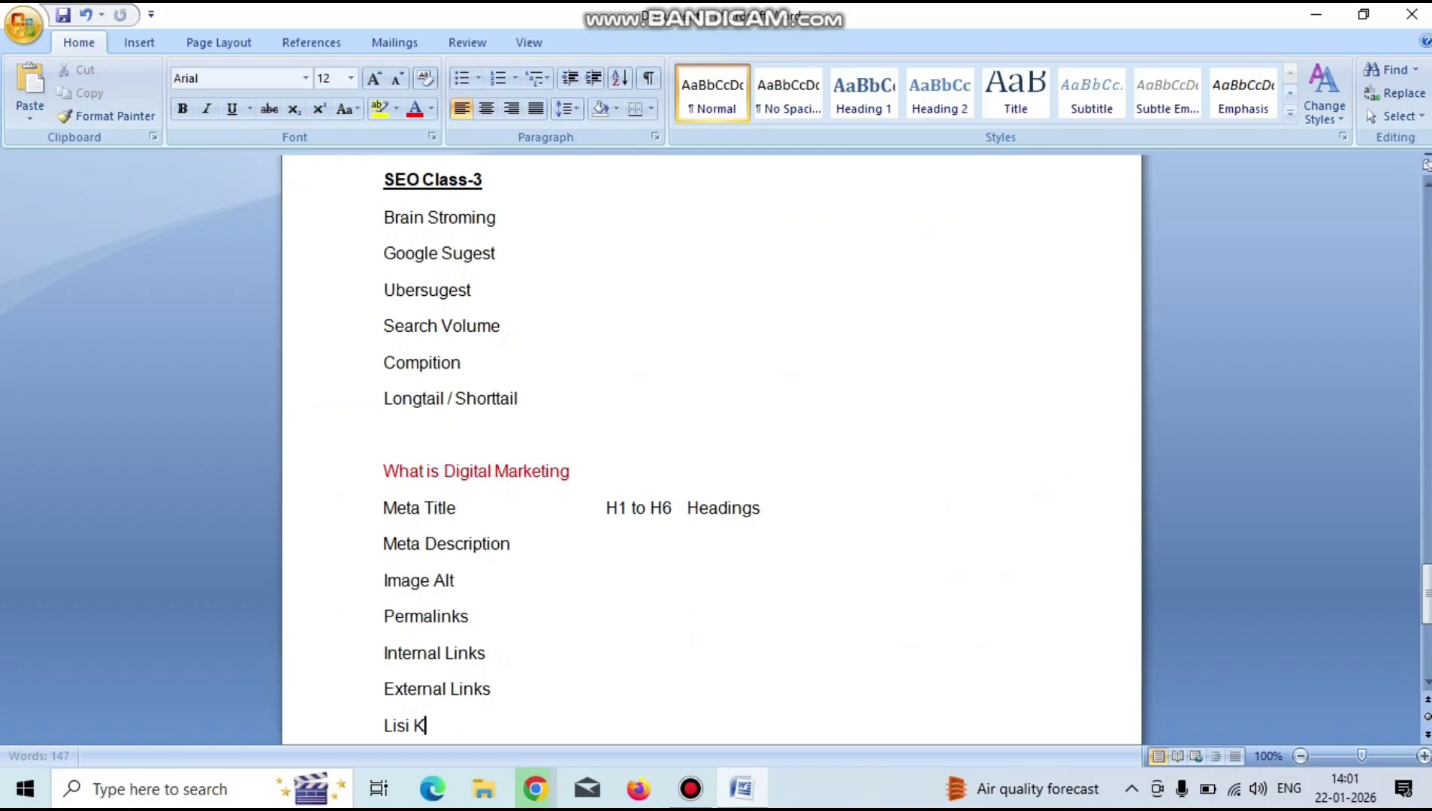
pyautogui.write('ywords')
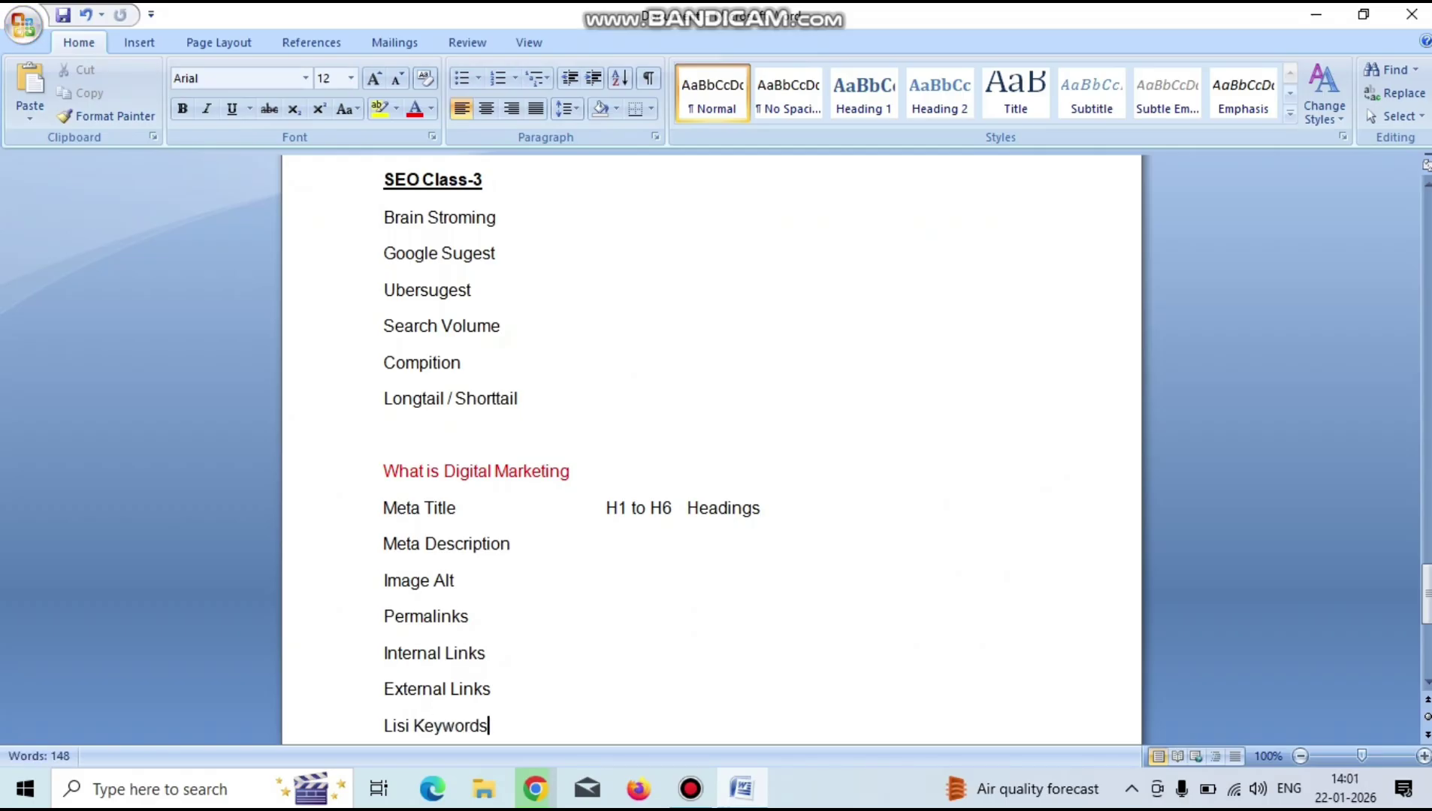
pyautogui.press('Home')
pyautogui.hotkey('shift', 'End')
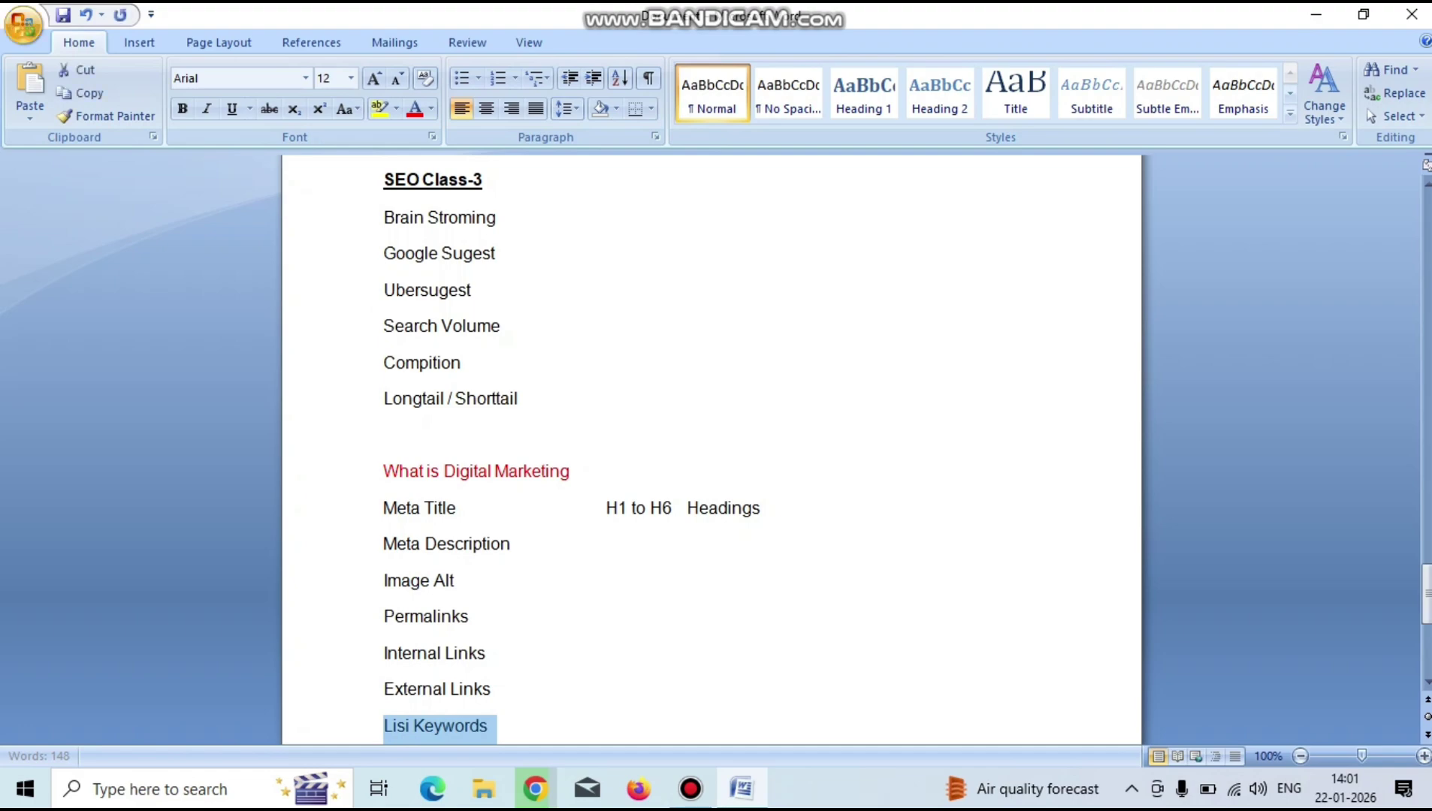
# Return to the browser, search Google for "digital marketing" in a new tab and show the related search suggestions.
pyautogui.click(535, 789)
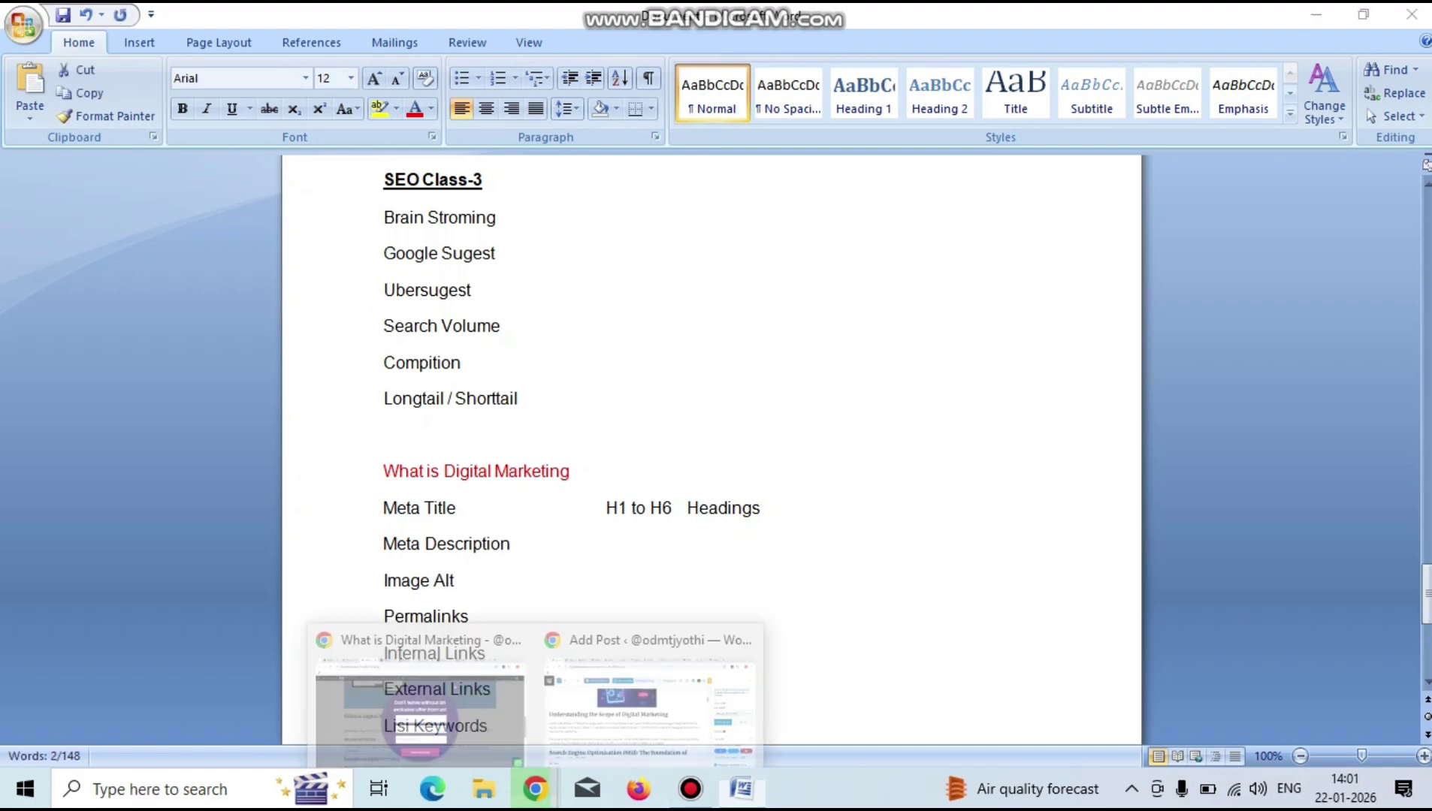
pyautogui.click(649, 702)
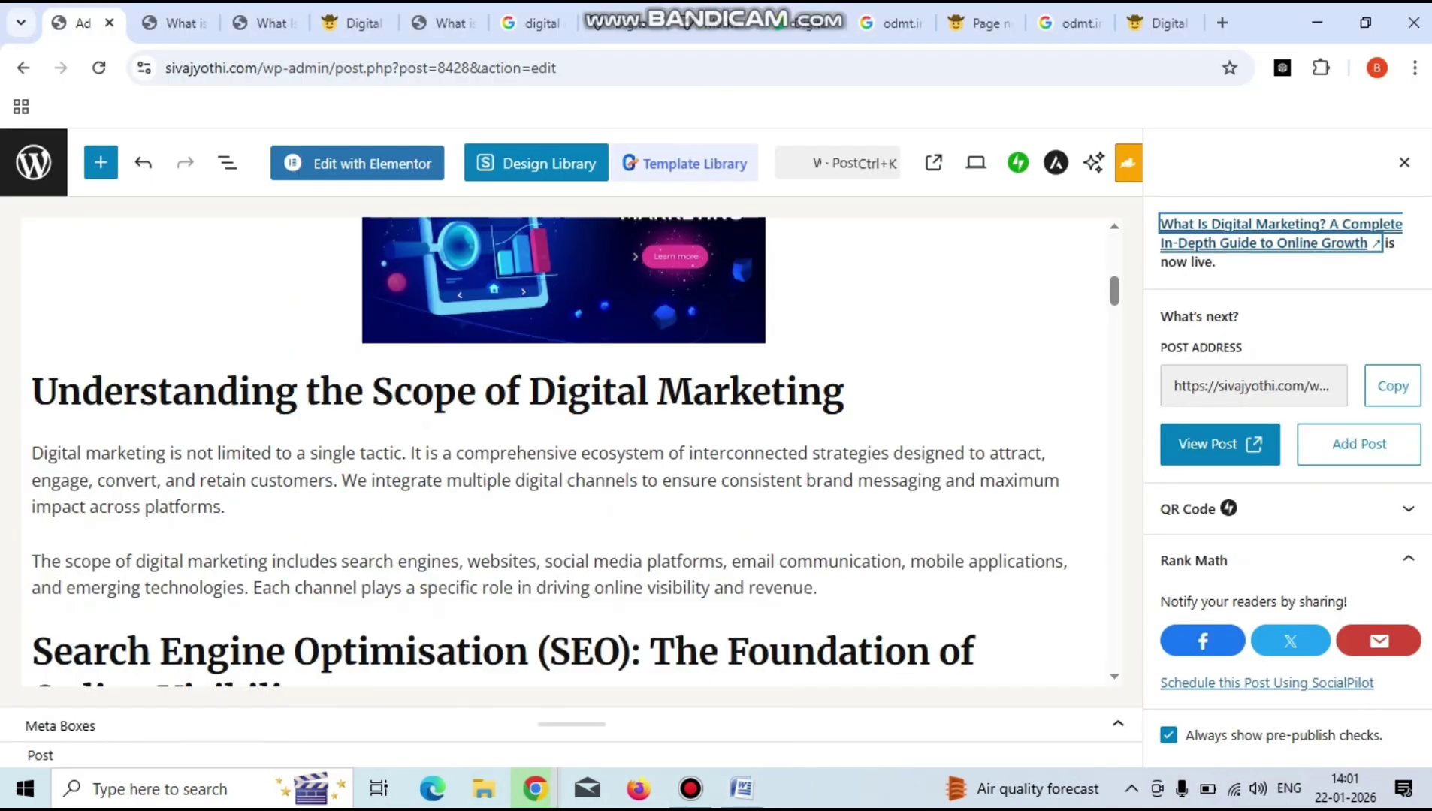
pyautogui.hotkey('ctrl', 't')
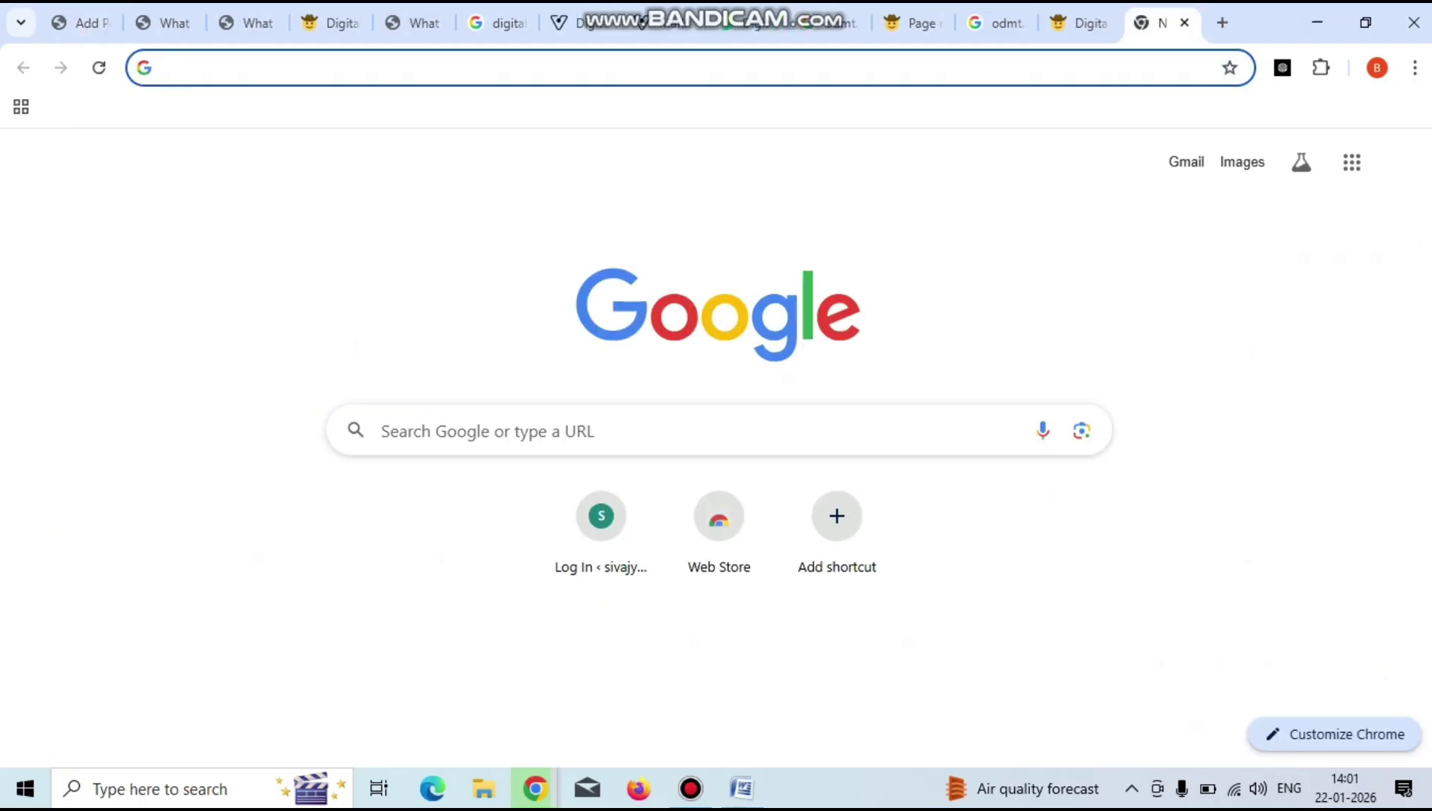
pyautogui.click(526, 431)
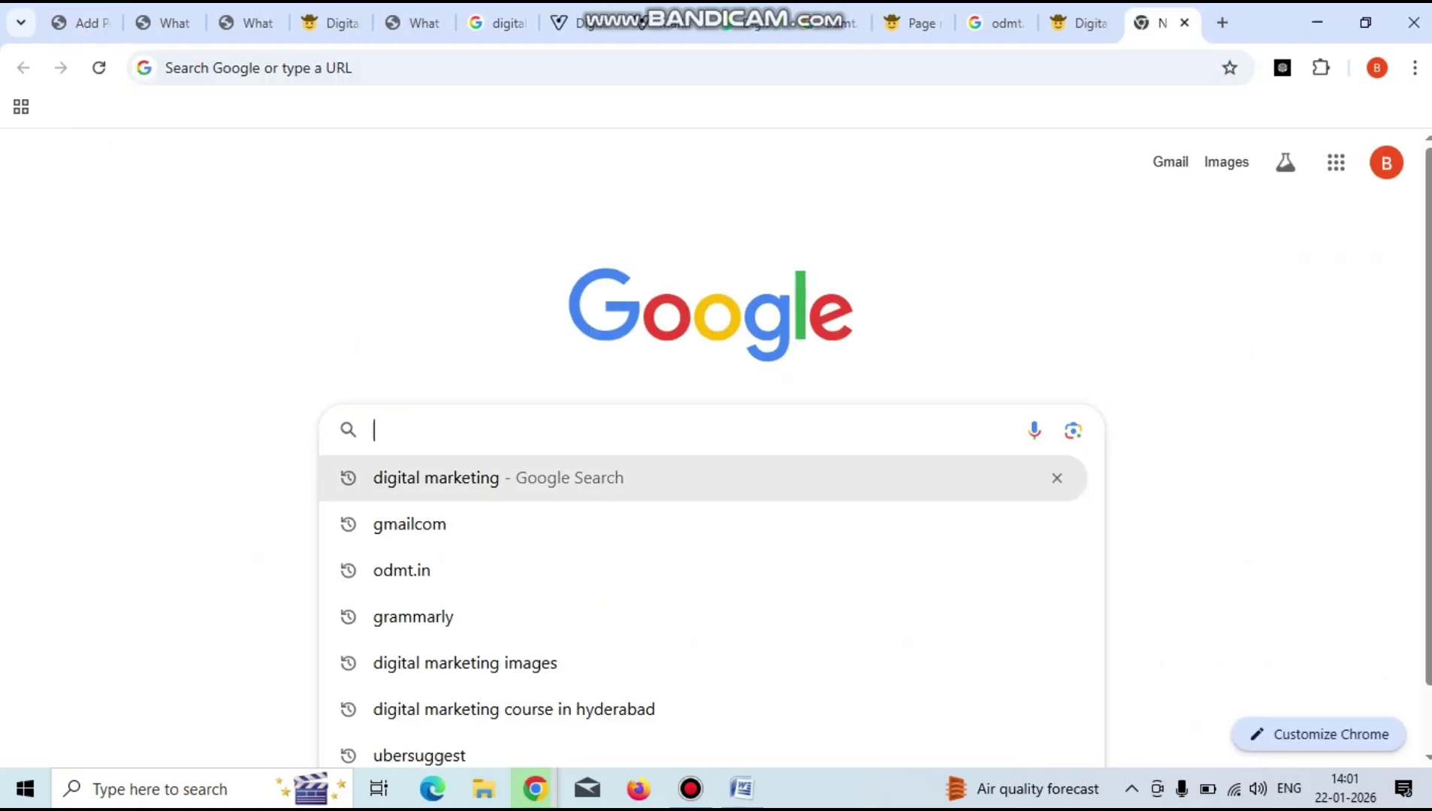
pyautogui.click(439, 475)
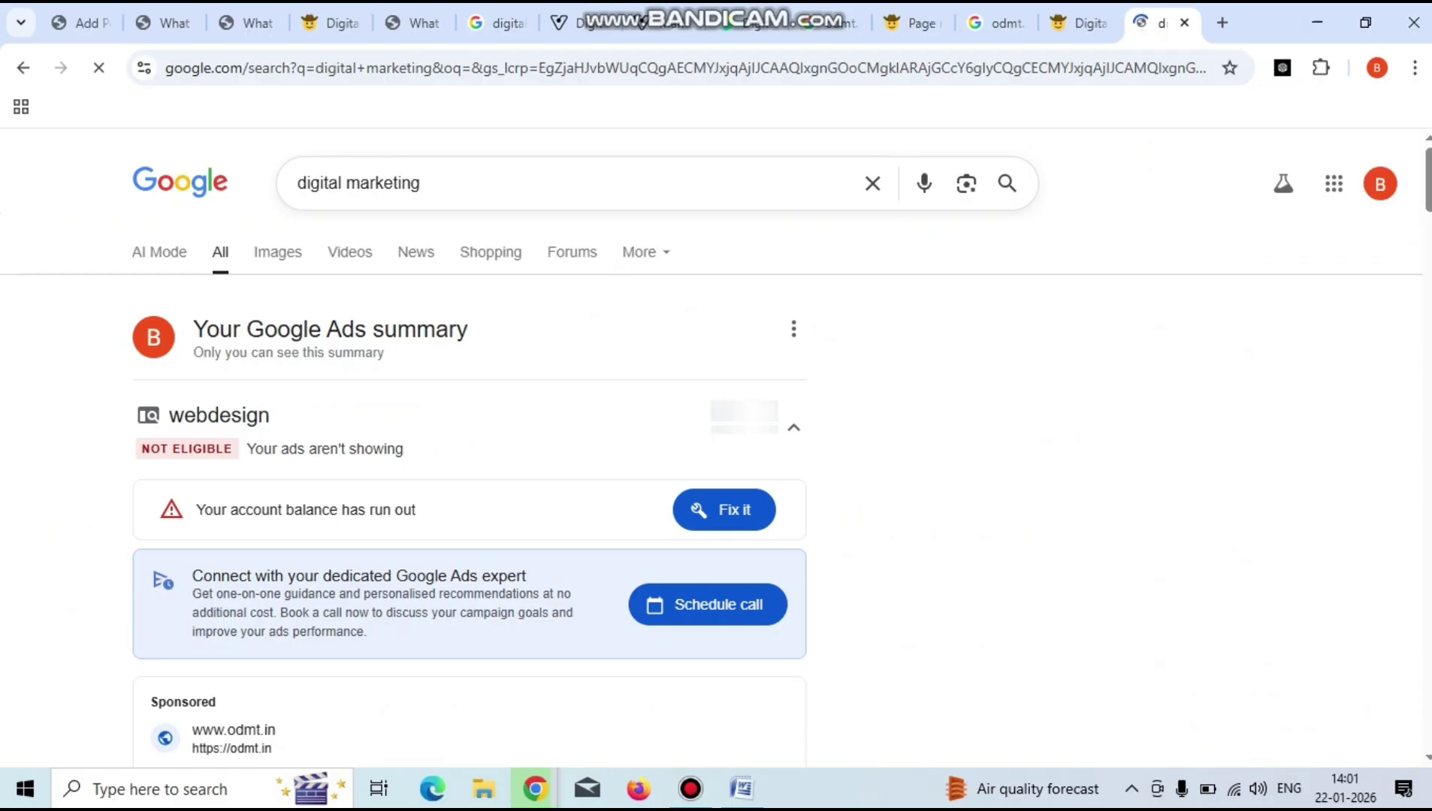
pyautogui.click(421, 184)
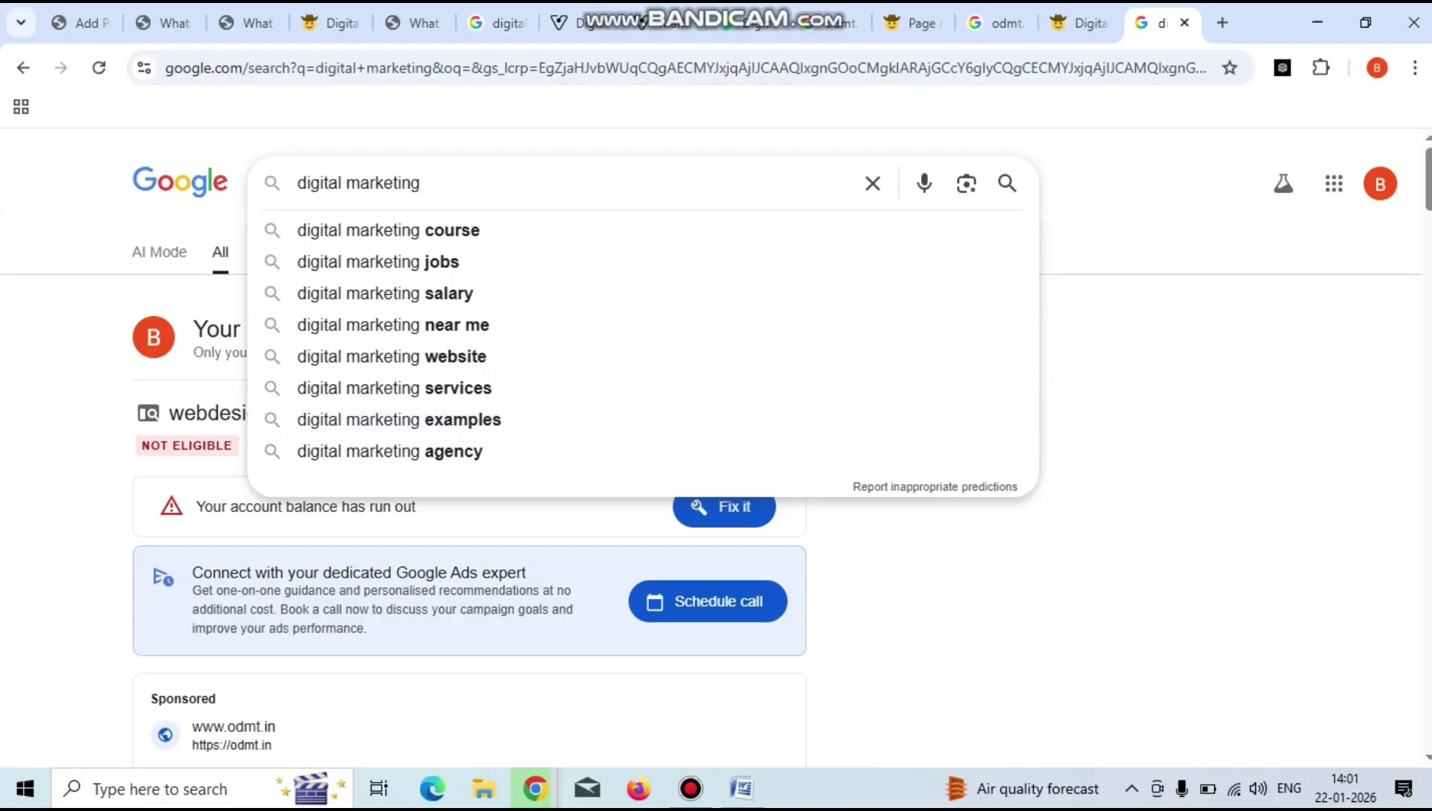
# In the Word notes, add the explanation "latent semantic indexing keyword" beside the Lisi Keywords item.
pyautogui.click(741, 788)
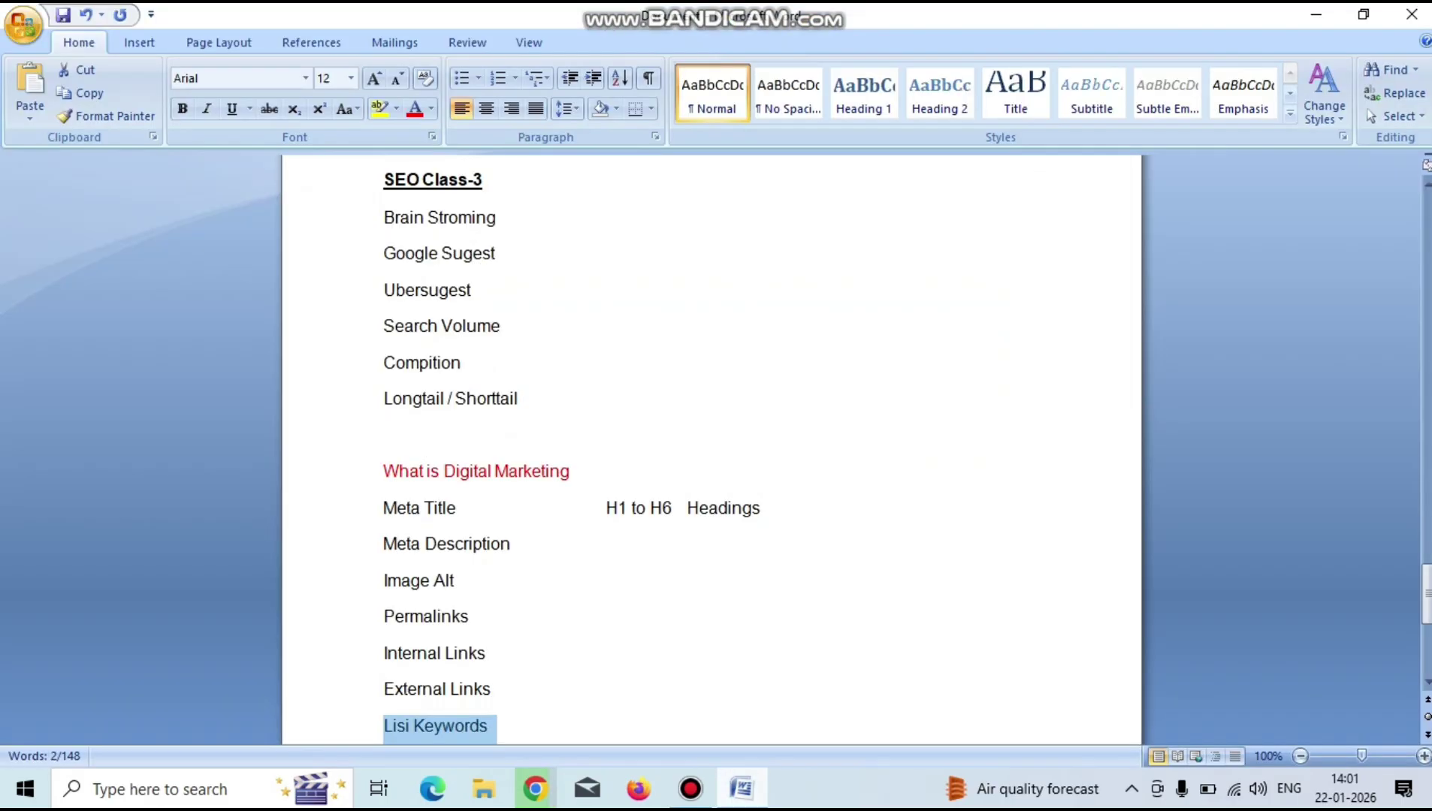
pyautogui.click(492, 688)
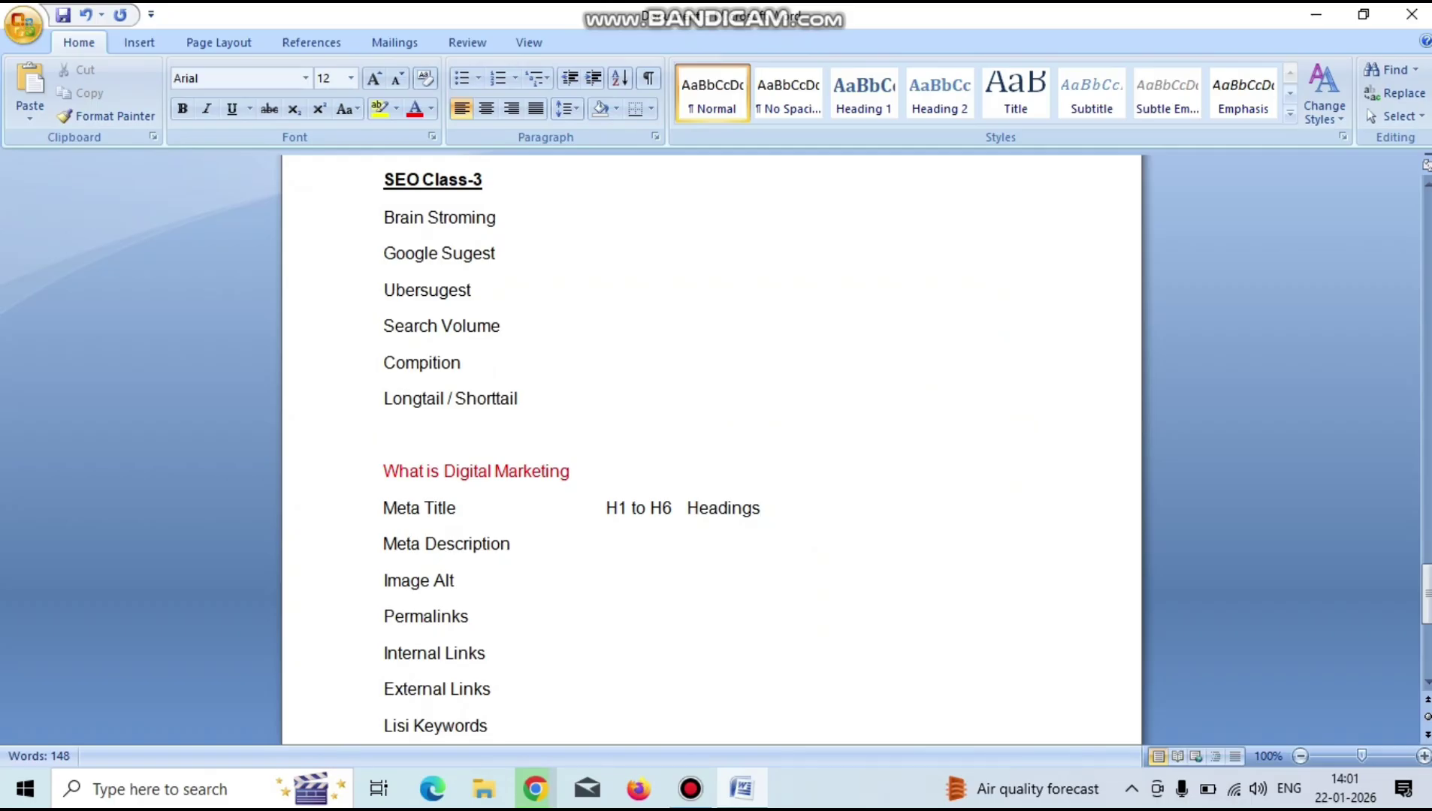
pyautogui.write('late')
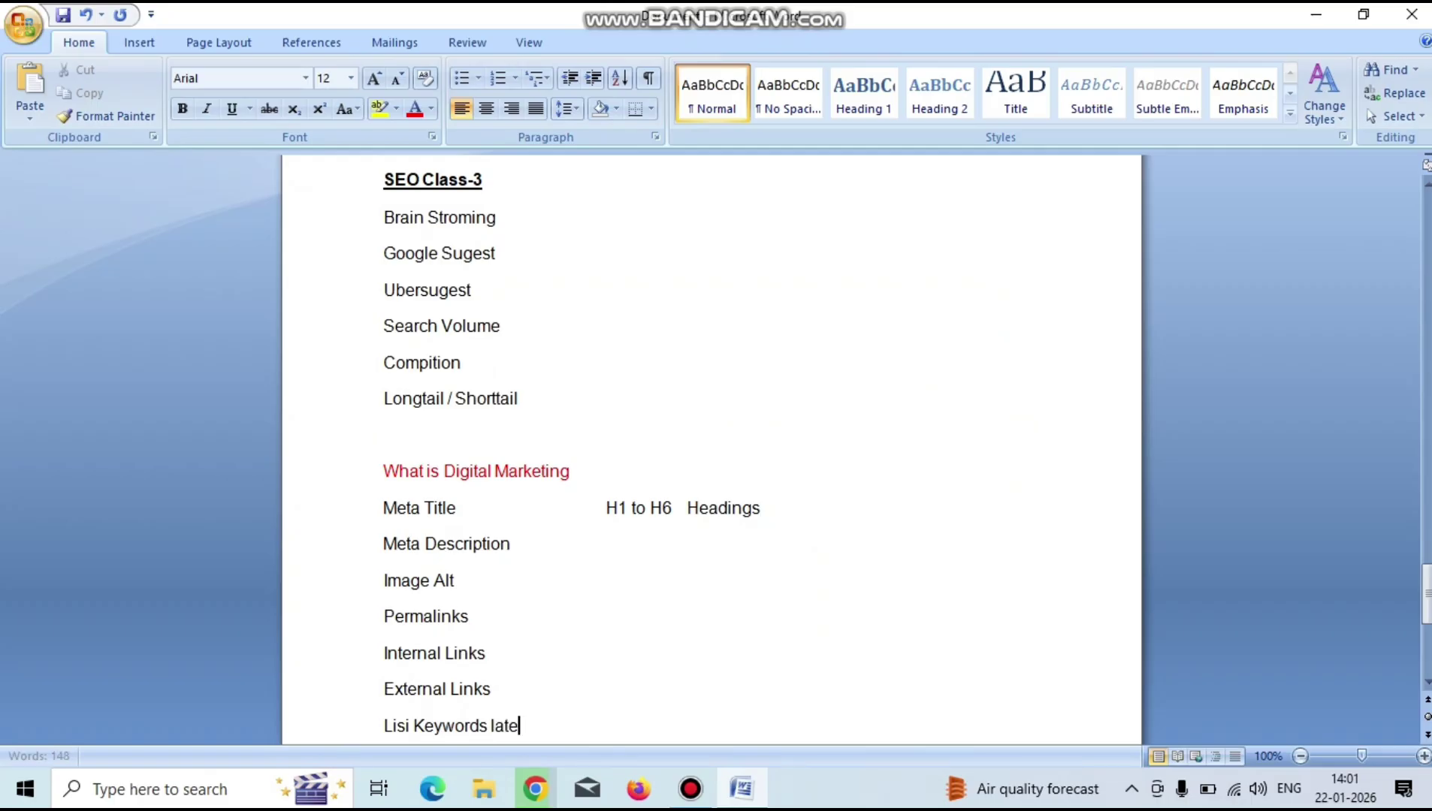
pyautogui.write('nett')
pyautogui.click(489, 726)
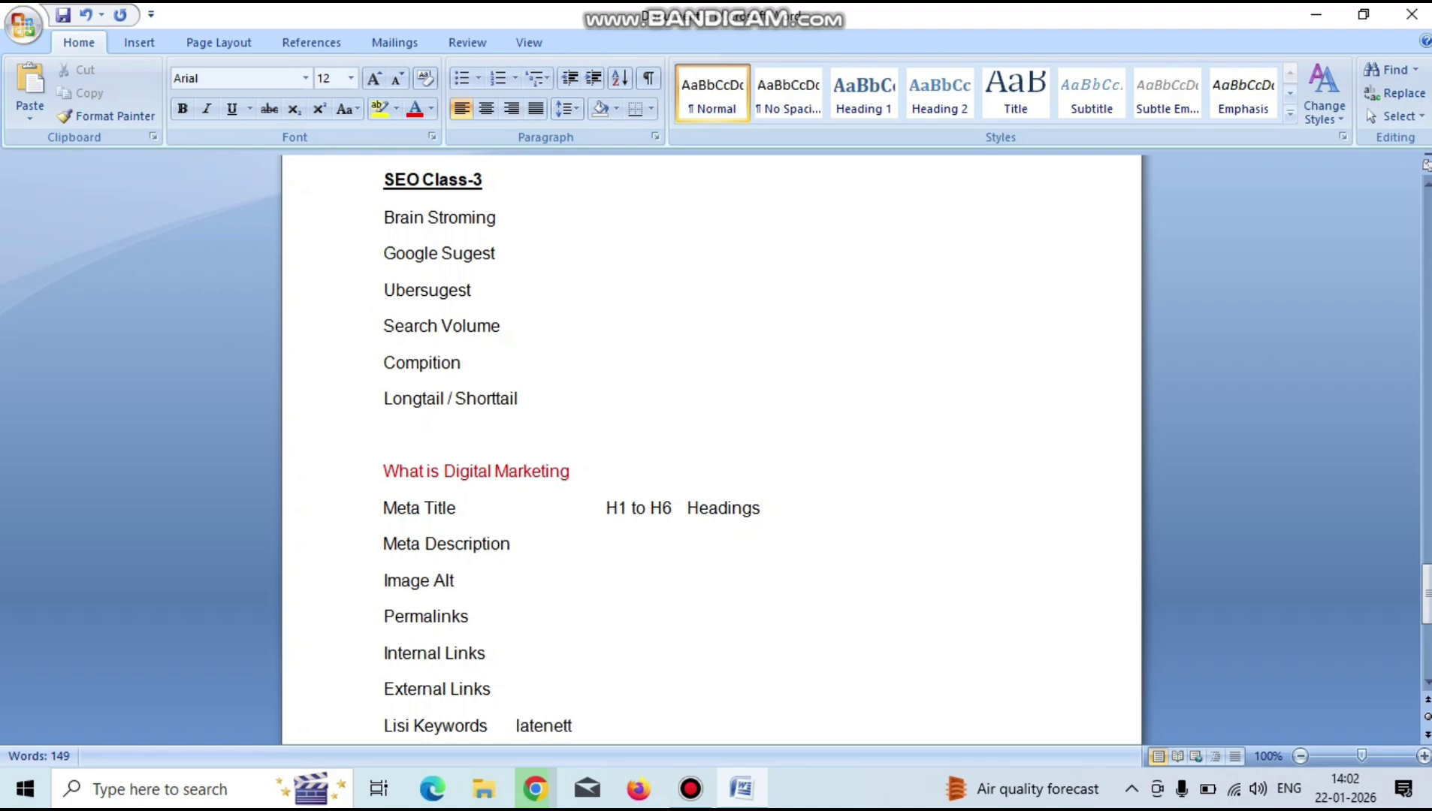
pyautogui.press('BackSpace')
pyautogui.press('BackSpace')
pyautogui.press('BackSpace')
pyautogui.write('t semant')
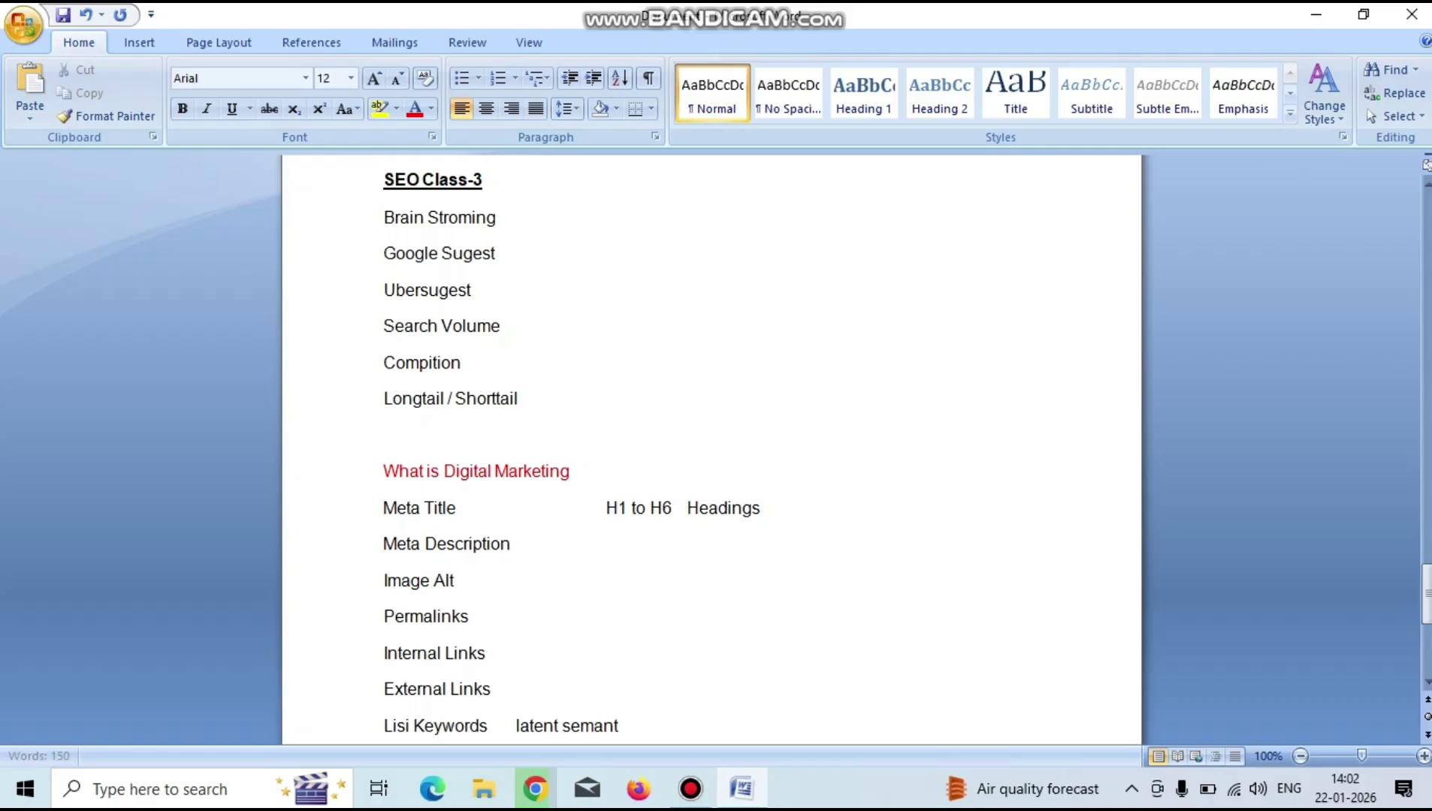
pyautogui.write('ic')
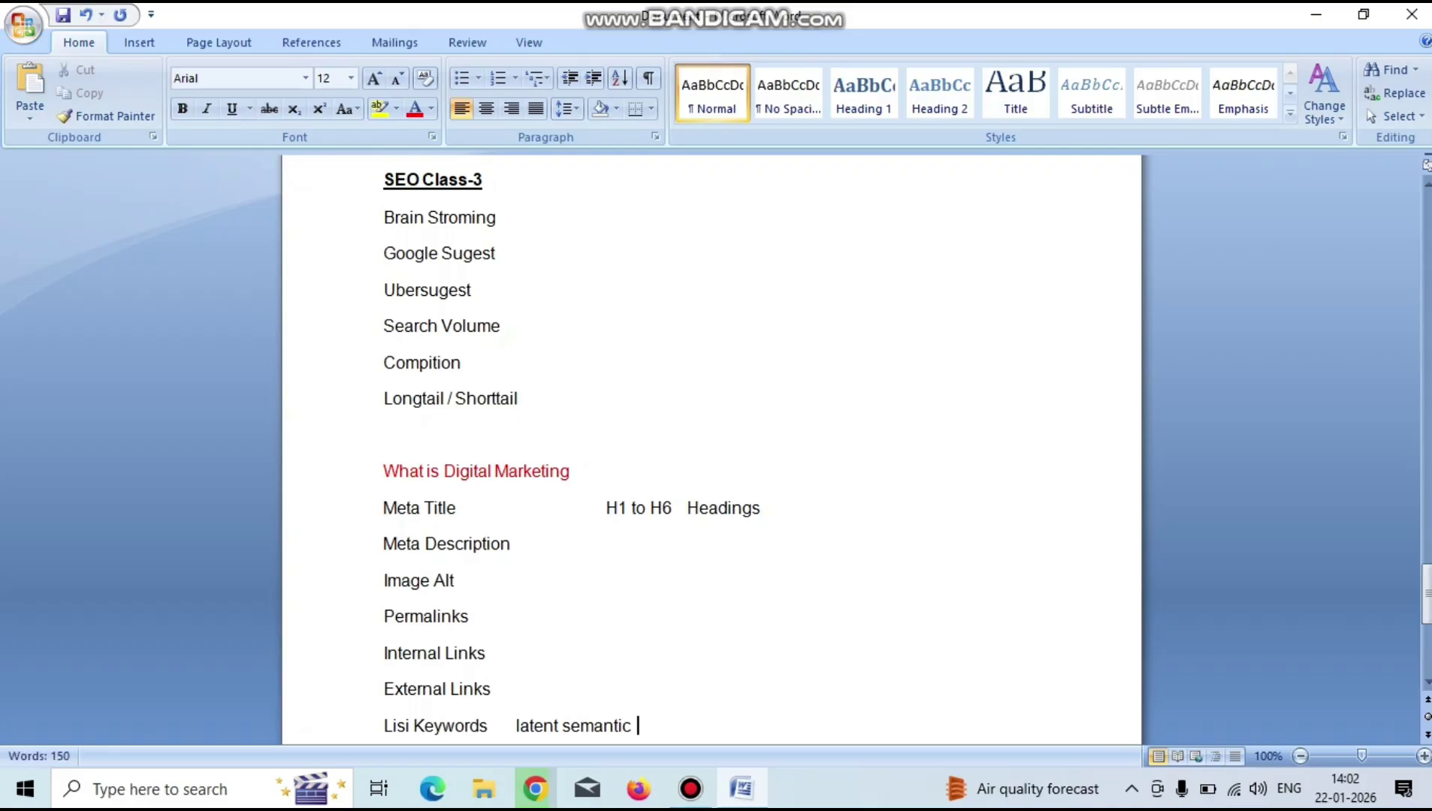
pyautogui.write(' indexi')
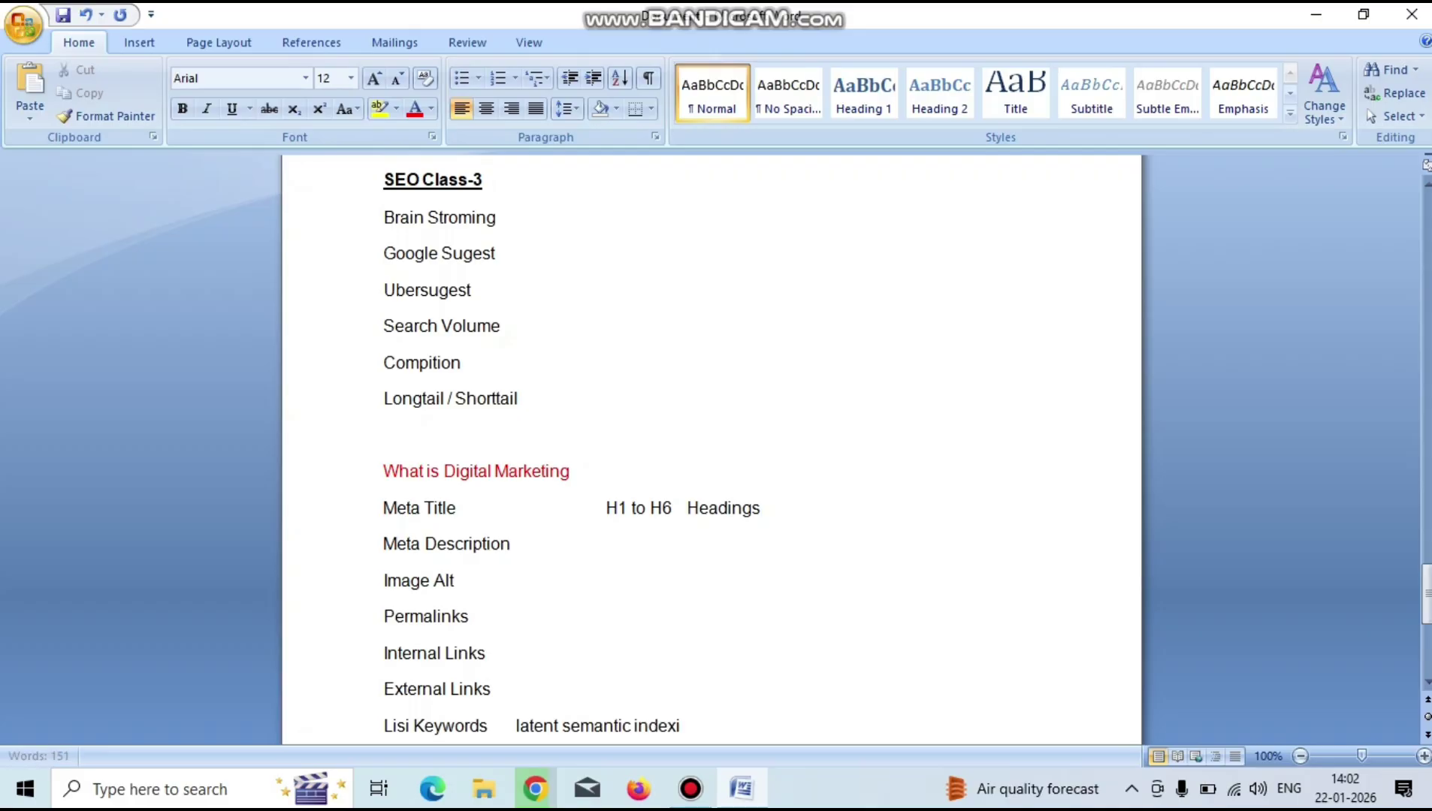
pyautogui.write('ng')
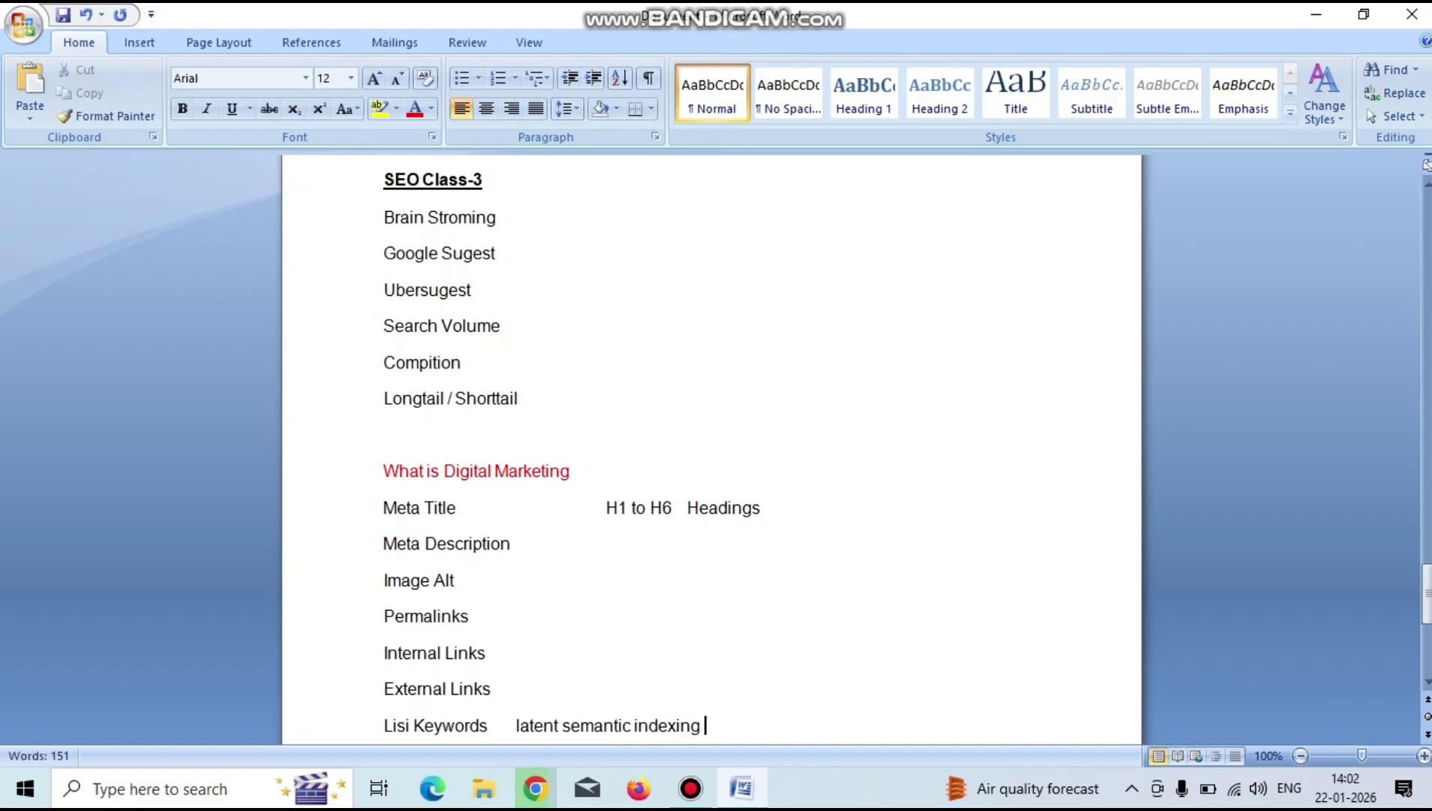
pyautogui.write(' keywo')
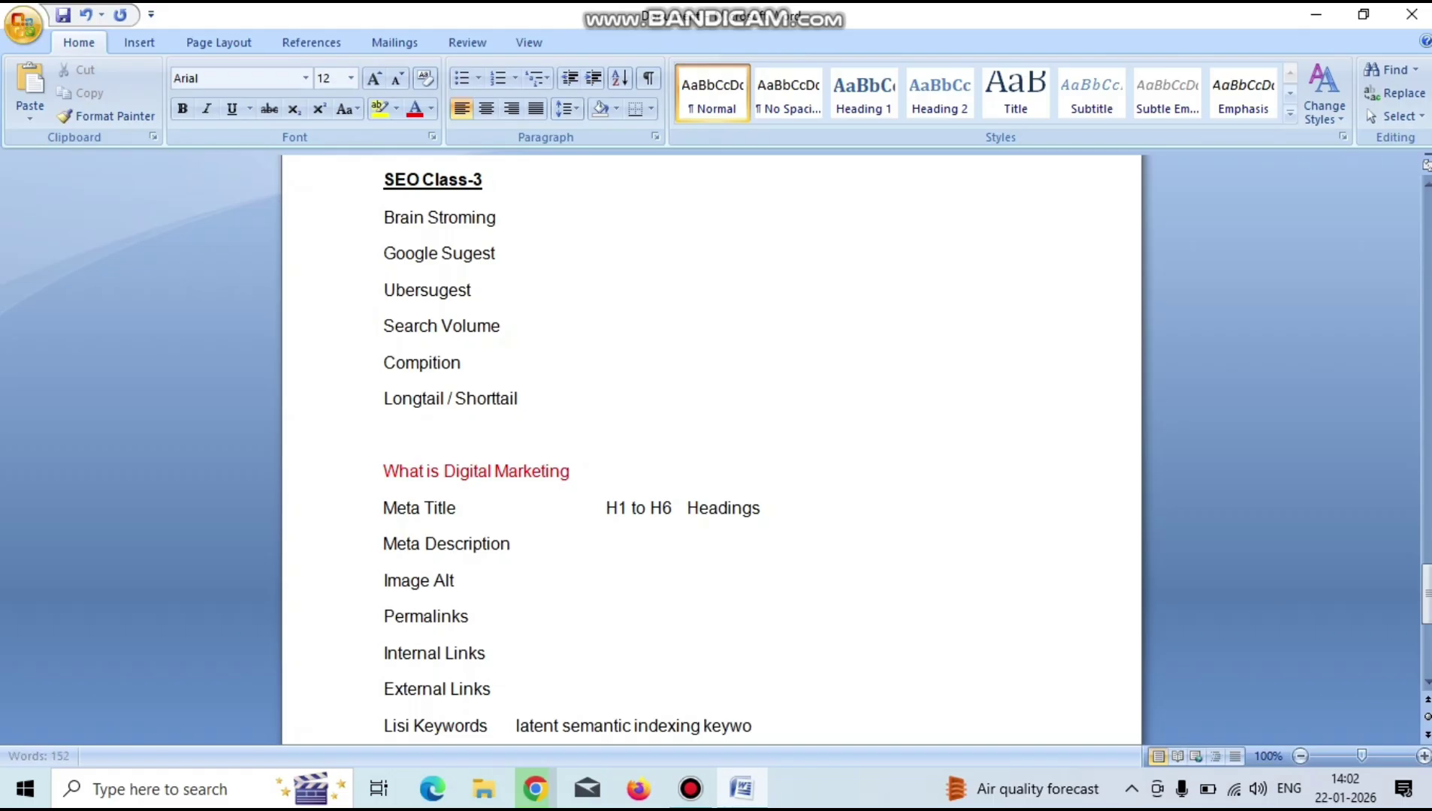
pyautogui.write('rd')
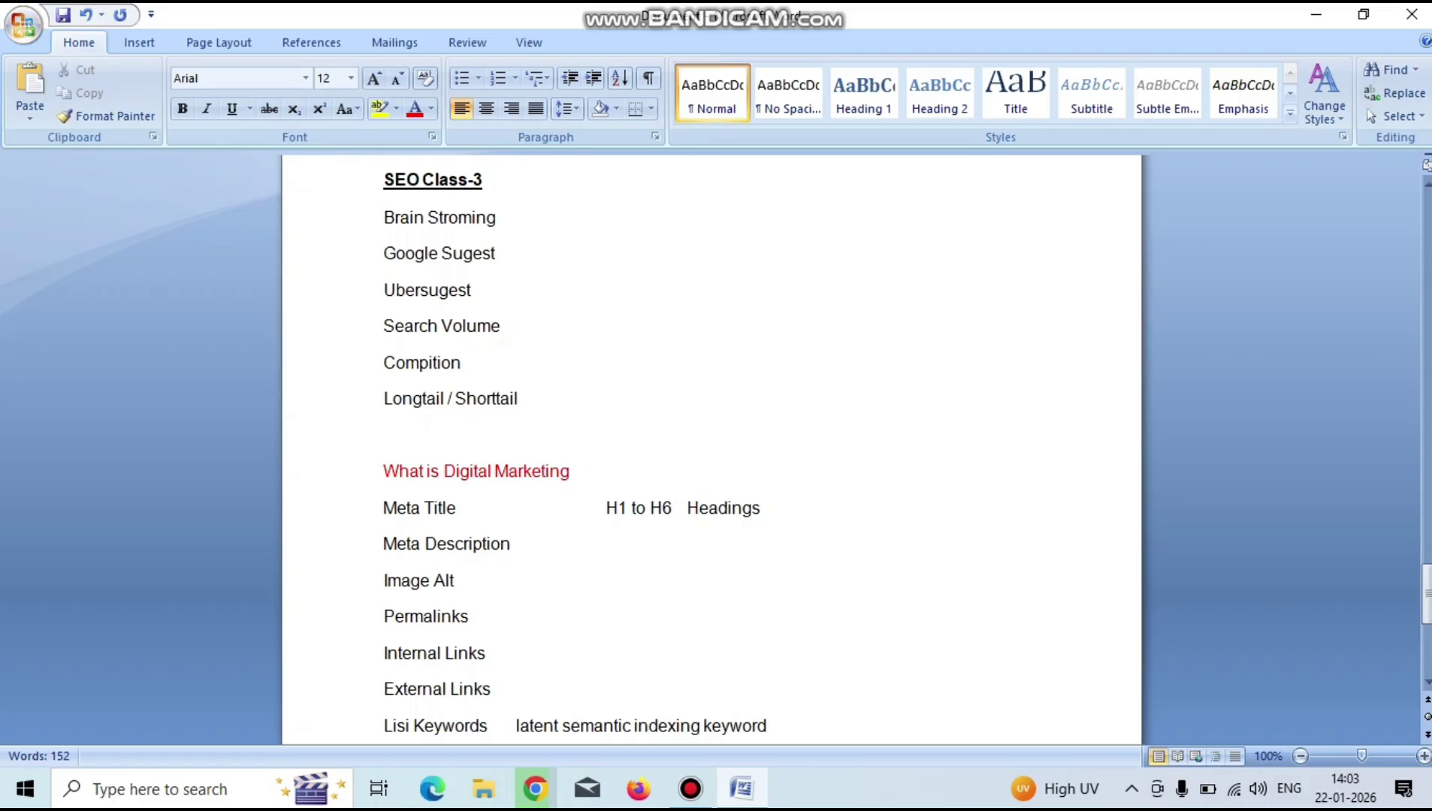
# Switch back to the Google search window in the browser and examine the suggestions related to "digital marketing".
pyautogui.click(535, 789)
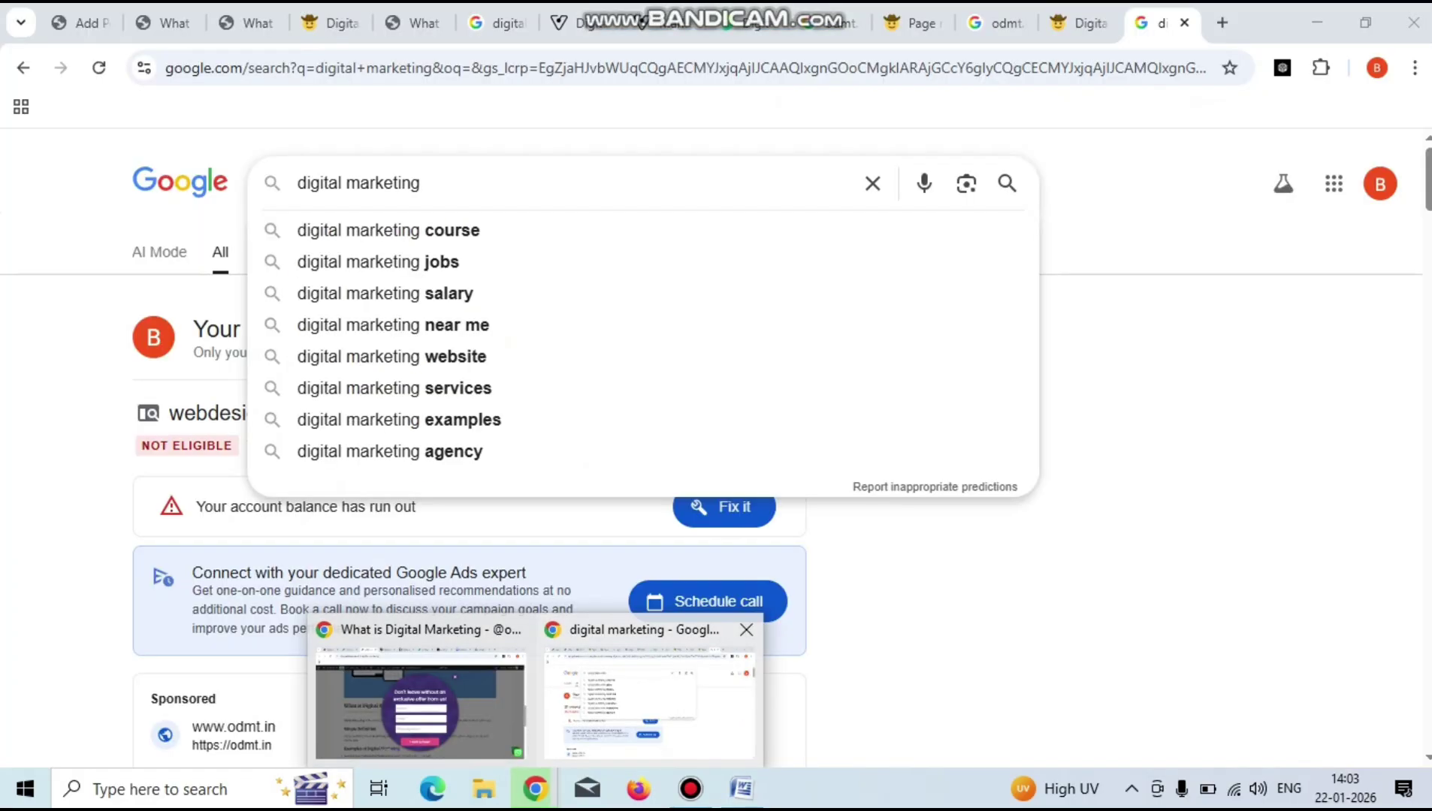
pyautogui.click(649, 702)
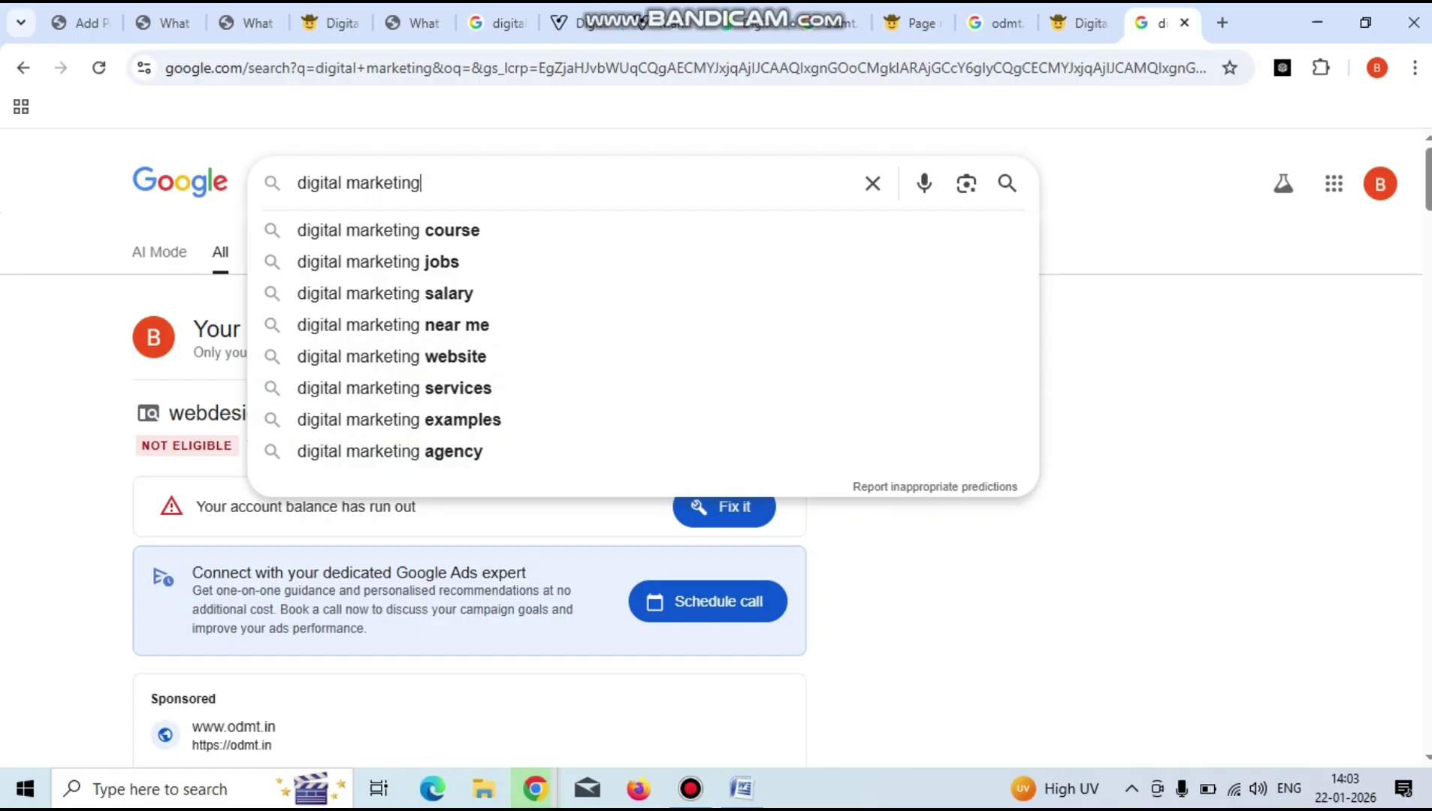
pyautogui.moveTo(535, 789)
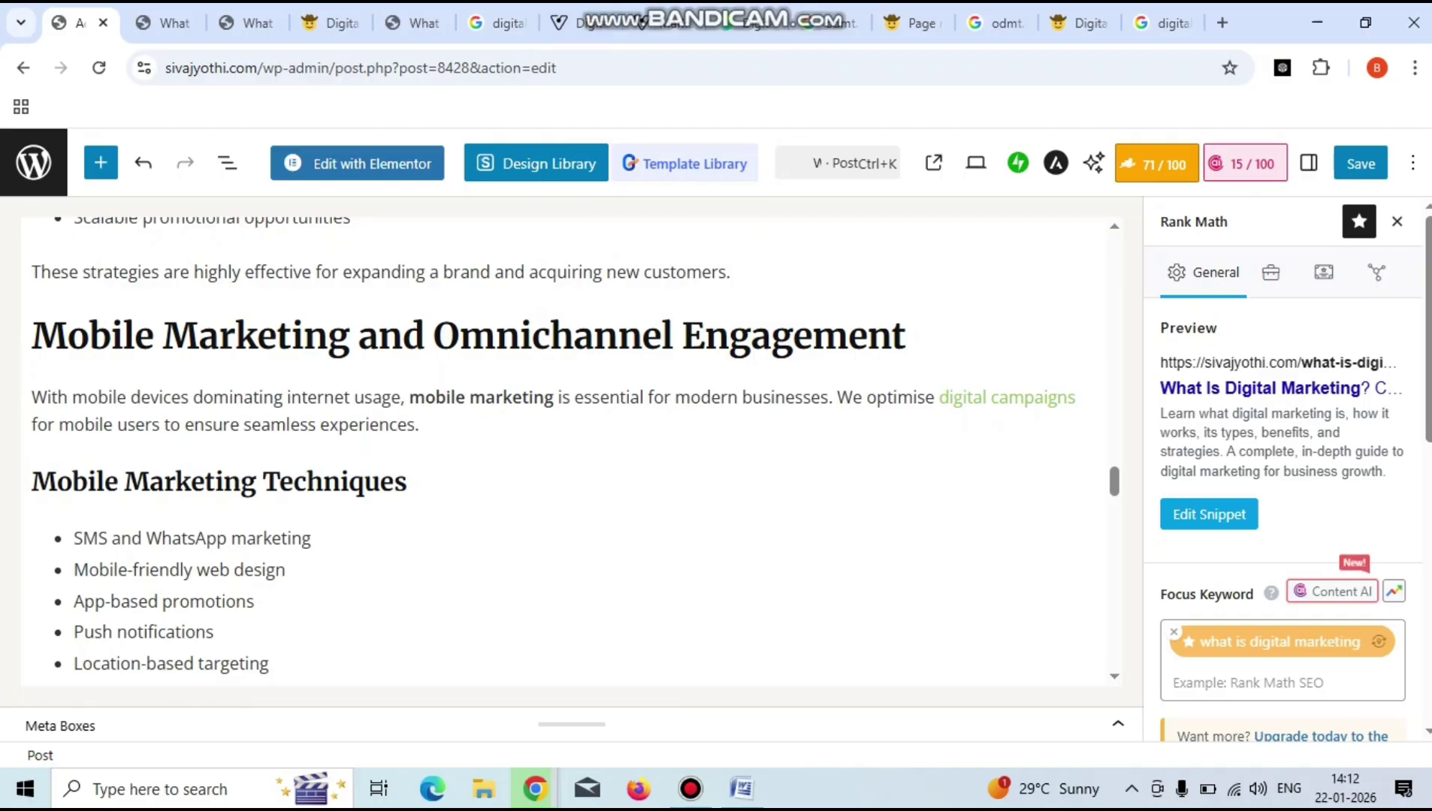
# Review the post in the WordPress editor from Mobile Marketing back up to the introduction and highlight part of its first paragraph.
pyautogui.scroll(15, 570, 451)
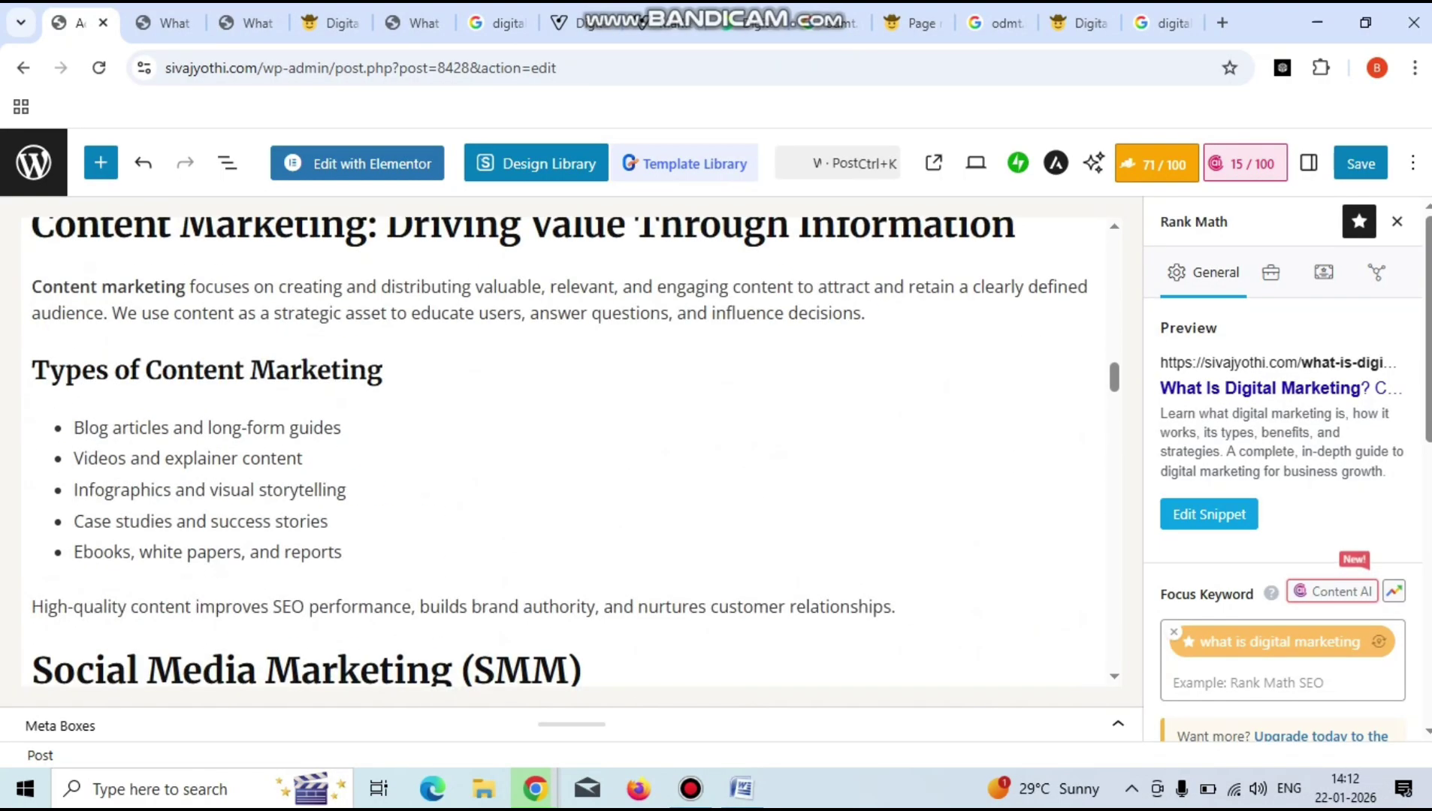
pyautogui.scroll(5, 571, 450)
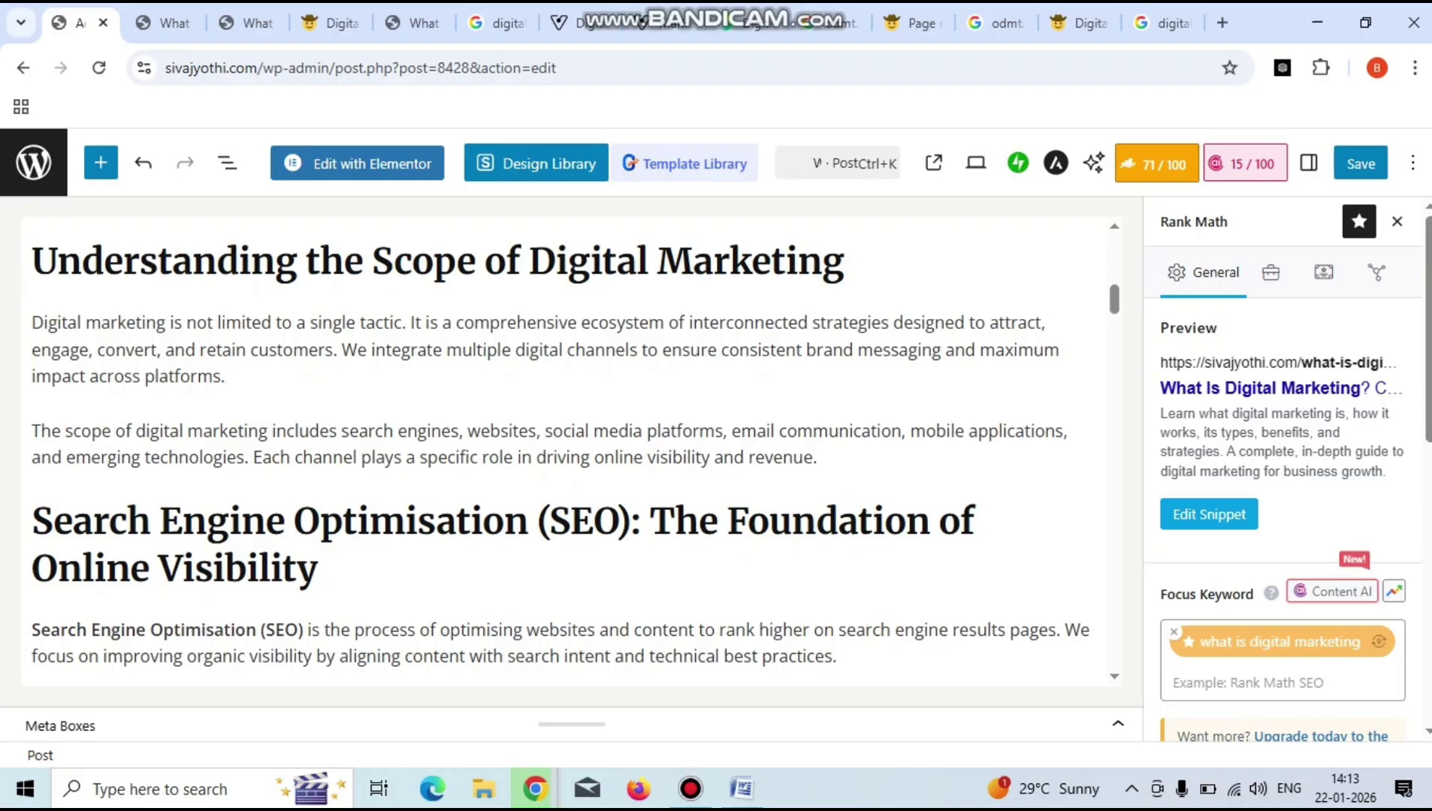
pyautogui.scroll(8, 571, 451)
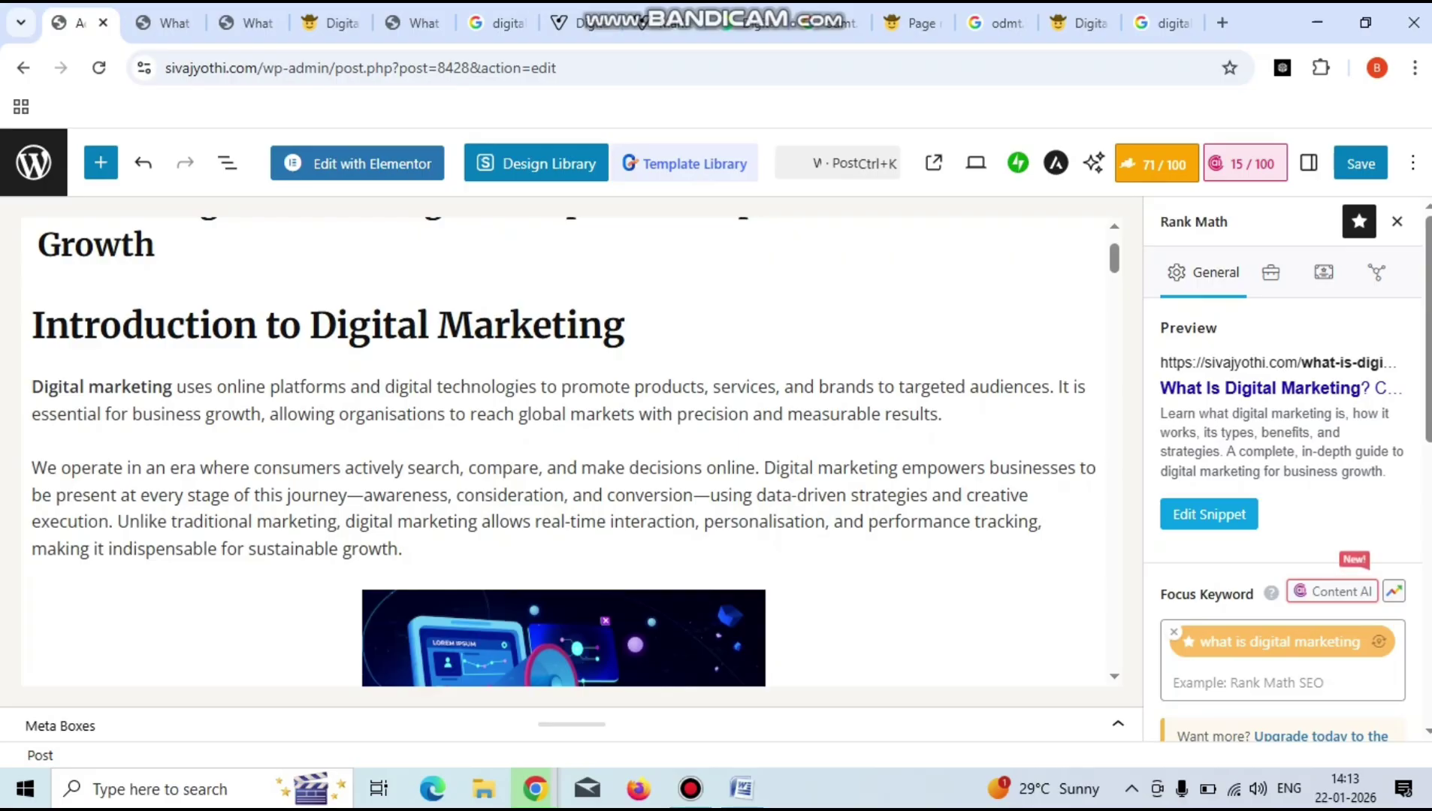
pyautogui.moveTo(32, 387); pyautogui.dragTo(244, 414)
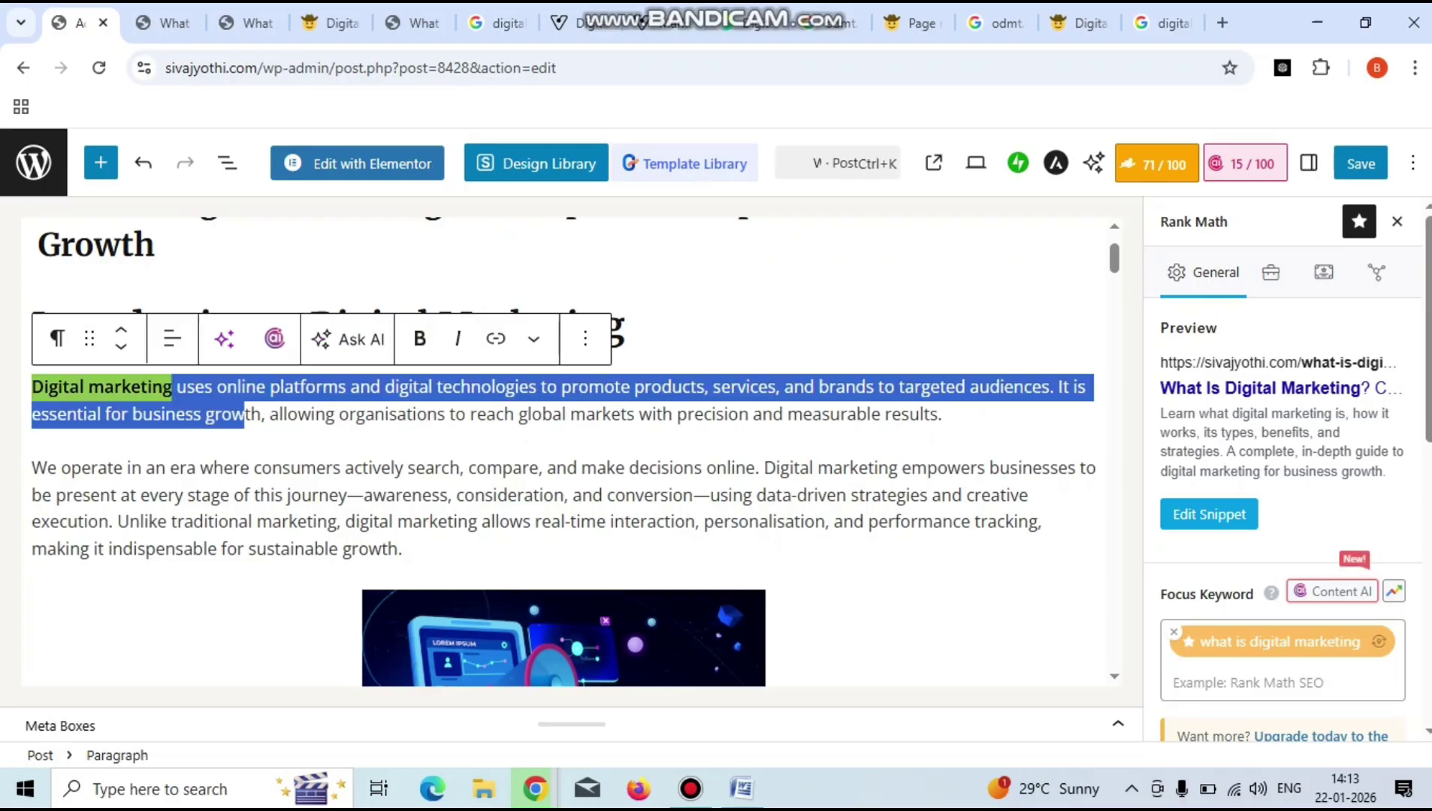
pyautogui.hotkey('ctrl', 'v')
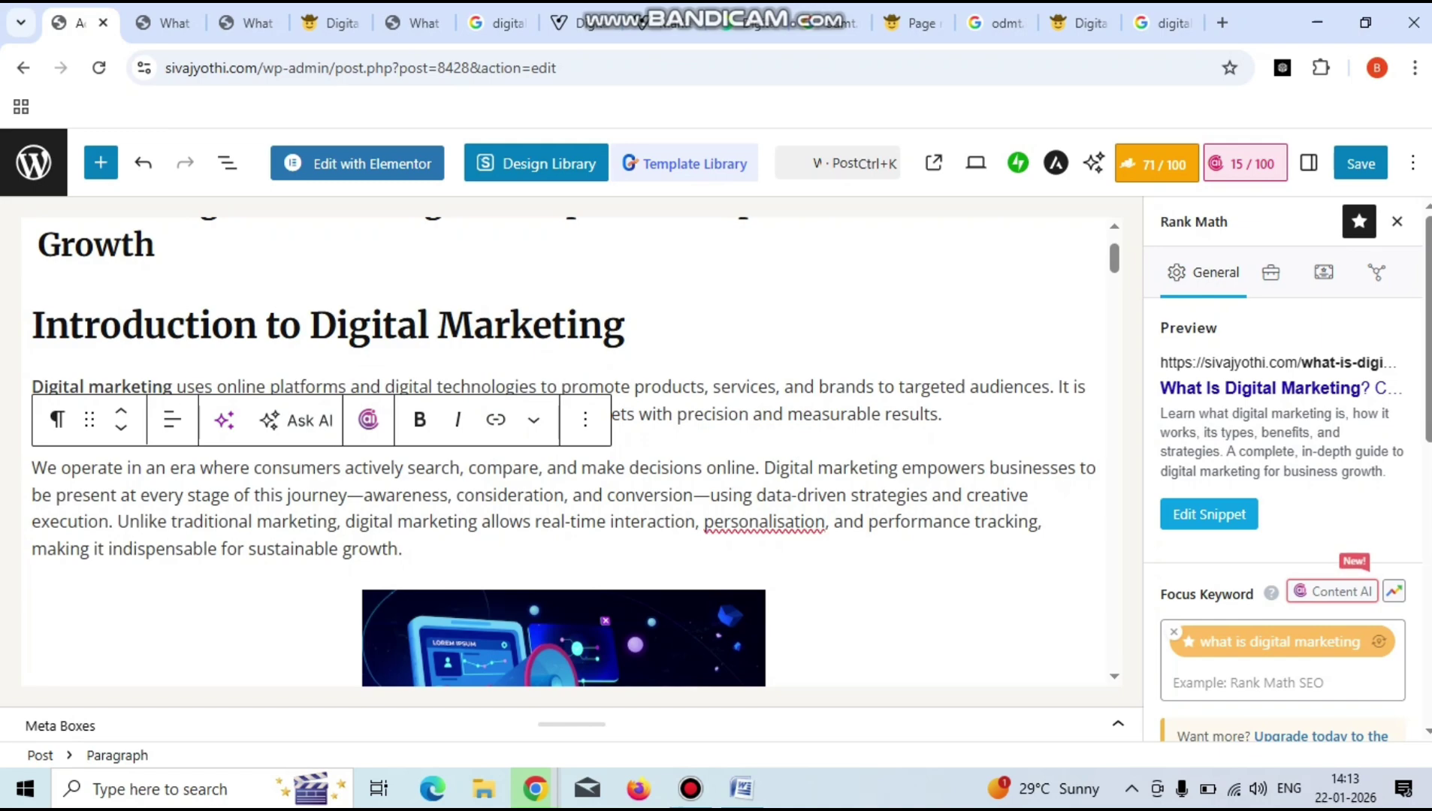
# Highlight the two introduction paragraphs, then examine the Rank Math focus keyword and Basic SEO checks alongside the post content.
pyautogui.moveTo(32, 387); pyautogui.dragTo(407, 549)
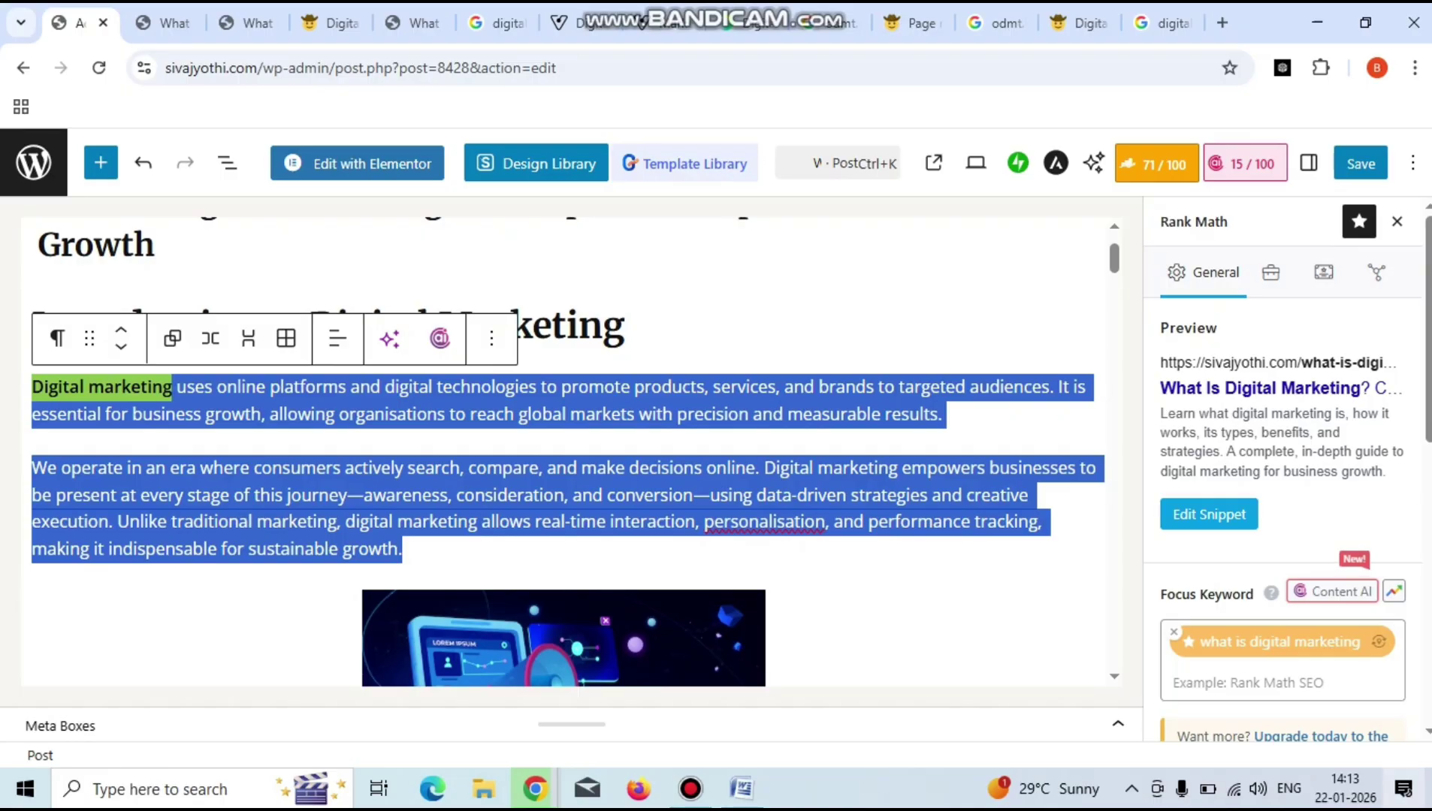
pyautogui.scroll(-2, 1287, 484)
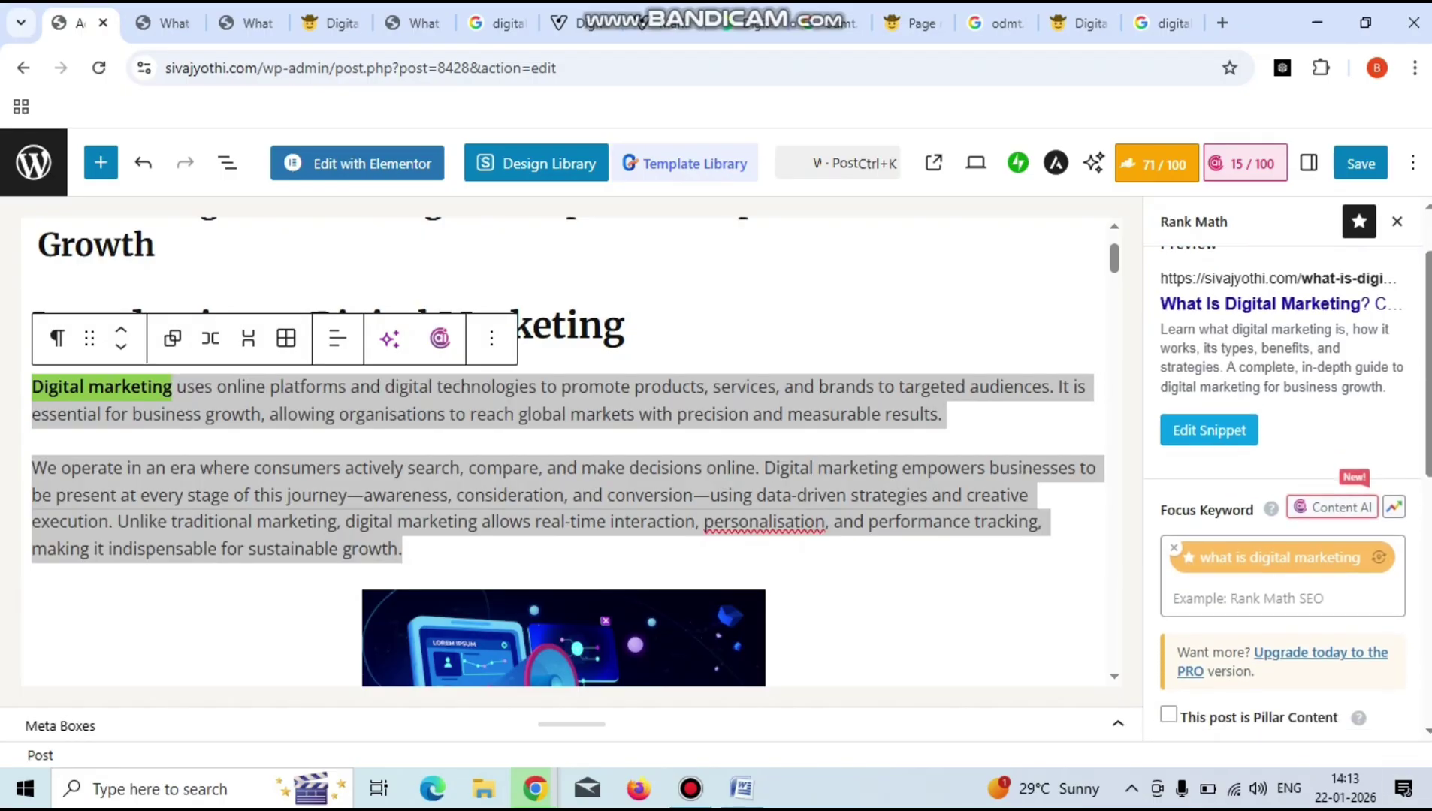
pyautogui.scroll(-6, 1287, 484)
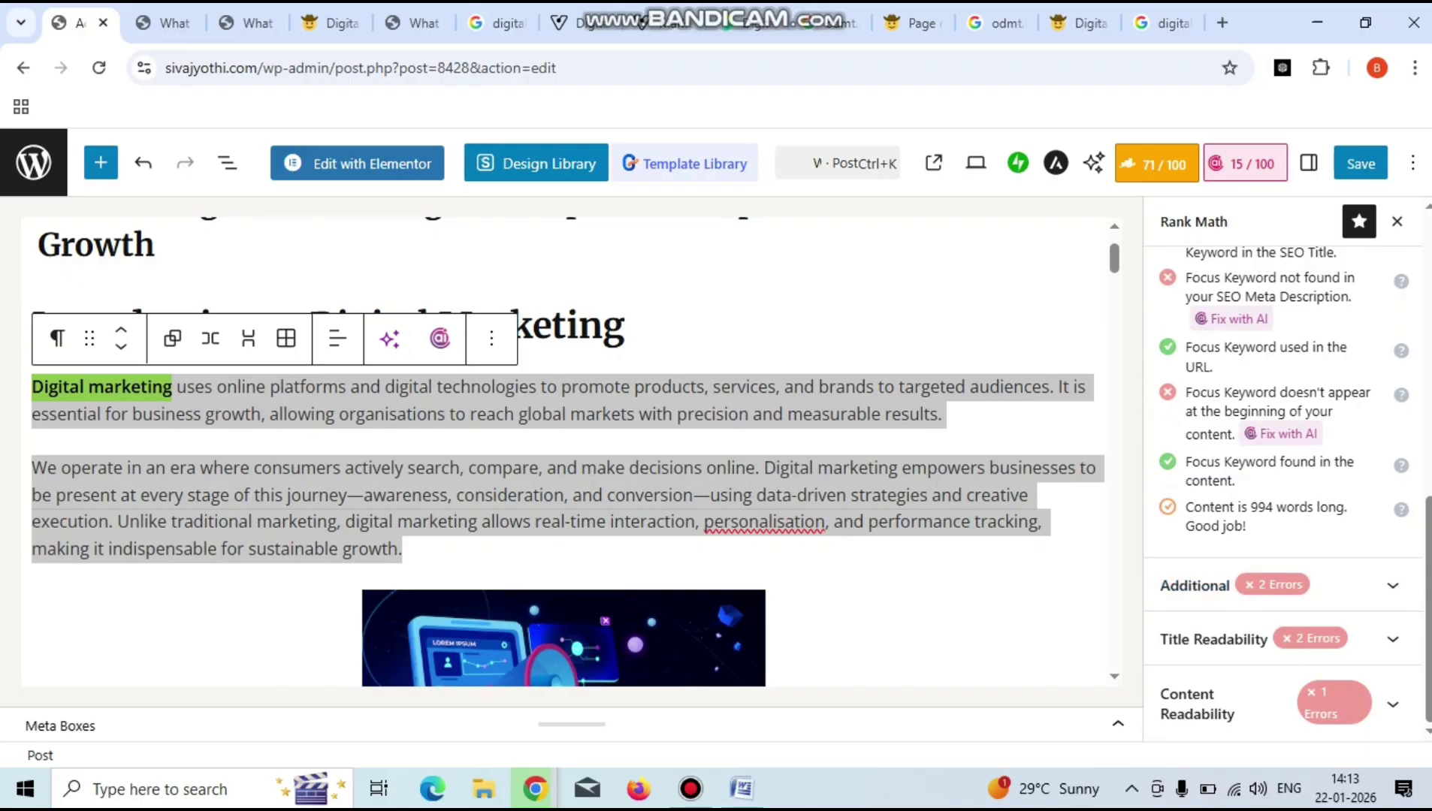
pyautogui.press('Escape')
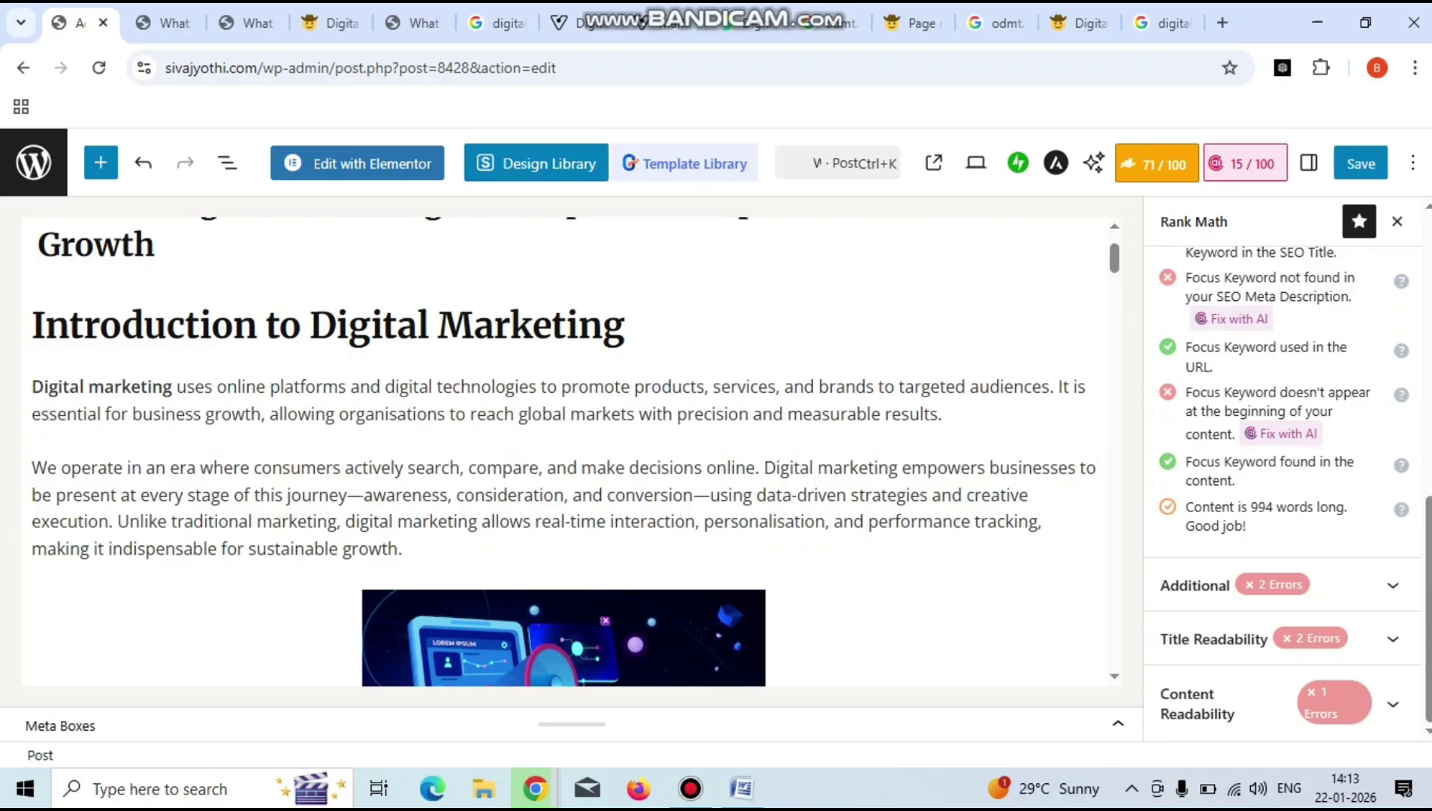
pyautogui.scroll(-4, 564, 451)
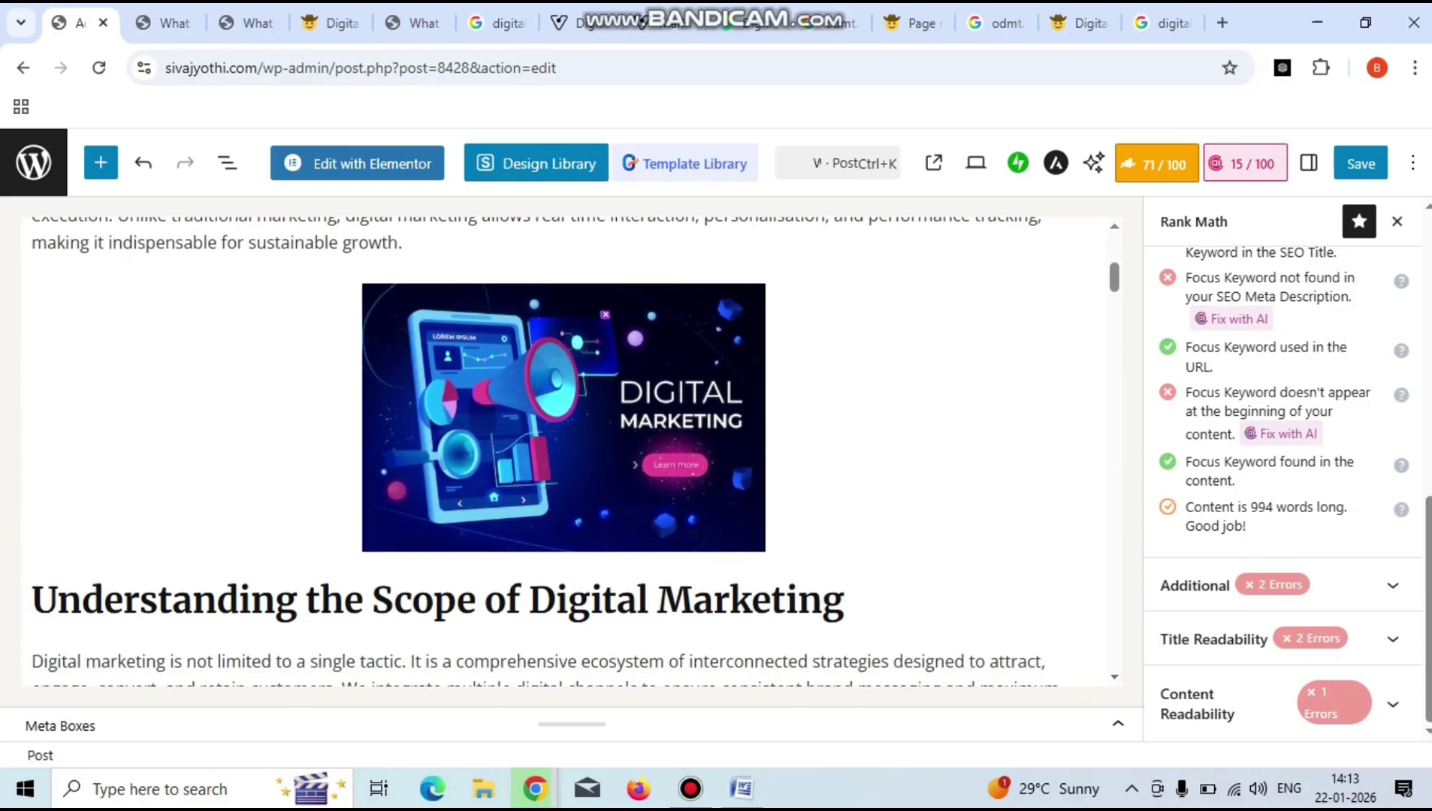
pyautogui.scroll(-2, 563, 451)
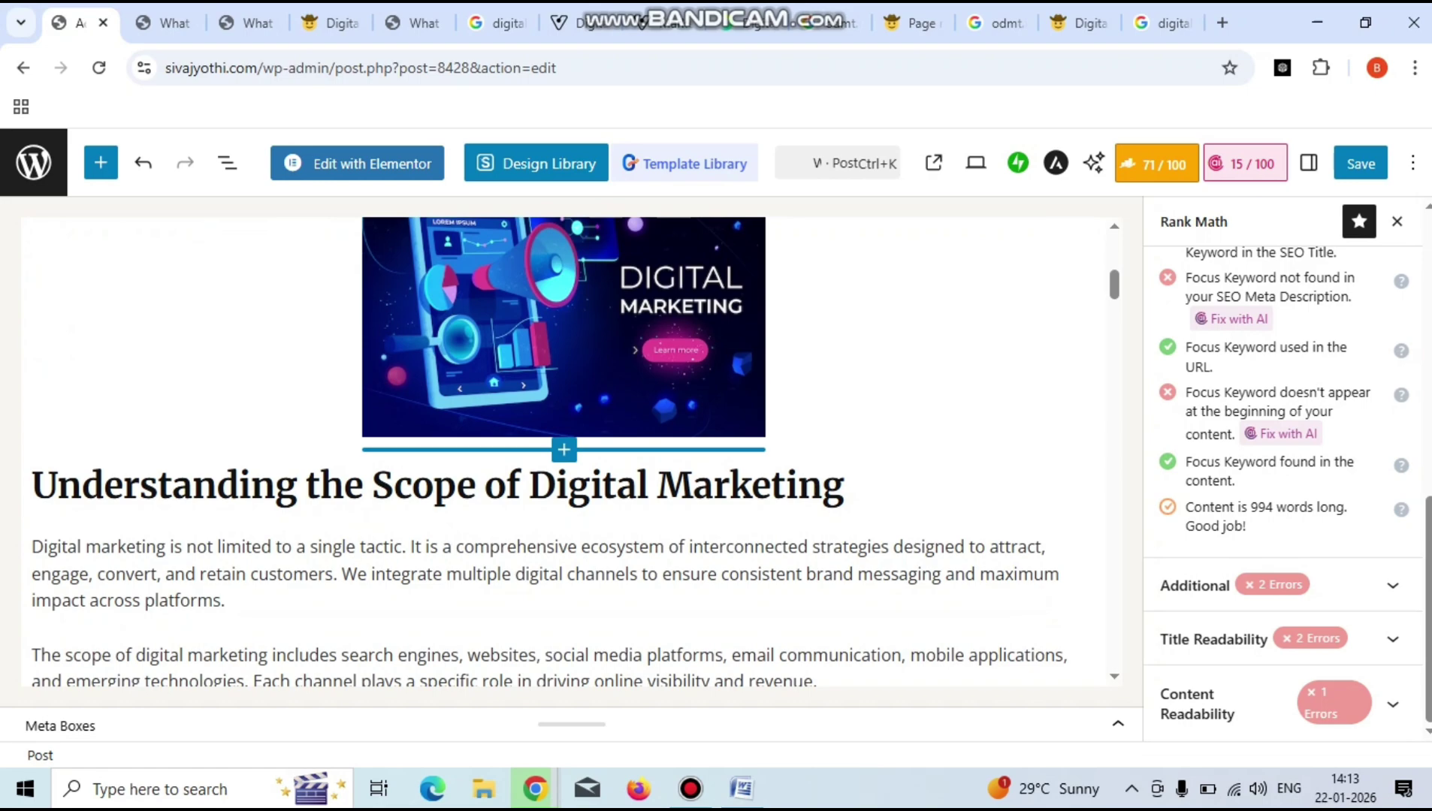
pyautogui.scroll(6, 1283, 481)
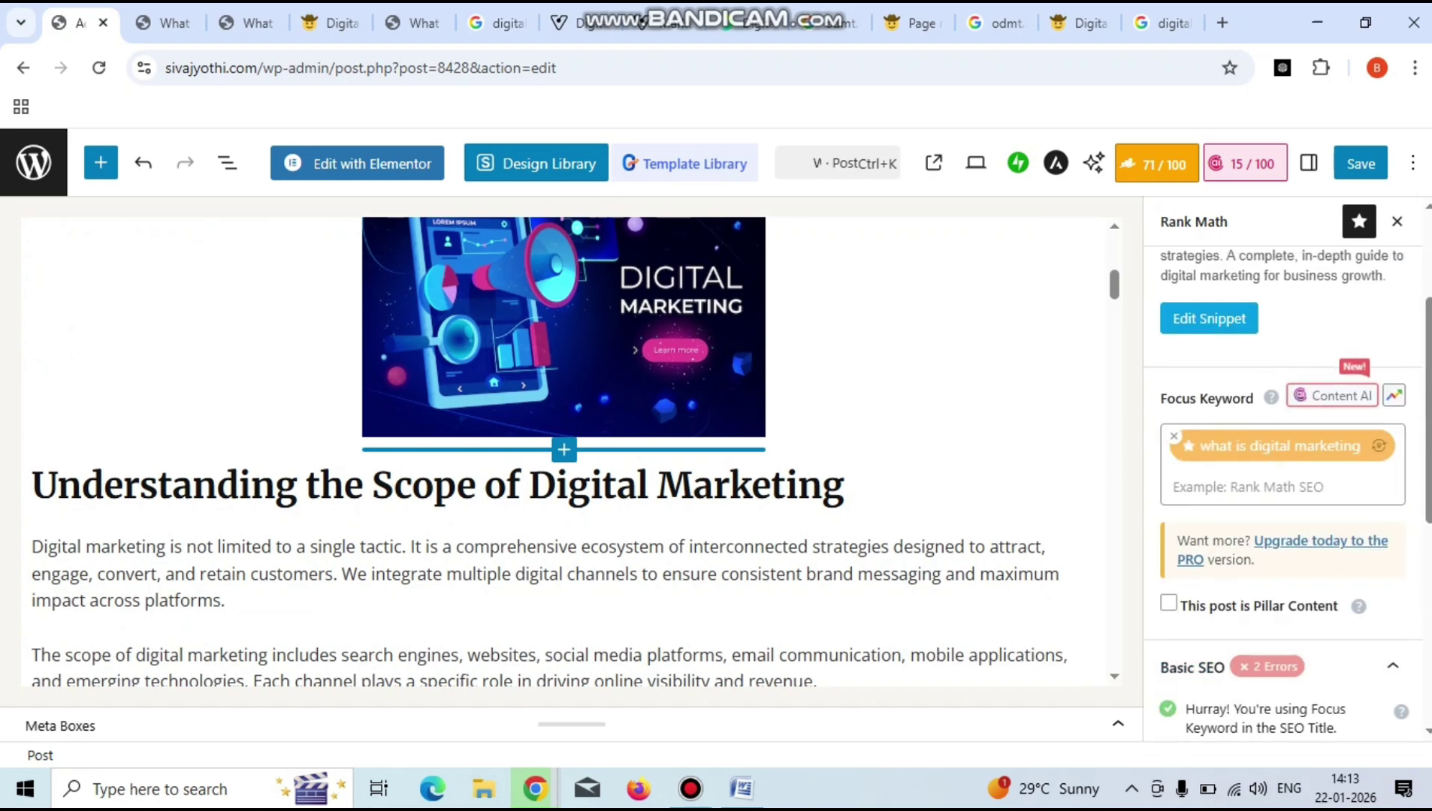
pyautogui.scroll(-3, 1282, 493)
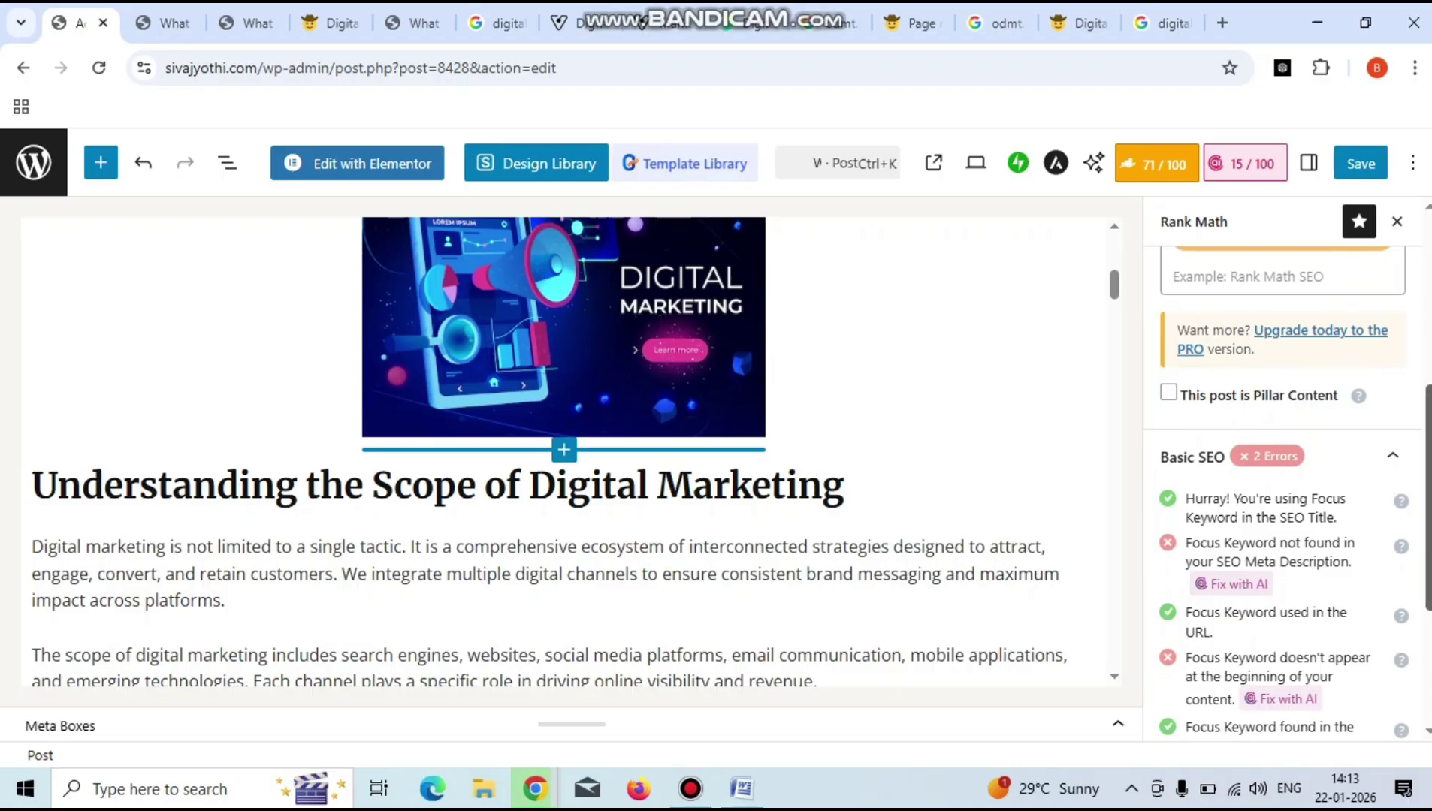
# Edit the search snippet, inserting "what" before "digital marketing for business growth" in the meta description, and close the snippet editor.
pyautogui.scroll(5, 1282, 481)
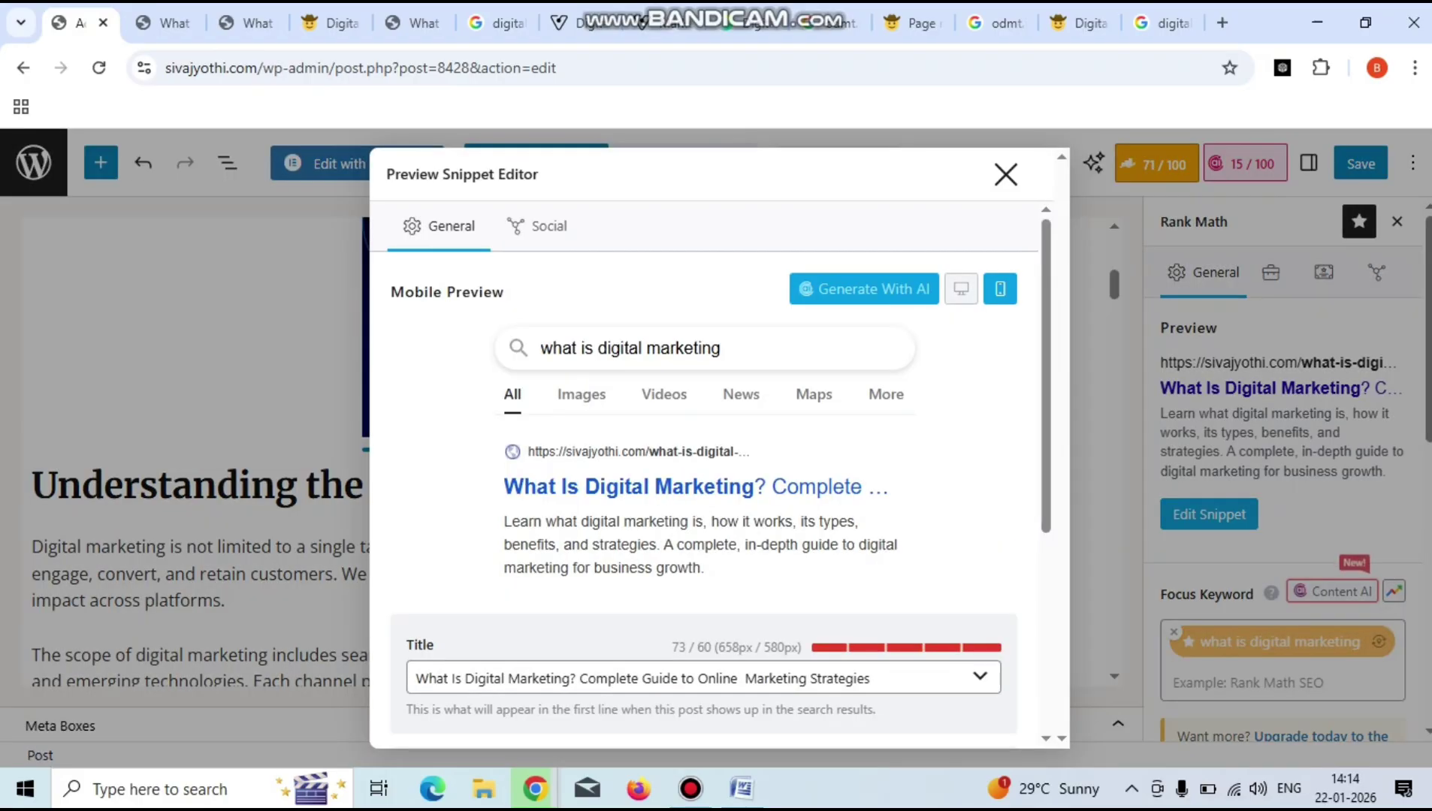
pyautogui.scroll(-5, 704, 473)
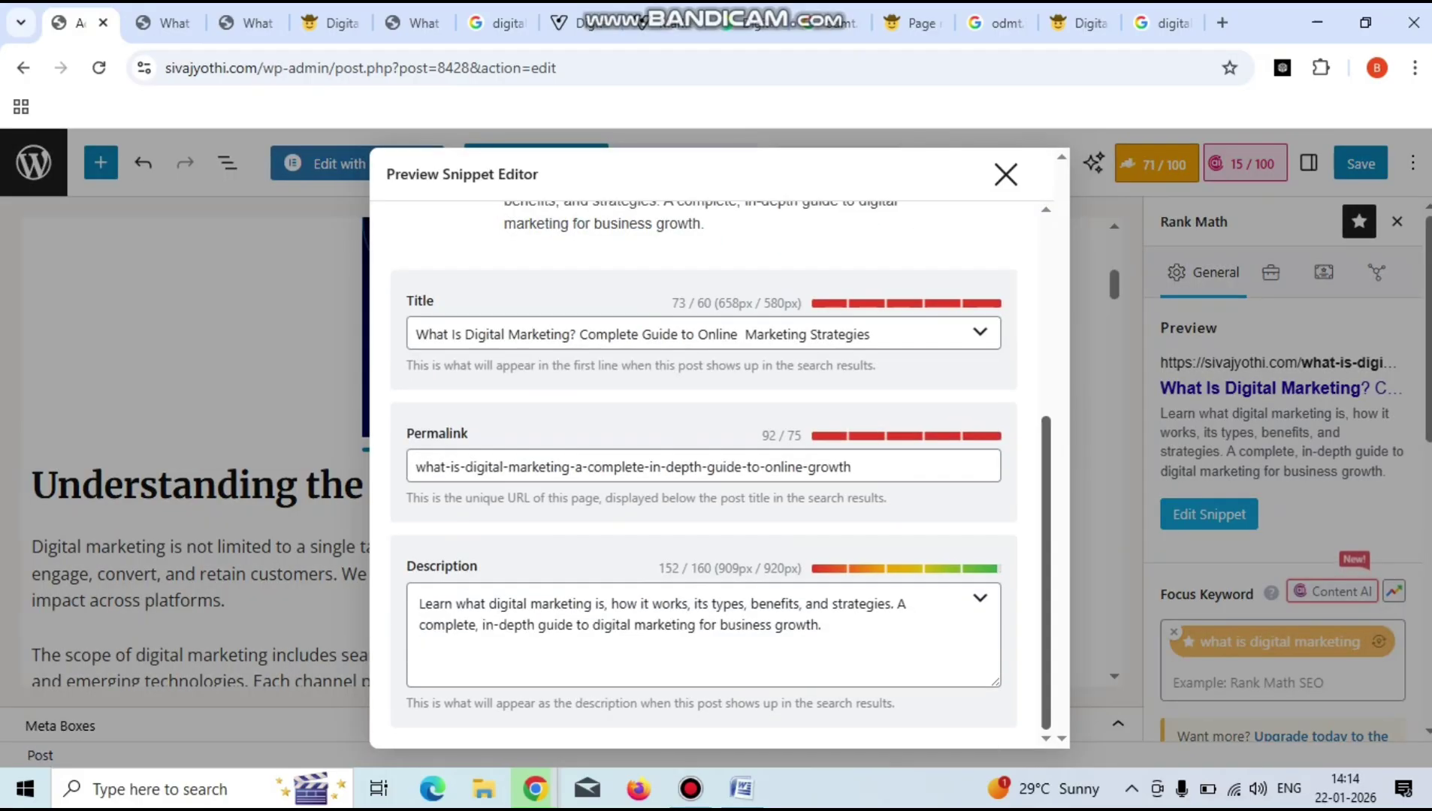
pyautogui.click(826, 625)
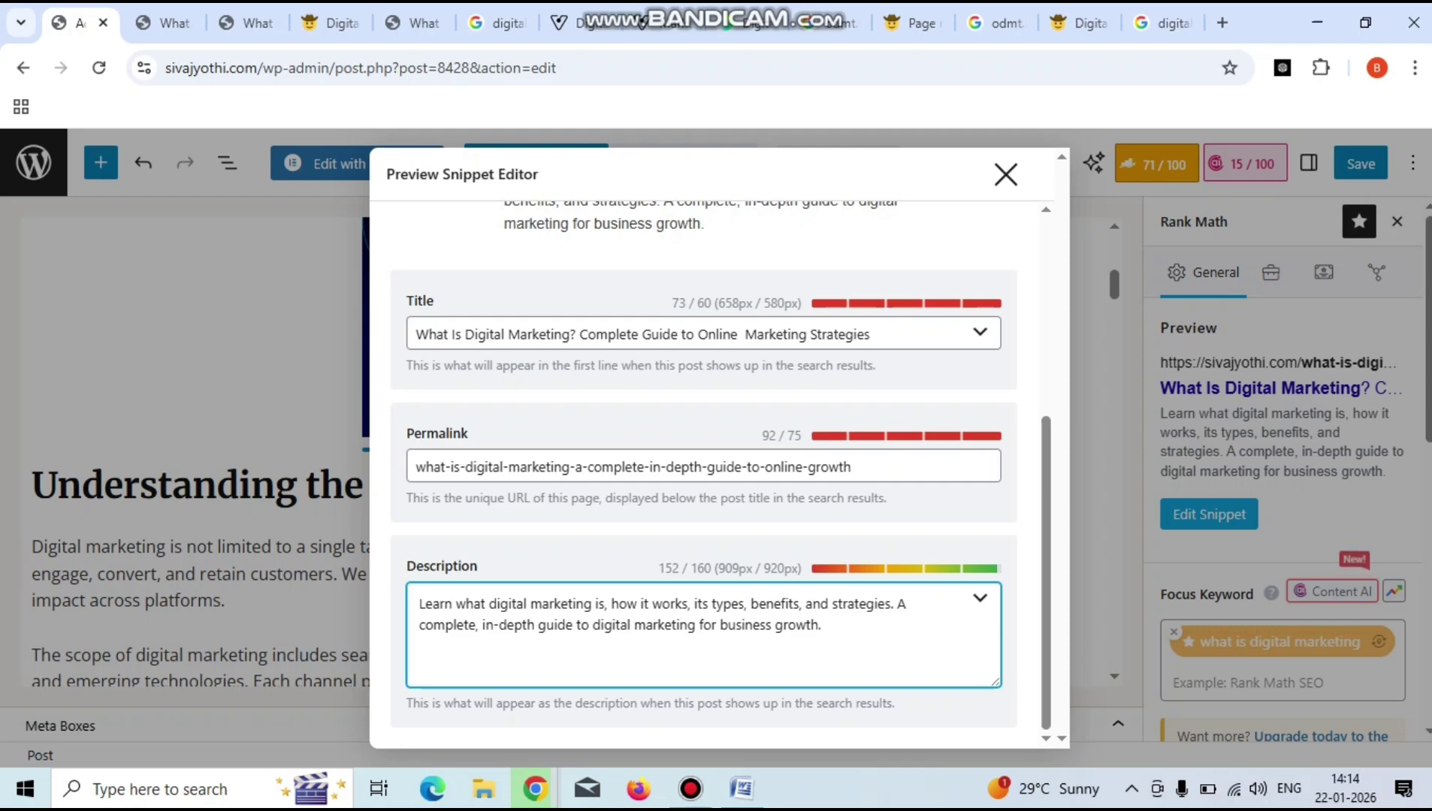
pyautogui.write('what')
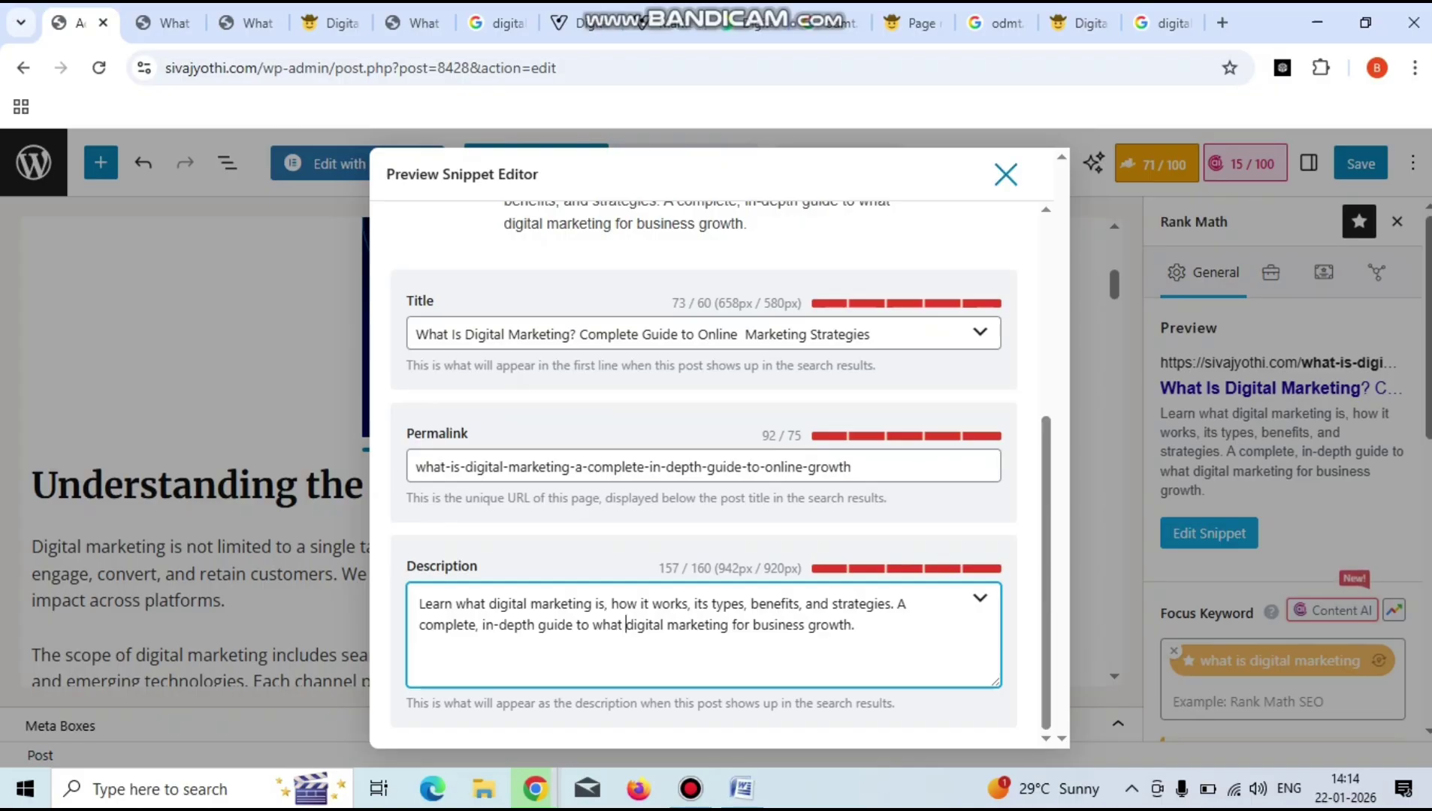
pyautogui.press('Escape')
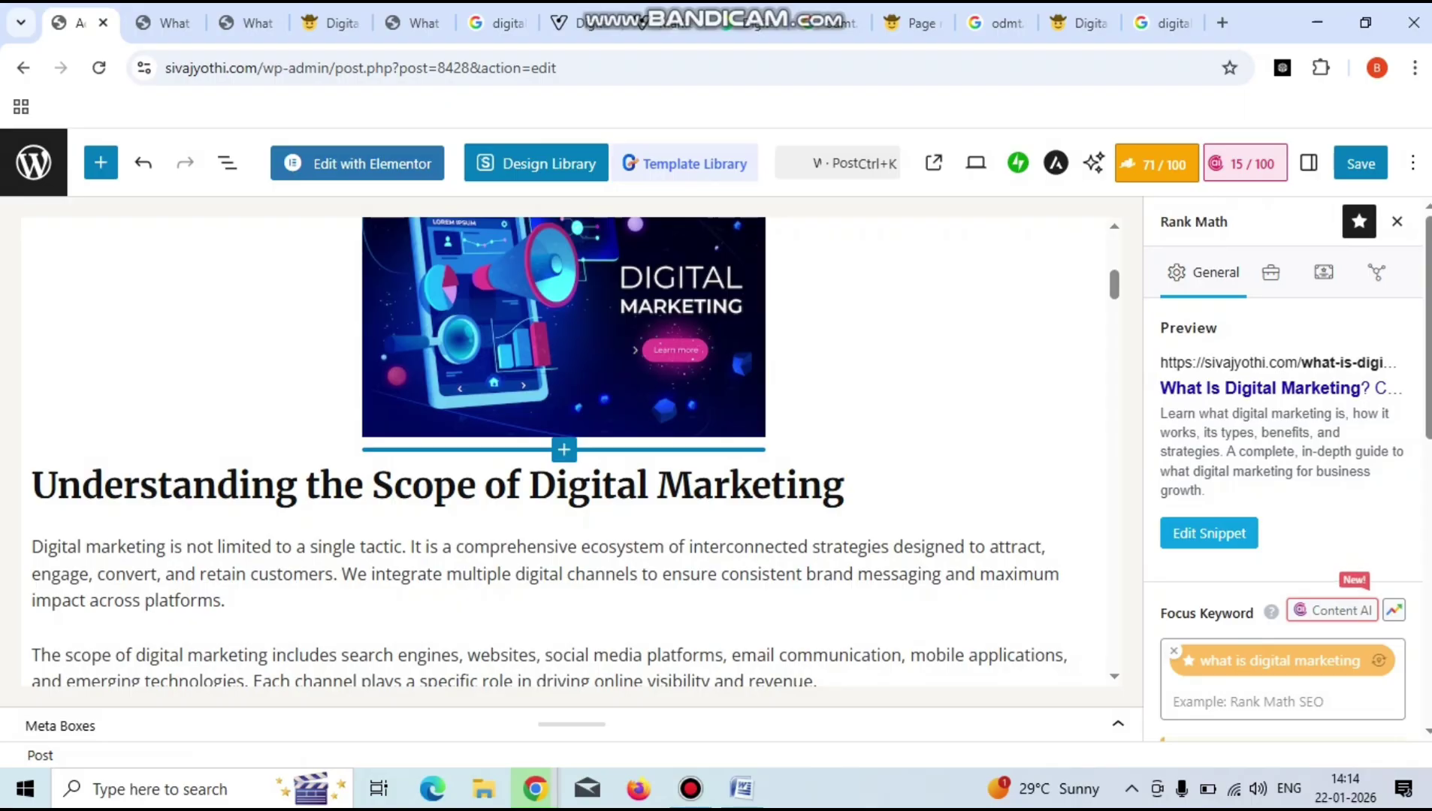
# Recheck the meta description's focus keyword item, then insert "is" so the description reads "guide to what is digital marketing for business growth".
pyautogui.scroll(-2, 1282, 488)
pyautogui.scroll(-3, 1283, 488)
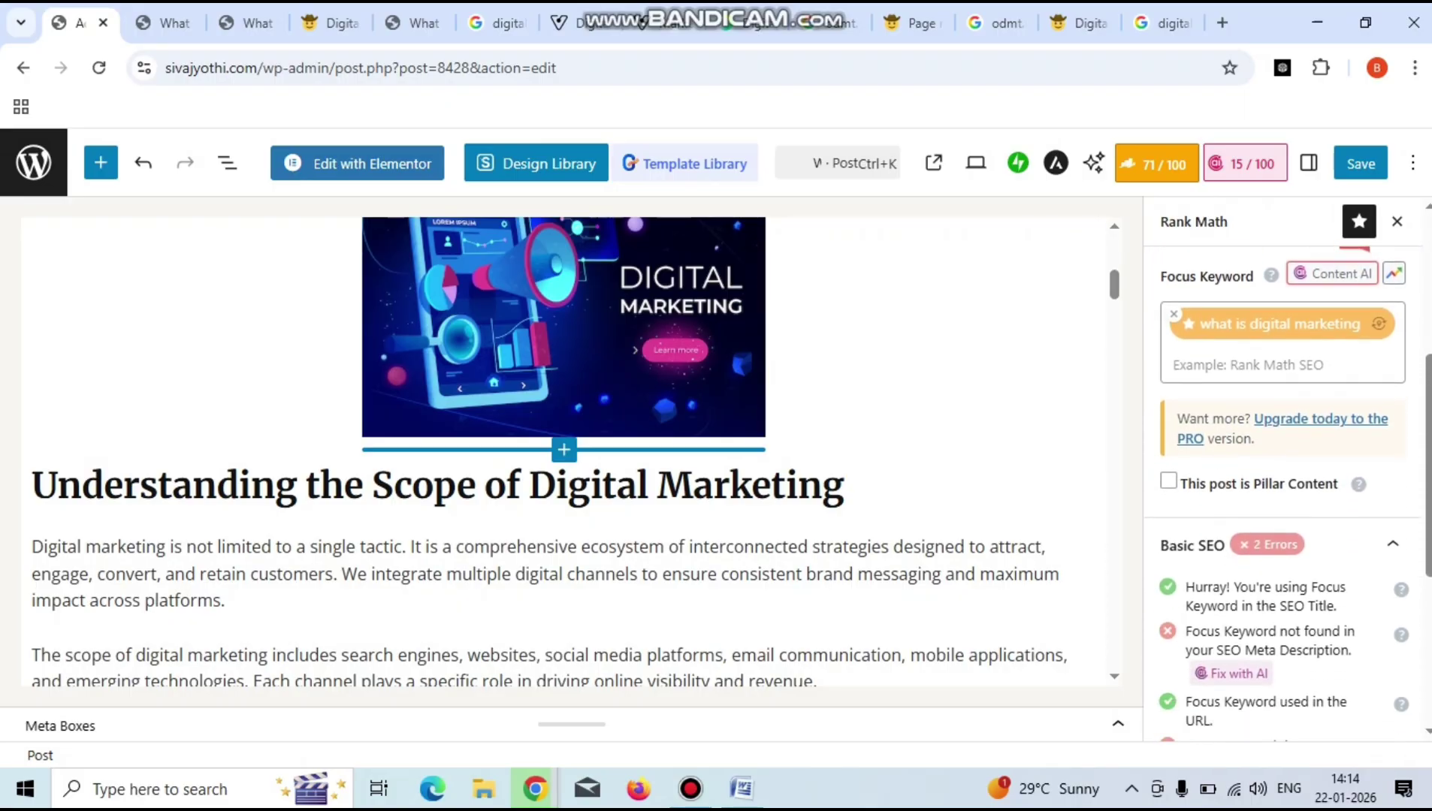
pyautogui.tripleClick(1251, 631)
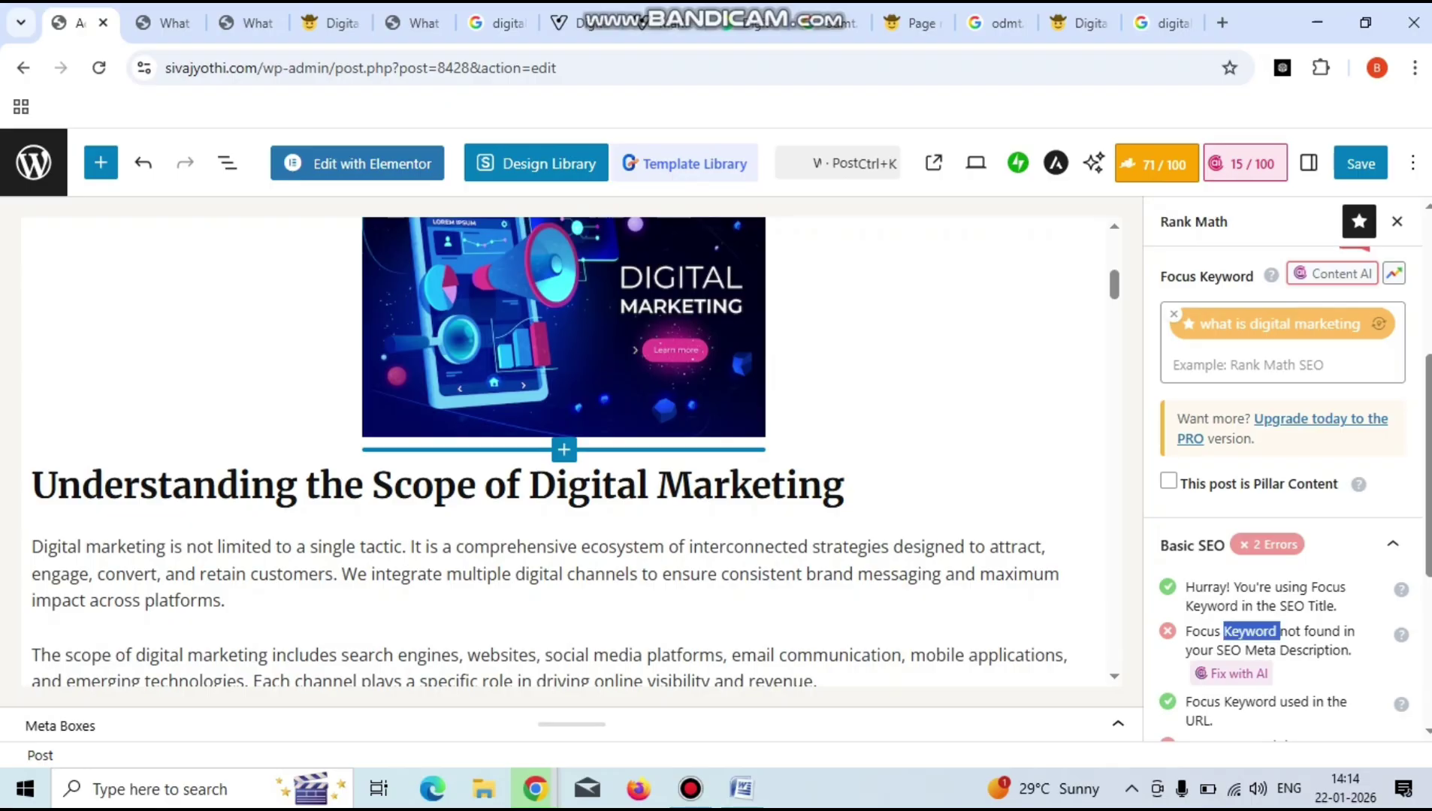
pyautogui.doubleClick(1322, 631)
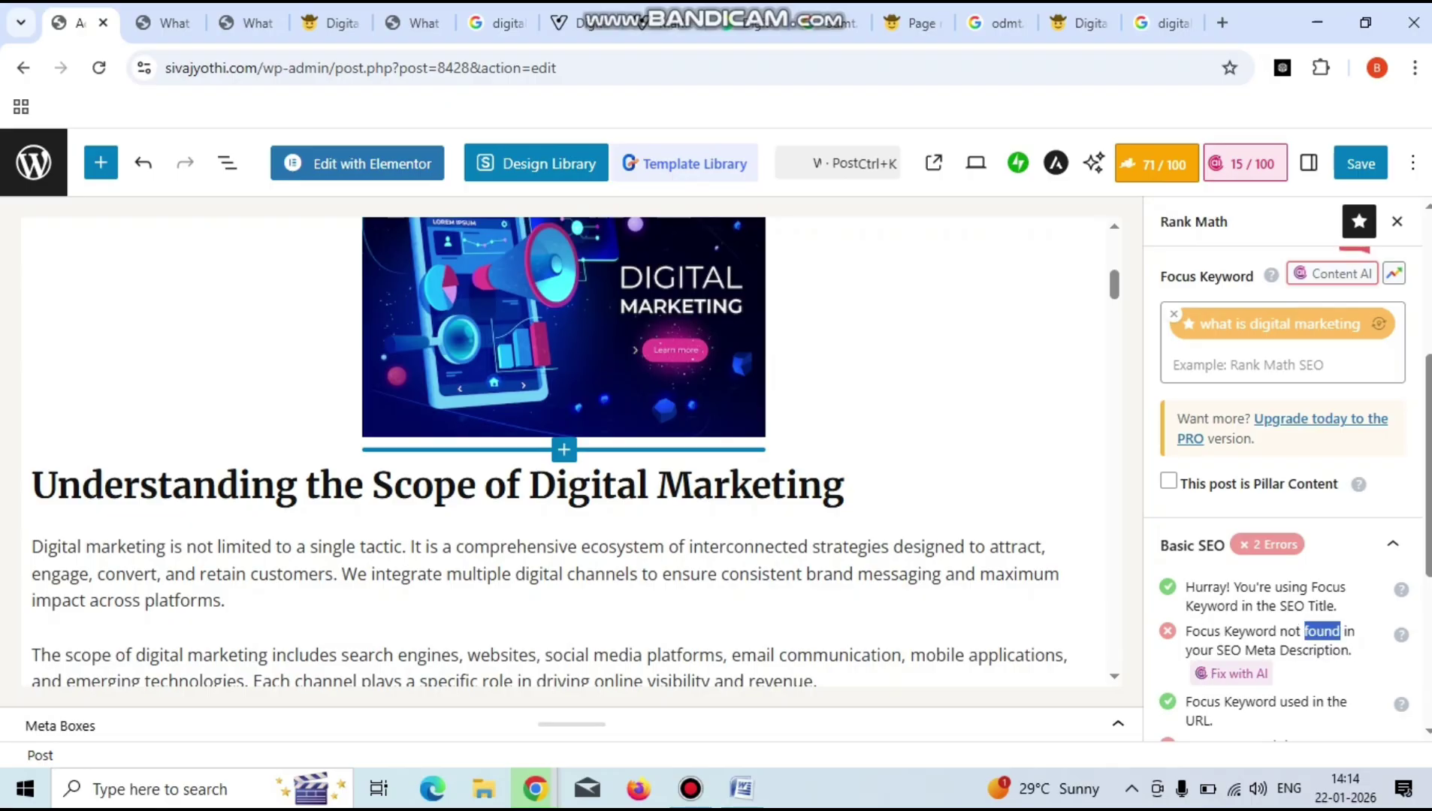
pyautogui.scroll(5, 1282, 480)
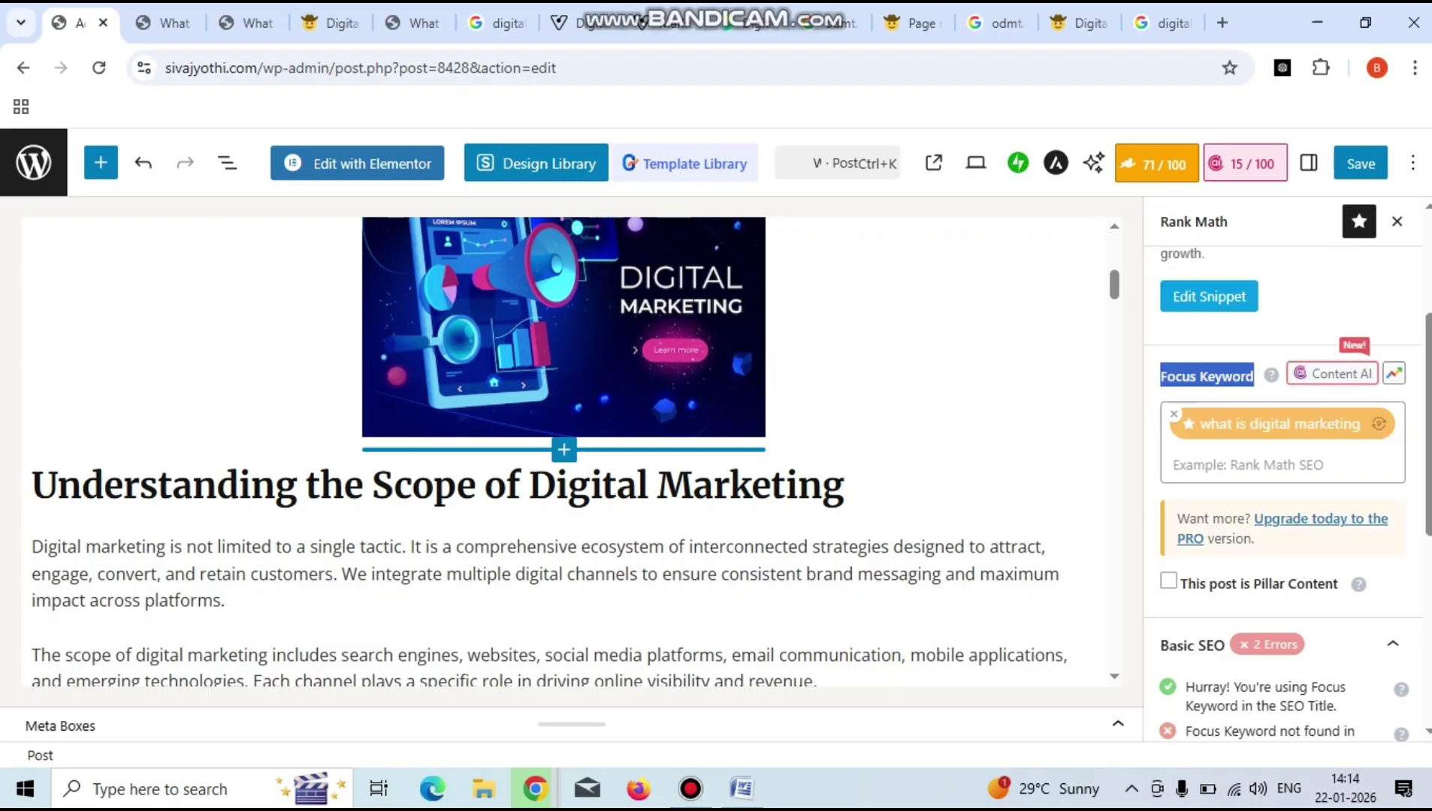
pyautogui.click(1209, 534)
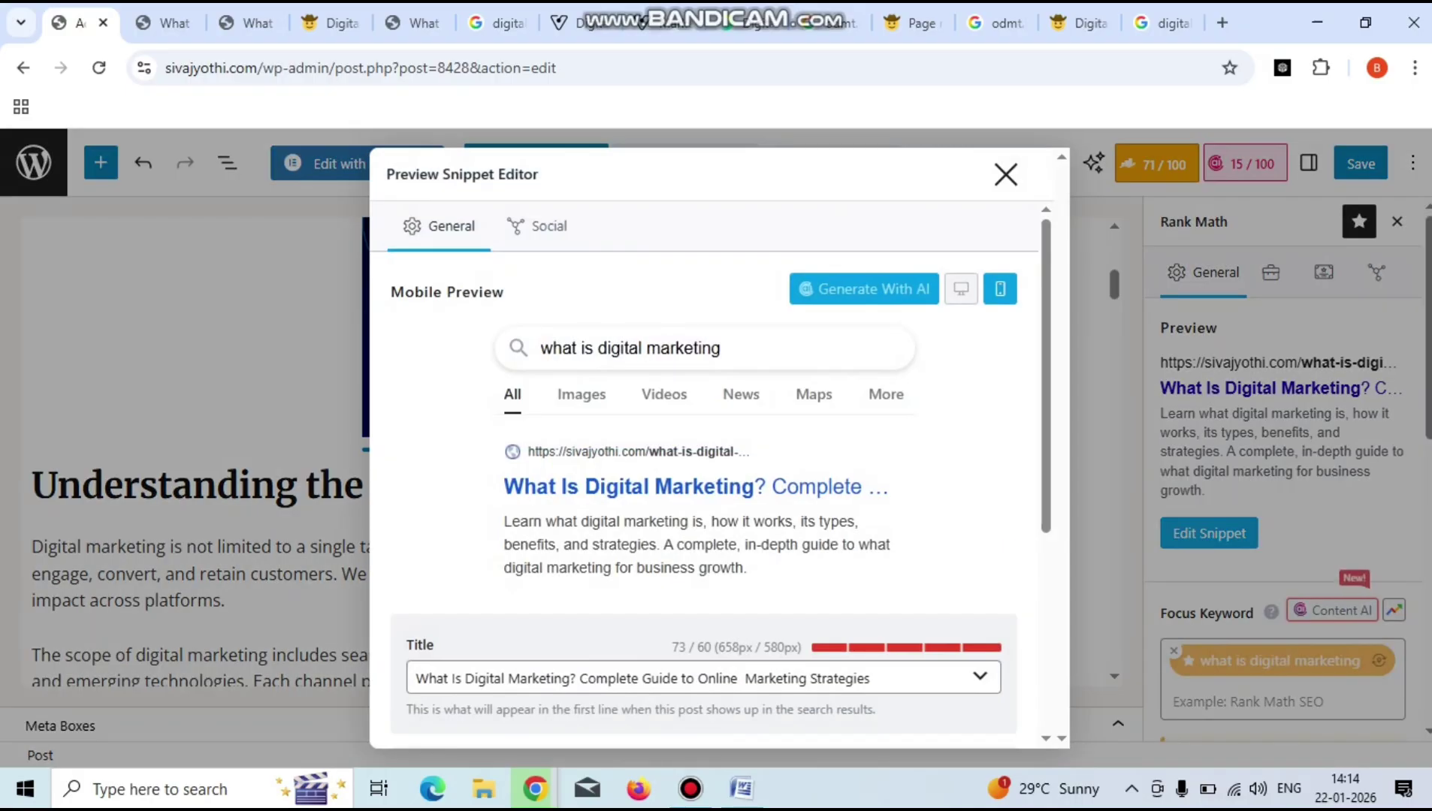
pyautogui.scroll(-5, 710, 473)
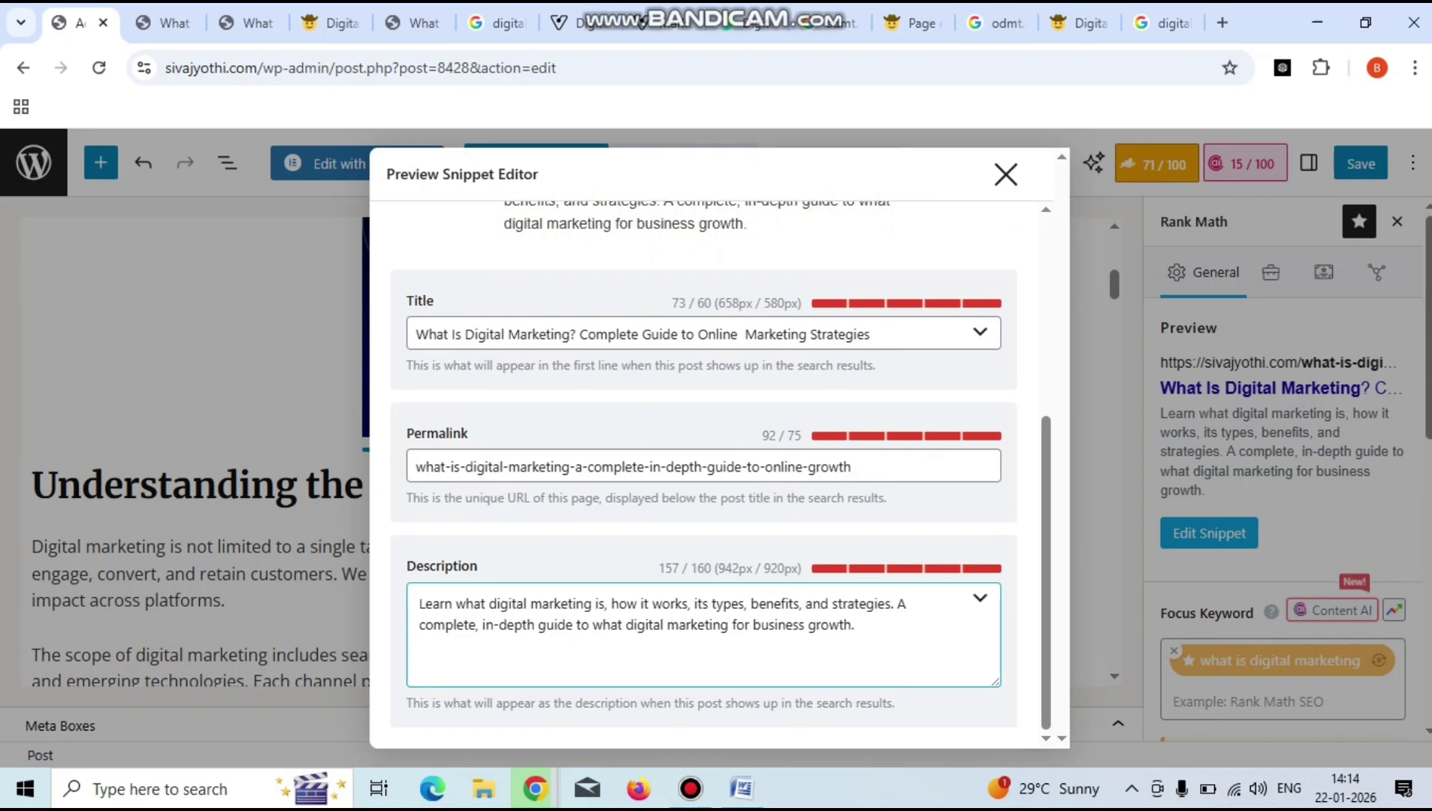
pyautogui.click(626, 625)
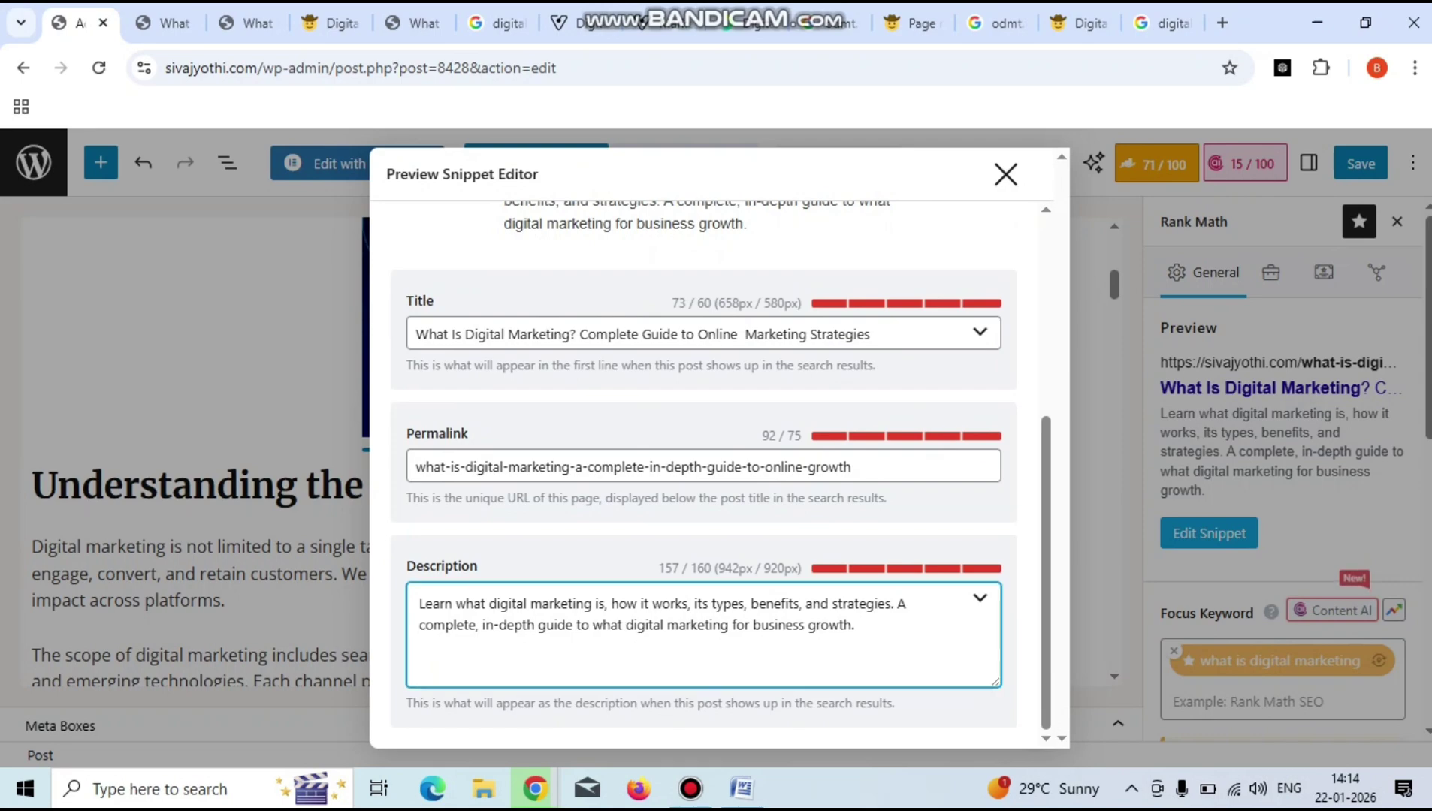
pyautogui.write('is')
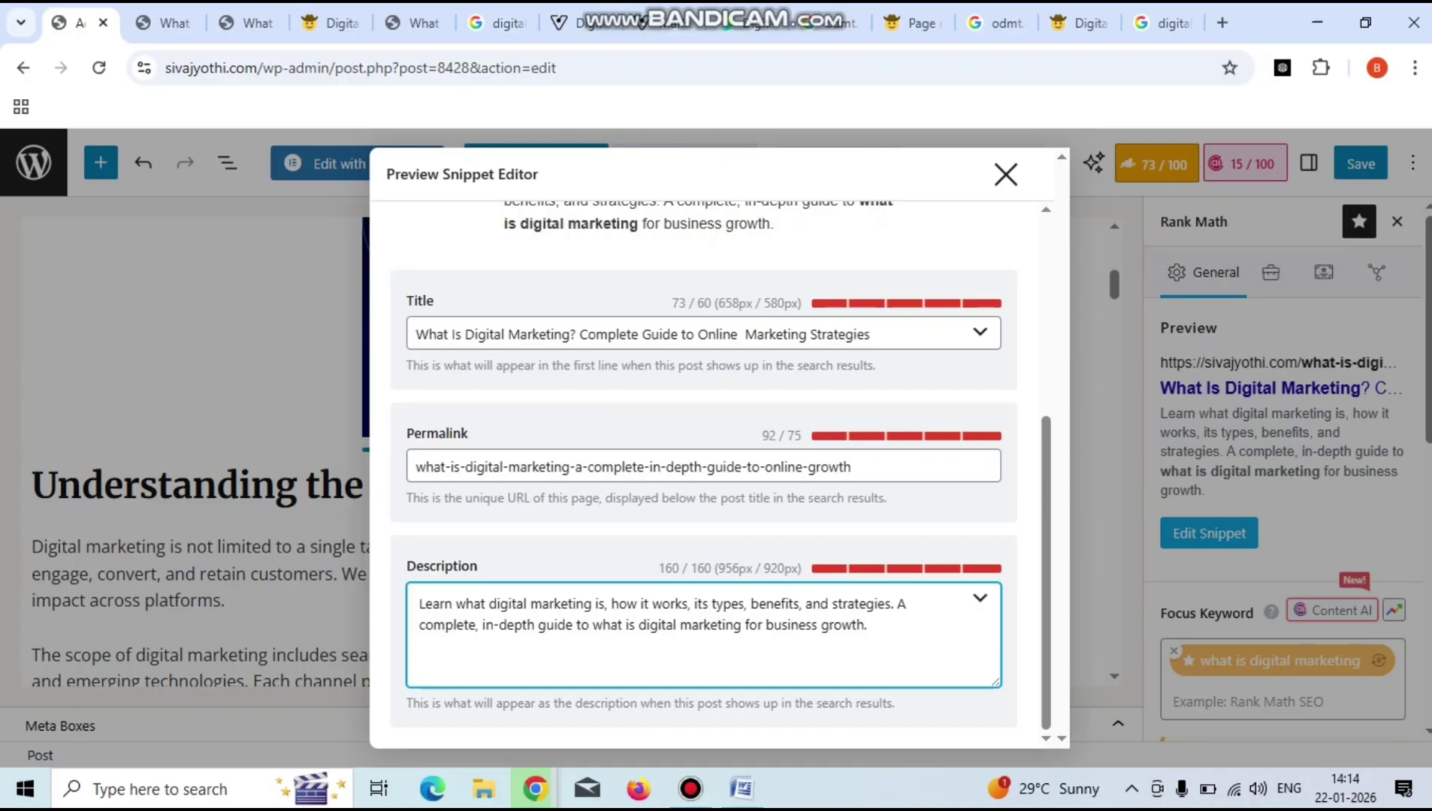
pyautogui.click(1005, 174)
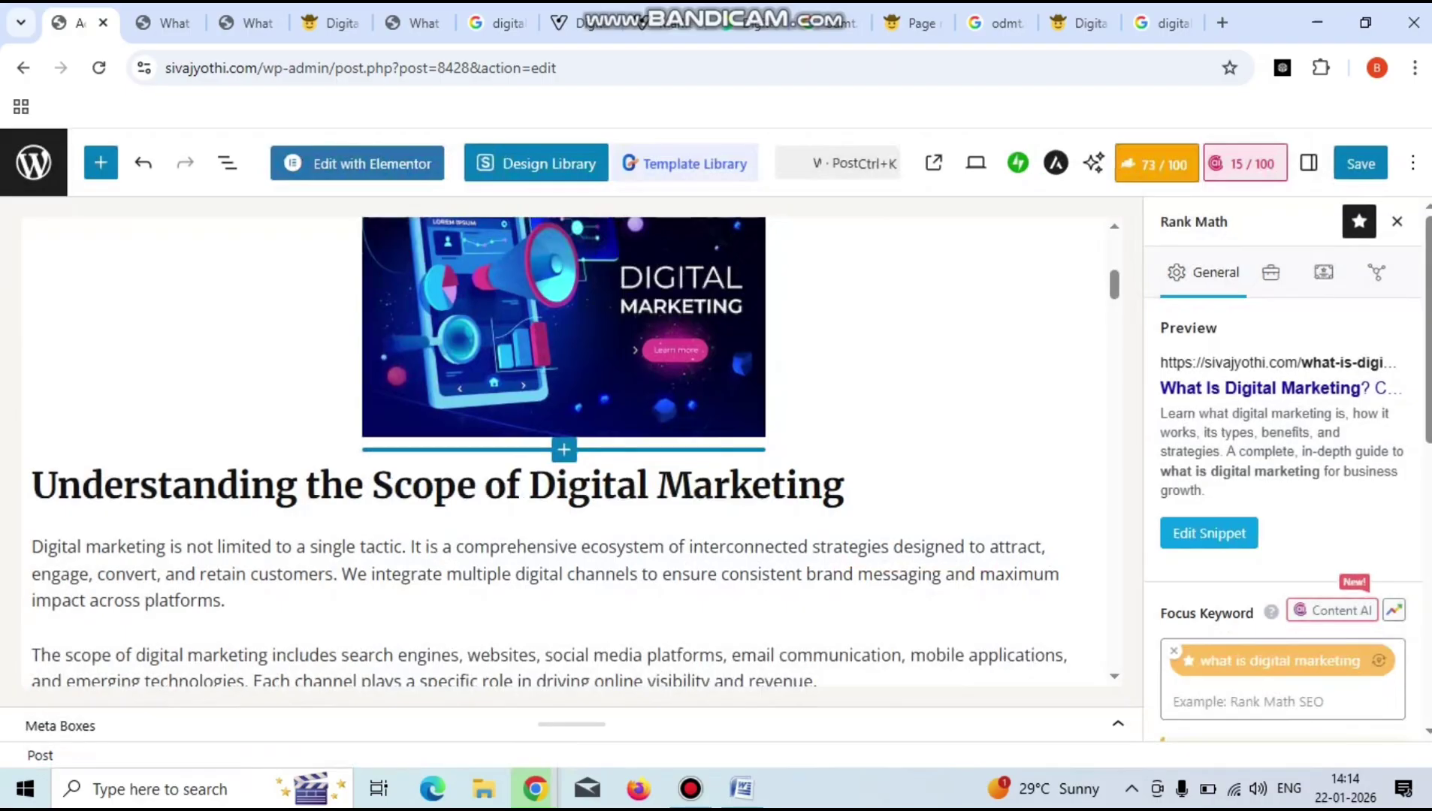
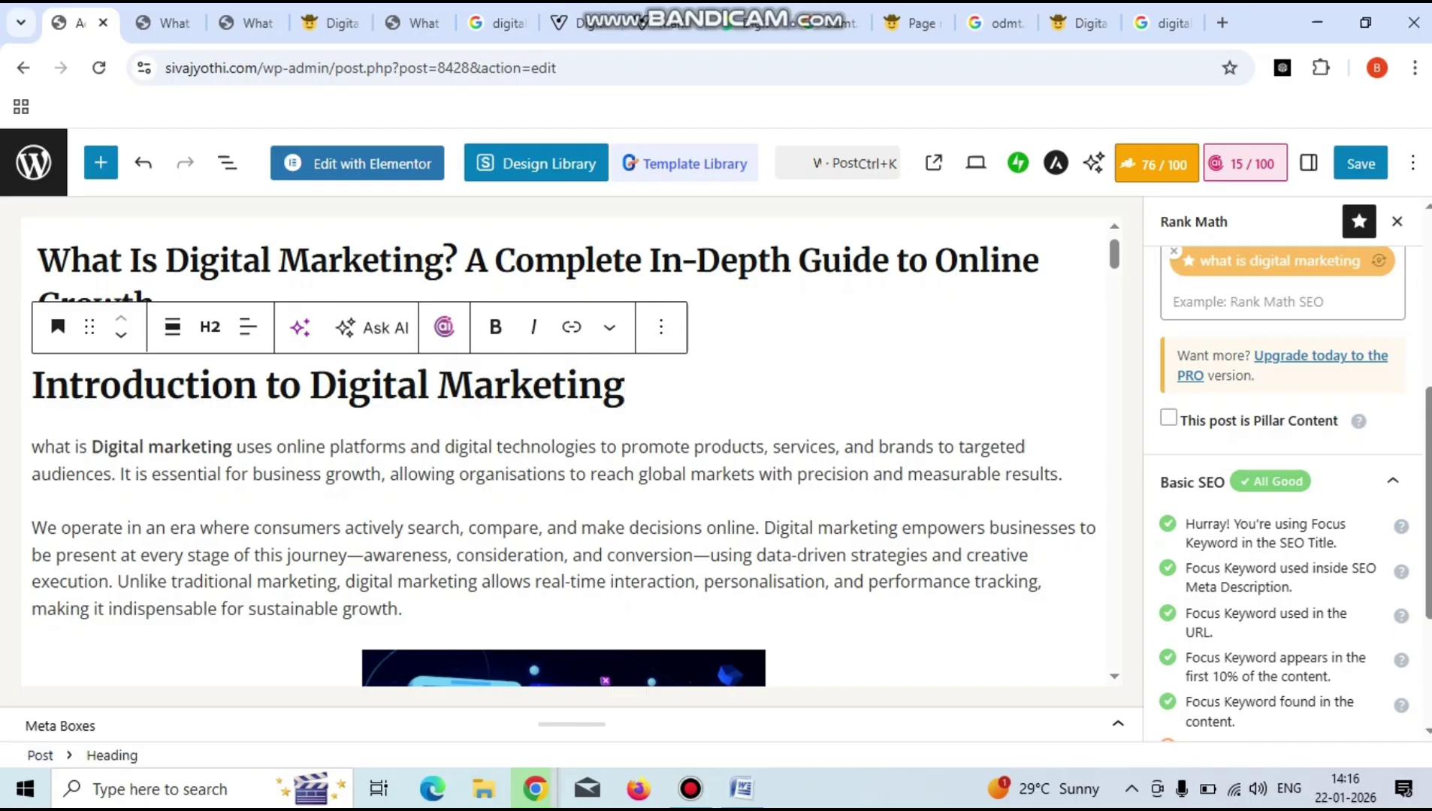
# Expand the Title Readability checks and examine them, reviewing the post between the Email Marketing benefits and the Analytics section.
pyautogui.scroll(-3, 1401, 526)
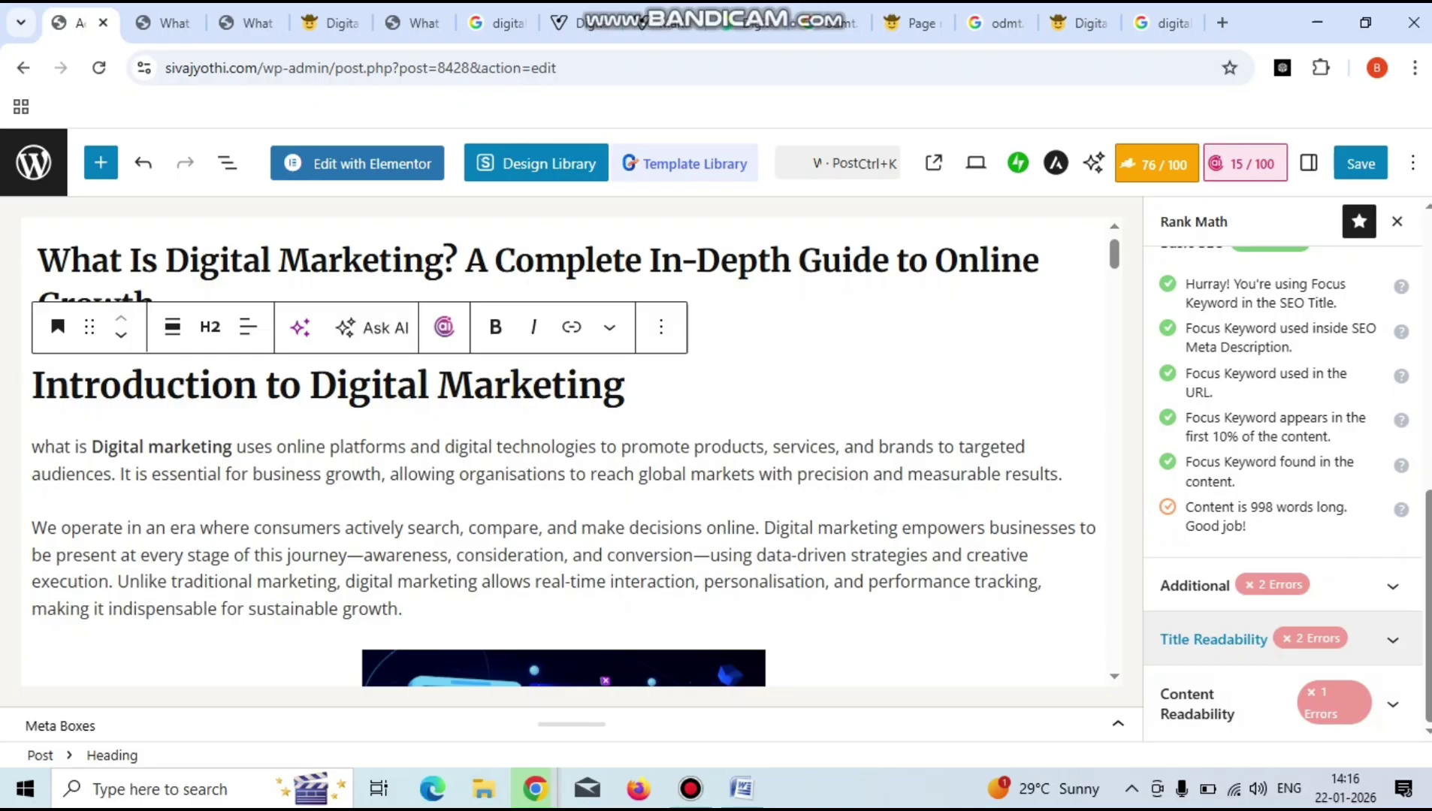
pyautogui.click(1392, 639)
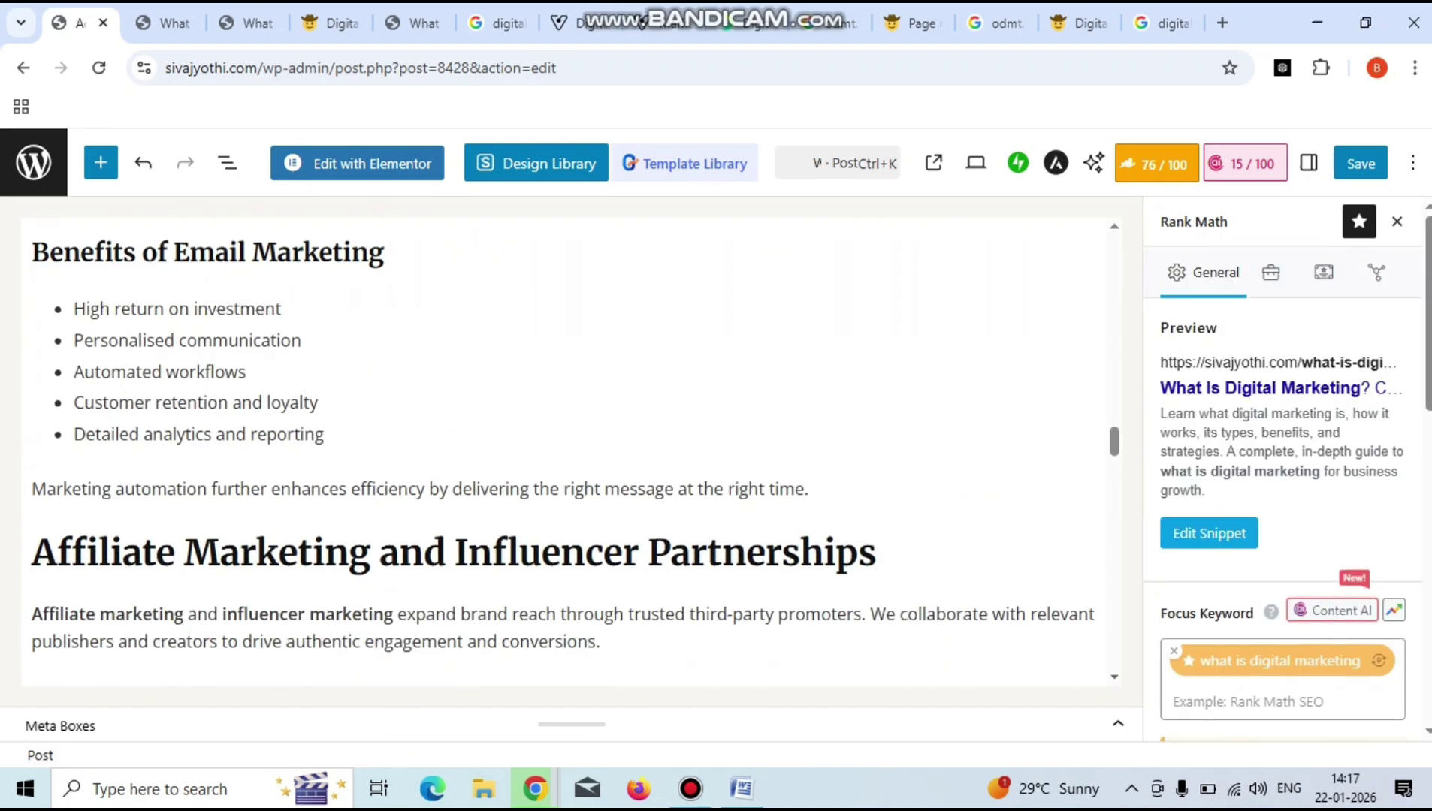
pyautogui.scroll(-5, 563, 450)
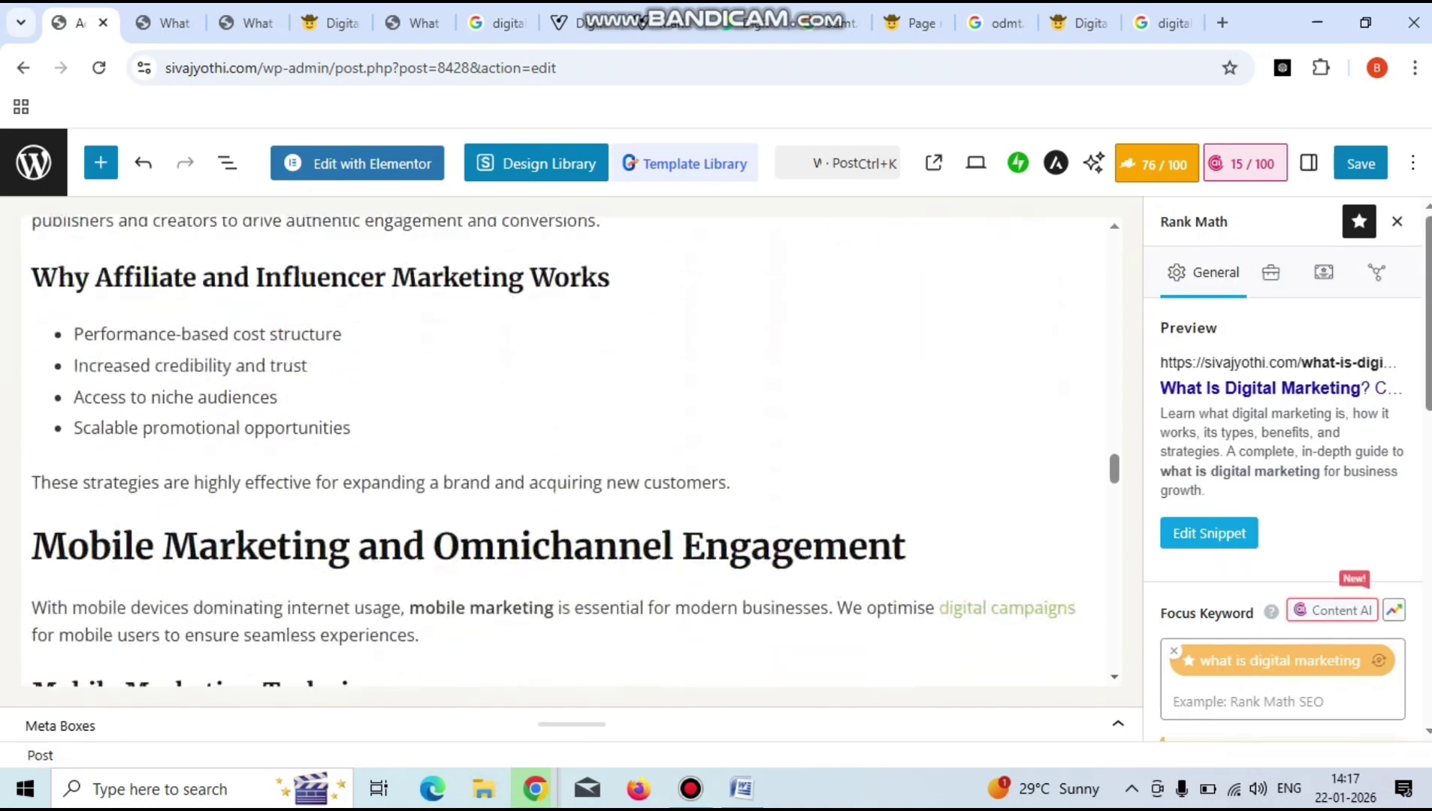
pyautogui.scroll(-12, 564, 450)
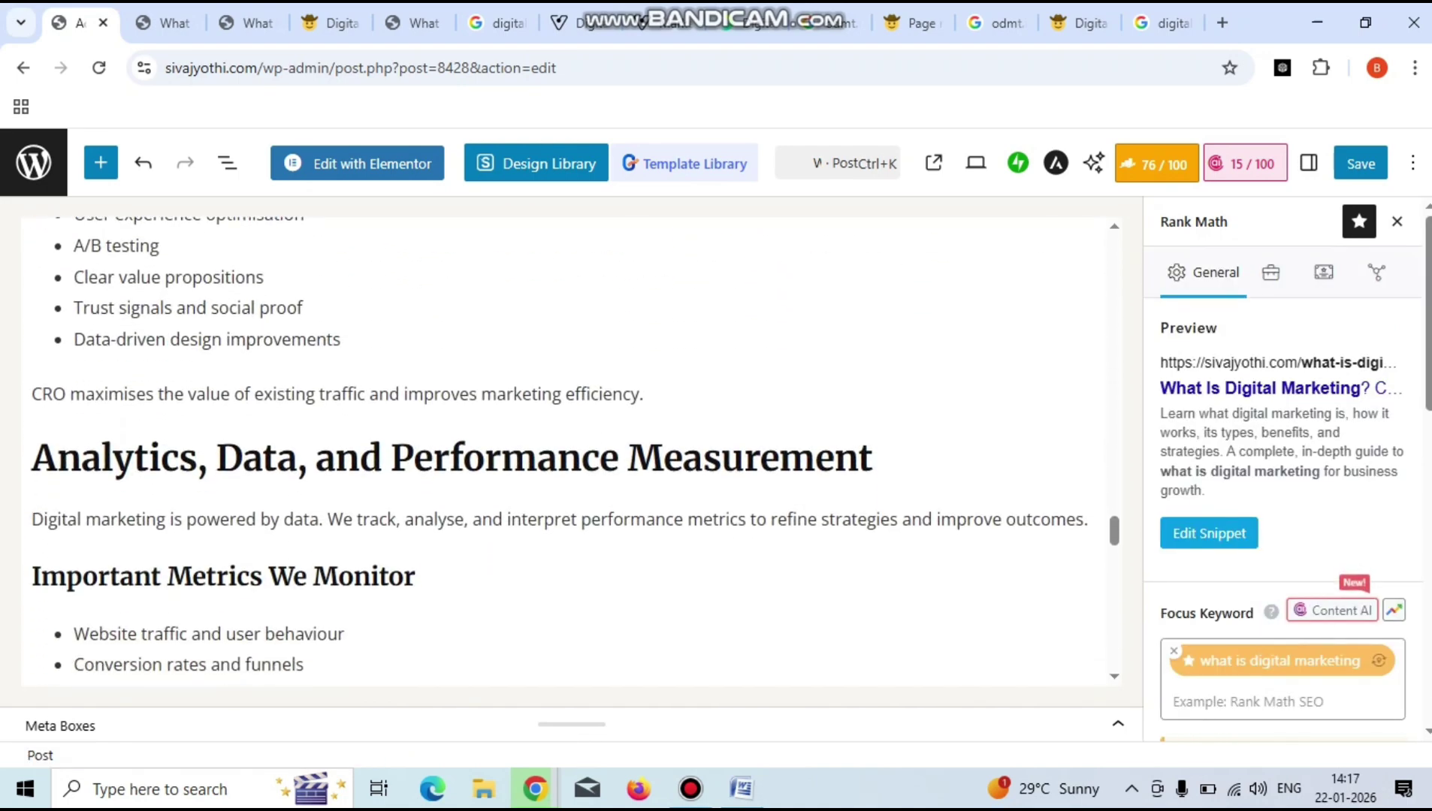
pyautogui.scroll(-10, 1283, 480)
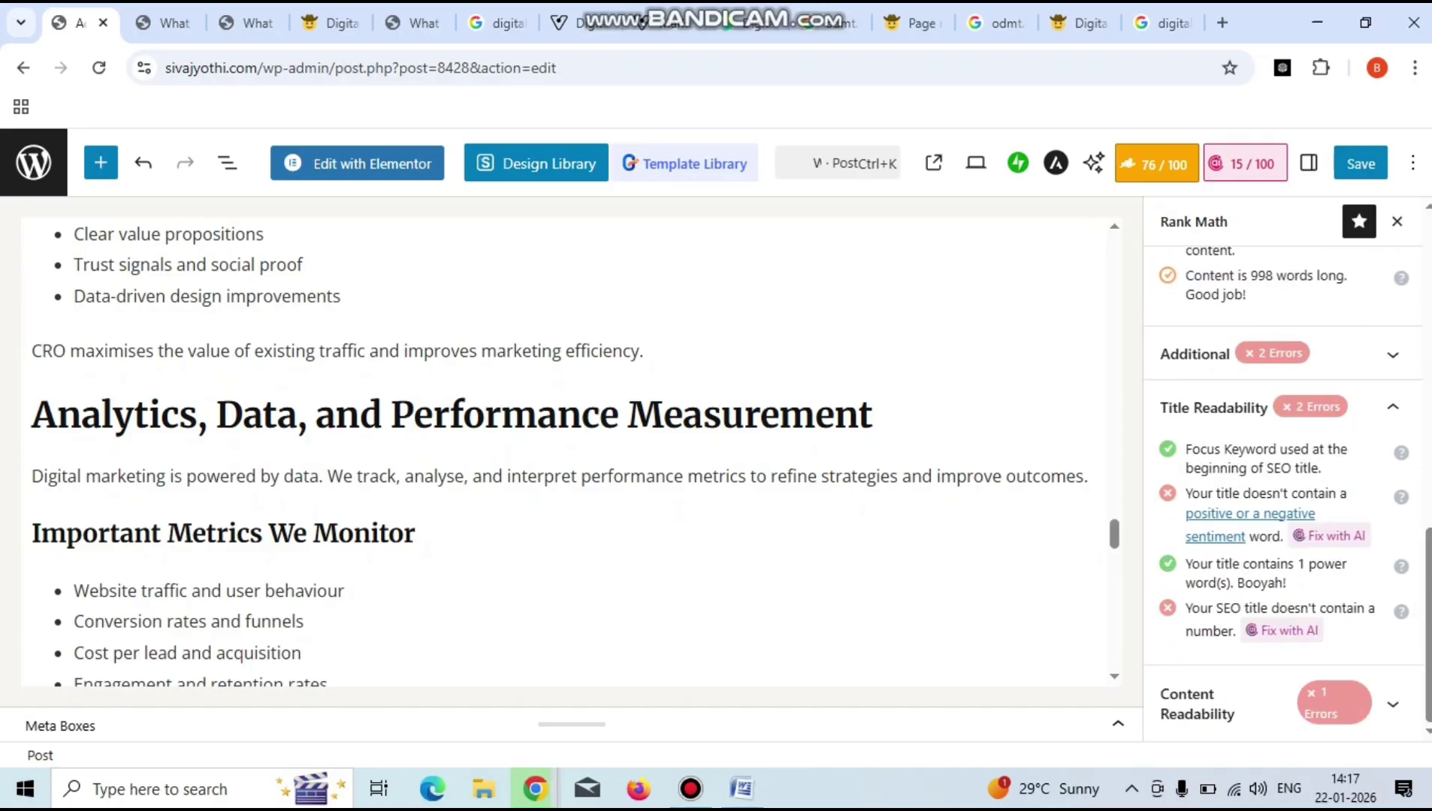
pyautogui.scroll(4, 563, 450)
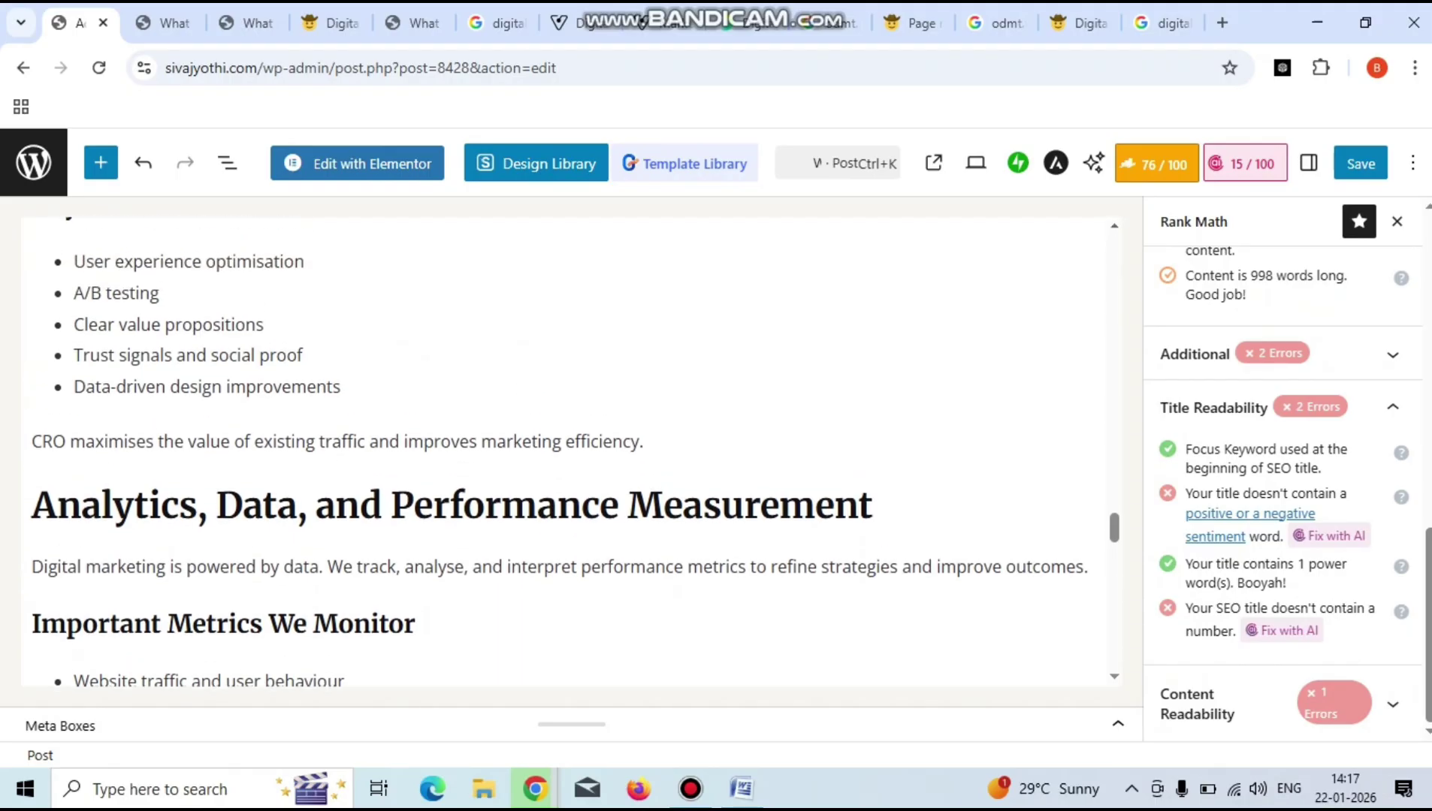
pyautogui.scroll(3, 564, 451)
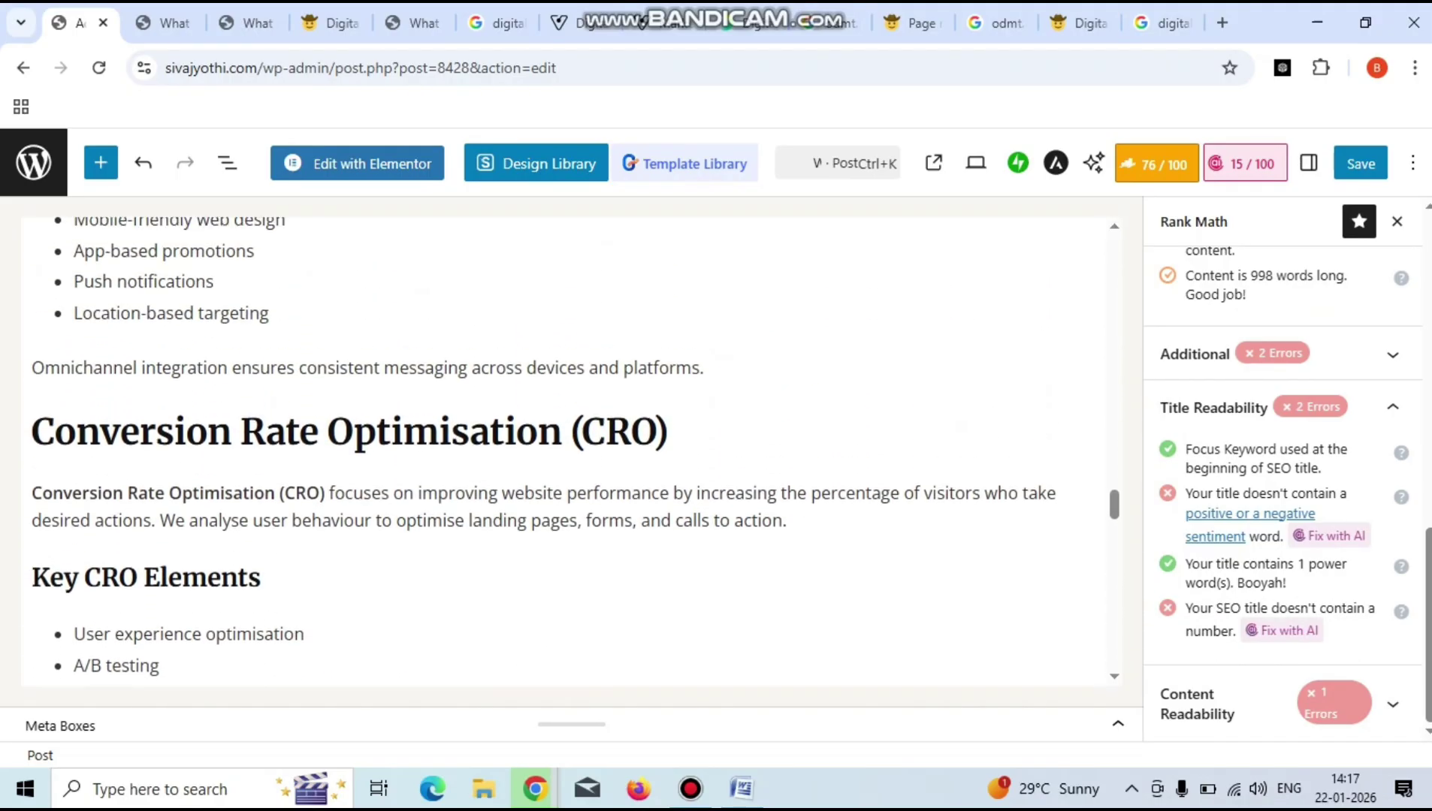
pyautogui.scroll(1, 563, 451)
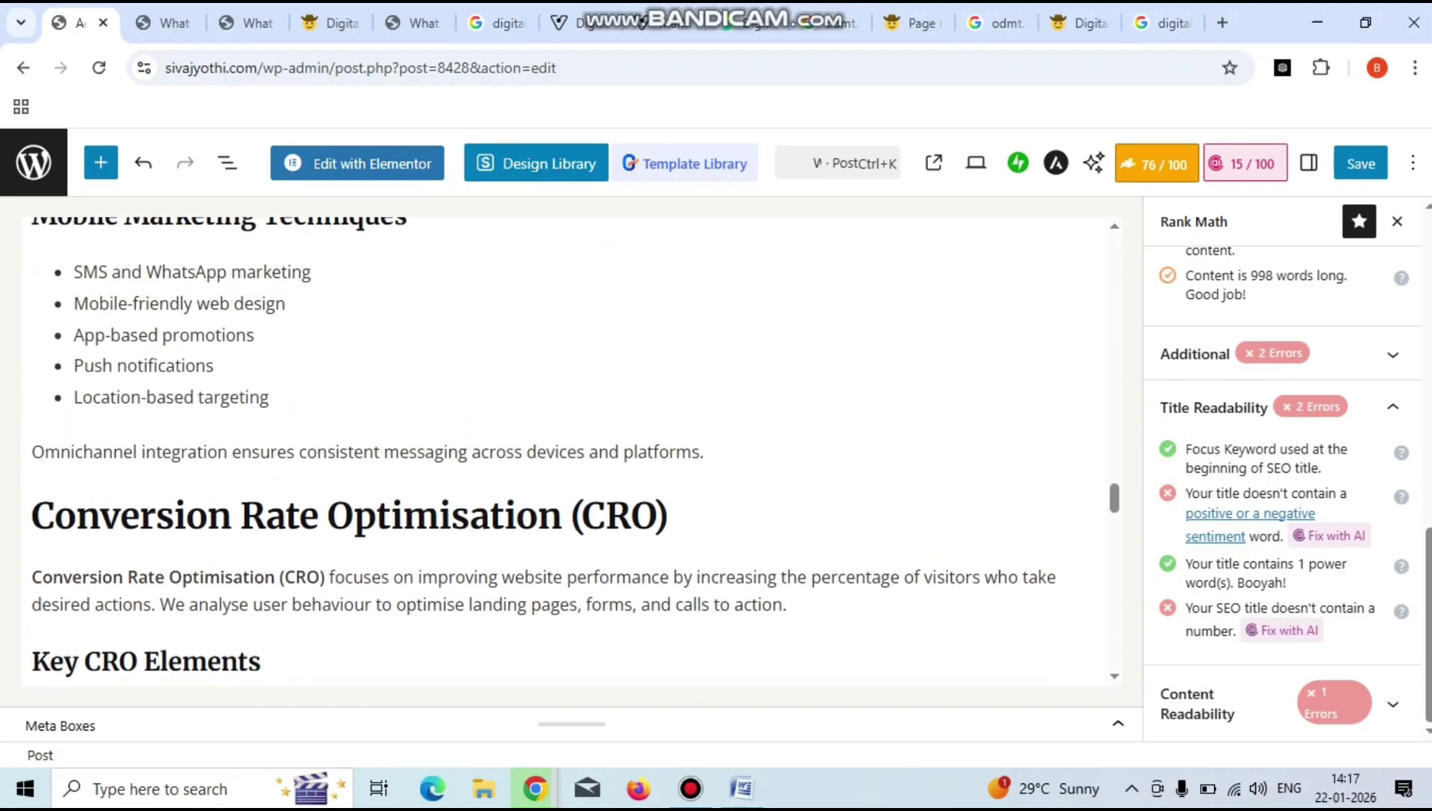
pyautogui.scroll(4, 563, 451)
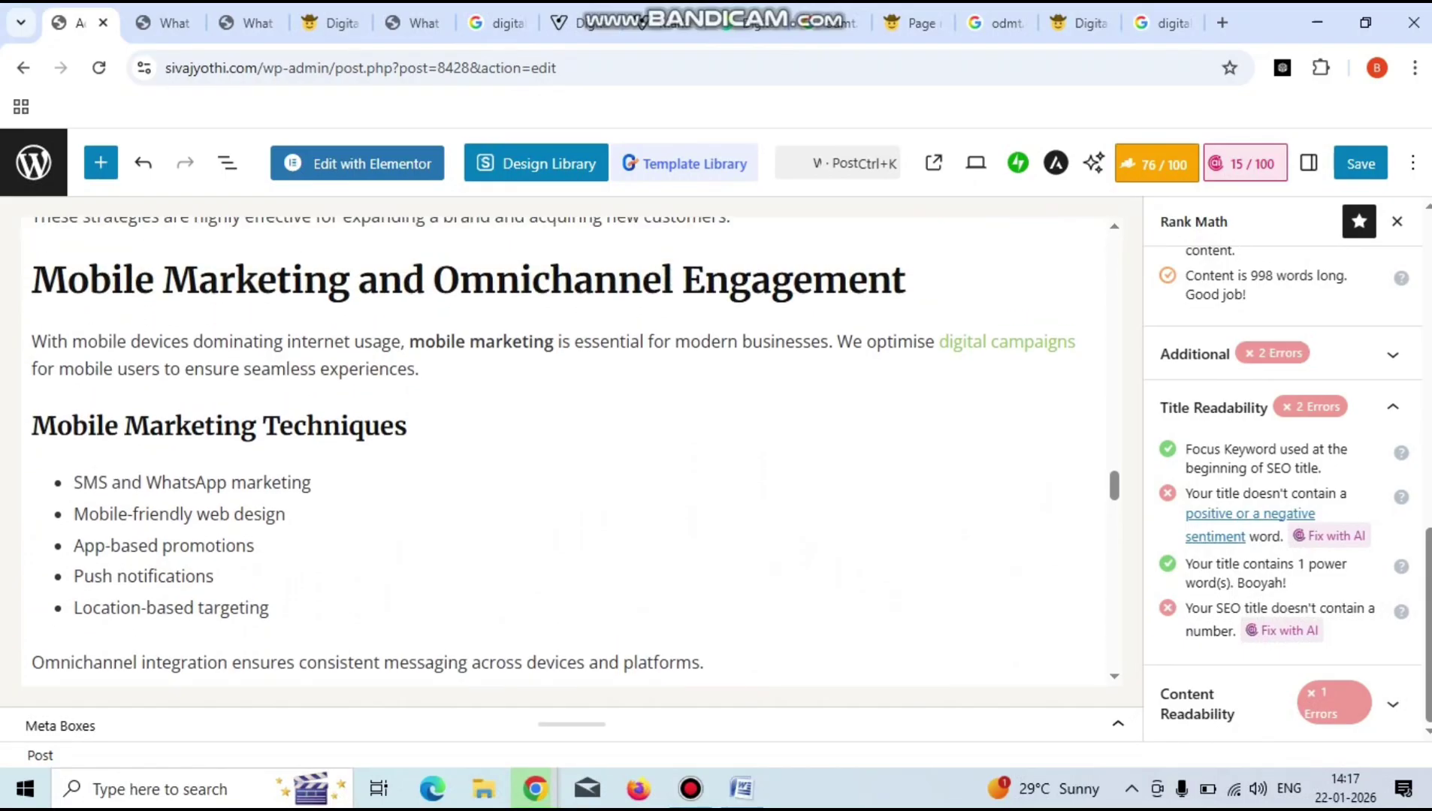
pyautogui.scroll(4, 564, 451)
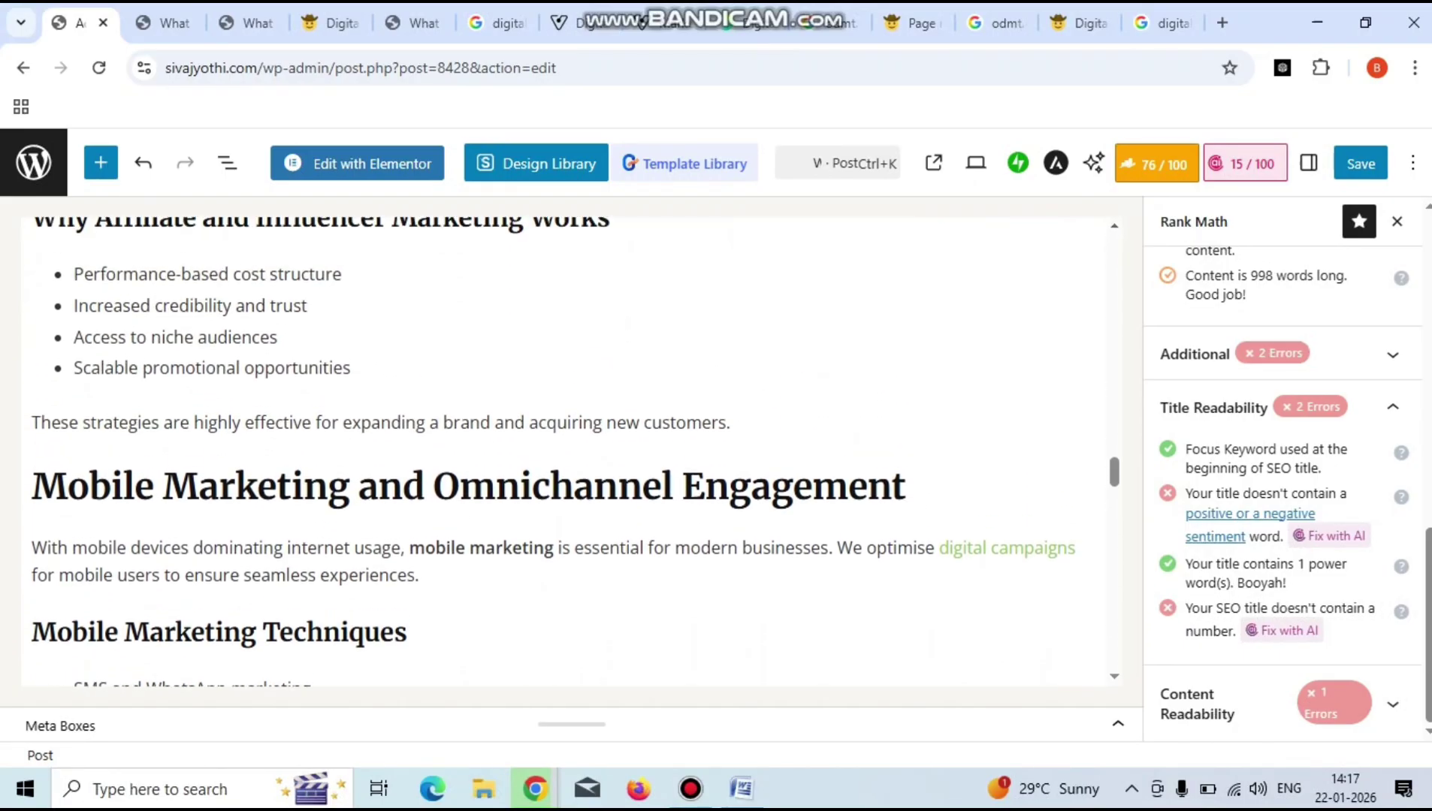
pyautogui.scroll(2, 563, 450)
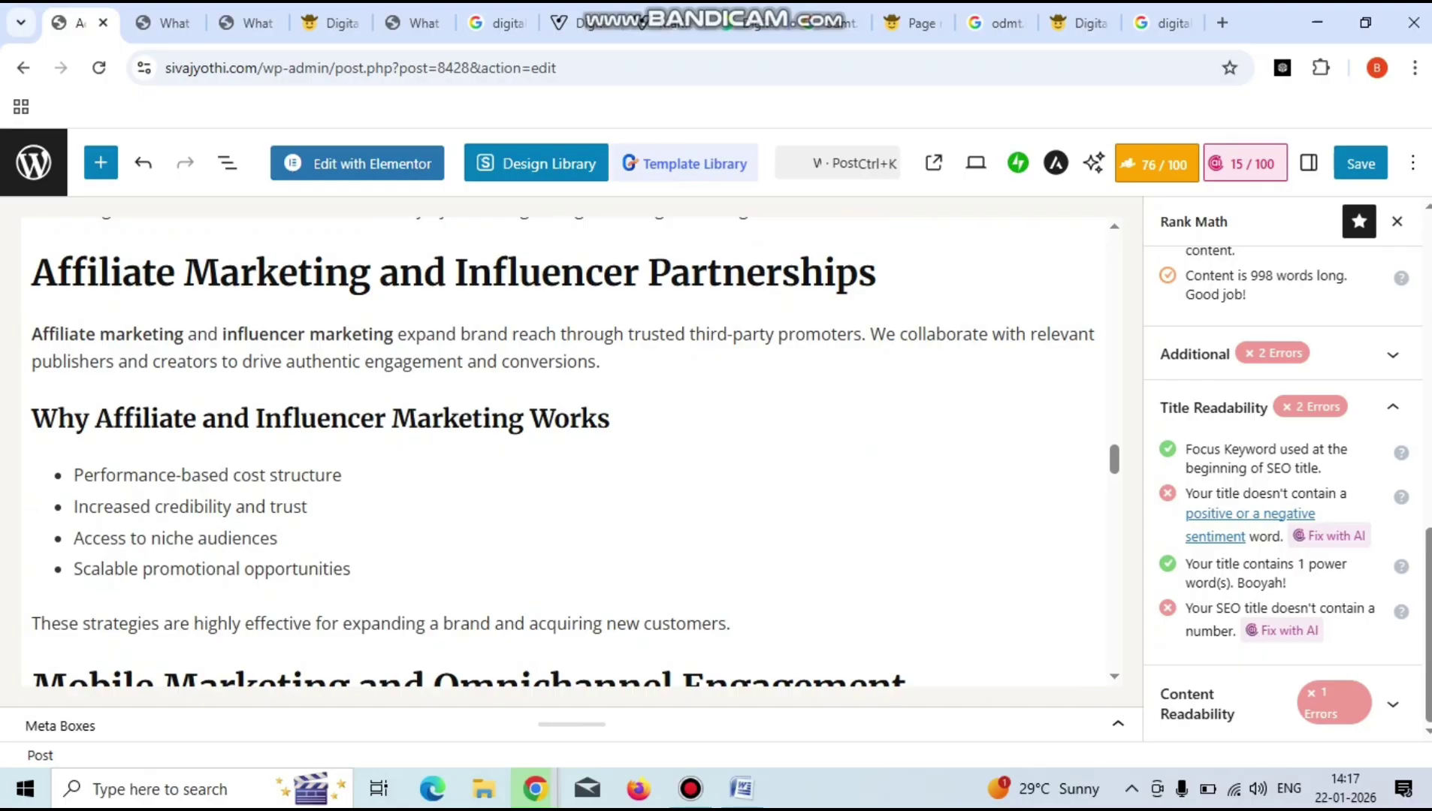
pyautogui.scroll(-8, 563, 451)
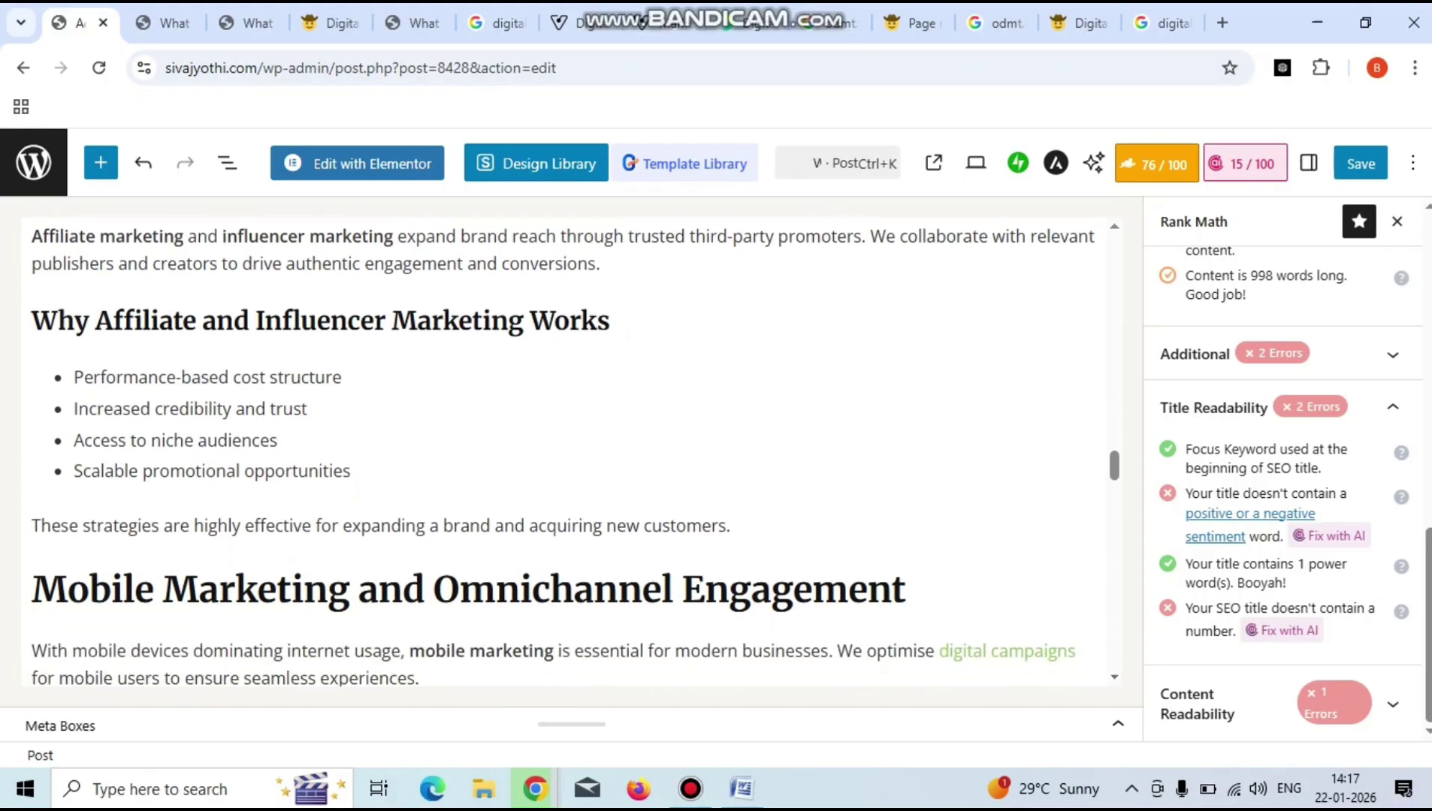
# Review the post from the Conversion Rate Optimisation section back up to Social Media Marketing, and place the cursor in the Core Social Media Strategies heading.
pyautogui.scroll(-4, 563, 451)
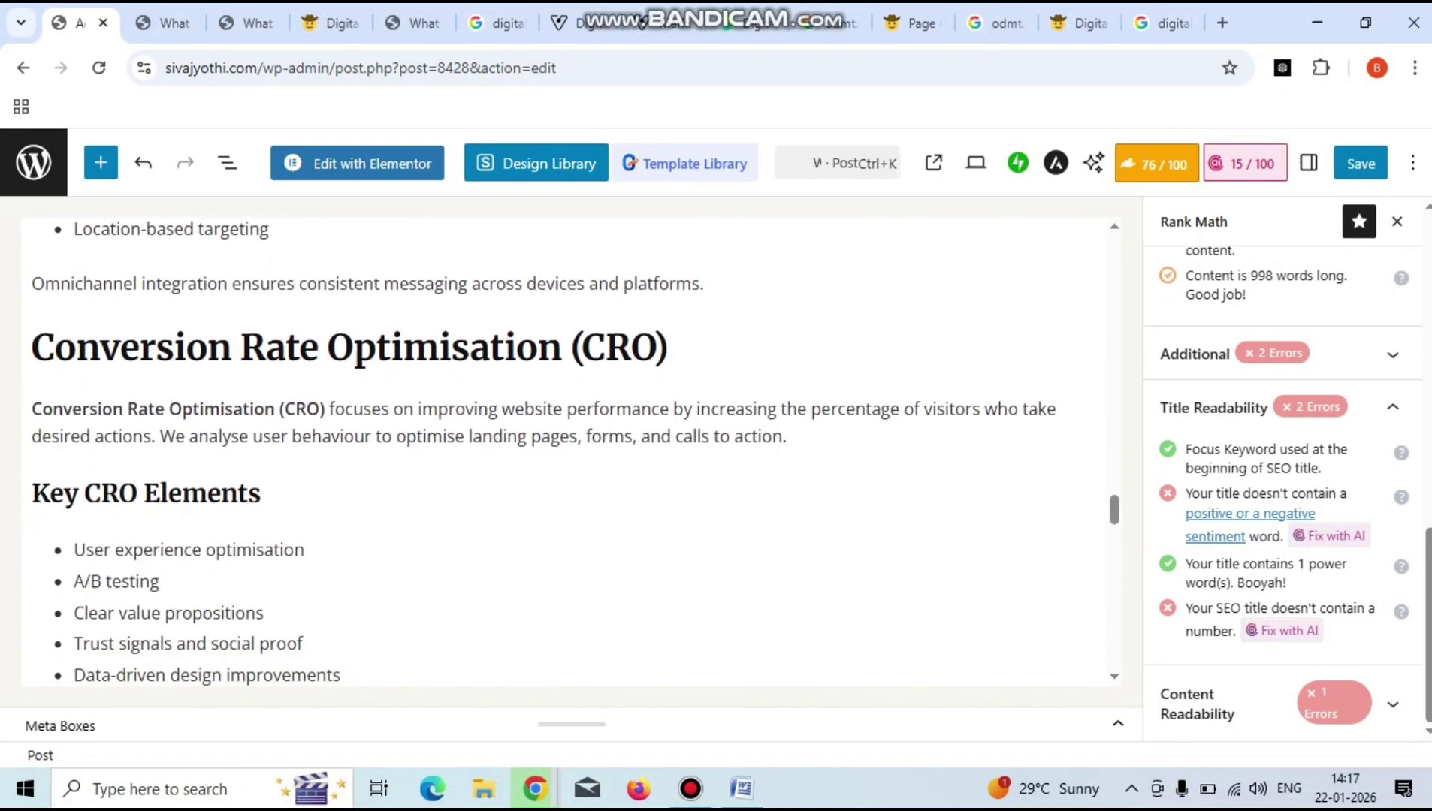
pyautogui.hotkey('ctrl', 'a')
pyautogui.press('Escape')
pyautogui.scroll(5, 544, 450)
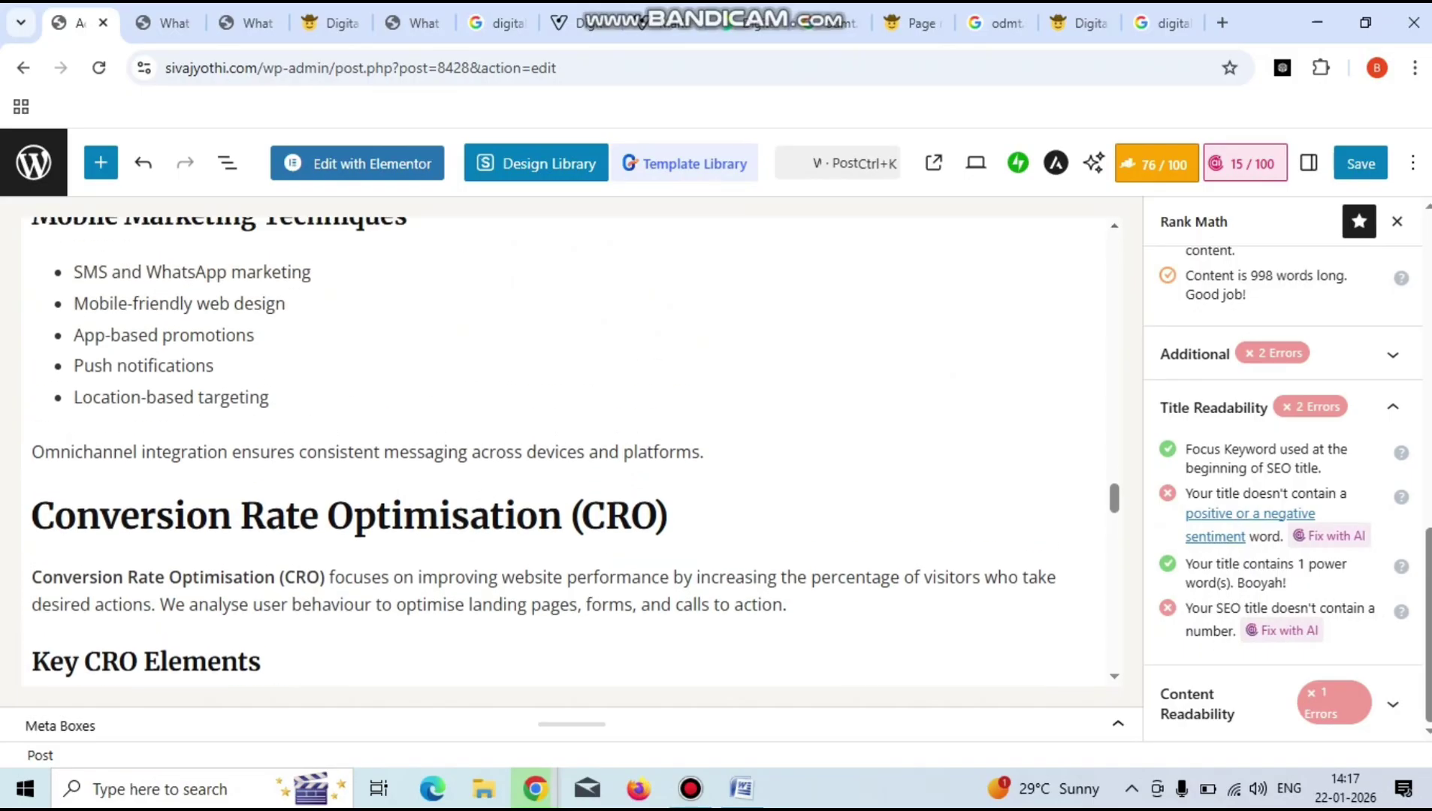
pyautogui.scroll(1, 544, 451)
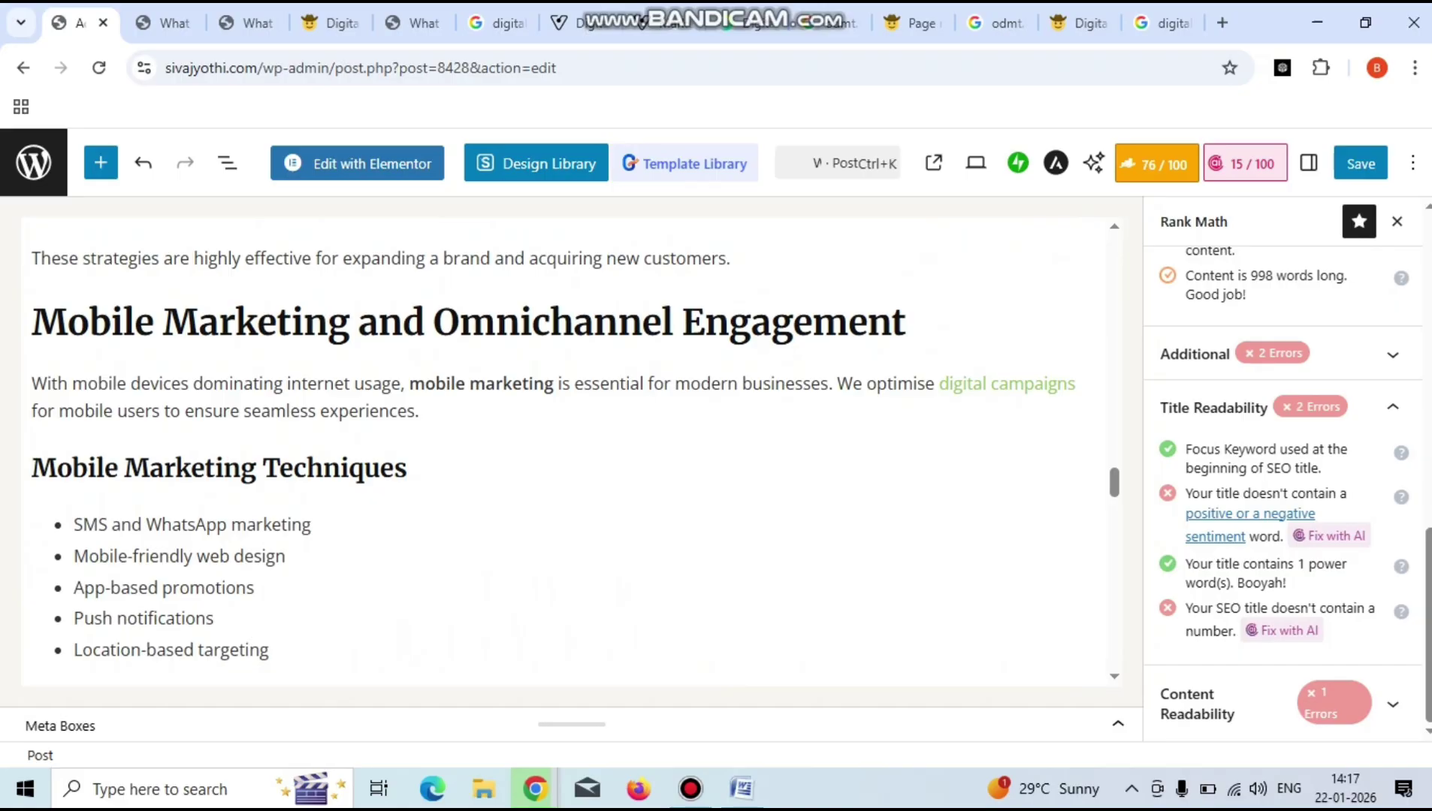
pyautogui.scroll(8, 544, 451)
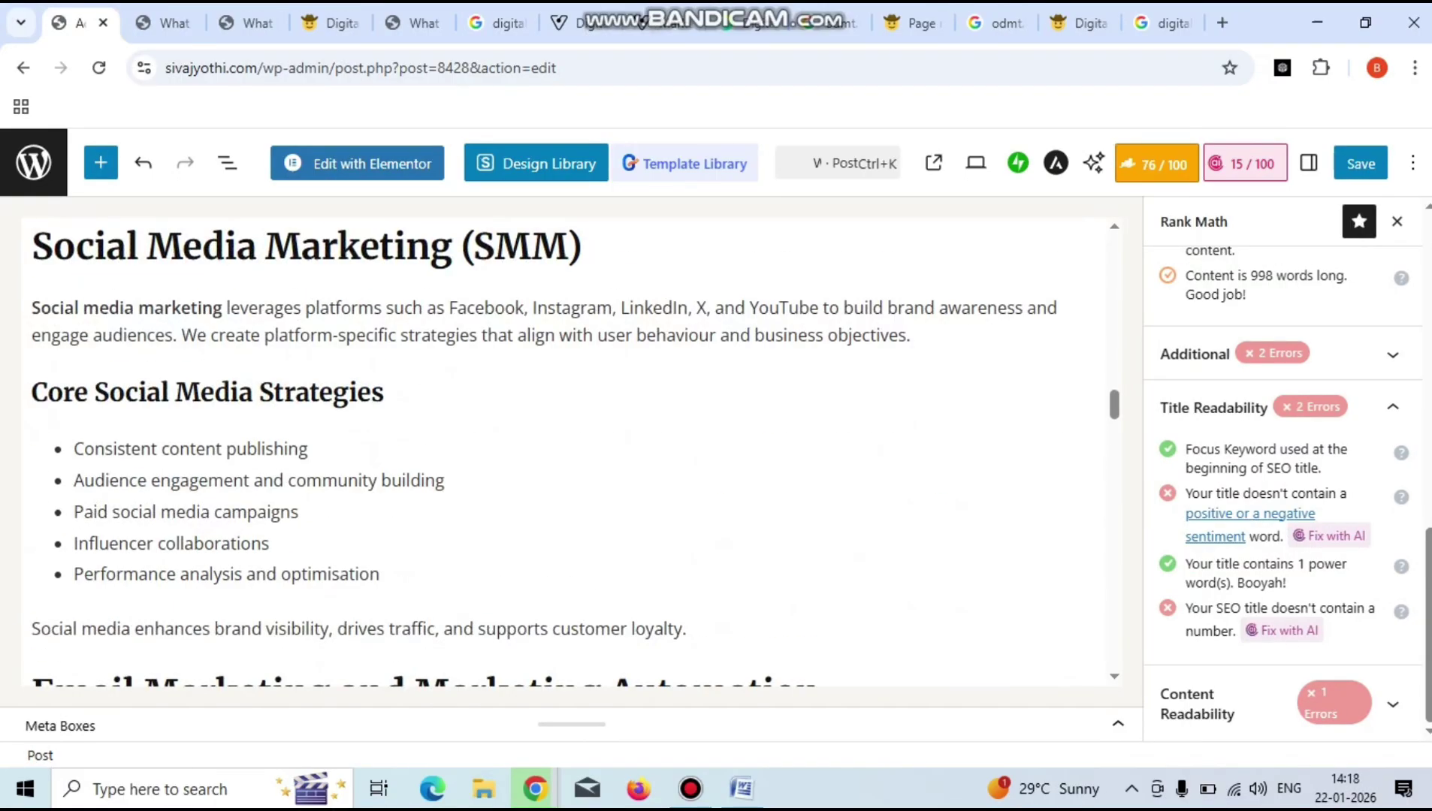
pyautogui.scroll(2, 571, 451)
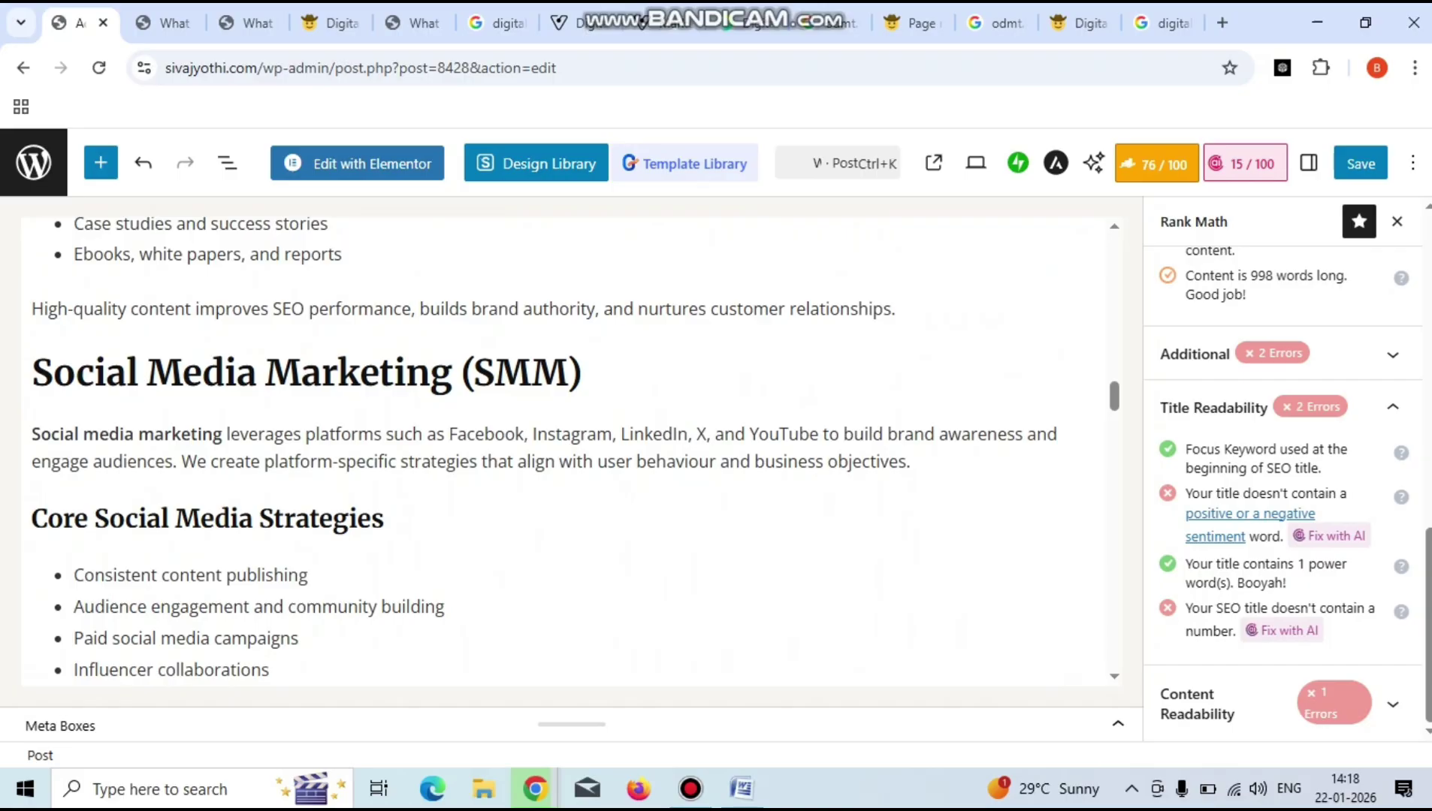
pyautogui.click(226, 665)
pyautogui.click(384, 489)
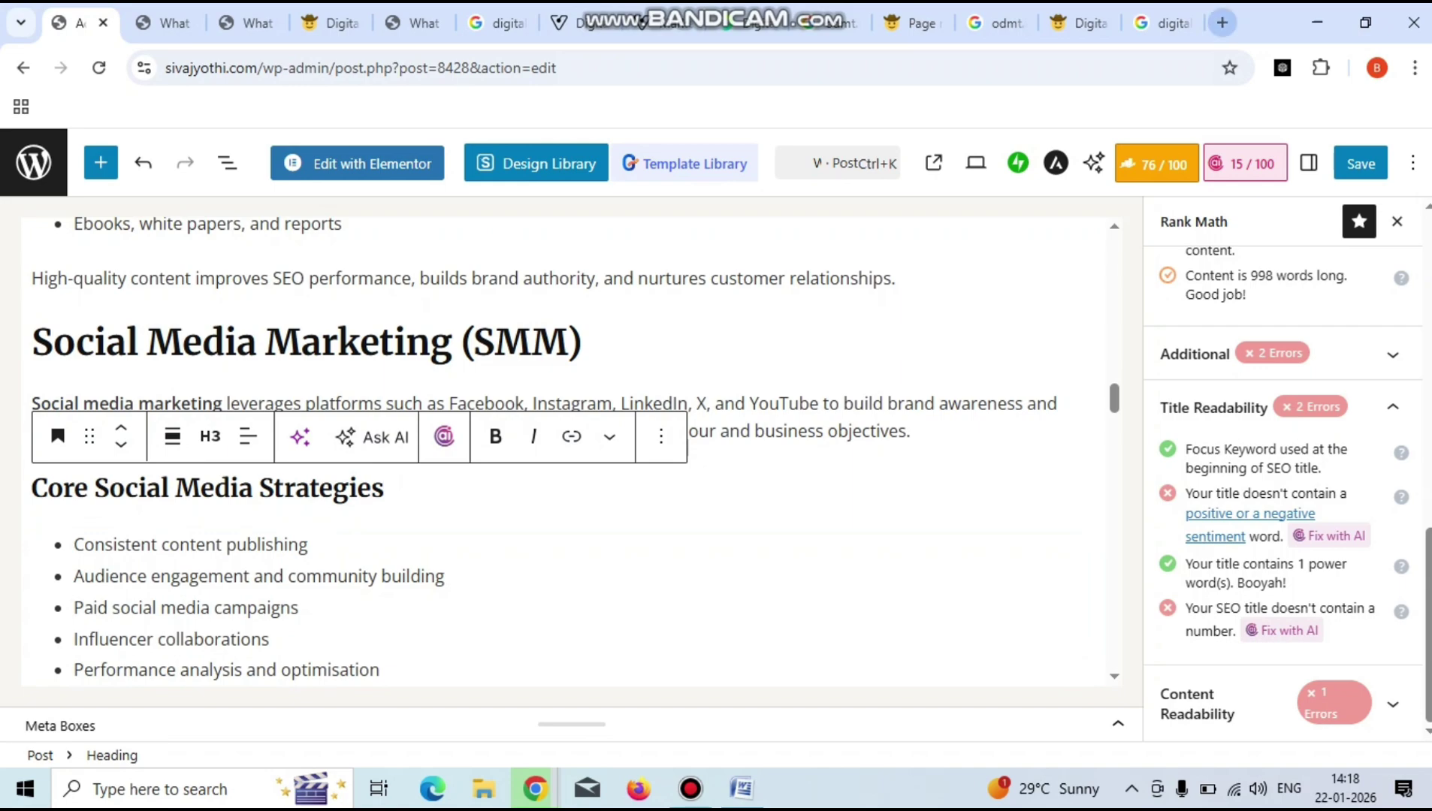
# Search Google for "social media marketing images" in a new browser tab.
pyautogui.click(1222, 23)
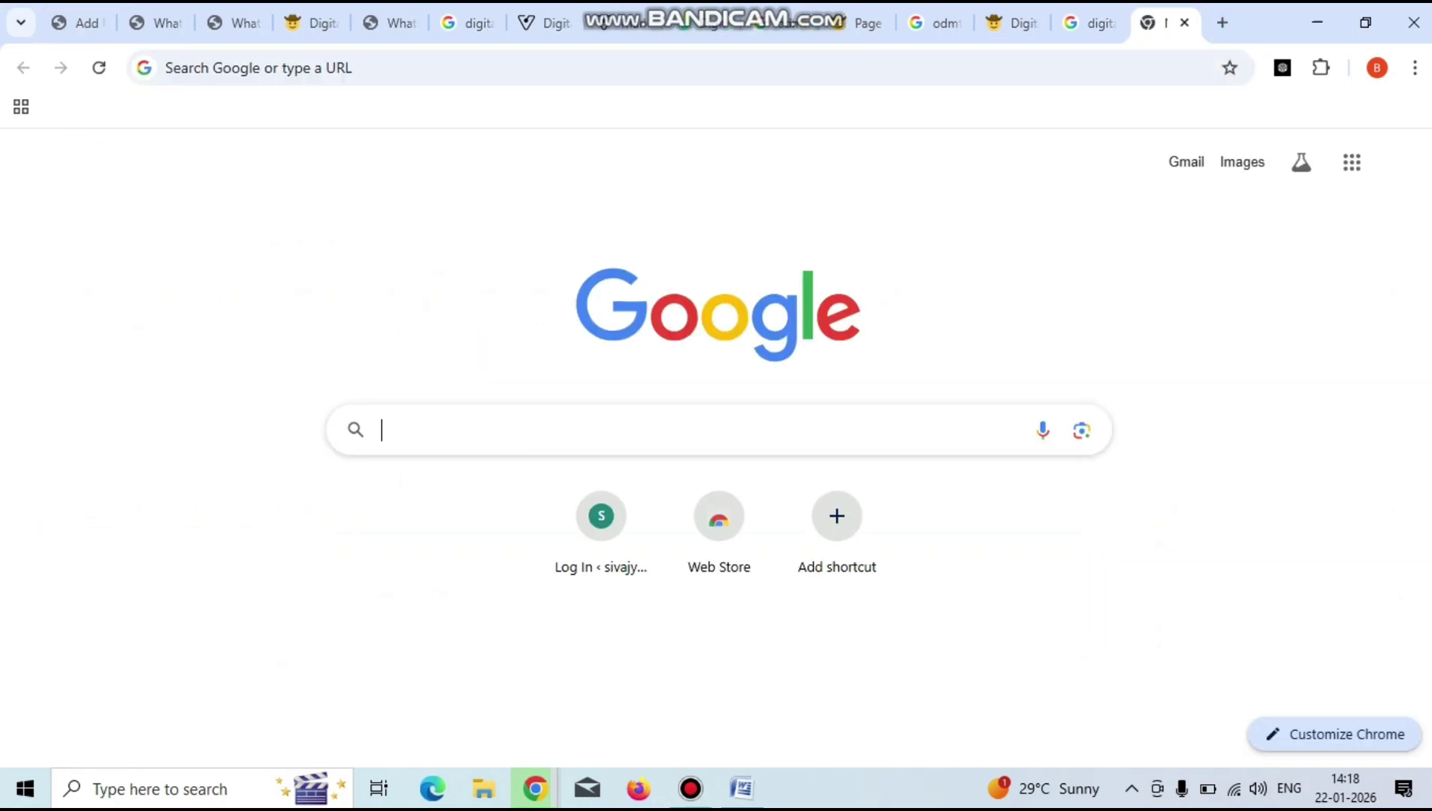
pyautogui.write('socia')
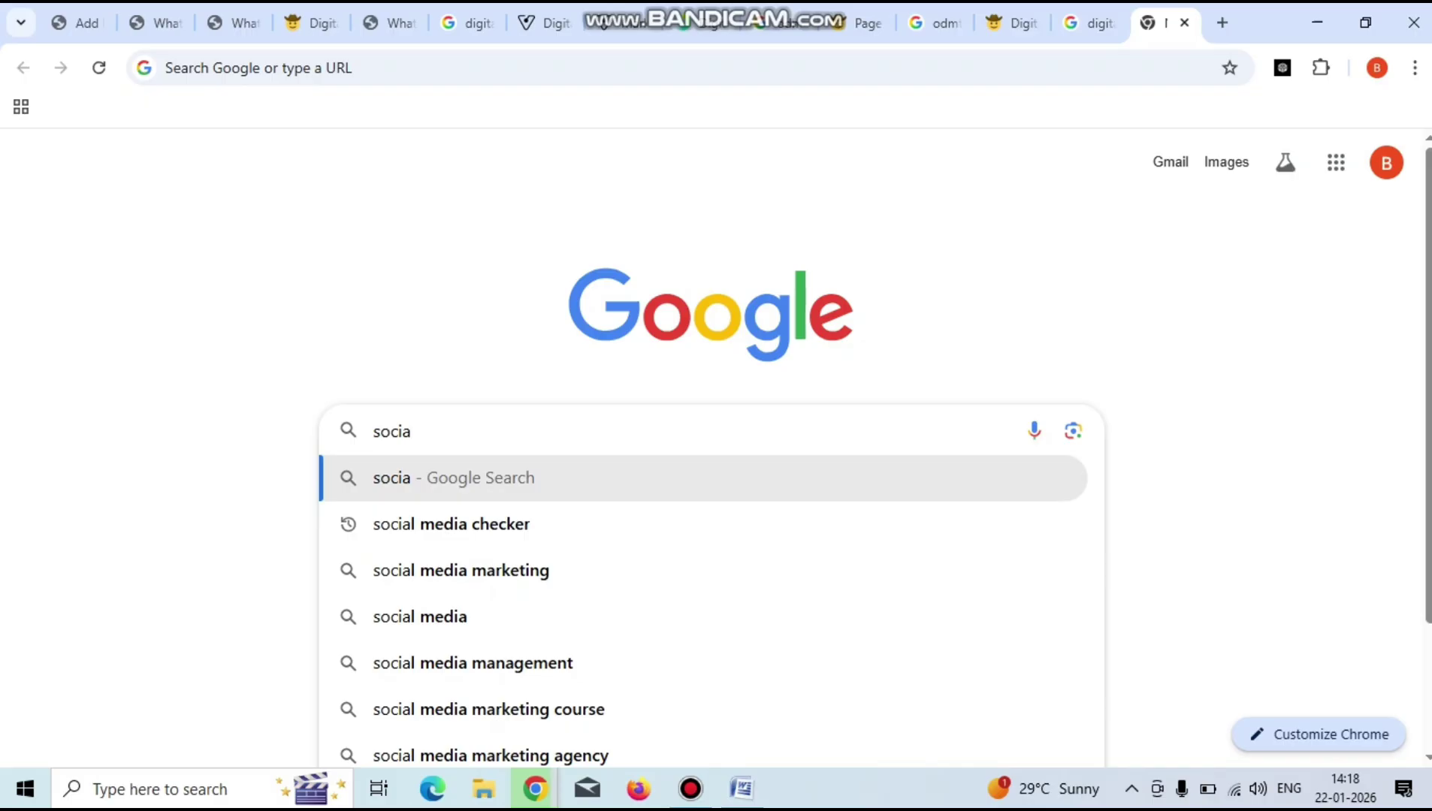
pyautogui.write('l')
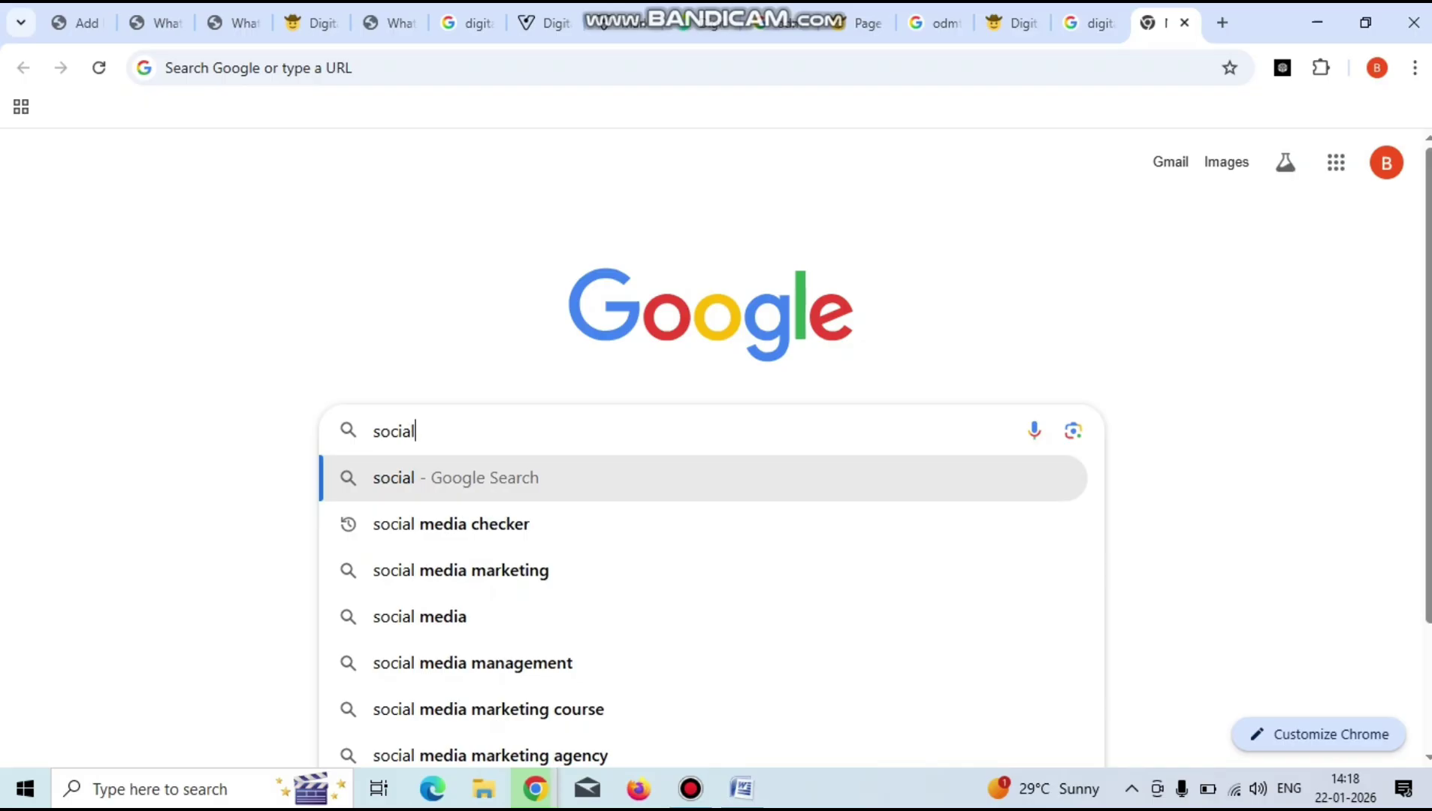
pyautogui.write(' media')
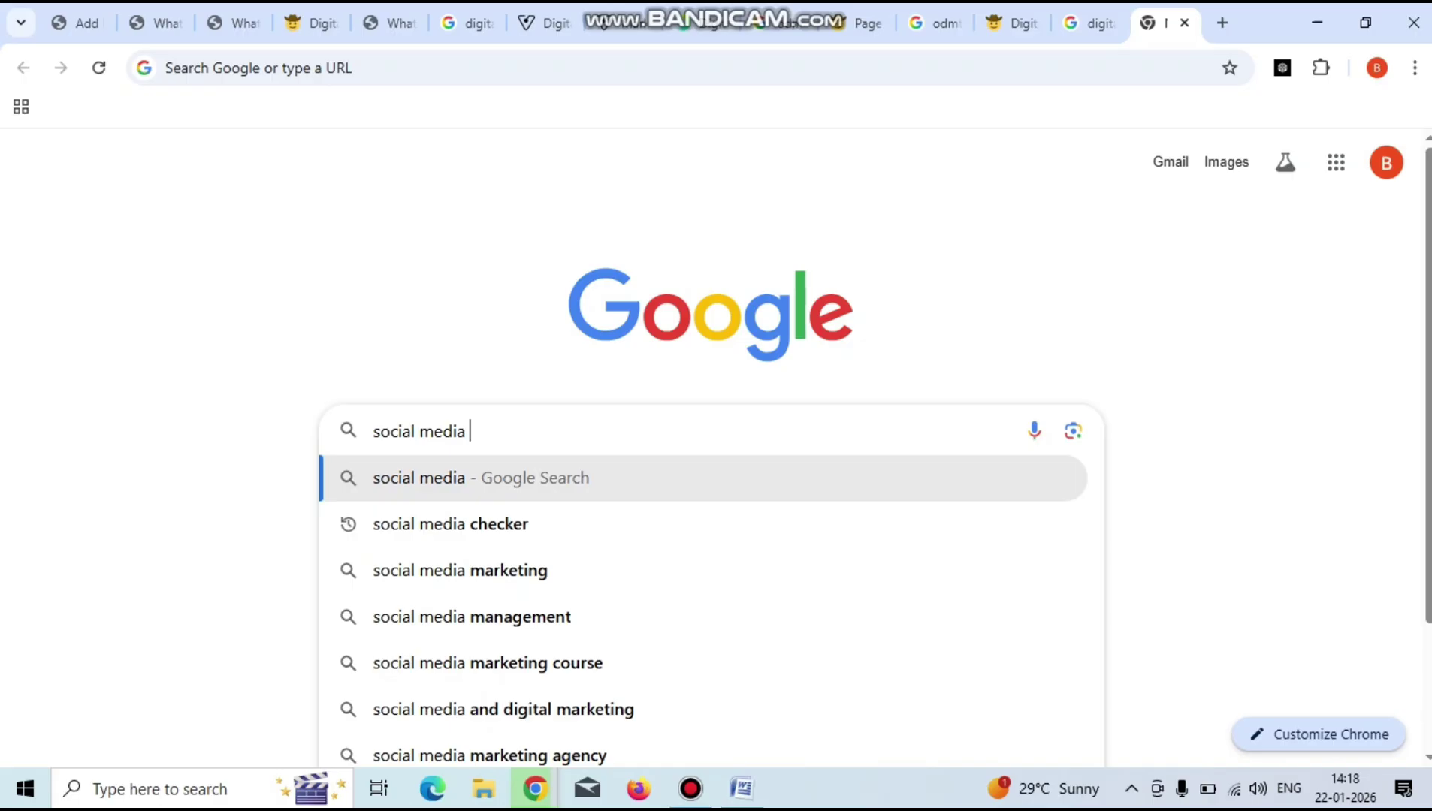
pyautogui.write(' market')
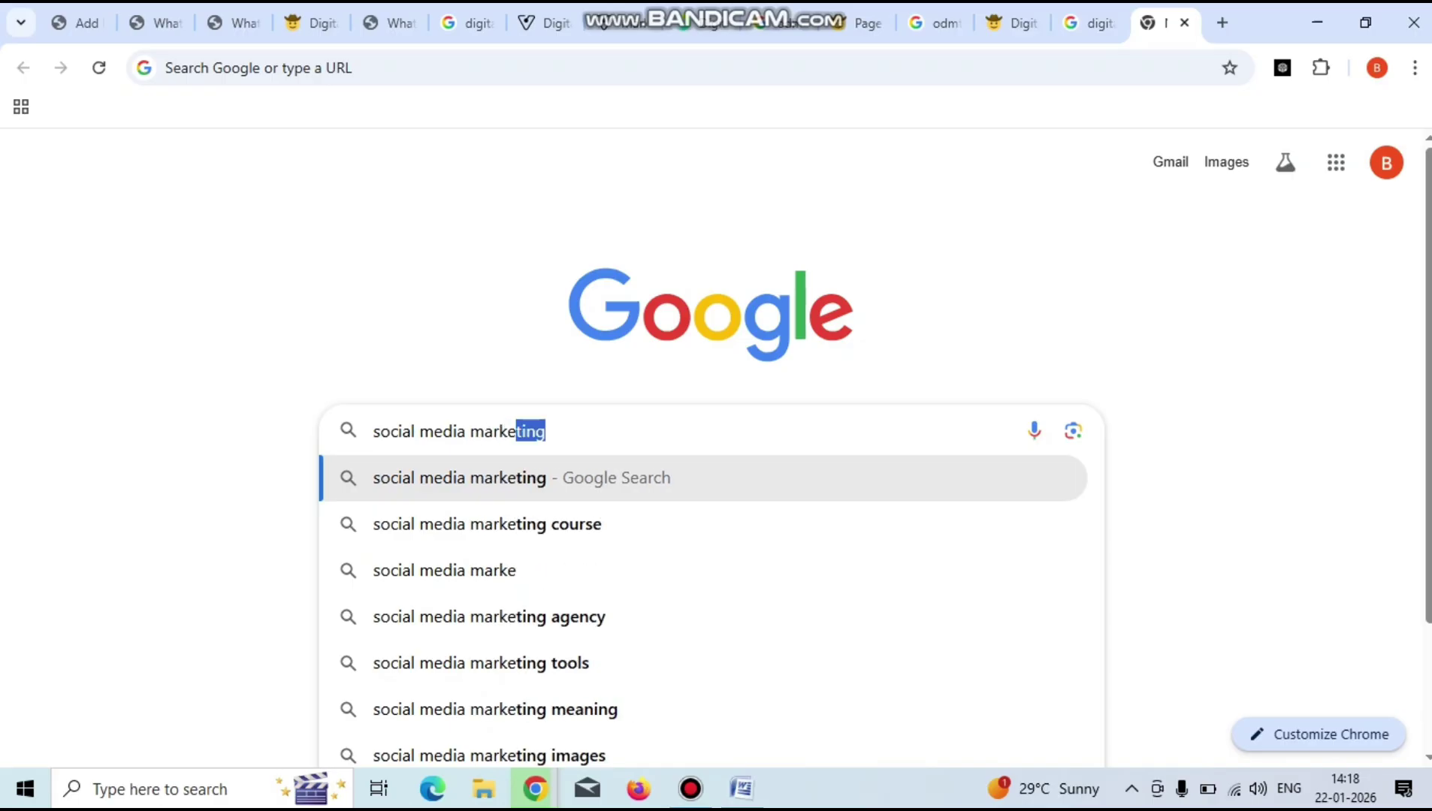
pyautogui.write('ing')
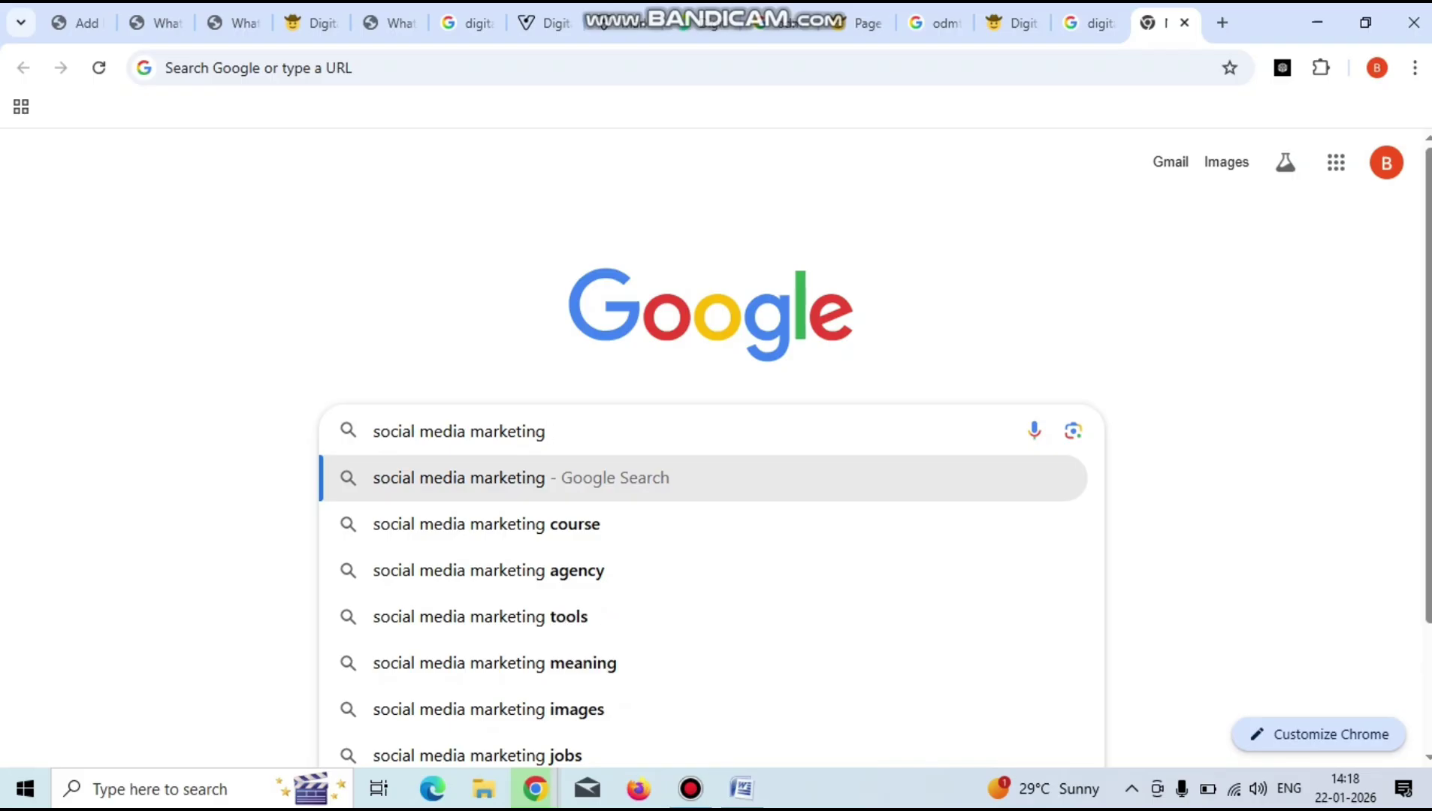
pyautogui.click(488, 709)
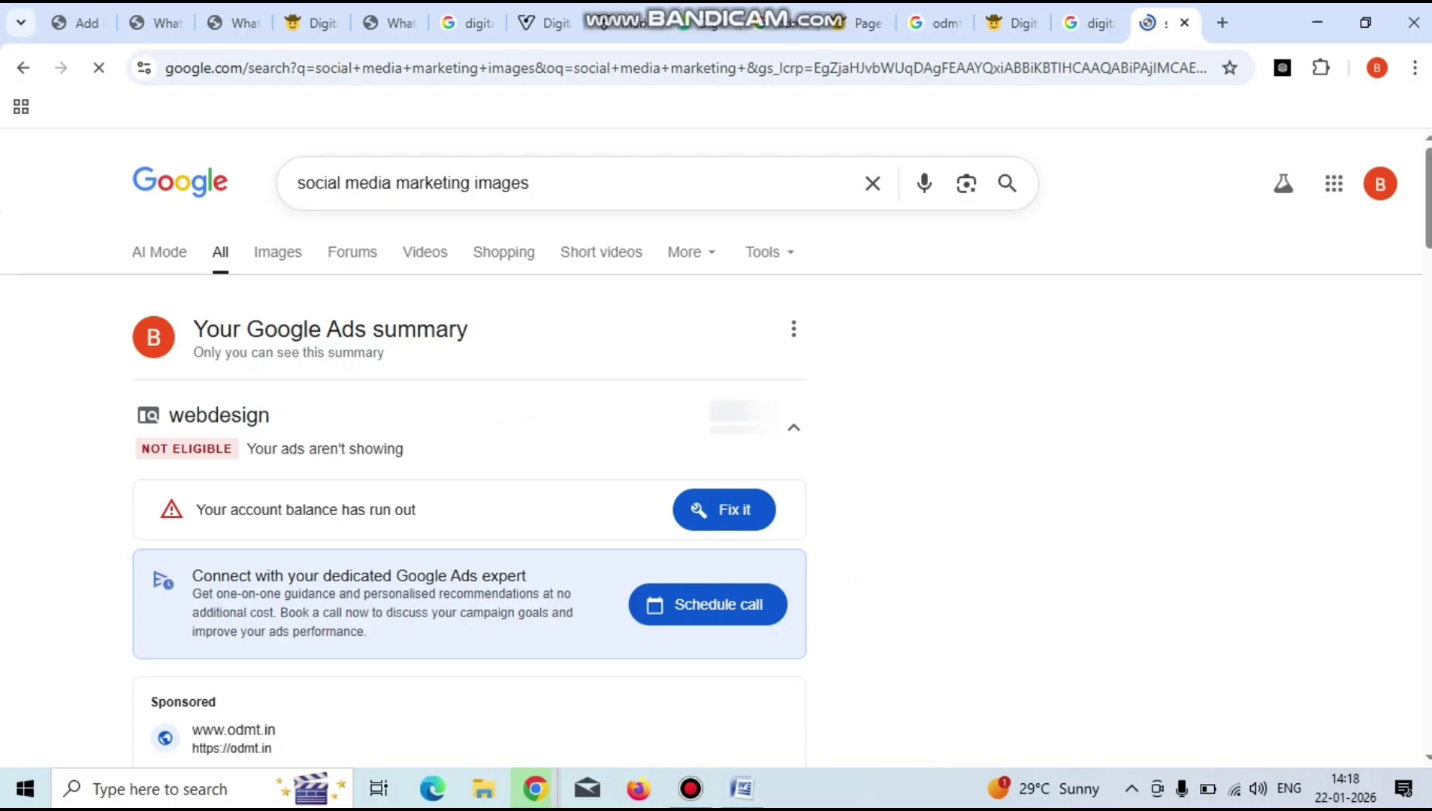
# Save the Big Red Digital image of networked social media icons to the Desktop as "download (2)" in JPEG format.
pyautogui.scroll(-10, 477, 450)
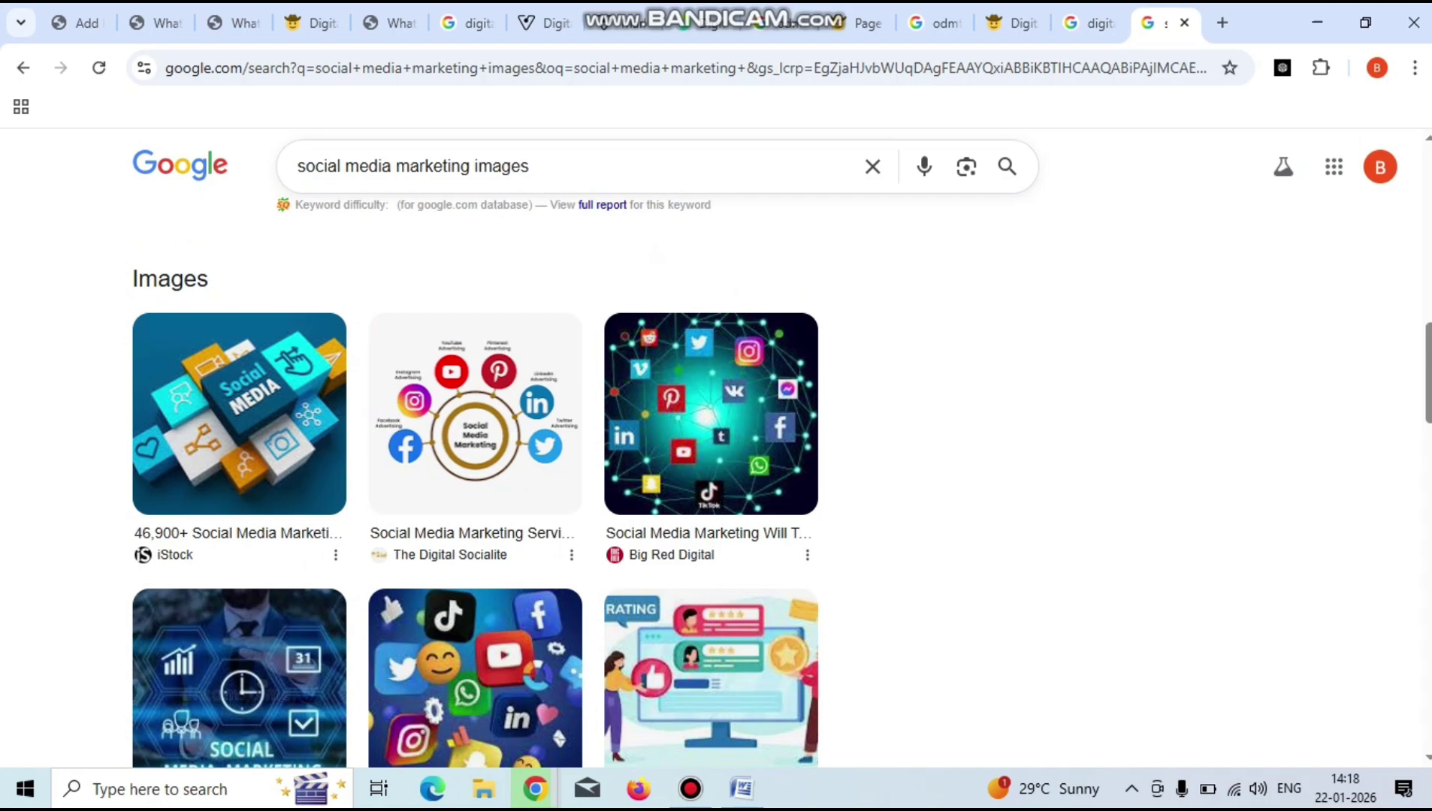
pyautogui.rightClick(732, 382)
pyautogui.click(827, 441)
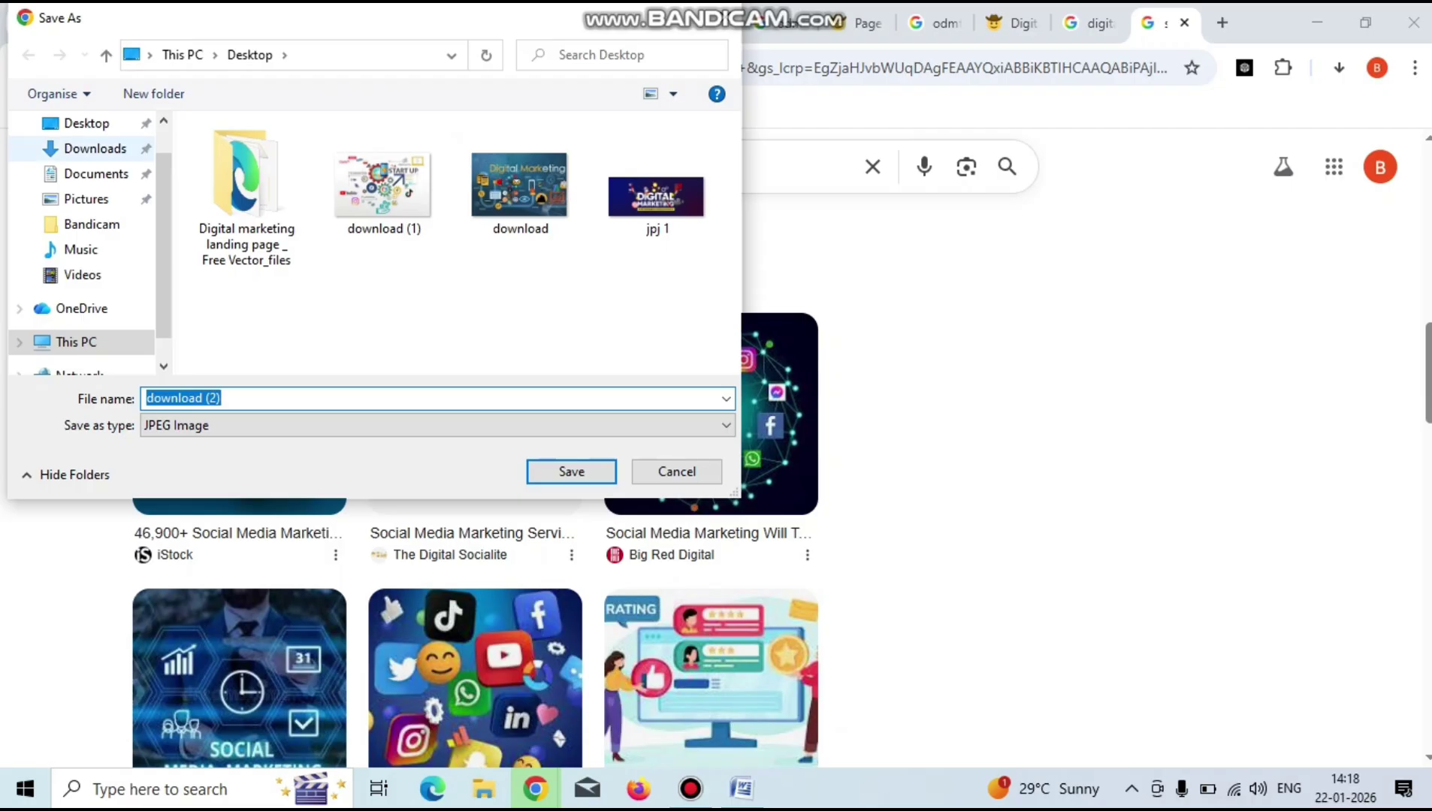
pyautogui.click(87, 123)
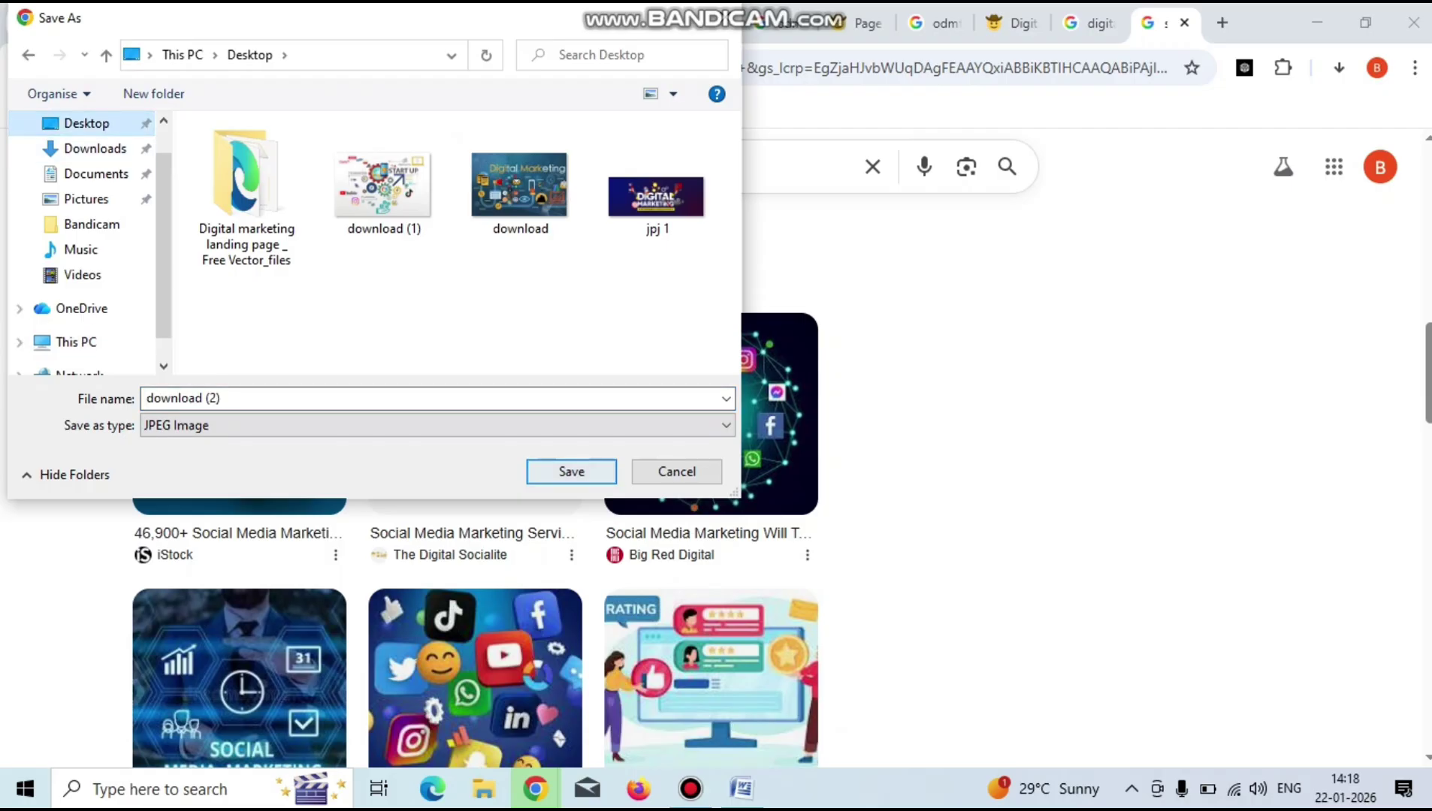
pyautogui.press('Return')
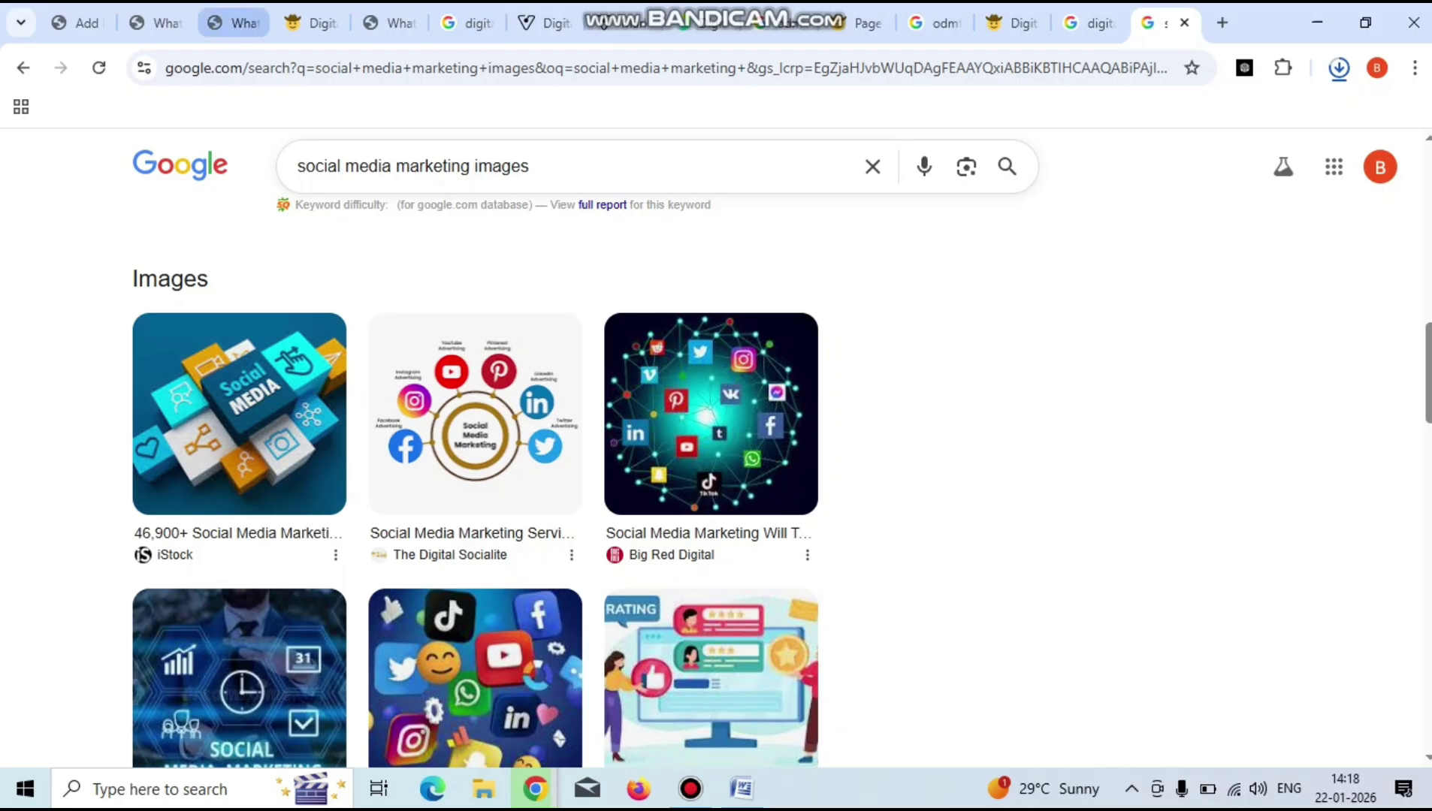
# Return to the post editor and examine the Core Social Media Strategies and Email Marketing sections, highlighting their headings.
pyautogui.click(75, 23)
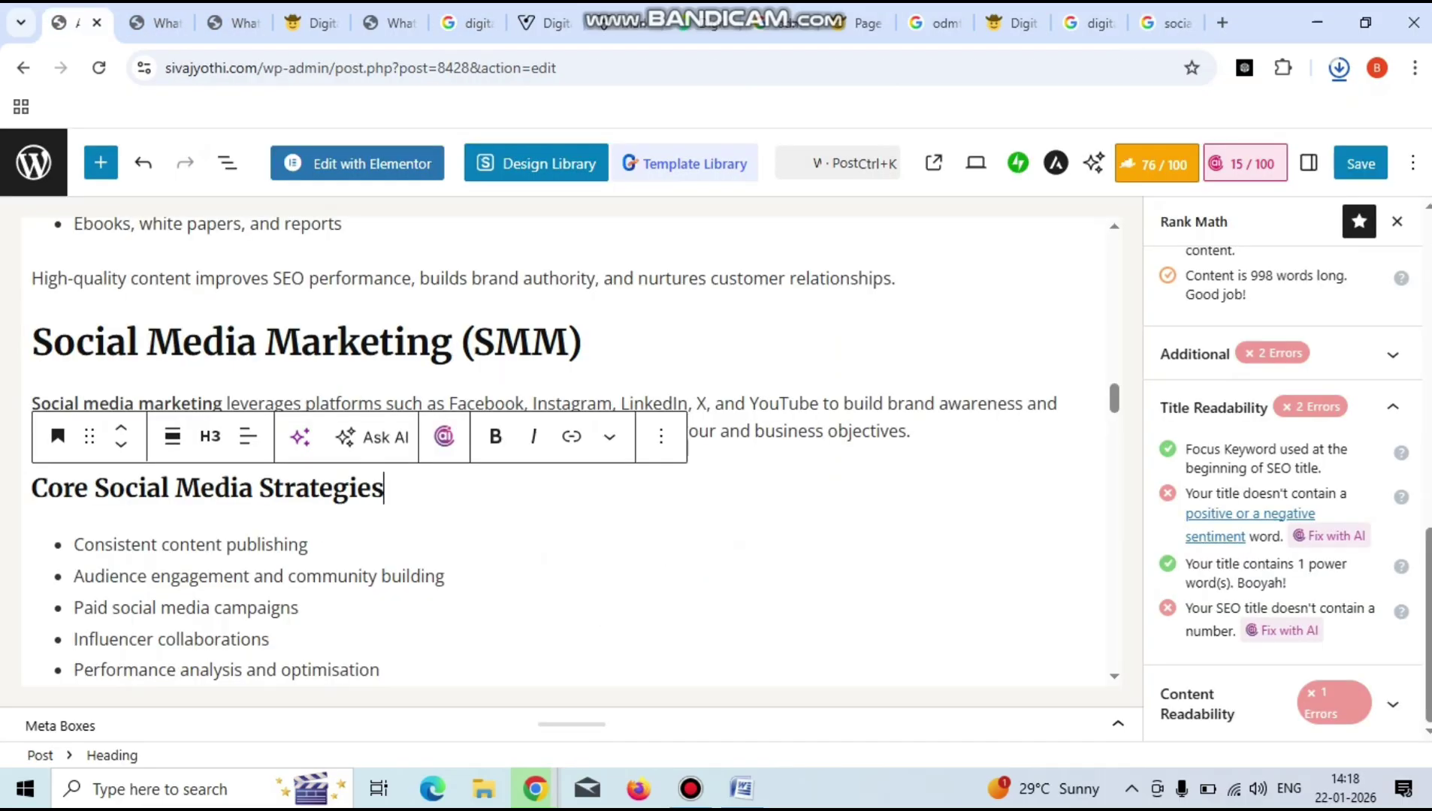
pyautogui.tripleClick(295, 489)
pyautogui.moveTo(295, 488); pyautogui.dragTo(360, 661)
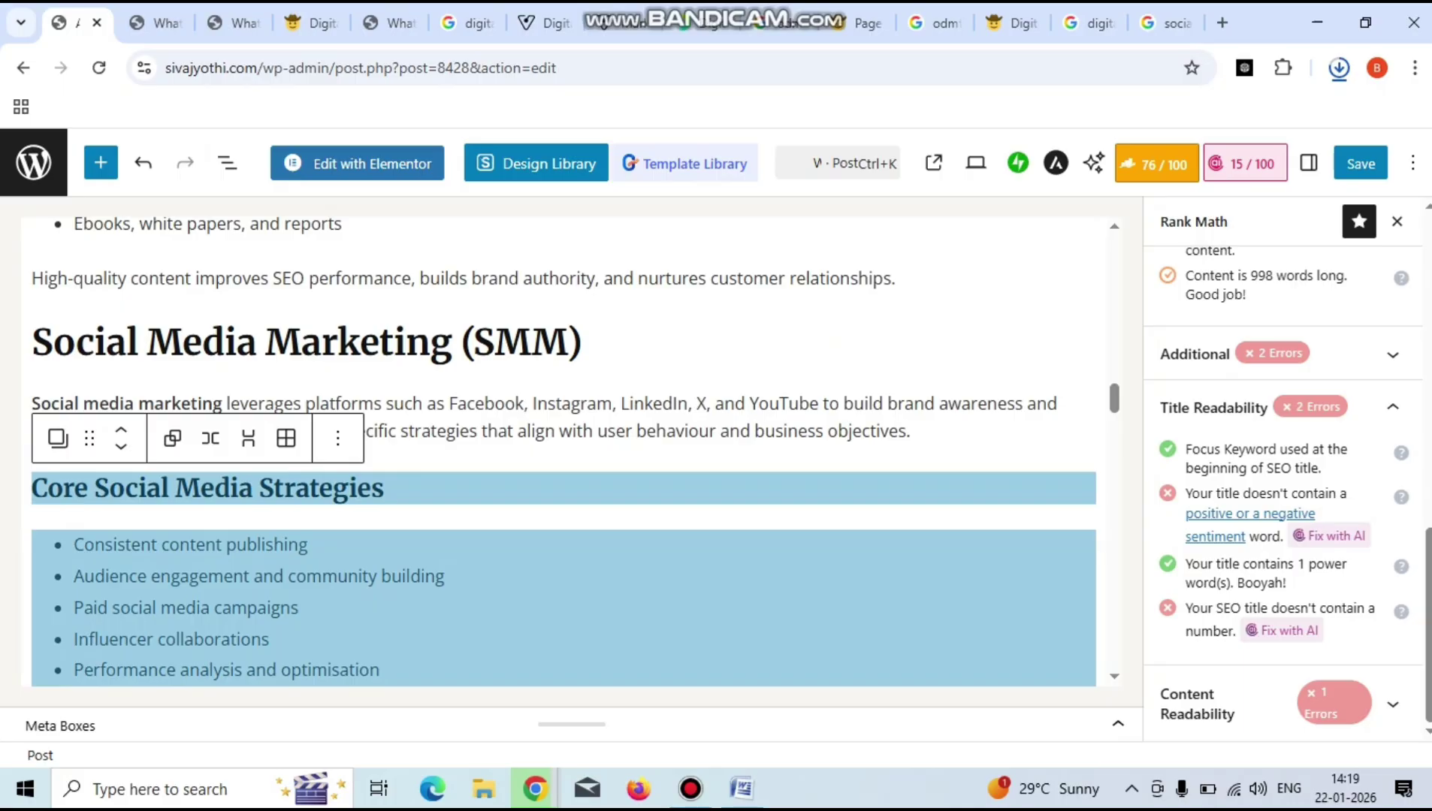
pyautogui.press('Down')
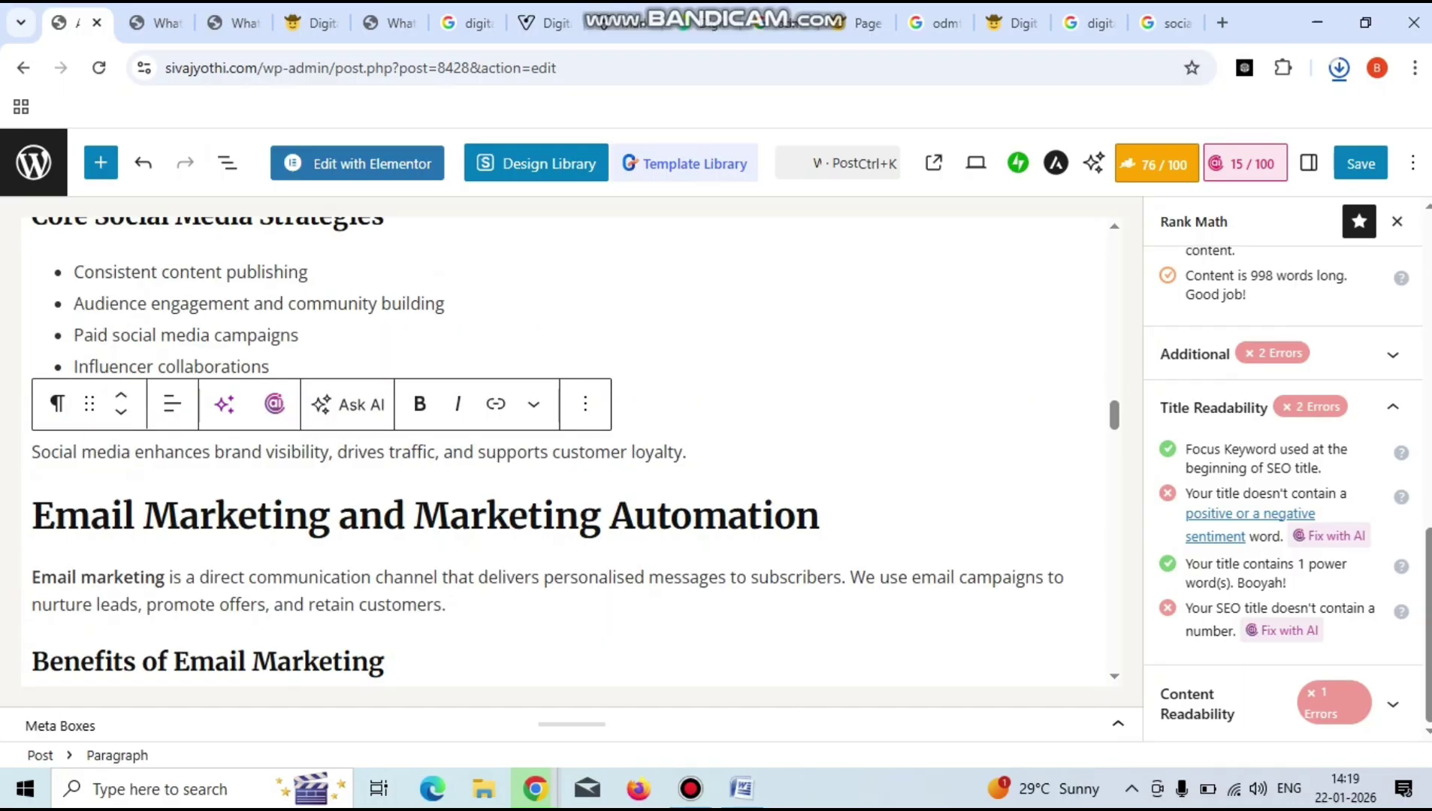
pyautogui.tripleClick(238, 516)
pyautogui.tripleClick(174, 661)
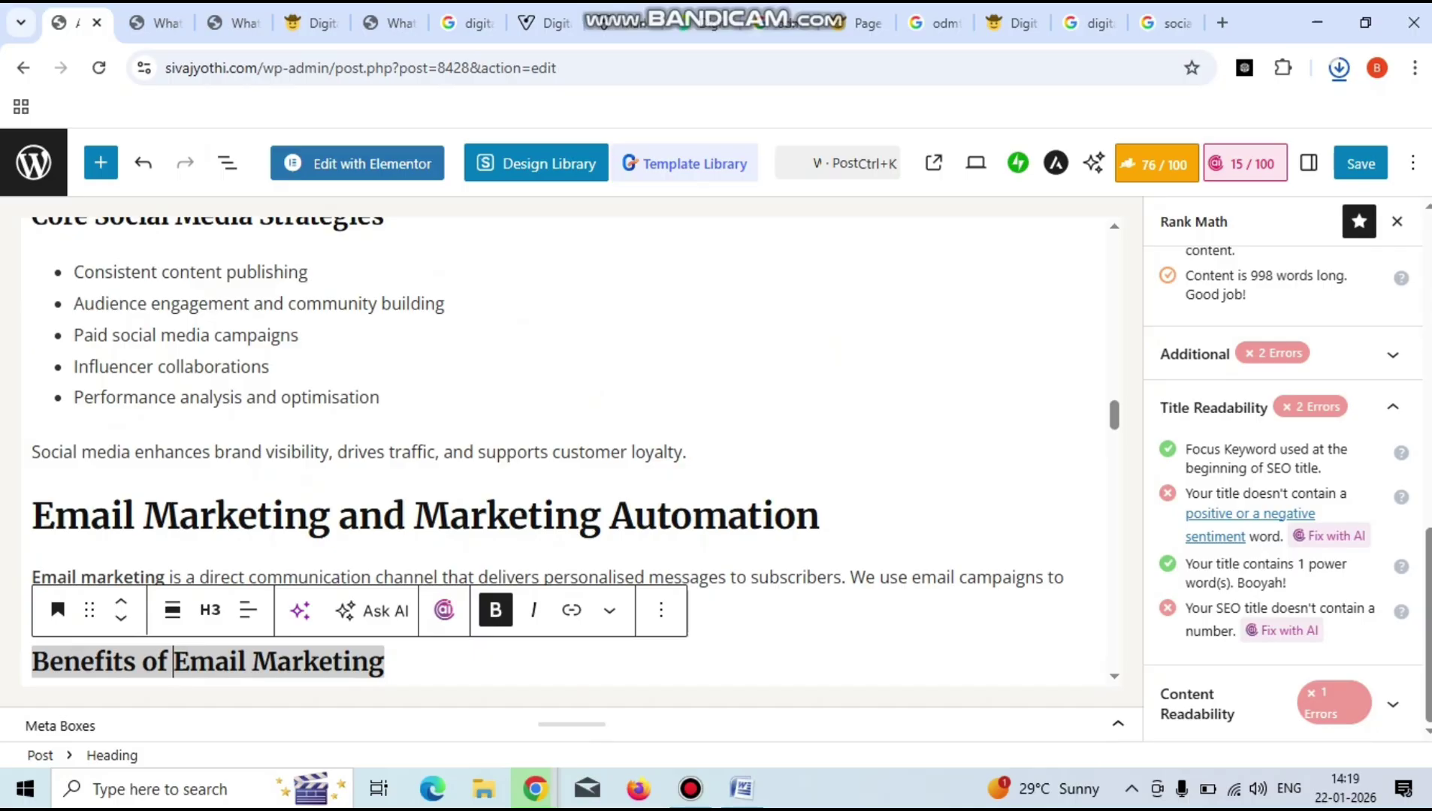
pyautogui.tripleClick(215, 517)
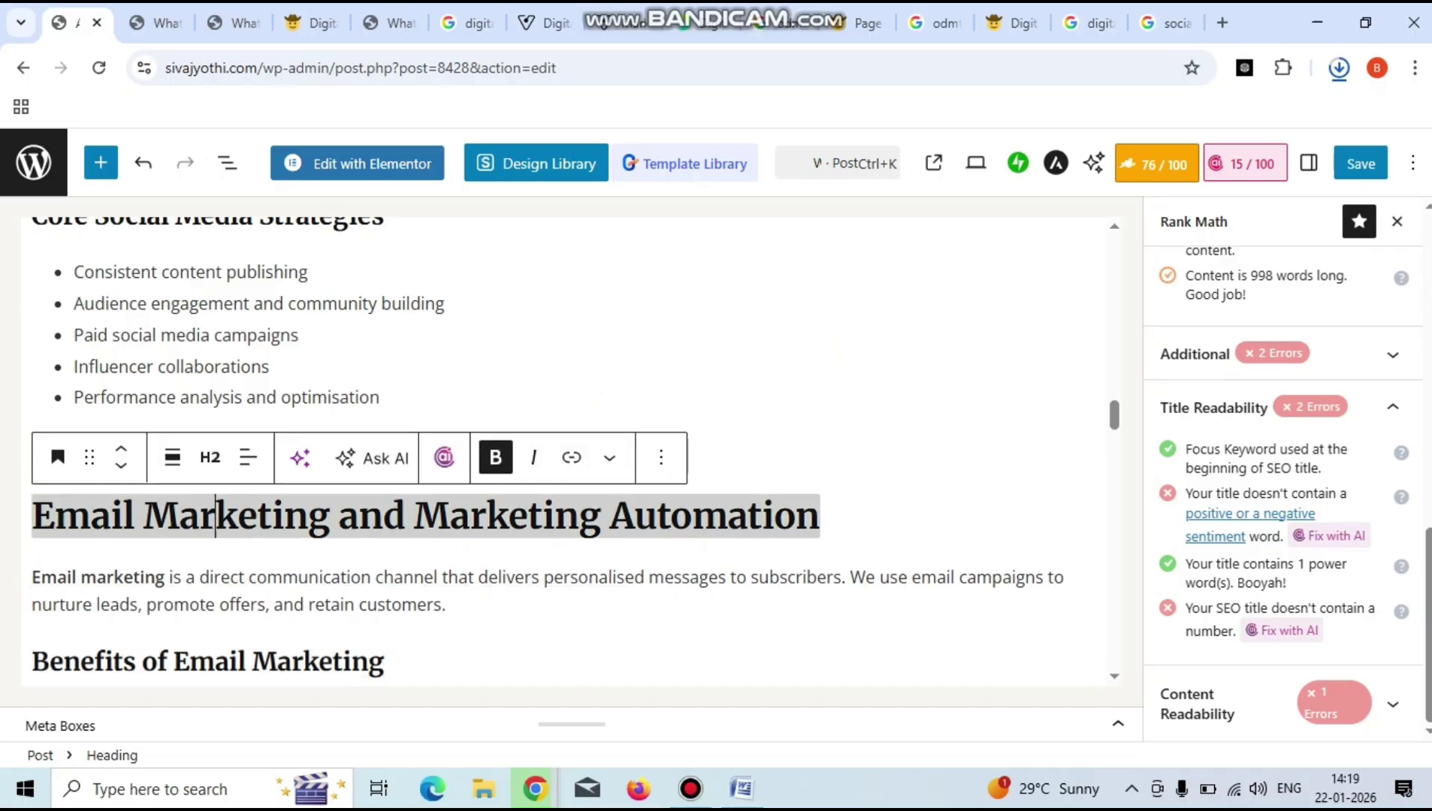
pyautogui.click(215, 517)
pyautogui.click(384, 662)
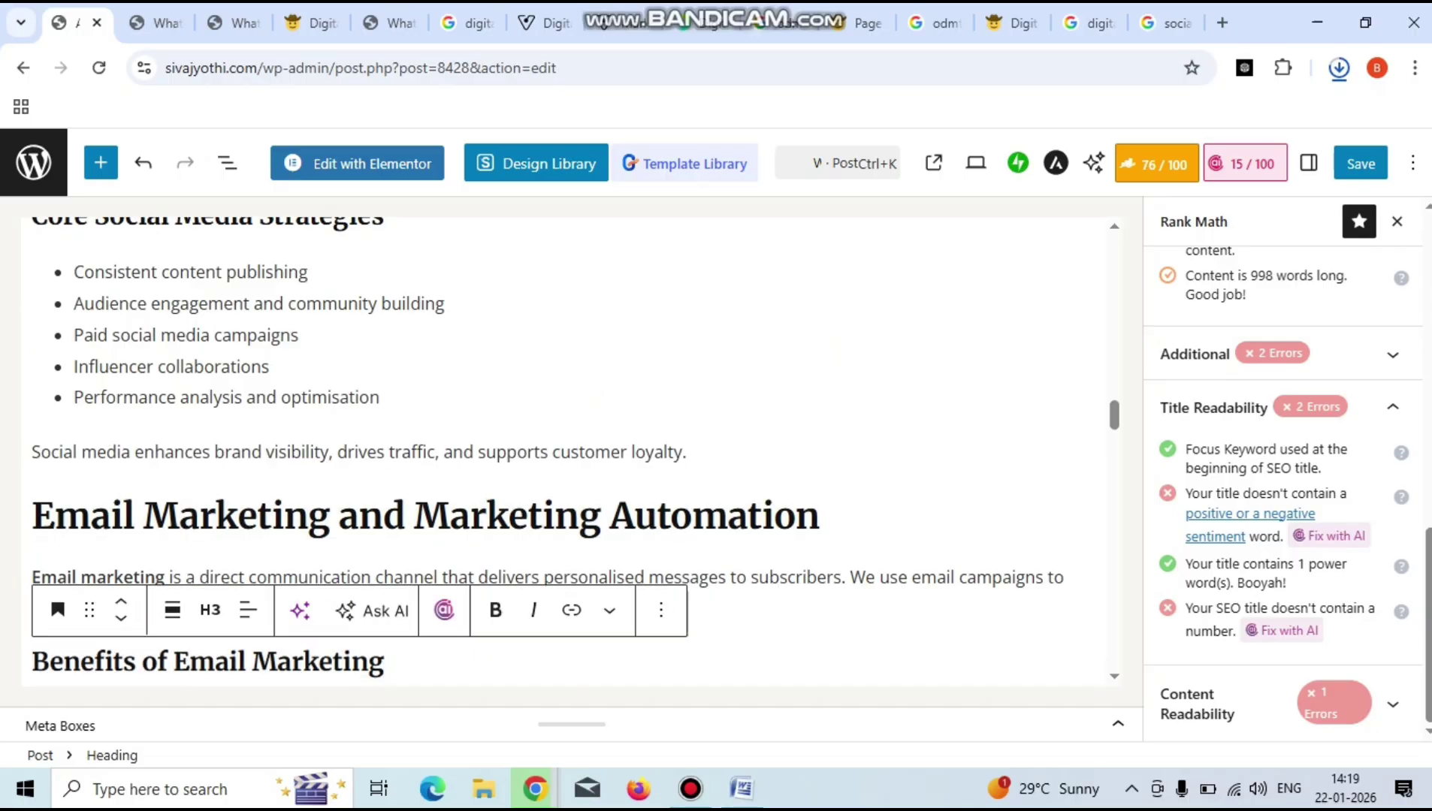
pyautogui.scroll(2, 384, 661)
pyautogui.scroll(4, 563, 451)
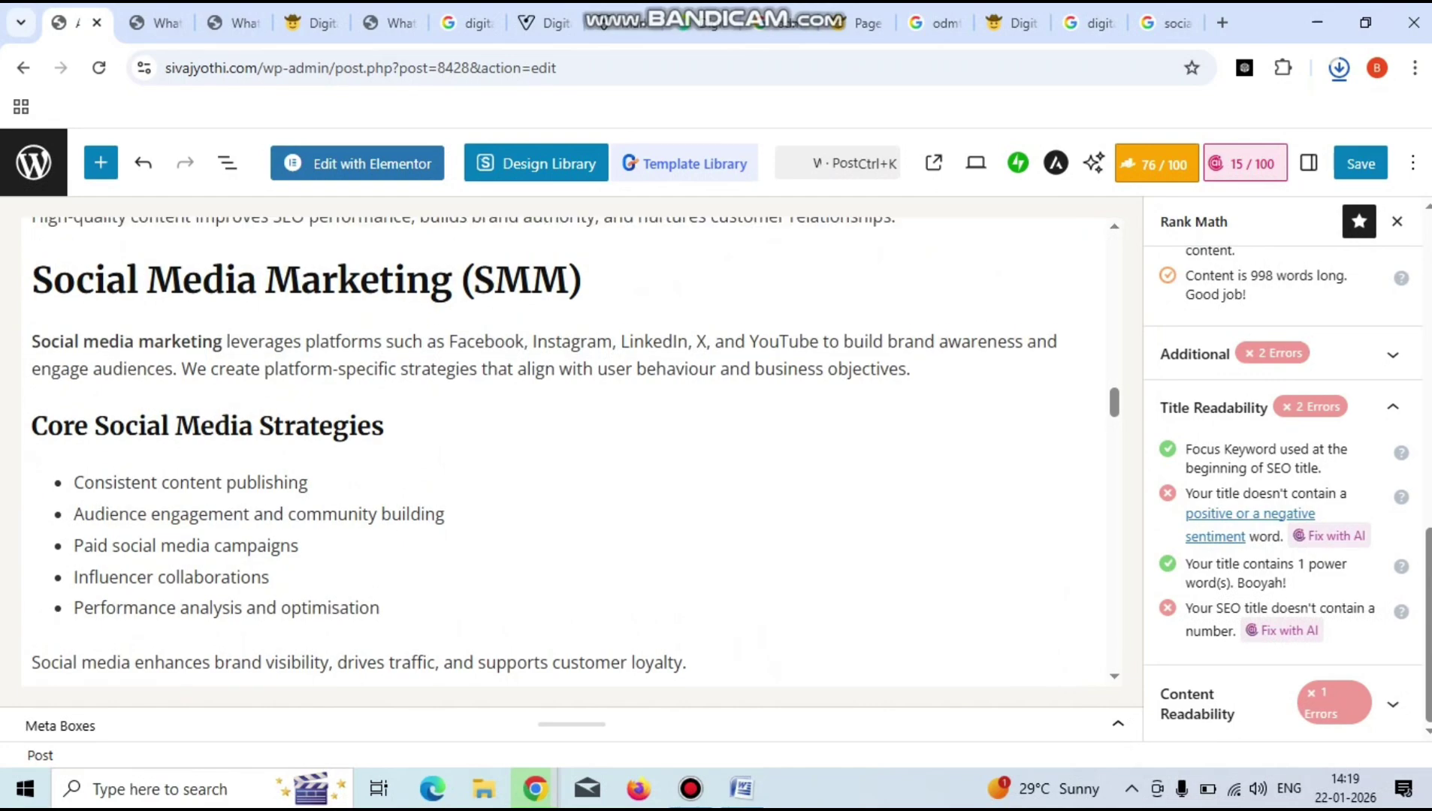
# Insert an image block directly above the Core Social Media Strategies heading.
pyautogui.click(384, 468)
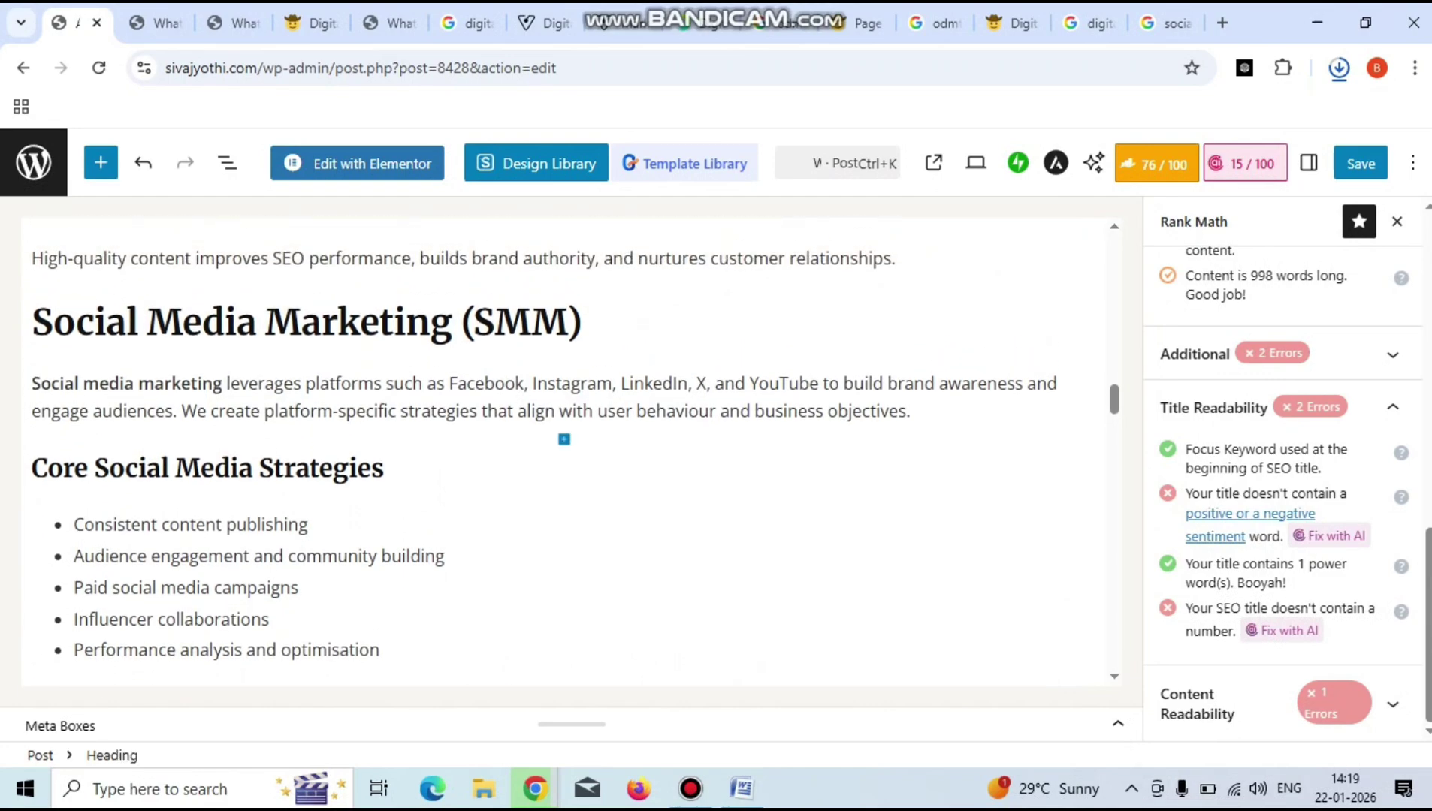
pyautogui.click(563, 440)
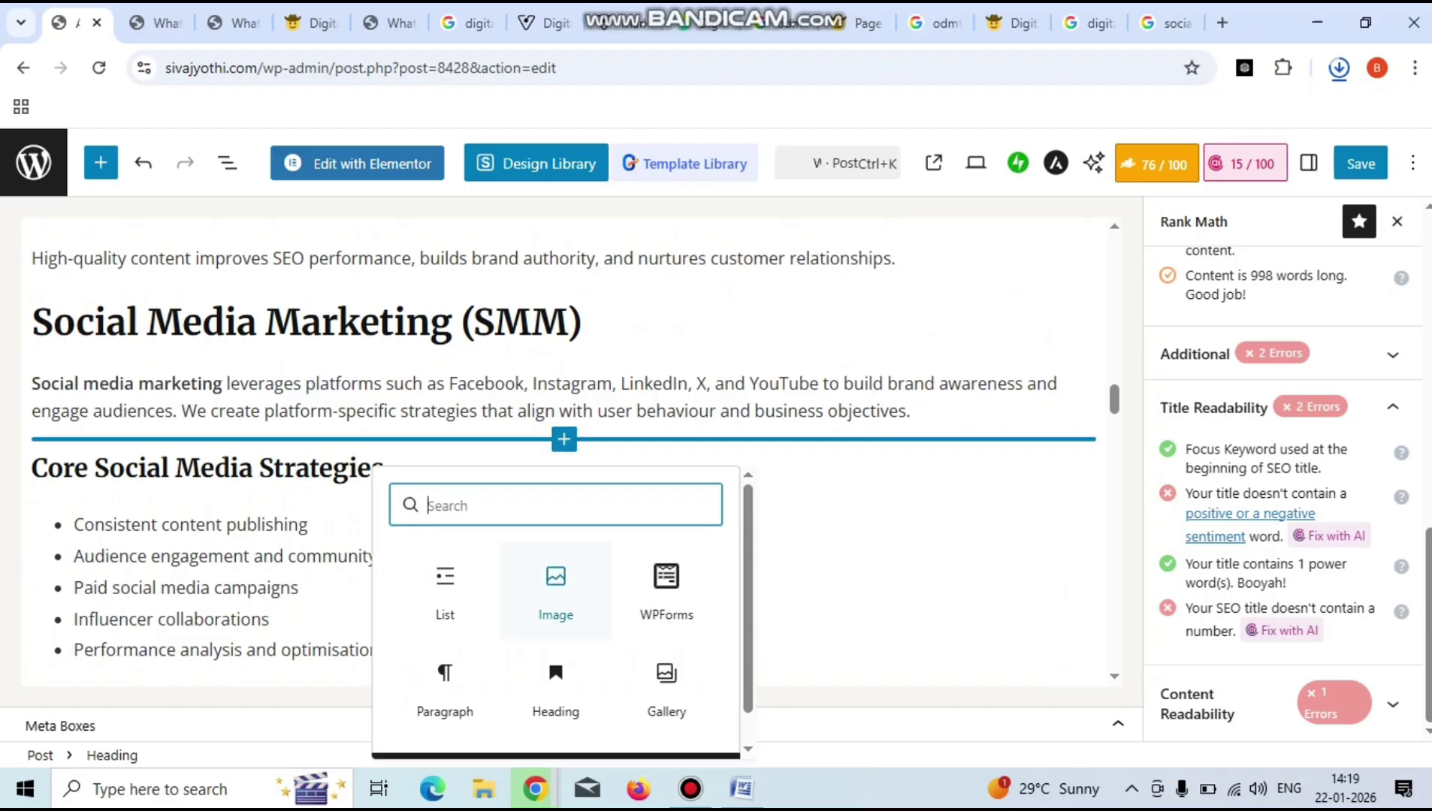
pyautogui.click(556, 593)
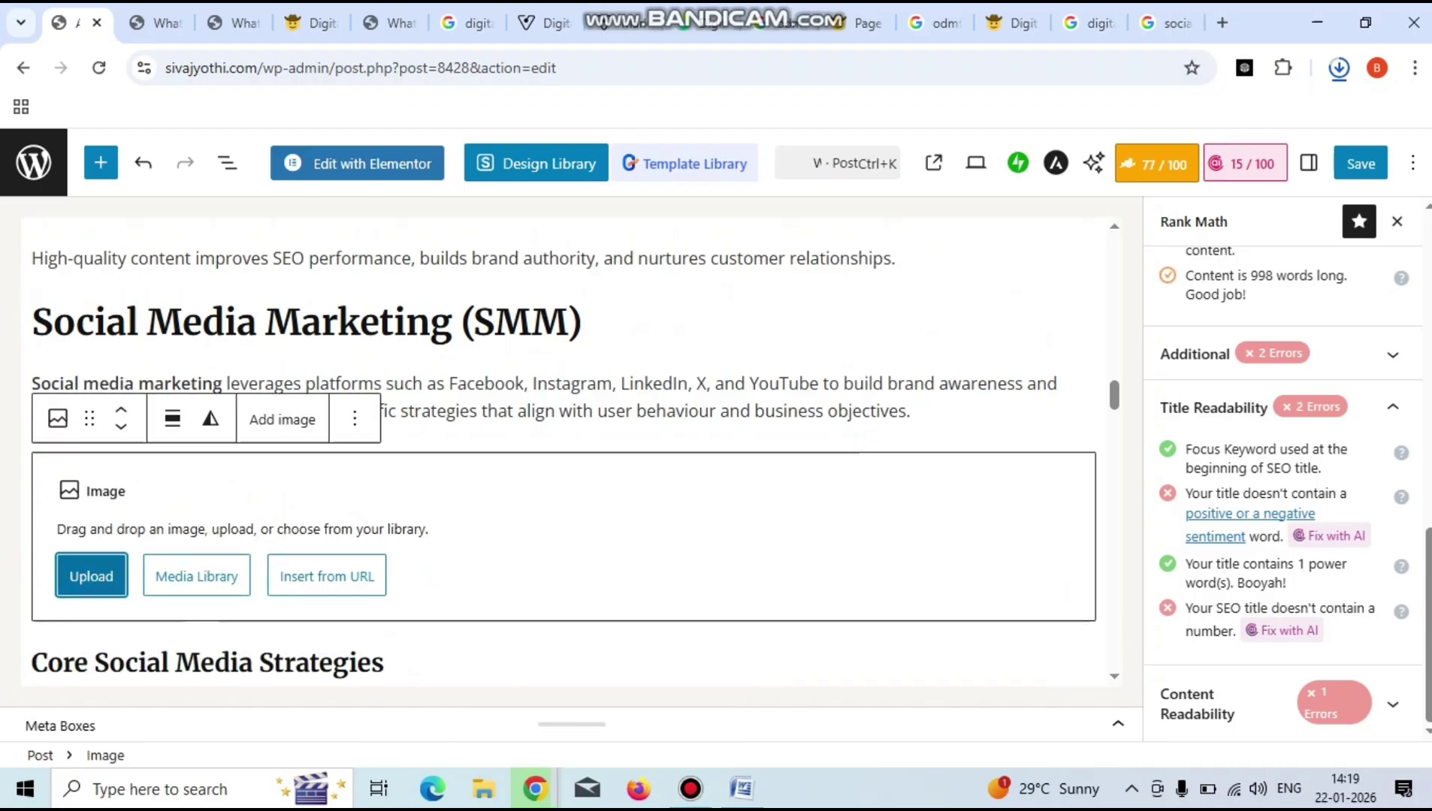
# Try to upload "download (2)" from the Desktop into the new image block.
pyautogui.click(91, 576)
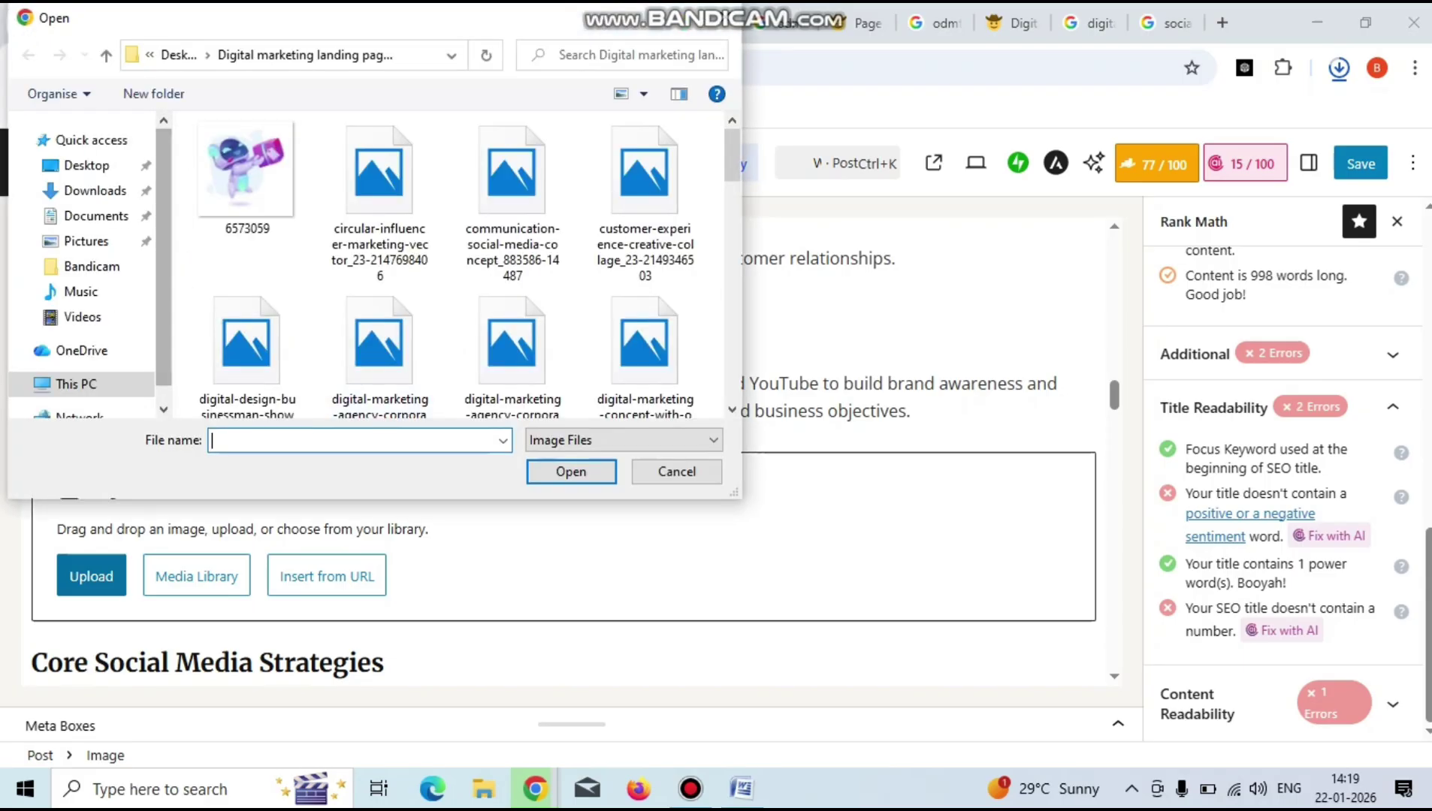
pyautogui.click(86, 165)
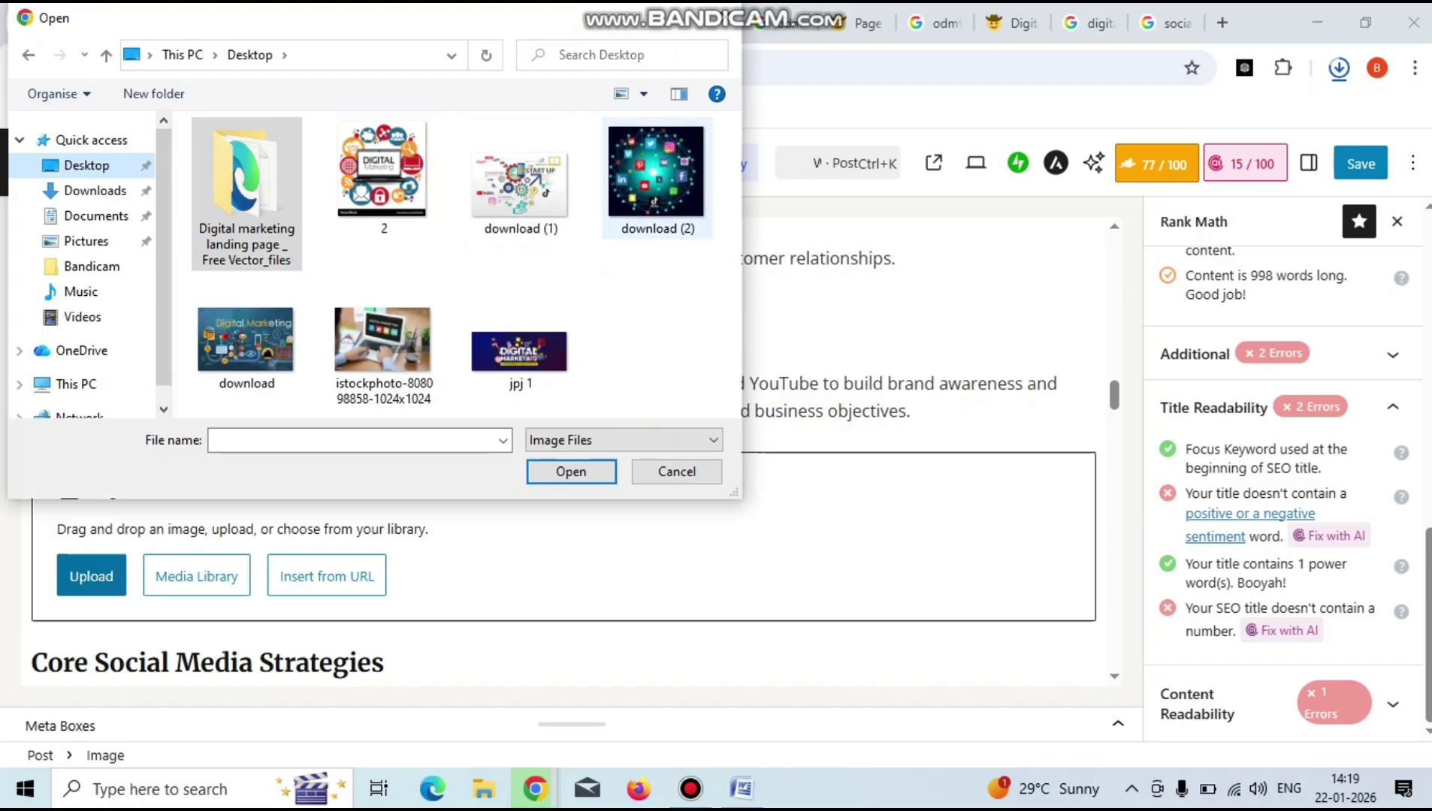
pyautogui.click(654, 188)
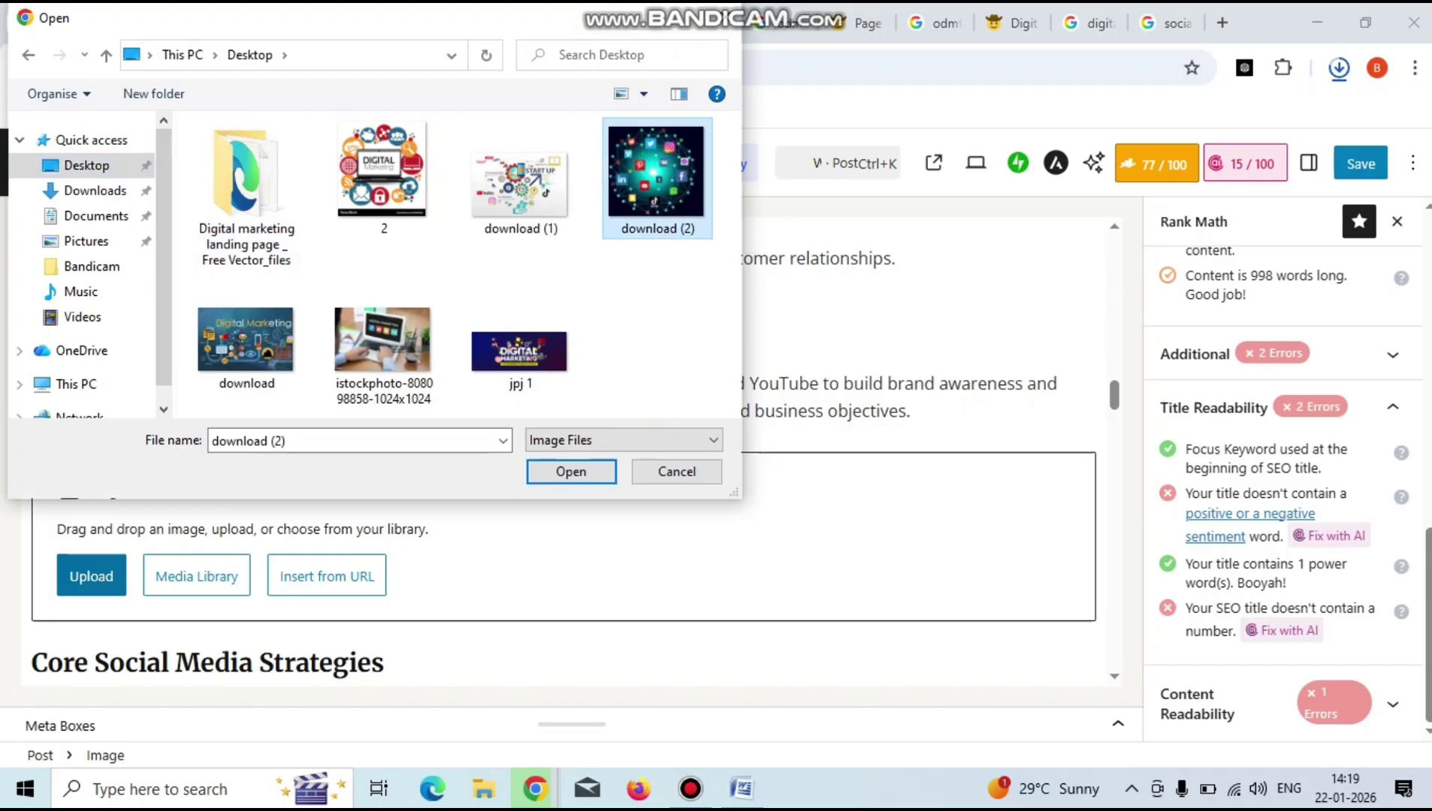
pyautogui.click(571, 472)
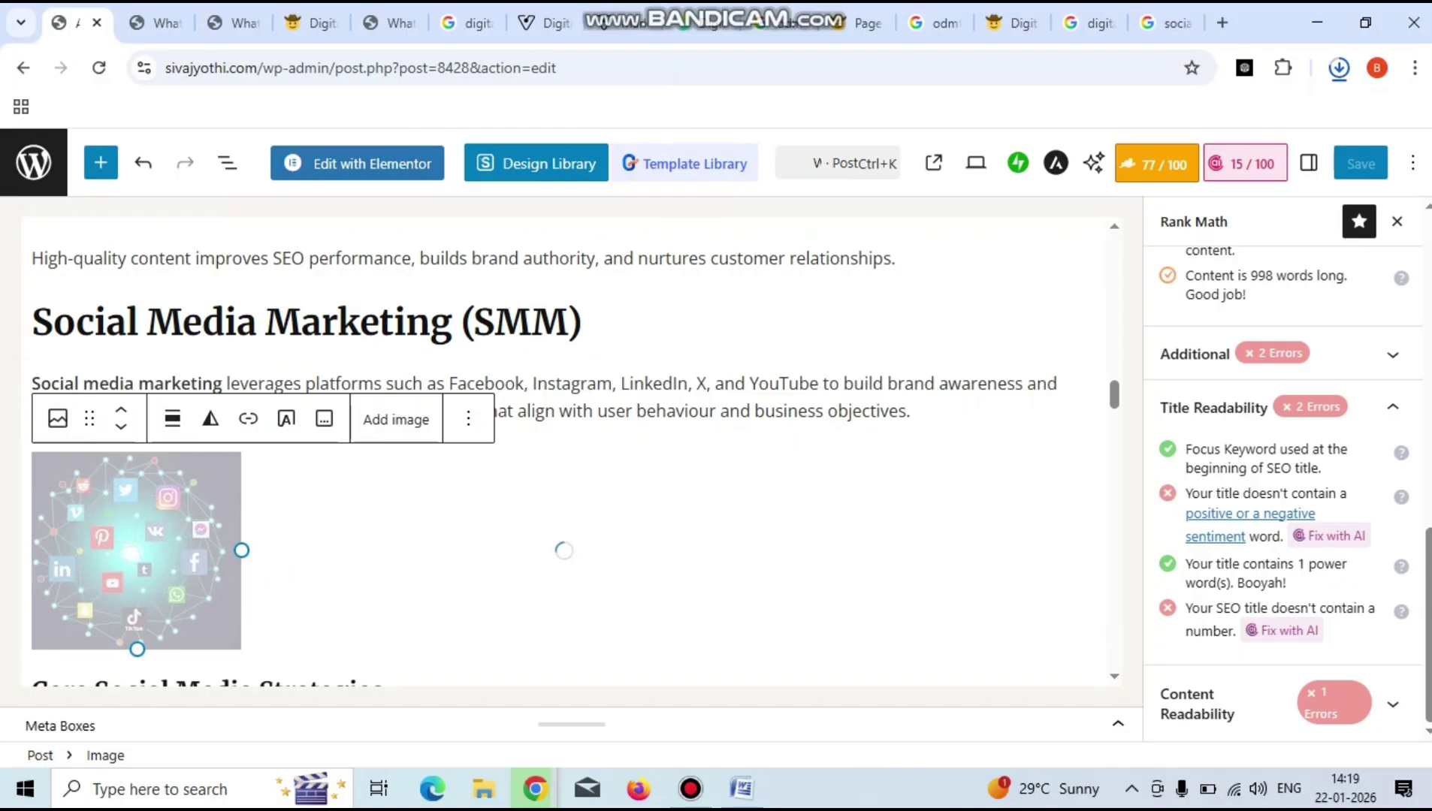
pyautogui.click(172, 418)
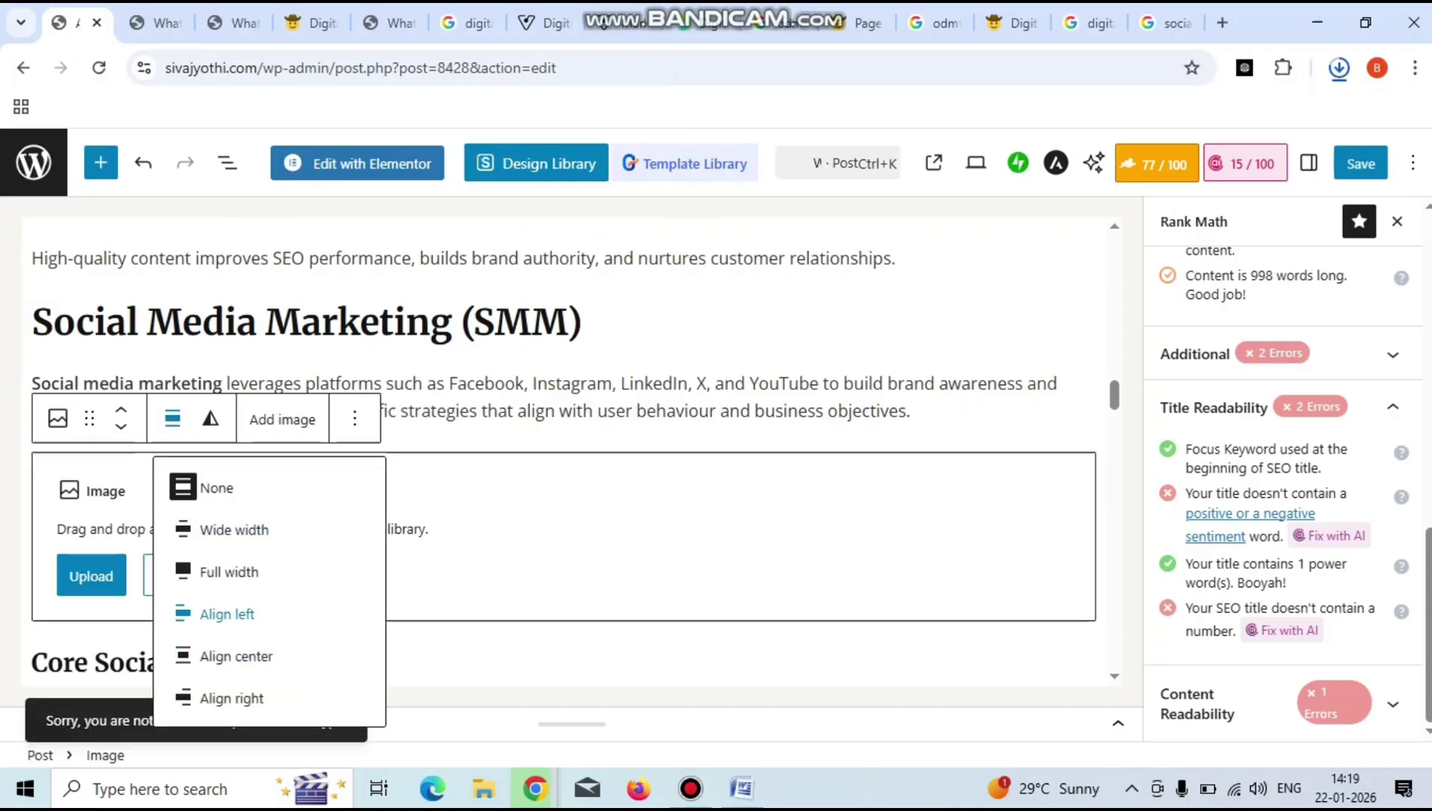
pyautogui.press('Escape')
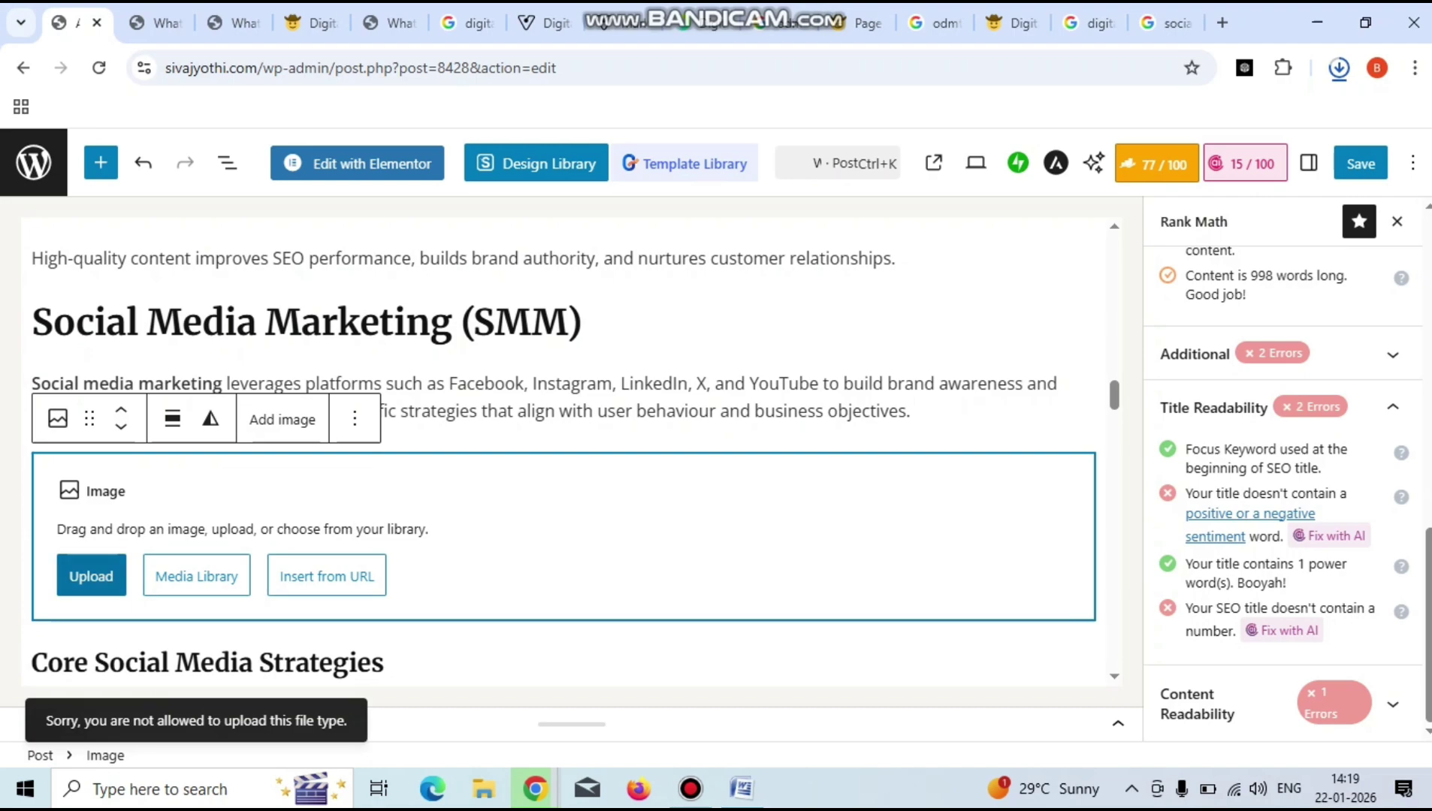
pyautogui.click(91, 575)
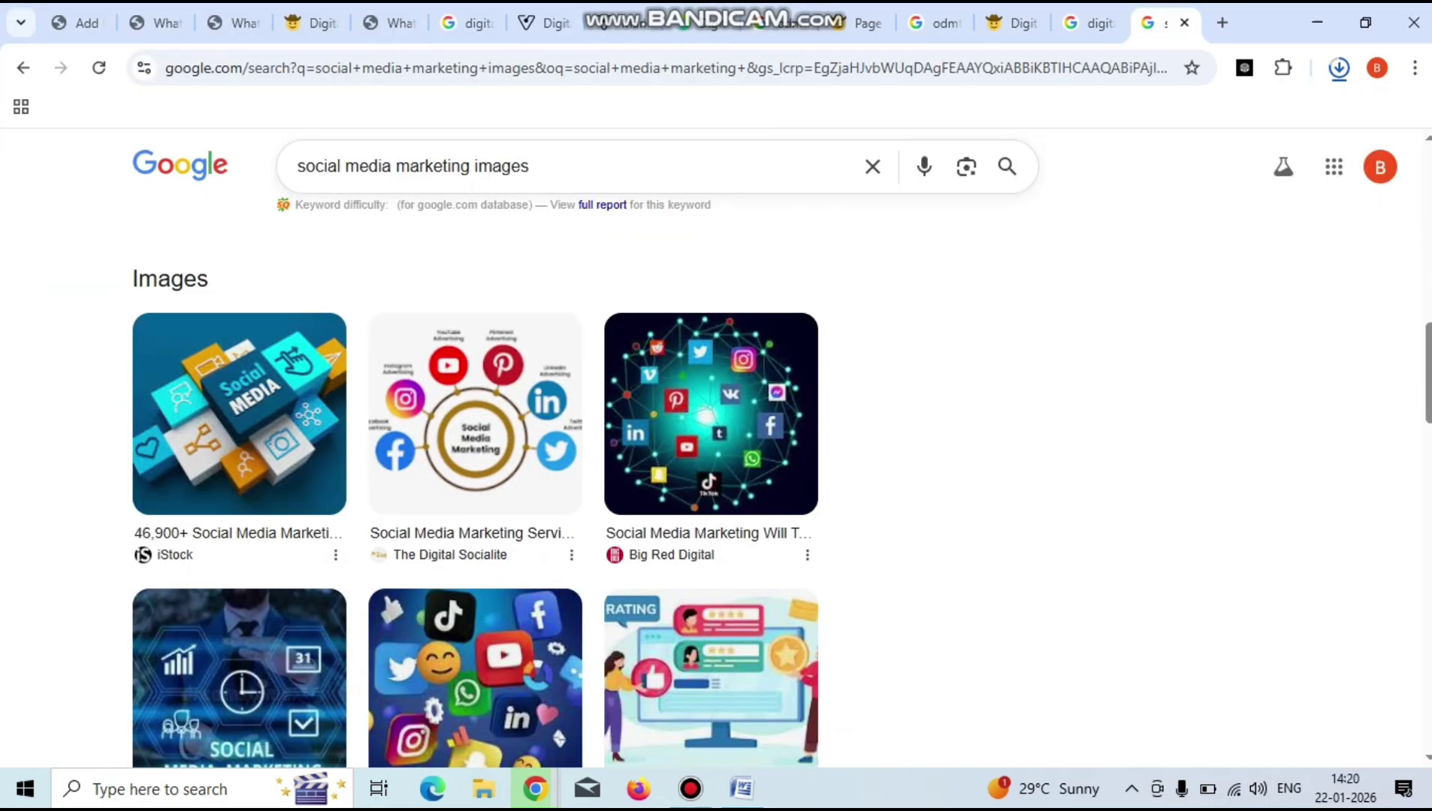
# Save The Digital Socialite's Social Media Marketing image from the Google results and insert it into the post's image block as freepikcompany.png.
pyautogui.rightClick(493, 416)
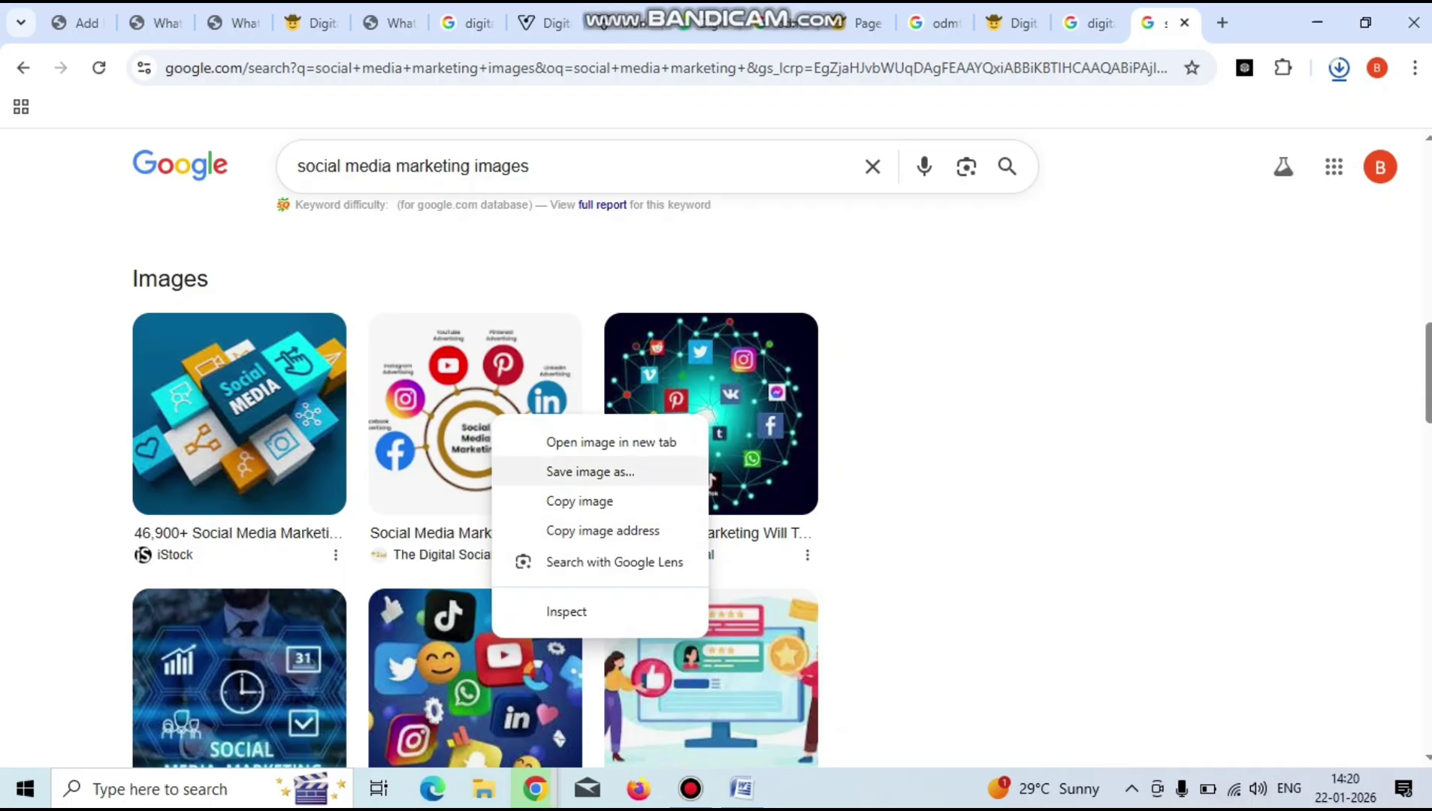
pyautogui.click(590, 472)
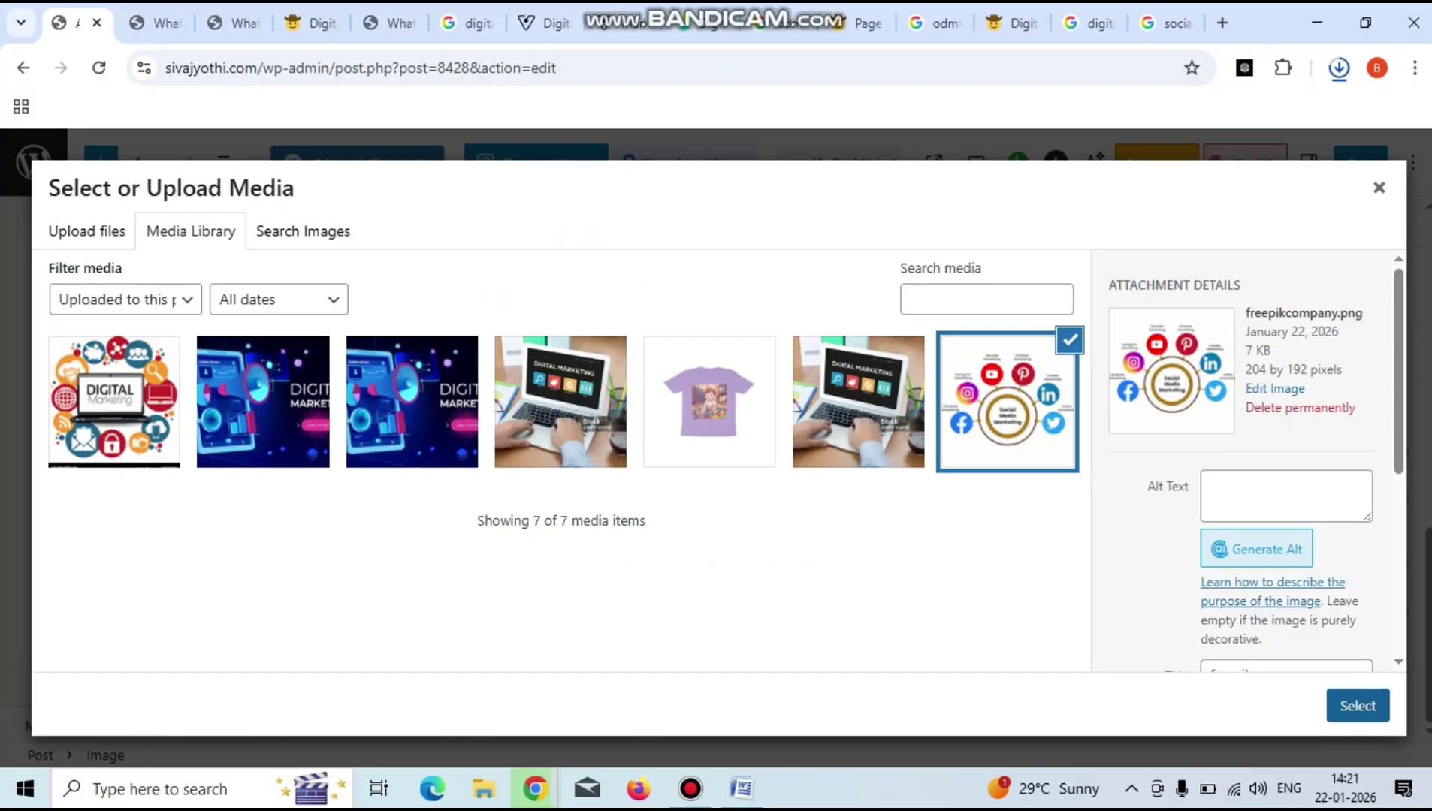
pyautogui.click(1357, 706)
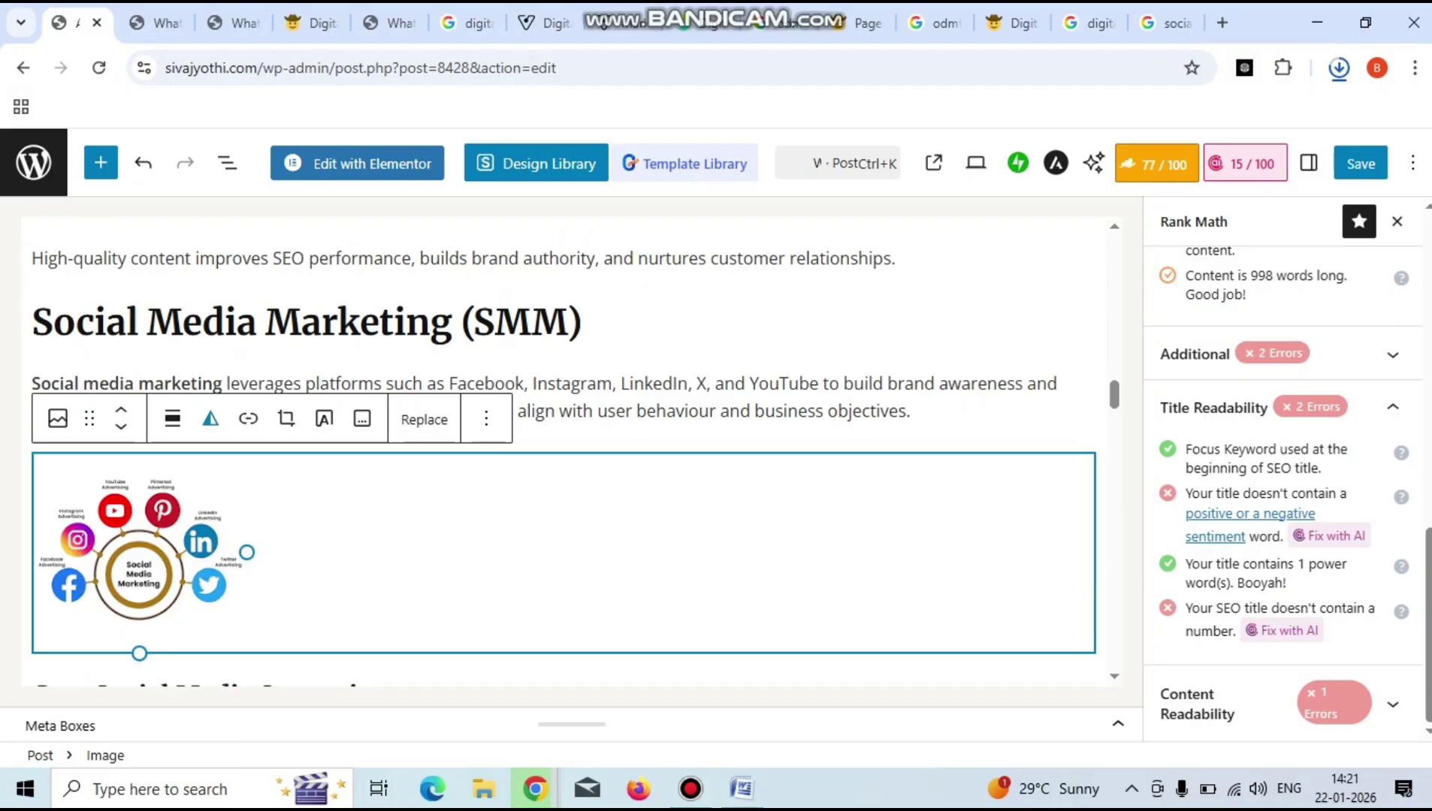
# Center-align the social media marketing image above the Core Social Media Strategies heading.
pyautogui.click(172, 419)
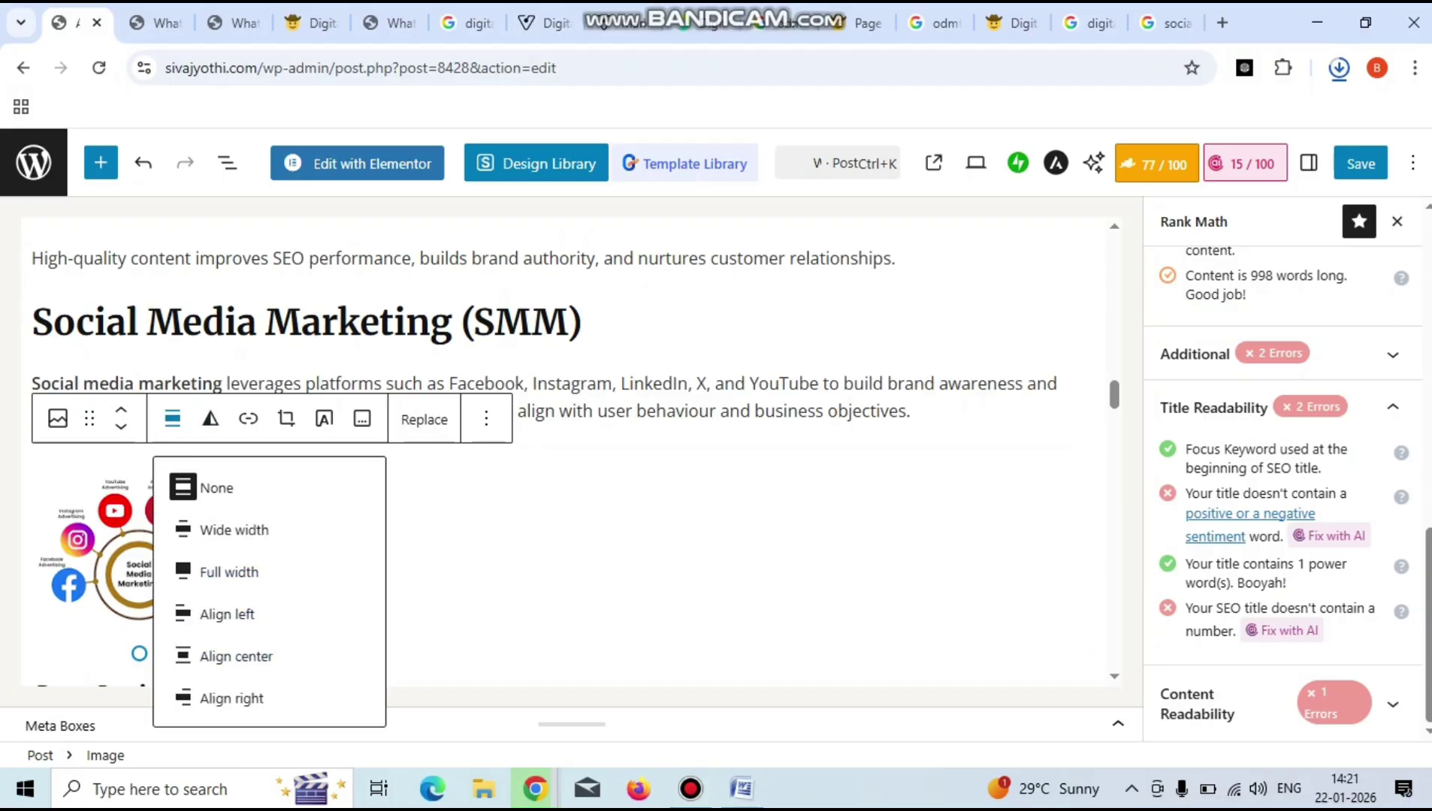
pyautogui.click(236, 655)
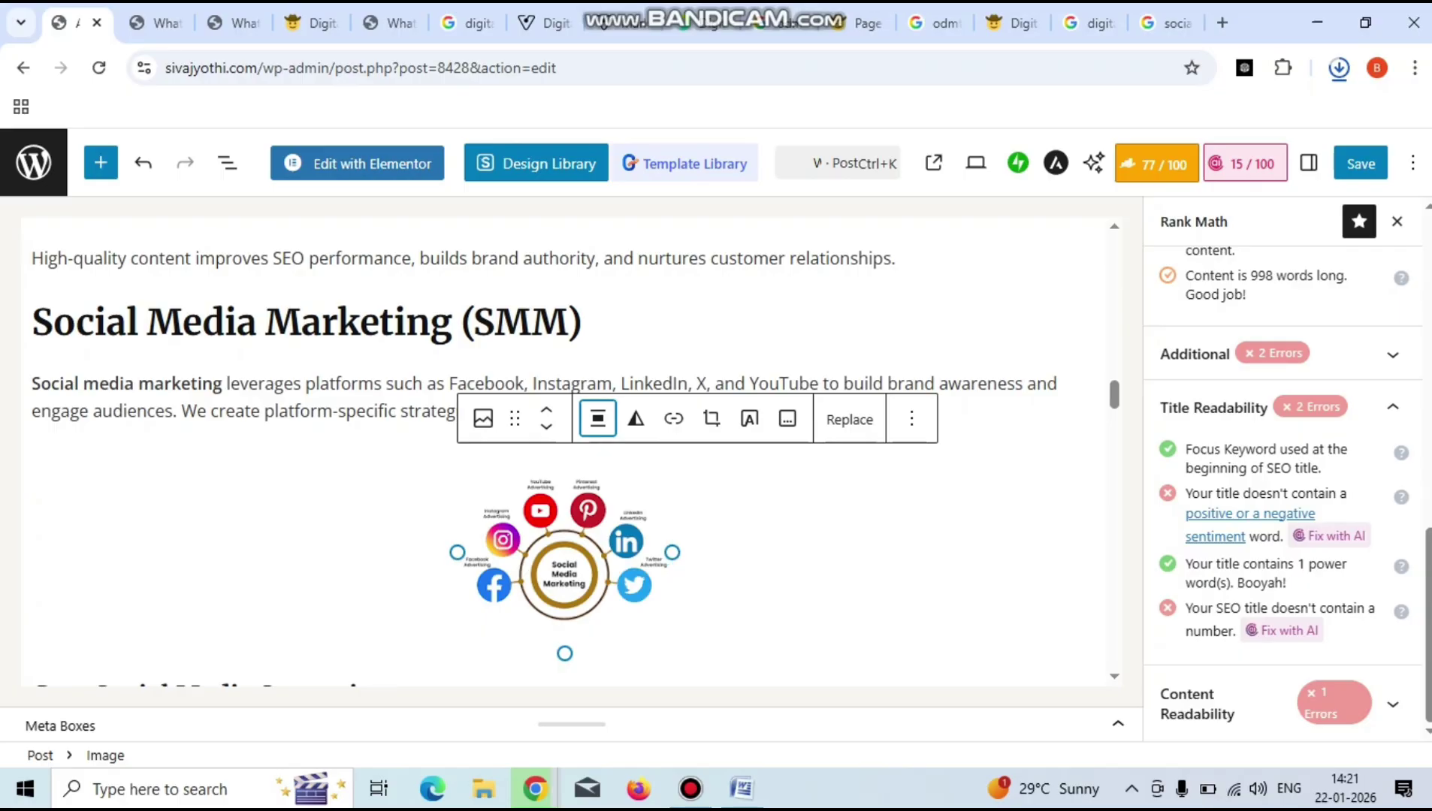
pyautogui.click(564, 661)
pyautogui.scroll(-3, 576, 453)
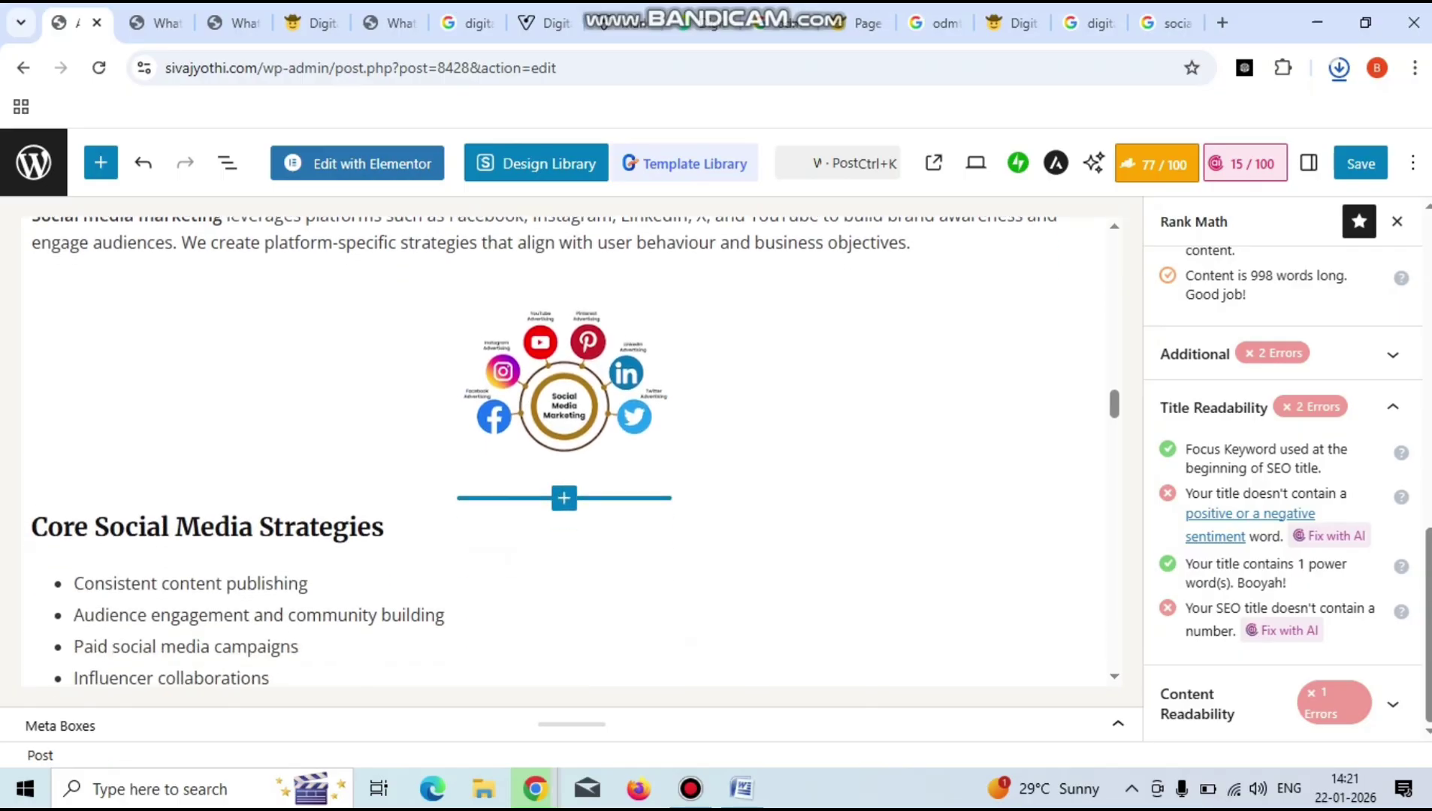
pyautogui.scroll(1, 544, 451)
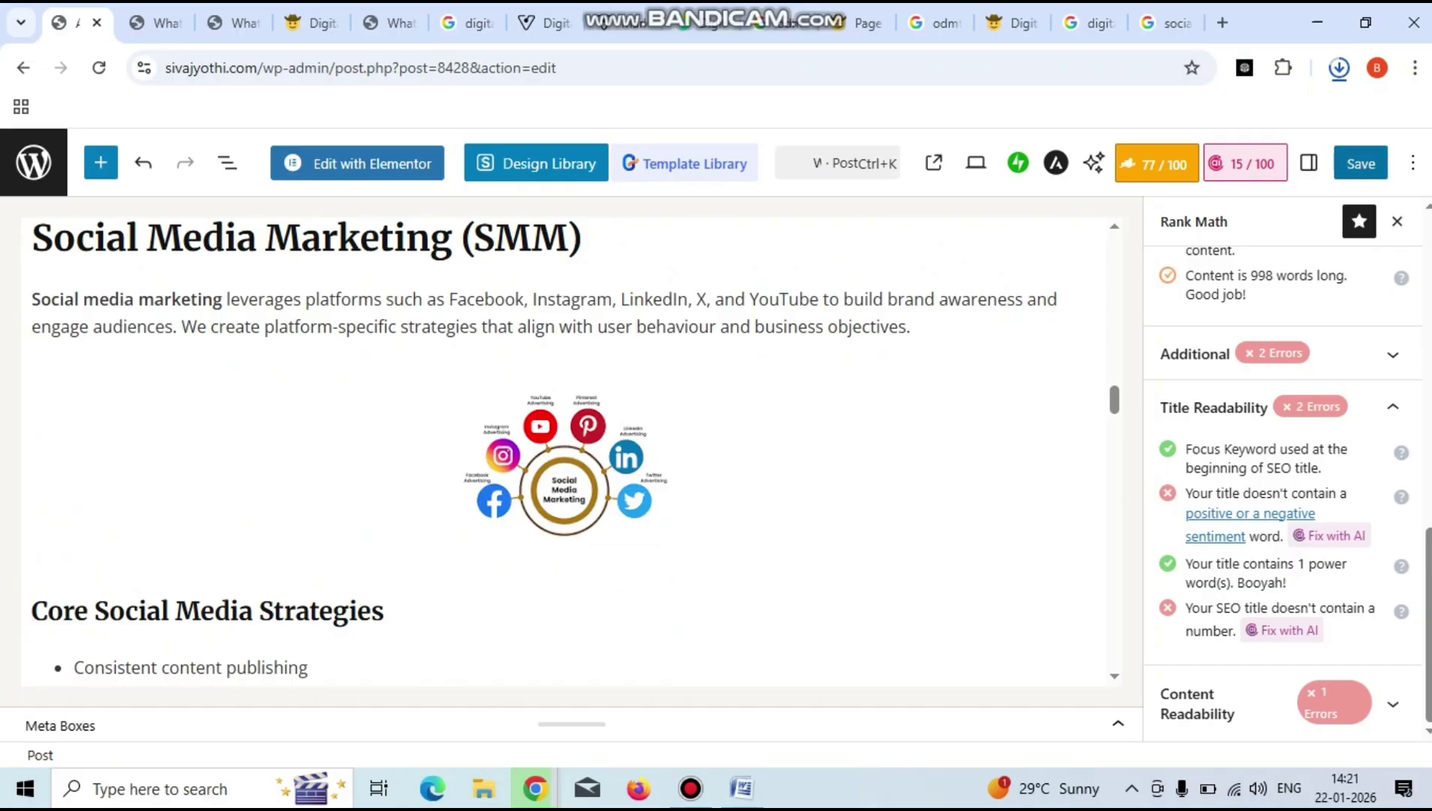
# Set the social media marketing image's alternative text to "What is digital marketing" and save the post.
pyautogui.hotkey('ctrl', 's')
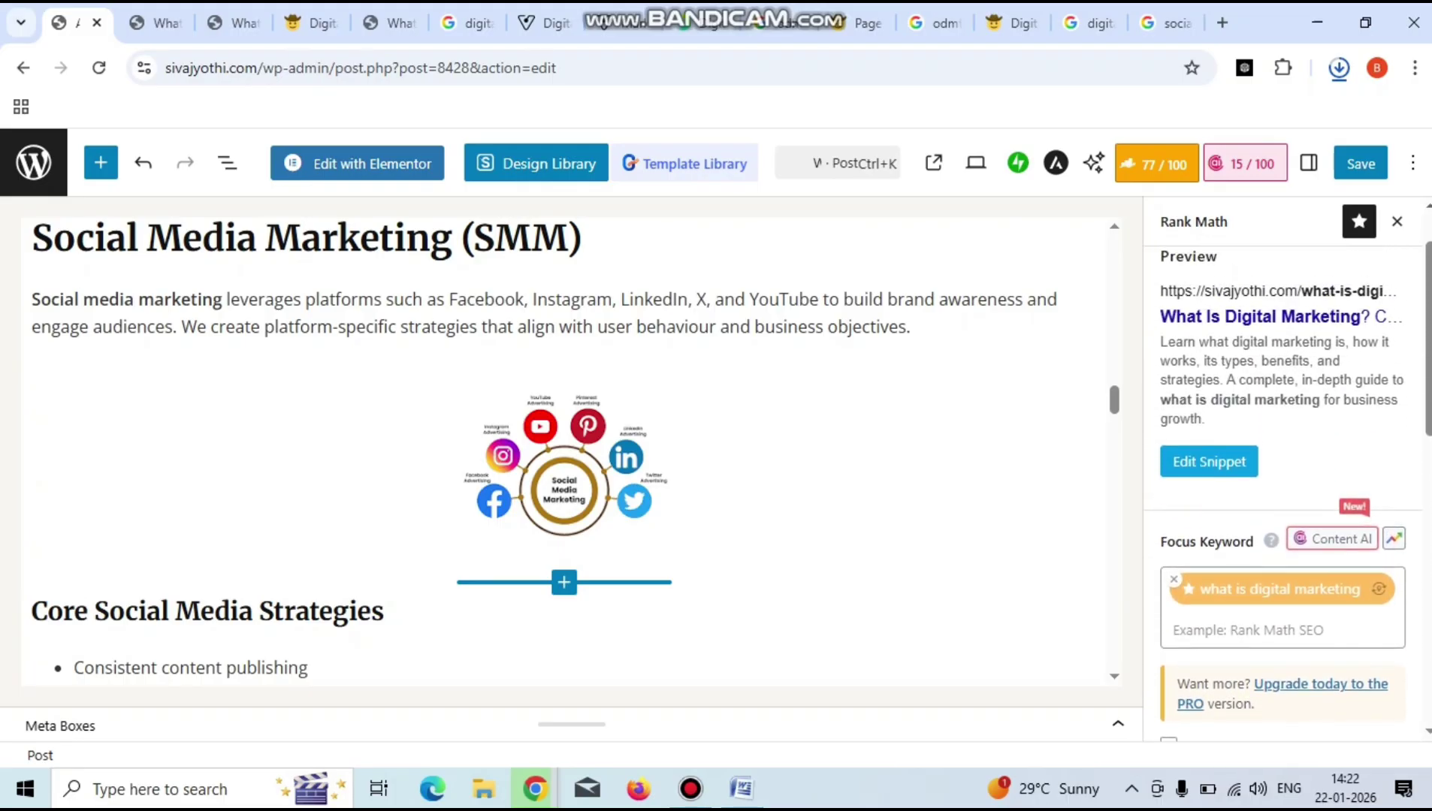
pyautogui.hotkey('ctrl', 'shift', ',')
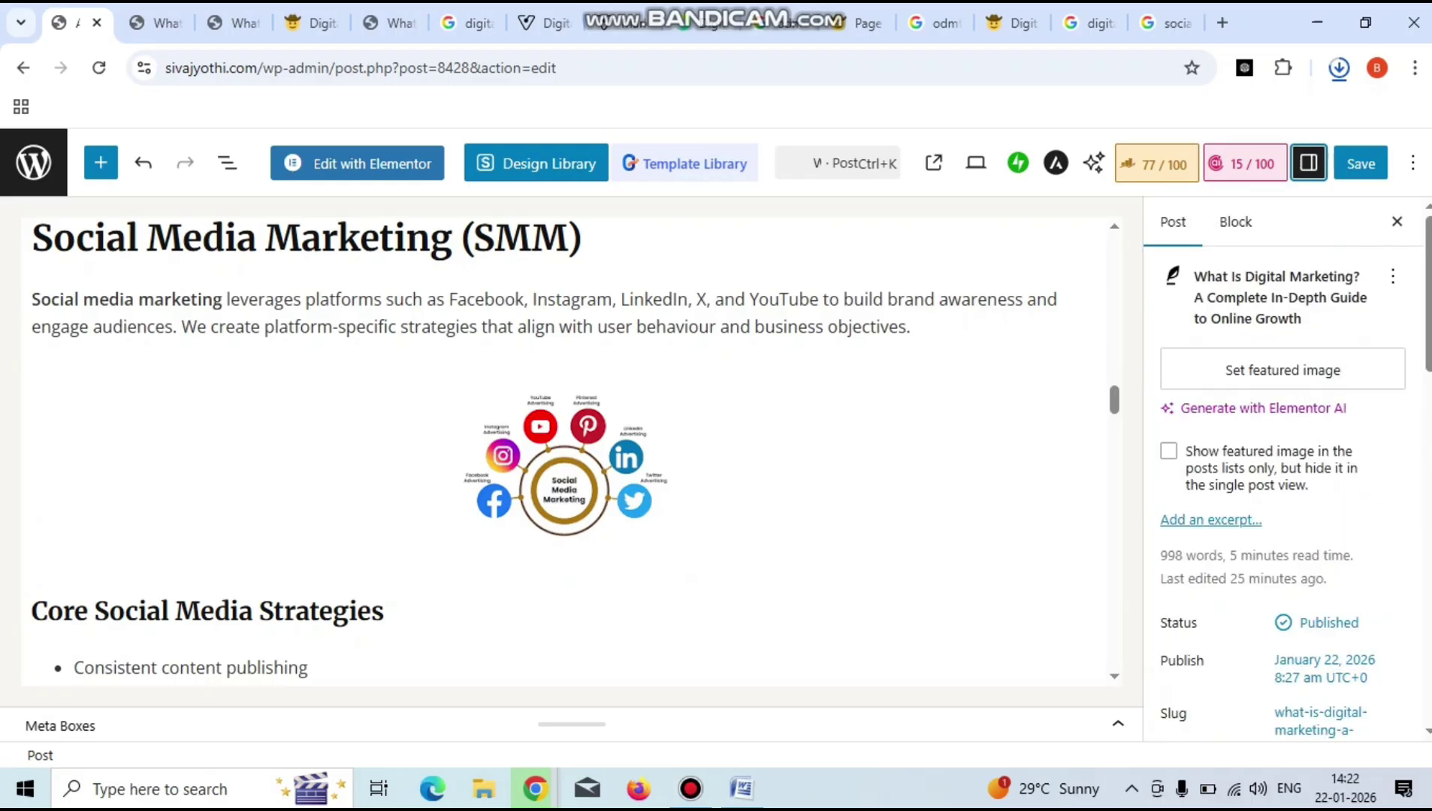
pyautogui.click(564, 466)
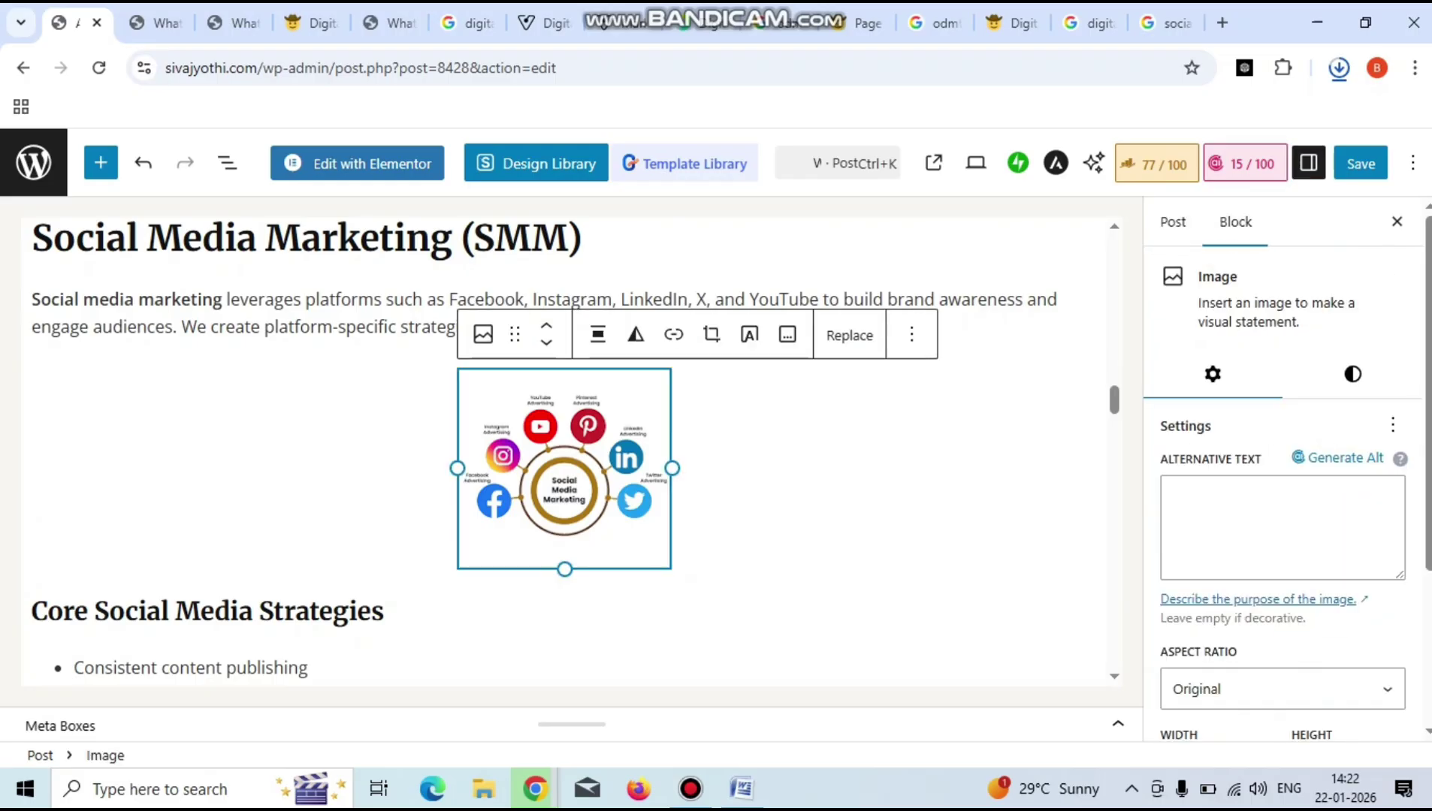
pyautogui.click(1202, 500)
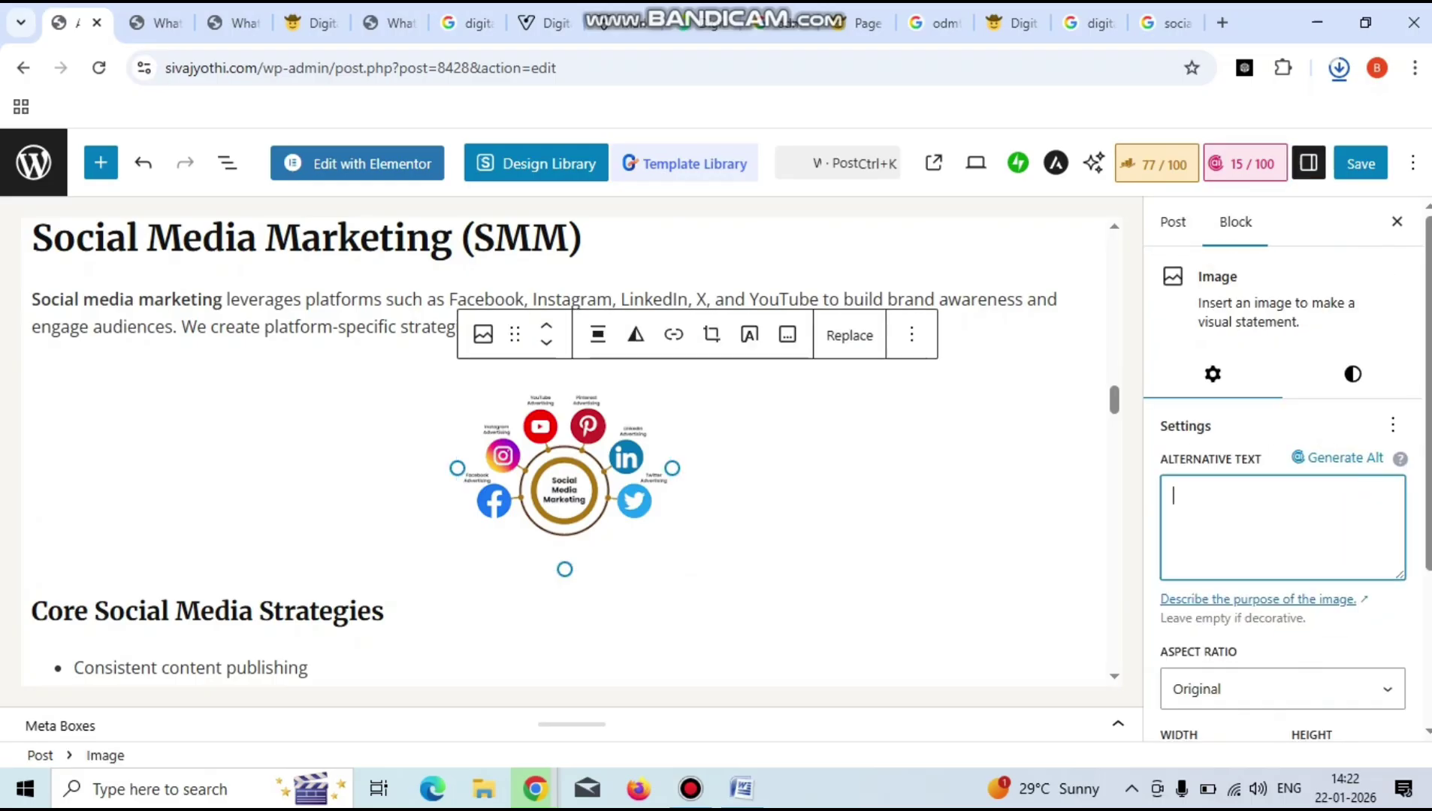
pyautogui.write('What is  digital mar')
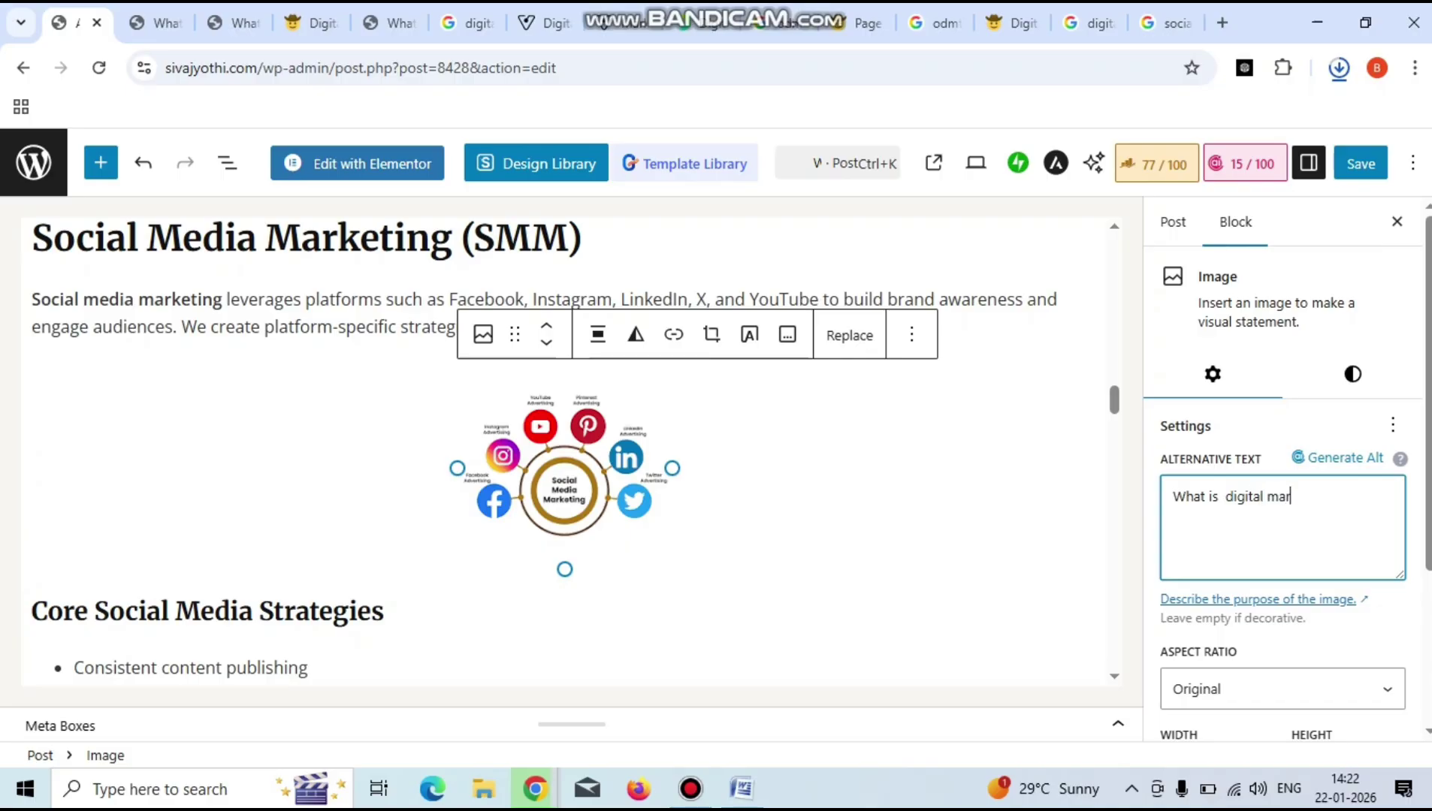
pyautogui.write('keting')
pyautogui.scroll(-5, 563, 451)
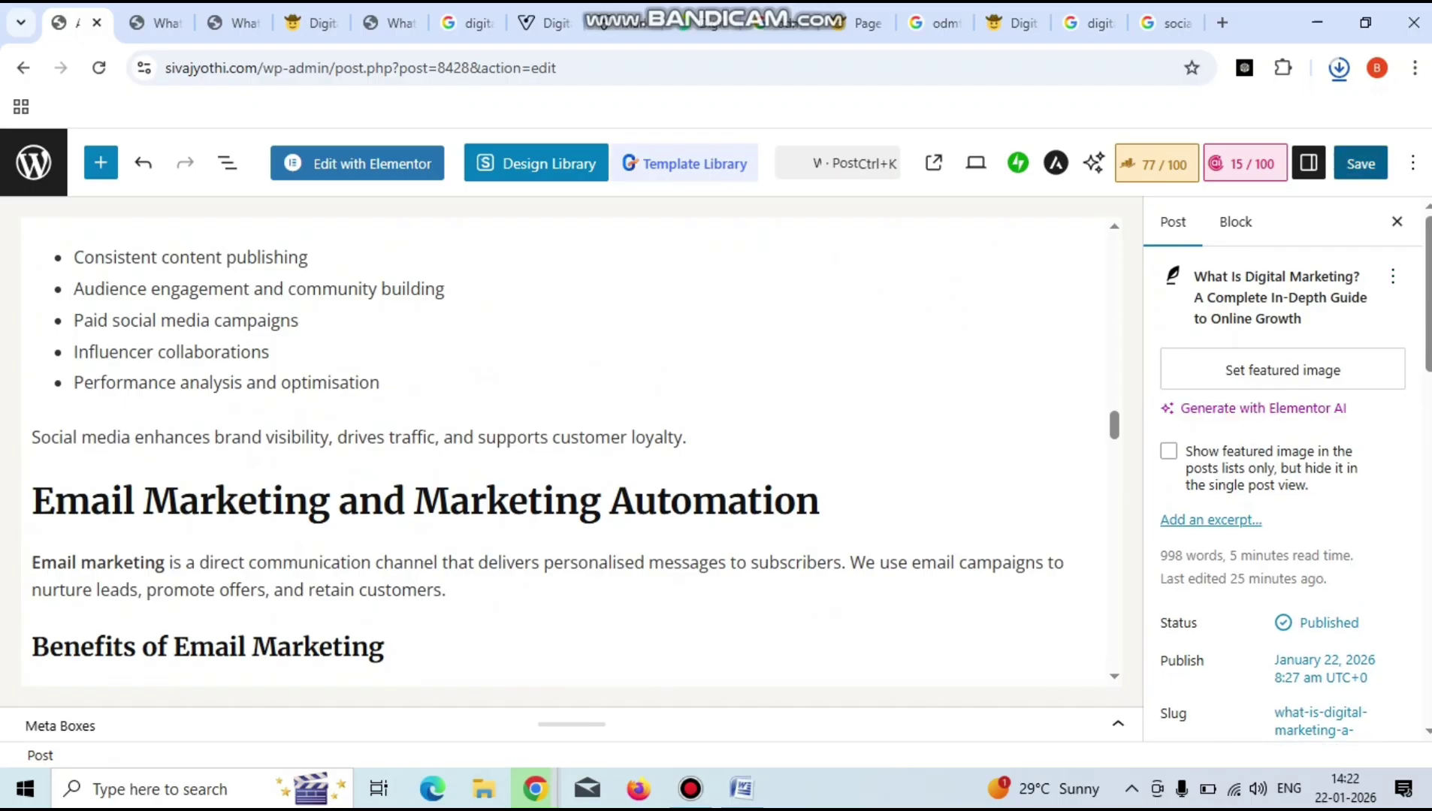
pyautogui.click(1361, 163)
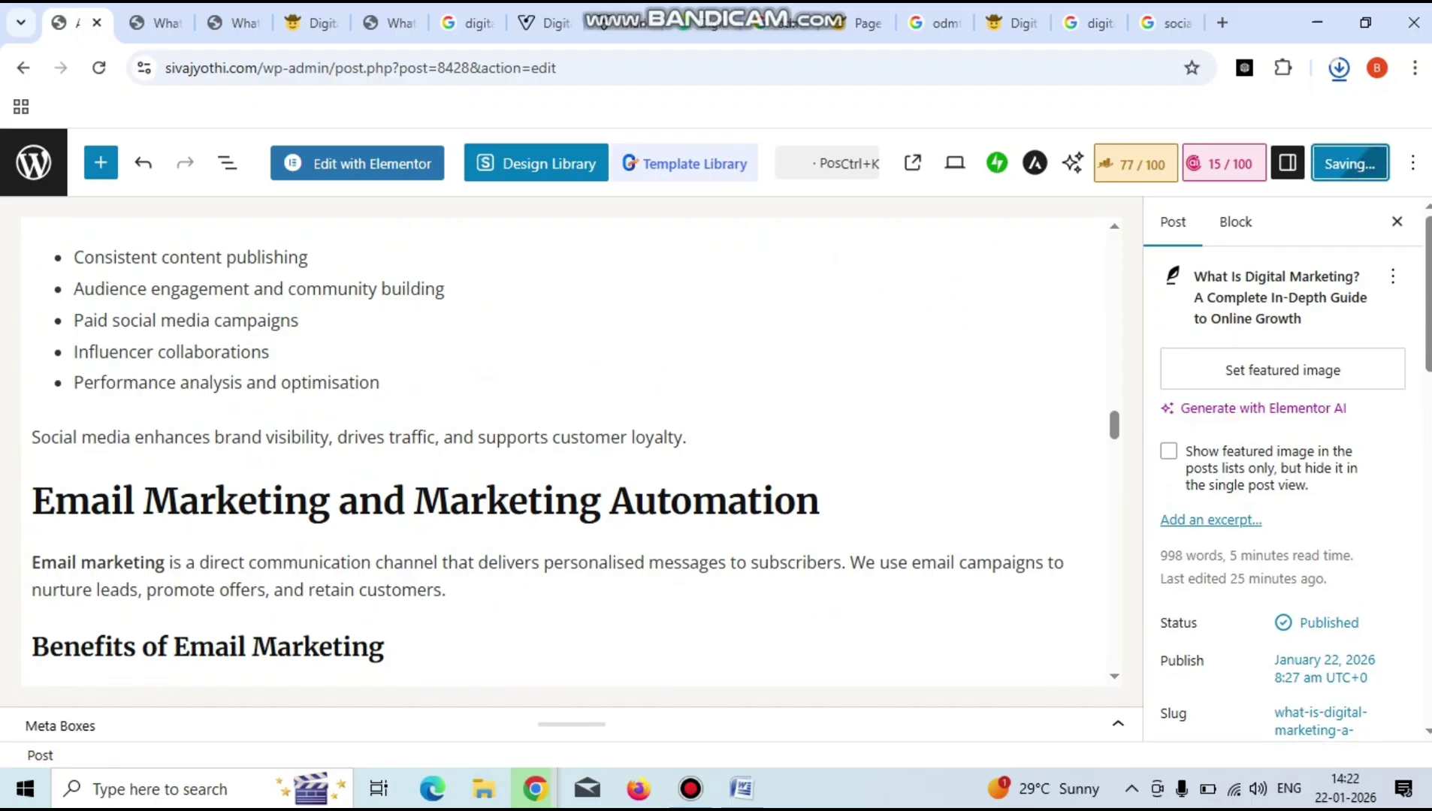
# Return to the image in the Social Media Marketing (SMM) section and check its alternative text and block settings.
pyautogui.click(299, 321)
pyautogui.doubleClick(55, 437)
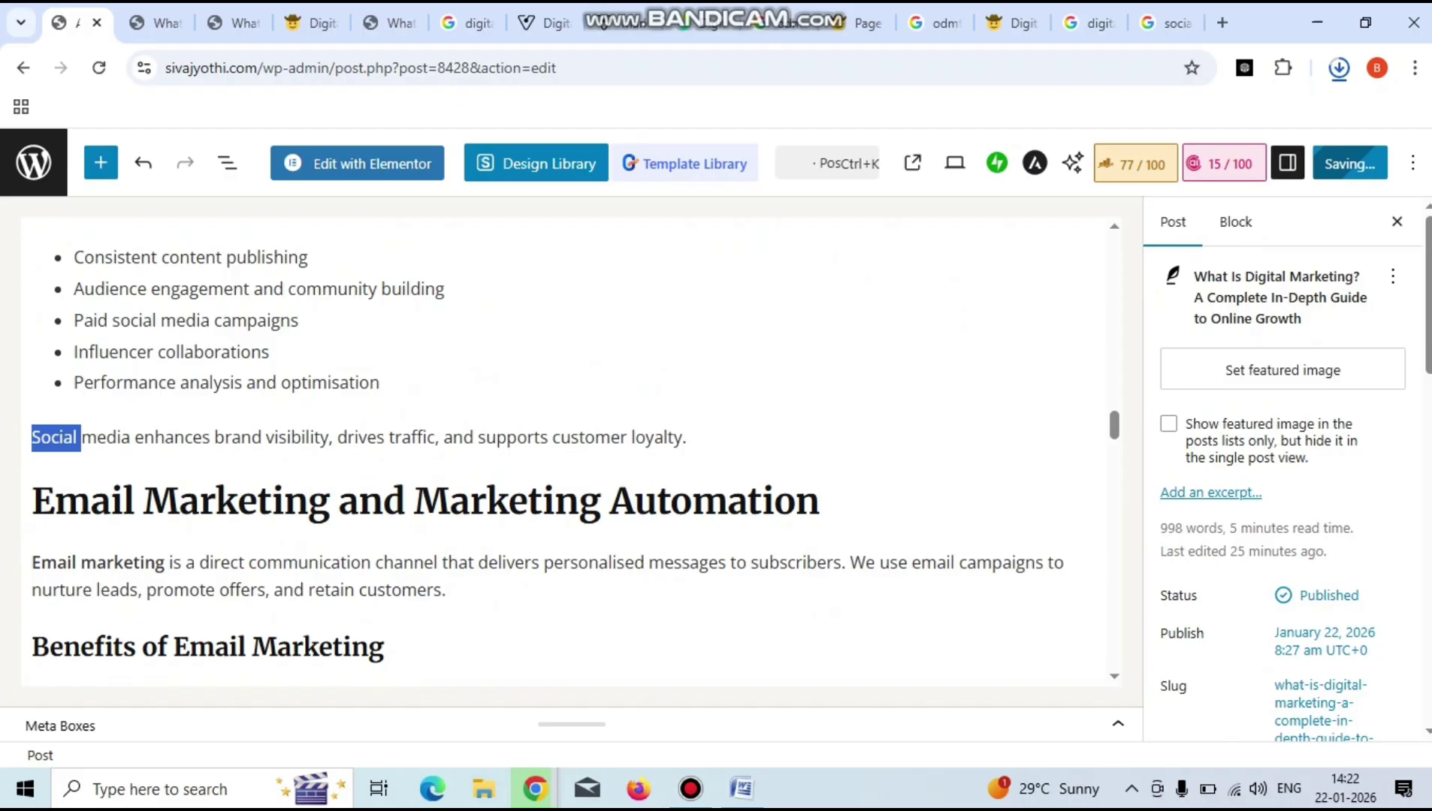
pyautogui.click(33, 437)
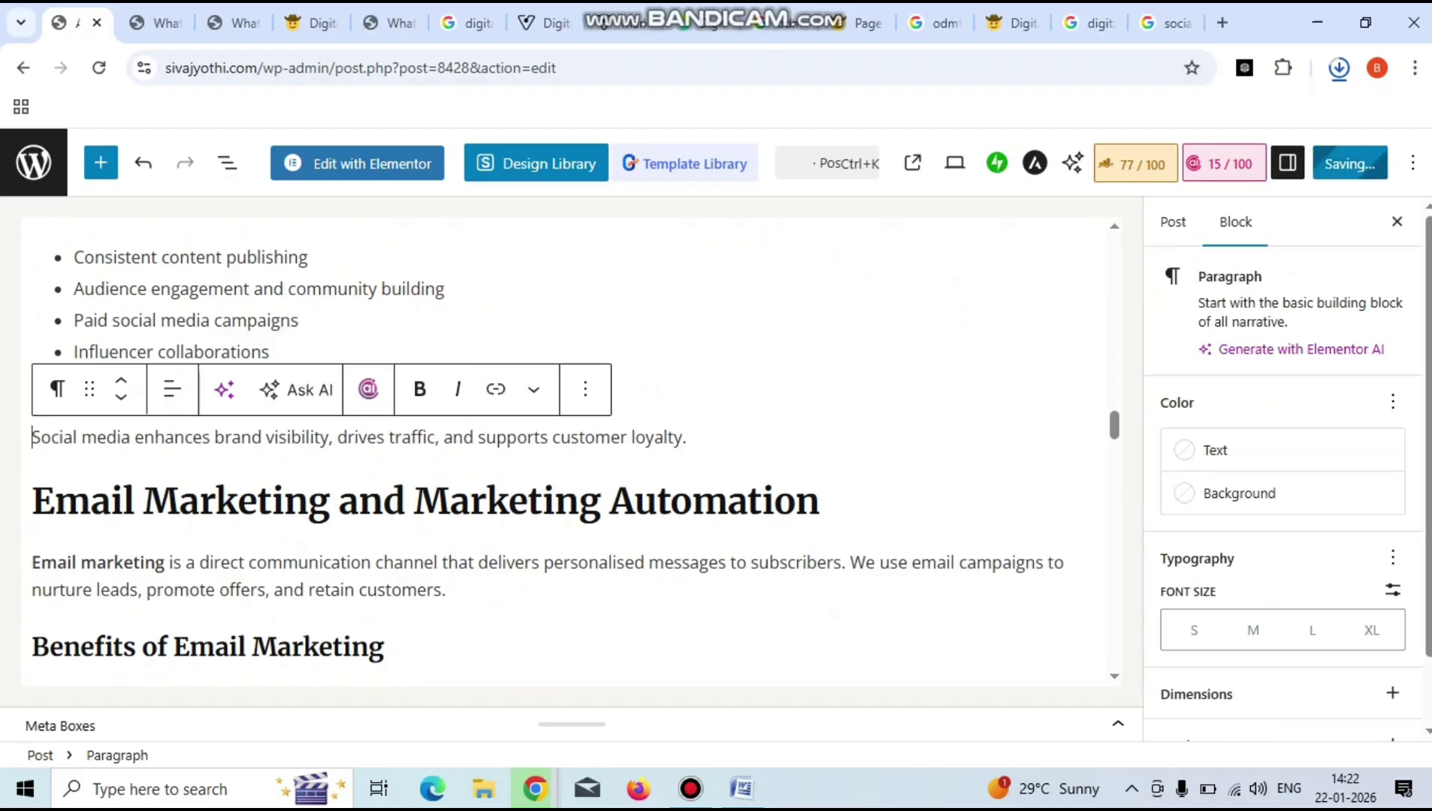
pyautogui.scroll(3, 546, 458)
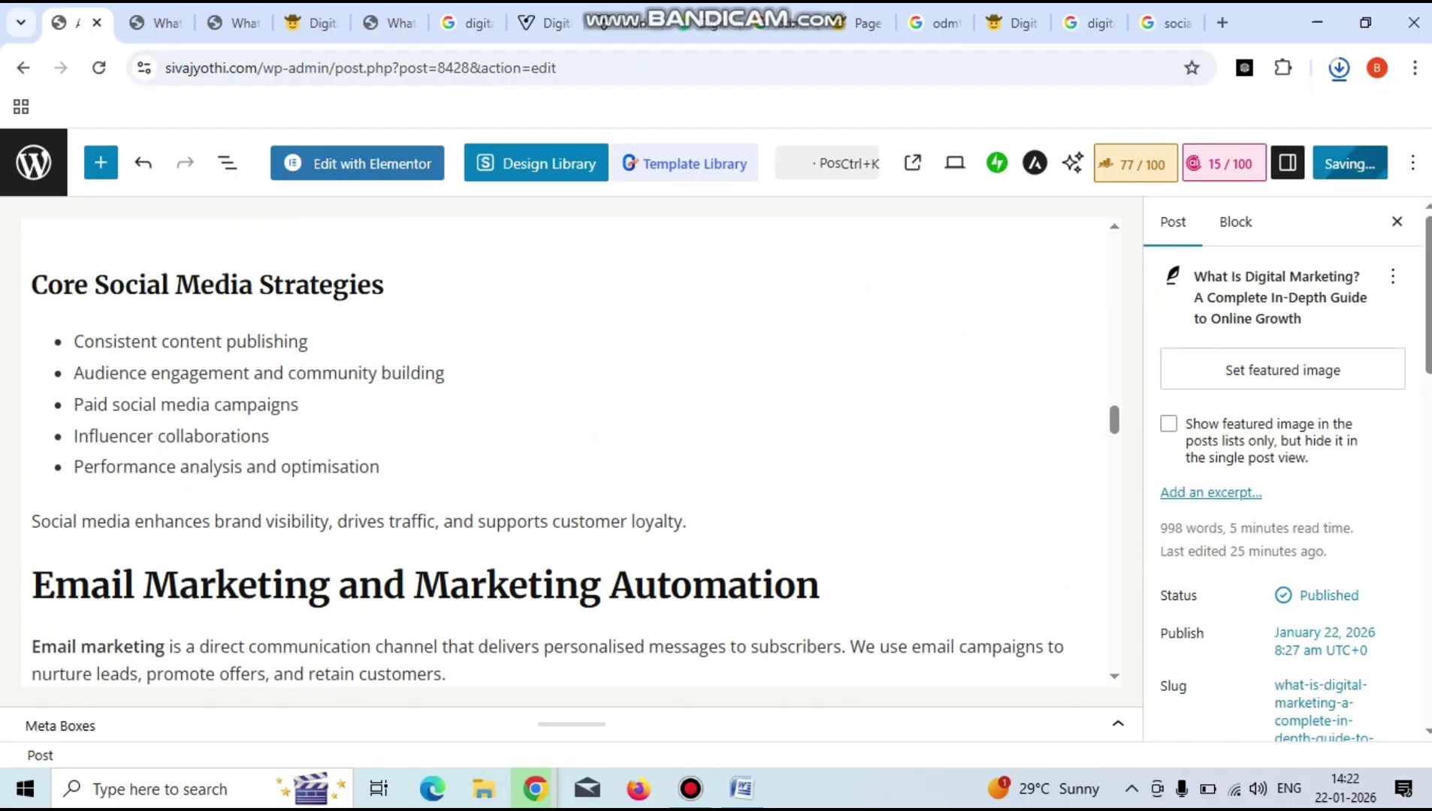
pyautogui.scroll(3, 571, 451)
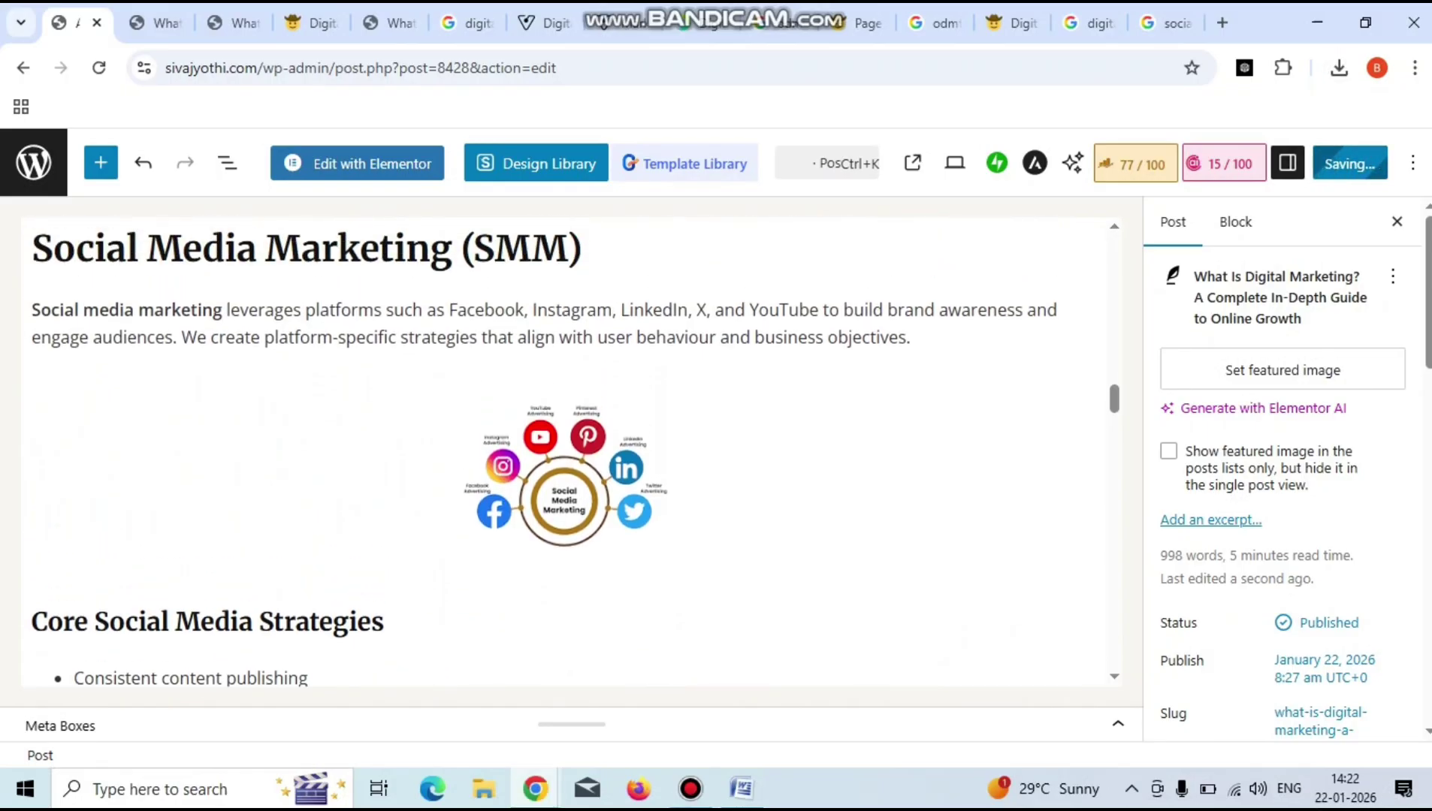
pyautogui.click(564, 479)
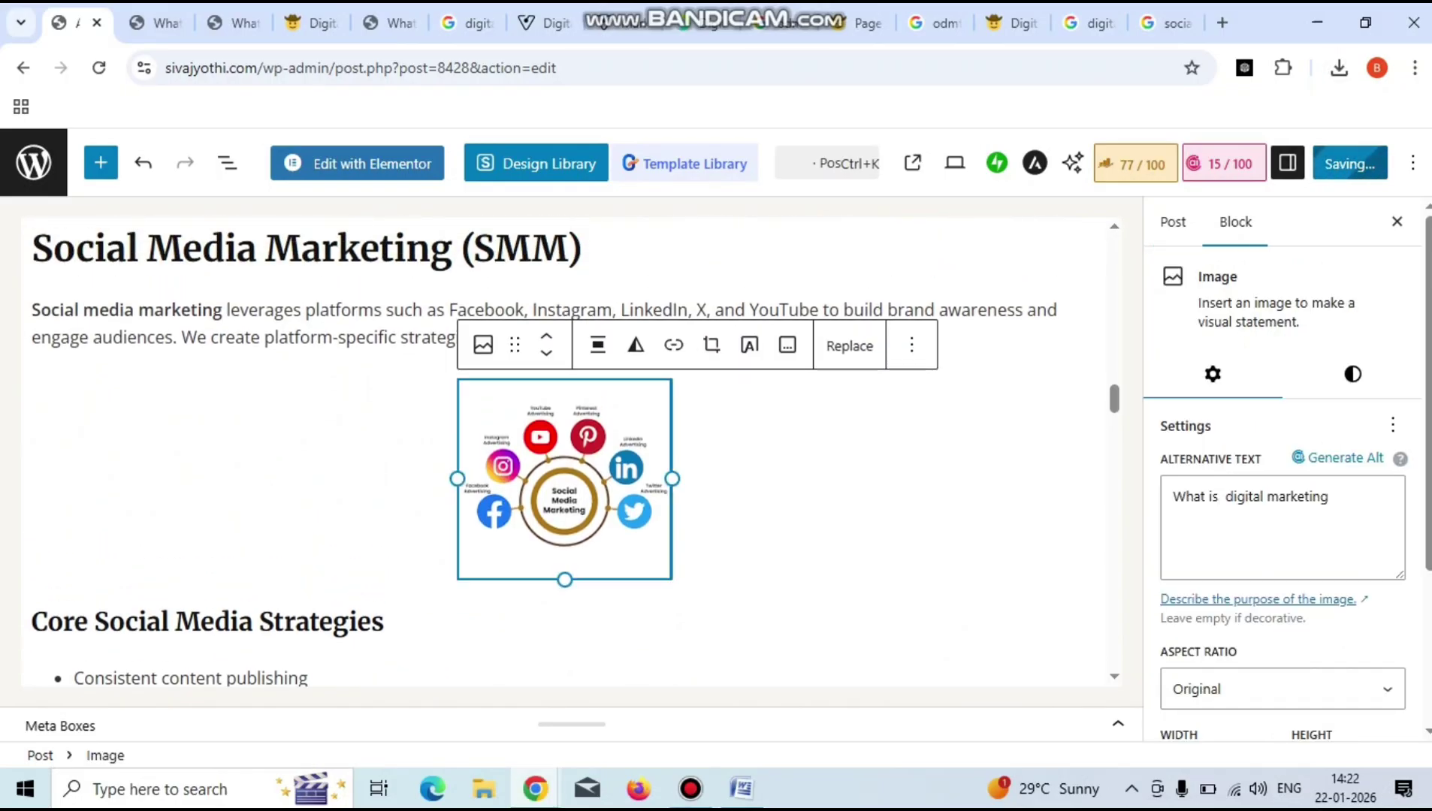